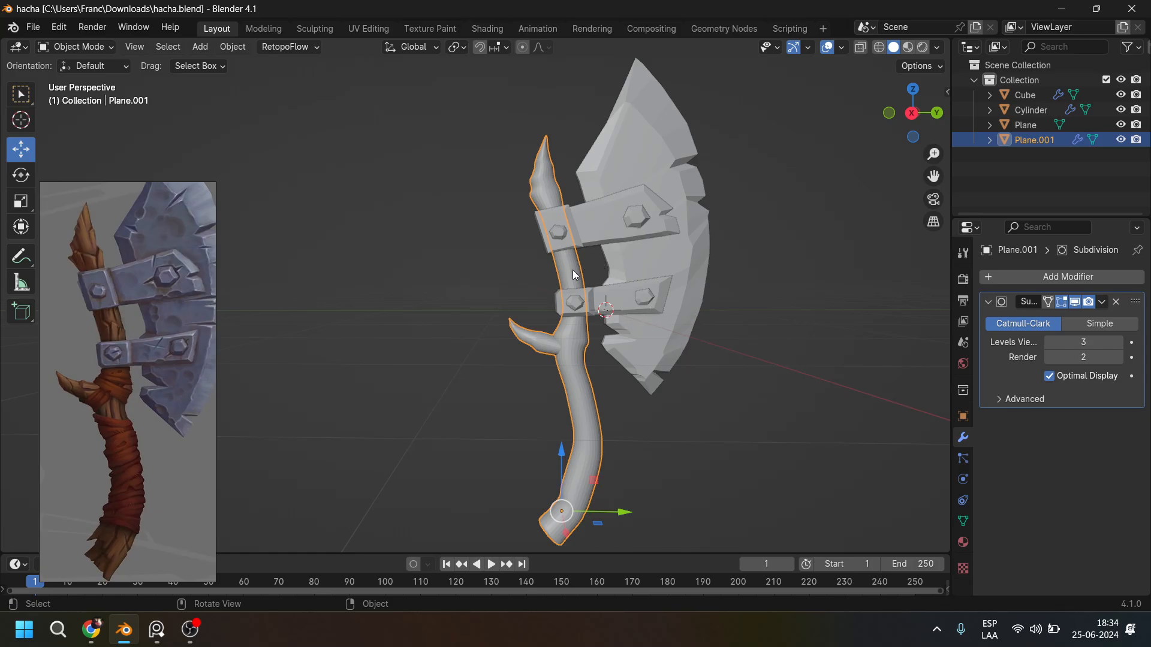
# Select the axe handle and apply its Subdivision modifier.
pyautogui.scroll(2, 573, 279)
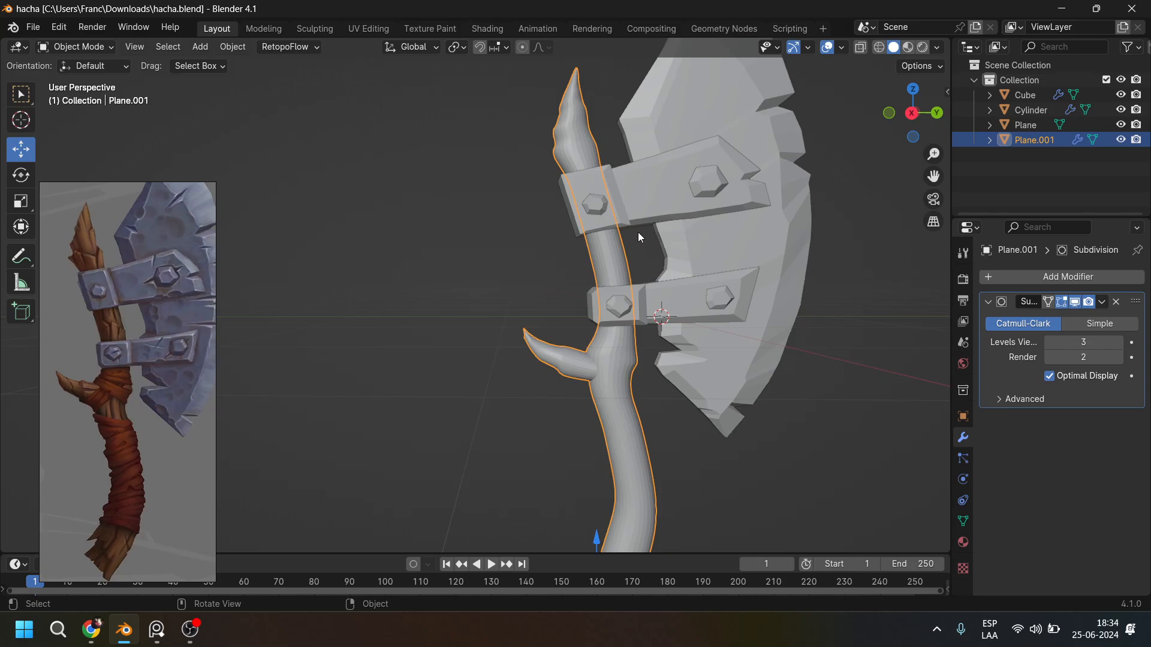
pyautogui.moveTo(686, 205); pyautogui.dragTo(628, 149, button='middle')
pyautogui.click(688, 160)
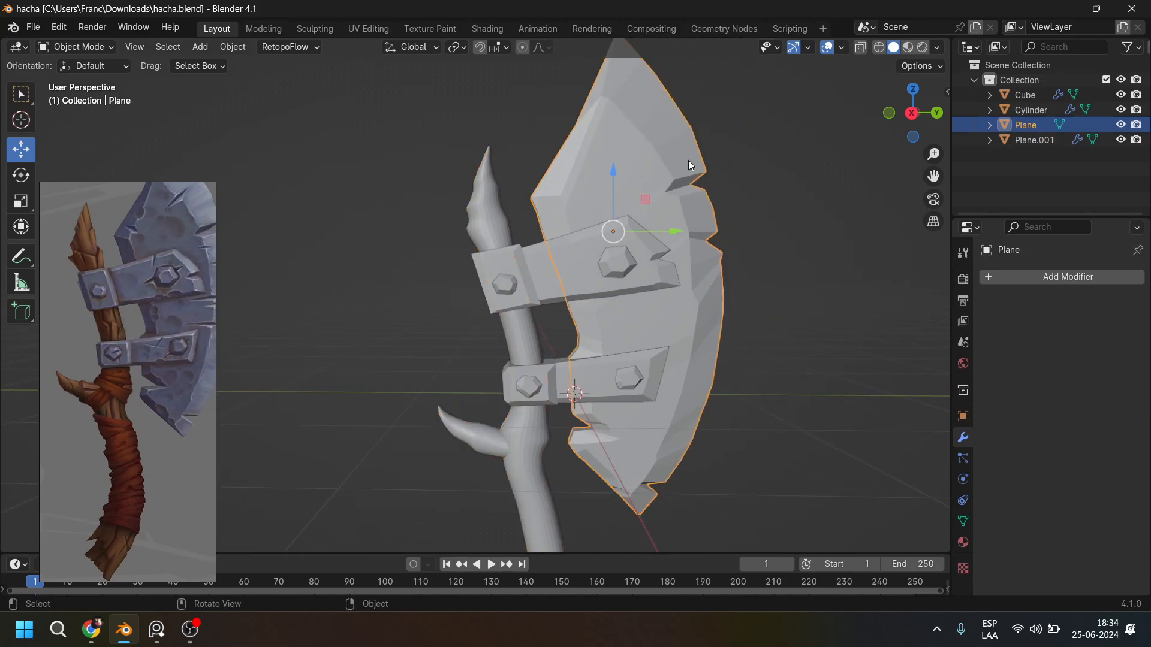
pyautogui.moveTo(694, 223); pyautogui.dragTo(669, 301, button='middle')
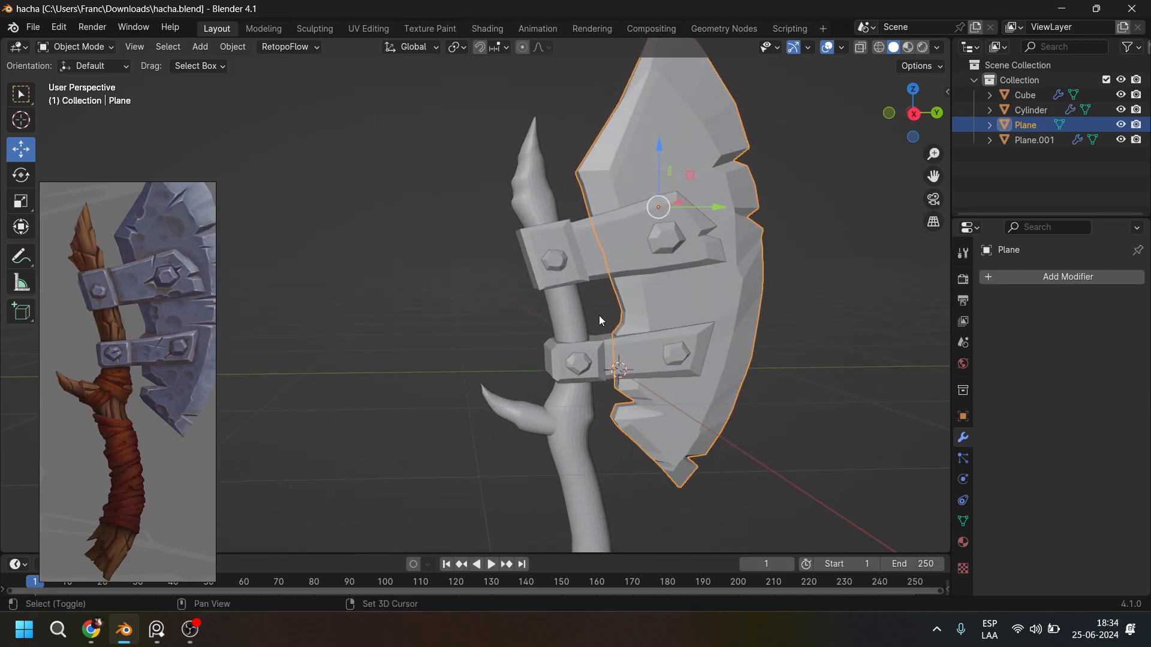
pyautogui.keyDown('shift'); pyautogui.moveTo(599, 318); pyautogui.dragTo(616, 237, button='middle'); pyautogui.keyUp('shift')
pyautogui.click(617, 263)
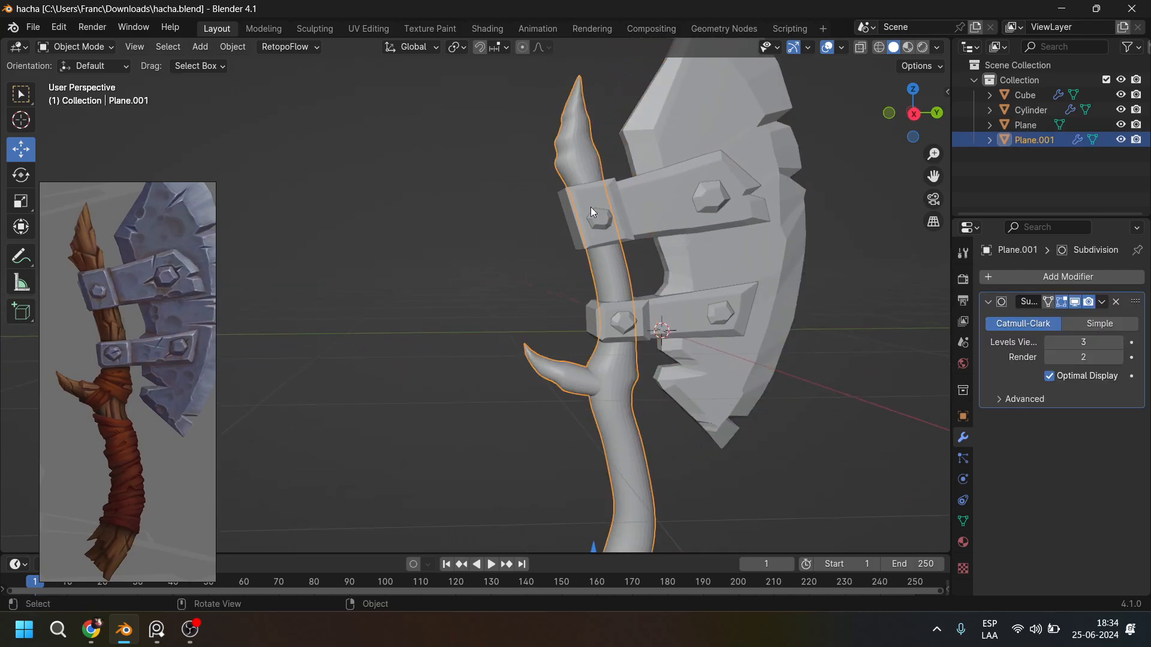
pyautogui.moveTo(620, 271); pyautogui.dragTo(624, 252, button='middle')
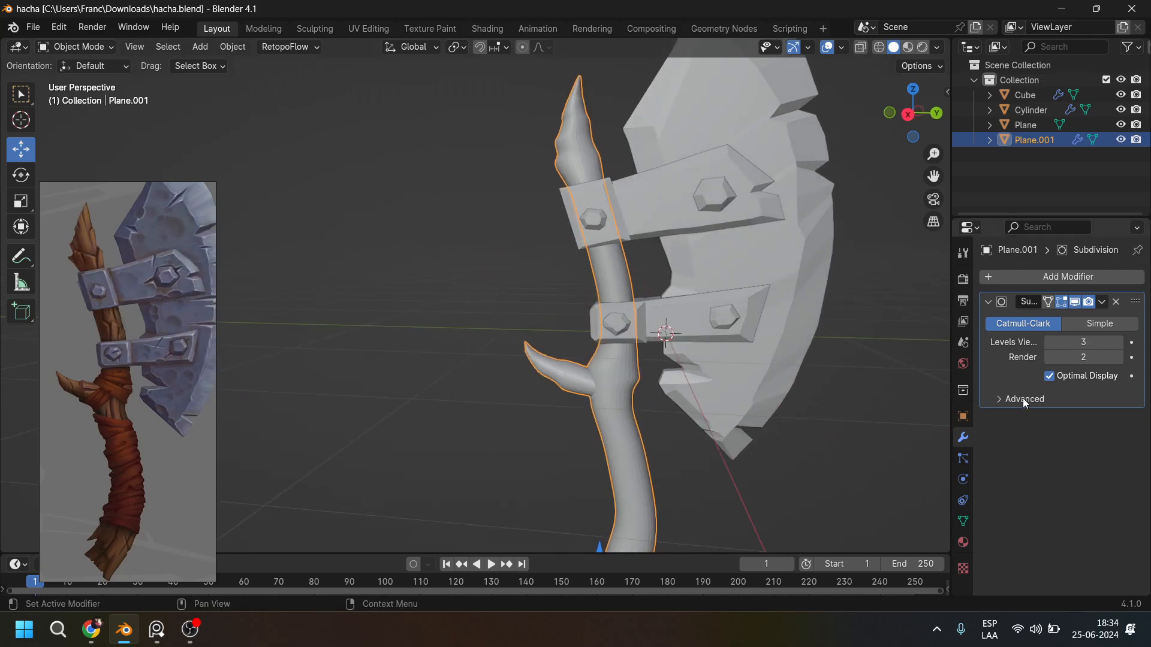
pyautogui.moveTo(618, 379); pyautogui.dragTo(643, 389, button='middle')
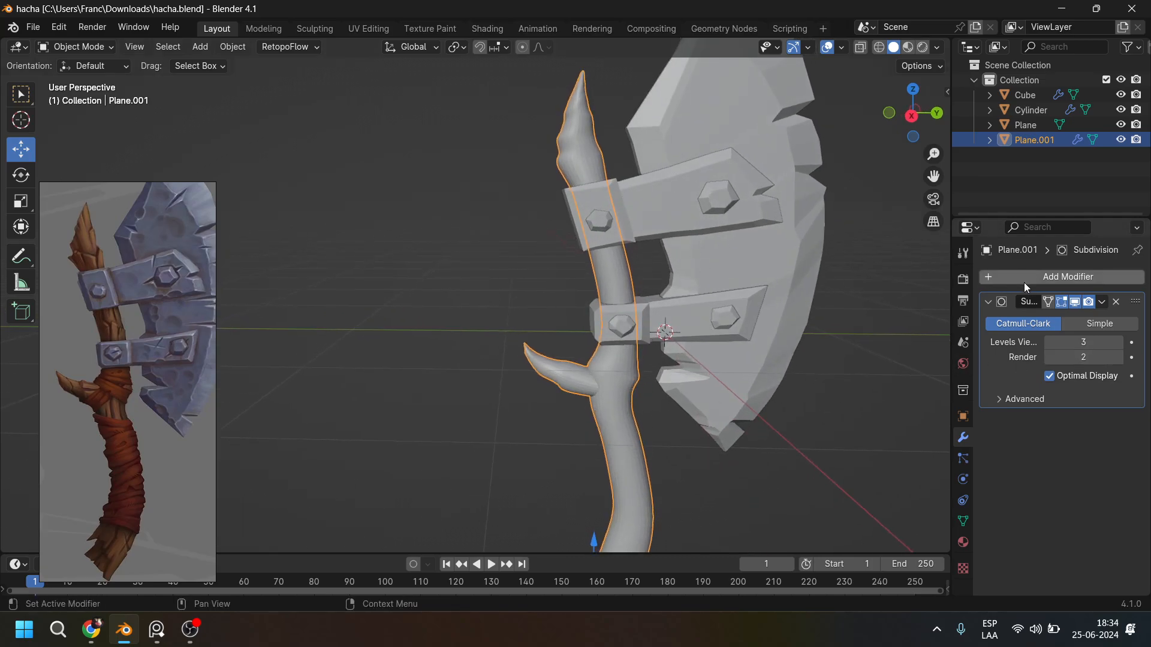
pyautogui.click(1103, 304)
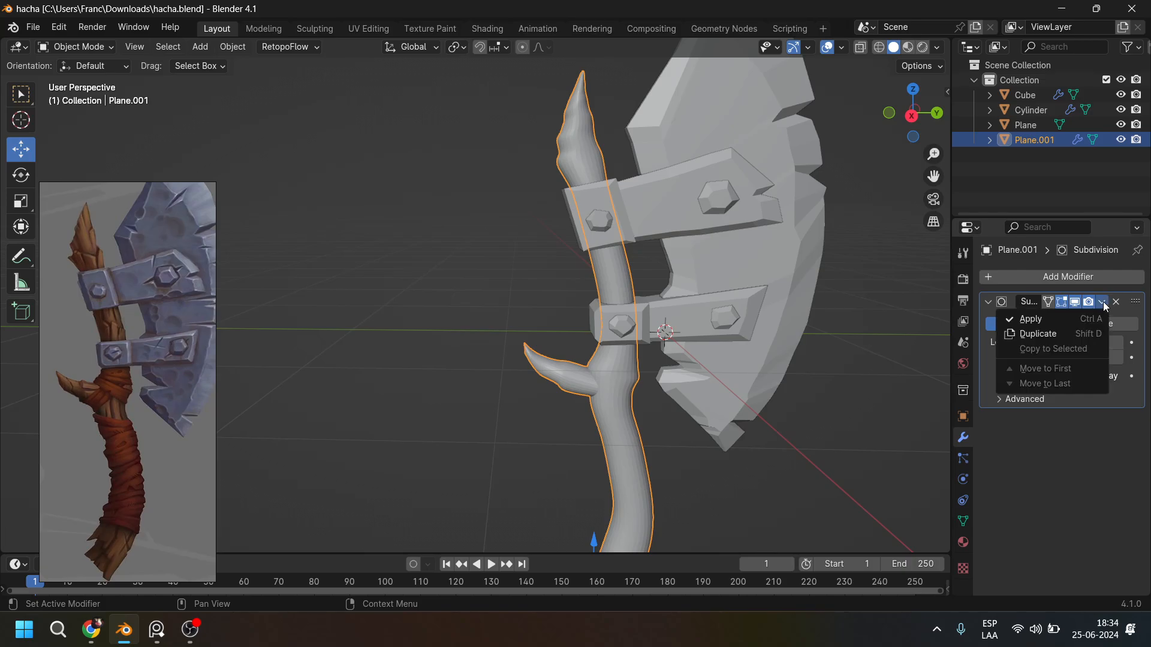
pyautogui.click(1038, 321)
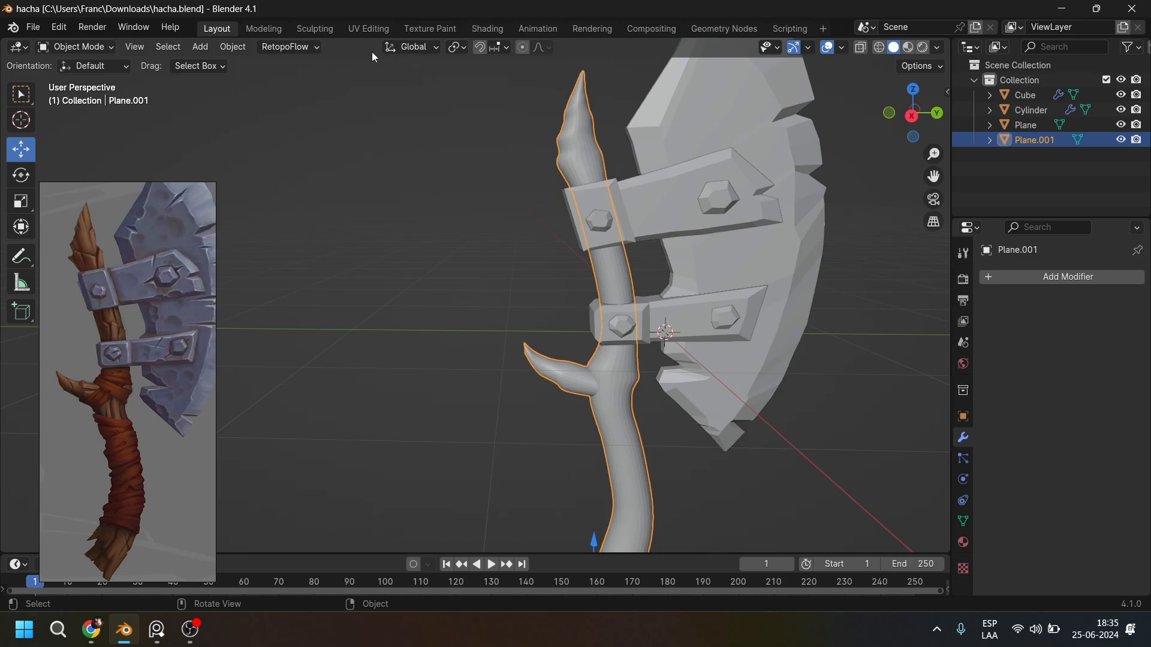
# Switch to the Sculpting workspace and isolate the axe handle in local view.
pyautogui.click(323, 30)
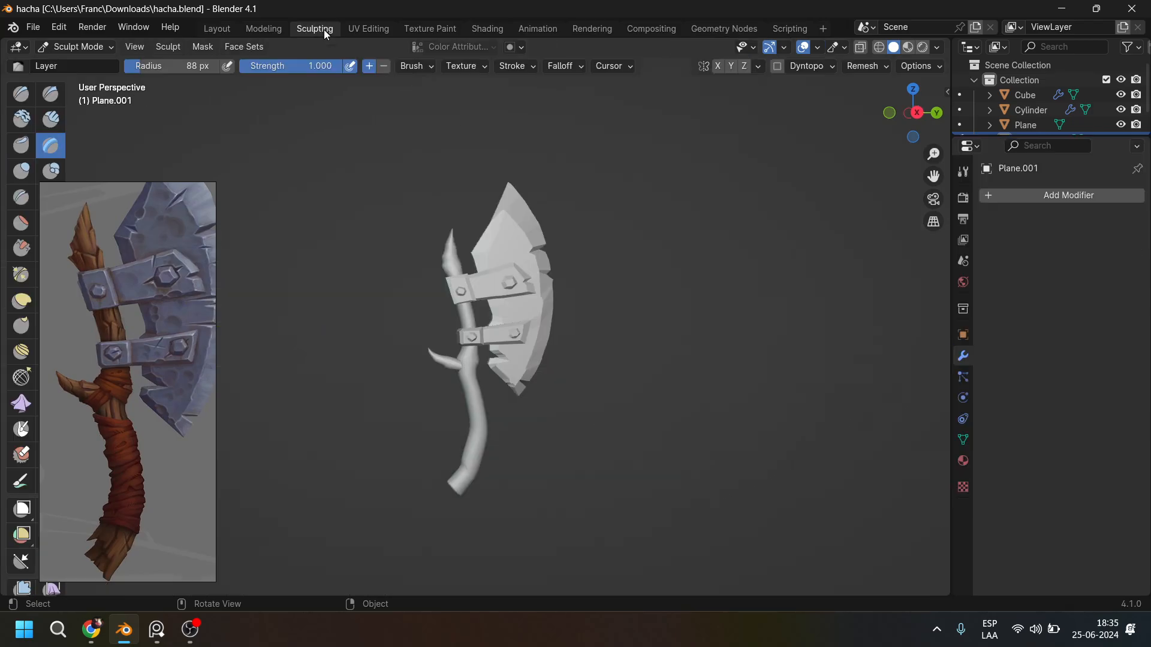
pyautogui.scroll(6, 591, 407)
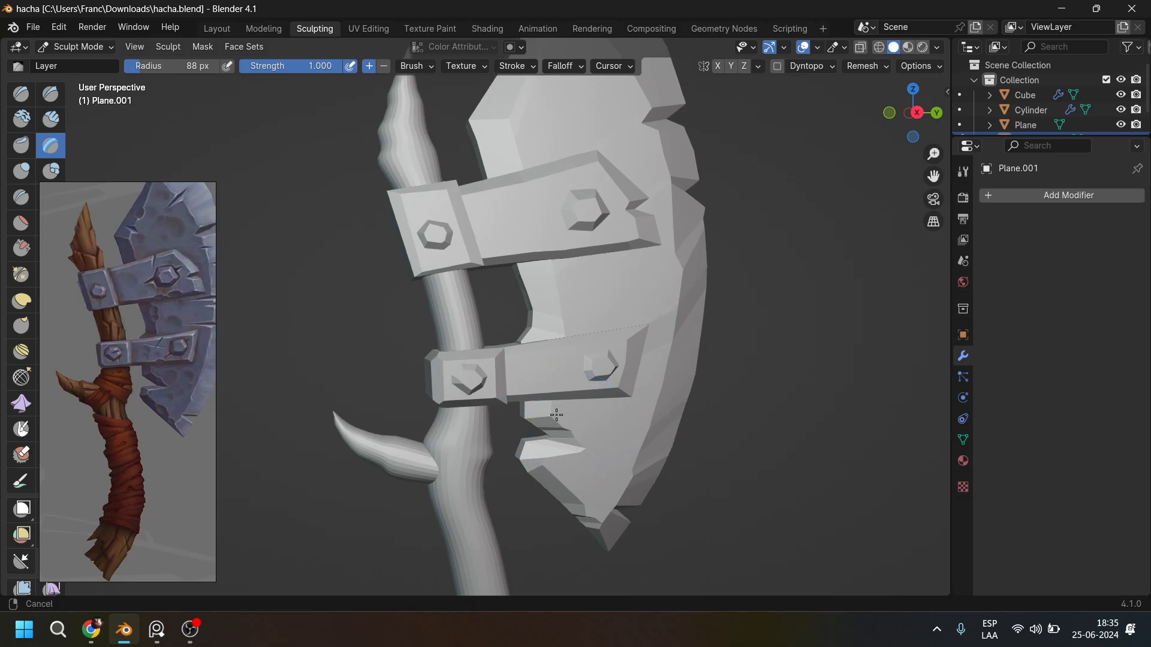
pyautogui.keyDown('shift'); pyautogui.moveTo(537, 413); pyautogui.dragTo(705, 404, button='middle'); pyautogui.keyUp('shift')
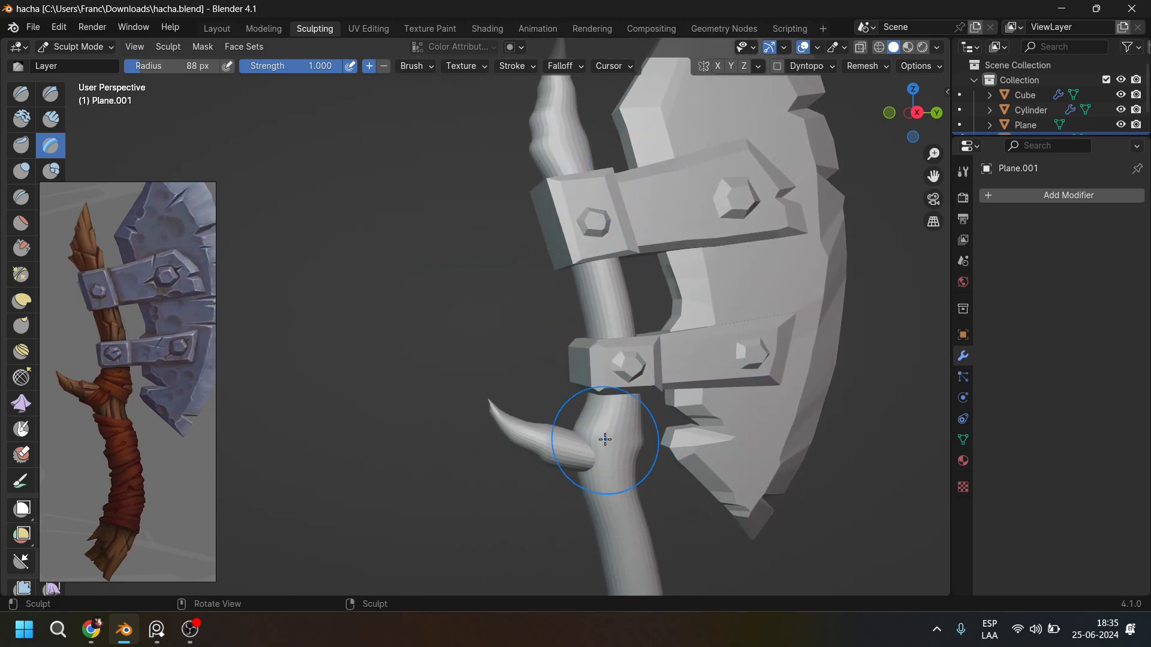
pyautogui.press('KP_Divide')
pyautogui.press('KP_Divide')
pyautogui.press('KP_Divide')
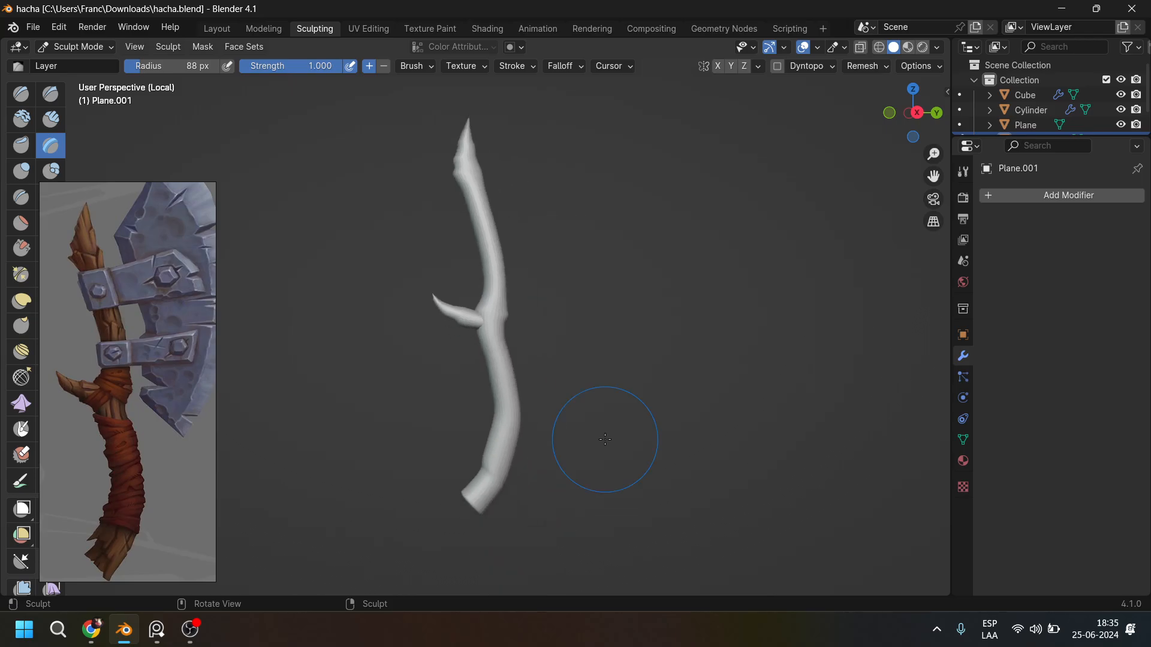
pyautogui.press('KP_Divide')
pyautogui.press('KP_Divide')
pyautogui.press('KP_Divide')
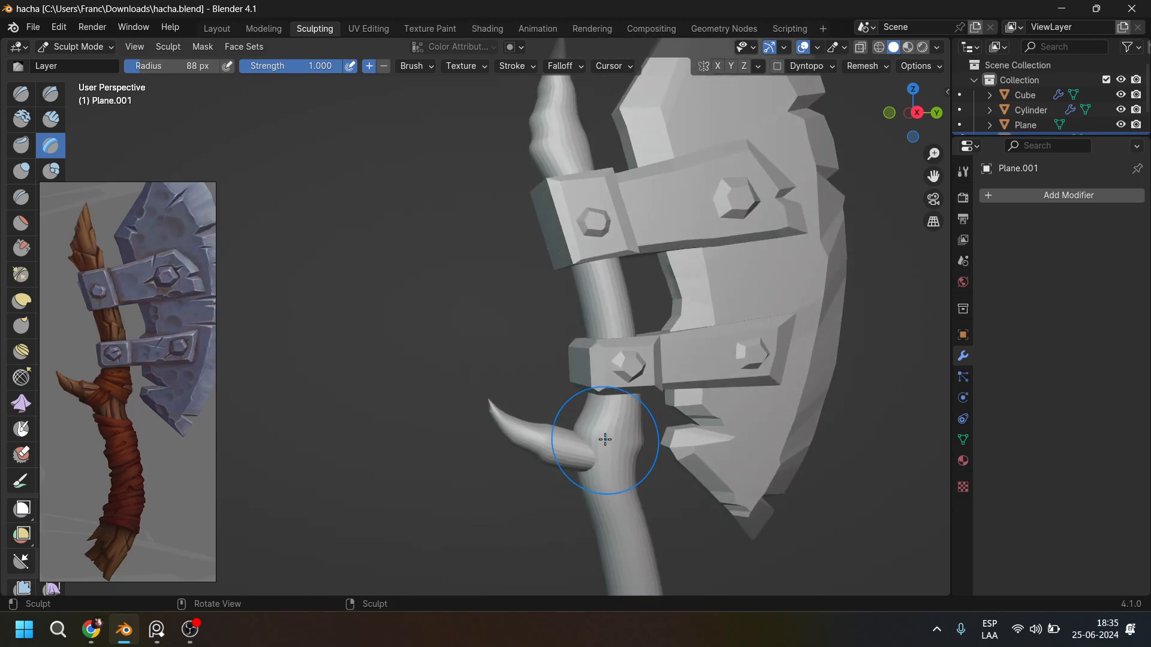
pyautogui.press('KP_Divide')
pyautogui.keyDown('shift'); pyautogui.moveTo(444, 358); pyautogui.dragTo(465, 411, button='middle'); pyautogui.keyUp('shift')
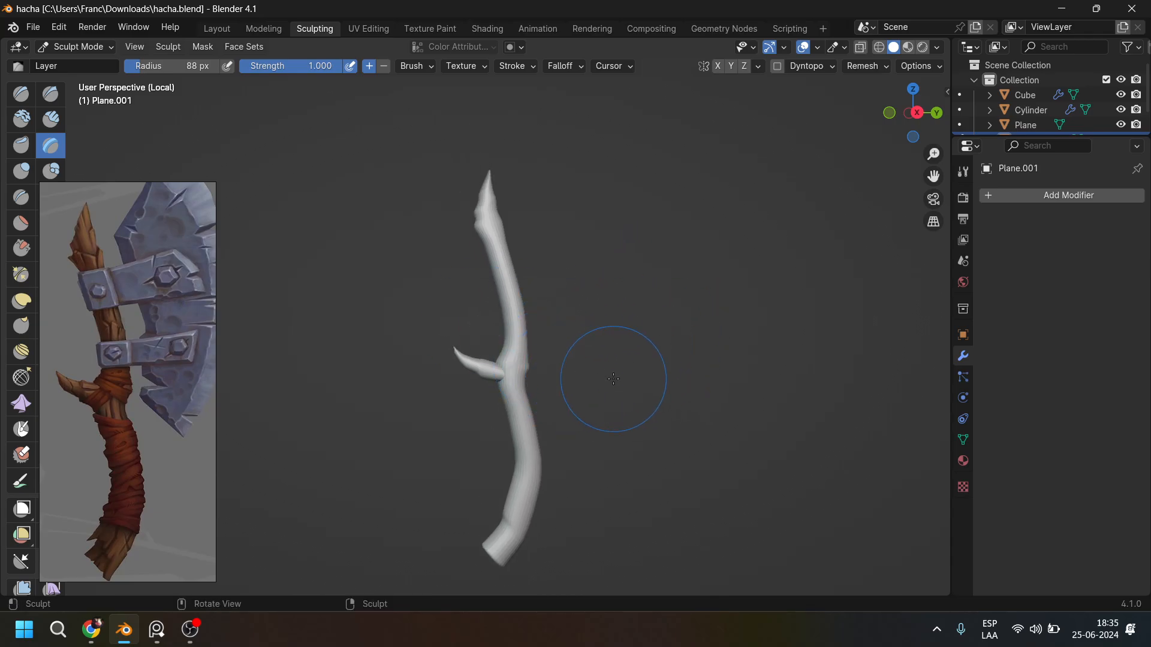
pyautogui.scroll(4, 566, 345)
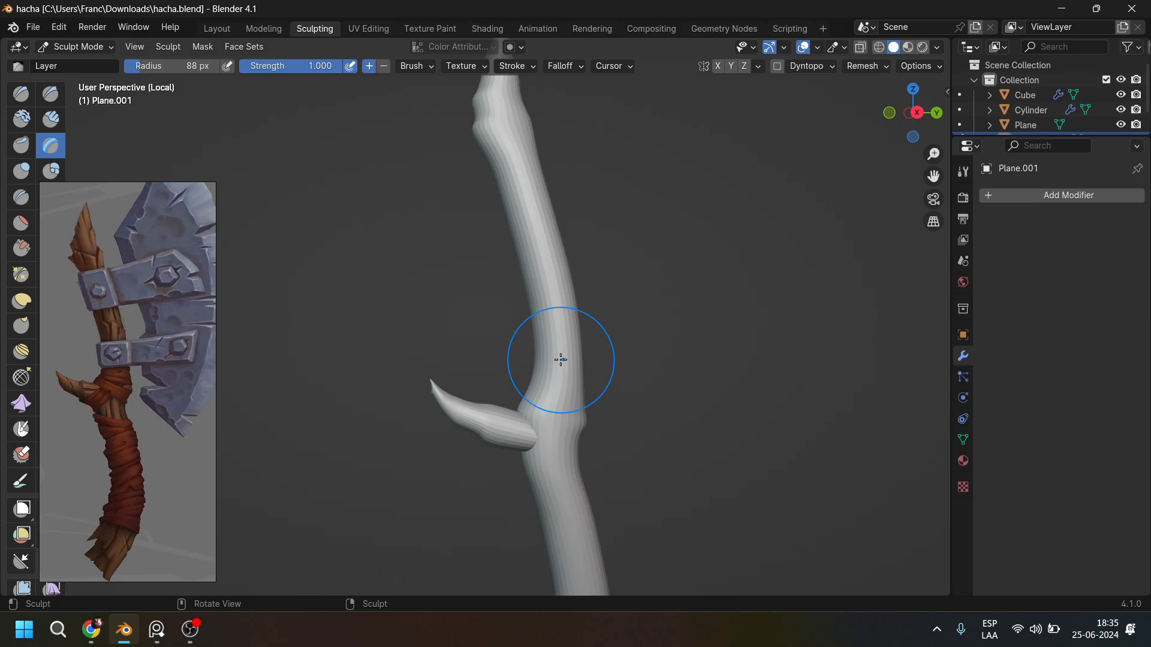
# Try out the X, Y and Z sculpt symmetry axes on the handle, leaving only Z enabled.
pyautogui.moveTo(636, 334); pyautogui.dragTo(593, 344, button='middle')
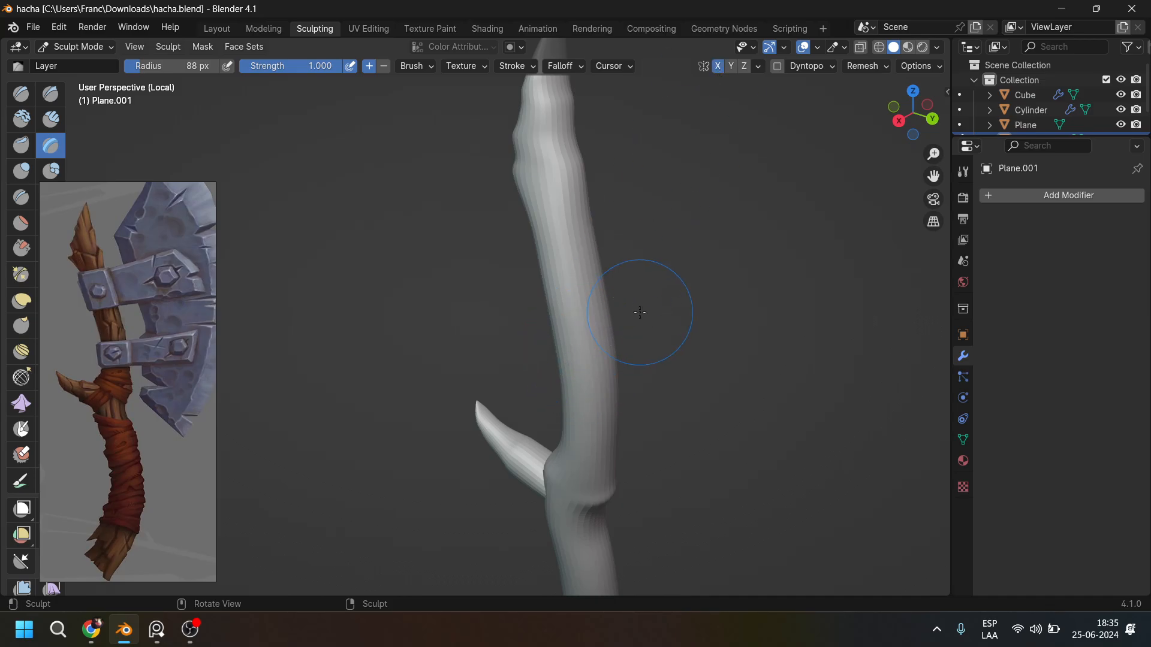
pyautogui.click(717, 66)
pyautogui.click(731, 66)
pyautogui.click(730, 66)
pyautogui.click(744, 66)
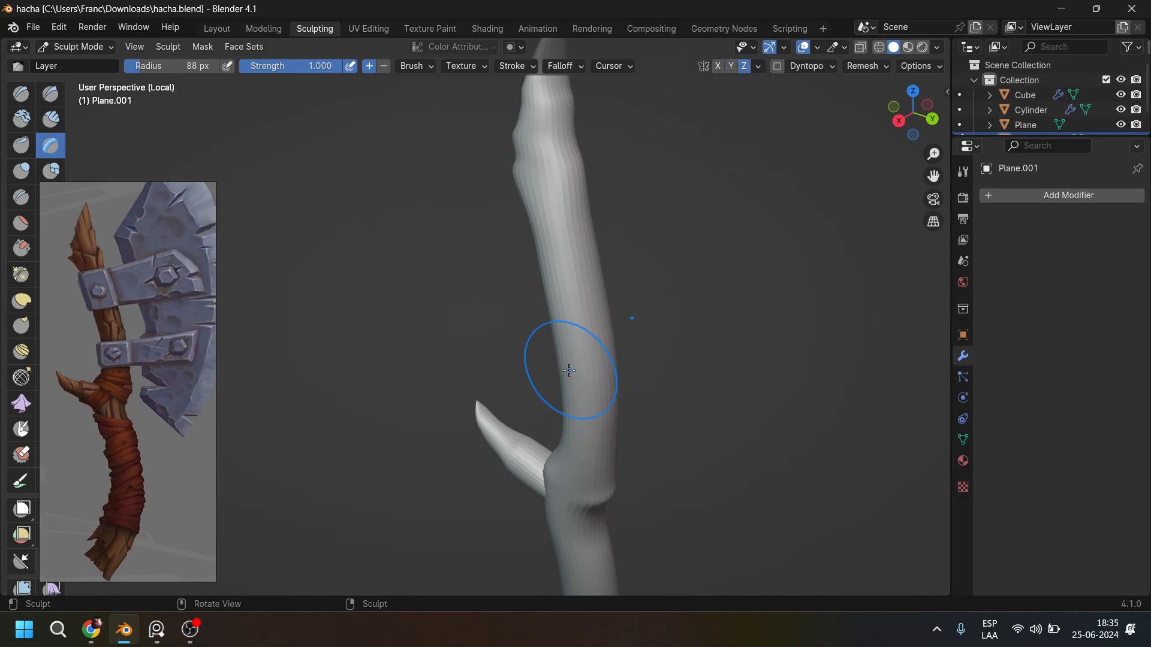
pyautogui.moveTo(645, 393); pyautogui.dragTo(525, 387, button='middle')
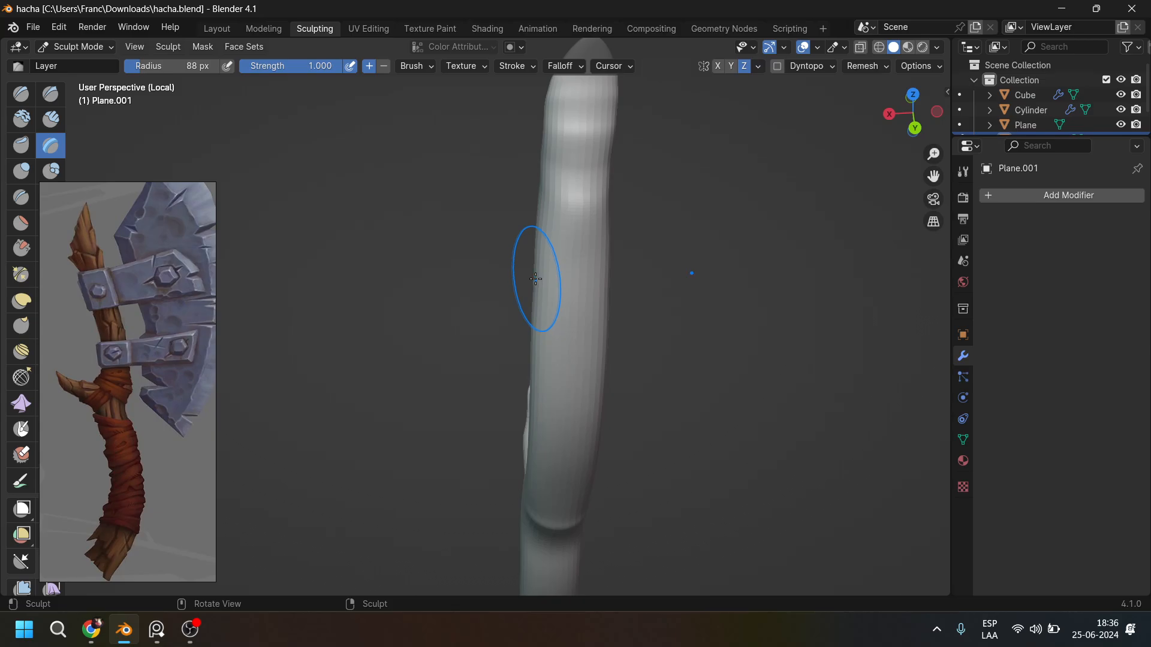
# Return to the Layout workspace and apply all transforms to the axe handle.
pyautogui.scroll(-5, 536, 278)
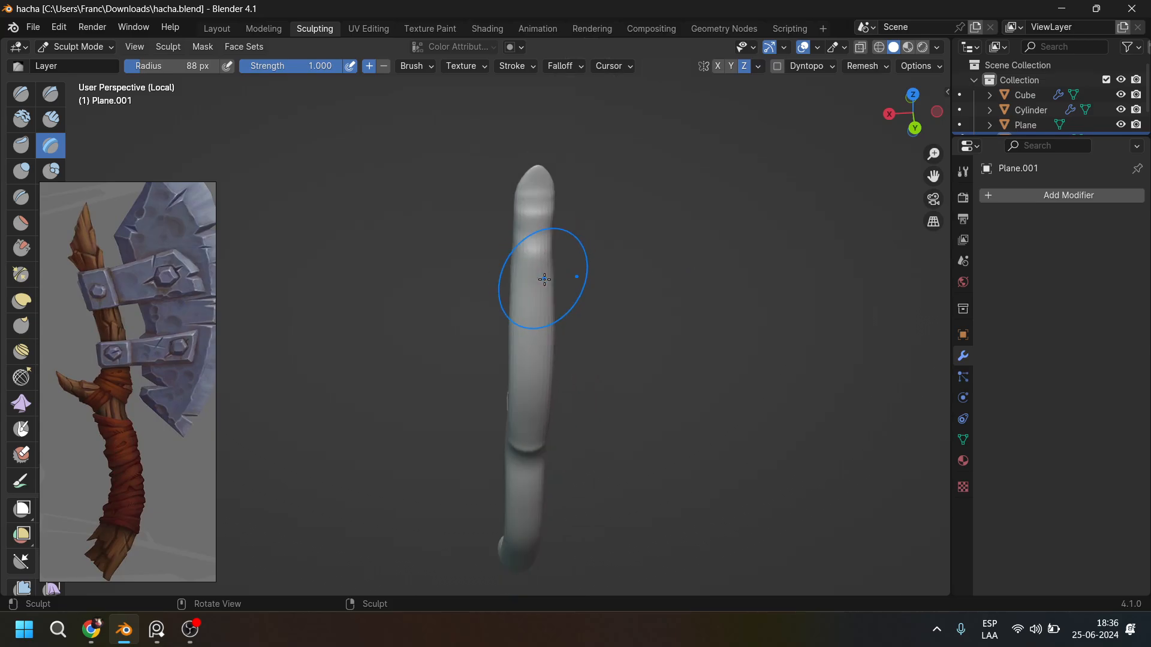
pyautogui.click(217, 30)
pyautogui.scroll(-3, 591, 239)
pyautogui.moveTo(640, 306); pyautogui.dragTo(502, 322, button='middle')
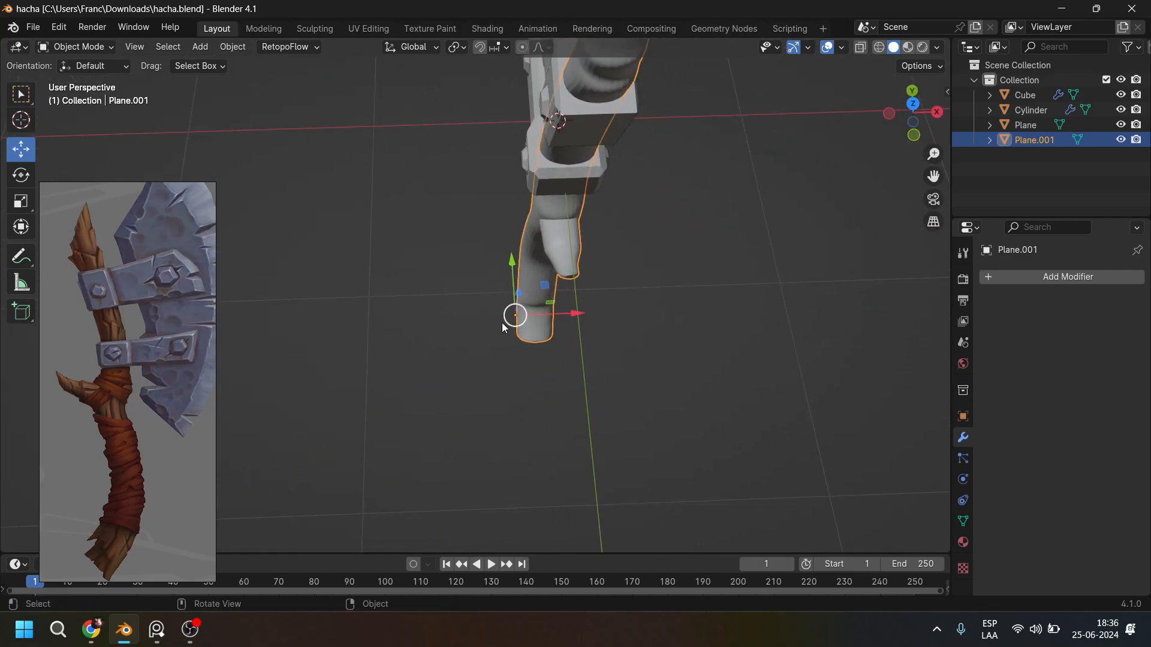
pyautogui.moveTo(546, 353); pyautogui.dragTo(548, 413, button='middle')
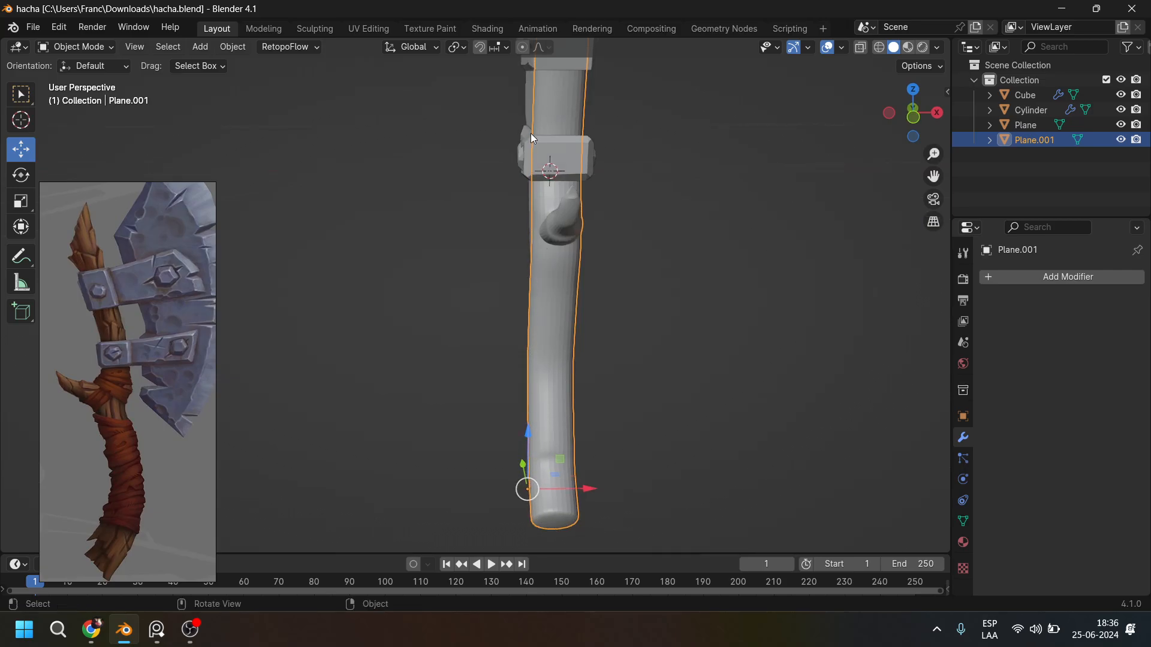
pyautogui.moveTo(522, 277); pyautogui.dragTo(537, 222, button='middle')
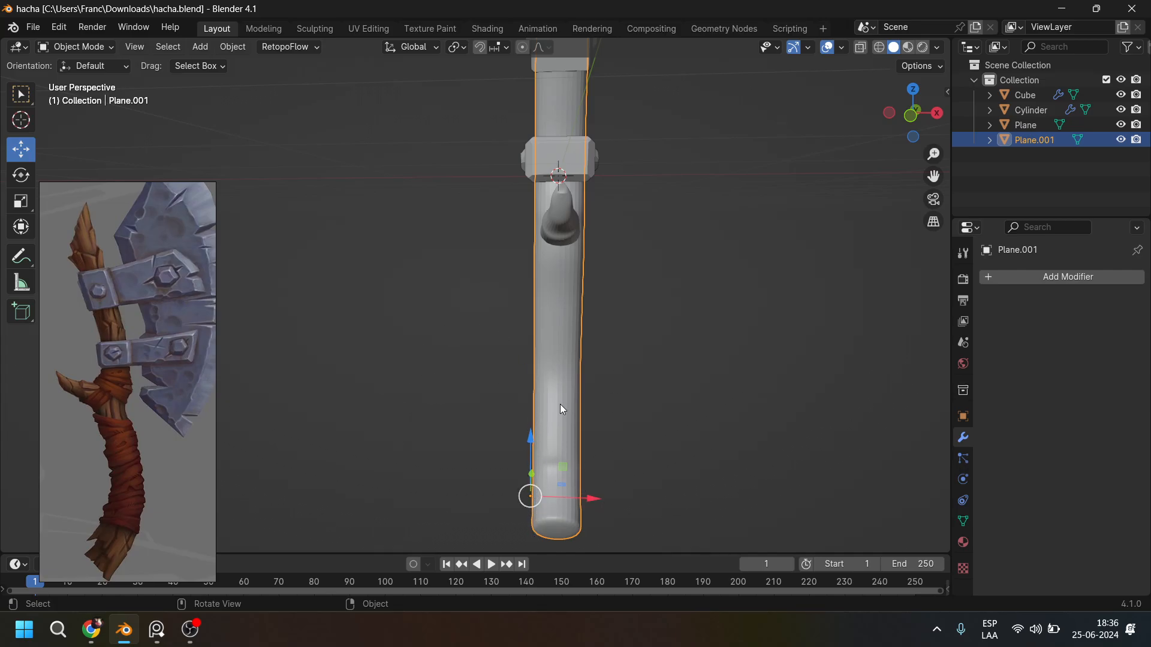
pyautogui.moveTo(630, 405); pyautogui.dragTo(602, 334, button='middle')
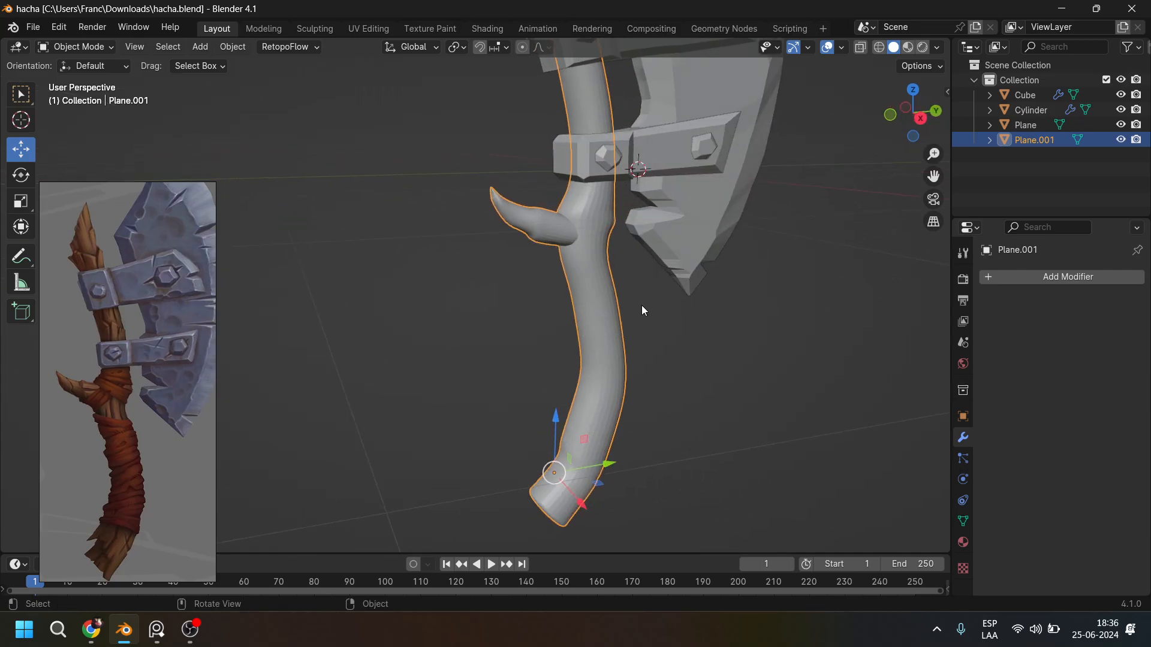
pyautogui.scroll(-1, 642, 304)
pyautogui.keyDown('shift'); pyautogui.moveTo(635, 300); pyautogui.dragTo(613, 353, button='middle'); pyautogui.keyUp('shift')
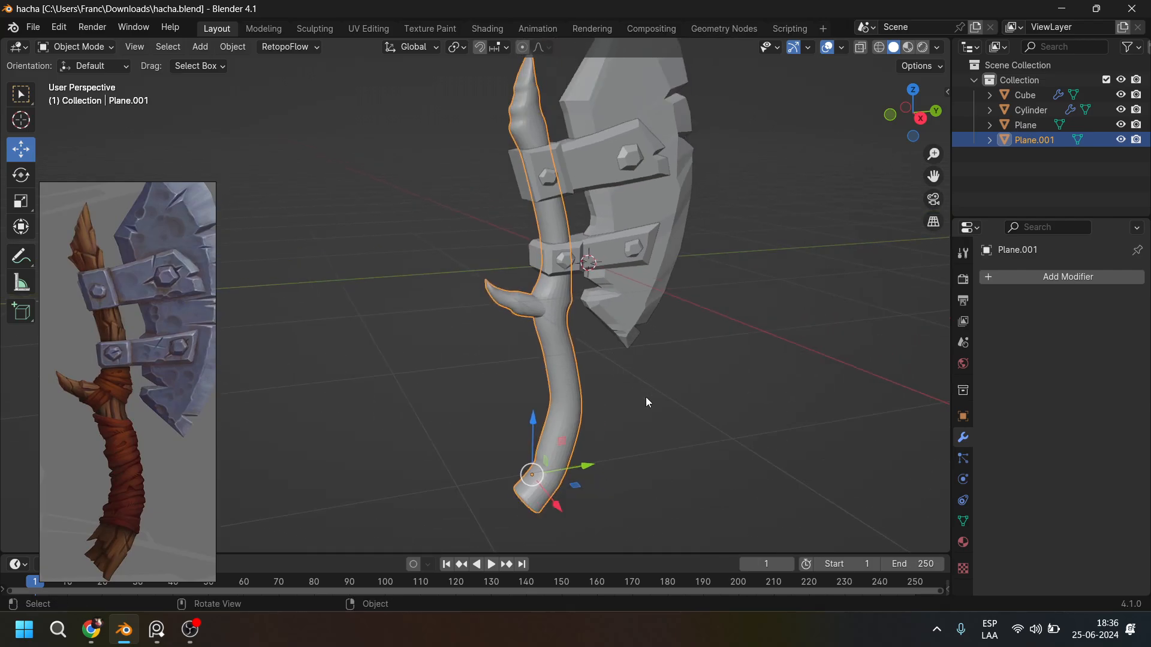
pyautogui.moveTo(645, 397); pyautogui.dragTo(627, 393, button='middle')
pyautogui.hotkey('ctrl', 'a')
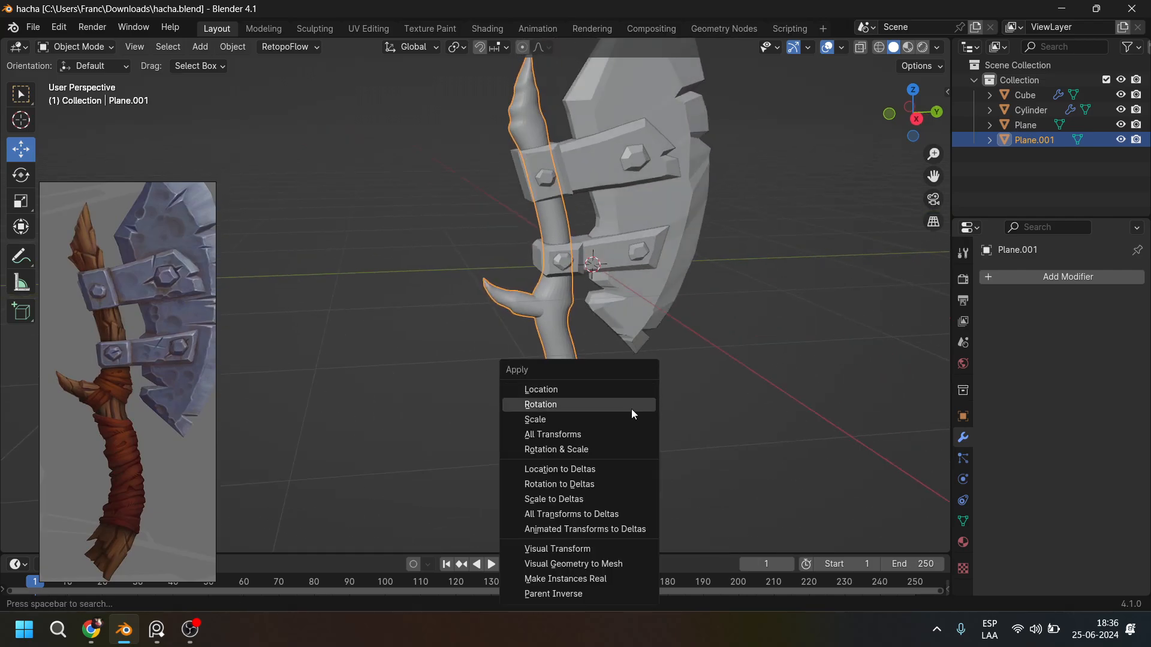
pyautogui.click(585, 434)
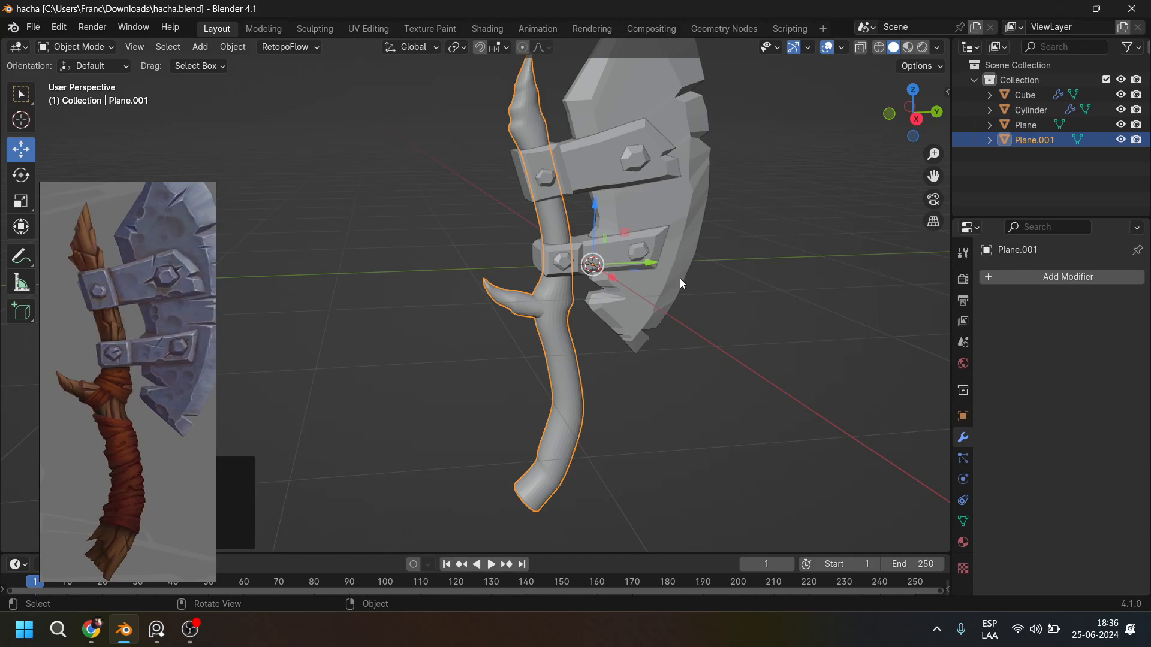
# Examine the axe from the top view to check how its two halves line up along the Y axis line.
pyautogui.moveTo(682, 283); pyautogui.dragTo(649, 410, button='middle')
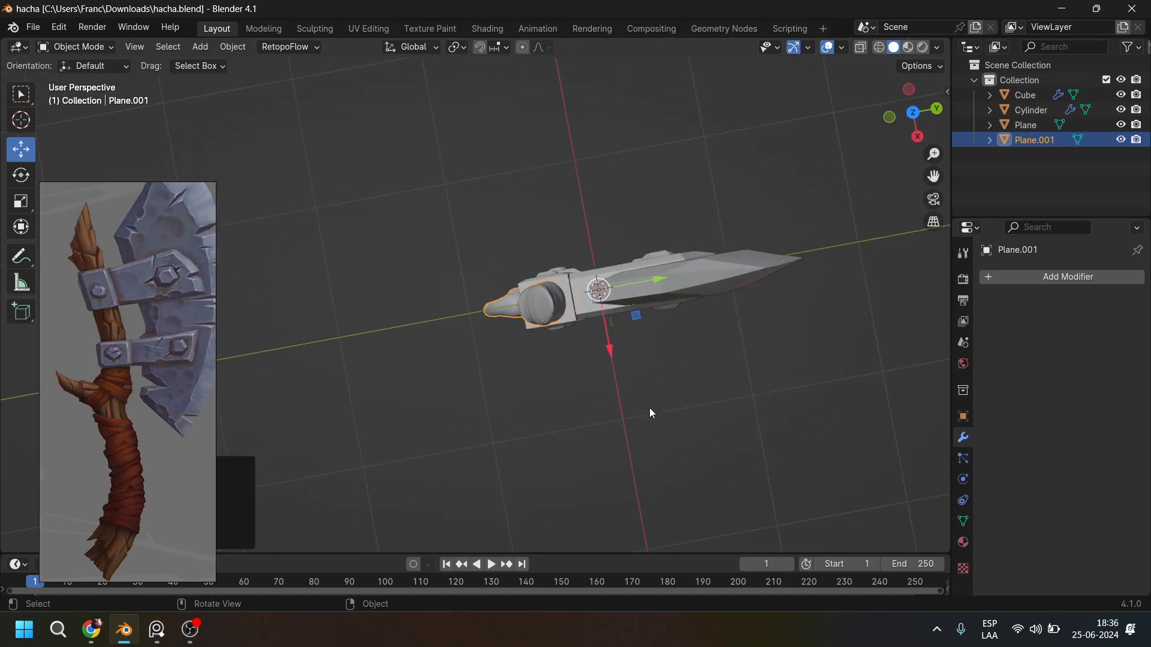
pyautogui.press('KP_7')
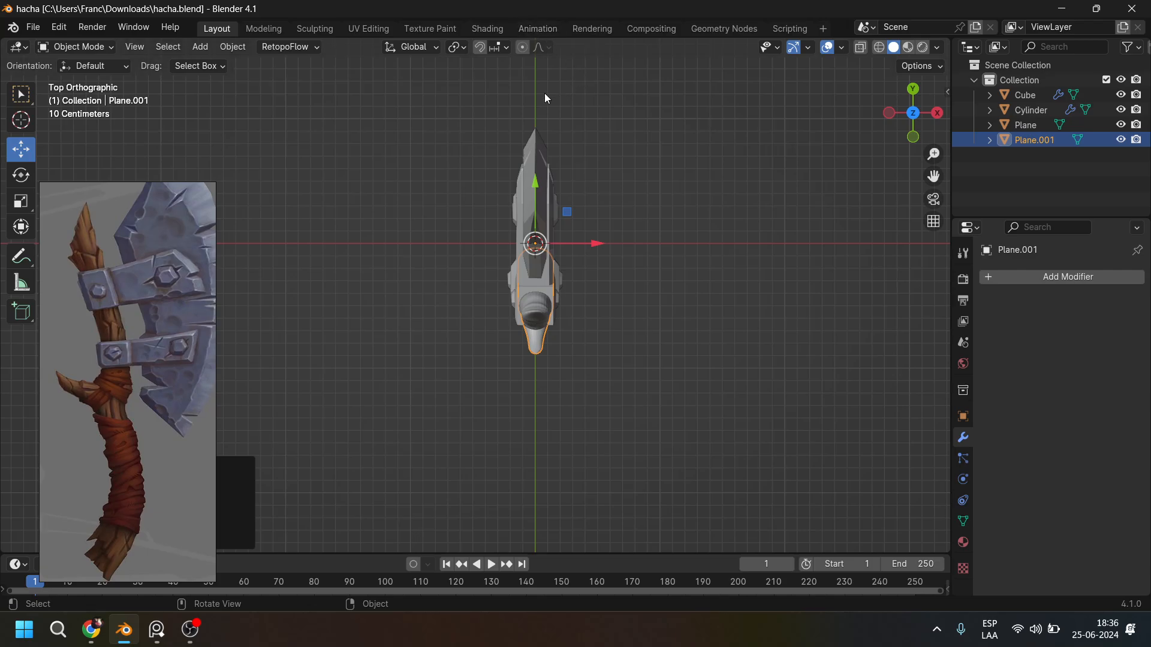
pyautogui.moveTo(662, 88); pyautogui.dragTo(536, 414)
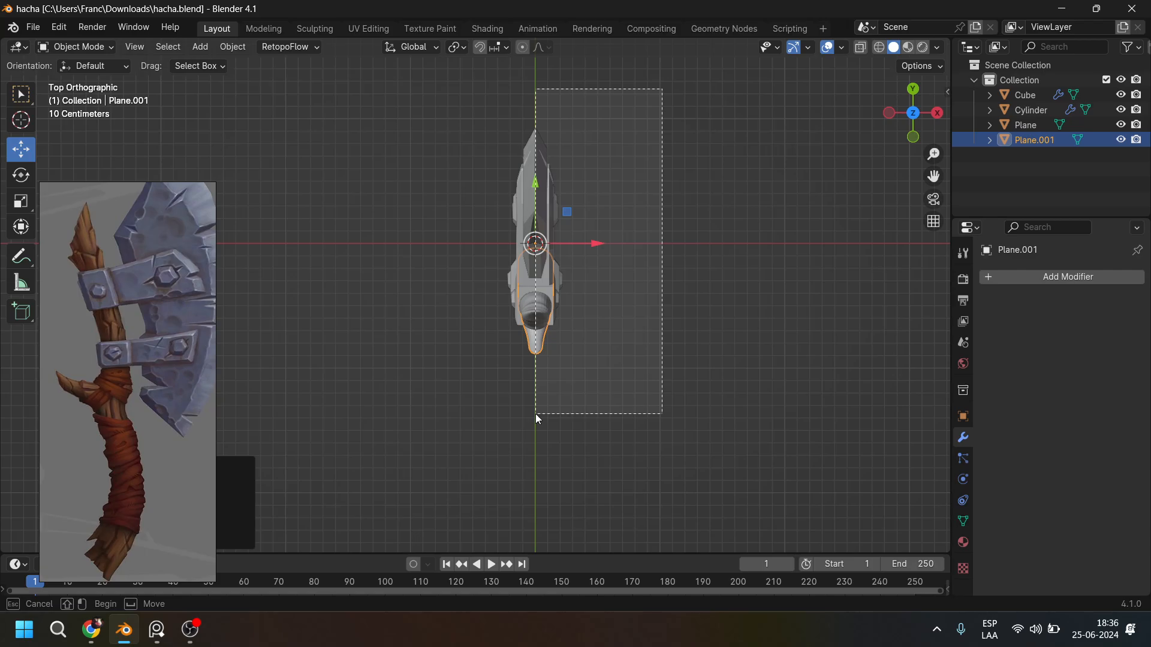
pyautogui.moveTo(535, 413); pyautogui.dragTo(535, 414)
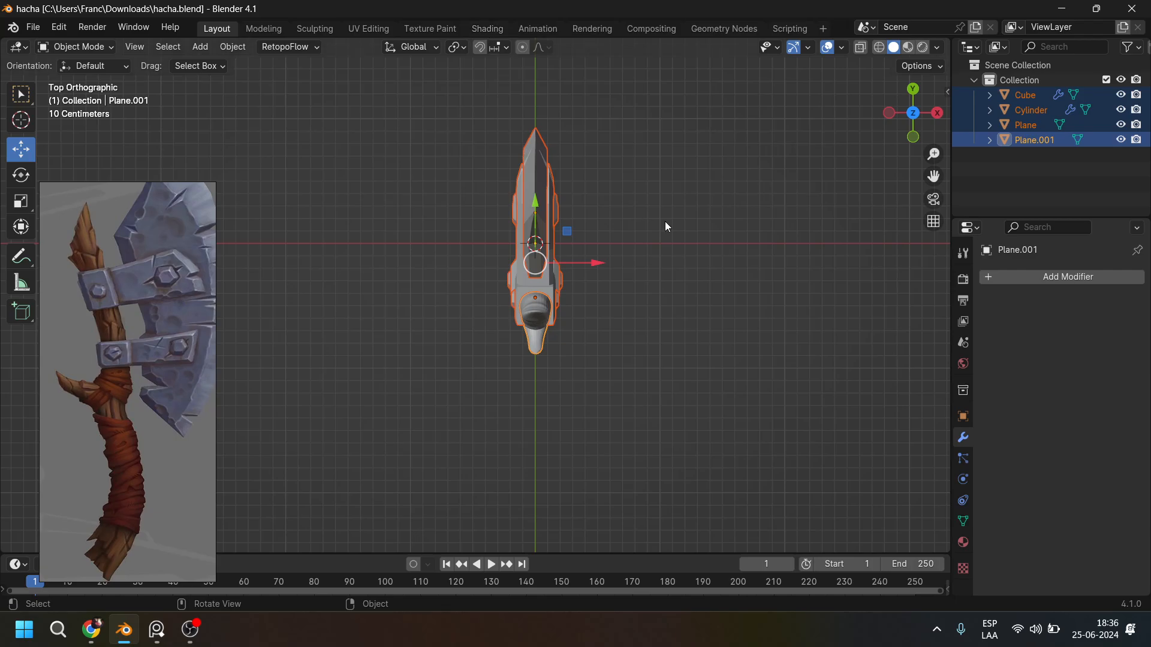
pyautogui.moveTo(664, 221); pyautogui.dragTo(538, 407, button='middle')
pyautogui.click(556, 389)
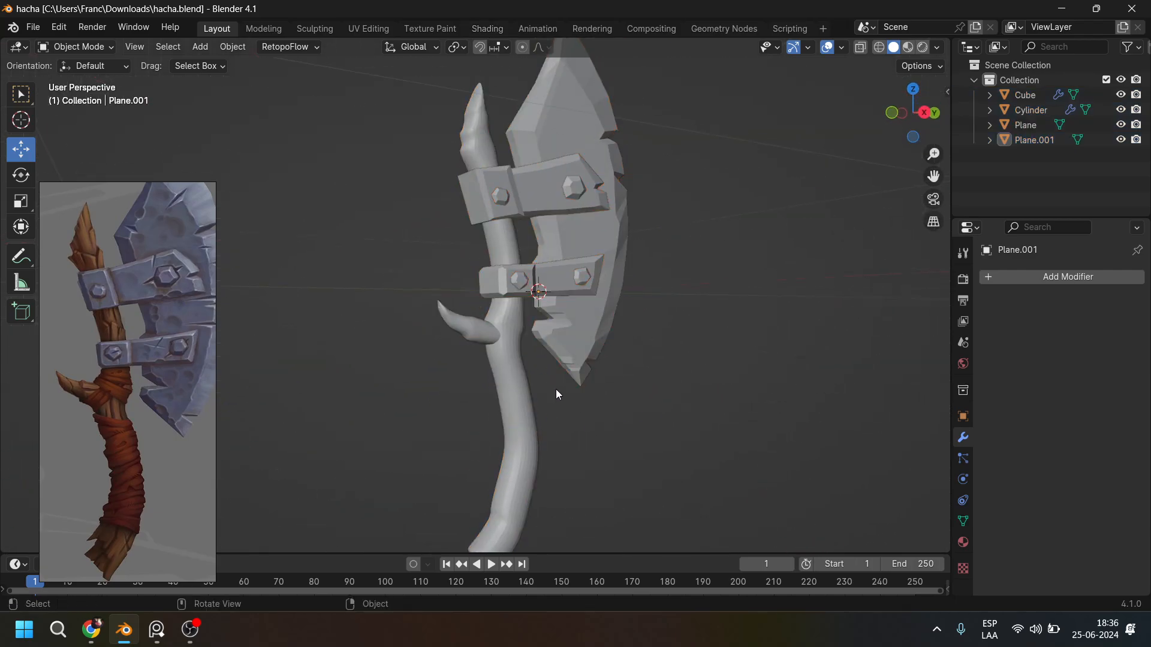
# Reselect the handle, go back to the Sculpting workspace and set the sculpt symmetry to X only.
pyautogui.click(503, 350)
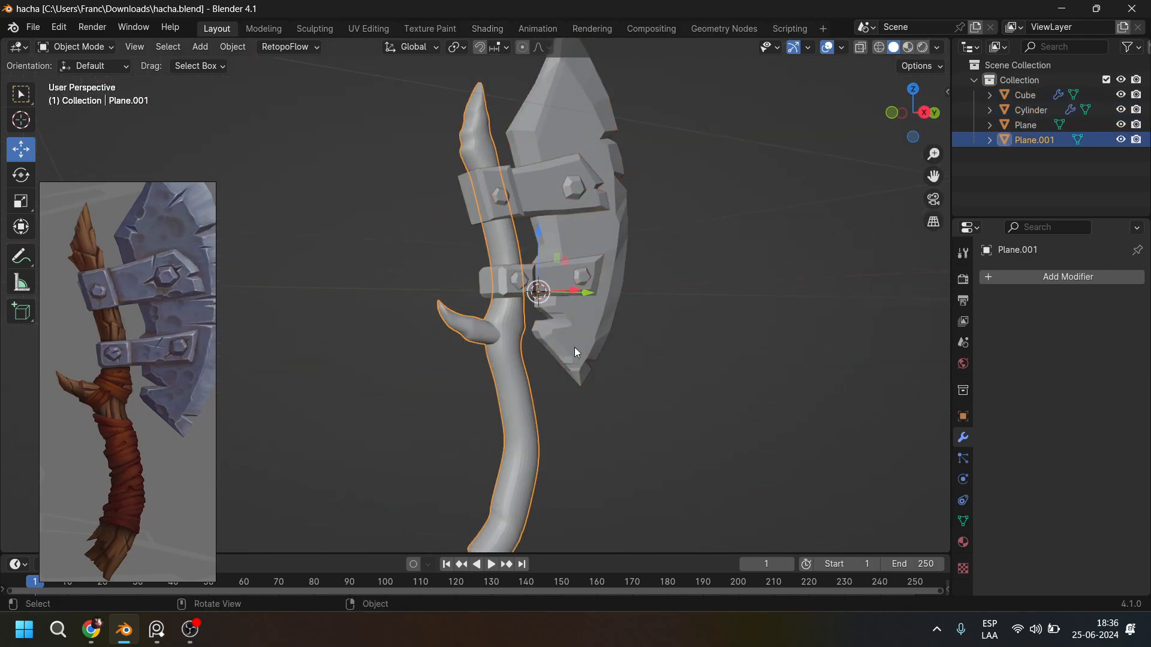
pyautogui.click(319, 30)
pyautogui.moveTo(667, 224)
pyautogui.mouseDown(button='middle')
pyautogui.moveTo(539, 219)
pyautogui.moveTo(555, 195)
pyautogui.moveTo(739, 193)
pyautogui.mouseUp(button='middle')
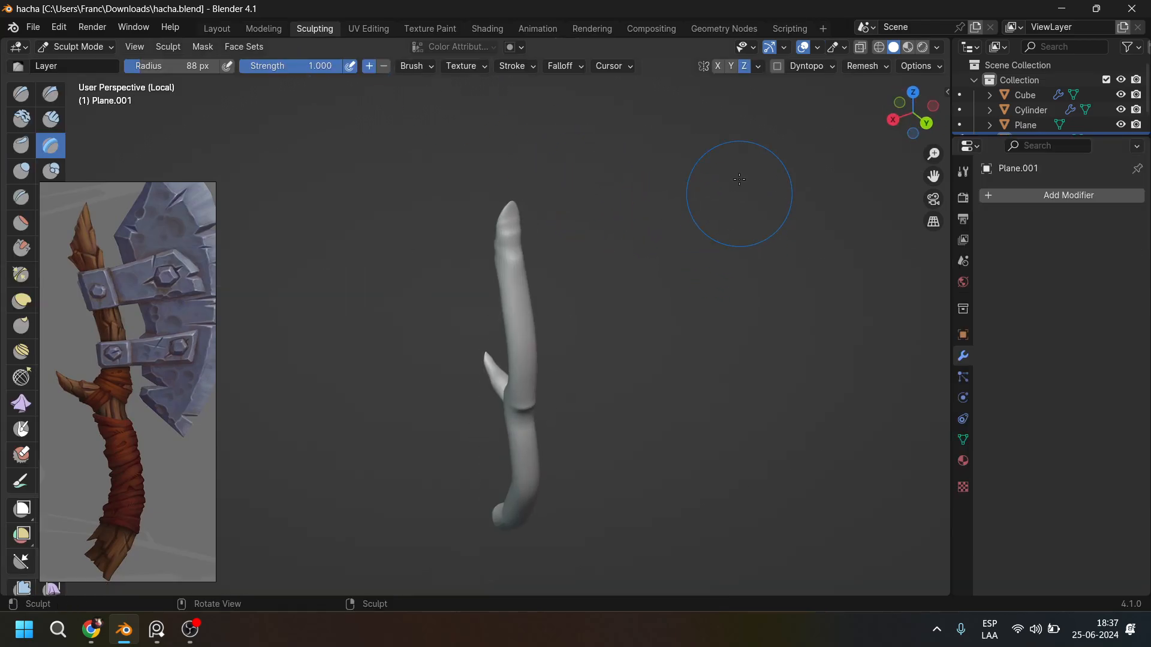
pyautogui.click(746, 67)
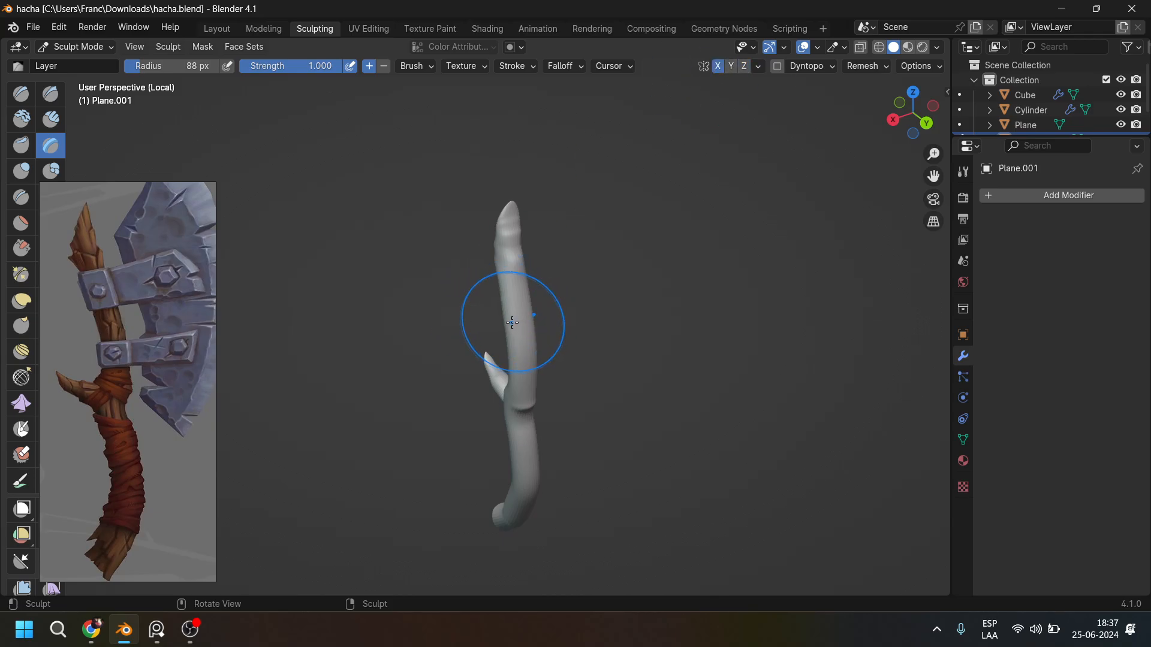
pyautogui.scroll(5, 566, 360)
pyautogui.moveTo(566, 360); pyautogui.dragTo(545, 280, button='middle')
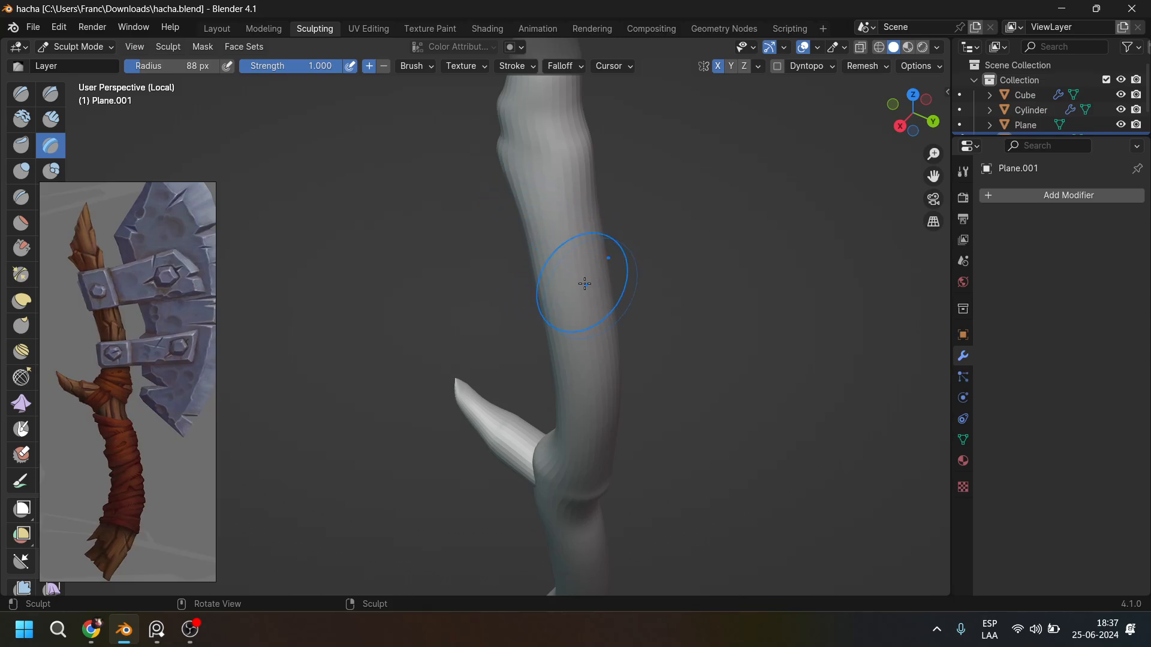
# Set the handle's remesh voxel size to about 0.026 m and voxel remesh it so the side branch merges with the shaft.
pyautogui.moveTo(583, 282); pyautogui.dragTo(745, 256, button='middle')
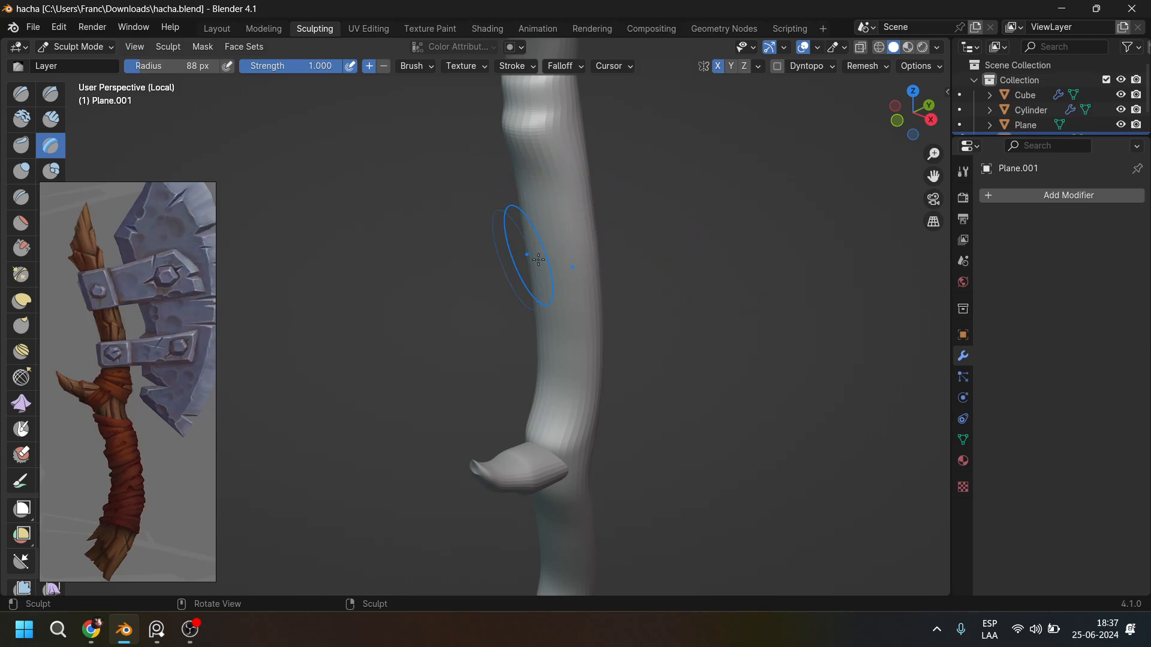
pyautogui.moveTo(659, 334)
pyautogui.mouseDown(button='middle')
pyautogui.moveTo(569, 348)
pyautogui.moveTo(610, 412)
pyautogui.moveTo(604, 244)
pyautogui.mouseUp(button='middle')
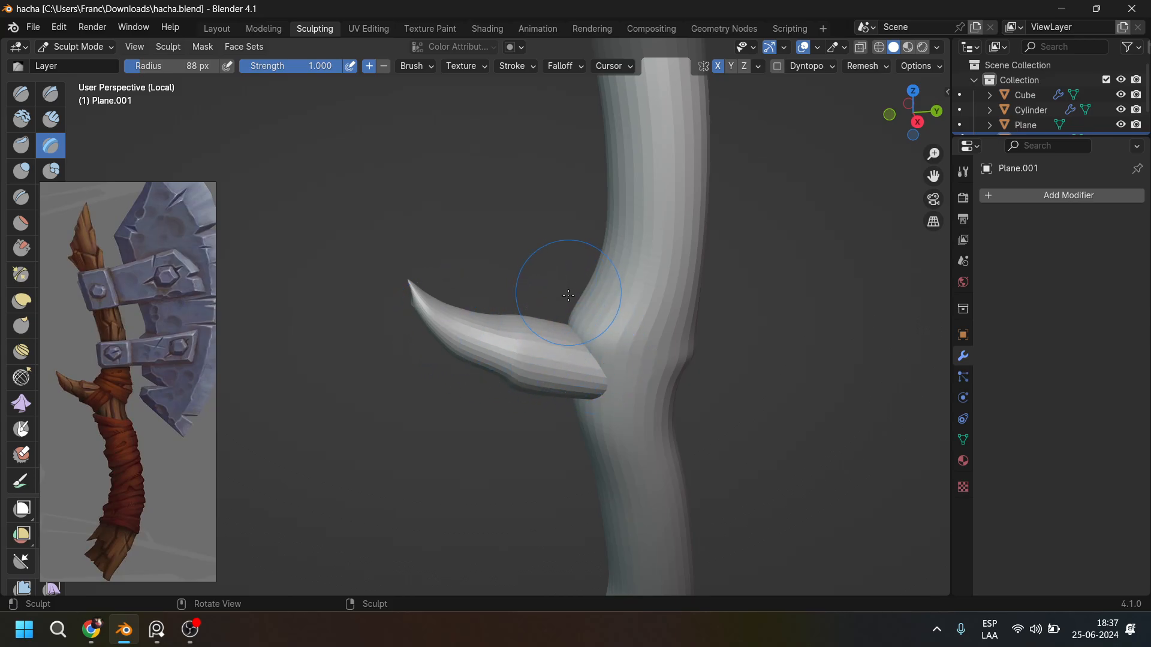
pyautogui.moveTo(525, 388)
pyautogui.mouseDown()
pyautogui.moveTo(552, 359)
pyautogui.moveTo(497, 339)
pyautogui.moveTo(599, 411)
pyautogui.mouseUp()
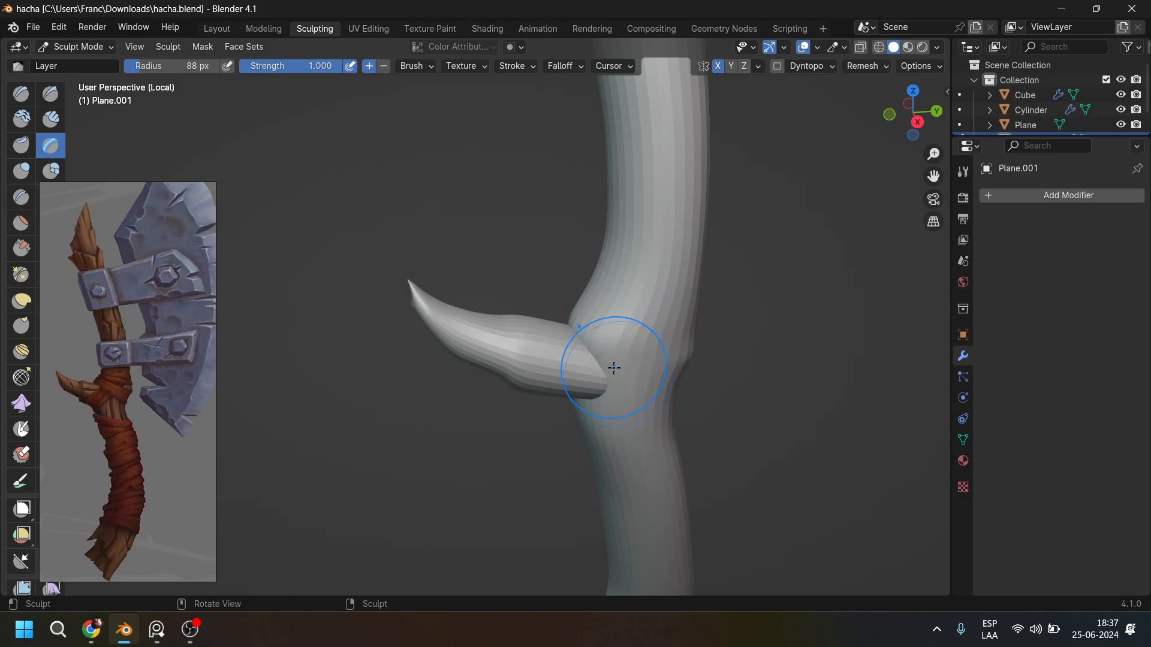
pyautogui.keyDown('shift'); pyautogui.moveTo(609, 360); pyautogui.dragTo(666, 268, button='middle'); pyautogui.keyUp('shift')
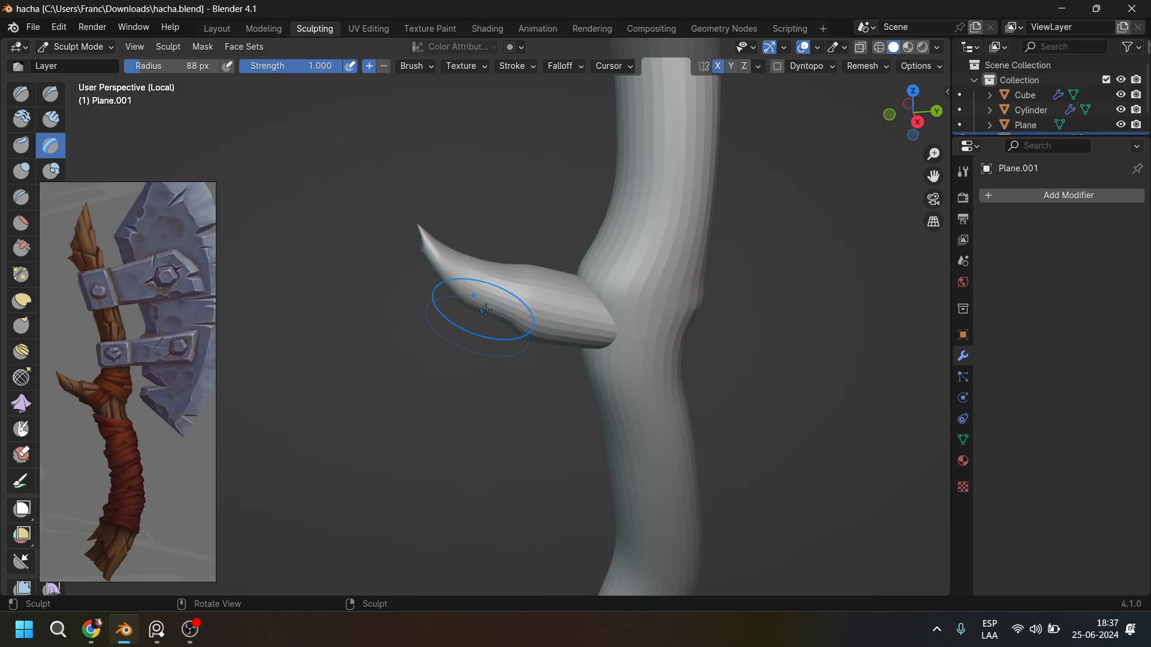
pyautogui.moveTo(546, 240); pyautogui.dragTo(673, 261, button='middle')
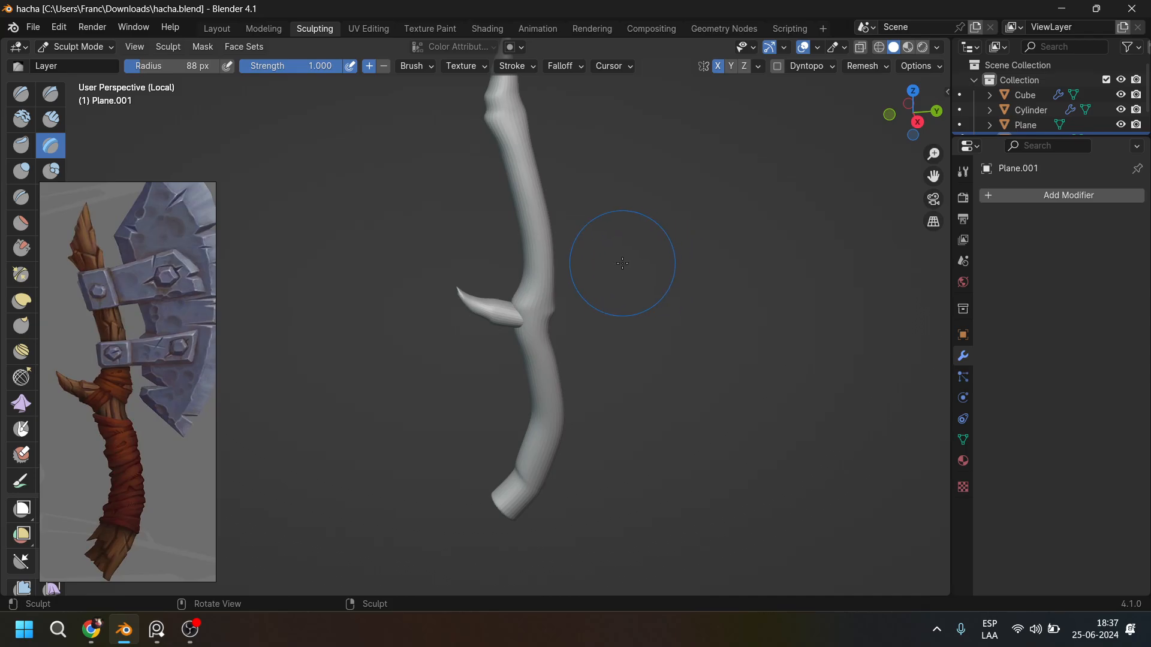
pyautogui.keyDown('shift'); pyautogui.moveTo(622, 263); pyautogui.dragTo(686, 308, button='middle'); pyautogui.keyUp('shift')
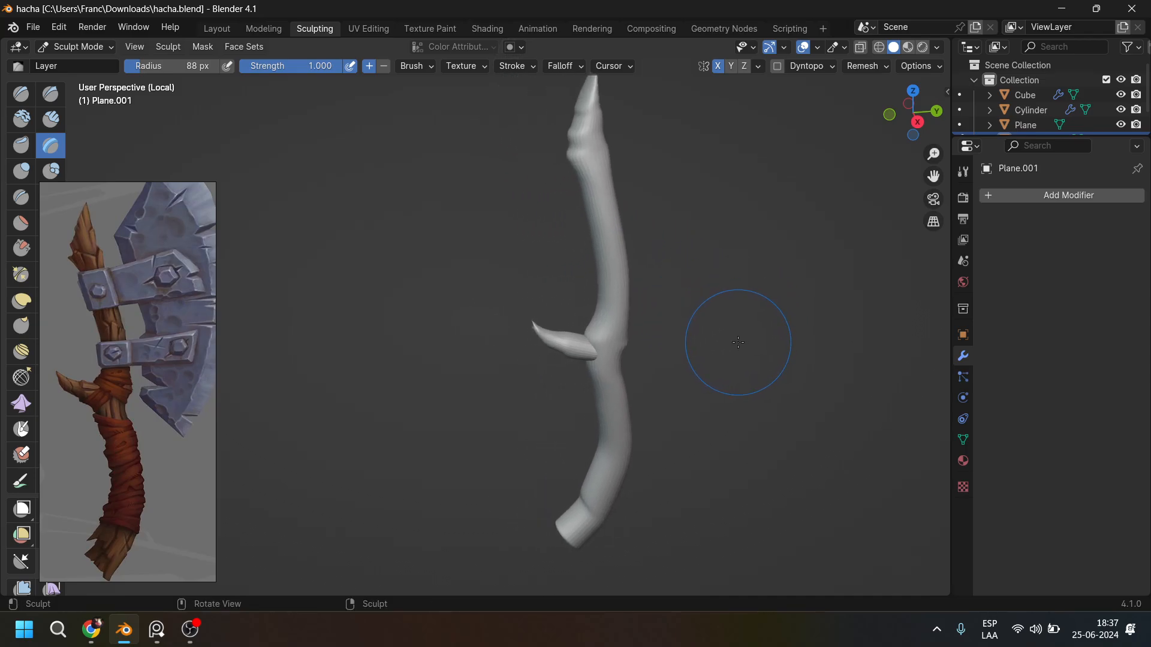
pyautogui.press('r')
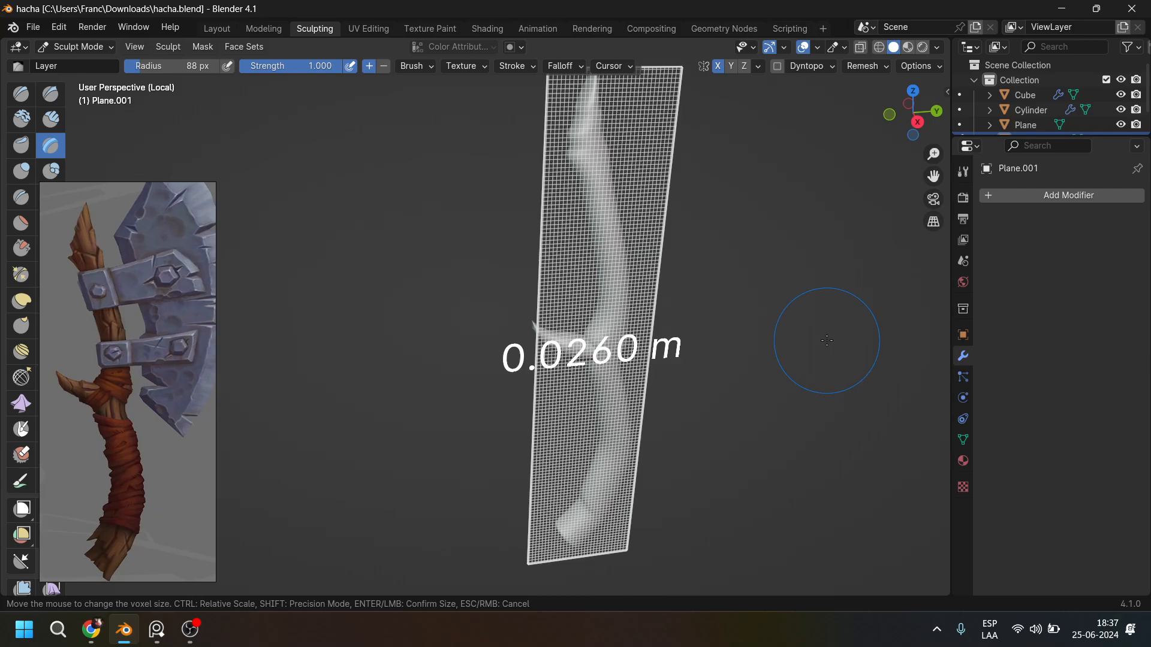
pyautogui.click(827, 340)
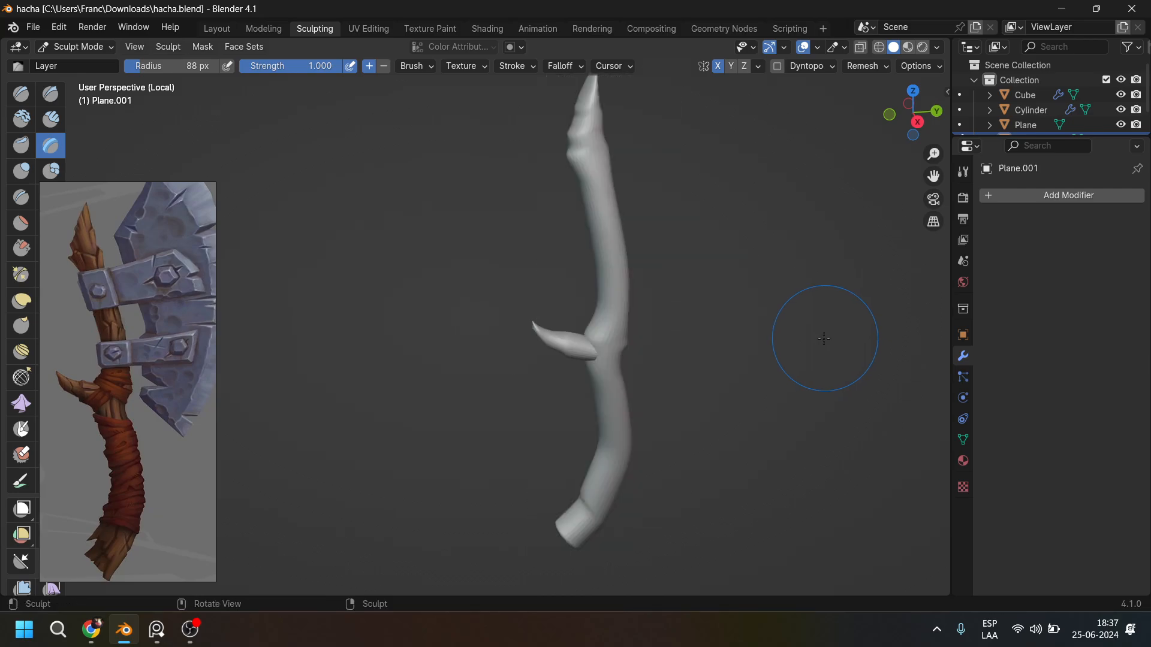
pyautogui.moveTo(795, 401); pyautogui.dragTo(784, 393, button='middle')
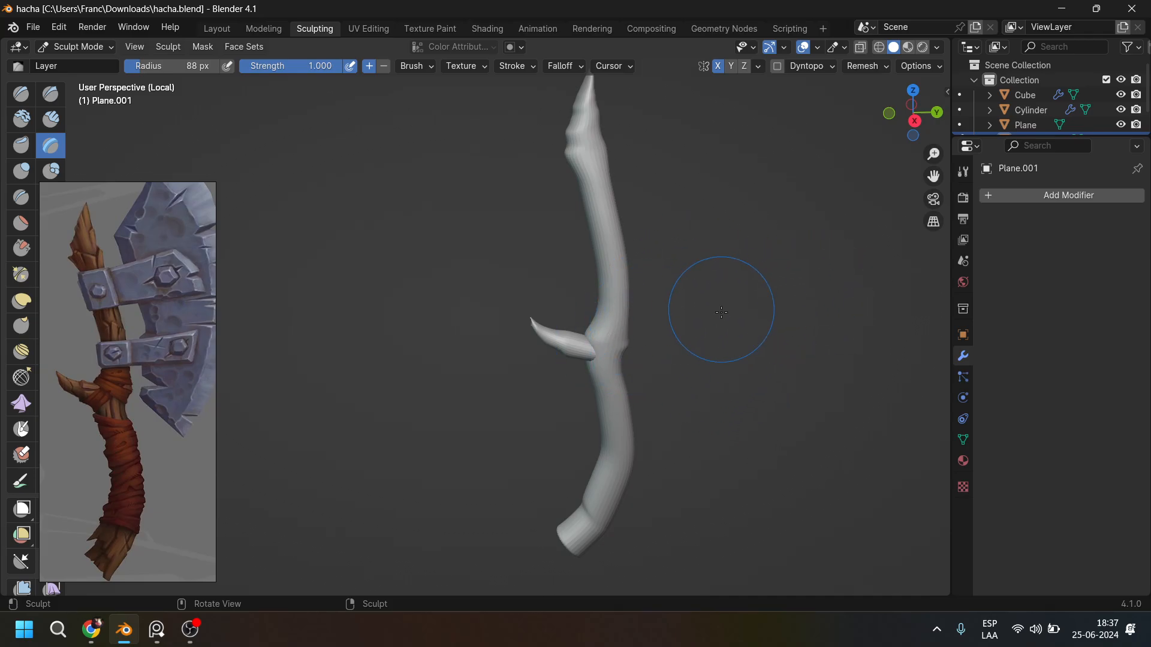
pyautogui.keyDown('ctrl'); pyautogui.moveTo(732, 282); pyautogui.dragTo(848, 303, button='middle'); pyautogui.keyUp('ctrl')
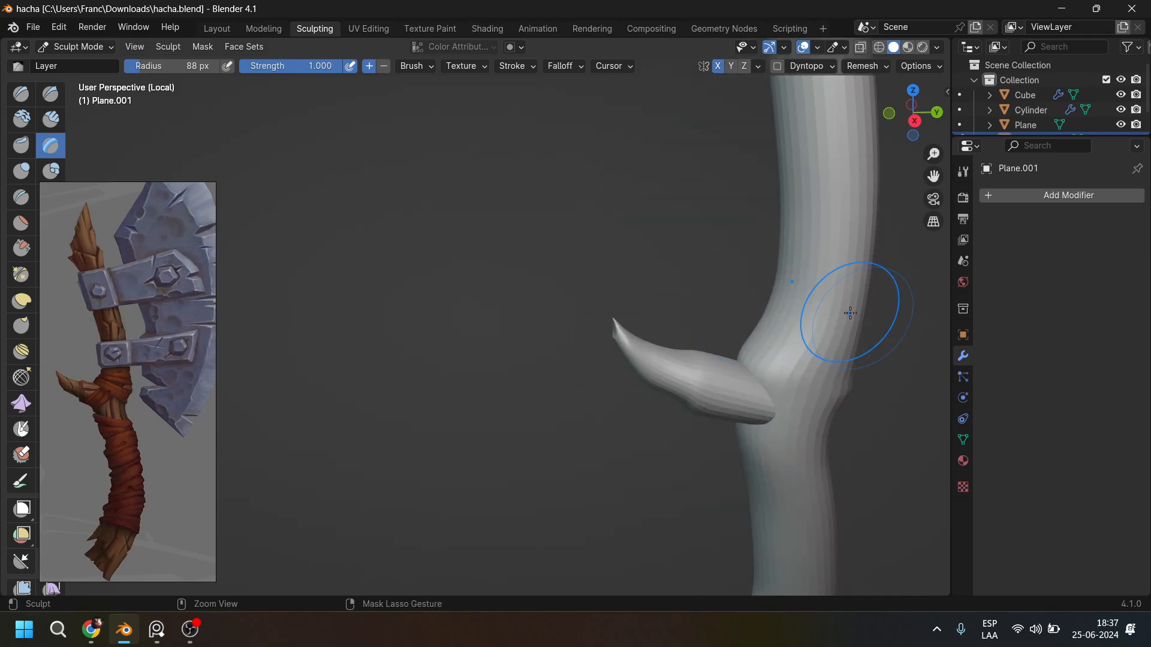
pyautogui.moveTo(850, 313)
pyautogui.mouseDown()
pyautogui.moveTo(809, 386)
pyautogui.moveTo(765, 403)
pyautogui.moveTo(700, 368)
pyautogui.moveTo(748, 373)
pyautogui.moveTo(776, 345)
pyautogui.mouseUp()
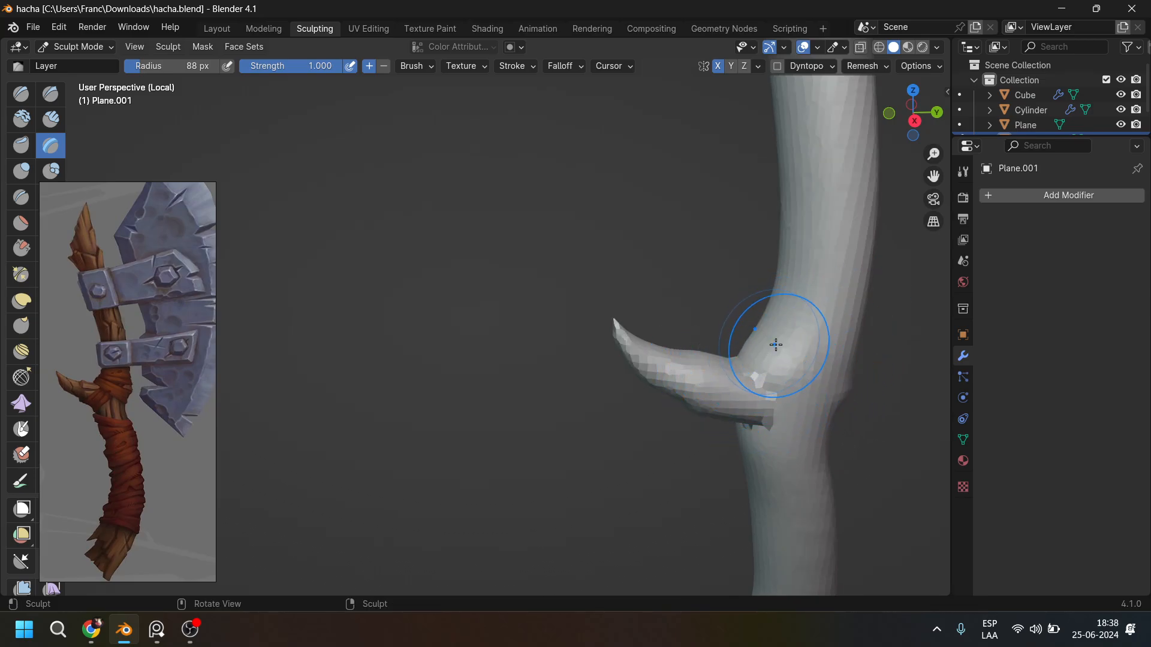
# Switch to the Clay Strips brush and set its radius to 57 px.
pyautogui.moveTo(776, 346)
pyautogui.keyDown('shift'); pyautogui.mouseDown(button='middle')
pyautogui.moveTo(683, 435)
pyautogui.moveTo(654, 482)
pyautogui.moveTo(680, 354)
pyautogui.moveTo(685, 389)
pyautogui.mouseUp(button='middle'); pyautogui.keyUp('shift')
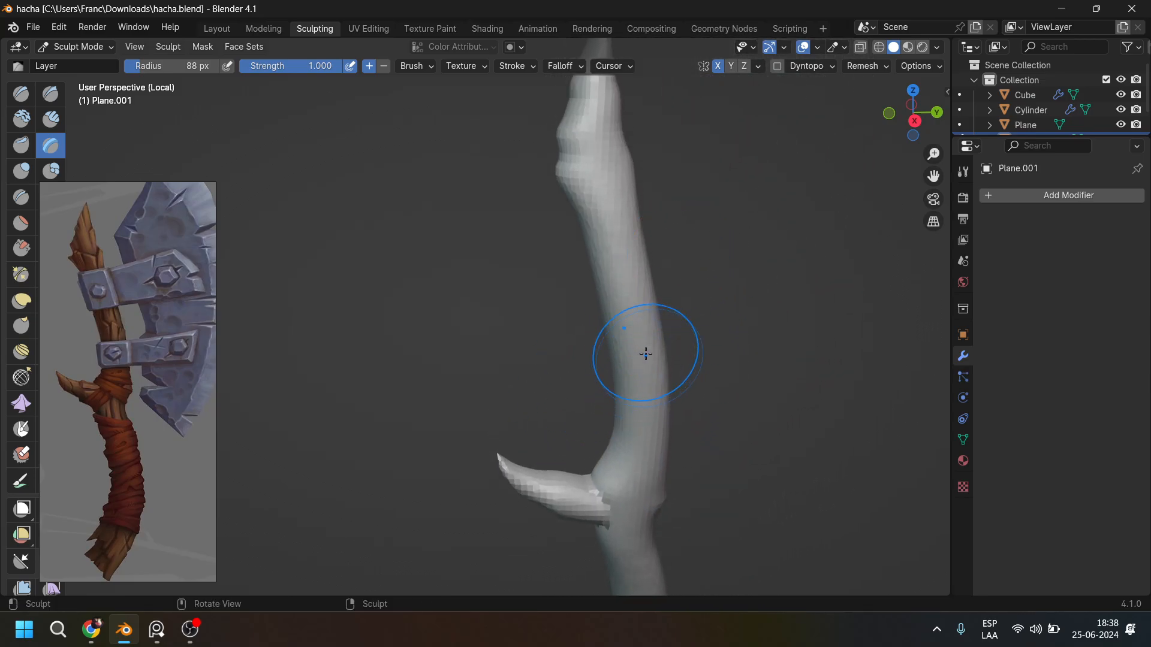
pyautogui.scroll(3, 676, 298)
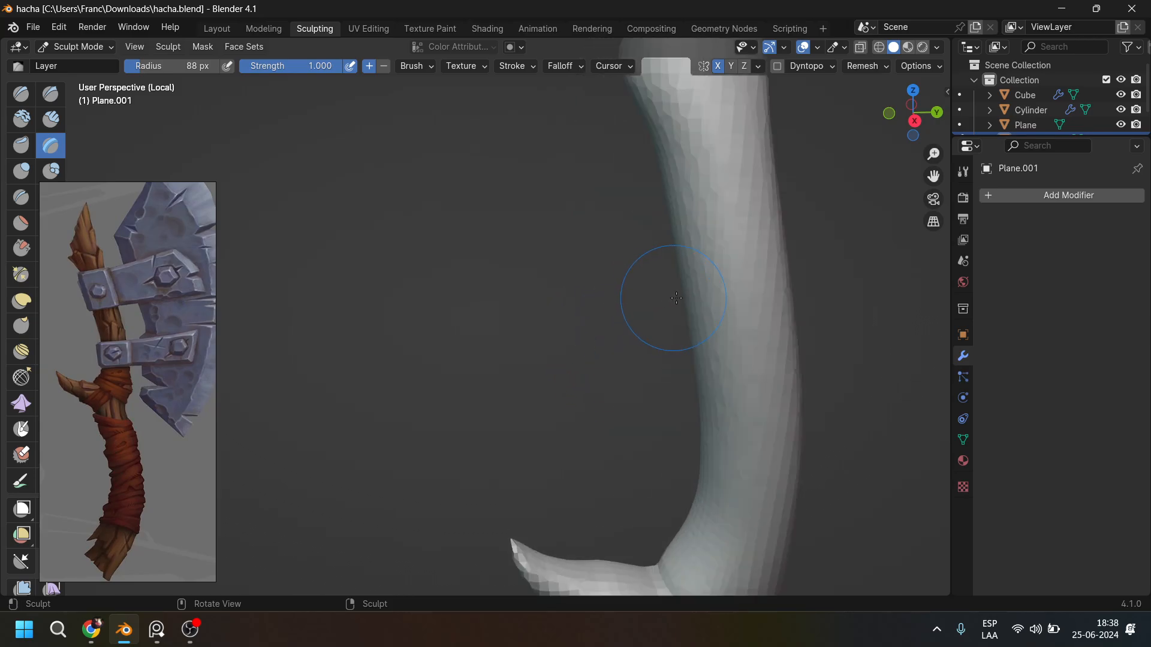
pyautogui.scroll(-3, 663, 226)
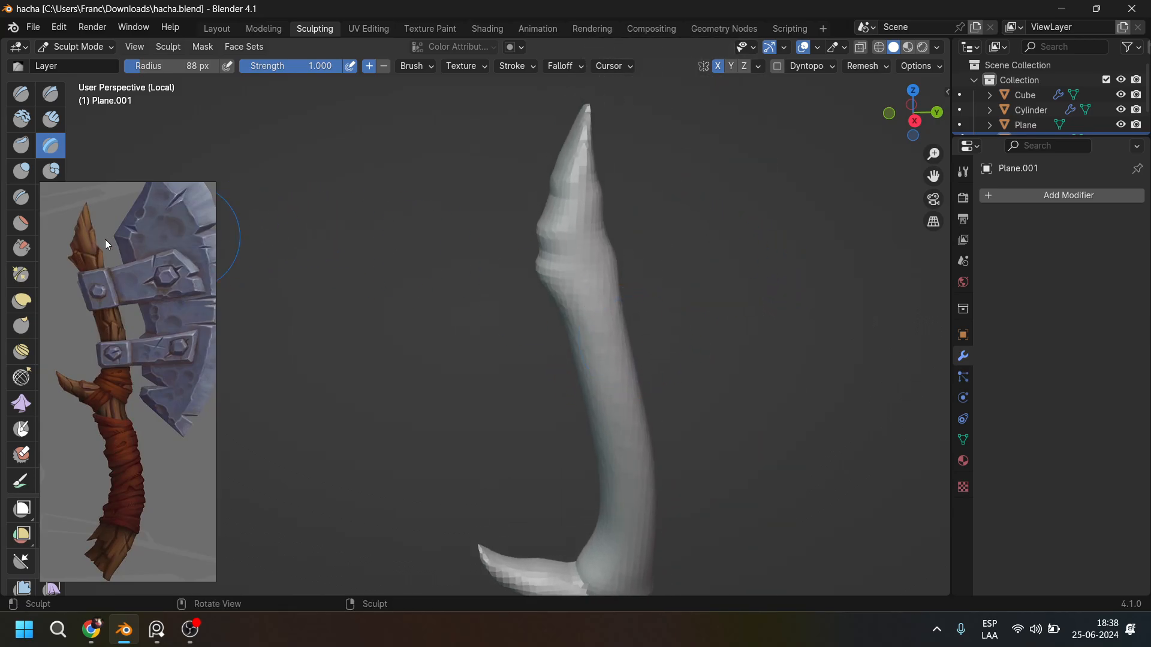
pyautogui.click(51, 123)
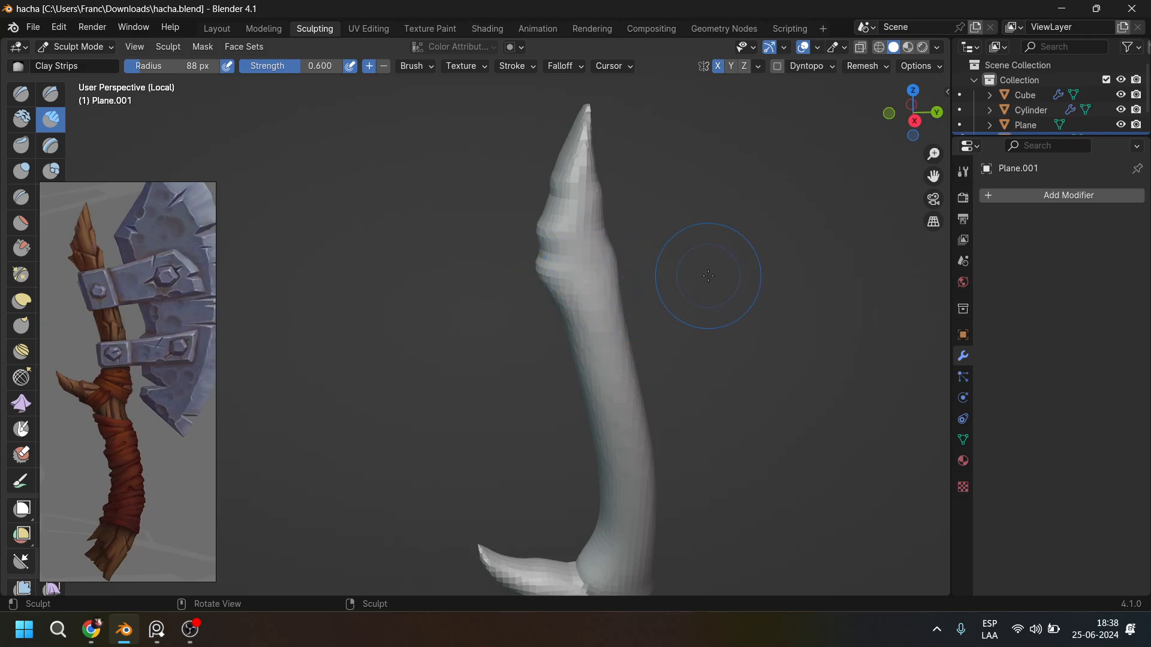
pyautogui.press('f')
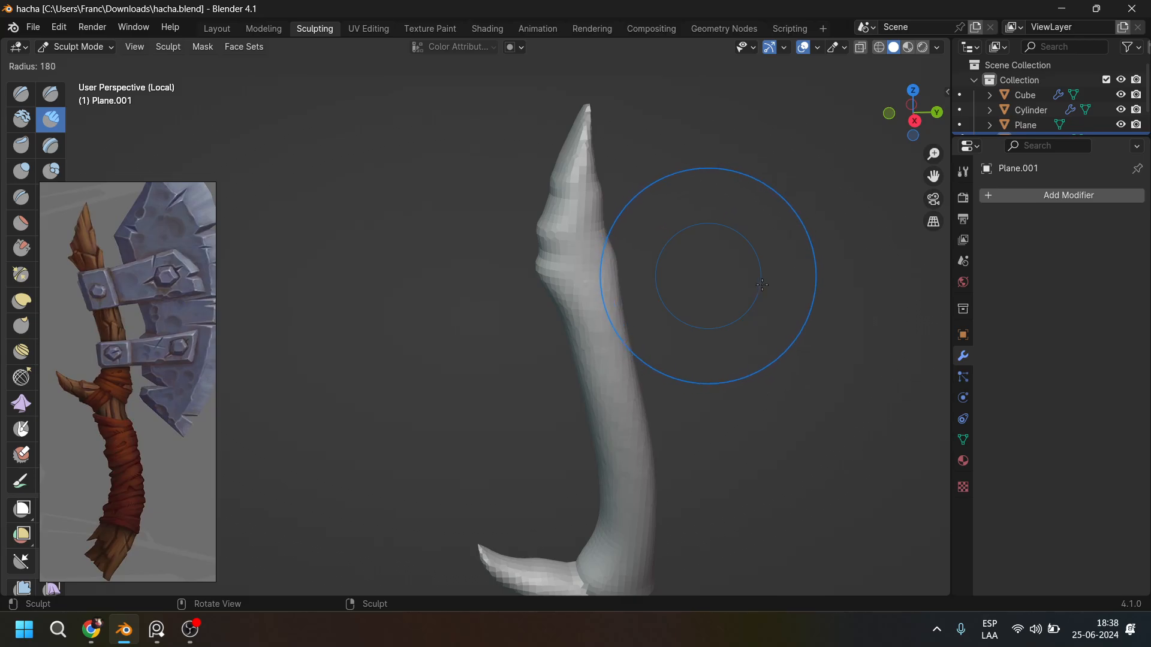
pyautogui.click(689, 289)
# Try a broad Clay Strips stroke down the shaft below the upper knot.
pyautogui.moveTo(605, 271); pyautogui.dragTo(652, 395)
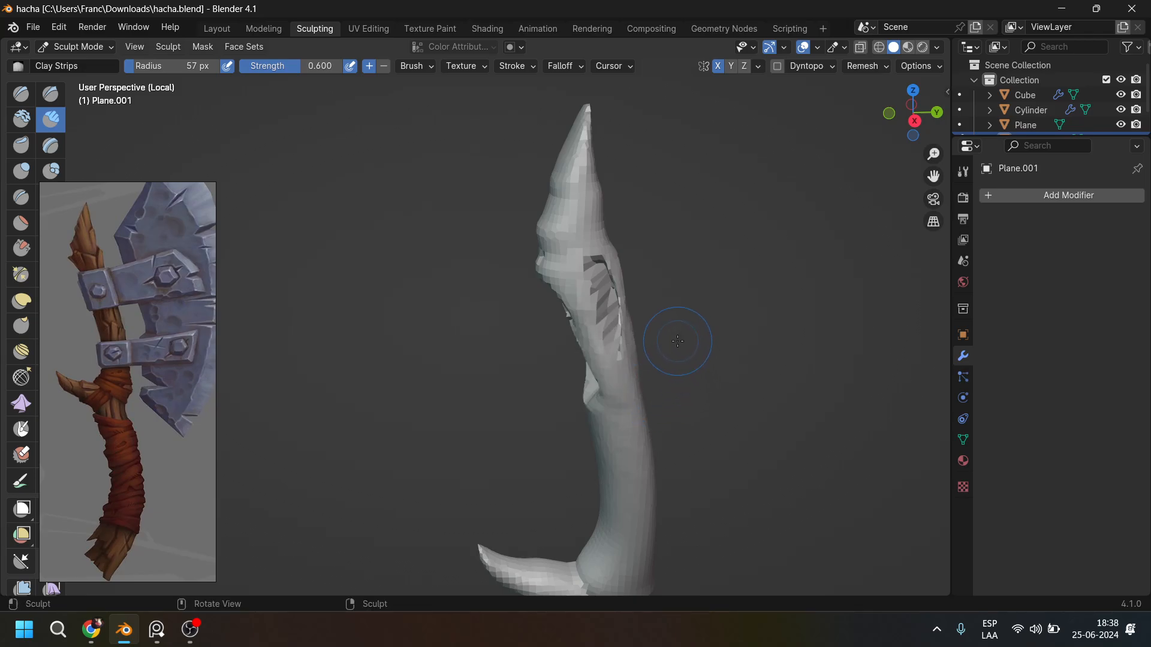
pyautogui.moveTo(687, 381); pyautogui.dragTo(575, 370, button='middle')
pyautogui.scroll(3, 680, 331)
pyautogui.moveTo(730, 332)
pyautogui.keyDown('shift'); pyautogui.mouseDown(button='middle')
pyautogui.moveTo(647, 289)
pyautogui.moveTo(612, 325)
pyautogui.mouseUp(button='middle'); pyautogui.keyUp('shift')
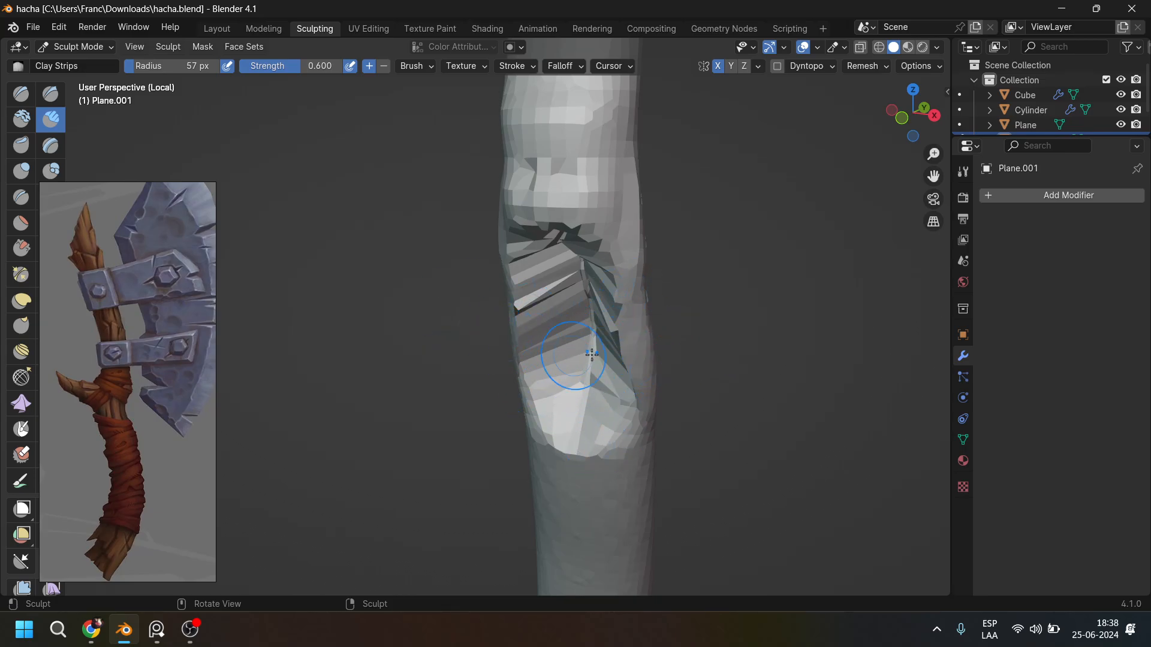
pyautogui.hotkey('ctrl', 'z')
# Sculpt Clay Strips ridges down two sides of the shaft, starting at the upper knot.
pyautogui.moveTo(688, 329); pyautogui.dragTo(567, 303, button='middle')
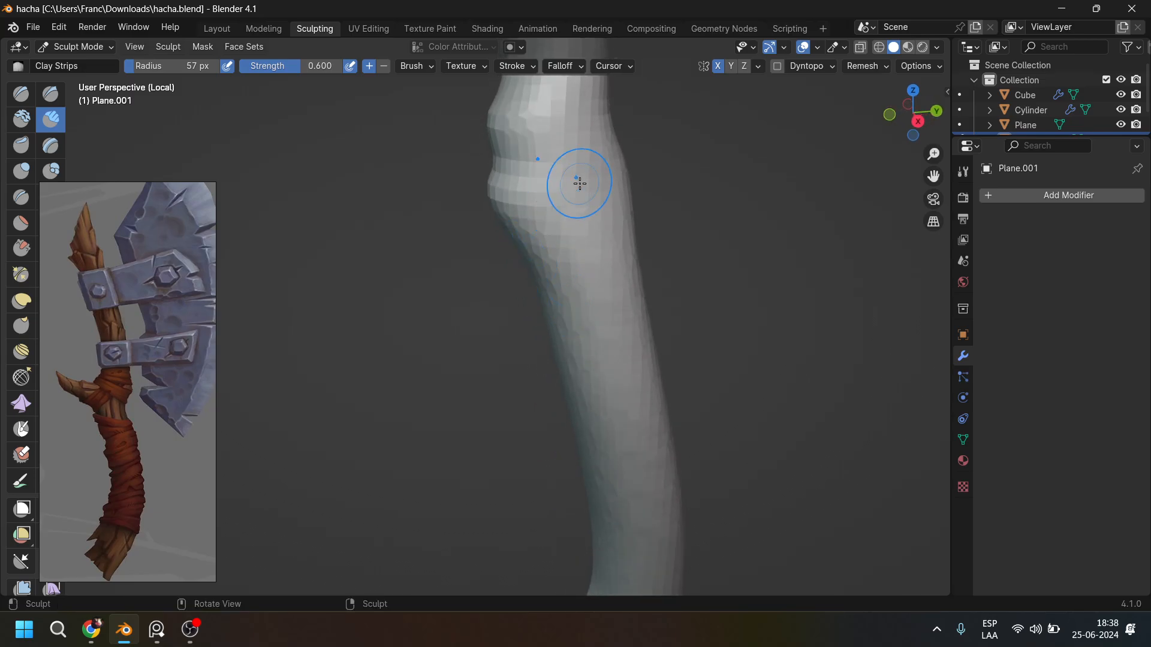
pyautogui.moveTo(579, 181); pyautogui.dragTo(607, 309)
pyautogui.moveTo(670, 314); pyautogui.dragTo(761, 311, button='middle')
pyautogui.moveTo(564, 213); pyautogui.dragTo(565, 336)
# Try another downward Clay Strips stroke on the upper shaft from a zoomed-out view.
pyautogui.scroll(-8, 673, 285)
pyautogui.moveTo(486, 282); pyautogui.dragTo(486, 359)
pyautogui.moveTo(503, 342); pyautogui.dragTo(579, 329, button='middle')
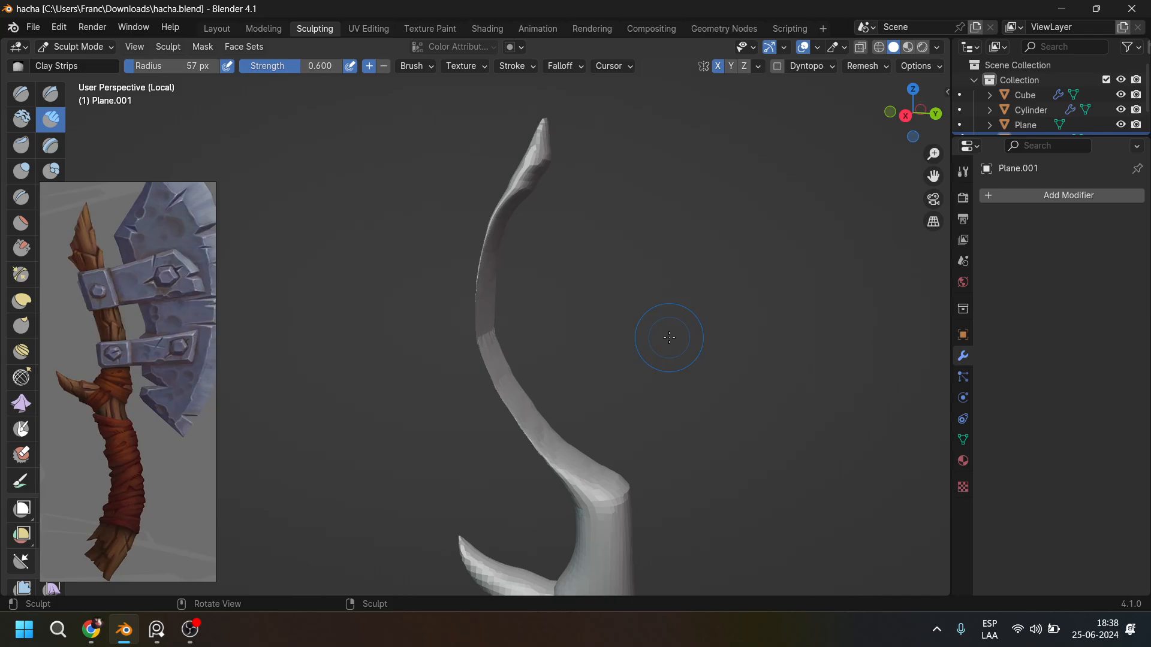
pyautogui.hotkey('ctrl', 'z')
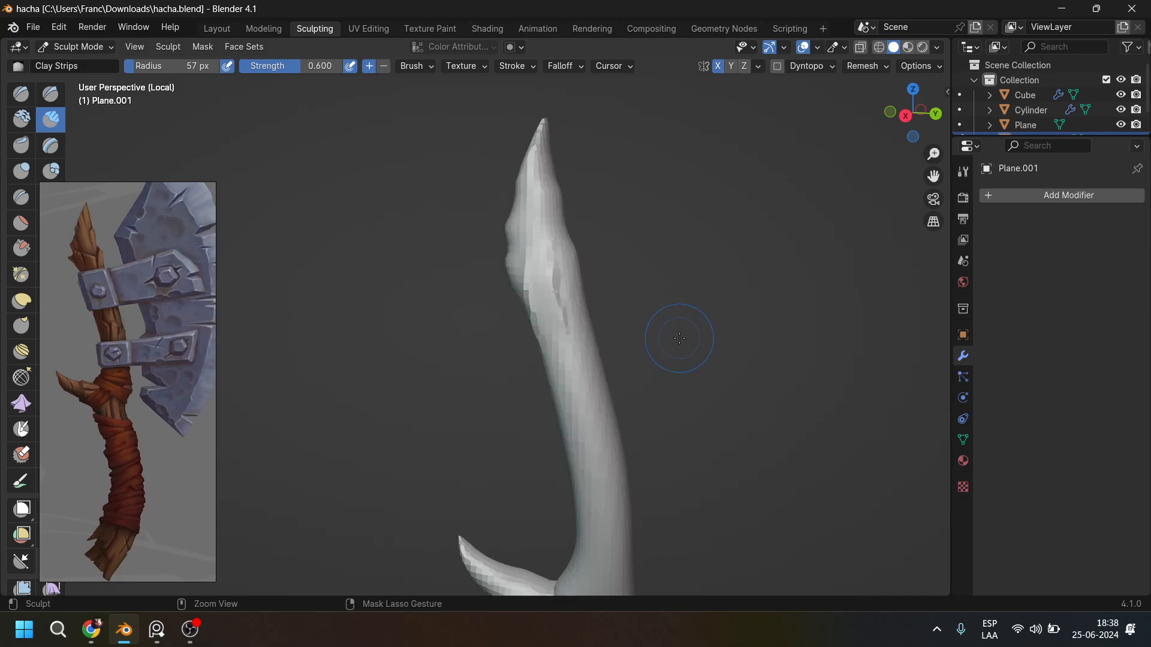
# Restrict the Clay Strips brush to front faces only.
pyautogui.scroll(-3, 659, 340)
pyautogui.scroll(4, 647, 306)
pyautogui.moveTo(676, 287); pyautogui.dragTo(611, 309, button='middle')
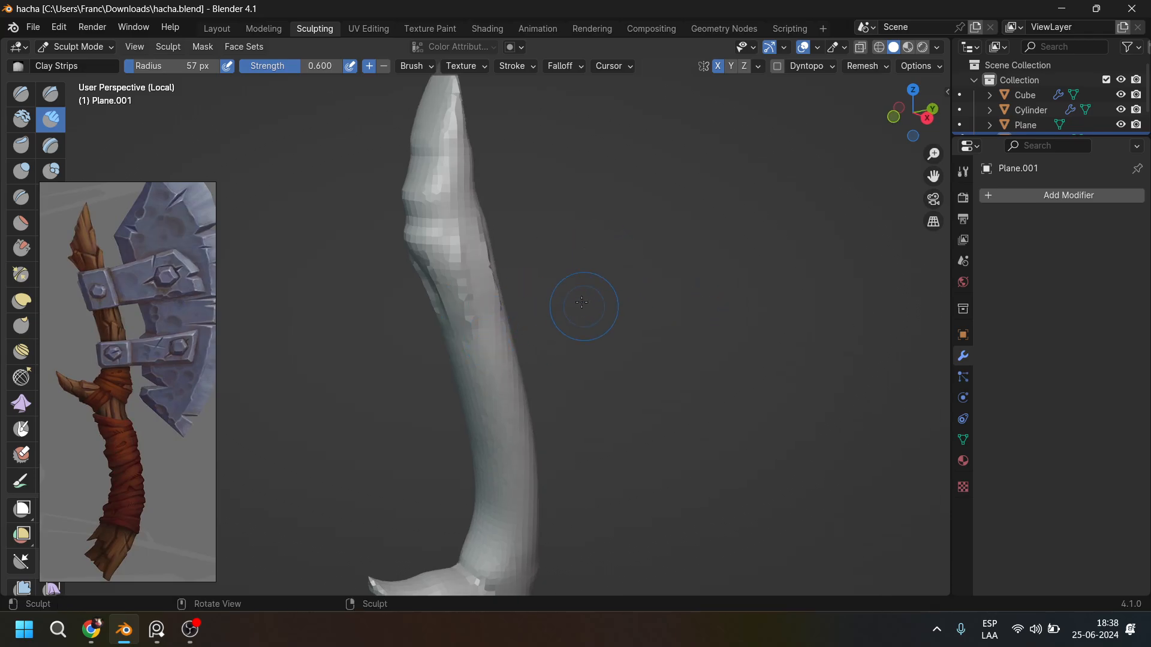
pyautogui.keyDown('shift'); pyautogui.moveTo(546, 262); pyautogui.dragTo(605, 294, button='middle'); pyautogui.keyUp('shift')
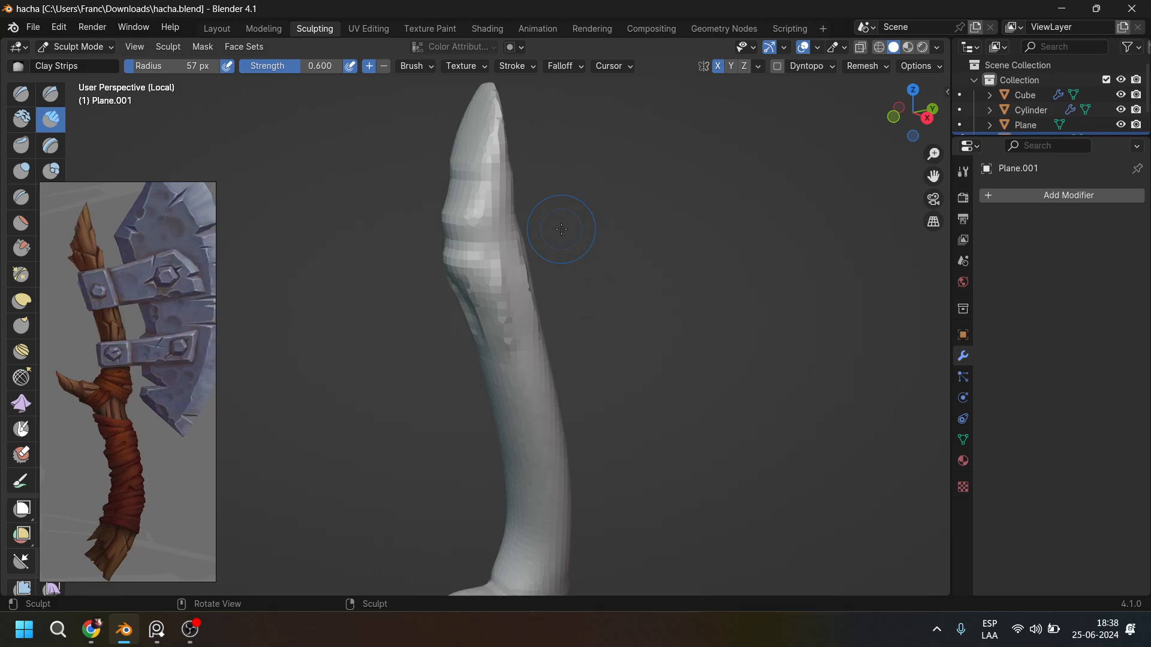
pyautogui.click(479, 67)
pyautogui.click(479, 67)
pyautogui.click(419, 67)
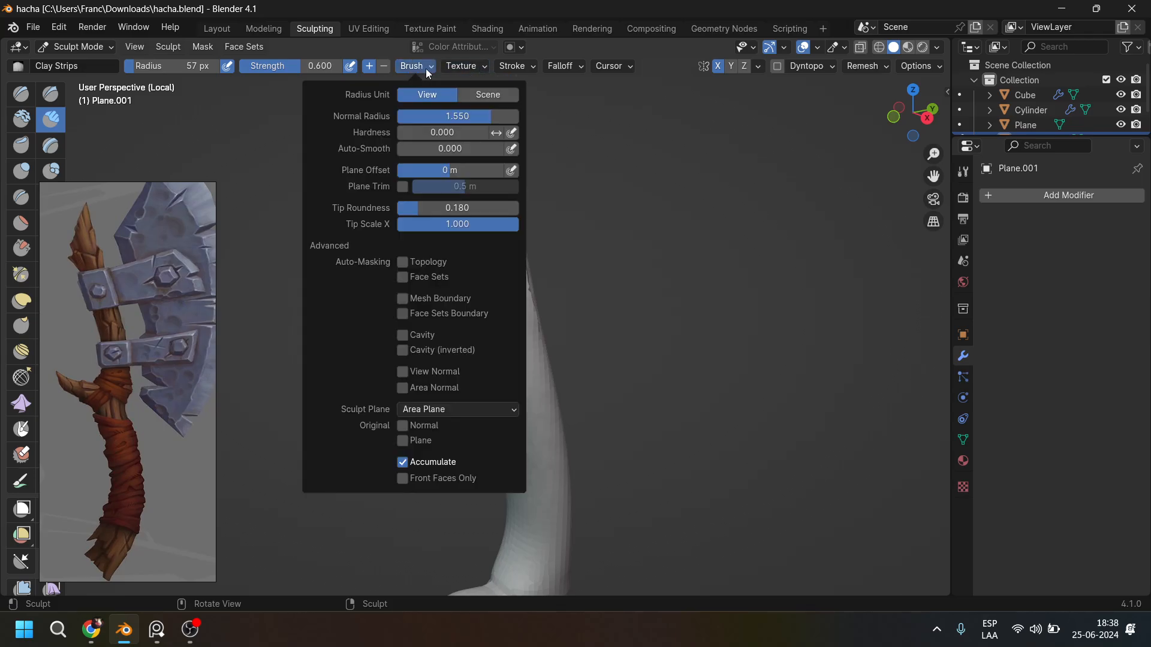
pyautogui.click(404, 479)
# Add Clay Strips strokes to the front and back of the shaft between the upper knot and the side branch.
pyautogui.moveTo(514, 304)
pyautogui.mouseDown()
pyautogui.moveTo(488, 384)
pyautogui.moveTo(495, 372)
pyautogui.moveTo(527, 431)
pyautogui.mouseUp()
pyautogui.moveTo(623, 384); pyautogui.dragTo(465, 383, button='middle')
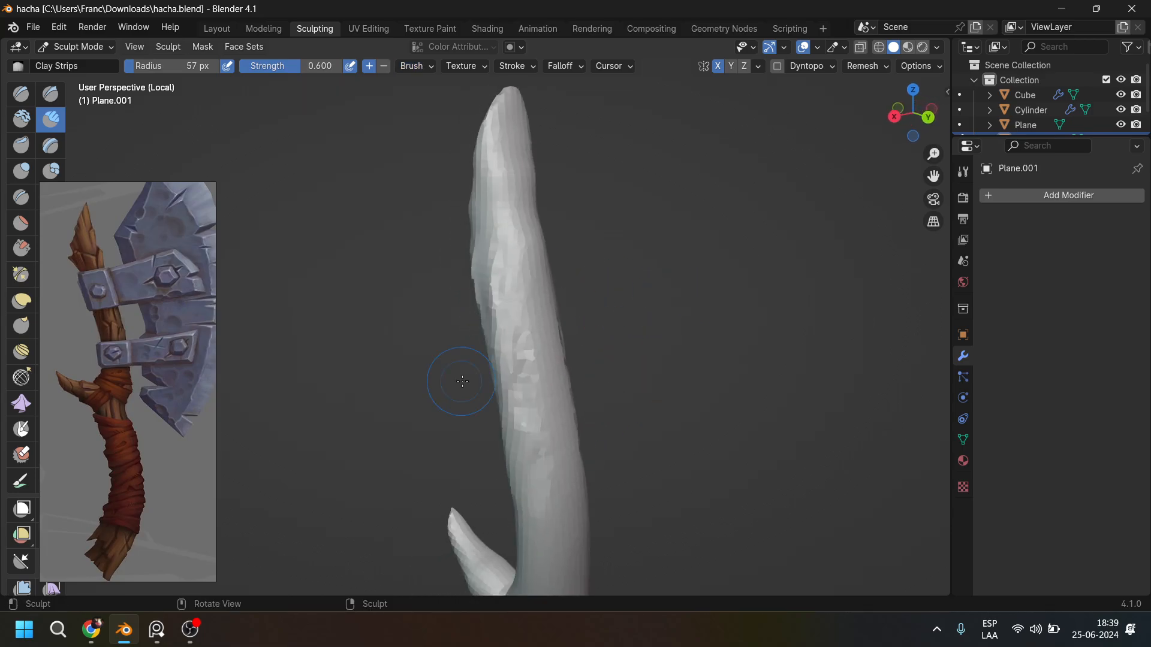
pyautogui.moveTo(551, 381)
pyautogui.mouseDown()
pyautogui.moveTo(576, 465)
pyautogui.moveTo(545, 326)
pyautogui.moveTo(536, 336)
pyautogui.mouseUp()
pyautogui.moveTo(535, 336)
pyautogui.mouseDown(button='middle')
pyautogui.moveTo(587, 360)
pyautogui.moveTo(555, 347)
pyautogui.mouseUp(button='middle')
pyautogui.moveTo(611, 384)
pyautogui.mouseDown(button='middle')
pyautogui.moveTo(655, 390)
pyautogui.moveTo(647, 277)
pyautogui.mouseUp(button='middle')
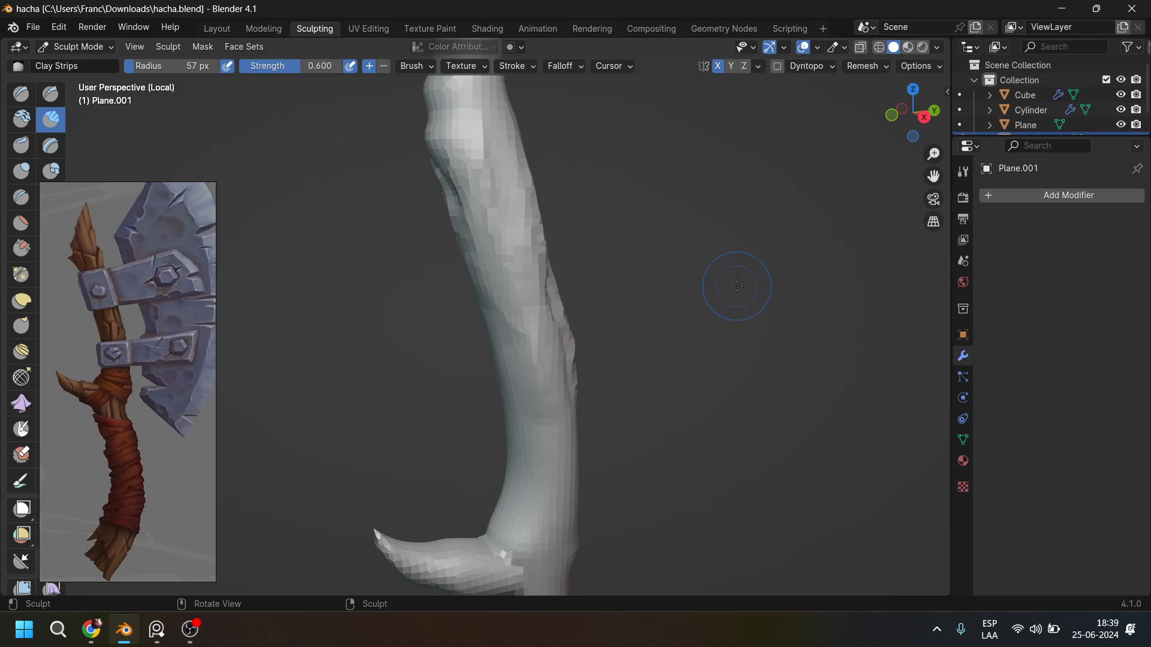
# Refine the handle mesh by voxel remeshing it with a voxel size of 0.012 m.
pyautogui.press('r')
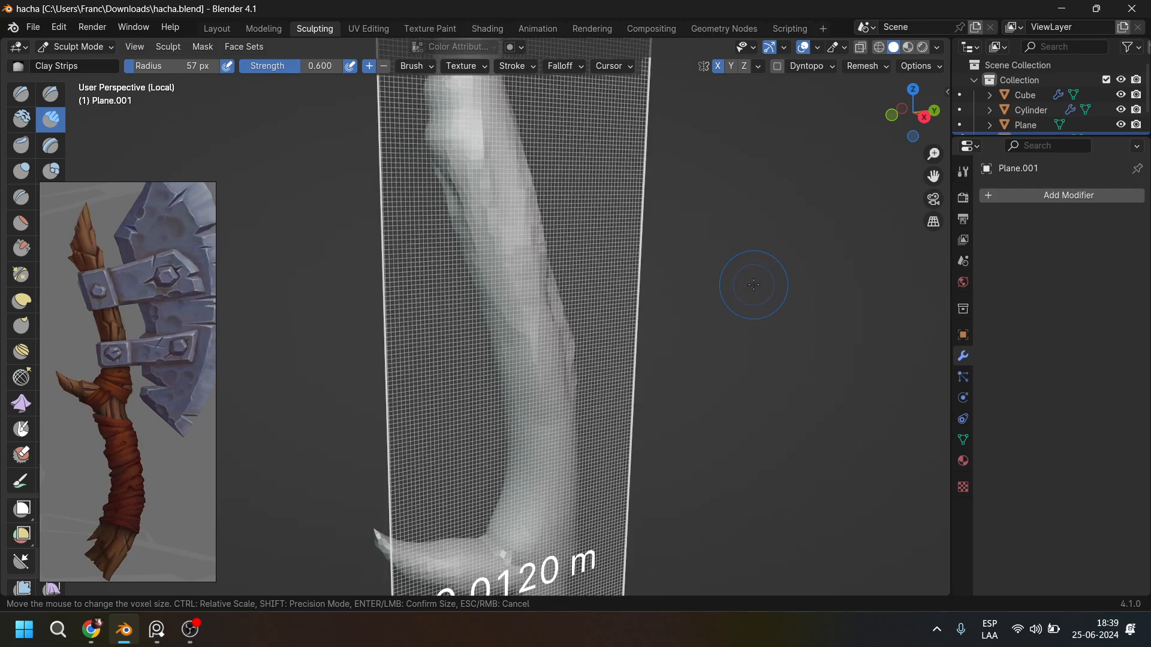
pyautogui.click(755, 284)
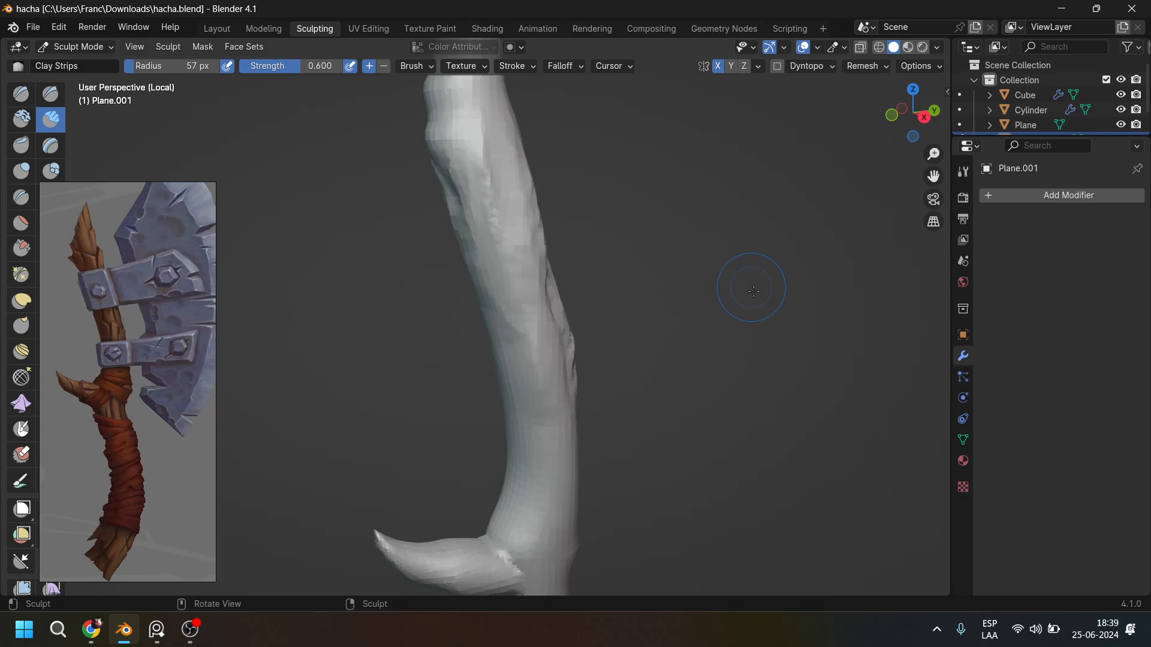
pyautogui.hotkey('ctrl', 'z')
# Sculpt long lengthwise wood-grain ridges from the upper knot down toward the side branch with Clay Strips.
pyautogui.moveTo(494, 182); pyautogui.dragTo(492, 232)
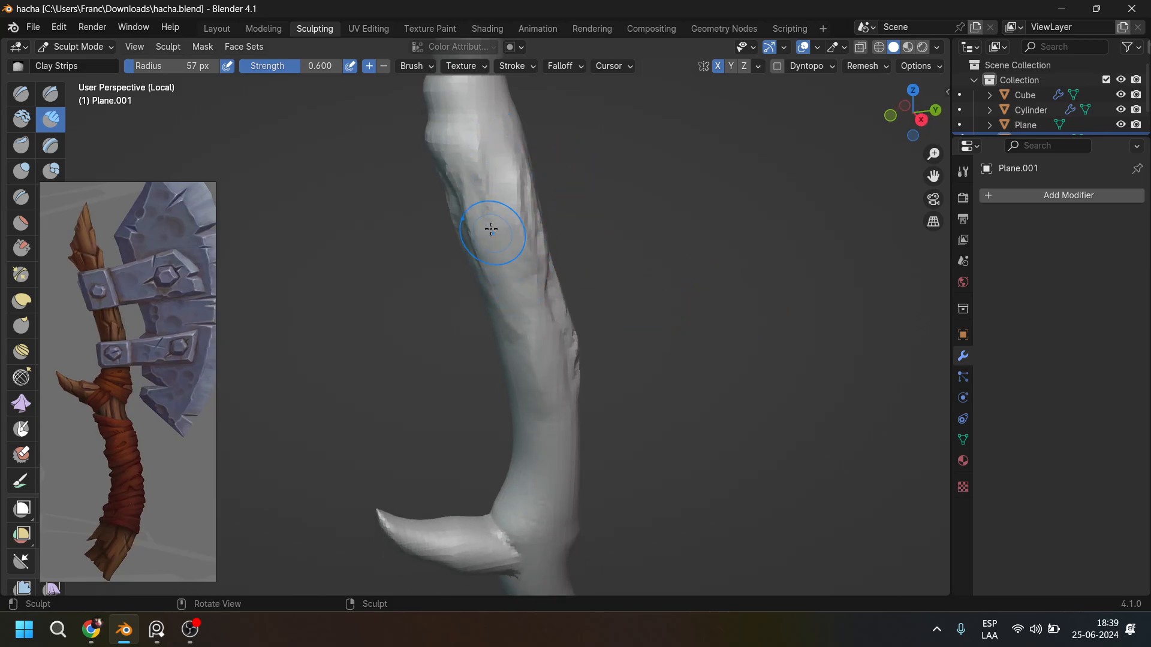
pyautogui.moveTo(474, 163); pyautogui.dragTo(477, 259)
pyautogui.moveTo(546, 315); pyautogui.dragTo(589, 290, button='middle')
pyautogui.moveTo(443, 161); pyautogui.dragTo(492, 377)
pyautogui.moveTo(493, 303); pyautogui.dragTo(501, 426)
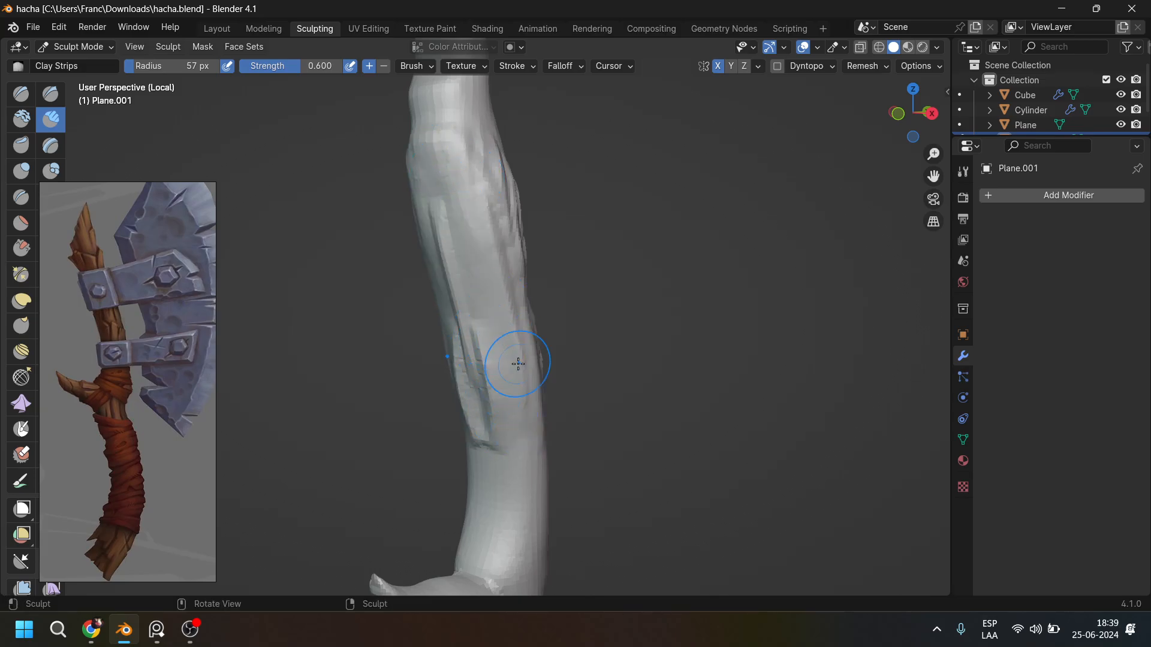
# Reduce the brush radius to 35 px and add narrower grain strips along the shaft.
pyautogui.press('f')
pyautogui.click(542, 347)
pyautogui.moveTo(468, 196)
pyautogui.mouseDown()
pyautogui.moveTo(482, 312)
pyautogui.moveTo(454, 276)
pyautogui.mouseUp()
pyautogui.moveTo(500, 364); pyautogui.dragTo(509, 459)
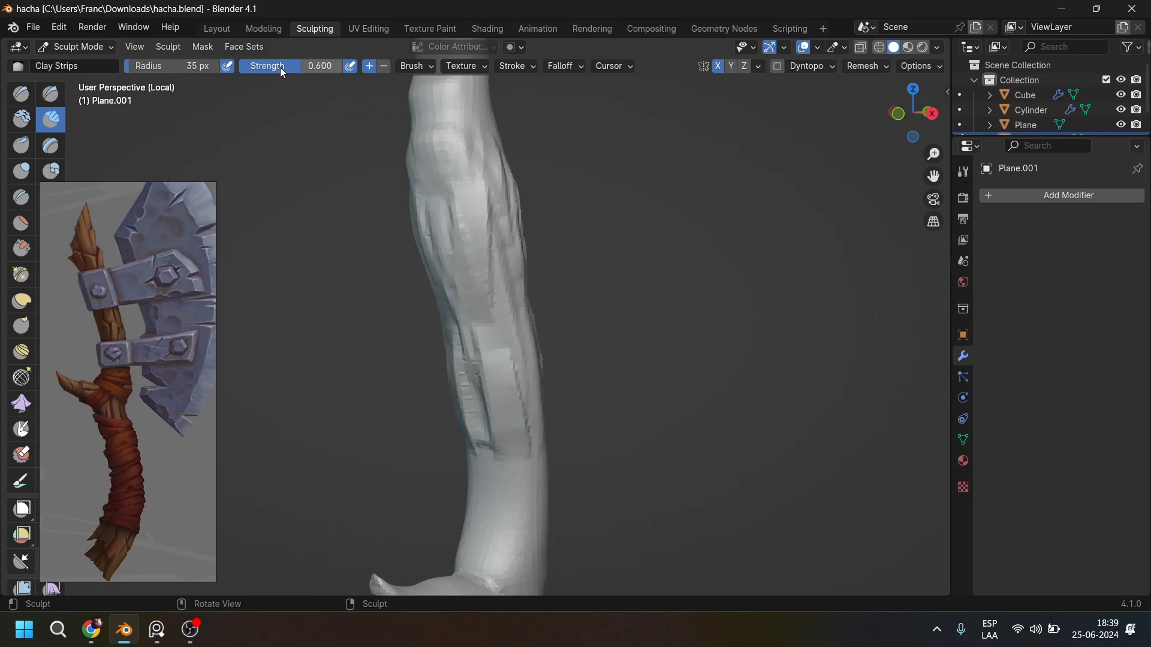
# Lower the Clay Strips strength to 0.221 and sculpt subtler grain strokes along the back of the upper shaft.
pyautogui.moveTo(590, 306)
pyautogui.mouseDown(button='middle')
pyautogui.moveTo(488, 305)
pyautogui.moveTo(486, 289)
pyautogui.mouseUp(button='middle')
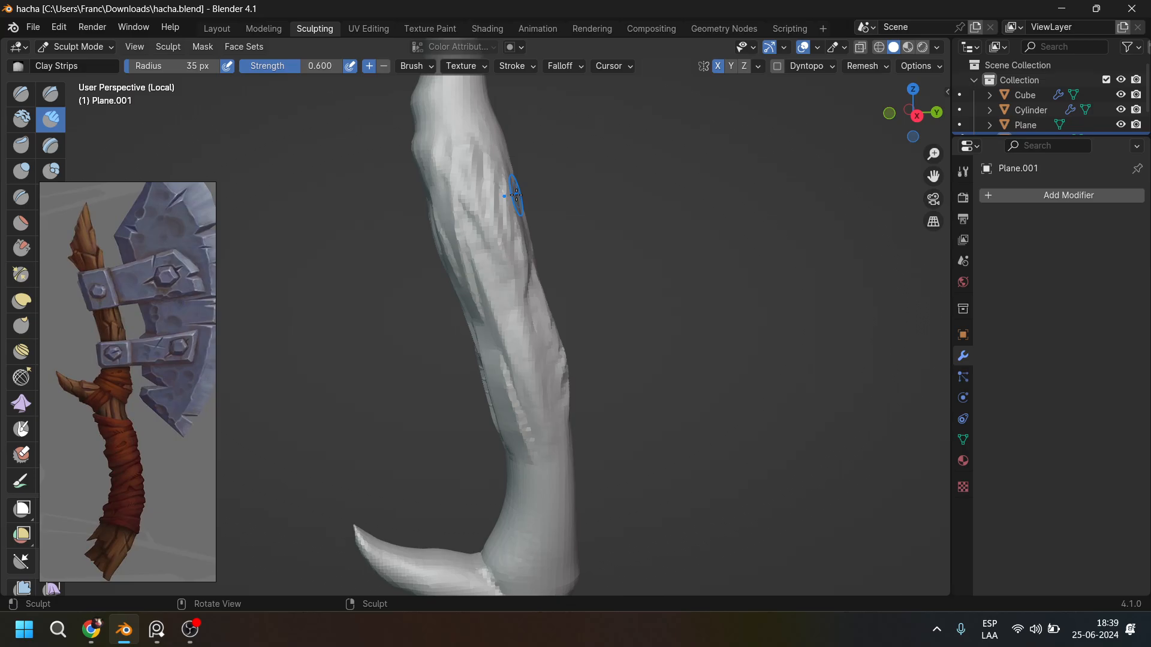
pyautogui.moveTo(515, 194); pyautogui.dragTo(549, 257, button='middle')
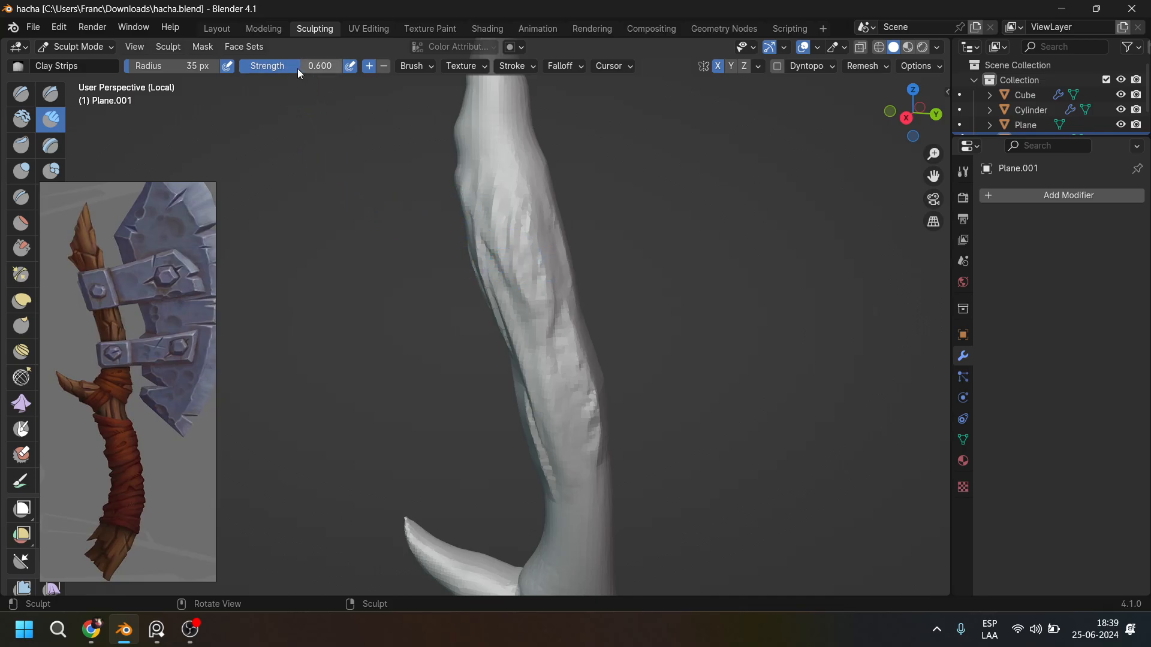
pyautogui.moveTo(297, 68); pyautogui.dragTo(271, 71)
pyautogui.moveTo(635, 241); pyautogui.dragTo(562, 244, button='middle')
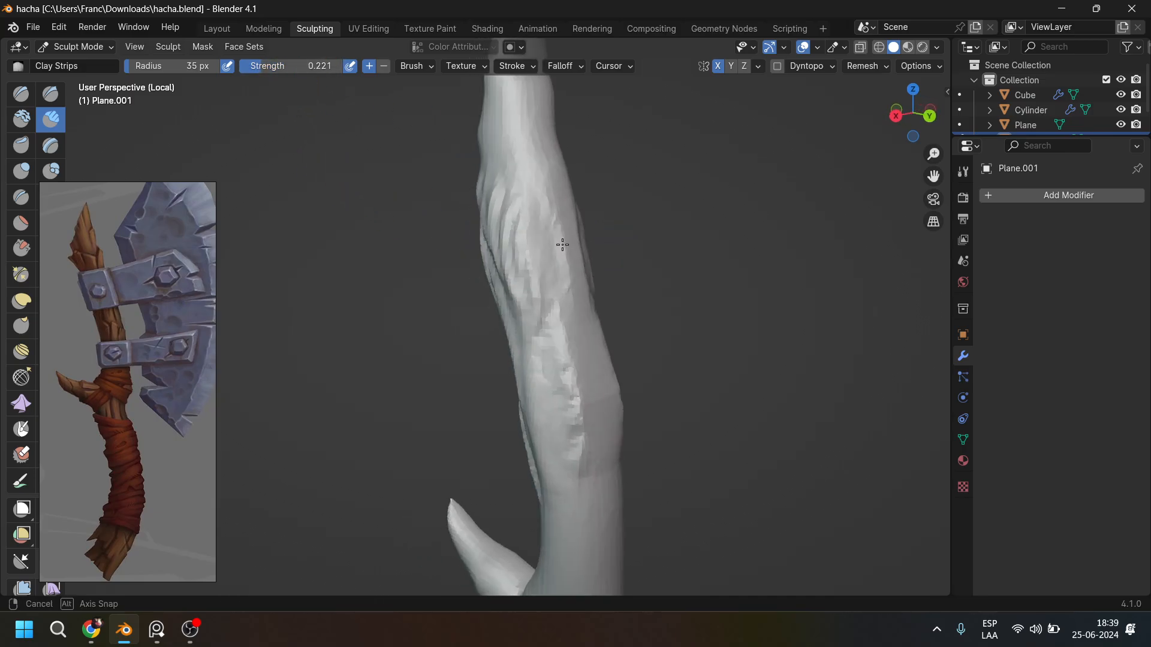
pyautogui.moveTo(546, 223); pyautogui.dragTo(562, 359)
pyautogui.moveTo(569, 417)
pyautogui.mouseDown()
pyautogui.moveTo(578, 431)
pyautogui.moveTo(585, 347)
pyautogui.mouseUp()
pyautogui.moveTo(597, 474)
pyautogui.mouseDown()
pyautogui.moveTo(590, 381)
pyautogui.moveTo(533, 312)
pyautogui.mouseUp()
pyautogui.moveTo(524, 289); pyautogui.dragTo(547, 257, button='middle')
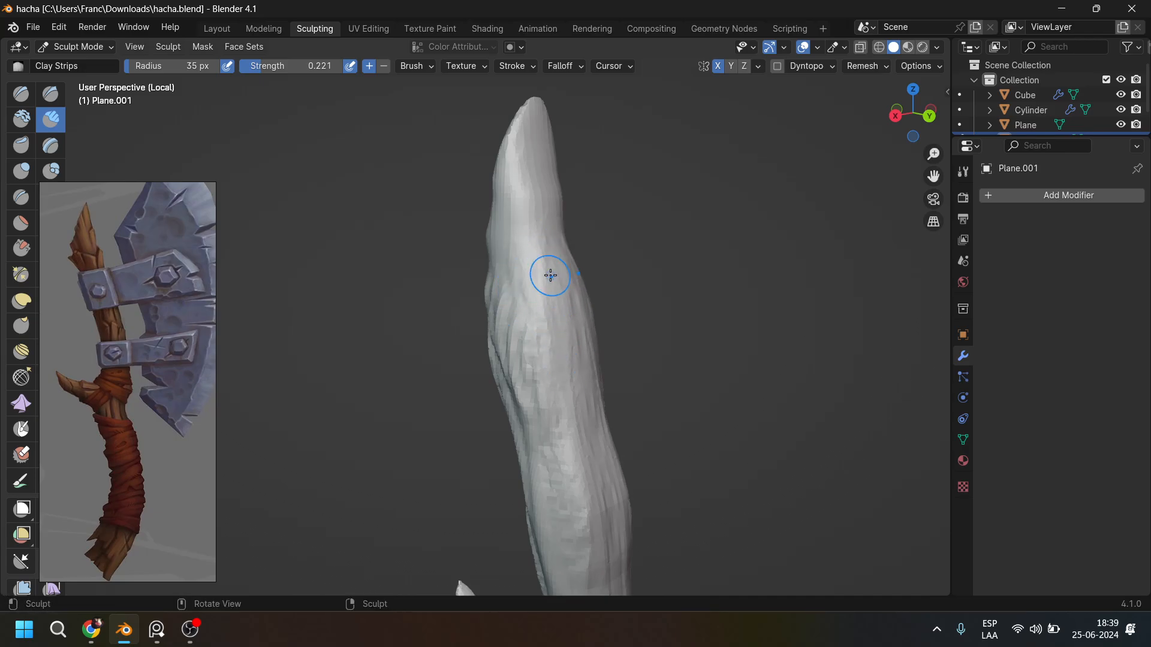
# Raise the Clay Strips strength to 0.284 and sculpt lengthwise grain ridges on the upper shaft below the pointed tip.
pyautogui.moveTo(605, 504); pyautogui.dragTo(542, 329, button='middle')
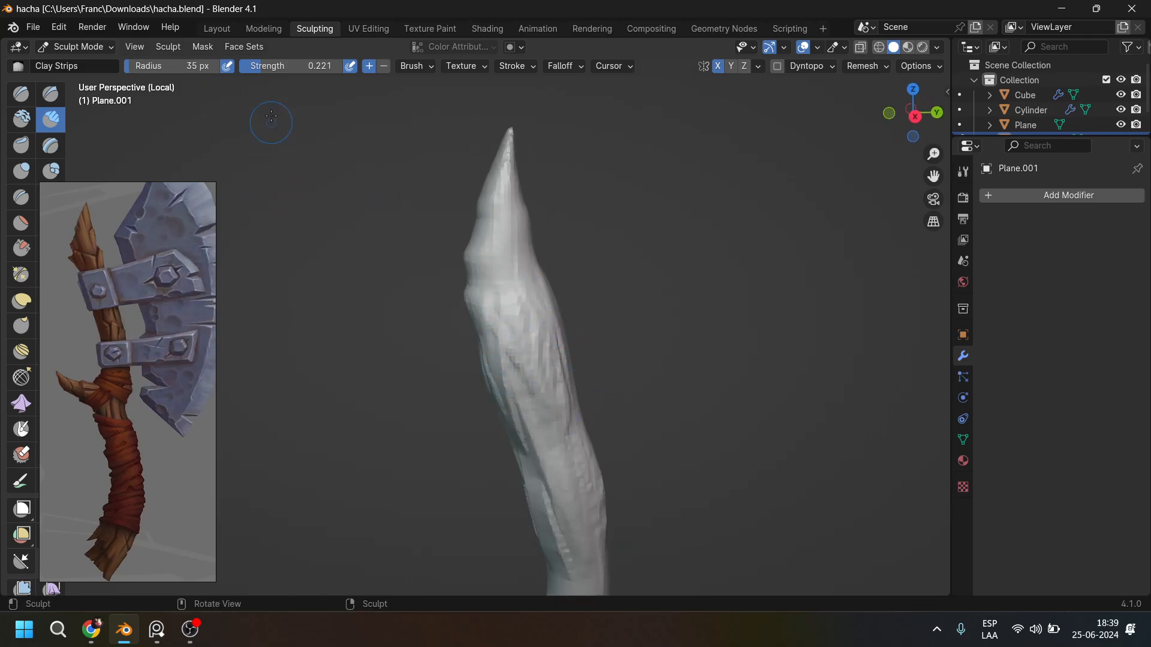
pyautogui.moveTo(267, 66); pyautogui.dragTo(269, 65)
pyautogui.moveTo(513, 319); pyautogui.dragTo(558, 466)
pyautogui.moveTo(560, 467)
pyautogui.mouseDown(button='middle')
pyautogui.moveTo(636, 413)
pyautogui.moveTo(478, 416)
pyautogui.mouseUp(button='middle')
pyautogui.moveTo(486, 348); pyautogui.dragTo(505, 502)
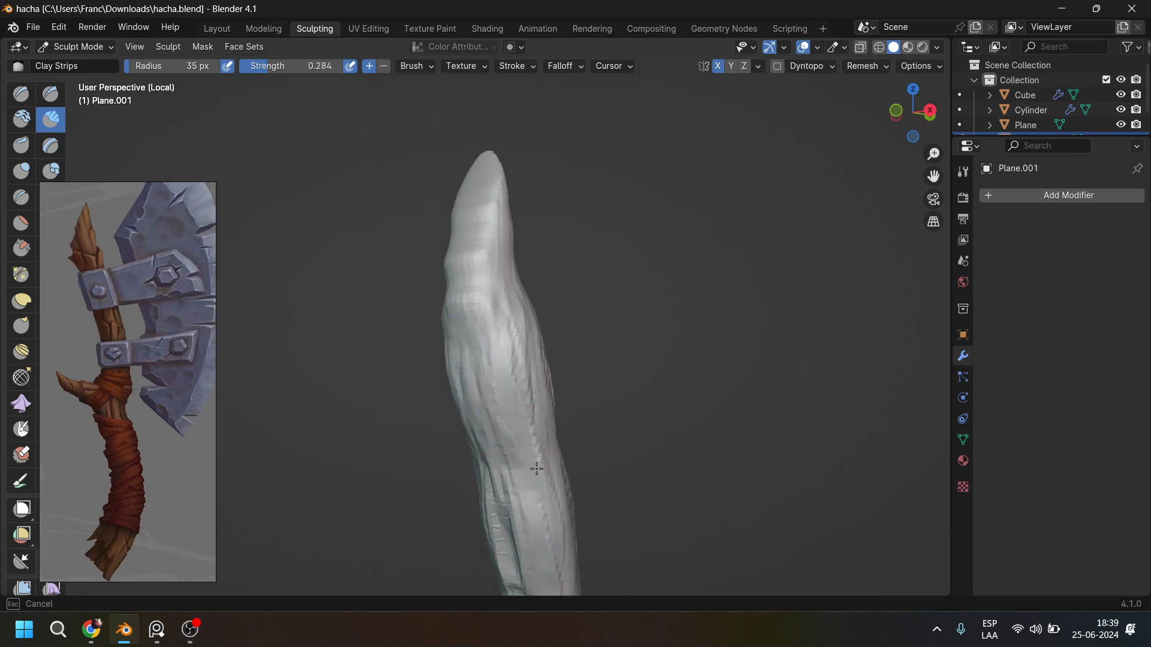
# Continue the Clay Strips grain along the middle of the shaft toward the side branch, smoothing rough spots.
pyautogui.keyDown('shift'); pyautogui.moveTo(575, 472); pyautogui.dragTo(624, 313, button='middle'); pyautogui.keyUp('shift')
pyautogui.moveTo(565, 271)
pyautogui.mouseDown()
pyautogui.moveTo(547, 239)
pyautogui.moveTo(550, 318)
pyautogui.moveTo(576, 357)
pyautogui.moveTo(590, 286)
pyautogui.mouseUp()
pyautogui.moveTo(590, 285); pyautogui.dragTo(570, 318, button='middle')
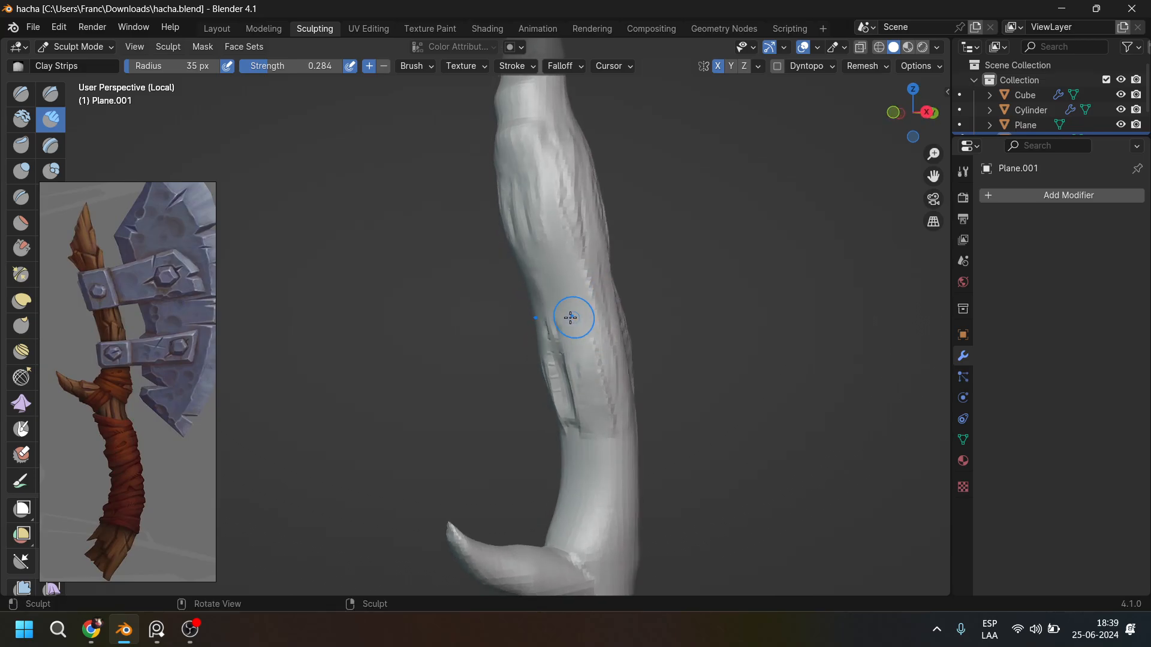
pyautogui.moveTo(566, 286)
pyautogui.mouseDown()
pyautogui.moveTo(555, 264)
pyautogui.moveTo(585, 313)
pyautogui.moveTo(581, 223)
pyautogui.moveTo(574, 318)
pyautogui.mouseUp()
pyautogui.moveTo(548, 228)
pyautogui.keyDown('shift'); pyautogui.mouseDown()
pyautogui.moveTo(542, 246)
pyautogui.moveTo(511, 224)
pyautogui.mouseUp(); pyautogui.keyUp('shift')
pyautogui.moveTo(536, 221); pyautogui.dragTo(582, 221, button='middle')
pyautogui.moveTo(530, 226)
pyautogui.mouseDown()
pyautogui.moveTo(541, 285)
pyautogui.moveTo(549, 265)
pyautogui.mouseUp()
pyautogui.moveTo(549, 309)
pyautogui.mouseDown()
pyautogui.moveTo(570, 308)
pyautogui.moveTo(575, 483)
pyautogui.moveTo(548, 528)
pyautogui.mouseUp()
# Blend the side branch into the shaft with grain strips across their junction, and move the reference image clear of the brush list.
pyautogui.moveTo(548, 528)
pyautogui.mouseDown(button='middle')
pyautogui.moveTo(529, 561)
pyautogui.moveTo(538, 384)
pyautogui.mouseUp(button='middle')
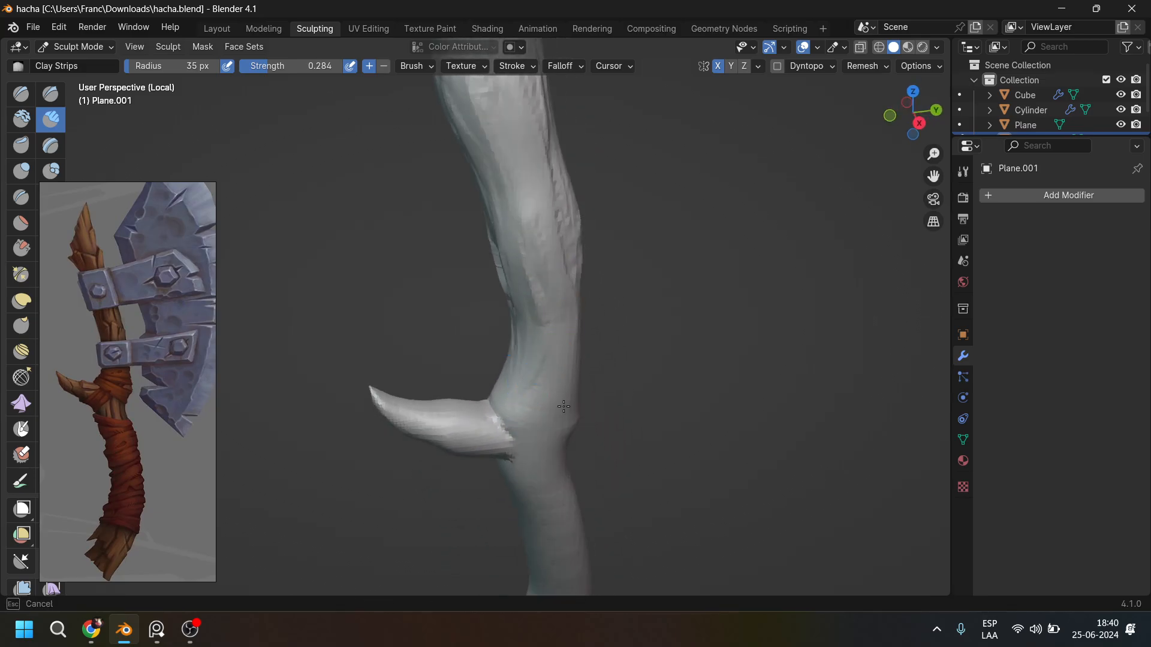
pyautogui.moveTo(539, 365); pyautogui.dragTo(542, 459)
pyautogui.moveTo(451, 422)
pyautogui.mouseDown()
pyautogui.moveTo(528, 427)
pyautogui.moveTo(546, 440)
pyautogui.moveTo(546, 407)
pyautogui.moveTo(509, 407)
pyautogui.mouseUp()
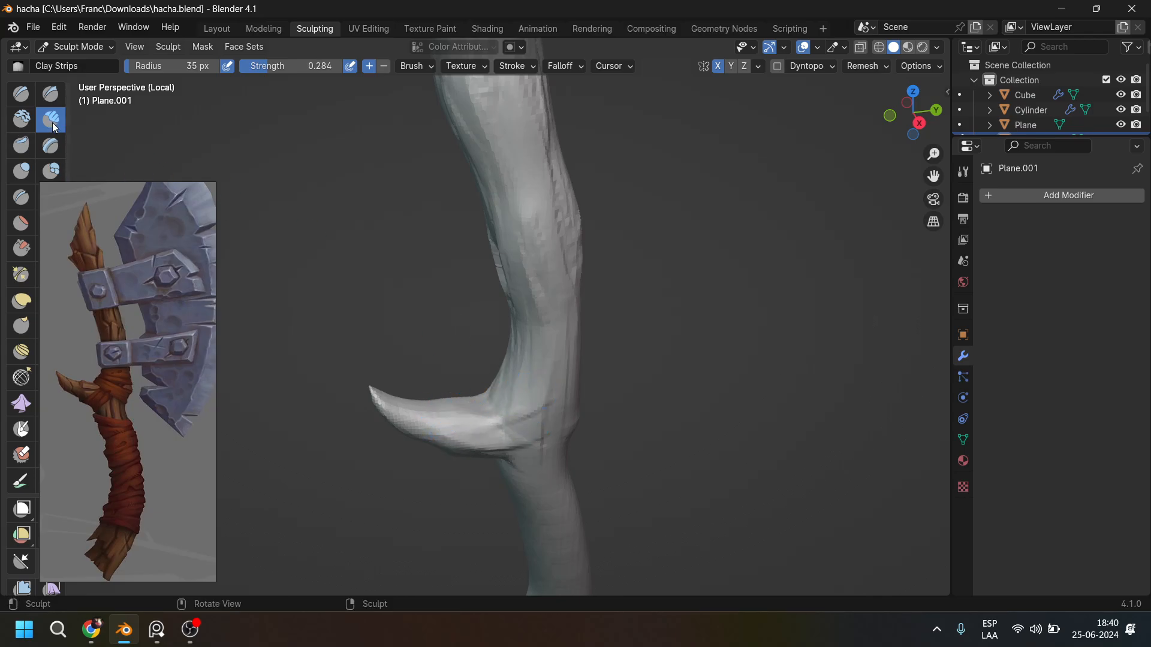
pyautogui.moveTo(105, 229)
pyautogui.mouseDown()
pyautogui.moveTo(140, 156)
pyautogui.moveTo(118, 232)
pyautogui.mouseUp()
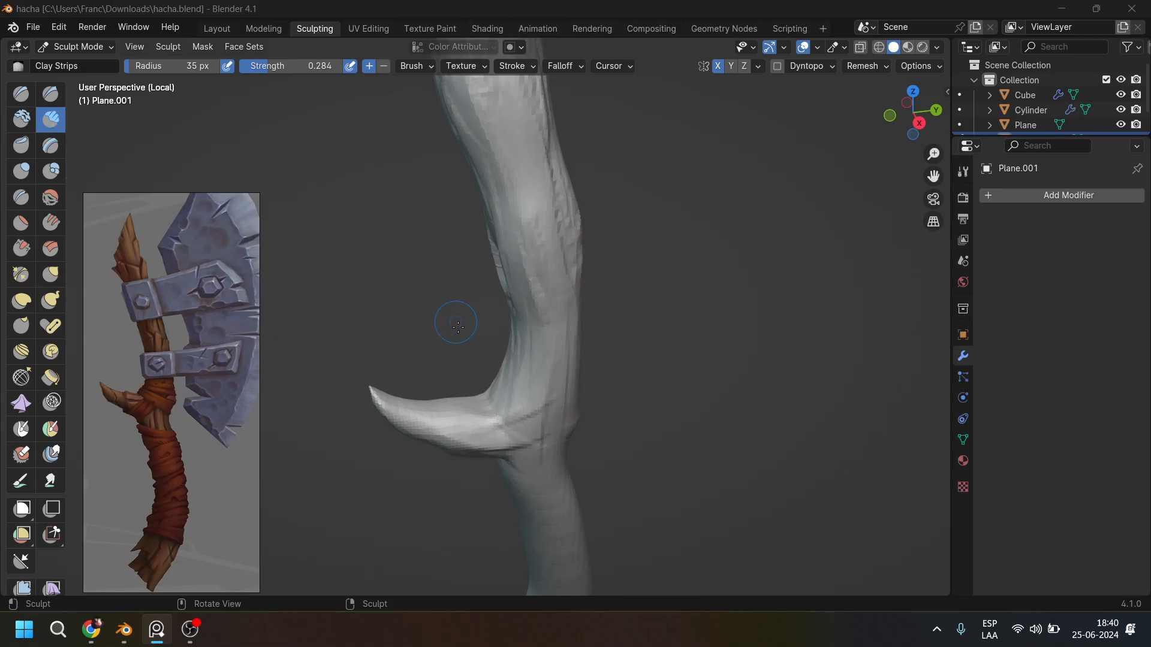
# Sculpt grain strips down the shaft below the side branch and build up the underside of the branch's base.
pyautogui.moveTo(498, 374)
pyautogui.mouseDown(button='middle')
pyautogui.moveTo(527, 347)
pyautogui.moveTo(580, 236)
pyautogui.mouseUp(button='middle')
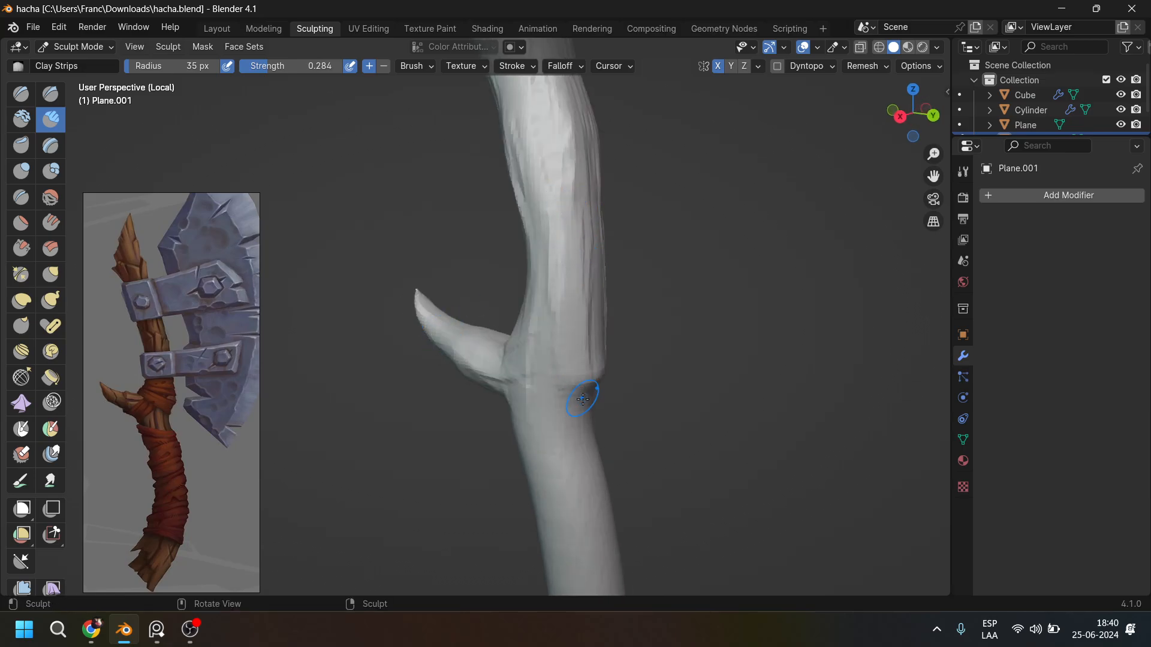
pyautogui.moveTo(563, 420); pyautogui.dragTo(590, 488)
pyautogui.keyDown('shift'); pyautogui.moveTo(591, 488); pyautogui.dragTo(566, 257, button='middle'); pyautogui.keyUp('shift')
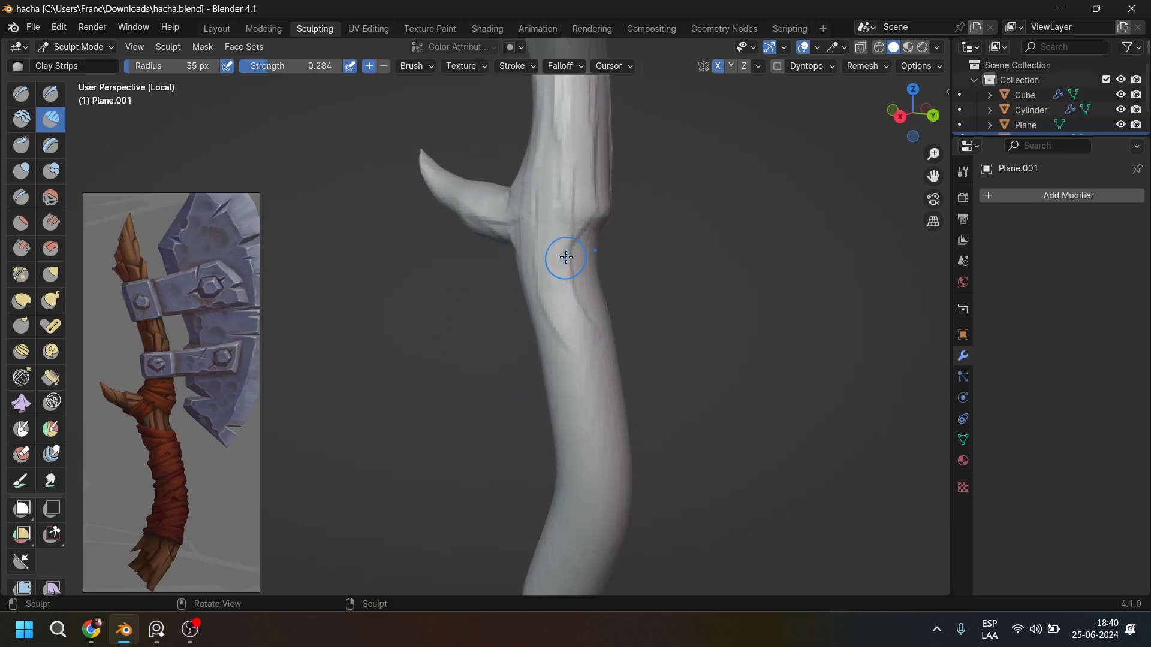
pyautogui.moveTo(566, 258)
pyautogui.mouseDown()
pyautogui.moveTo(586, 329)
pyautogui.moveTo(570, 376)
pyautogui.moveTo(633, 478)
pyautogui.moveTo(629, 515)
pyautogui.mouseUp()
pyautogui.moveTo(630, 516); pyautogui.dragTo(488, 244, button='middle')
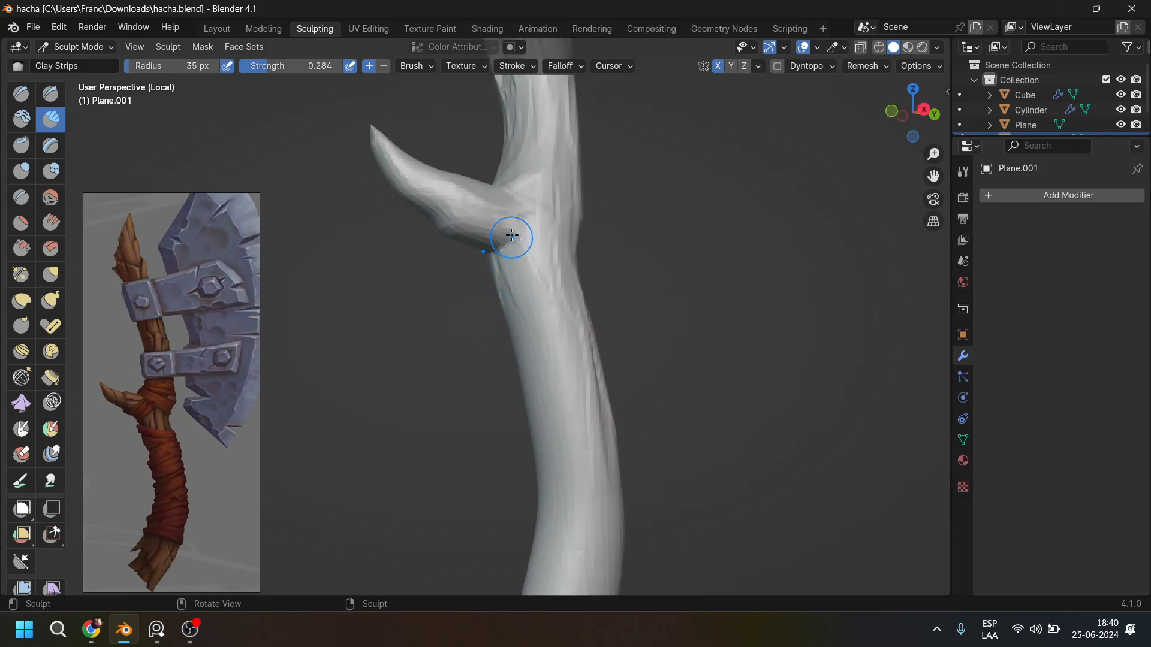
pyautogui.moveTo(512, 236)
pyautogui.mouseDown()
pyautogui.moveTo(498, 239)
pyautogui.moveTo(512, 192)
pyautogui.mouseUp()
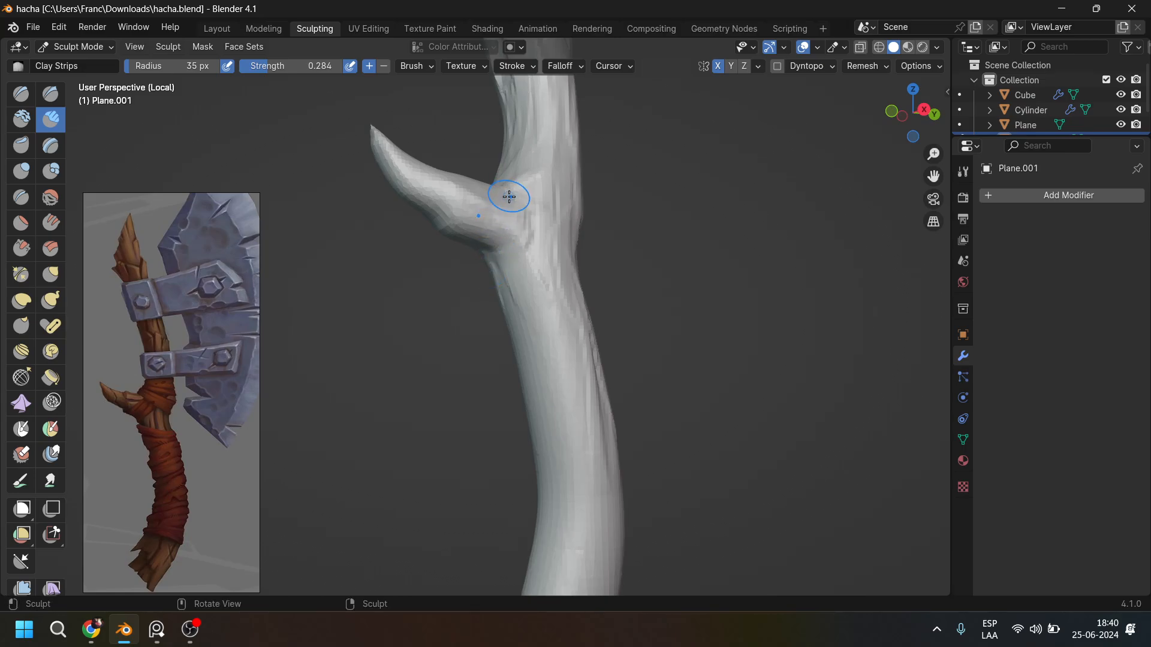
pyautogui.moveTo(511, 193)
pyautogui.mouseDown(button='middle')
pyautogui.moveTo(506, 170)
pyautogui.moveTo(492, 198)
pyautogui.moveTo(444, 209)
pyautogui.mouseUp(button='middle')
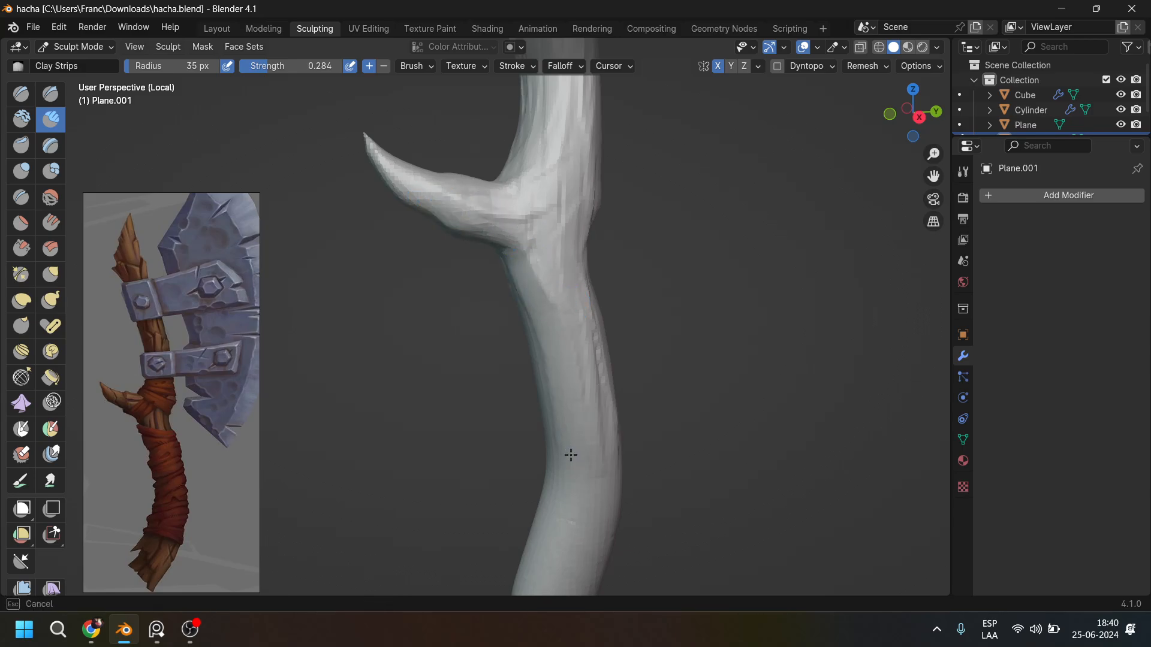
# Extend the Clay Strips grain along the curved lower shaft to its bottom end.
pyautogui.keyDown('shift'); pyautogui.moveTo(571, 455); pyautogui.dragTo(570, 287, button='middle'); pyautogui.keyUp('shift')
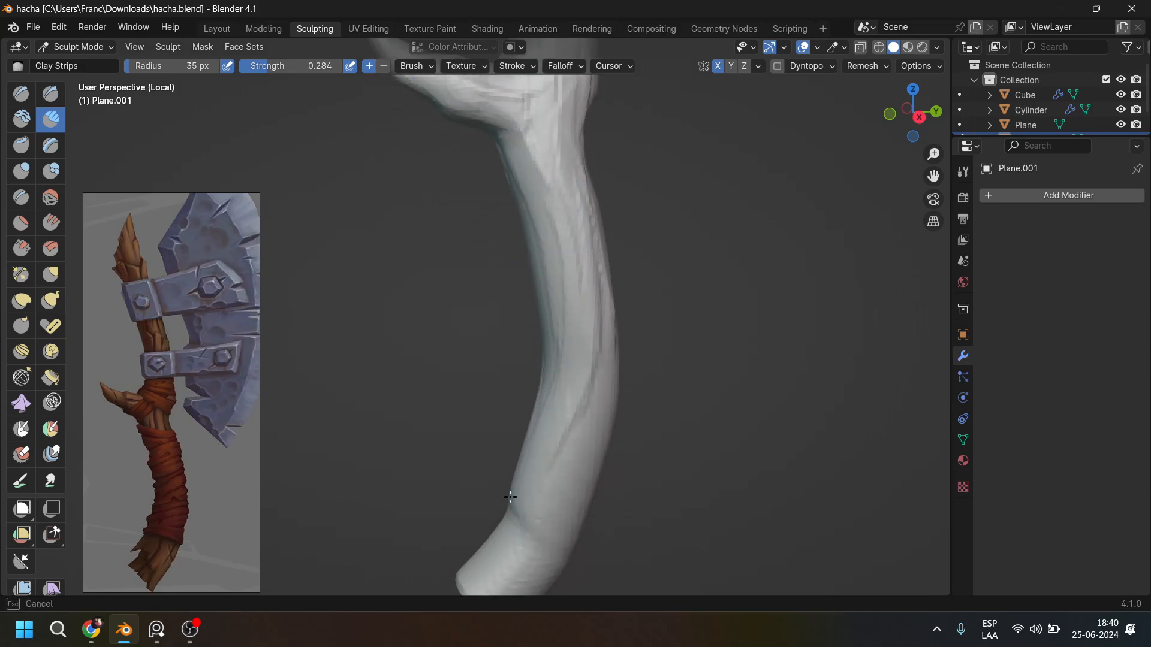
pyautogui.moveTo(649, 442); pyautogui.dragTo(540, 398, button='middle')
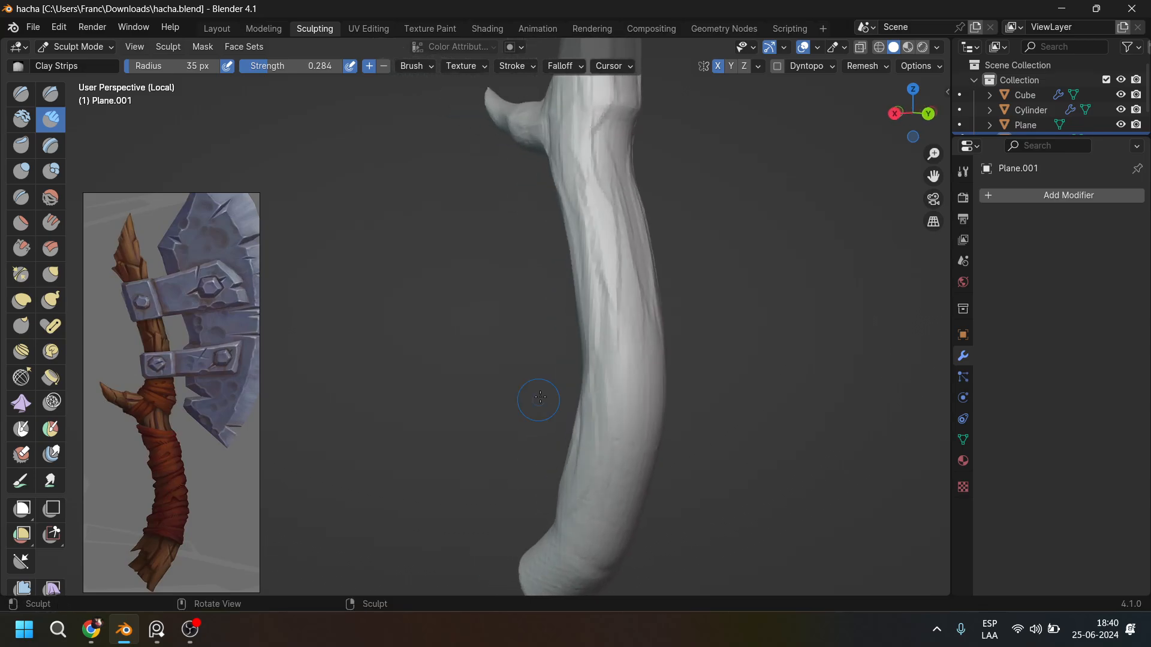
pyautogui.moveTo(539, 398)
pyautogui.mouseDown()
pyautogui.moveTo(617, 303)
pyautogui.moveTo(647, 341)
pyautogui.moveTo(593, 531)
pyautogui.moveTo(555, 546)
pyautogui.mouseUp()
pyautogui.keyDown('shift'); pyautogui.moveTo(655, 513); pyautogui.dragTo(635, 449, button='middle'); pyautogui.keyUp('shift')
pyautogui.moveTo(609, 385); pyautogui.dragTo(555, 477)
# Zoom the reference image in on the handle's splintered lower end and move the image over the properties editor.
pyautogui.click(180, 490)
pyautogui.scroll(8, 180, 490)
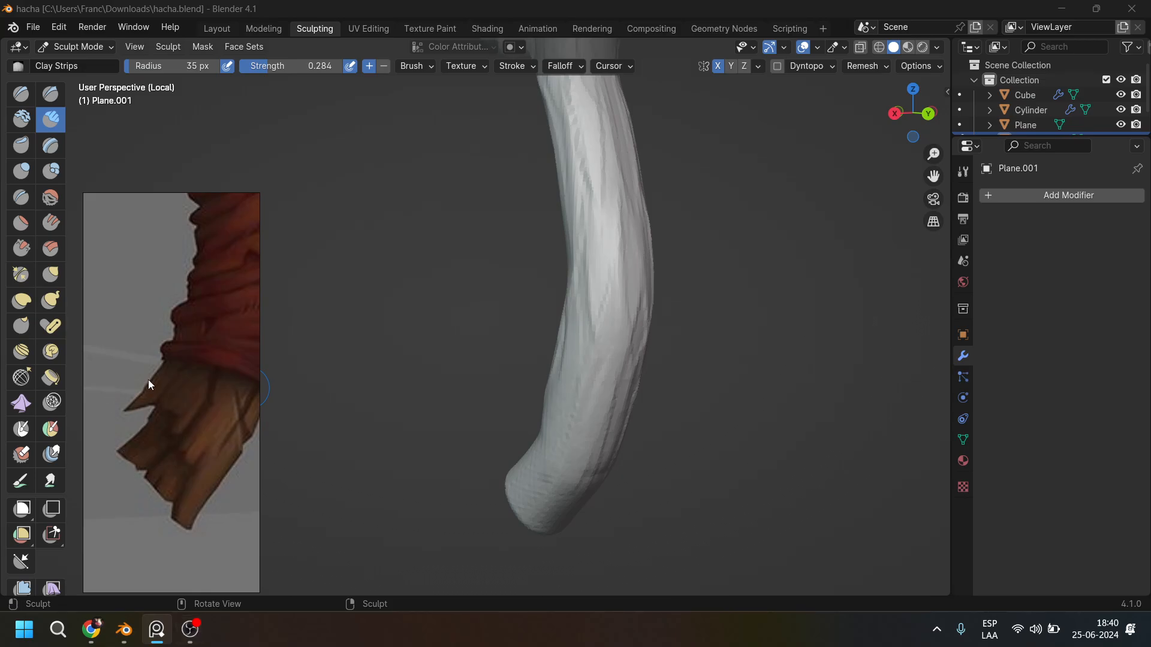
pyautogui.moveTo(693, 390); pyautogui.dragTo(379, 452, button='middle')
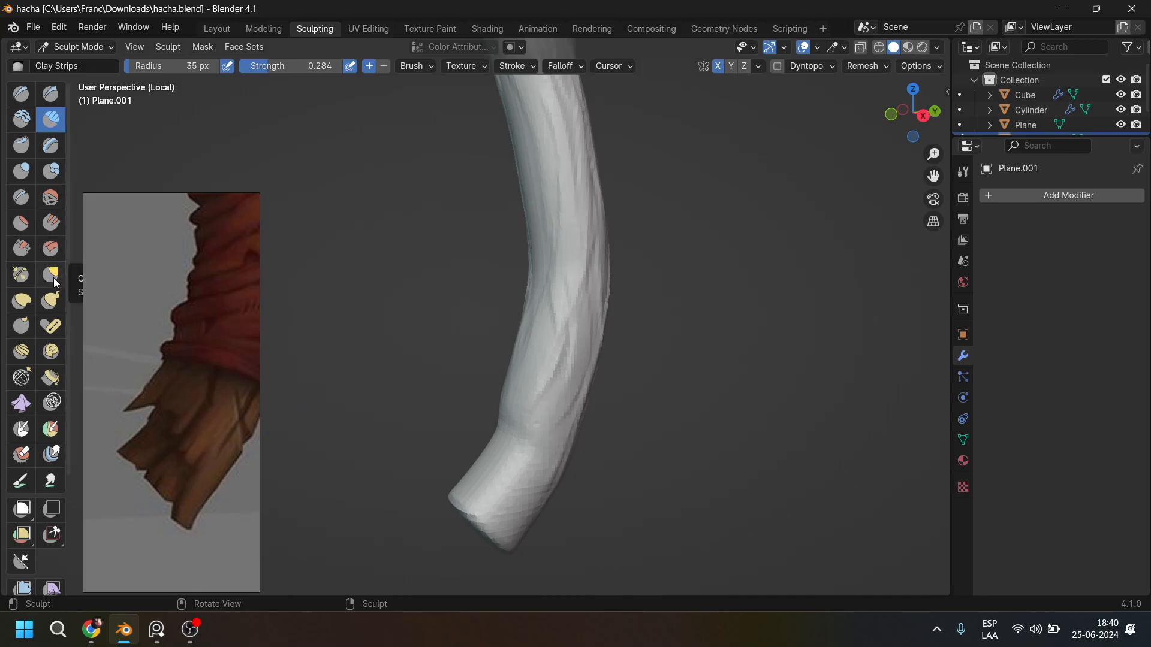
pyautogui.moveTo(136, 306); pyautogui.dragTo(1039, 313)
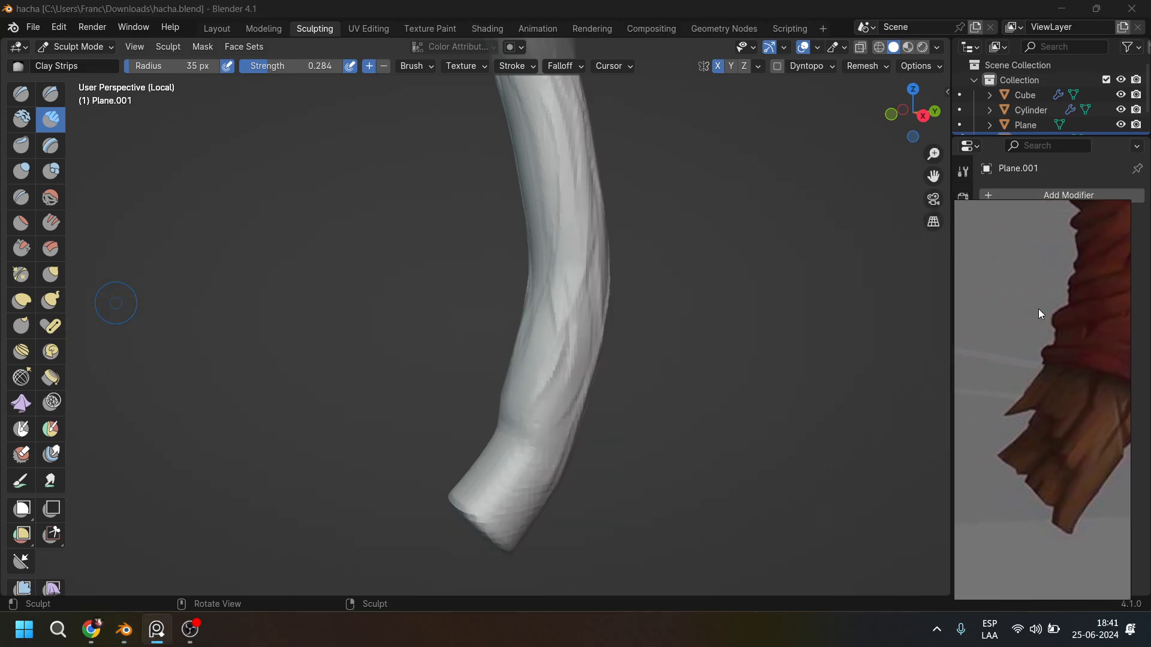
# Use the Grab brush to pull a small spur out of the shaft's front side near its lower end.
pyautogui.click(51, 276)
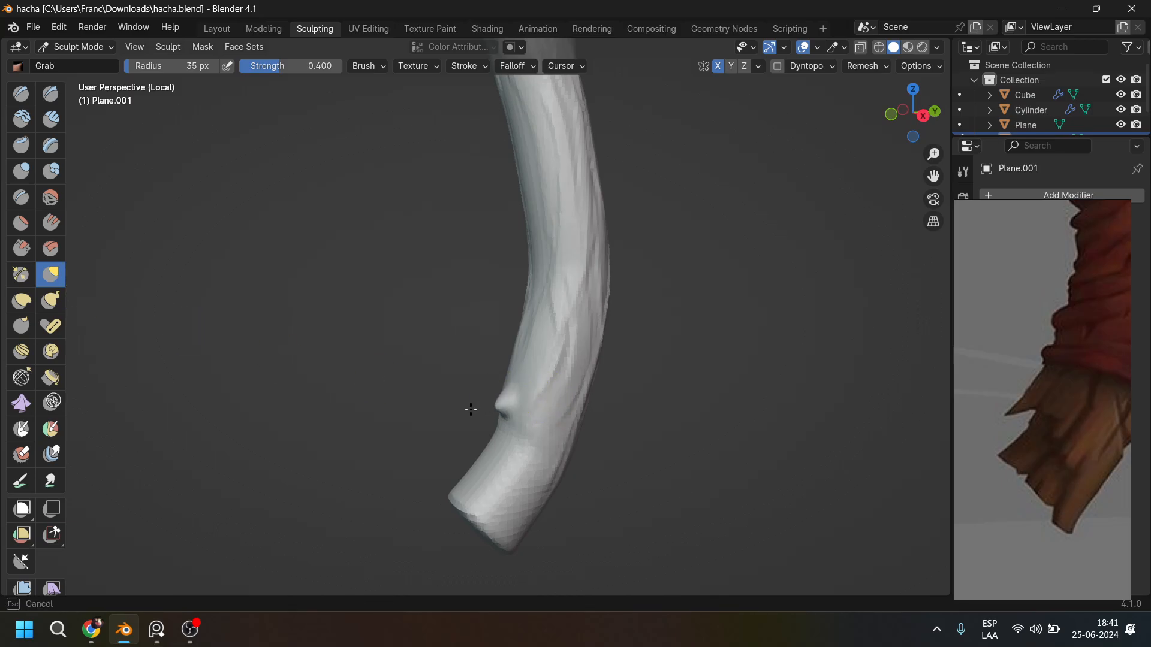
pyautogui.moveTo(453, 405); pyautogui.dragTo(453, 400)
pyautogui.moveTo(506, 404)
pyautogui.mouseDown(button='middle')
pyautogui.moveTo(465, 405)
pyautogui.moveTo(507, 409)
pyautogui.mouseUp(button='middle')
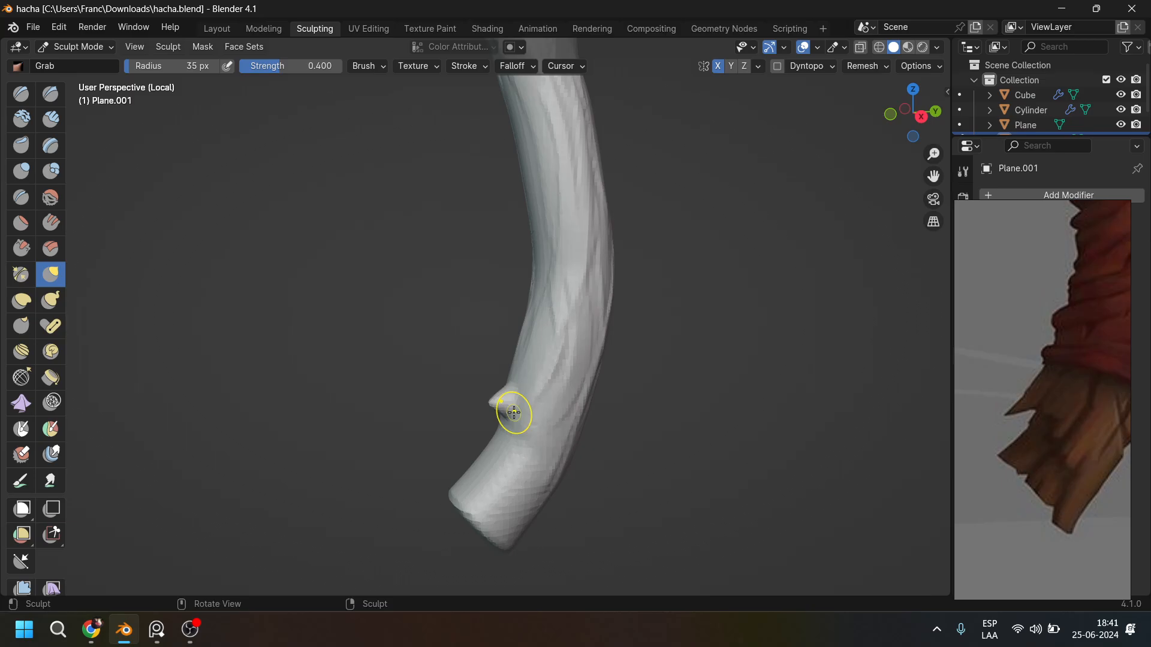
pyautogui.scroll(3, 513, 414)
pyautogui.moveTo(549, 450); pyautogui.dragTo(501, 350, button='middle')
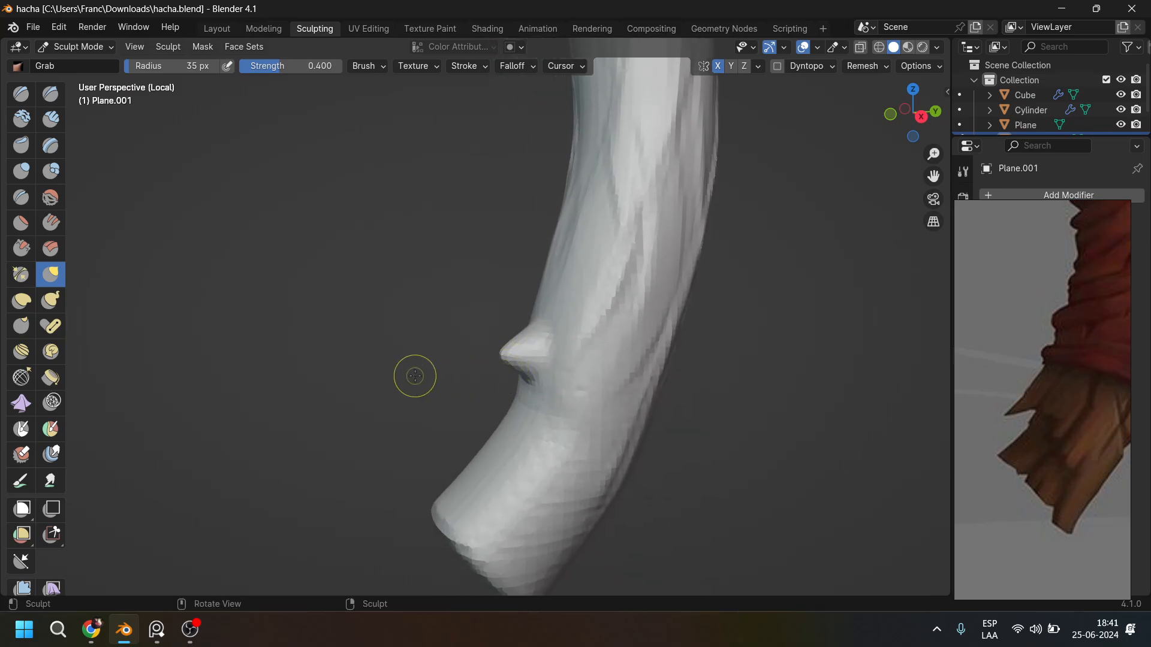
# Enlarge the Grab radius to 136 px and stretch the spur into a longer wooden splinter.
pyautogui.press('f')
pyautogui.click(500, 367)
pyautogui.moveTo(504, 361)
pyautogui.mouseDown()
pyautogui.moveTo(495, 380)
pyautogui.moveTo(464, 390)
pyautogui.mouseUp()
pyautogui.moveTo(527, 342)
pyautogui.mouseDown()
pyautogui.moveTo(517, 358)
pyautogui.moveTo(548, 402)
pyautogui.mouseUp()
# Pull a raised ledge outward from the splinter around to the back of the handle with the Grab brush.
pyautogui.moveTo(572, 417); pyautogui.dragTo(669, 460, button='middle')
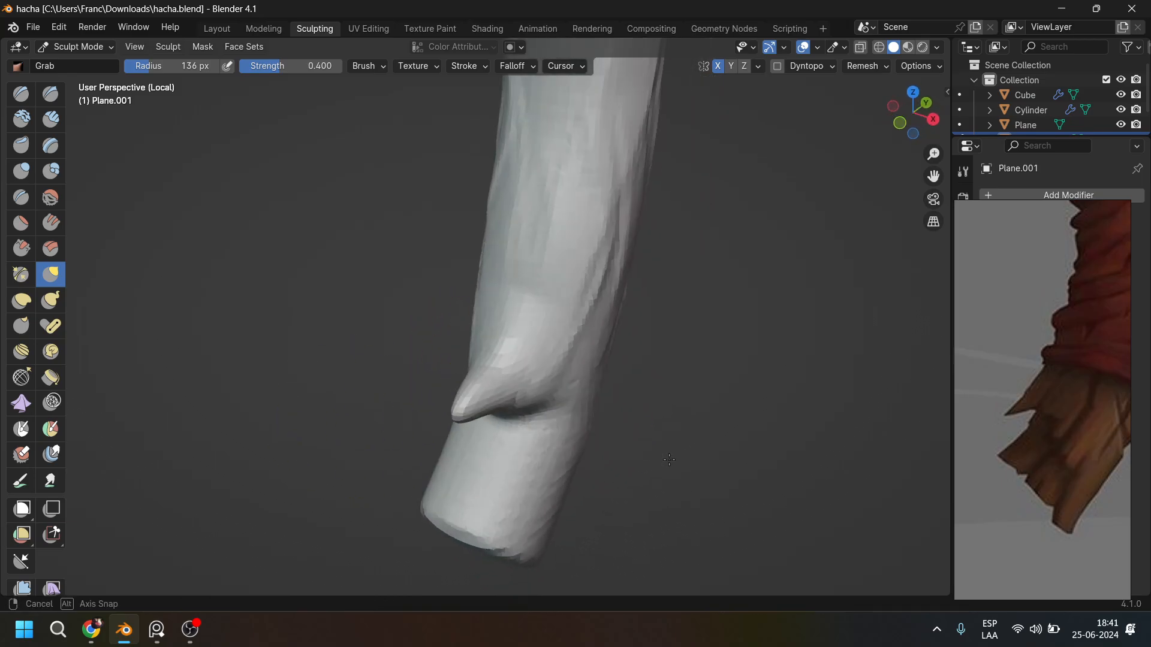
pyautogui.moveTo(586, 393); pyautogui.dragTo(608, 398)
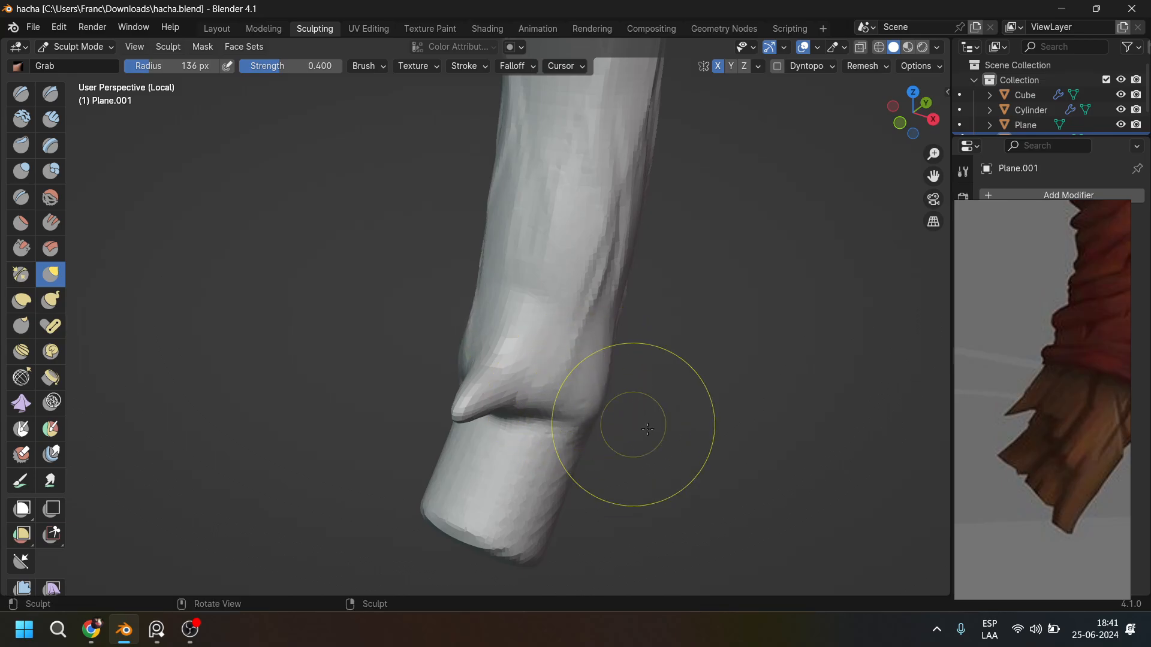
pyautogui.moveTo(647, 428); pyautogui.dragTo(629, 426, button='middle')
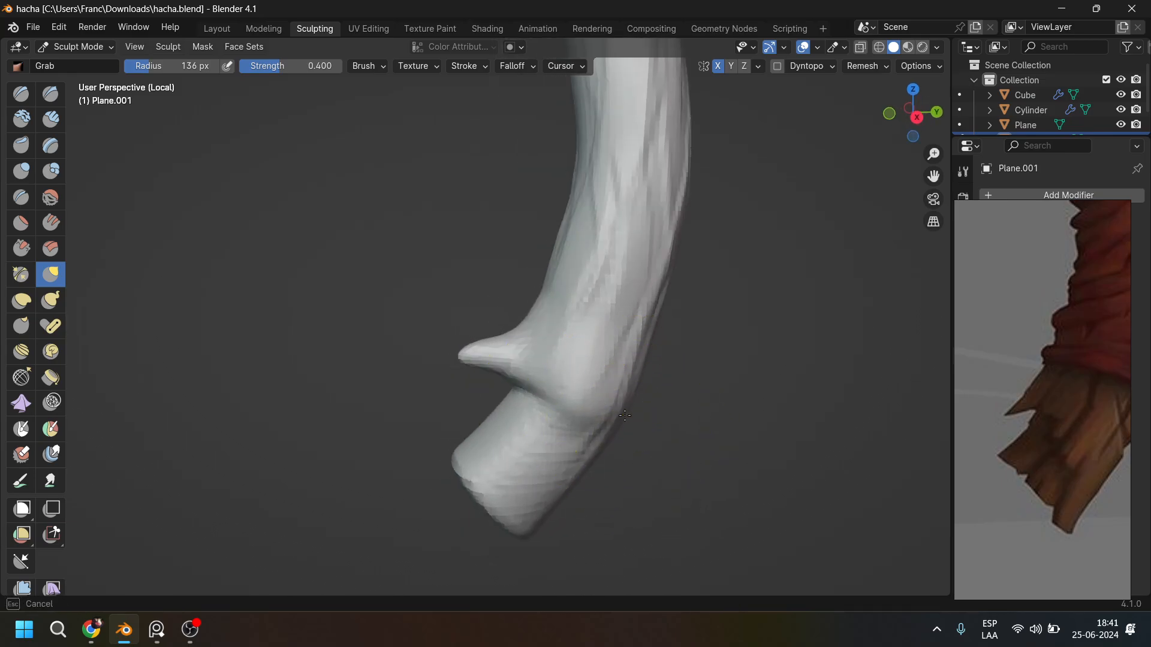
pyautogui.moveTo(619, 476); pyautogui.dragTo(615, 455, button='middle')
pyautogui.moveTo(615, 456)
pyautogui.mouseDown()
pyautogui.moveTo(623, 437)
pyautogui.moveTo(599, 517)
pyautogui.mouseUp()
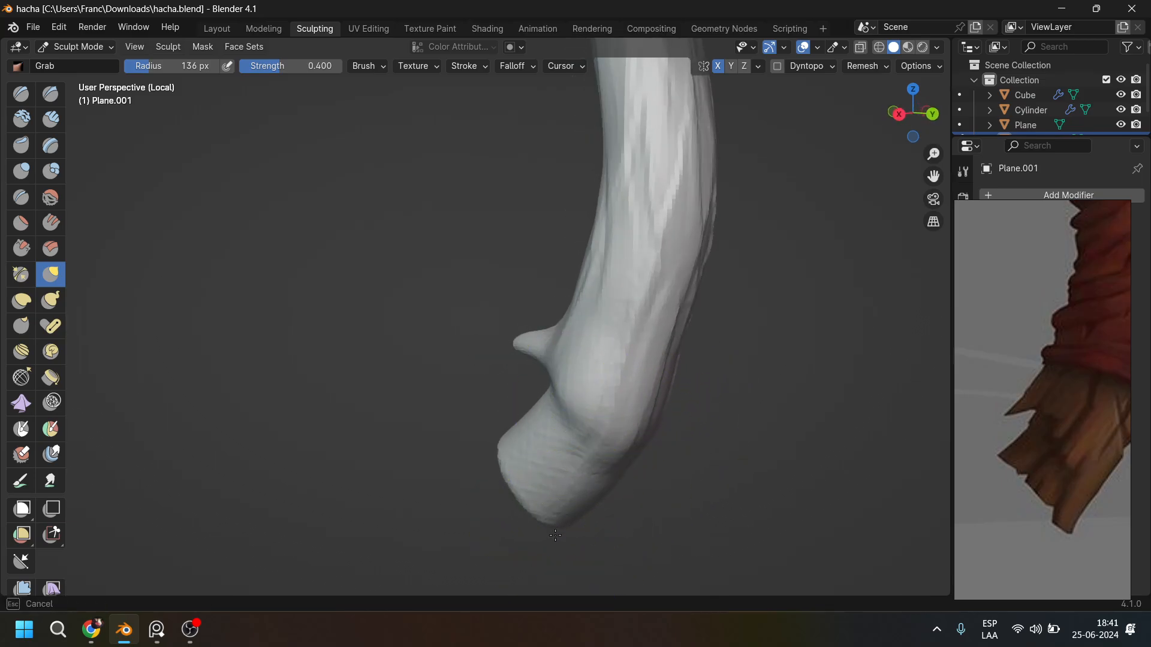
pyautogui.moveTo(478, 392)
pyautogui.mouseDown(button='middle')
pyautogui.moveTo(526, 279)
pyautogui.moveTo(609, 275)
pyautogui.moveTo(583, 329)
pyautogui.mouseUp(button='middle')
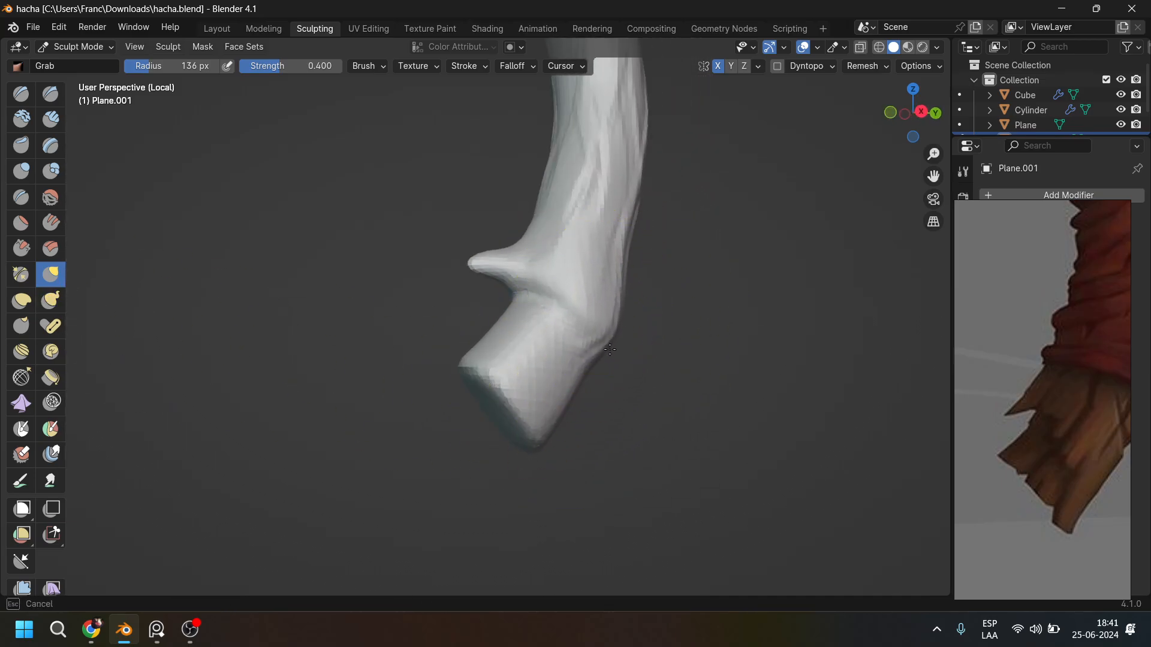
pyautogui.moveTo(605, 327); pyautogui.dragTo(612, 331, button='middle')
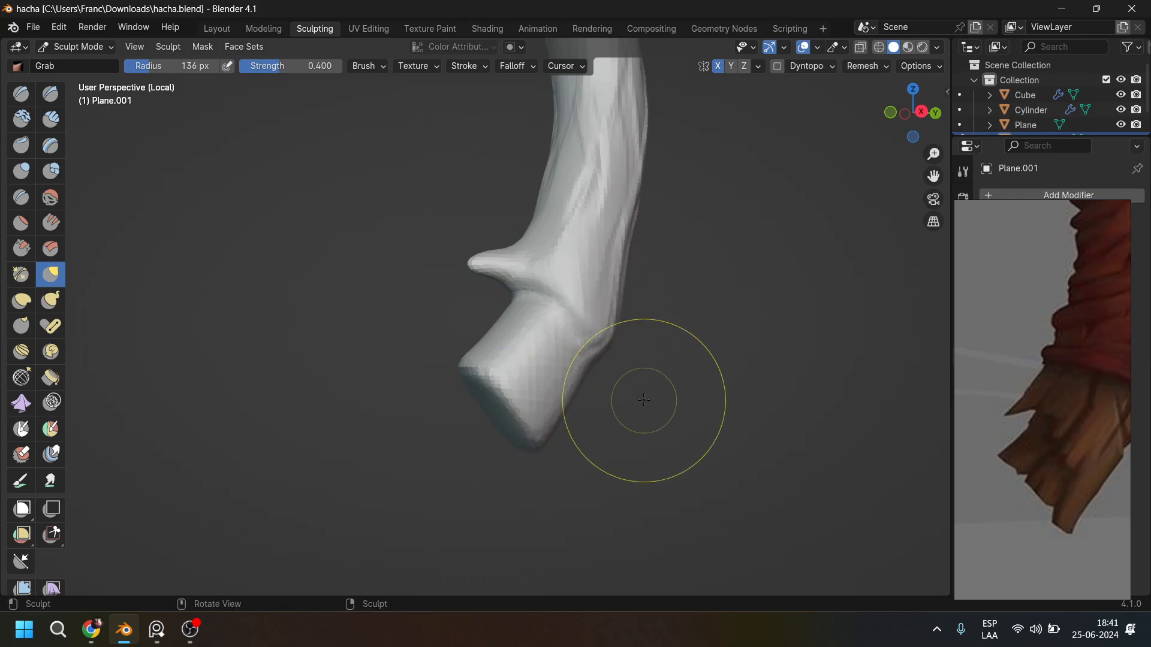
# Reshape the bottom stump into a slanted, tapered point with Grab and draw the ledge down so it overlaps the stump.
pyautogui.moveTo(642, 398); pyautogui.dragTo(520, 392, button='middle')
pyautogui.moveTo(495, 352); pyautogui.dragTo(519, 398)
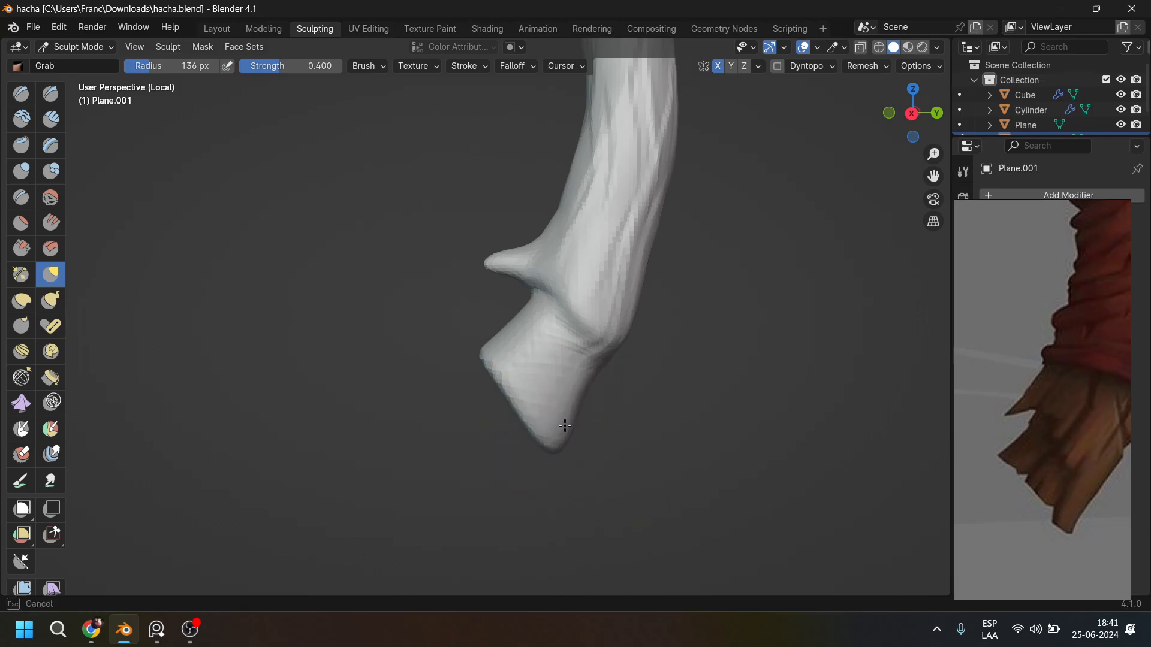
pyautogui.moveTo(565, 452)
pyautogui.mouseDown()
pyautogui.moveTo(576, 429)
pyautogui.moveTo(540, 431)
pyautogui.moveTo(532, 368)
pyautogui.mouseUp()
pyautogui.moveTo(532, 368)
pyautogui.mouseDown(button='middle')
pyautogui.moveTo(551, 334)
pyautogui.moveTo(535, 367)
pyautogui.mouseUp(button='middle')
pyautogui.moveTo(535, 367); pyautogui.dragTo(534, 371)
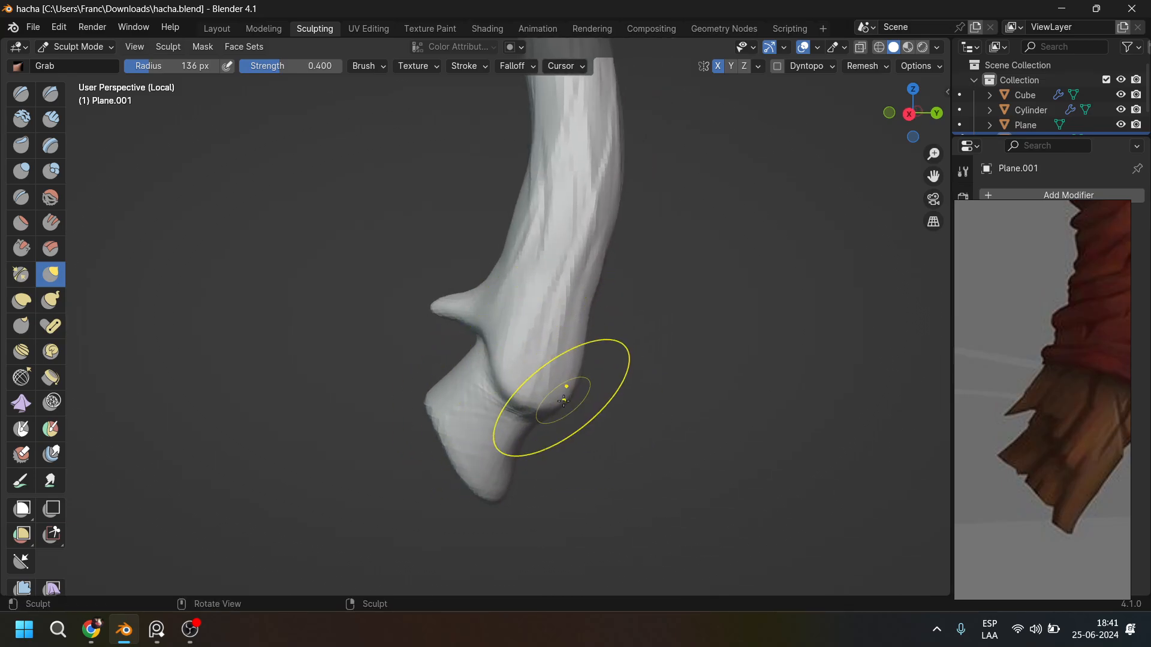
pyautogui.moveTo(567, 413); pyautogui.dragTo(569, 410)
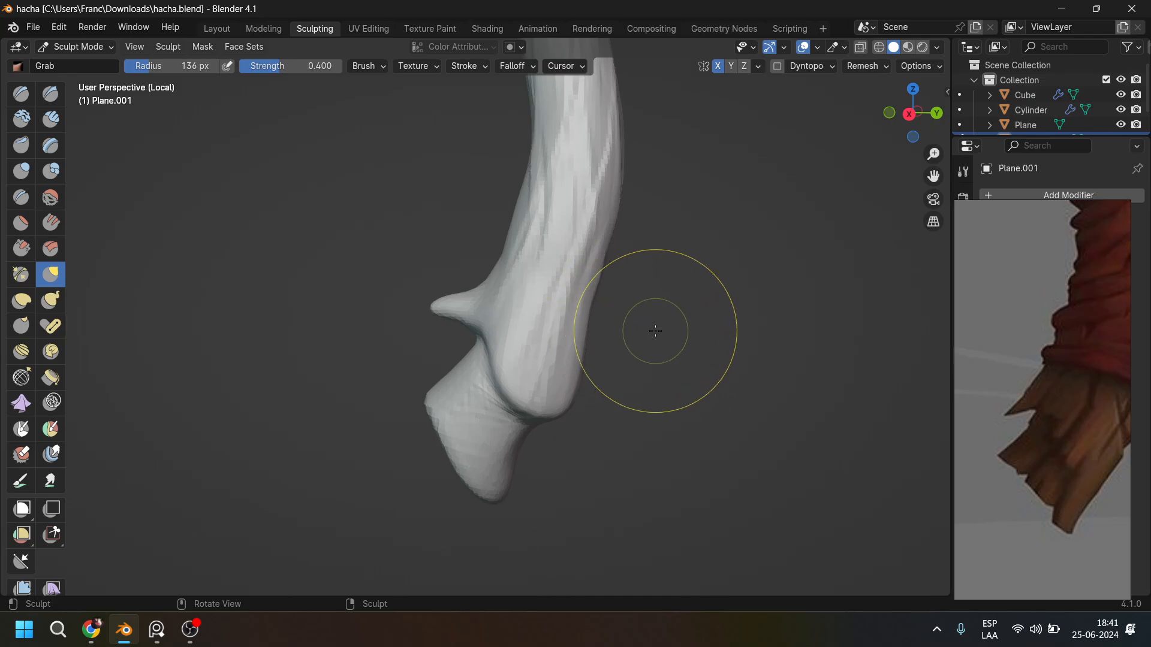
# Compare the side branch with the reference, reduce the Grab radius to 61 px and pull bumps out of the branch's middle.
pyautogui.moveTo(693, 360)
pyautogui.mouseDown(button='middle')
pyautogui.moveTo(672, 318)
pyautogui.moveTo(647, 398)
pyautogui.moveTo(701, 294)
pyautogui.mouseUp(button='middle')
pyautogui.scroll(-2, 1089, 287)
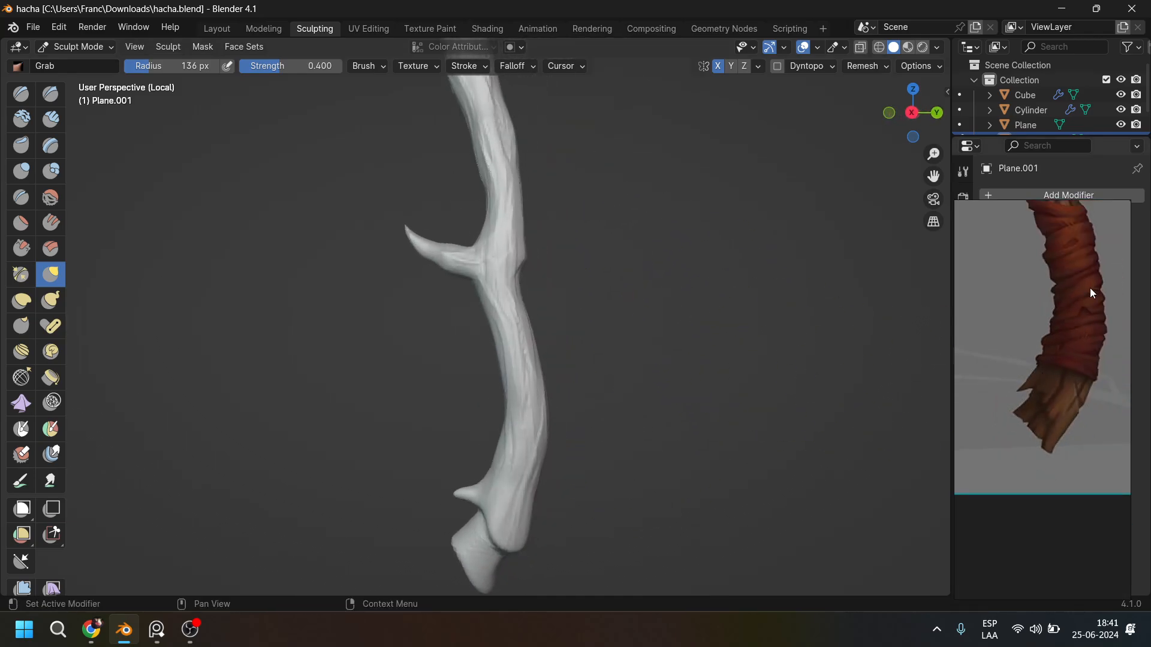
pyautogui.scroll(3, 1001, 336)
pyautogui.scroll(7, 462, 282)
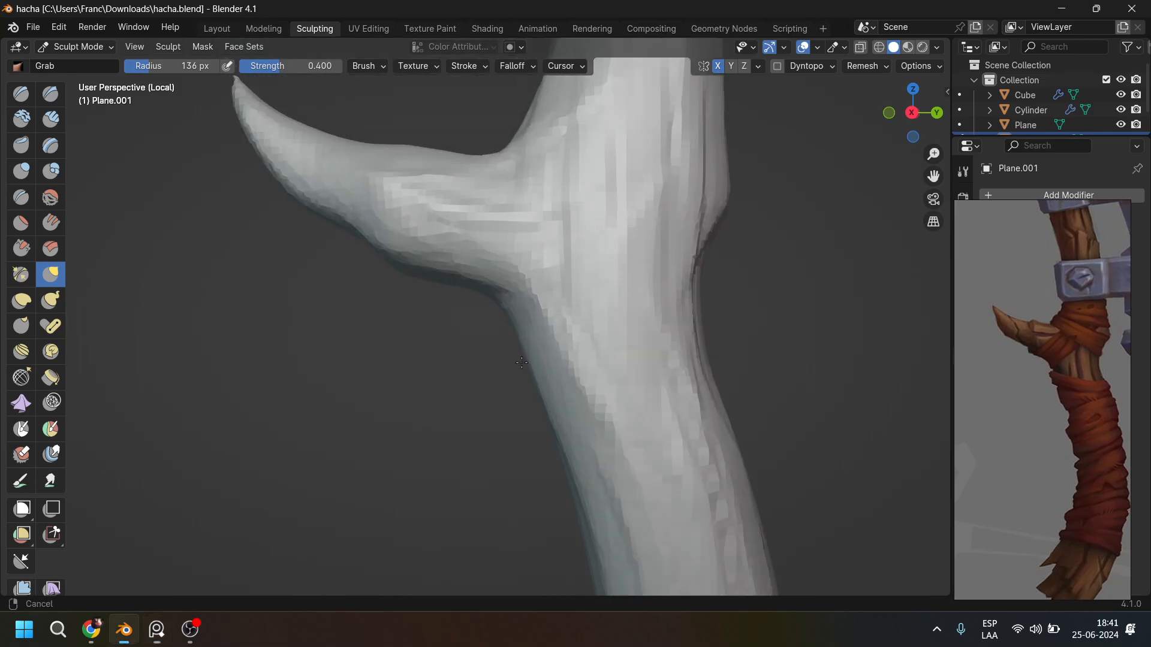
pyautogui.scroll(-2, 521, 362)
pyautogui.press('f')
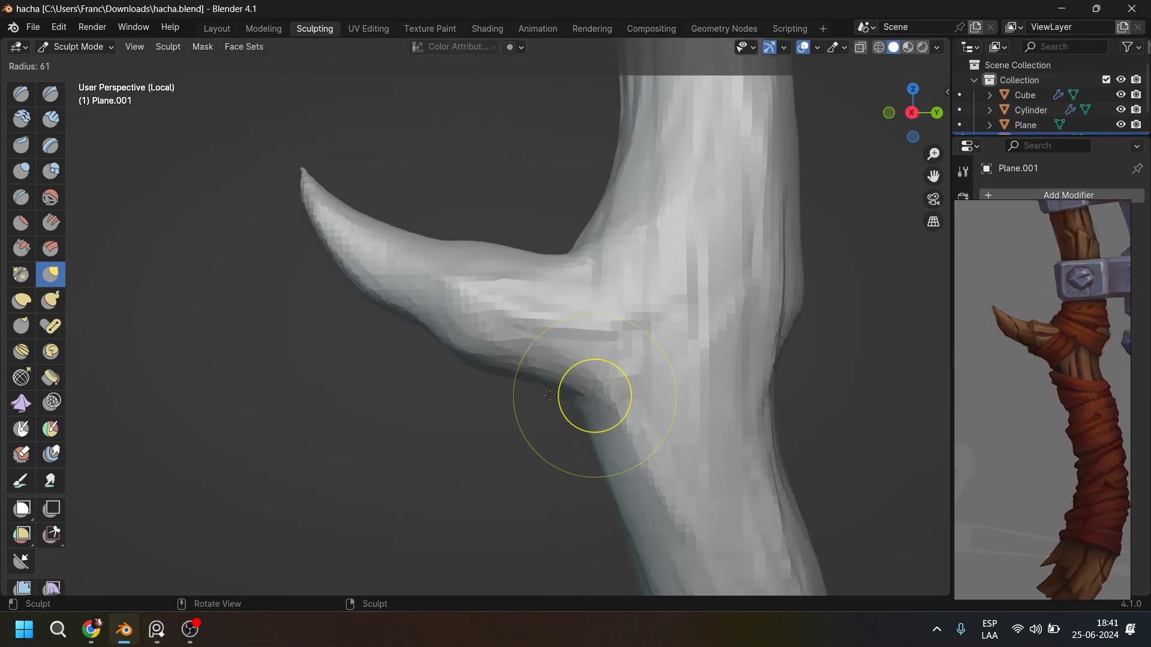
pyautogui.click(549, 395)
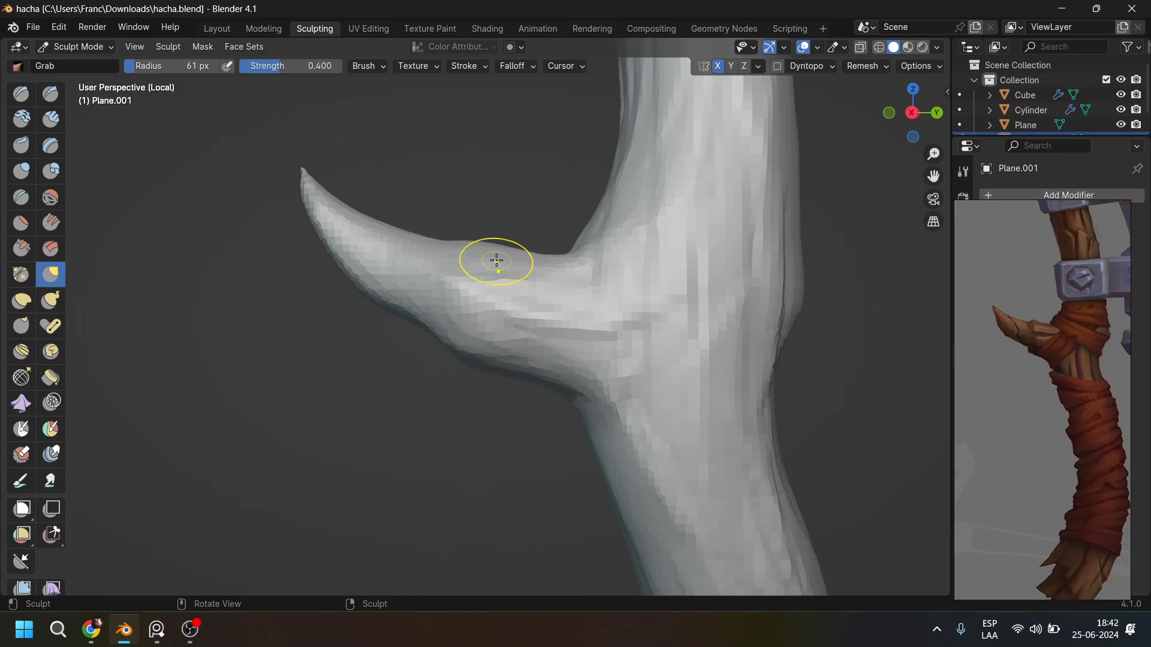
pyautogui.moveTo(474, 240)
pyautogui.mouseDown()
pyautogui.moveTo(454, 215)
pyautogui.moveTo(492, 243)
pyautogui.moveTo(449, 256)
pyautogui.mouseUp()
pyautogui.moveTo(457, 279)
pyautogui.mouseDown(button='middle')
pyautogui.moveTo(467, 309)
pyautogui.moveTo(476, 301)
pyautogui.mouseUp(button='middle')
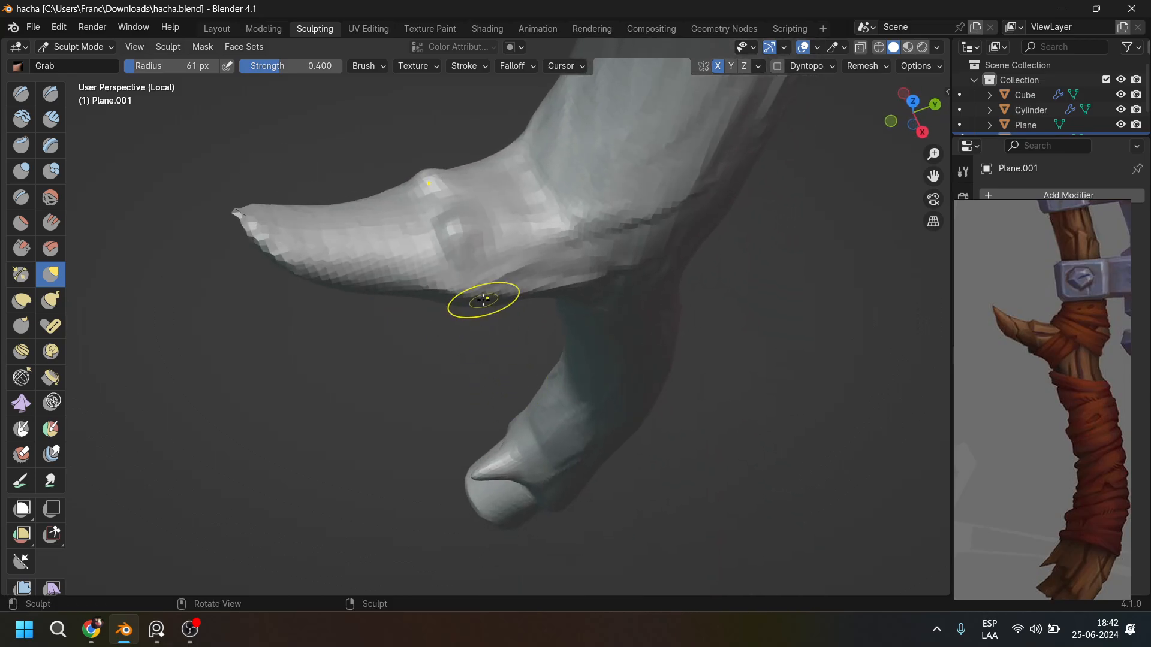
pyautogui.moveTo(475, 300); pyautogui.dragTo(457, 322)
# Pull the underside of the side branch's middle bump outward and downward into a protruding bark edge with the 61 px Grab brush.
pyautogui.moveTo(457, 322); pyautogui.dragTo(467, 389, button='middle')
pyautogui.moveTo(469, 358); pyautogui.dragTo(421, 401)
pyautogui.moveTo(459, 339); pyautogui.dragTo(435, 346)
pyautogui.moveTo(433, 346); pyautogui.dragTo(524, 437, button='middle')
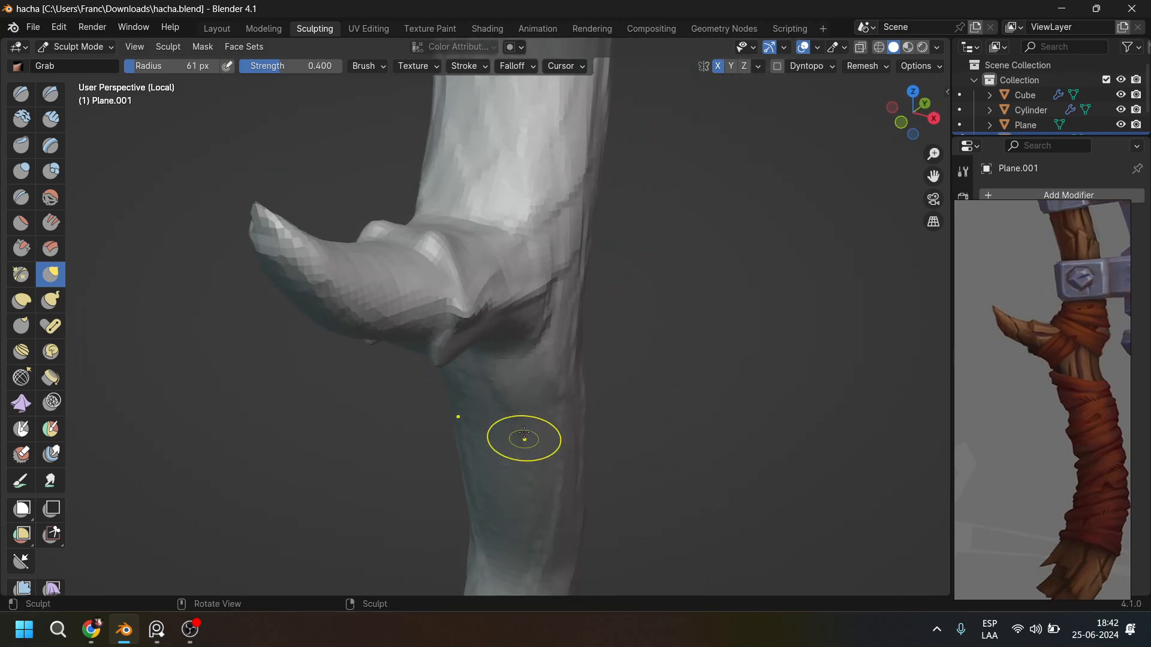
pyautogui.moveTo(449, 331)
pyautogui.mouseDown()
pyautogui.moveTo(438, 364)
pyautogui.moveTo(372, 409)
pyautogui.mouseUp()
pyautogui.moveTo(372, 408); pyautogui.dragTo(522, 477, button='middle')
pyautogui.moveTo(451, 402)
pyautogui.mouseDown()
pyautogui.moveTo(412, 399)
pyautogui.moveTo(419, 422)
pyautogui.mouseUp()
pyautogui.moveTo(426, 446)
pyautogui.mouseDown()
pyautogui.moveTo(404, 450)
pyautogui.moveTo(419, 404)
pyautogui.mouseUp()
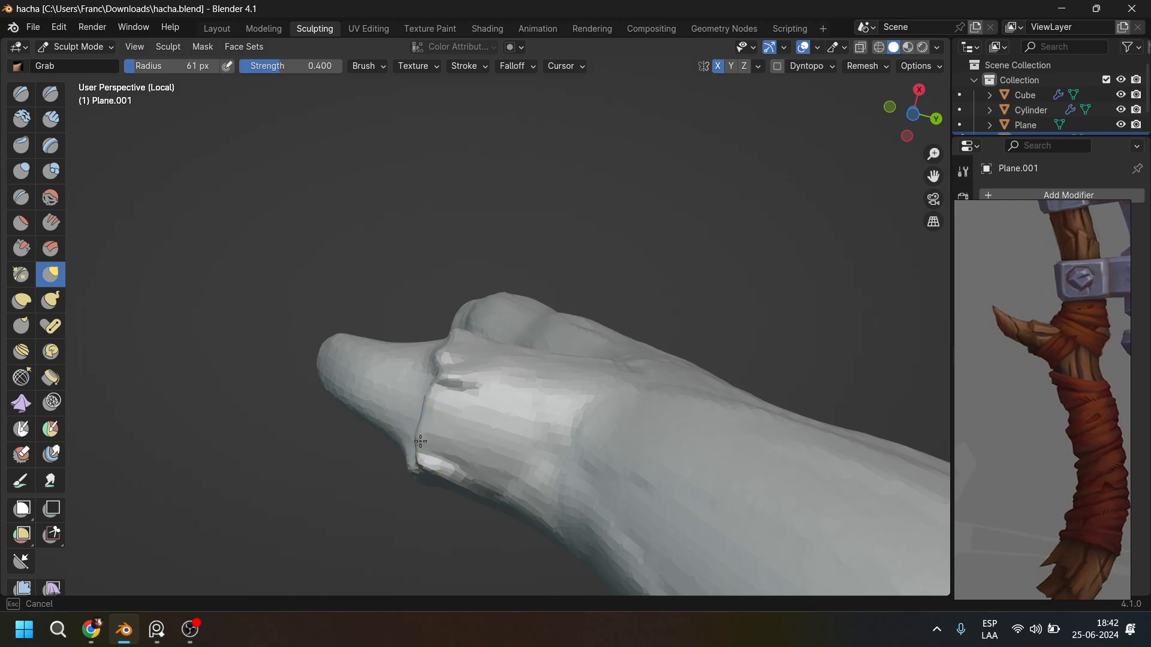
pyautogui.moveTo(422, 405)
pyautogui.mouseDown(button='middle')
pyautogui.moveTo(436, 424)
pyautogui.moveTo(473, 362)
pyautogui.moveTo(483, 380)
pyautogui.moveTo(462, 377)
pyautogui.moveTo(416, 328)
pyautogui.moveTo(506, 303)
pyautogui.moveTo(369, 251)
pyautogui.moveTo(344, 318)
pyautogui.moveTo(317, 250)
pyautogui.mouseUp(button='middle')
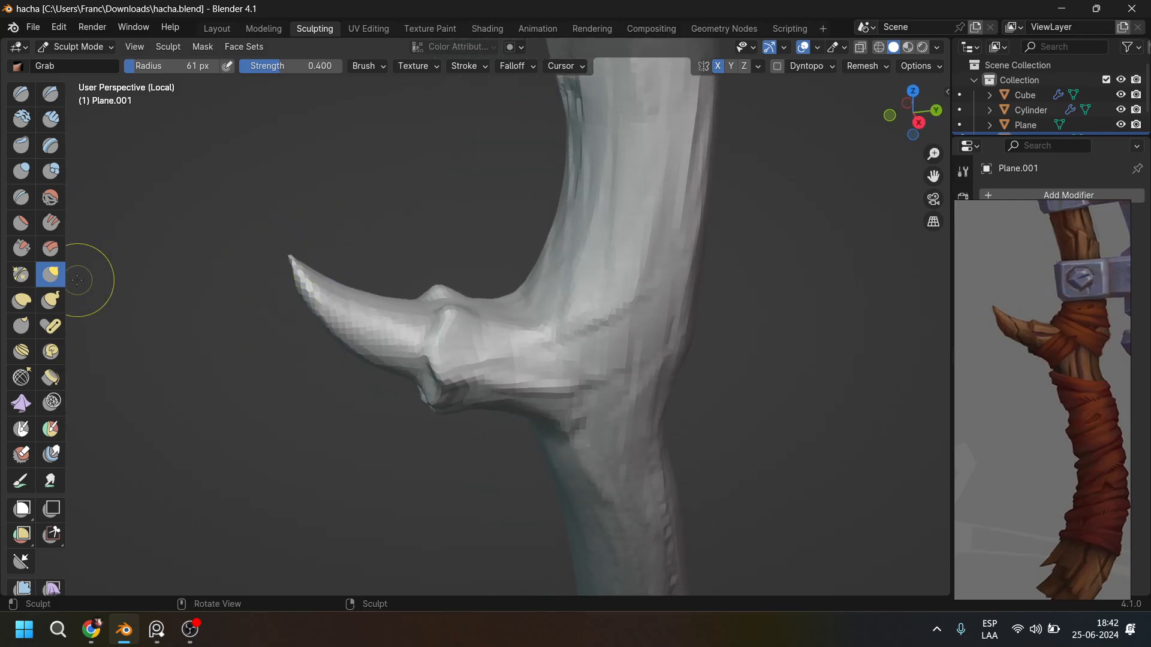
# Flatten the pointed tip of the side branch into a blunt, cut end using Scrape/Peaks at a 151 px radius.
pyautogui.click(22, 247)
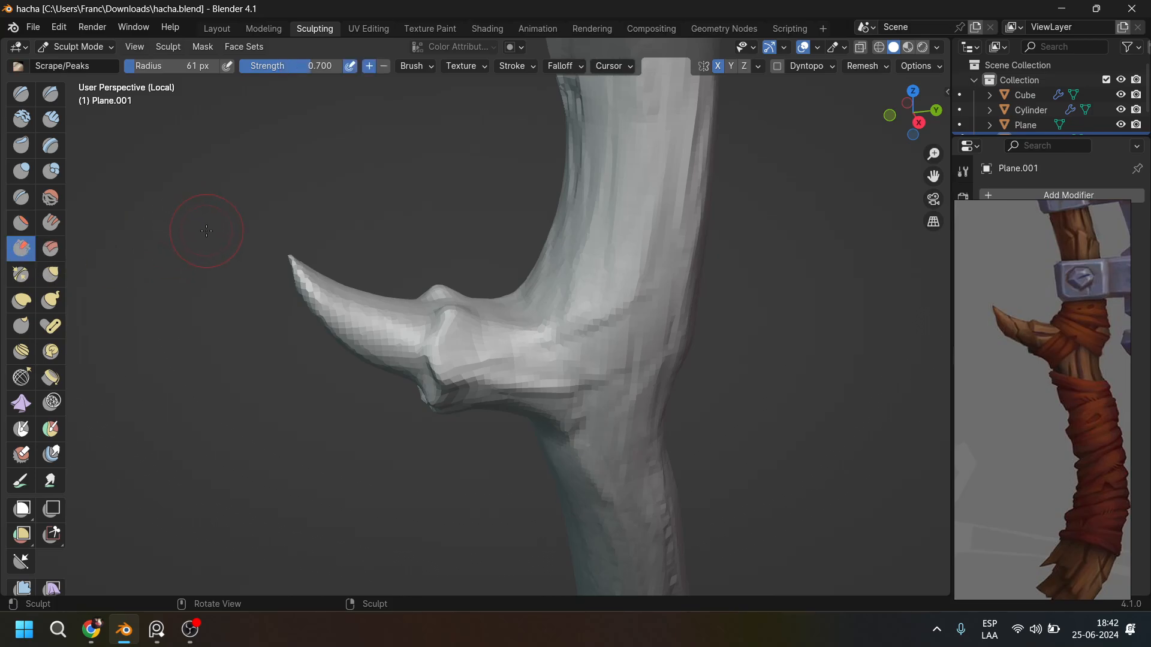
pyautogui.press('f')
pyautogui.click(294, 235)
pyautogui.moveTo(259, 257); pyautogui.dragTo(362, 295, button='middle')
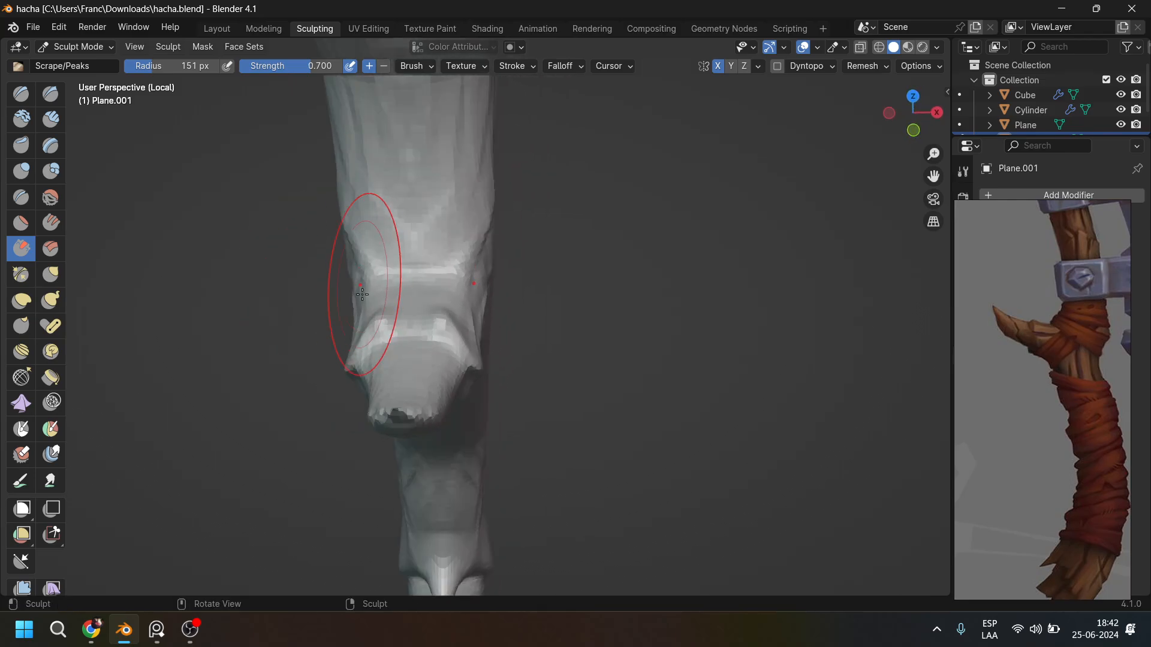
pyautogui.moveTo(396, 414); pyautogui.dragTo(393, 411)
pyautogui.moveTo(386, 416); pyautogui.dragTo(387, 438, button='middle')
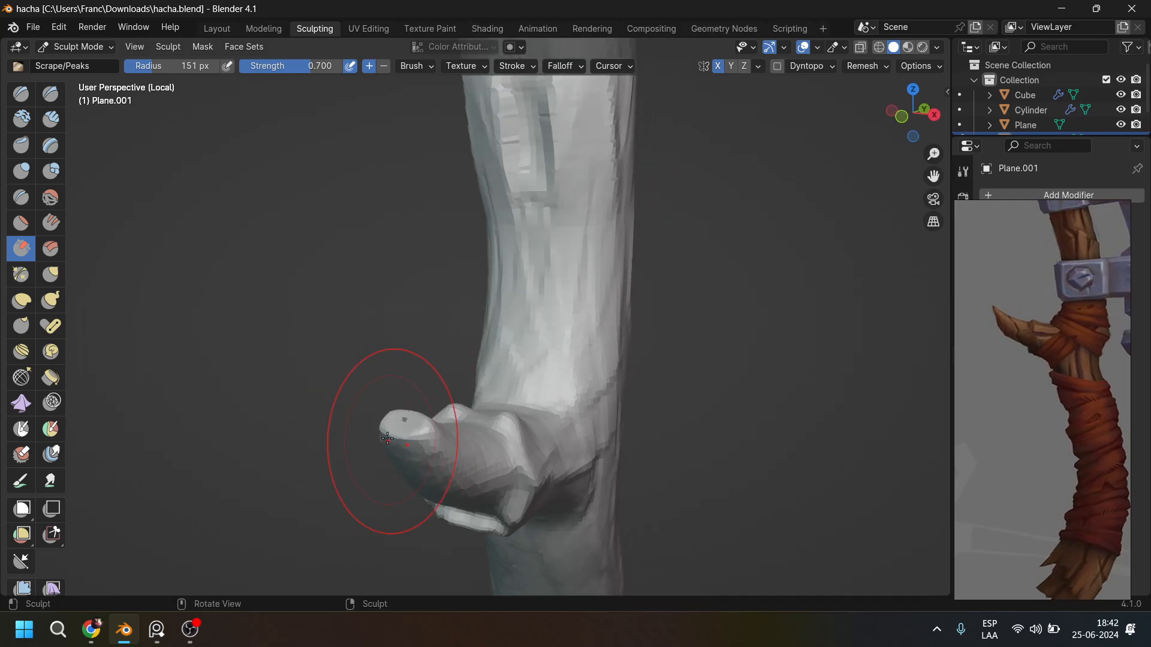
pyautogui.moveTo(414, 430); pyautogui.dragTo(403, 429)
pyautogui.moveTo(399, 422); pyautogui.dragTo(228, 357, button='middle')
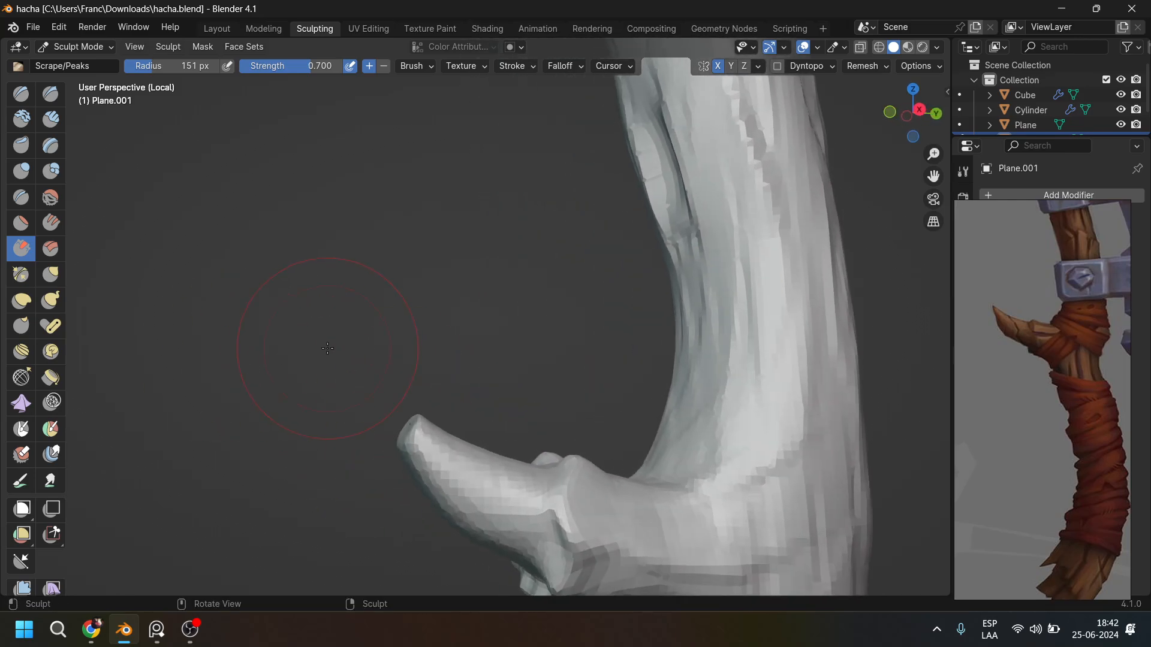
pyautogui.moveTo(327, 348); pyautogui.dragTo(377, 265, button='middle')
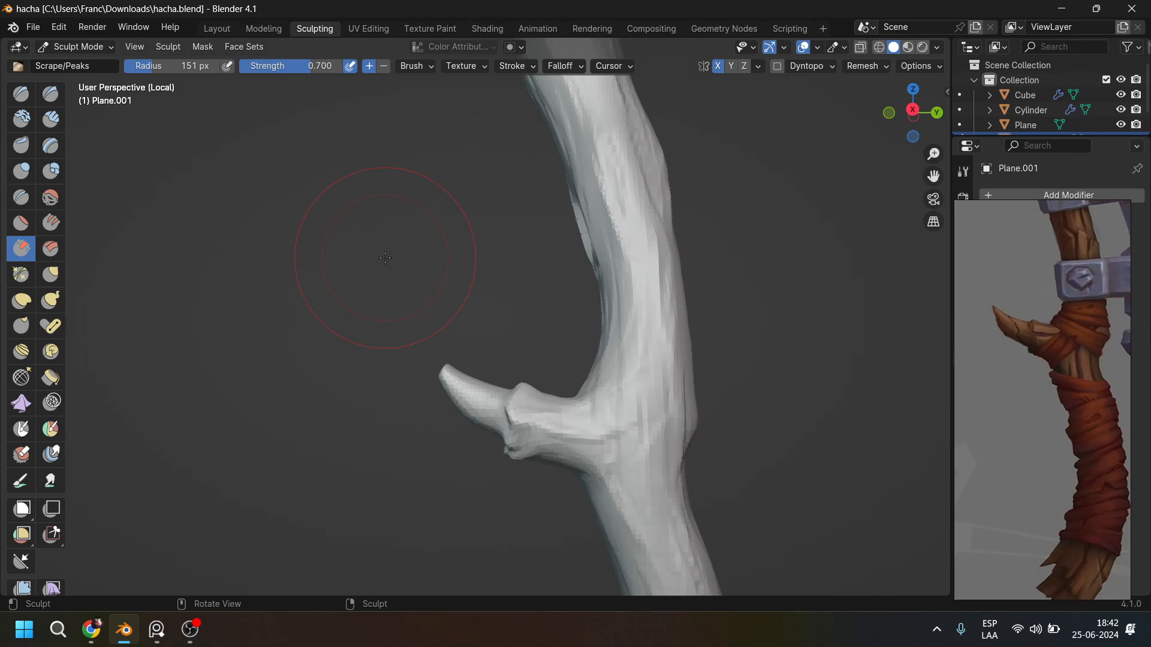
# Pull the lower bark lip under the side branch outward into a more pronounced edge with the Grab brush at 151 px.
pyautogui.scroll(-4, 387, 260)
pyautogui.keyDown('shift'); pyautogui.moveTo(413, 291); pyautogui.dragTo(387, 135, button='middle'); pyautogui.keyUp('shift')
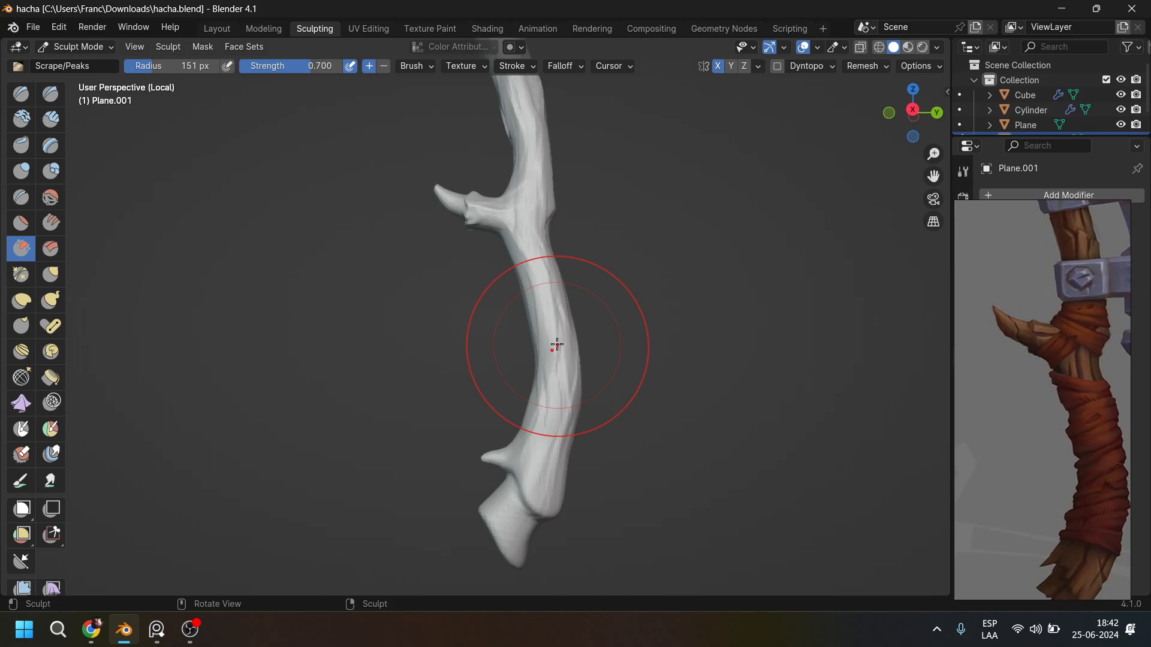
pyautogui.scroll(5, 342, 400)
pyautogui.keyDown('shift'); pyautogui.moveTo(421, 209); pyautogui.dragTo(589, 375, button='middle'); pyautogui.keyUp('shift')
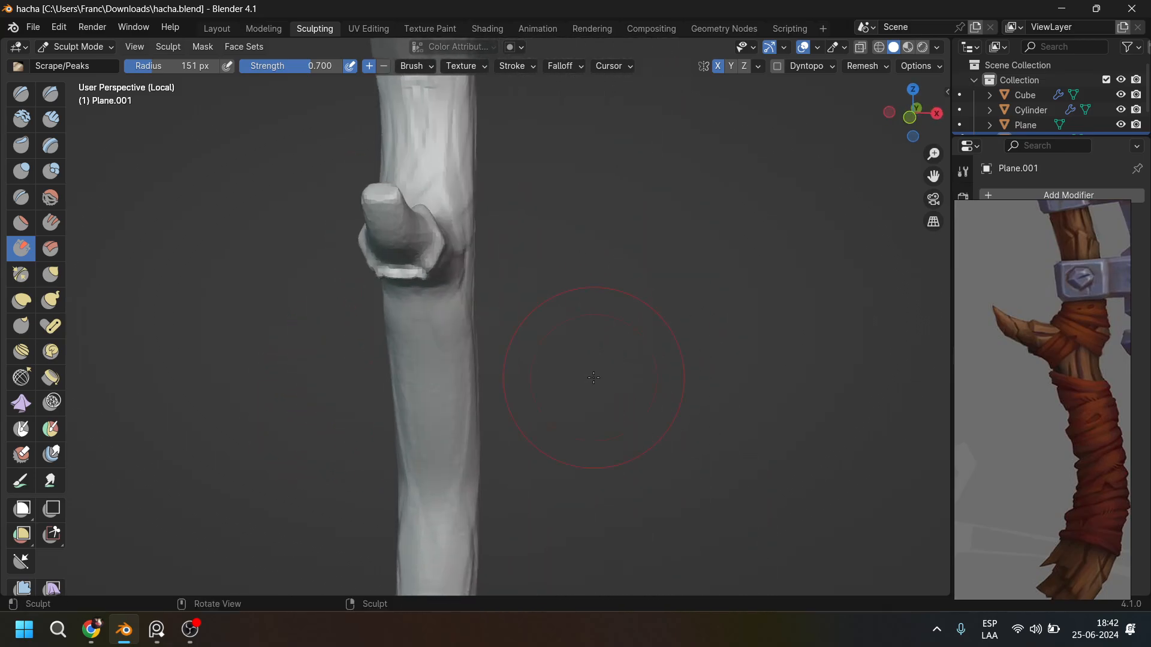
pyautogui.scroll(4, 563, 342)
pyautogui.keyDown('shift'); pyautogui.moveTo(465, 231); pyautogui.dragTo(647, 327, button='middle'); pyautogui.keyUp('shift')
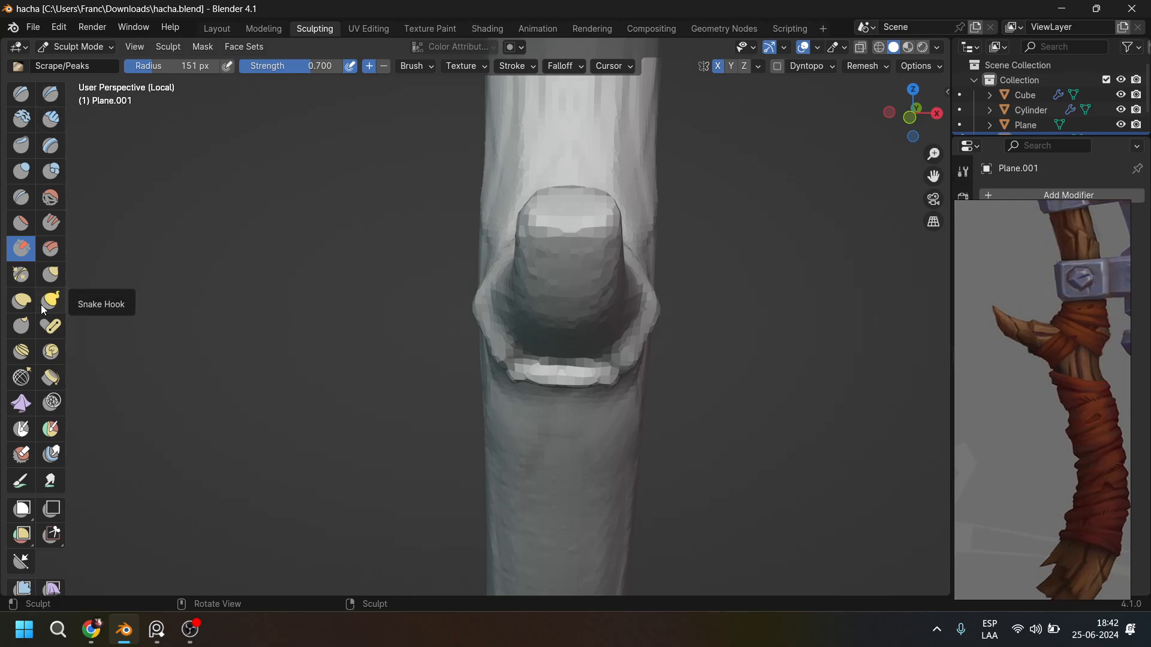
pyautogui.click(50, 274)
pyautogui.moveTo(510, 371)
pyautogui.mouseDown(button='middle')
pyautogui.moveTo(654, 378)
pyautogui.moveTo(483, 216)
pyautogui.mouseUp(button='middle')
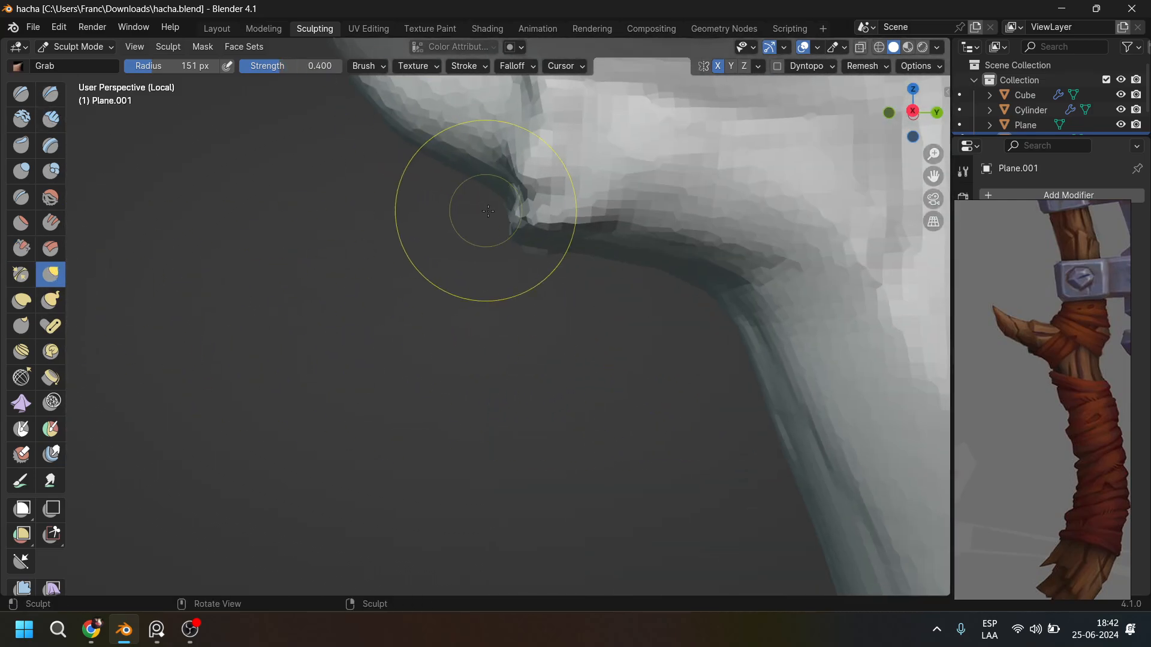
pyautogui.moveTo(519, 236); pyautogui.dragTo(512, 246)
pyautogui.moveTo(532, 252); pyautogui.dragTo(513, 244)
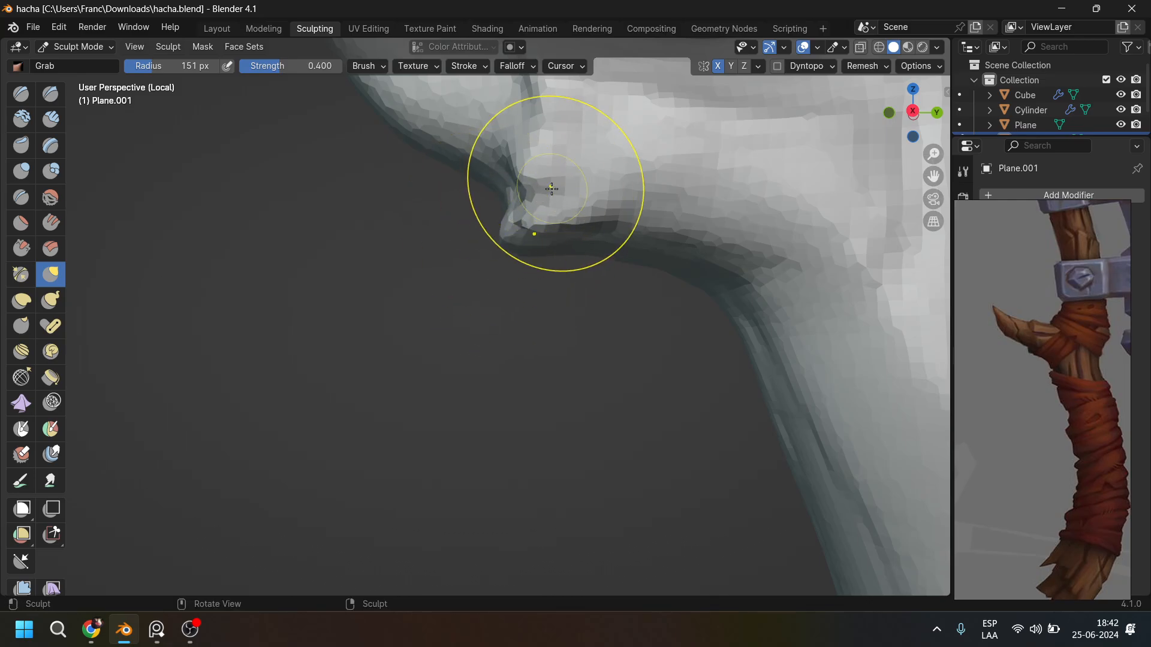
pyautogui.moveTo(543, 199)
pyautogui.mouseDown(button='middle')
pyautogui.moveTo(522, 203)
pyautogui.moveTo(533, 229)
pyautogui.mouseUp(button='middle')
pyautogui.moveTo(538, 210); pyautogui.dragTo(513, 209)
pyautogui.scroll(-5, 513, 209)
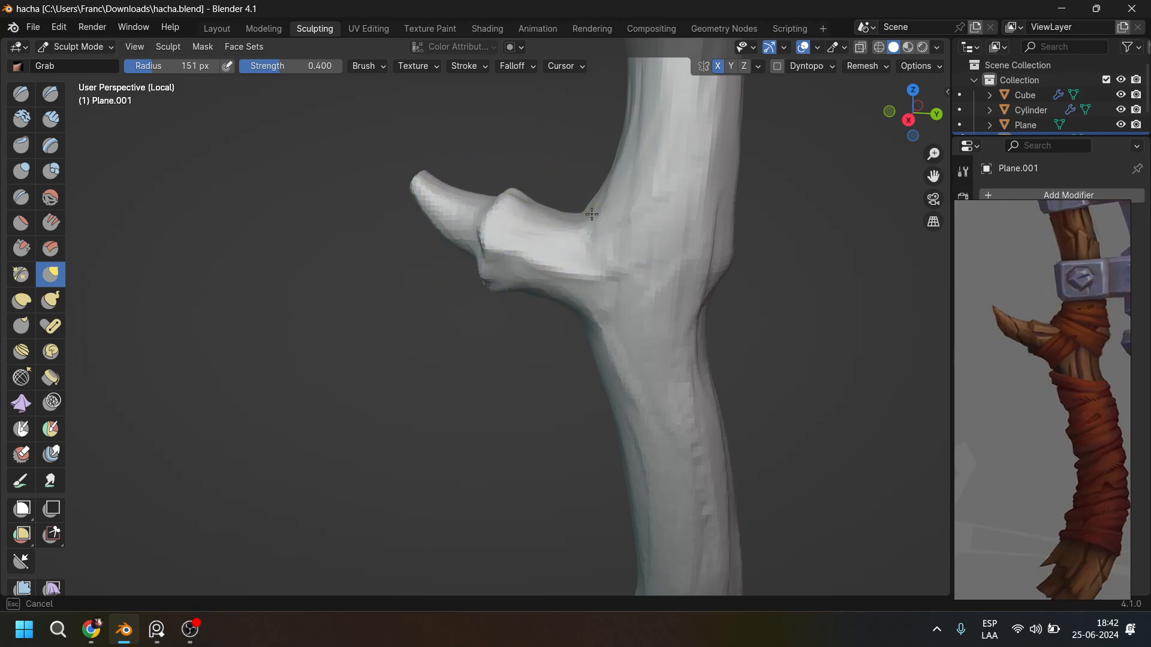
# Reshape the handle around the side branch with Grab, adjusting the upper fork and pulling the back contour outward opposite the branch.
pyautogui.moveTo(588, 219); pyautogui.dragTo(579, 207)
pyautogui.moveTo(629, 158); pyautogui.dragTo(592, 142)
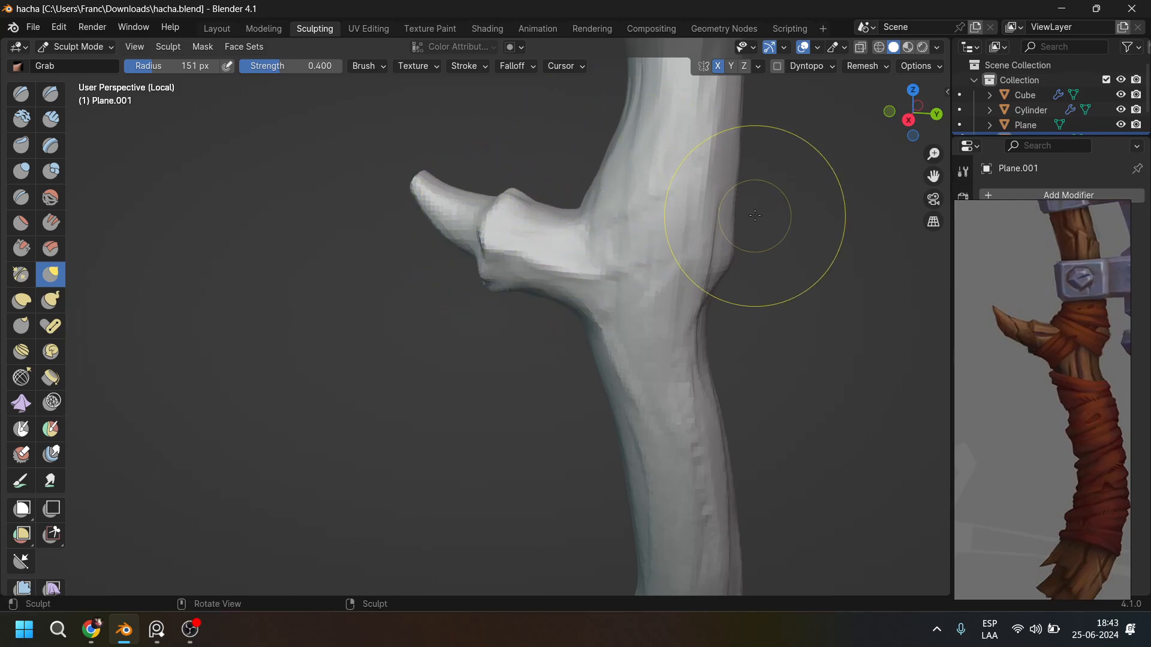
pyautogui.moveTo(724, 207); pyautogui.dragTo(732, 216)
pyautogui.moveTo(728, 259); pyautogui.dragTo(740, 256)
pyautogui.moveTo(718, 354); pyautogui.dragTo(730, 356)
# Bend the splinter at the handle's lower end downward with Grab, refining its tip and base at a 102 px radius.
pyautogui.scroll(-4, 748, 400)
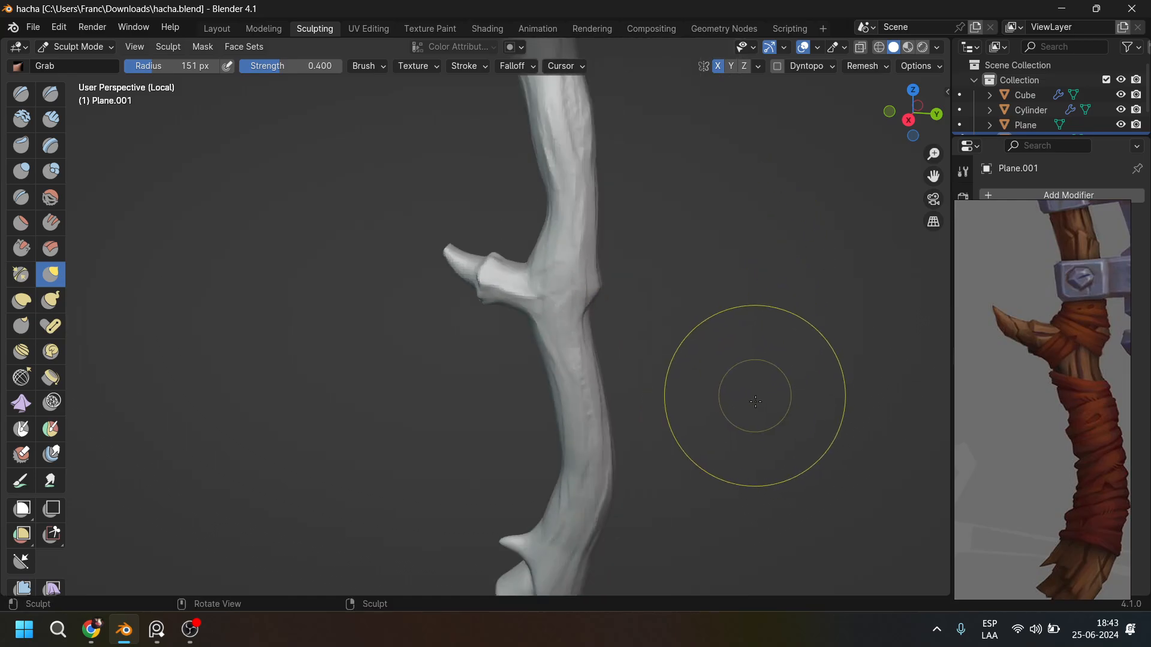
pyautogui.keyDown('shift'); pyautogui.moveTo(694, 478); pyautogui.dragTo(682, 251, button='middle'); pyautogui.keyUp('shift')
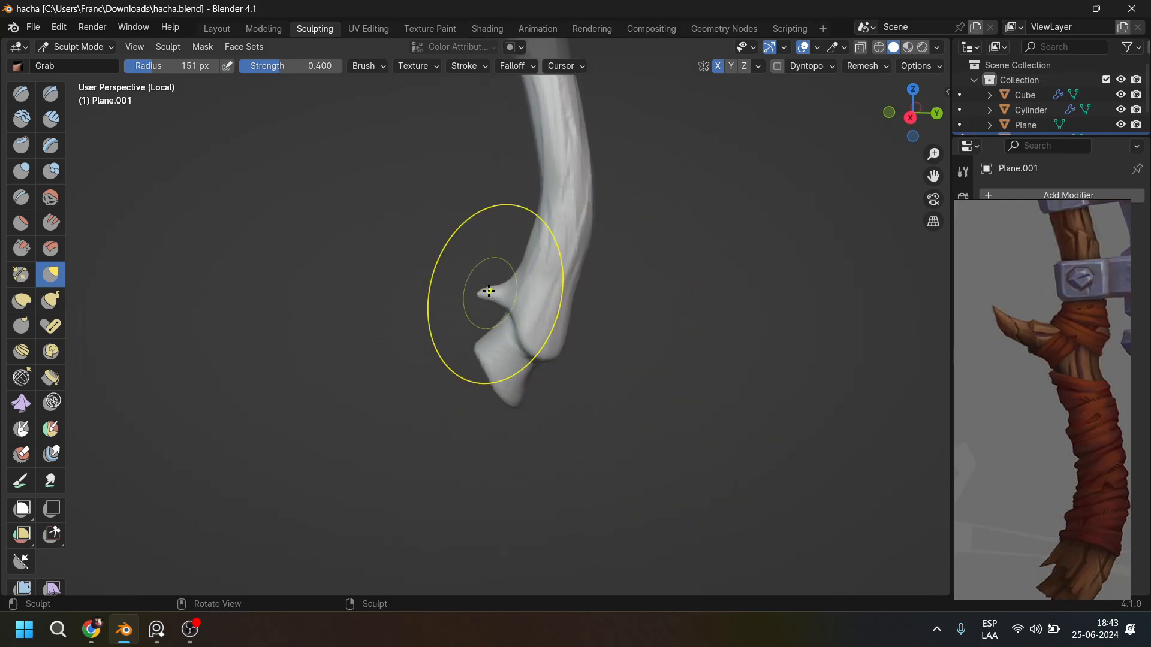
pyautogui.moveTo(488, 298); pyautogui.dragTo(479, 326)
pyautogui.scroll(5, 464, 308)
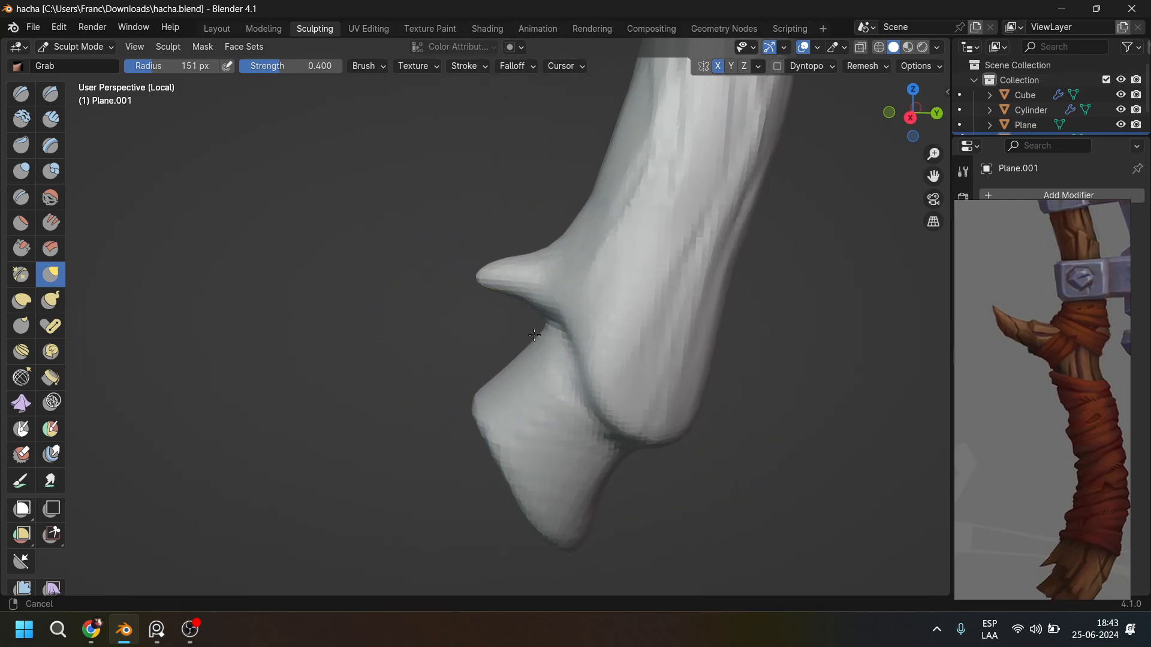
pyautogui.press('f')
pyautogui.click(600, 318)
pyautogui.moveTo(487, 286); pyautogui.dragTo(484, 313)
pyautogui.moveTo(509, 288); pyautogui.dragTo(513, 302)
pyautogui.moveTo(518, 279)
pyautogui.mouseDown()
pyautogui.moveTo(532, 318)
pyautogui.moveTo(500, 311)
pyautogui.mouseUp()
pyautogui.keyDown('shift'); pyautogui.moveTo(552, 356); pyautogui.dragTo(504, 348, button='middle'); pyautogui.keyUp('shift')
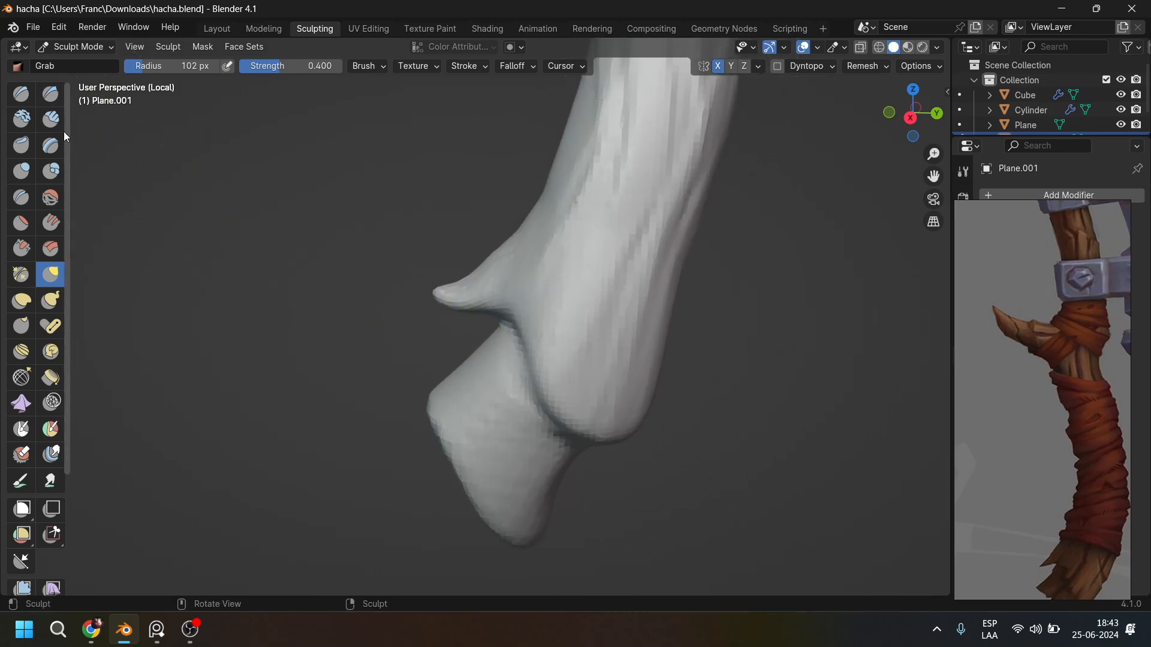
# Sculpt lengthwise grain strokes along the lower handle above the stump using Clay Strips at a 28 px radius.
pyautogui.click(51, 119)
pyautogui.scroll(-5, 563, 219)
pyautogui.keyDown('shift'); pyautogui.moveTo(616, 228); pyautogui.dragTo(637, 316, button='middle'); pyautogui.keyUp('shift')
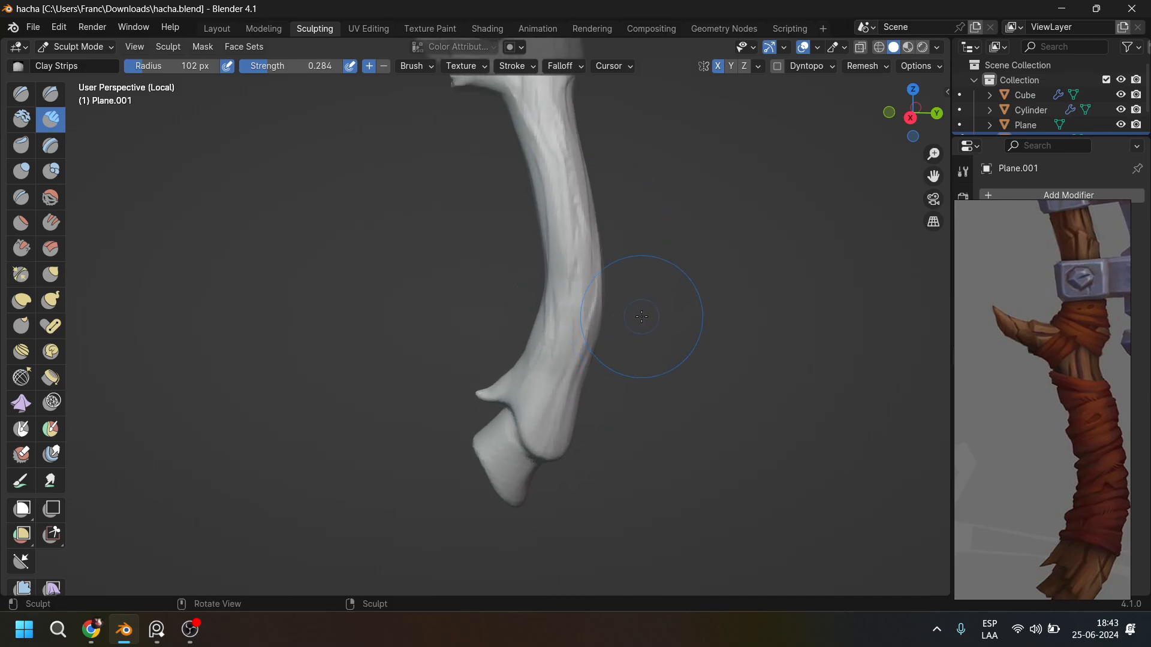
pyautogui.press('f')
pyautogui.click(594, 318)
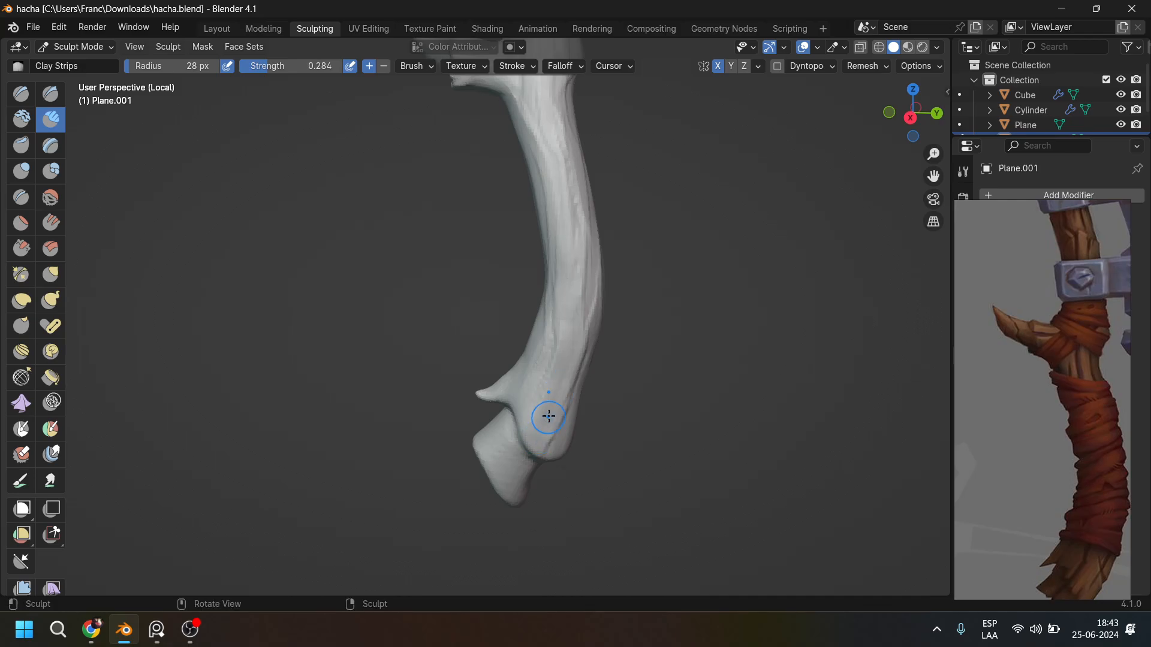
# Carve a crack down the lower handle grain and along the side edge of the ledge with Draw Sharp at 28 px.
pyautogui.click(47, 97)
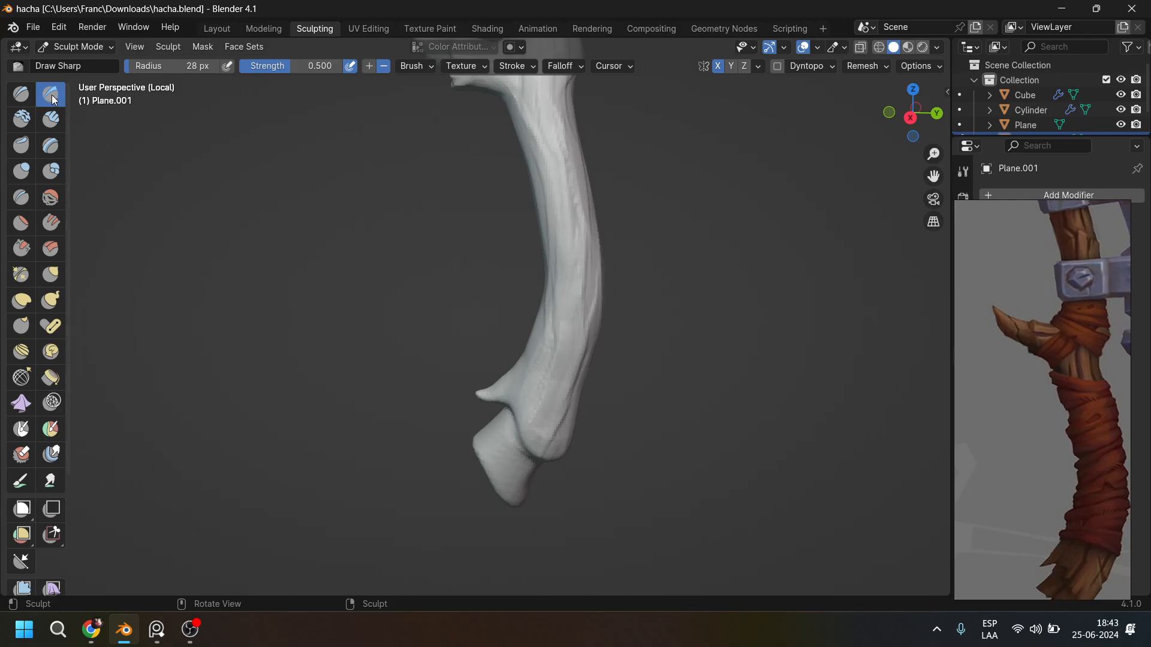
pyautogui.scroll(5, 476, 389)
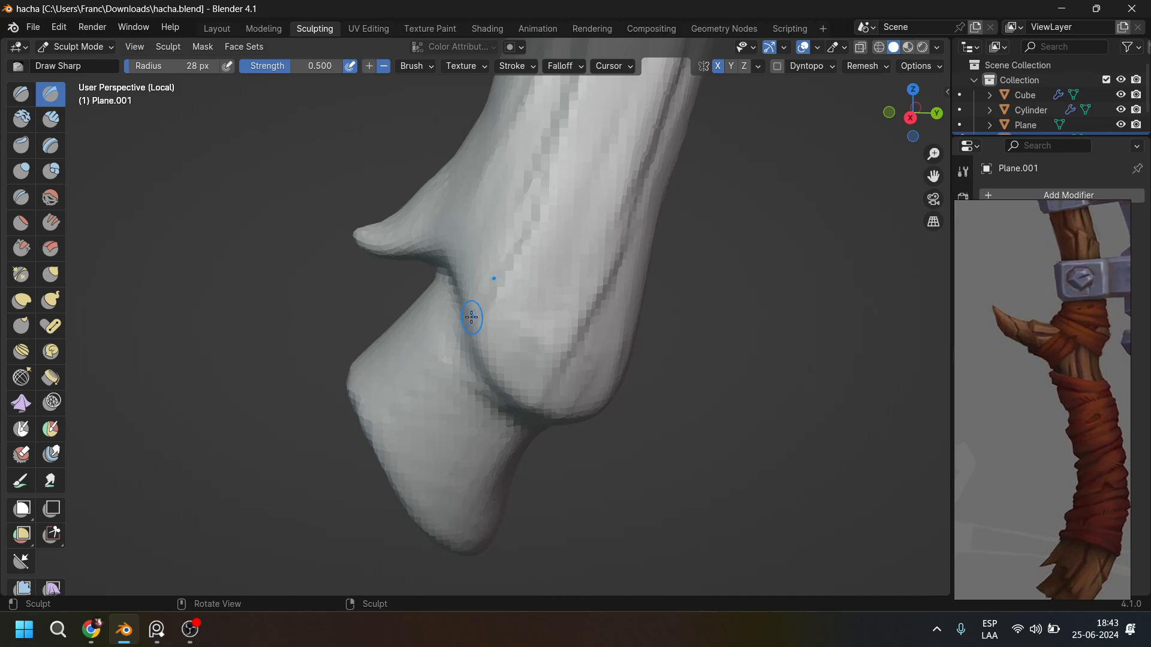
pyautogui.moveTo(516, 242); pyautogui.dragTo(492, 277)
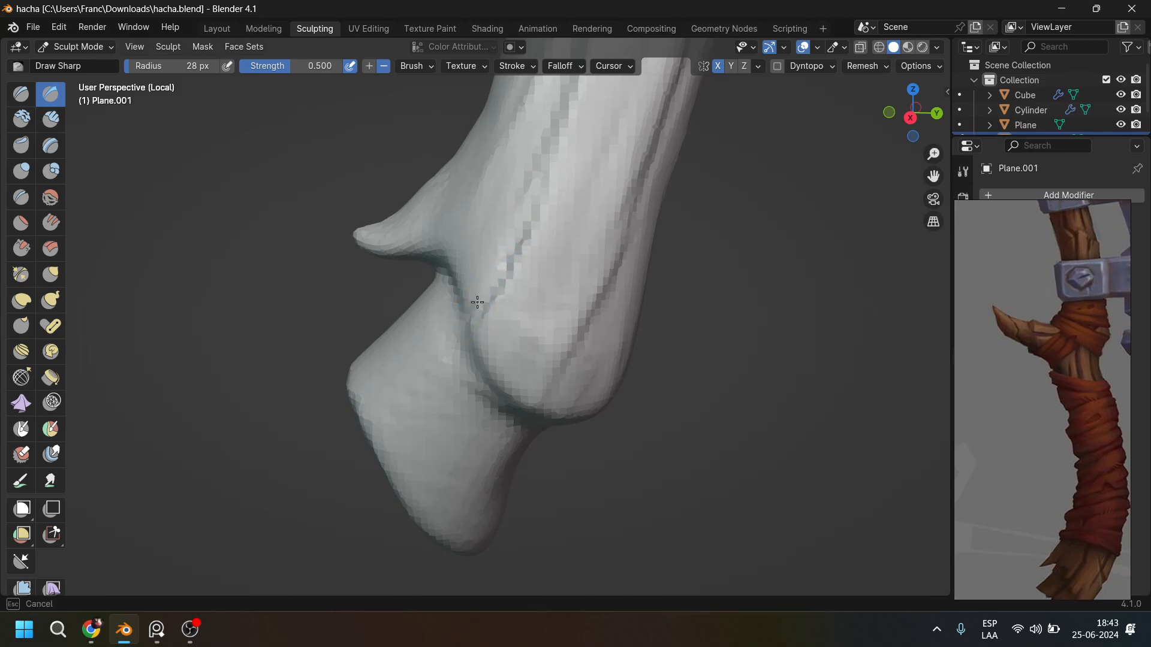
pyautogui.moveTo(477, 302); pyautogui.dragTo(504, 320, button='middle')
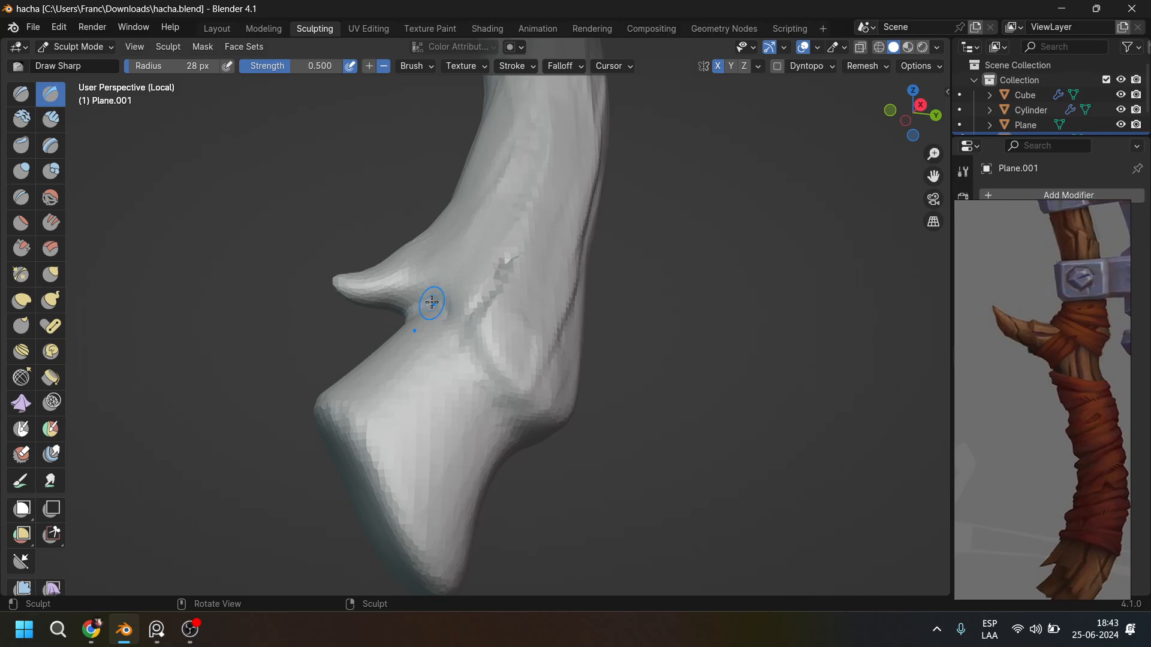
pyautogui.moveTo(464, 346)
pyautogui.mouseDown()
pyautogui.moveTo(465, 321)
pyautogui.moveTo(483, 385)
pyautogui.moveTo(464, 354)
pyautogui.mouseUp()
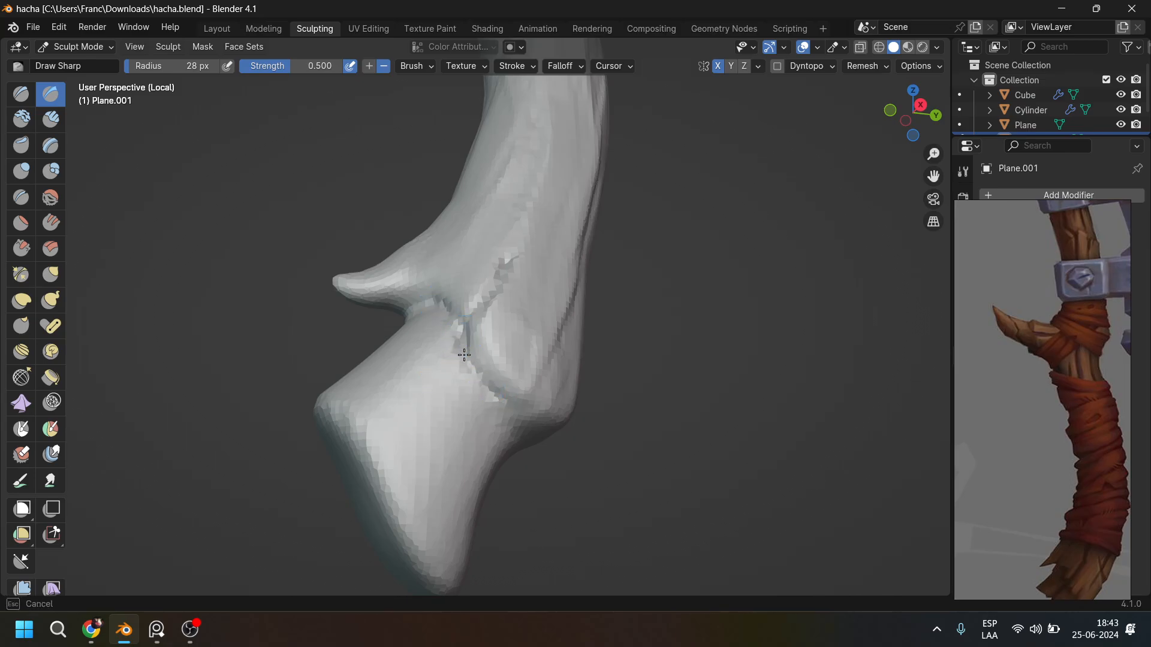
pyautogui.moveTo(507, 412); pyautogui.dragTo(506, 397, button='middle')
pyautogui.moveTo(505, 398); pyautogui.dragTo(563, 427)
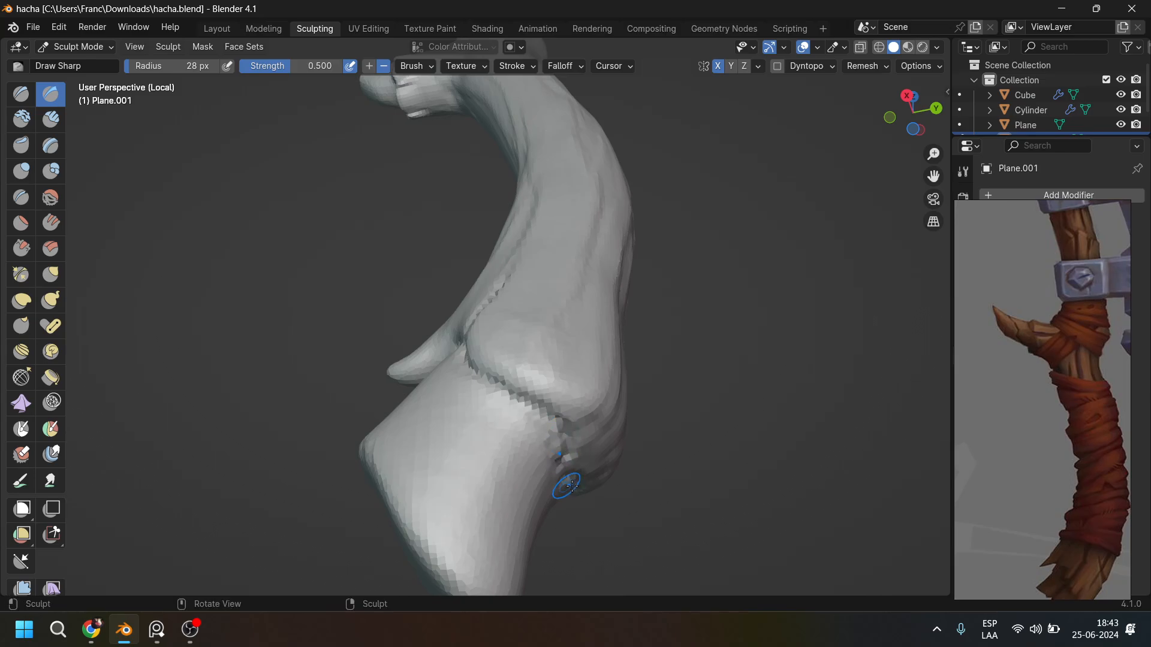
# Extend the sharp seam between ledge and stump across the back of the handle and up beneath the splinter.
pyautogui.moveTo(565, 481)
pyautogui.mouseDown(button='middle')
pyautogui.moveTo(470, 417)
pyautogui.moveTo(483, 367)
pyautogui.mouseUp(button='middle')
pyautogui.moveTo(483, 368)
pyautogui.mouseDown()
pyautogui.moveTo(552, 399)
pyautogui.moveTo(453, 389)
pyautogui.mouseUp()
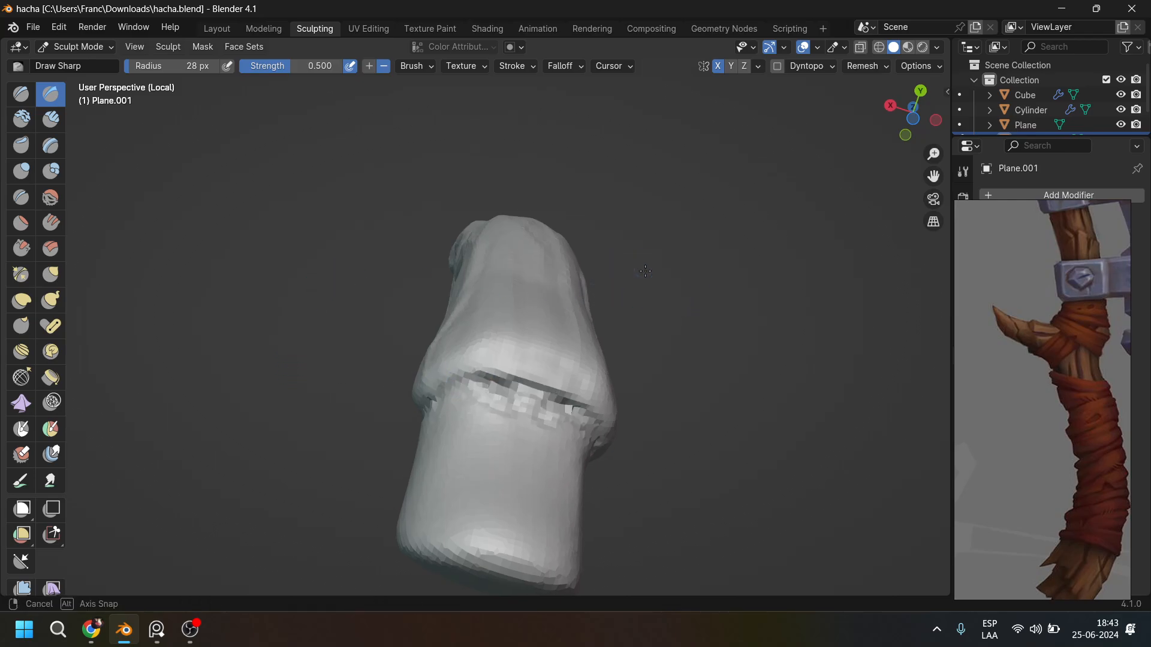
pyautogui.moveTo(712, 305); pyautogui.dragTo(438, 359, button='middle')
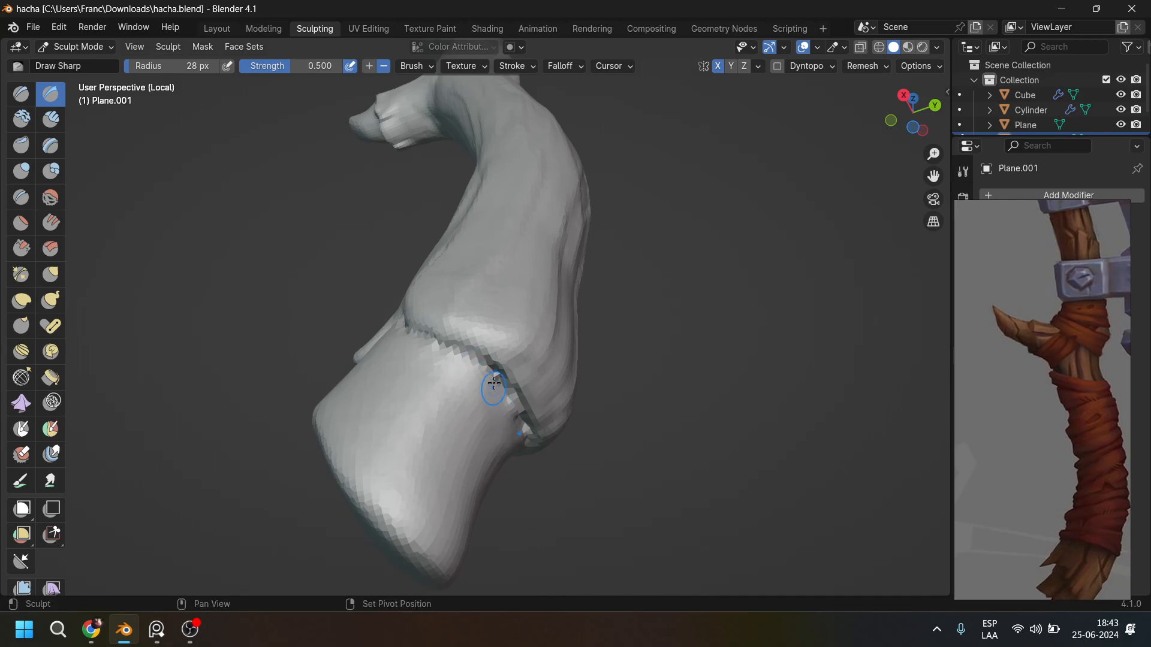
pyautogui.moveTo(372, 354); pyautogui.dragTo(428, 305, button='middle')
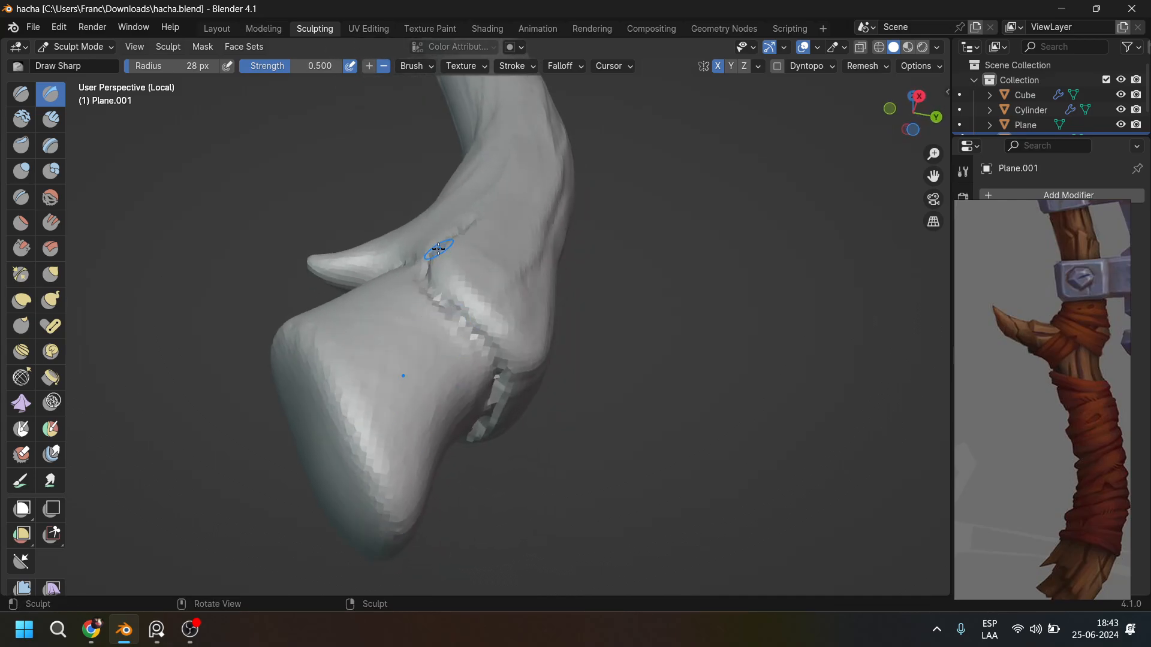
pyautogui.moveTo(438, 249); pyautogui.dragTo(445, 308, button='middle')
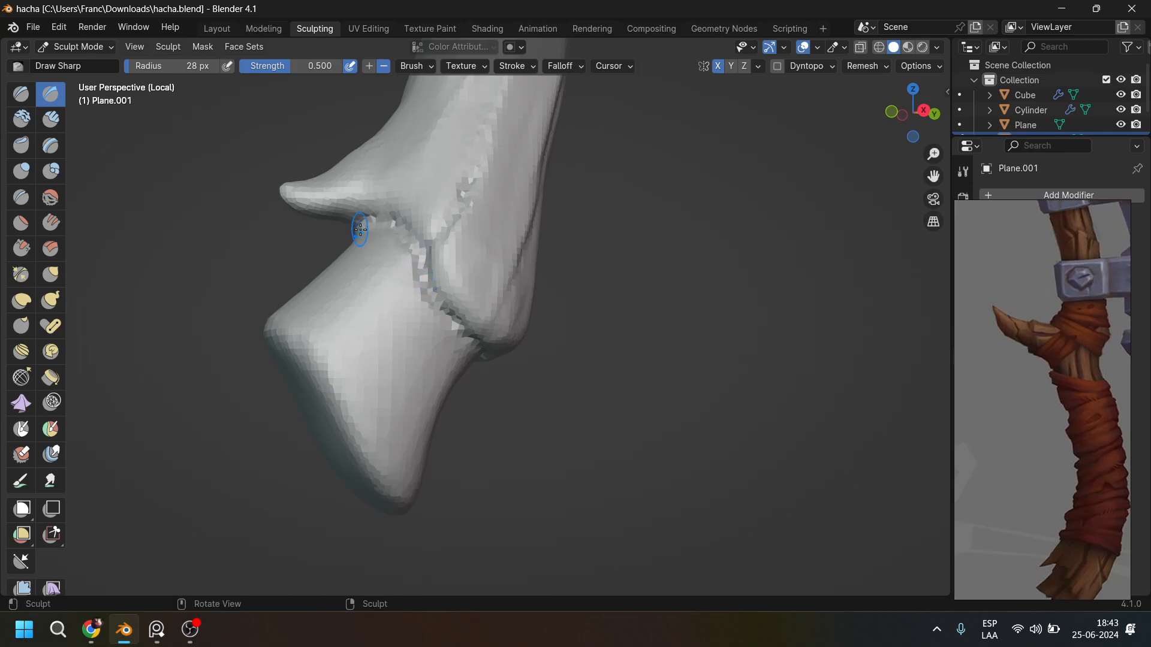
pyautogui.moveTo(360, 230)
pyautogui.mouseDown(button='middle')
pyautogui.moveTo(385, 278)
pyautogui.moveTo(316, 392)
pyautogui.mouseUp(button='middle')
# Carve lengthwise cracks into the side of the bottom stump with Draw Sharp, following a close-up of the reference.
pyautogui.moveTo(334, 376)
pyautogui.mouseDown()
pyautogui.moveTo(368, 329)
pyautogui.moveTo(338, 389)
pyautogui.mouseUp()
pyautogui.moveTo(557, 405)
pyautogui.keyDown('shift'); pyautogui.mouseDown(button='middle')
pyautogui.moveTo(534, 359)
pyautogui.moveTo(600, 330)
pyautogui.mouseUp(button='middle'); pyautogui.keyUp('shift')
pyautogui.scroll(5, 1029, 495)
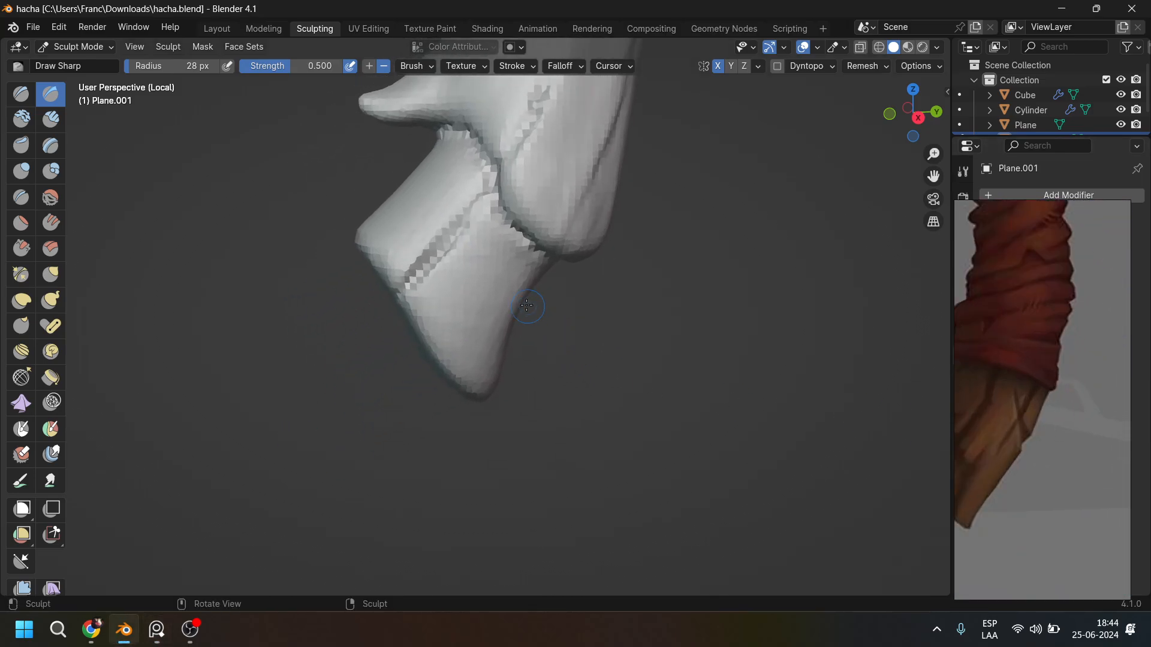
pyautogui.moveTo(440, 359)
pyautogui.mouseDown()
pyautogui.moveTo(457, 290)
pyautogui.moveTo(445, 334)
pyautogui.mouseUp()
# Cut a crack across the stump's end face and carve concentric growth rings above it with Draw Sharp, undoing a stray stroke.
pyautogui.moveTo(437, 370)
pyautogui.mouseDown(button='middle')
pyautogui.moveTo(420, 341)
pyautogui.moveTo(431, 331)
pyautogui.mouseUp(button='middle')
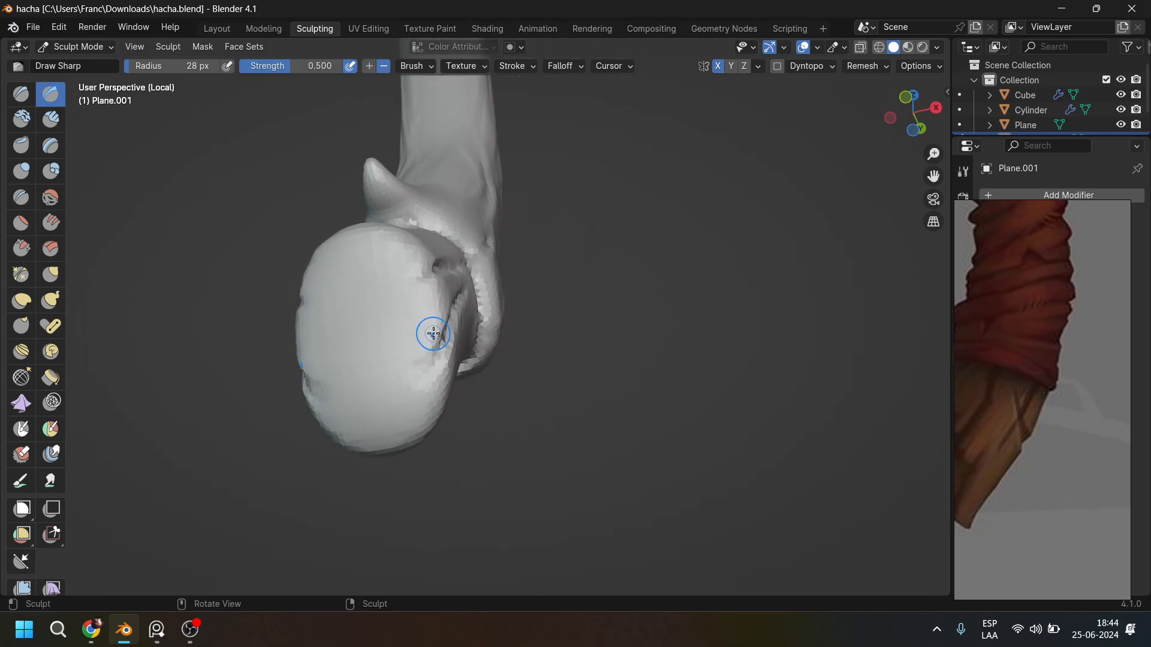
pyautogui.moveTo(442, 352)
pyautogui.mouseDown()
pyautogui.moveTo(309, 379)
pyautogui.moveTo(441, 356)
pyautogui.moveTo(334, 378)
pyautogui.moveTo(446, 338)
pyautogui.moveTo(419, 363)
pyautogui.moveTo(348, 379)
pyautogui.moveTo(420, 363)
pyautogui.mouseUp()
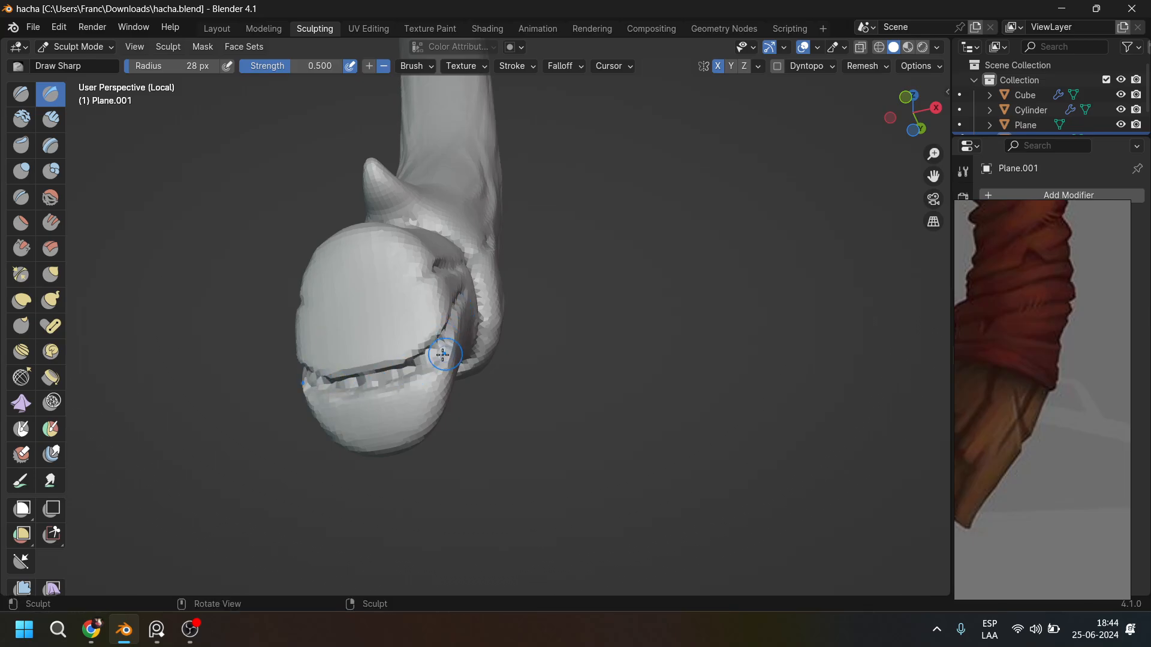
pyautogui.hotkey('ctrl', 'z')
pyautogui.moveTo(575, 269); pyautogui.dragTo(372, 345, button='middle')
pyautogui.moveTo(372, 346); pyautogui.dragTo(395, 324)
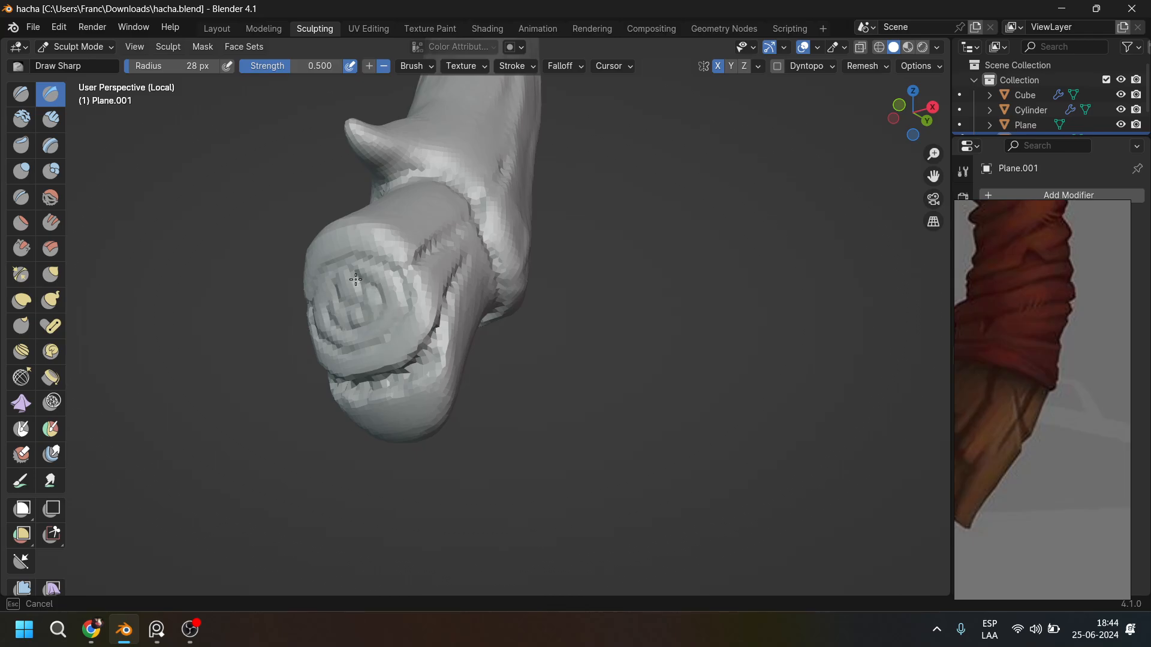
# Carve a lengthwise groove into the back of the bottom stump, running down to its tip, with Draw Sharp.
pyautogui.moveTo(355, 280)
pyautogui.mouseDown(button='middle')
pyautogui.moveTo(480, 326)
pyautogui.moveTo(477, 359)
pyautogui.mouseUp(button='middle')
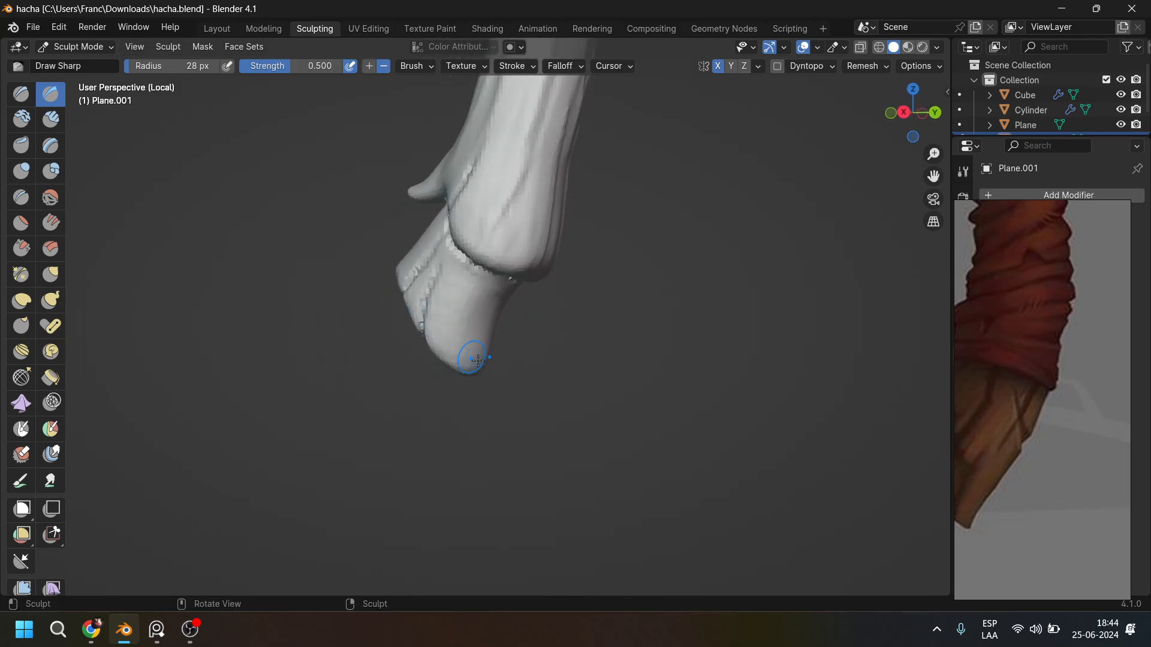
pyautogui.moveTo(478, 311); pyautogui.dragTo(463, 361)
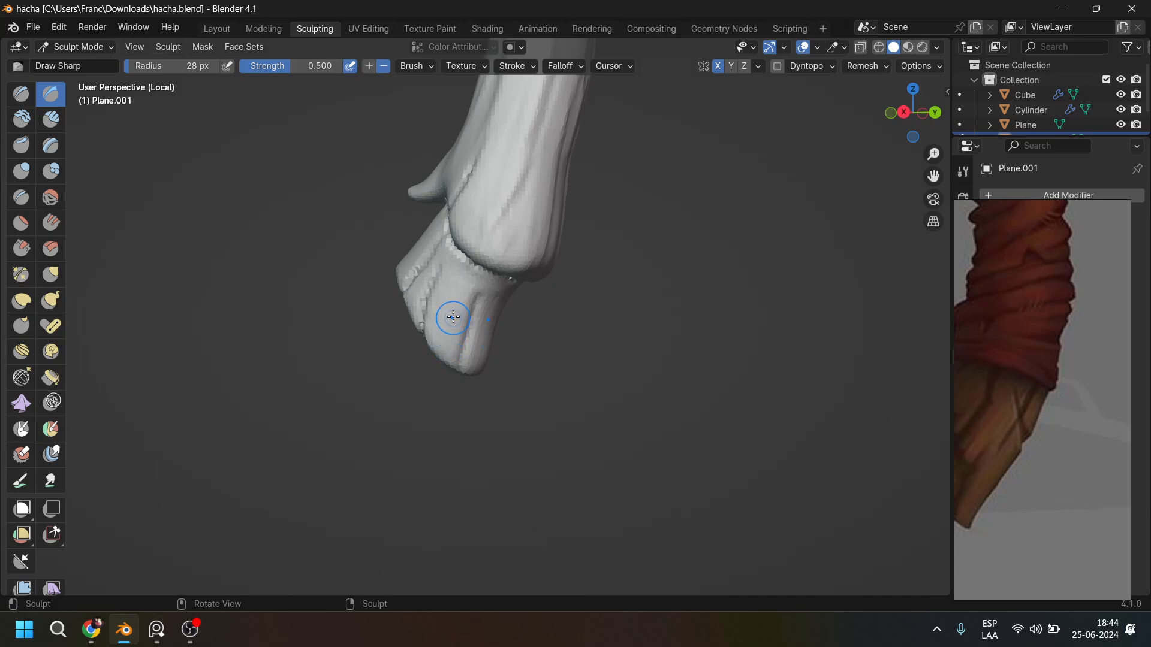
pyautogui.scroll(-1, 454, 319)
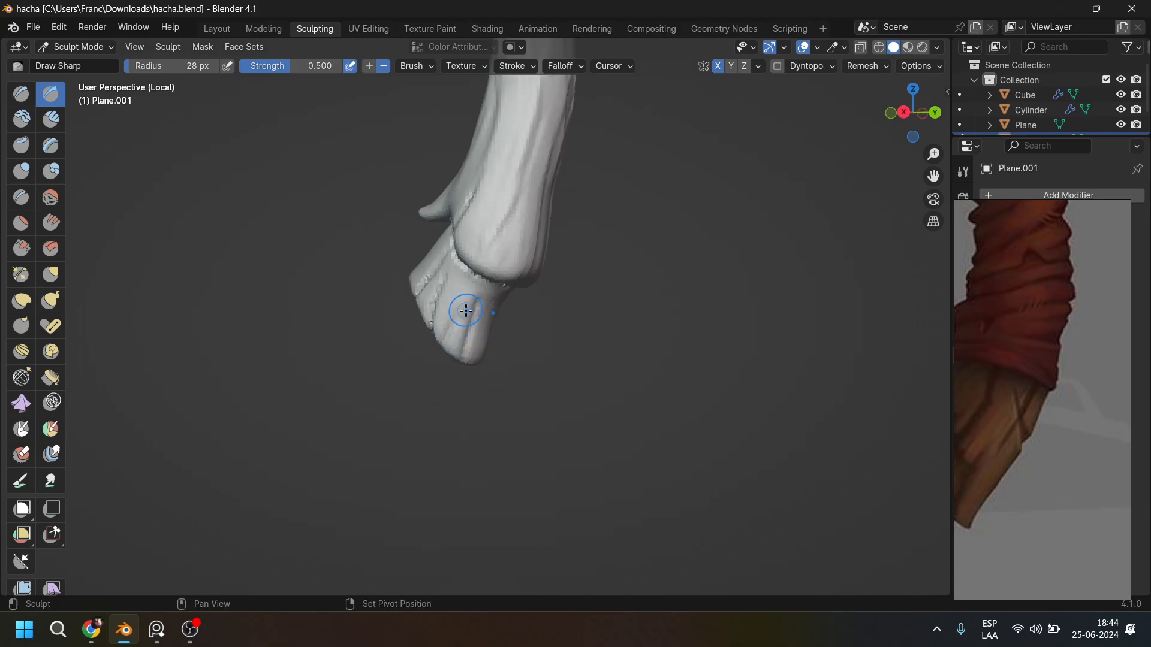
pyautogui.scroll(-2, 539, 389)
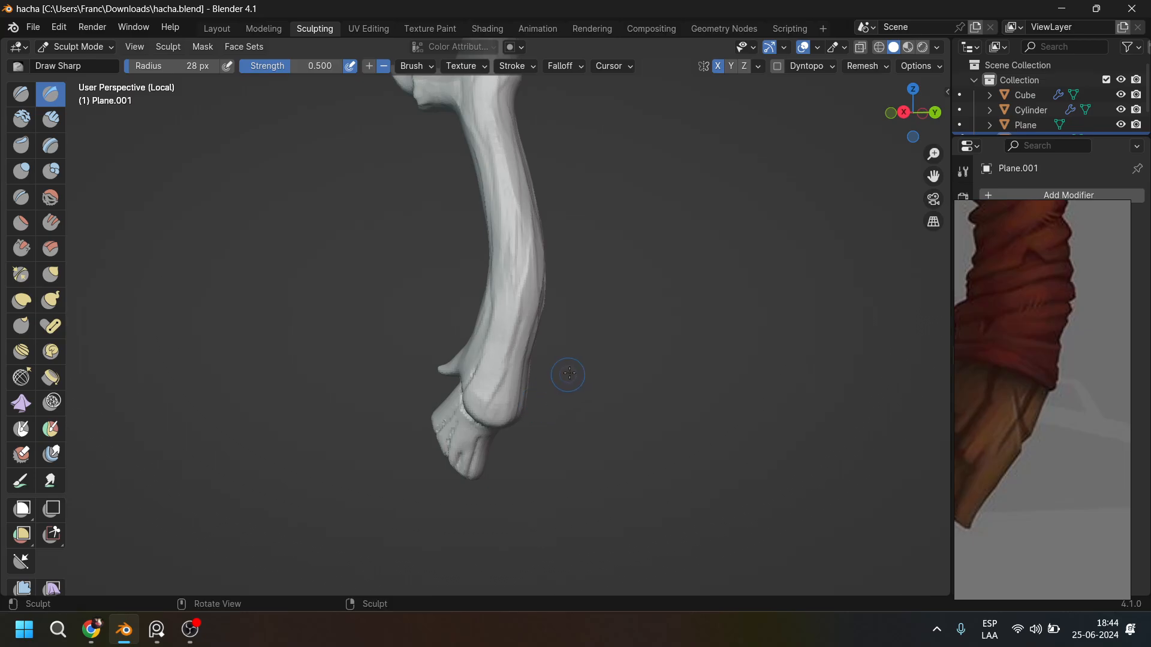
# Cut a notch into the side edge of the lower handle and carve a long crack upward from it.
pyautogui.moveTo(568, 374); pyautogui.dragTo(596, 372, button='middle')
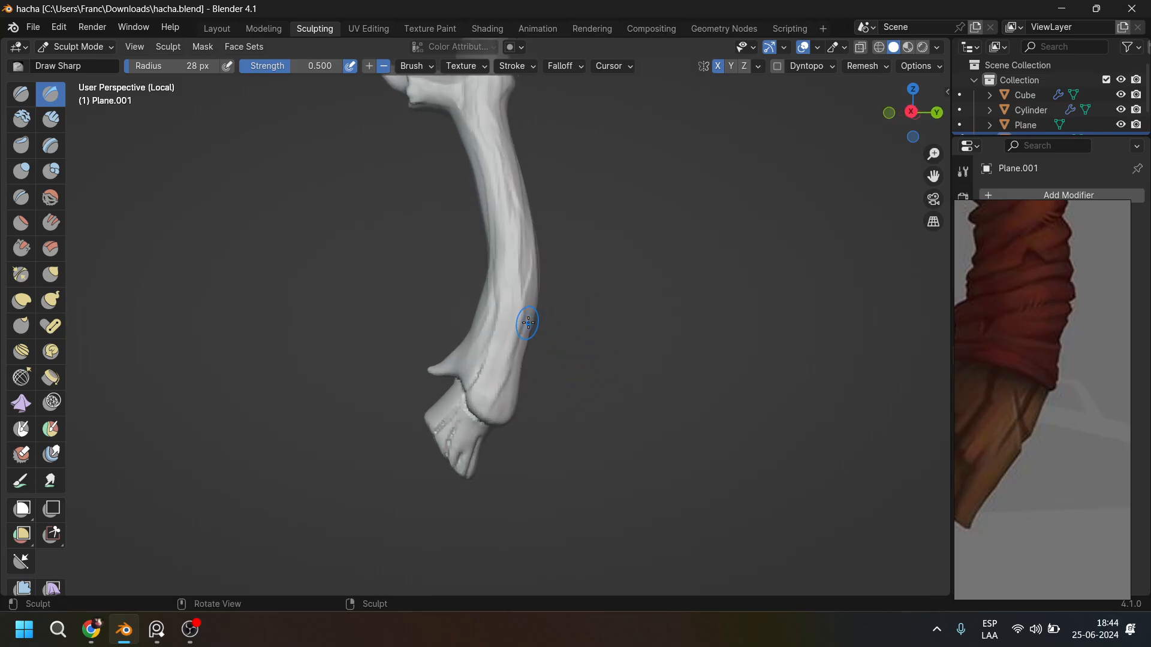
pyautogui.moveTo(543, 330)
pyautogui.mouseDown(button='middle')
pyautogui.moveTo(497, 328)
pyautogui.moveTo(548, 329)
pyautogui.mouseUp(button='middle')
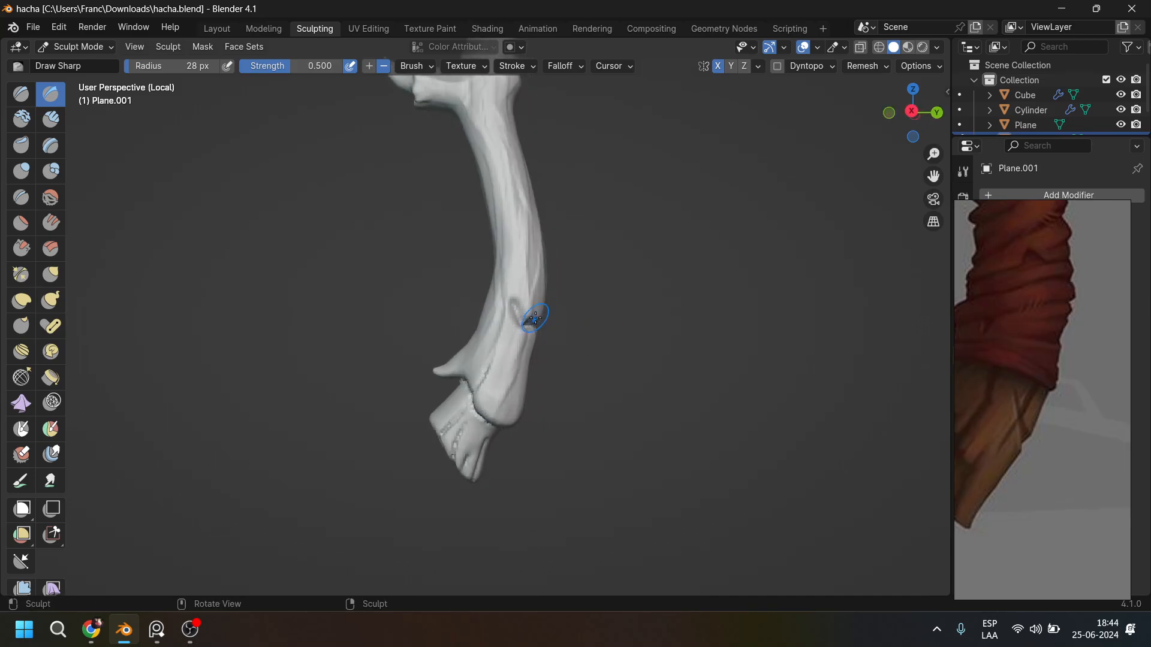
pyautogui.scroll(3, 562, 331)
pyautogui.moveTo(580, 287); pyautogui.dragTo(606, 122)
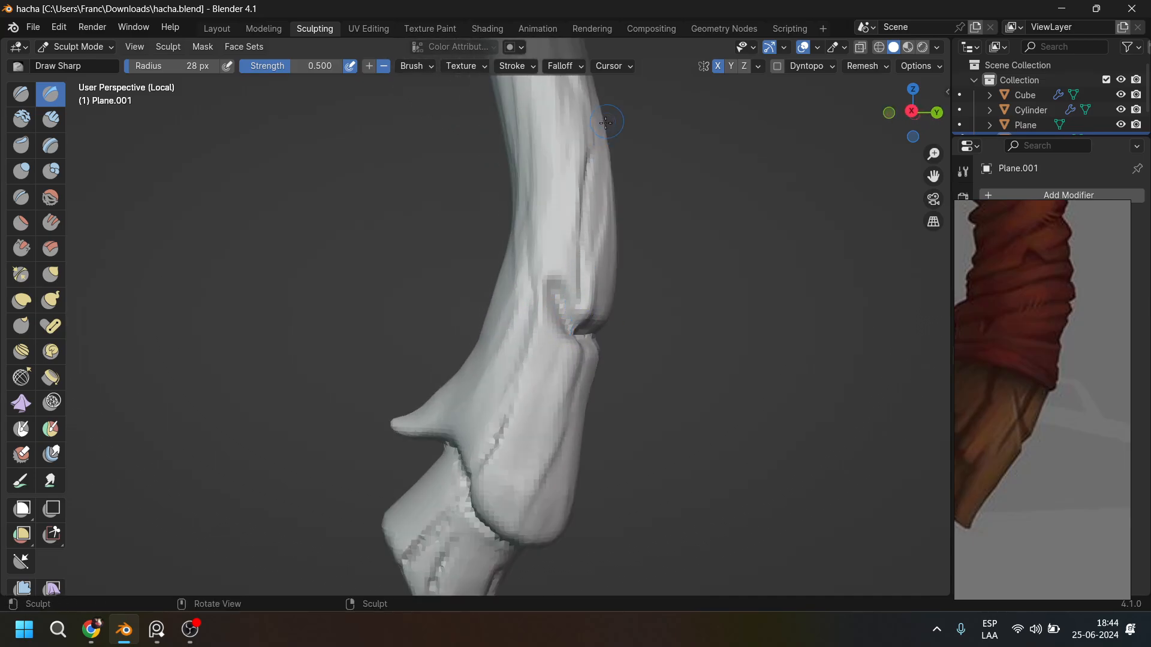
# Carve a crack from near the side notch down toward the lower ledge, checking the handle against the reference.
pyautogui.scroll(-3, 638, 281)
pyautogui.moveTo(509, 324); pyautogui.dragTo(488, 385)
pyautogui.moveTo(488, 385)
pyautogui.mouseDown(button='middle')
pyautogui.moveTo(582, 327)
pyautogui.moveTo(533, 365)
pyautogui.mouseUp(button='middle')
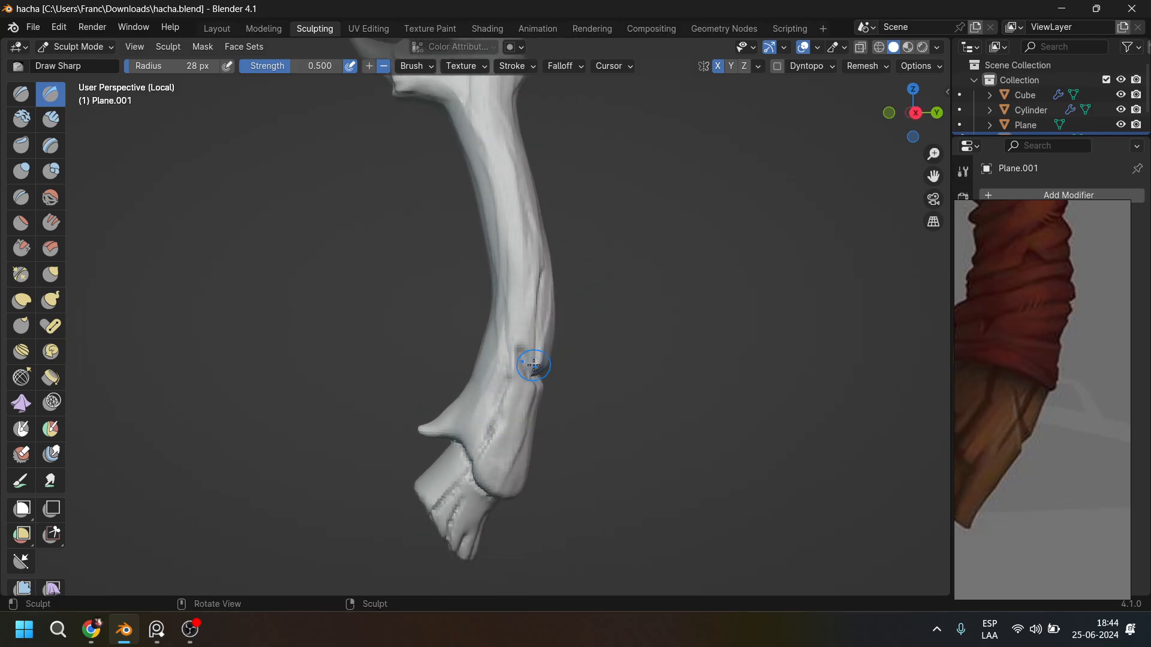
pyautogui.keyDown('shift'); pyautogui.moveTo(534, 285); pyautogui.dragTo(544, 372, button='middle'); pyautogui.keyUp('shift')
pyautogui.scroll(-5, 1028, 459)
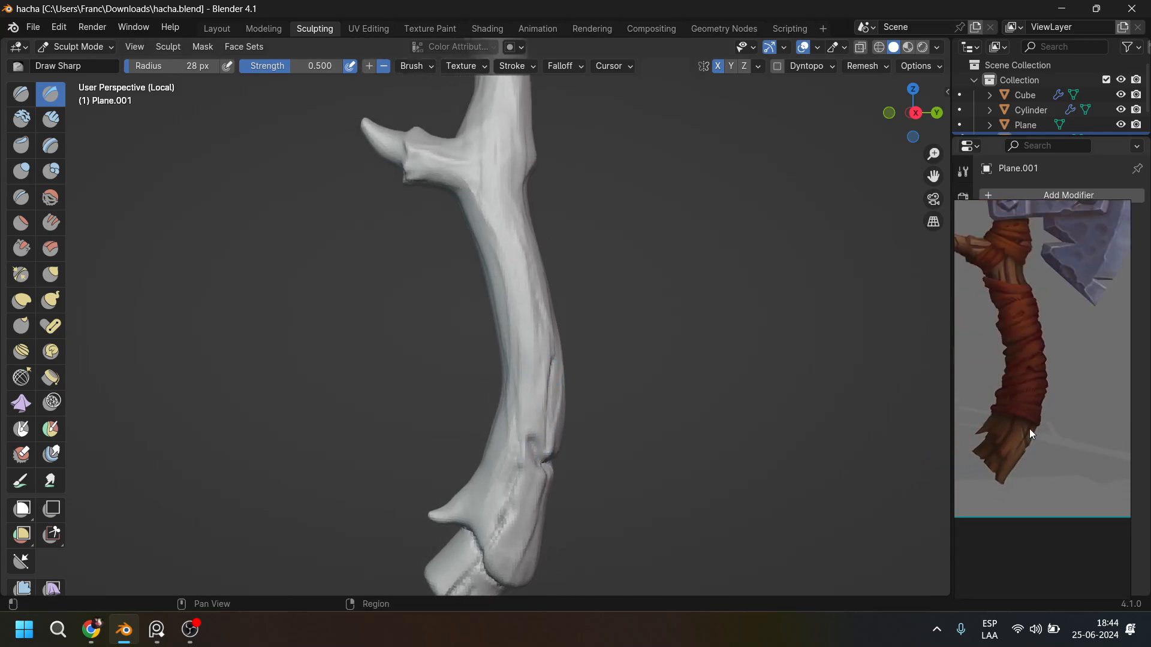
pyautogui.moveTo(1029, 429); pyautogui.dragTo(1040, 449, button='middle')
pyautogui.moveTo(659, 527); pyautogui.dragTo(641, 488, button='middle')
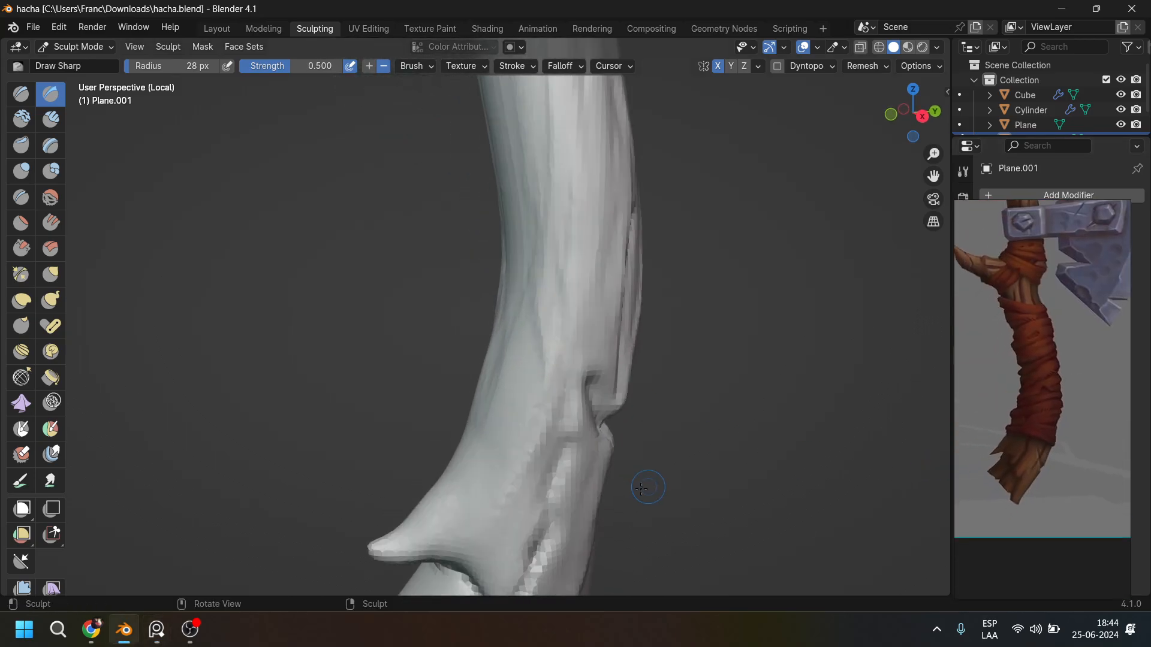
# Carve two slanted grain cracks above the lower splinter, running from its base and tip up into the handle.
pyautogui.moveTo(462, 556); pyautogui.dragTo(485, 543)
pyautogui.moveTo(501, 497); pyautogui.dragTo(524, 470)
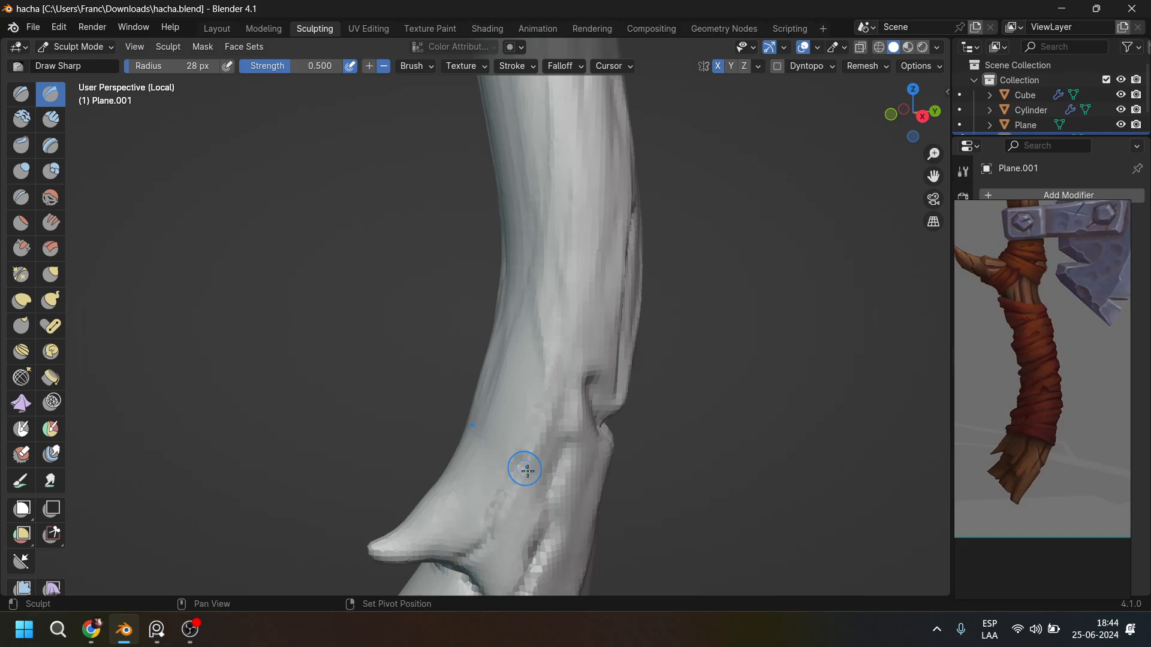
pyautogui.keyDown('shift'); pyautogui.moveTo(523, 470); pyautogui.dragTo(539, 347, button='middle'); pyautogui.keyUp('shift')
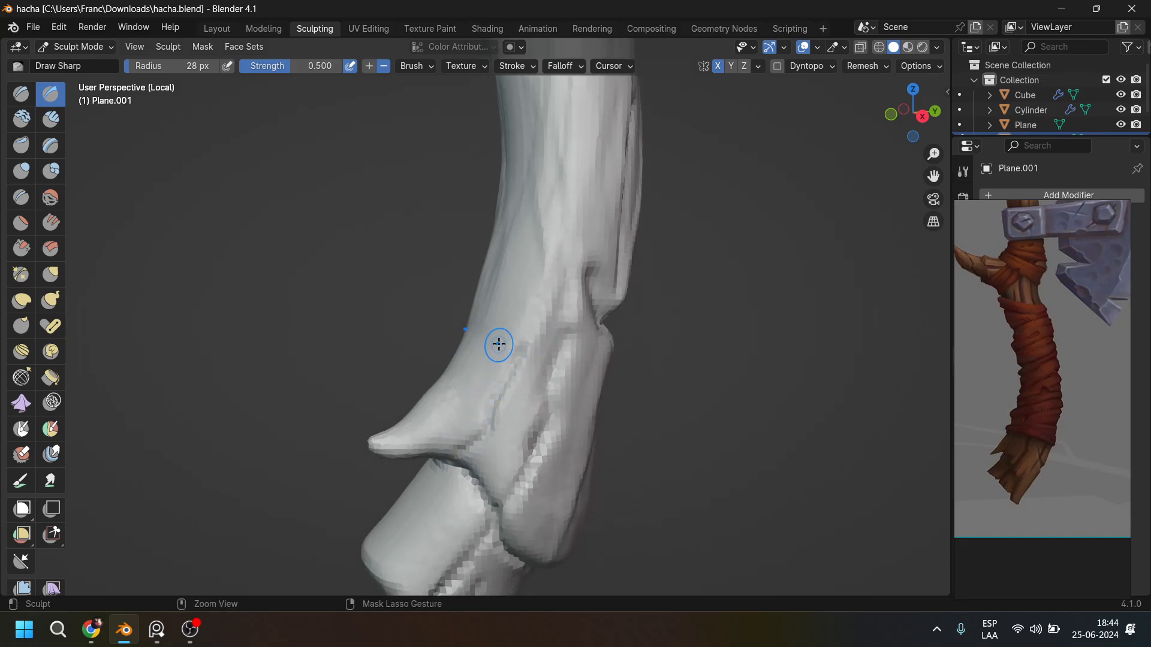
pyautogui.moveTo(499, 344); pyautogui.dragTo(500, 341)
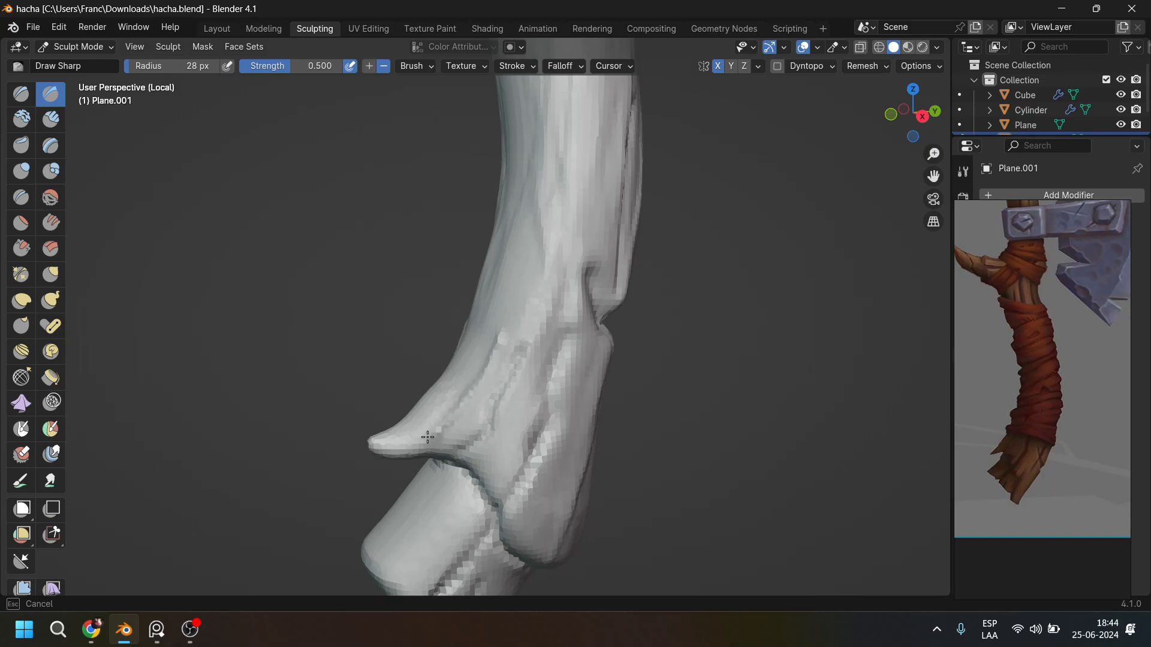
pyautogui.moveTo(378, 443); pyautogui.dragTo(378, 442)
pyautogui.moveTo(516, 414)
pyautogui.mouseDown(button='middle')
pyautogui.moveTo(532, 407)
pyautogui.moveTo(521, 364)
pyautogui.mouseUp(button='middle')
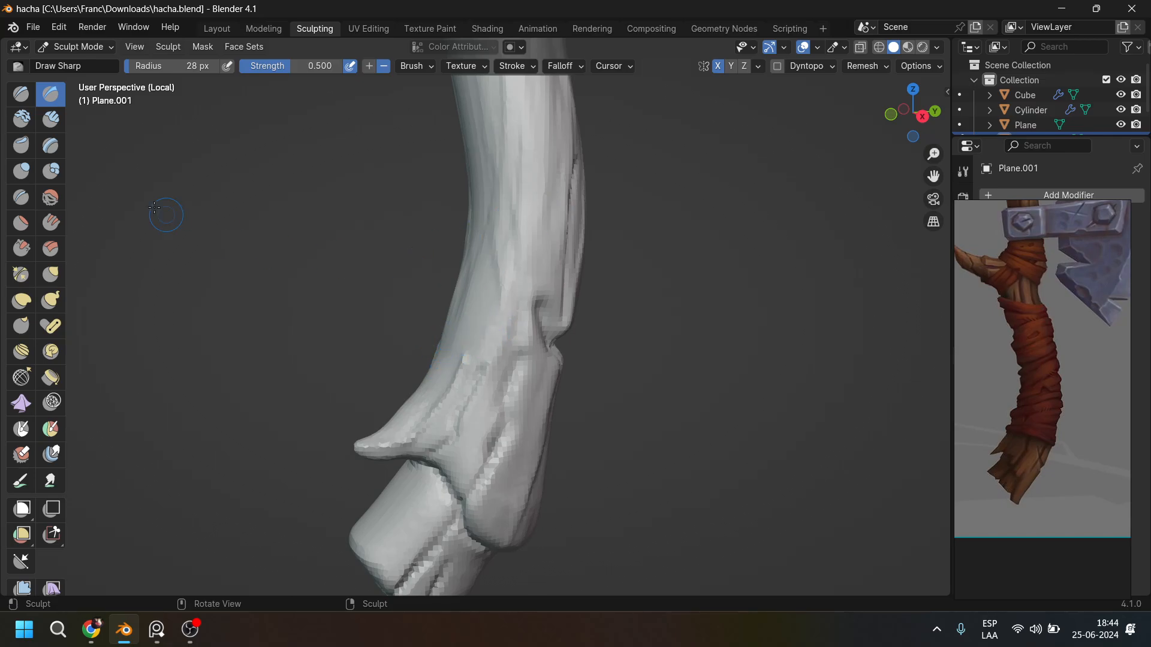
# Try to build up the handle's side above the splinter with Clay Strips at 58 px, and undo the strokes.
pyautogui.click(52, 119)
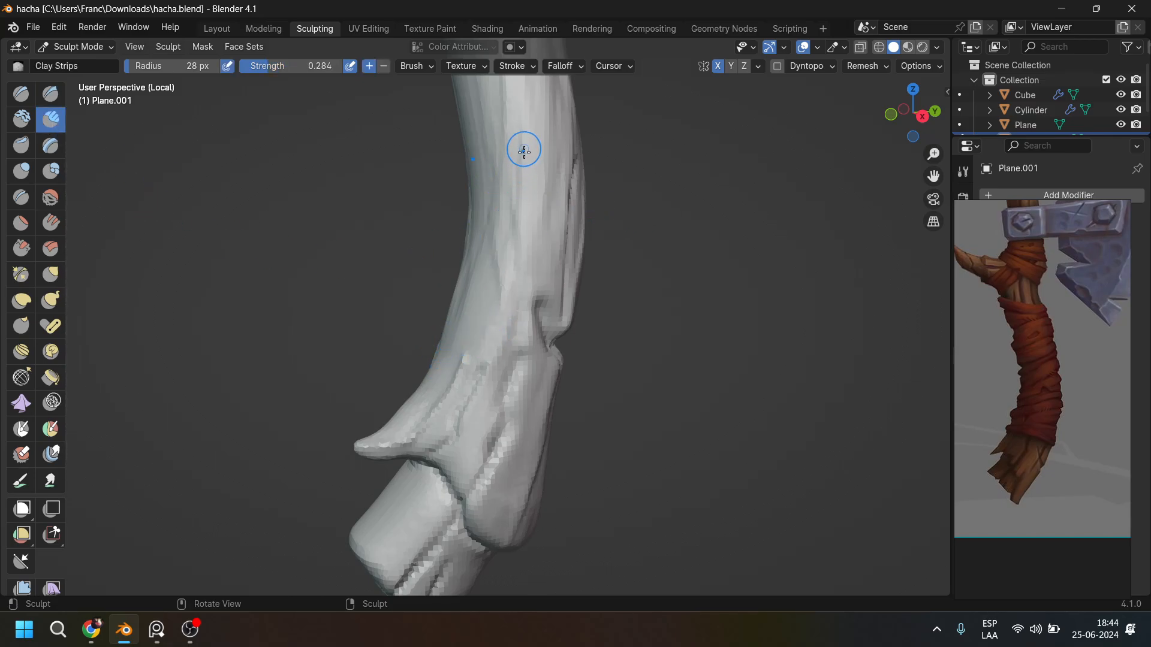
pyautogui.press('f')
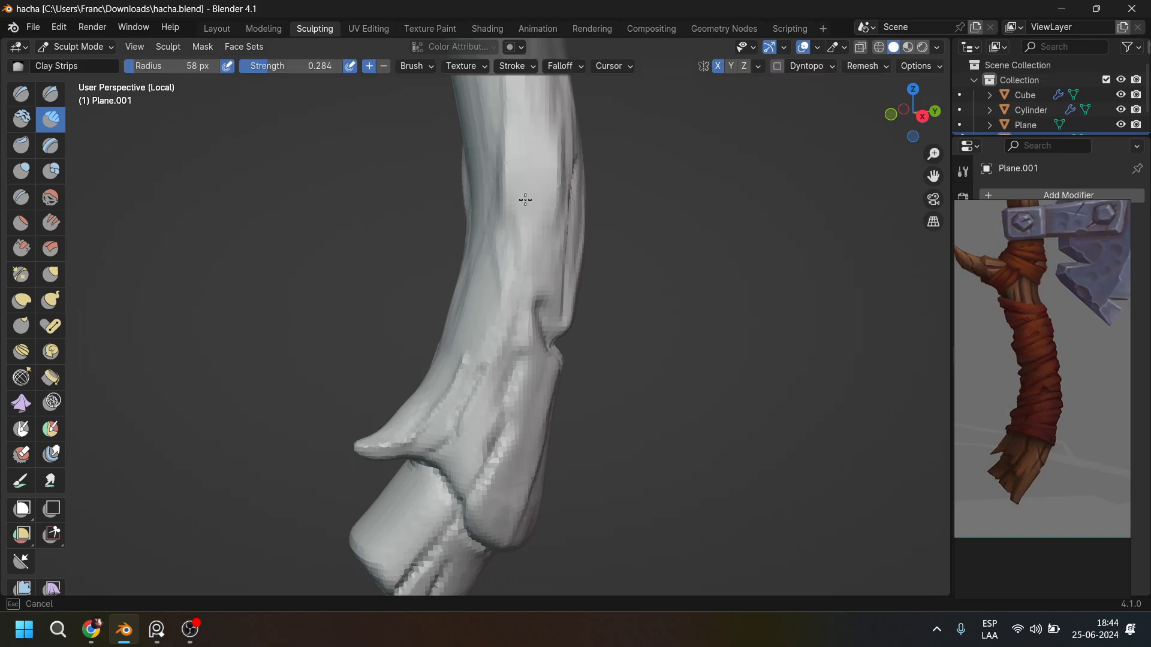
pyautogui.click(523, 195)
pyautogui.moveTo(524, 195); pyautogui.dragTo(556, 192, button='middle')
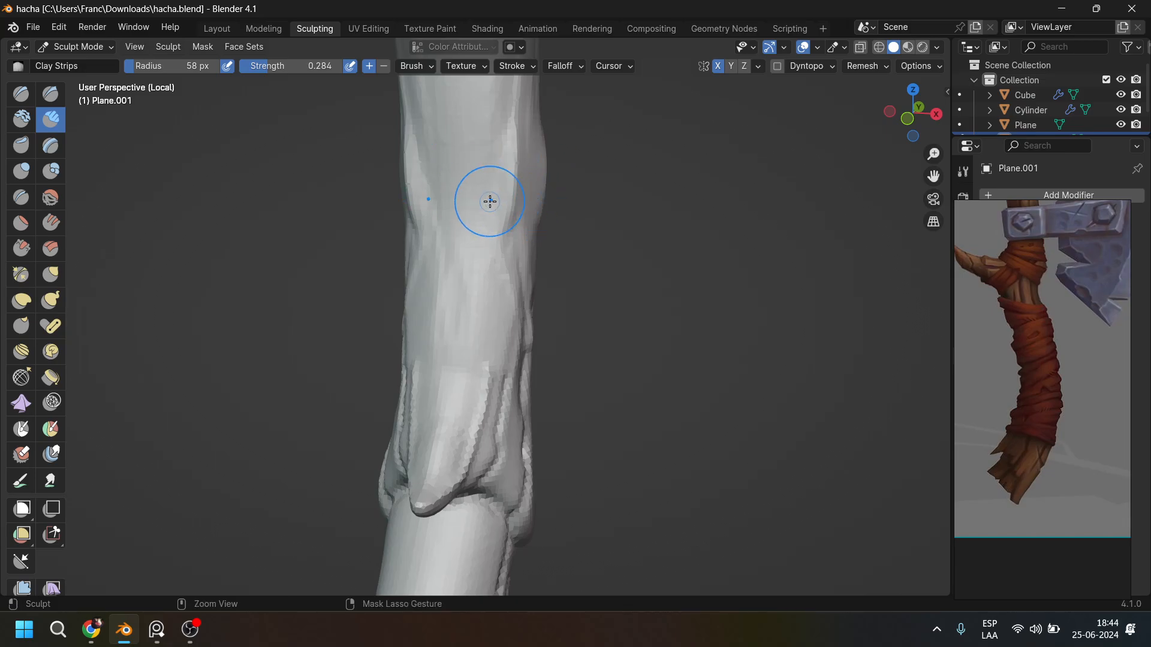
pyautogui.hotkey('ctrl', 'z')
pyautogui.hotkey('ctrl', 'z')
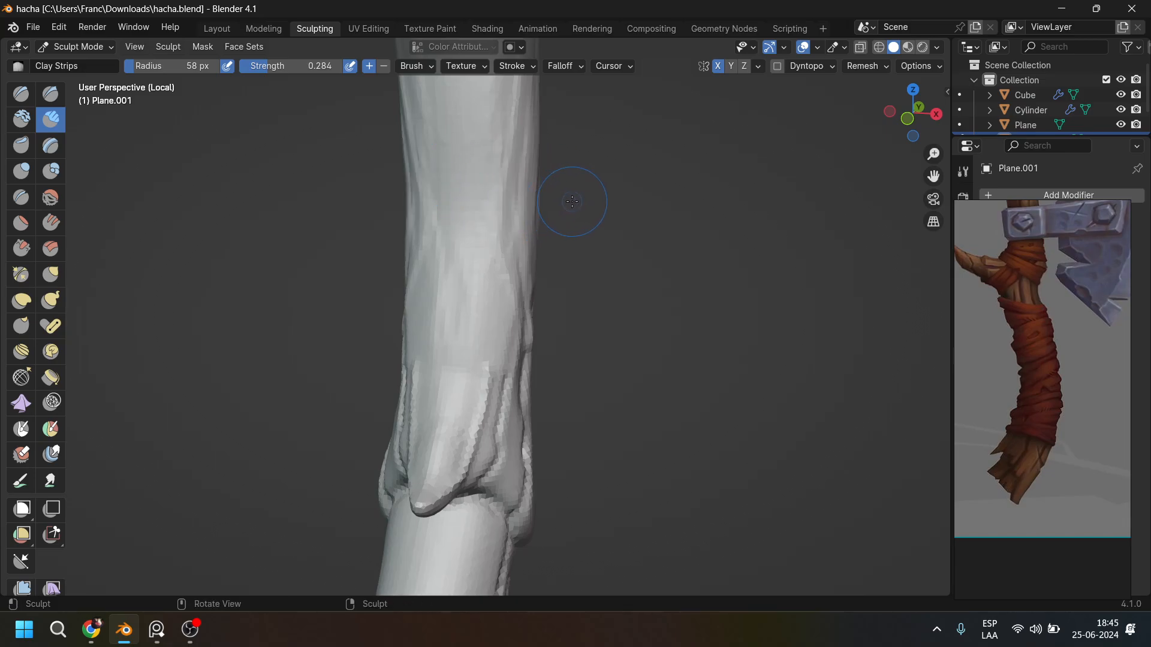
pyautogui.moveTo(572, 201); pyautogui.dragTo(512, 193, button='middle')
pyautogui.moveTo(518, 157)
pyautogui.mouseDown()
pyautogui.moveTo(519, 147)
pyautogui.moveTo(518, 207)
pyautogui.moveTo(506, 182)
pyautogui.moveTo(530, 205)
pyautogui.mouseUp()
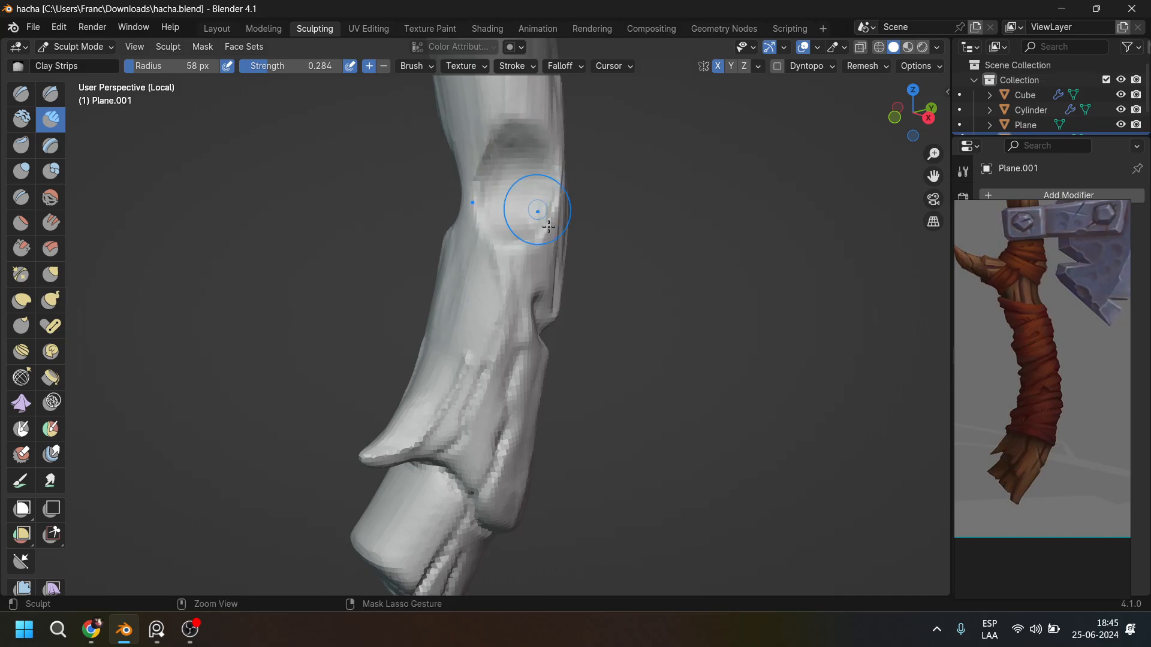
pyautogui.moveTo(529, 206)
pyautogui.mouseDown(button='middle')
pyautogui.moveTo(537, 245)
pyautogui.moveTo(487, 244)
pyautogui.moveTo(624, 261)
pyautogui.mouseUp(button='middle')
pyautogui.hotkey('ctrl', 'z')
pyautogui.scroll(-3, 563, 269)
pyautogui.scroll(4, 583, 314)
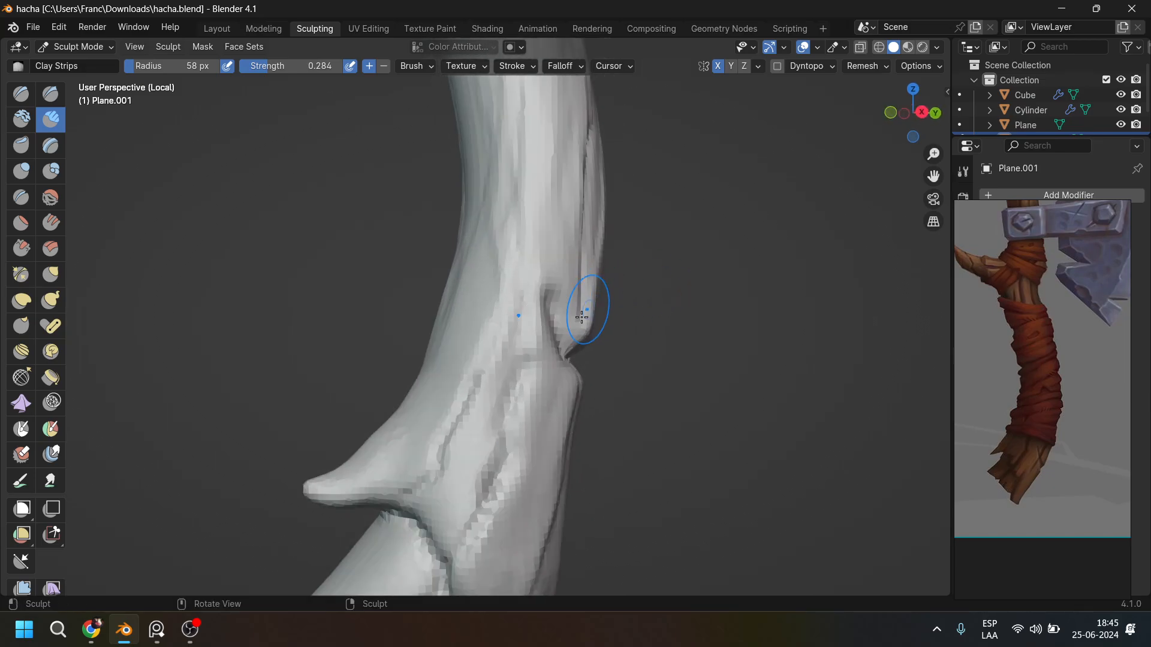
# Carve a crack along the side of the lower splinter out to its tip with Draw Sharp at 29 px.
pyautogui.keyDown('shift'); pyautogui.moveTo(583, 313); pyautogui.dragTo(560, 406, button='middle'); pyautogui.keyUp('shift')
pyautogui.click(50, 93)
pyautogui.moveTo(480, 359)
pyautogui.mouseDown(button='middle')
pyautogui.moveTo(501, 380)
pyautogui.moveTo(513, 342)
pyautogui.mouseUp(button='middle')
pyautogui.scroll(-2, 454, 406)
pyautogui.scroll(6, 463, 389)
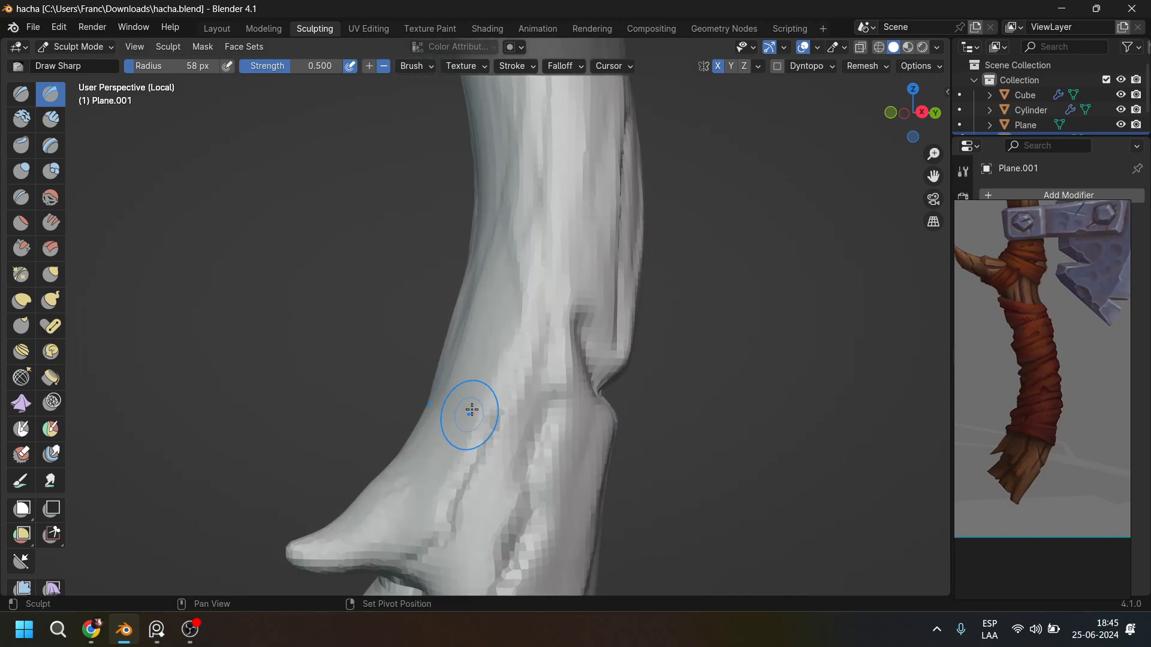
pyautogui.keyDown('shift'); pyautogui.moveTo(468, 412); pyautogui.dragTo(510, 340, button='middle'); pyautogui.keyUp('shift')
pyautogui.press('f')
pyautogui.click(503, 408)
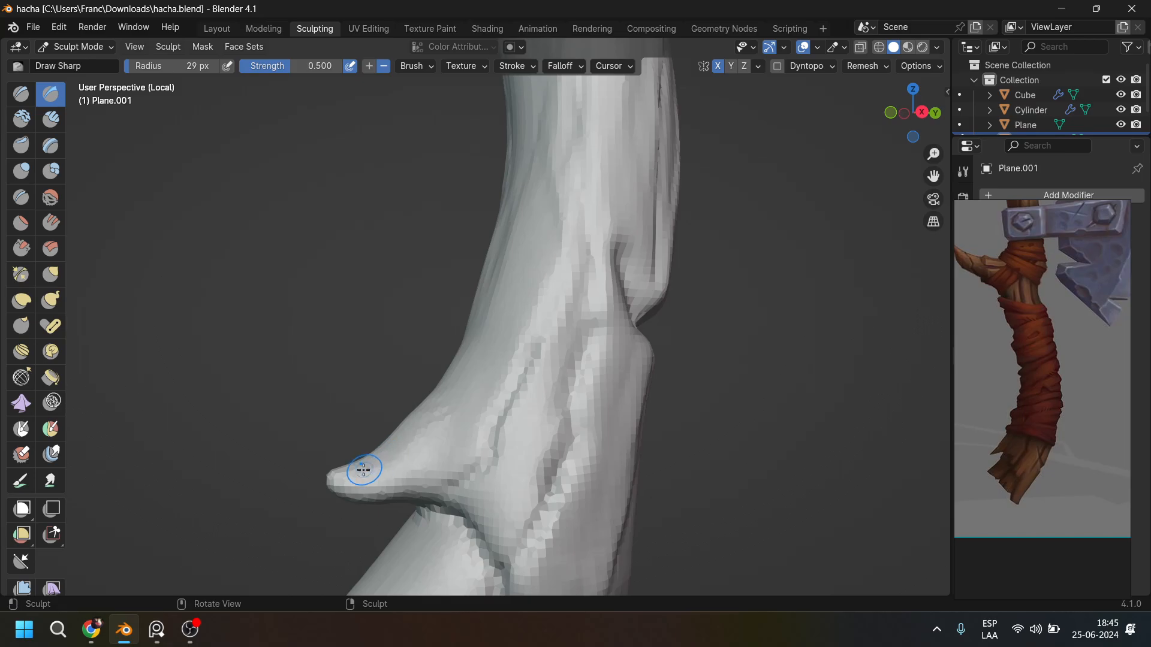
pyautogui.moveTo(359, 480)
pyautogui.mouseDown()
pyautogui.moveTo(442, 468)
pyautogui.moveTo(509, 375)
pyautogui.moveTo(498, 401)
pyautogui.mouseUp()
pyautogui.hotkey('ctrl', 'z')
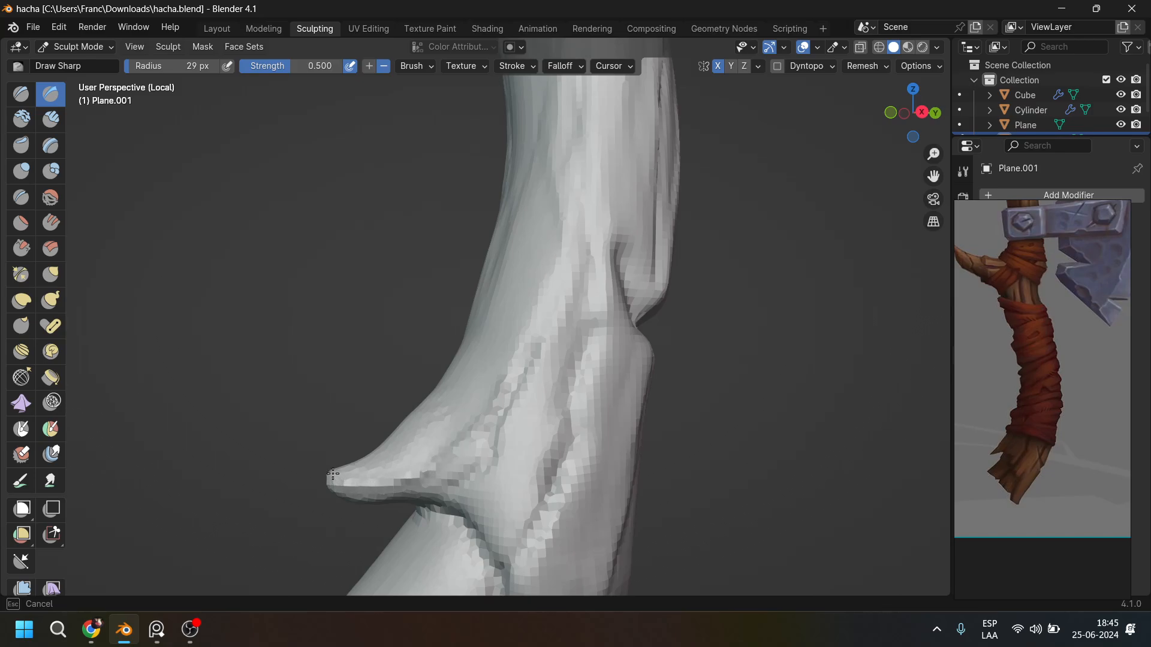
pyautogui.moveTo(332, 474); pyautogui.dragTo(333, 474)
# Carve two long wavy cracks down the handle's side from the base of the side branch.
pyautogui.scroll(-5, 367, 471)
pyautogui.keyDown('shift'); pyautogui.moveTo(531, 354); pyautogui.dragTo(519, 429, button='middle'); pyautogui.keyUp('shift')
pyautogui.scroll(5, 534, 398)
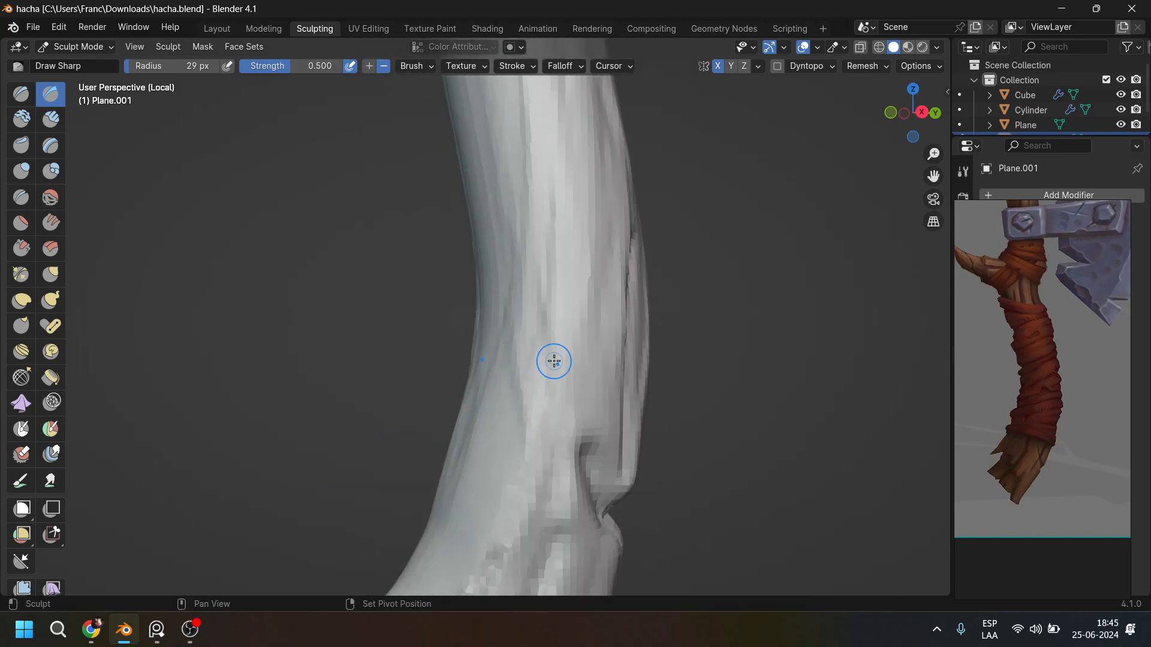
pyautogui.keyDown('shift'); pyautogui.moveTo(554, 362); pyautogui.dragTo(528, 421, button='middle'); pyautogui.keyUp('shift')
pyautogui.scroll(-3, 652, 240)
pyautogui.keyDown('shift'); pyautogui.moveTo(652, 236); pyautogui.dragTo(673, 424, button='middle'); pyautogui.keyUp('shift')
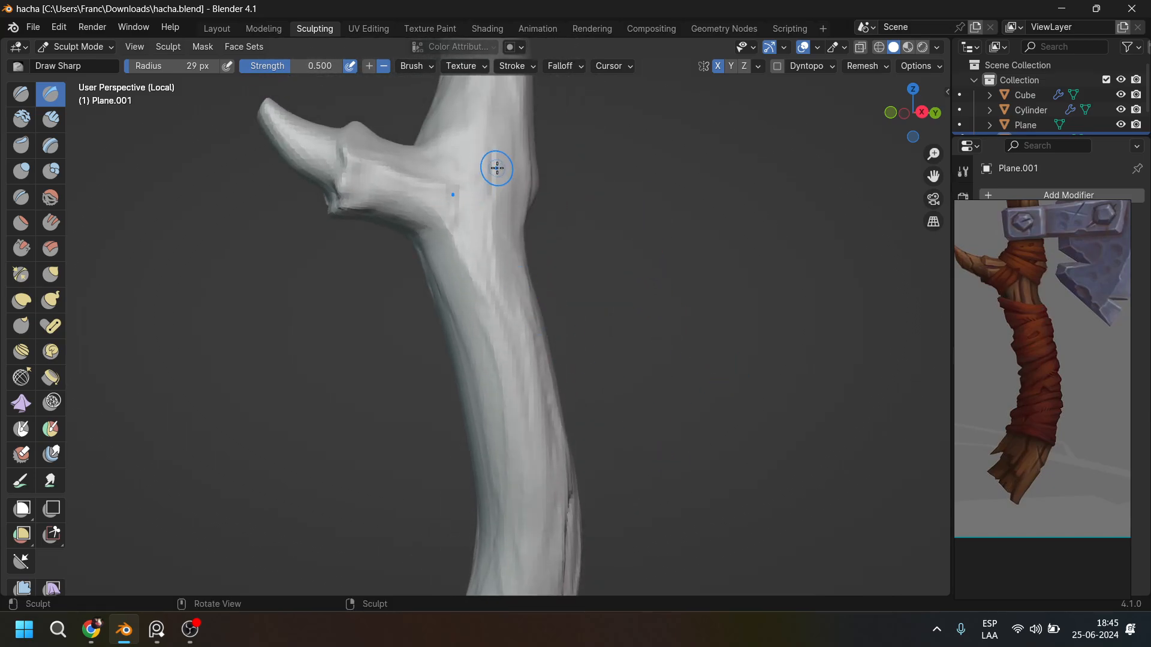
pyautogui.moveTo(497, 168)
pyautogui.mouseDown()
pyautogui.moveTo(489, 201)
pyautogui.moveTo(533, 423)
pyautogui.mouseUp()
pyautogui.moveTo(448, 235)
pyautogui.mouseDown()
pyautogui.moveTo(491, 319)
pyautogui.moveTo(511, 415)
pyautogui.mouseUp()
pyautogui.scroll(-3, 499, 396)
# Carve a sharp lengthwise crack into the knot on the handle opposite the side branch.
pyautogui.moveTo(498, 395); pyautogui.dragTo(447, 394, button='middle')
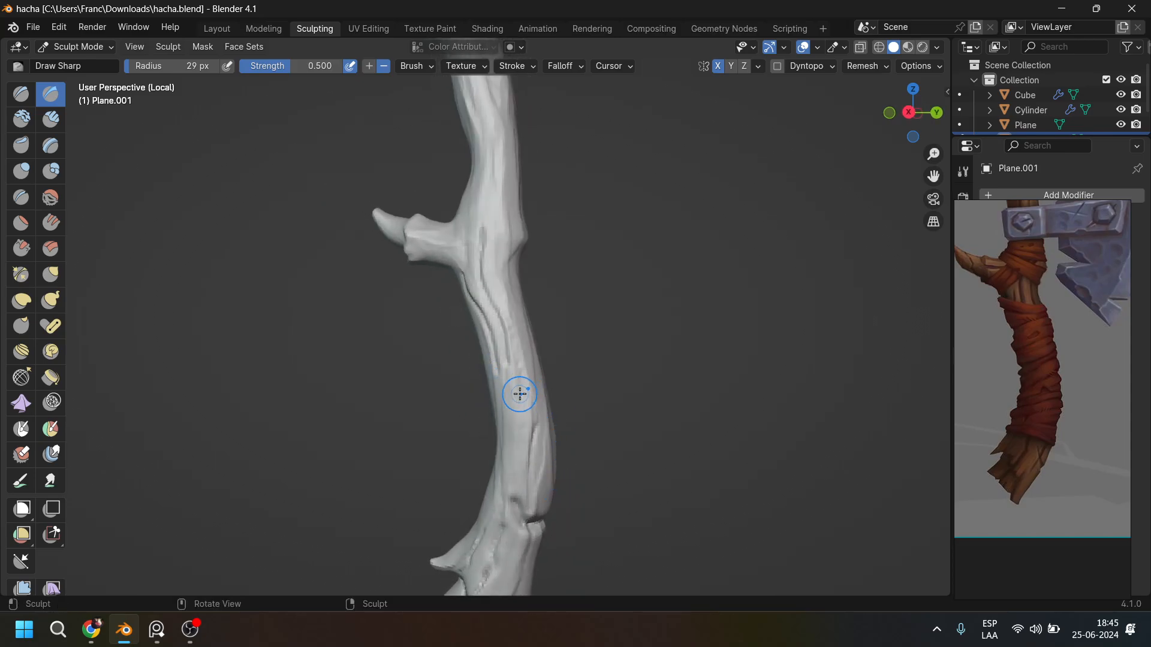
pyautogui.scroll(4, 520, 394)
pyautogui.keyDown('shift'); pyautogui.moveTo(550, 455); pyautogui.dragTo(547, 354, button='middle'); pyautogui.keyUp('shift')
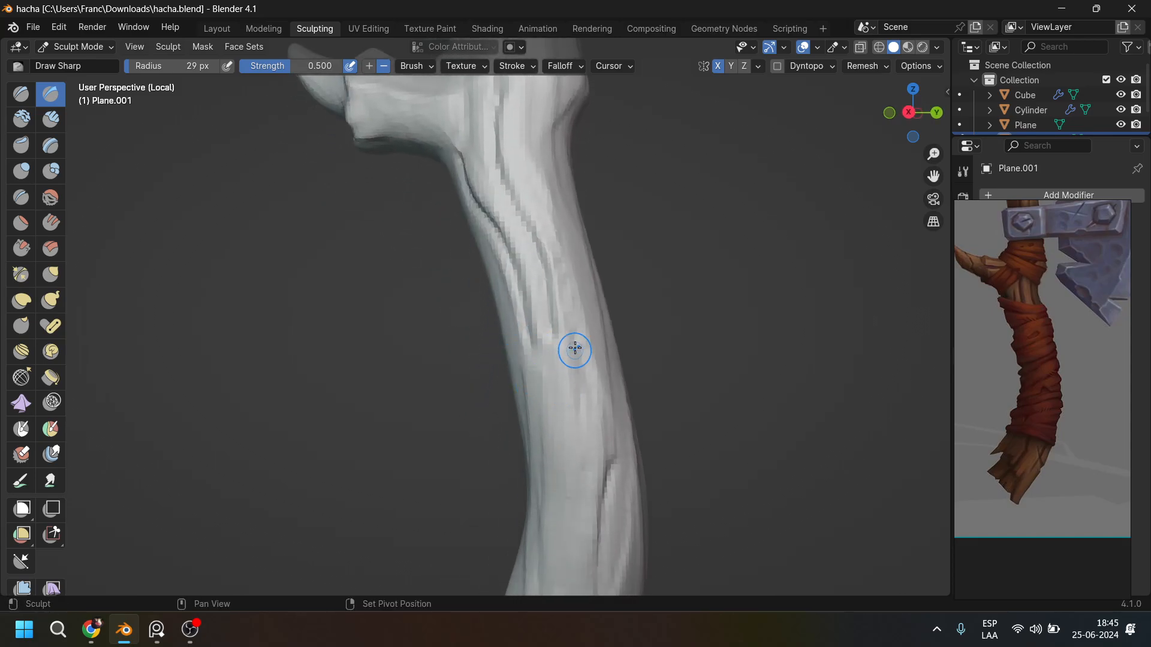
pyautogui.keyDown('shift'); pyautogui.moveTo(623, 204); pyautogui.dragTo(570, 282, button='middle'); pyautogui.keyUp('shift')
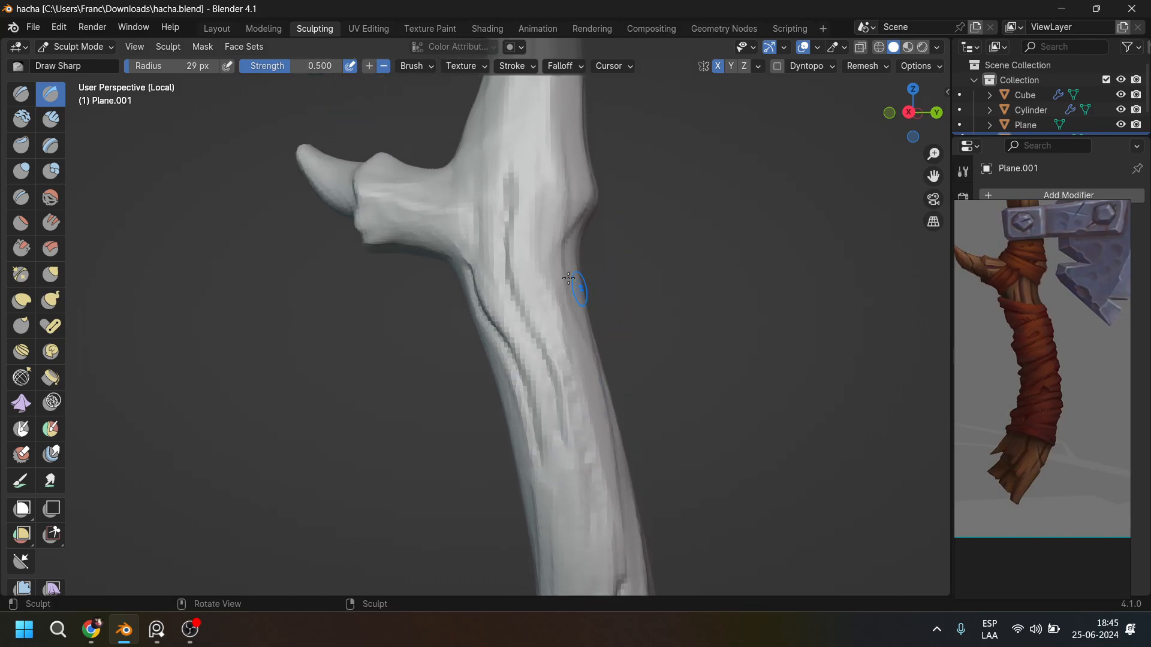
pyautogui.keyDown('shift'); pyautogui.moveTo(606, 167); pyautogui.dragTo(606, 390, button='middle'); pyautogui.keyUp('shift')
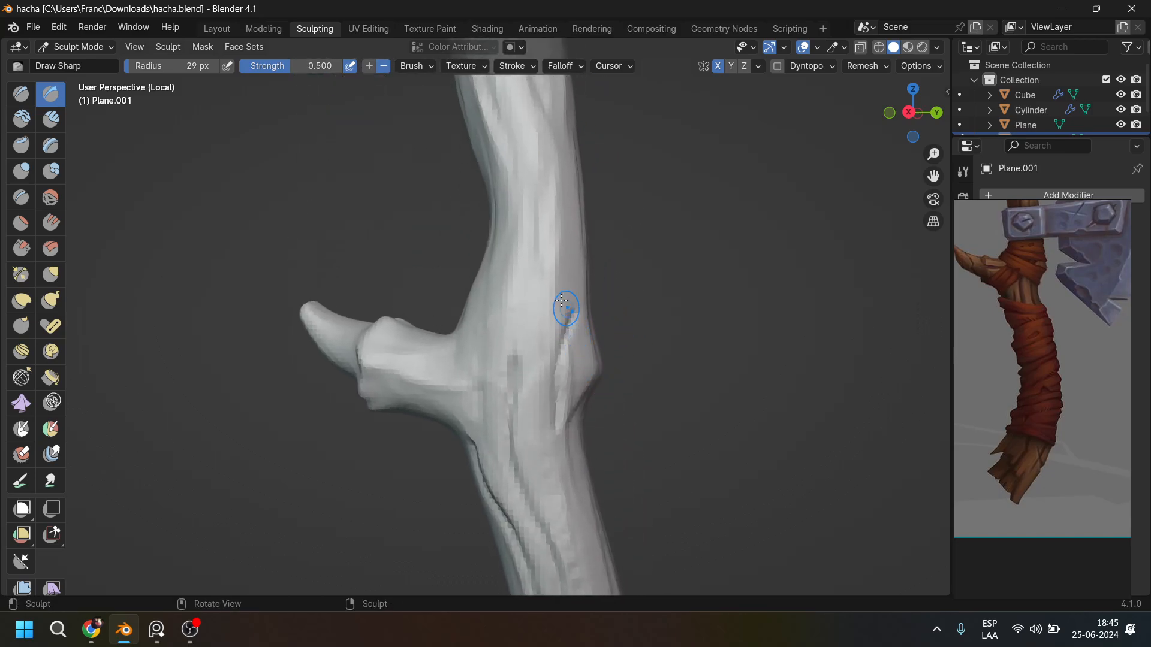
# Sharpen the seam where the side branch's bare tip meets the broken bark collar.
pyautogui.scroll(6, 345, 416)
pyautogui.moveTo(372, 419); pyautogui.dragTo(472, 419, button='middle')
pyautogui.scroll(-4, 359, 407)
pyautogui.moveTo(319, 327)
pyautogui.mouseDown()
pyautogui.moveTo(333, 362)
pyautogui.moveTo(300, 450)
pyautogui.mouseUp()
pyautogui.moveTo(300, 450); pyautogui.dragTo(321, 437, button='middle')
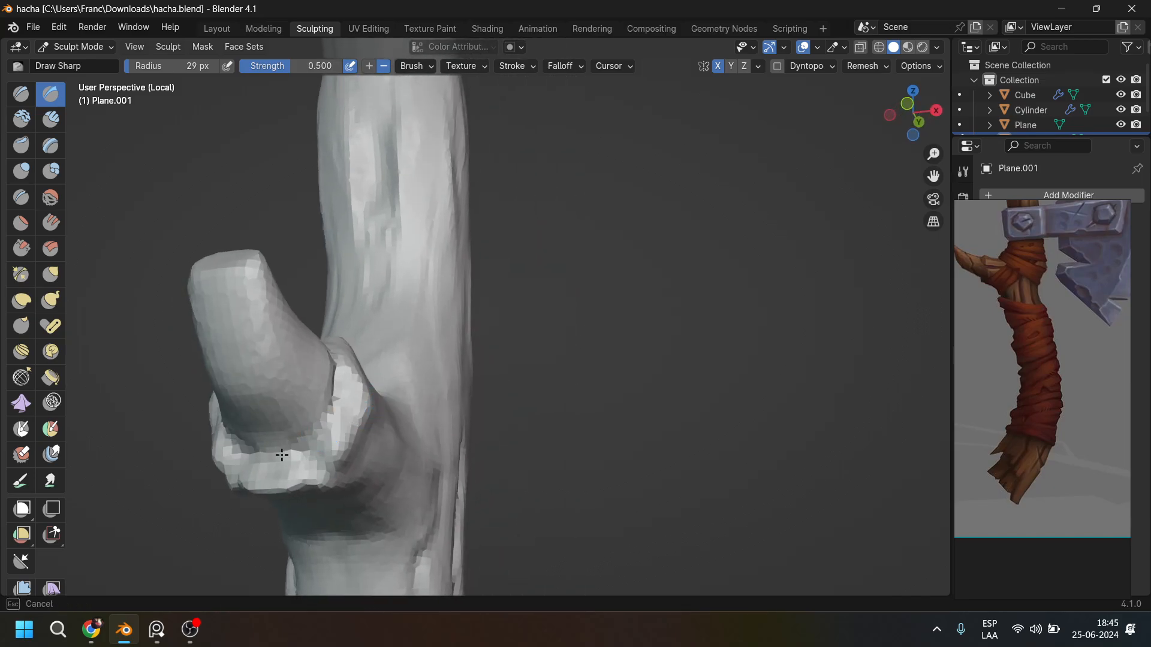
pyautogui.moveTo(348, 309); pyautogui.dragTo(319, 393, button='middle')
pyautogui.moveTo(301, 390)
pyautogui.mouseDown()
pyautogui.moveTo(279, 330)
pyautogui.moveTo(320, 411)
pyautogui.mouseUp()
pyautogui.moveTo(319, 411)
pyautogui.mouseDown(button='middle')
pyautogui.moveTo(699, 358)
pyautogui.moveTo(534, 298)
pyautogui.moveTo(539, 276)
pyautogui.moveTo(598, 302)
pyautogui.moveTo(586, 352)
pyautogui.mouseUp(button='middle')
# Carve a lengthwise crack in the side branch's bark from the broken collar toward the handle.
pyautogui.scroll(-2, 584, 296)
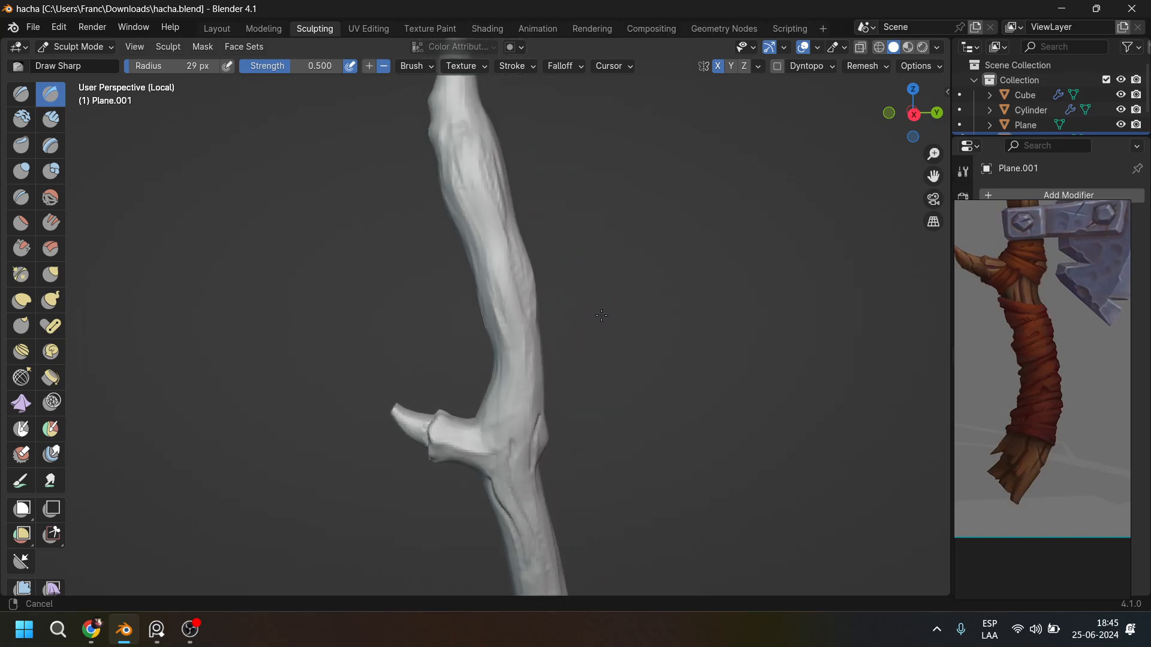
pyautogui.scroll(4, 510, 391)
pyautogui.keyDown('shift'); pyautogui.moveTo(508, 391); pyautogui.dragTo(584, 235, button='middle'); pyautogui.keyUp('shift')
pyautogui.moveTo(624, 185); pyautogui.dragTo(467, 375, button='middle')
pyautogui.moveTo(467, 375); pyautogui.dragTo(558, 413)
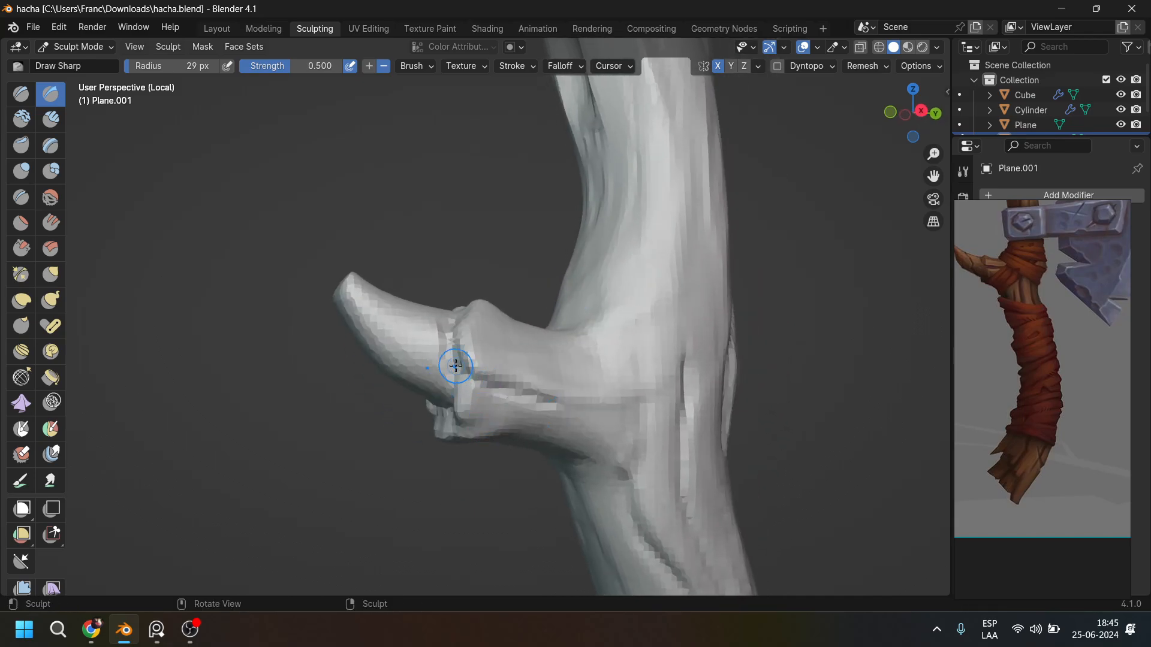
pyautogui.moveTo(455, 366); pyautogui.dragTo(600, 413)
pyautogui.scroll(-3, 587, 371)
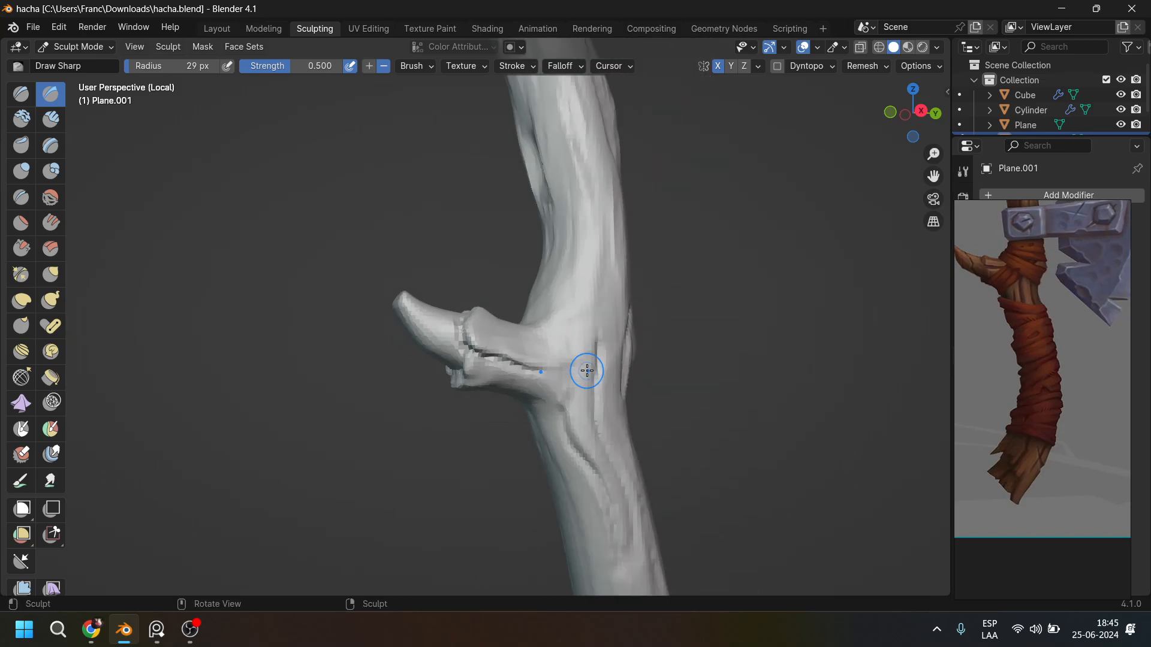
# Deepen the lengthwise crack in the side branch's bark where it runs toward the handle.
pyautogui.moveTo(617, 327); pyautogui.dragTo(583, 341, button='middle')
pyautogui.scroll(-2, 580, 339)
pyautogui.scroll(2, 540, 356)
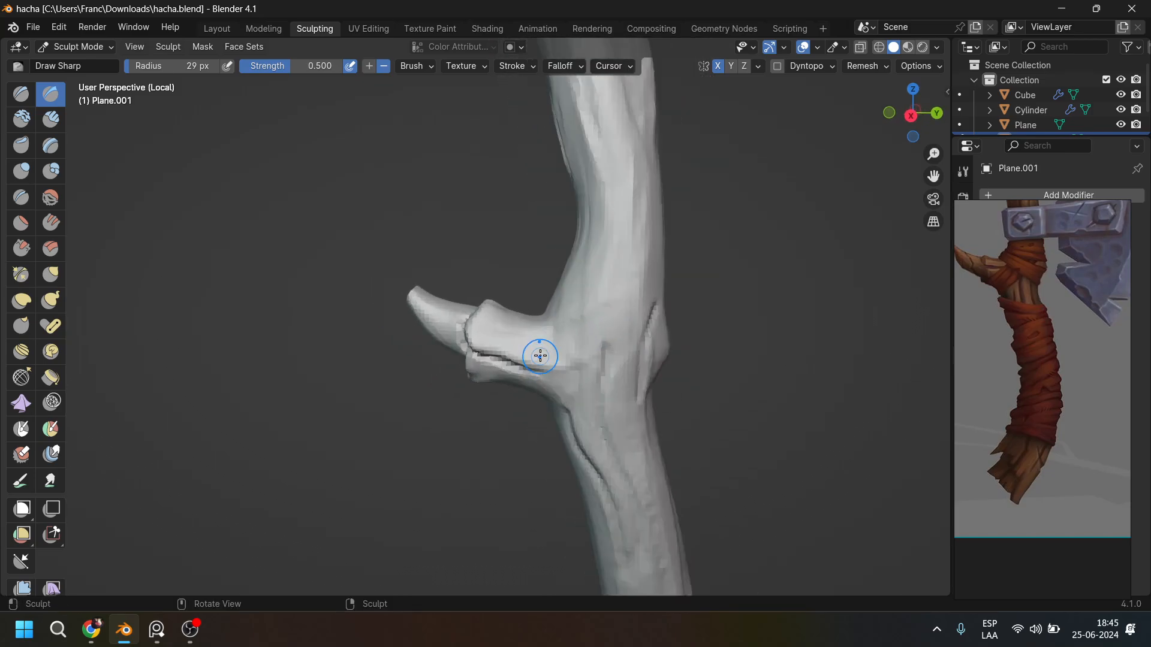
pyautogui.scroll(2, 540, 356)
pyautogui.moveTo(580, 392); pyautogui.dragTo(558, 386)
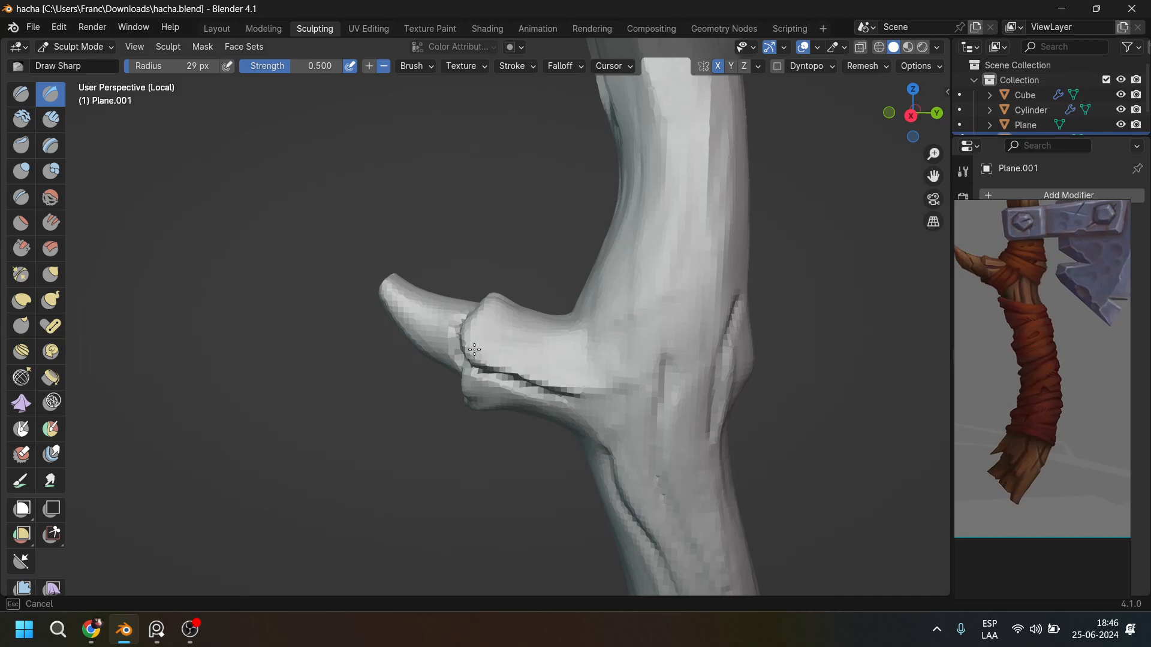
# Raise the rim of the side branch's broken bark collar and undo the stroke drawn up the handle above it.
pyautogui.moveTo(485, 300)
pyautogui.mouseDown(button='middle')
pyautogui.moveTo(547, 351)
pyautogui.moveTo(464, 319)
pyautogui.mouseUp(button='middle')
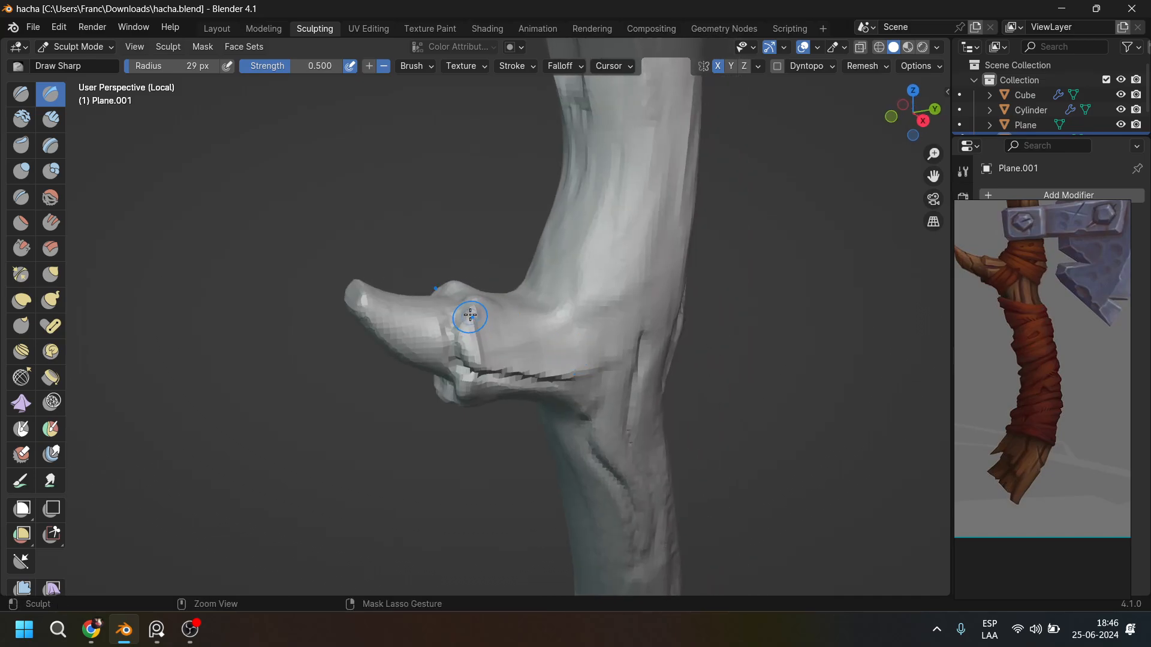
pyautogui.keyDown('ctrl'); pyautogui.moveTo(483, 302); pyautogui.dragTo(477, 298); pyautogui.keyUp('ctrl')
pyautogui.moveTo(477, 298)
pyautogui.keyDown('ctrl'); pyautogui.mouseDown()
pyautogui.moveTo(521, 305)
pyautogui.moveTo(566, 295)
pyautogui.moveTo(607, 148)
pyautogui.mouseUp(); pyautogui.keyUp('ctrl')
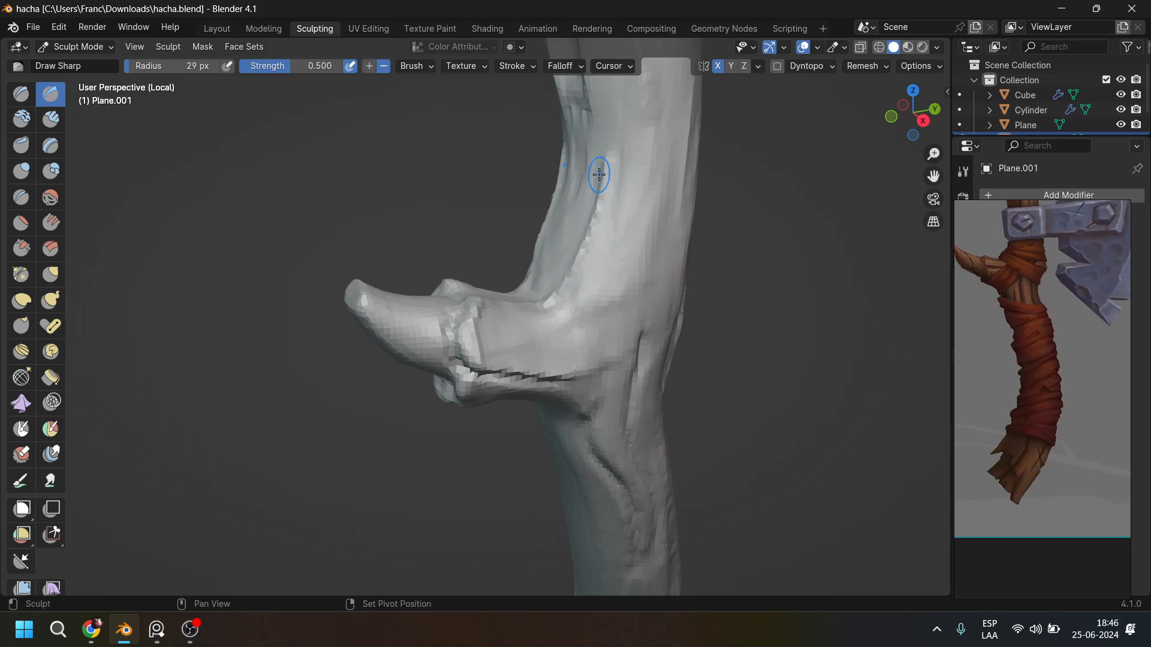
pyautogui.hotkey('ctrl', 'z')
# Carve a sharp horizontal crack across the upper handle above the side branch with Draw Sharp, following the axe reference.
pyautogui.scroll(-4, 636, 248)
pyautogui.scroll(-3, 1058, 365)
pyautogui.moveTo(1045, 304); pyautogui.dragTo(1045, 344, button='middle')
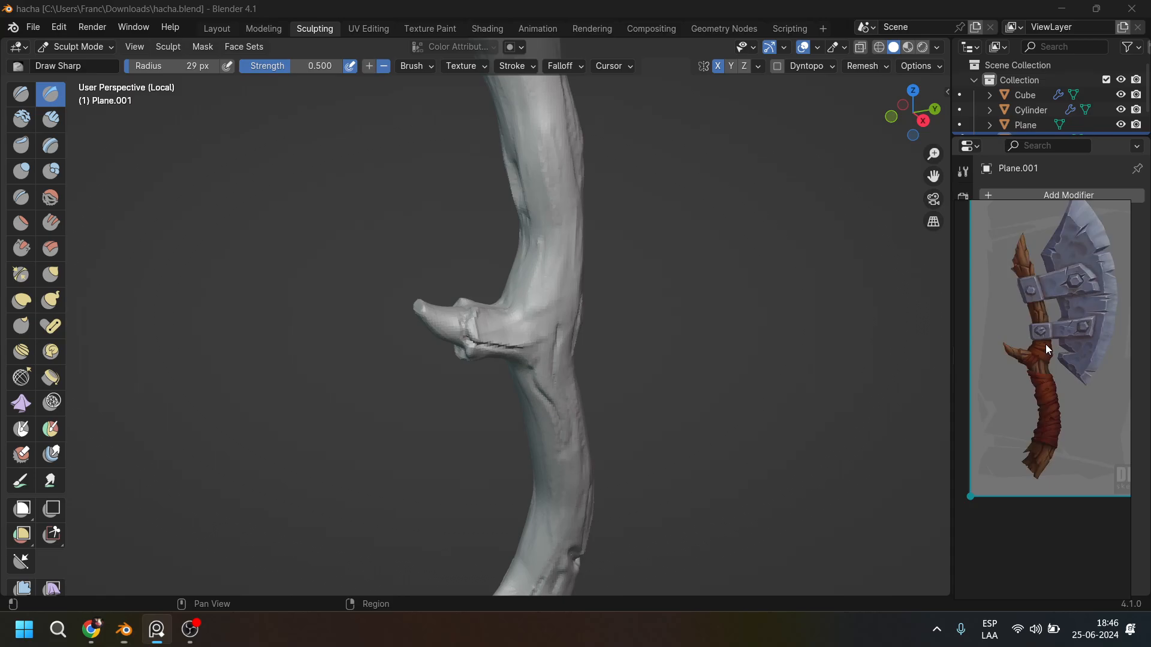
pyautogui.scroll(3, 1046, 344)
pyautogui.moveTo(671, 193); pyautogui.dragTo(580, 347, button='middle')
pyautogui.moveTo(583, 378)
pyautogui.mouseDown()
pyautogui.moveTo(574, 342)
pyautogui.moveTo(558, 385)
pyautogui.mouseUp()
pyautogui.scroll(3, 550, 359)
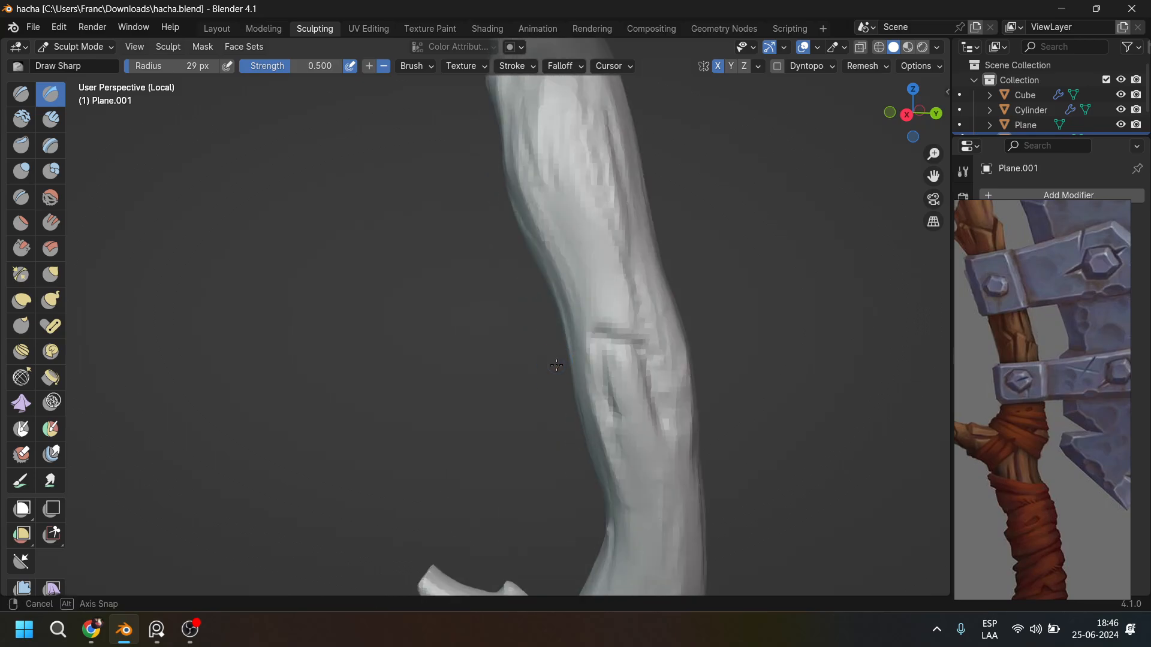
pyautogui.moveTo(558, 350); pyautogui.dragTo(597, 341, button='middle')
pyautogui.moveTo(600, 341); pyautogui.dragTo(576, 334)
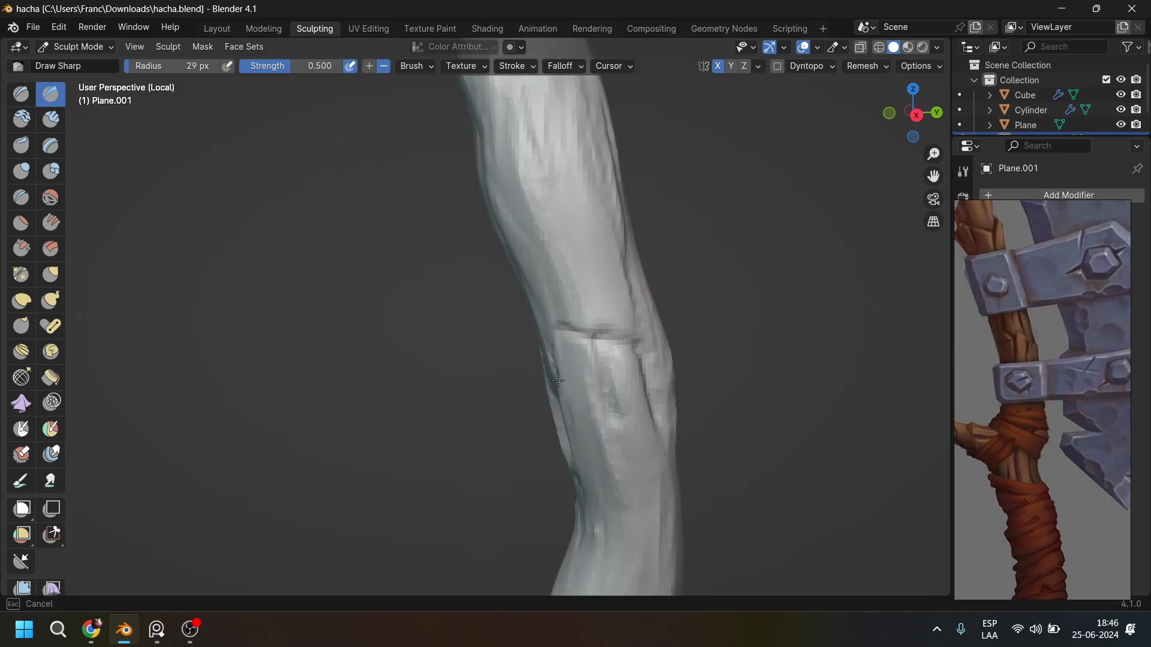
# Carve jagged vertical splits below the horizontal crack and carry the broken bark edge around the handle.
pyautogui.moveTo(557, 381)
pyautogui.mouseDown()
pyautogui.moveTo(537, 328)
pyautogui.moveTo(623, 335)
pyautogui.moveTo(570, 335)
pyautogui.moveTo(599, 341)
pyautogui.moveTo(574, 347)
pyautogui.moveTo(629, 459)
pyautogui.mouseUp()
pyautogui.moveTo(621, 408)
pyautogui.mouseDown()
pyautogui.moveTo(611, 349)
pyautogui.moveTo(642, 387)
pyautogui.mouseUp()
pyautogui.moveTo(587, 381); pyautogui.dragTo(666, 380, button='middle')
pyautogui.moveTo(678, 416); pyautogui.dragTo(673, 428)
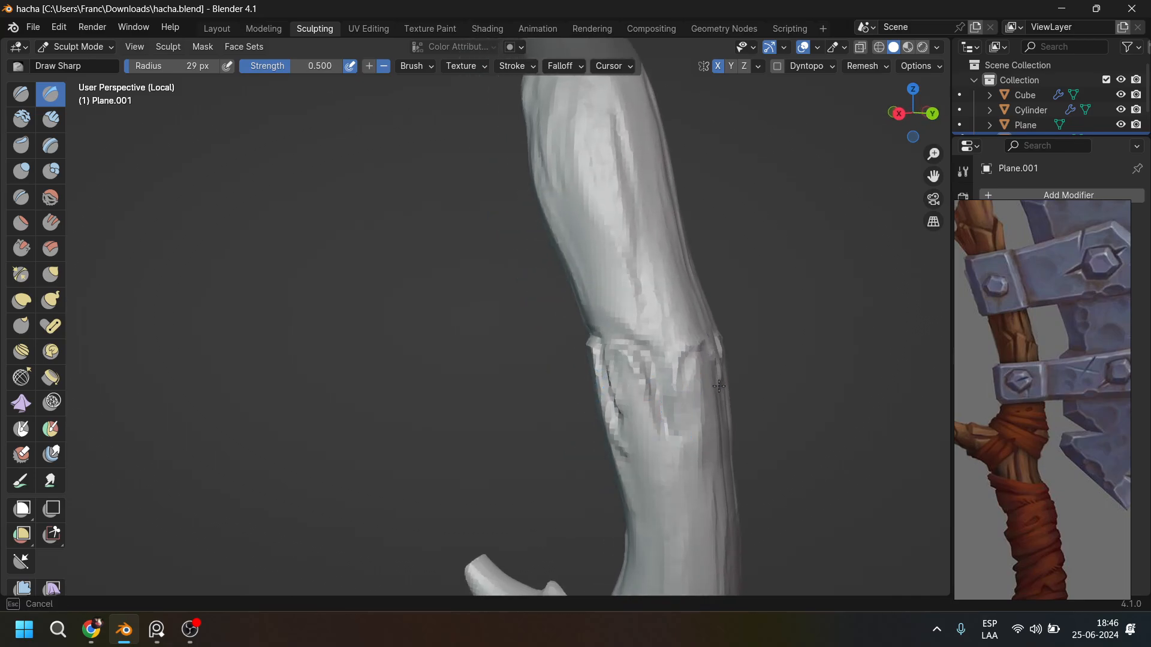
pyautogui.moveTo(718, 386); pyautogui.dragTo(718, 387)
pyautogui.moveTo(719, 387); pyautogui.dragTo(716, 406, button='middle')
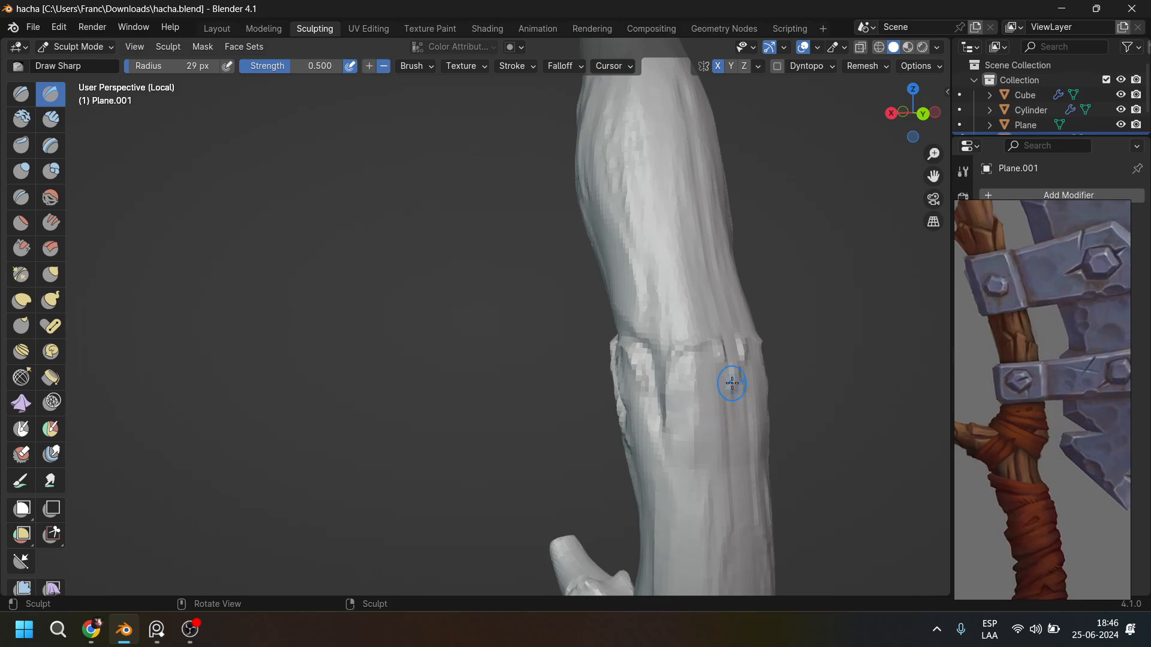
# Build up raised wood strips between the splits below the horizontal crack with Clay Strips.
pyautogui.click(51, 120)
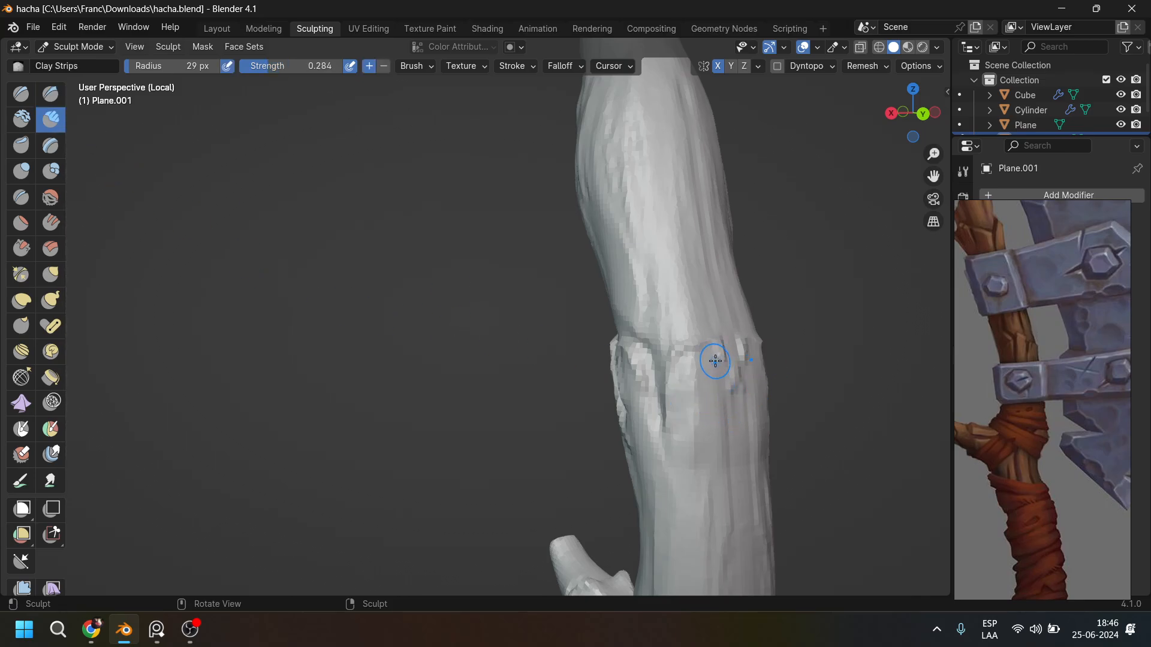
pyautogui.moveTo(715, 360)
pyautogui.mouseDown()
pyautogui.moveTo(676, 455)
pyautogui.moveTo(714, 349)
pyautogui.mouseUp()
pyautogui.moveTo(714, 349); pyautogui.dragTo(714, 422)
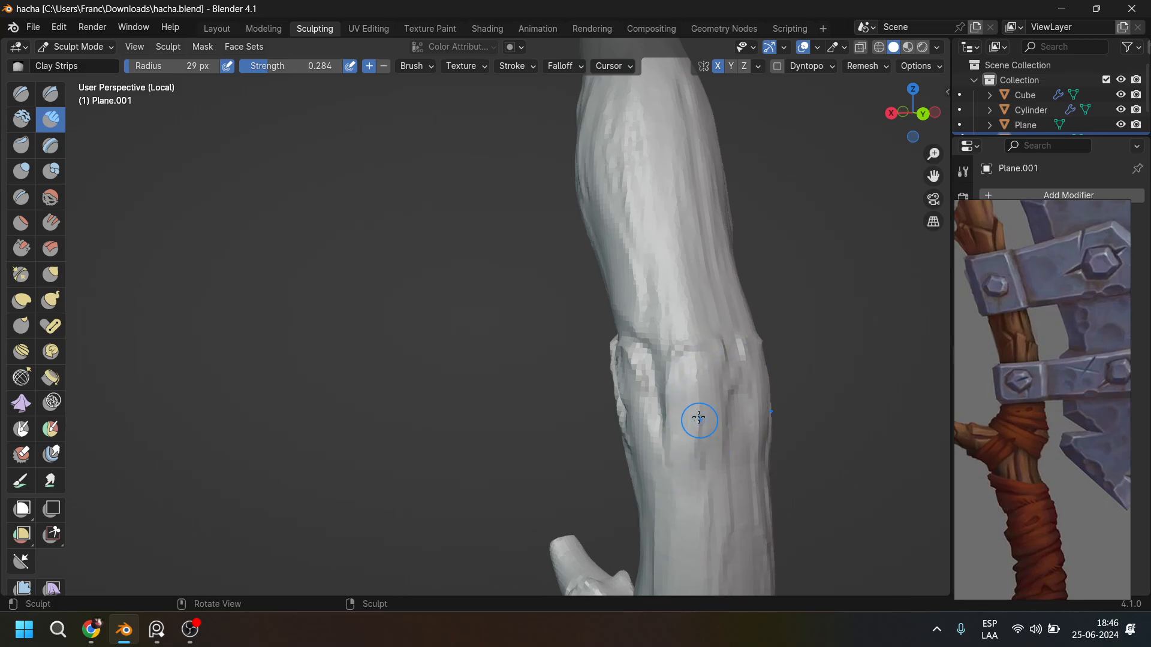
# Build up a rounded knot on the upper handle just below its pointed end with Clay Strips.
pyautogui.moveTo(680, 358); pyautogui.dragTo(569, 326, button='middle')
pyautogui.moveTo(546, 282); pyautogui.dragTo(558, 282)
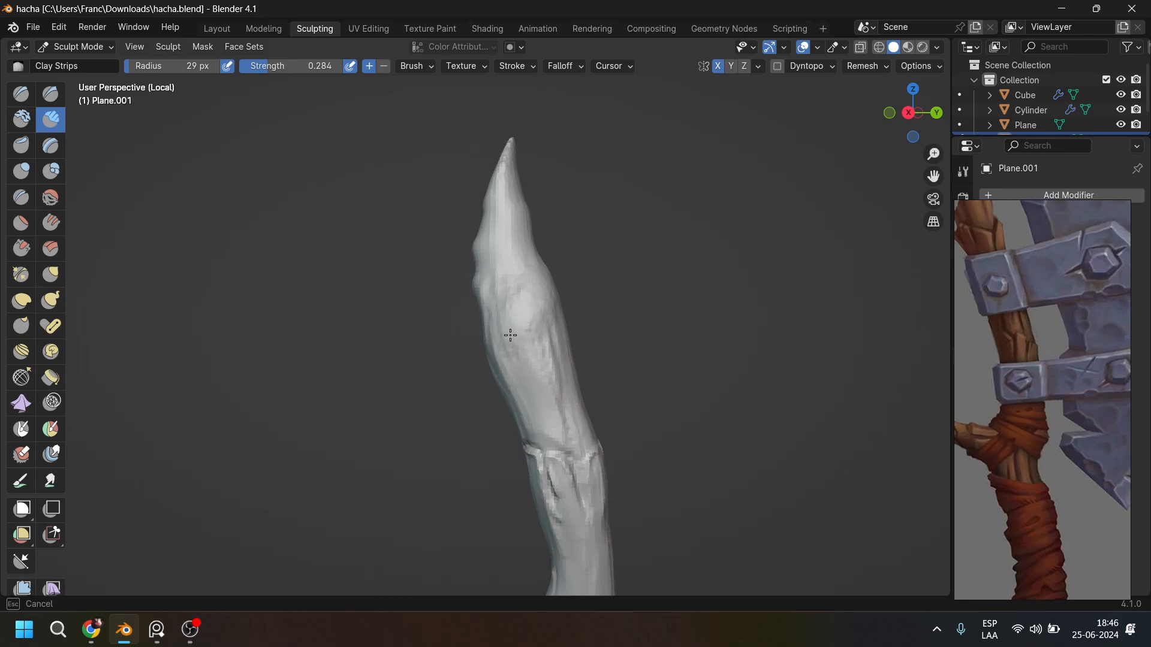
pyautogui.moveTo(494, 322)
pyautogui.mouseDown()
pyautogui.moveTo(483, 339)
pyautogui.moveTo(493, 335)
pyautogui.mouseUp()
pyautogui.moveTo(587, 323); pyautogui.dragTo(650, 319, button='middle')
pyautogui.moveTo(499, 323); pyautogui.dragTo(486, 356)
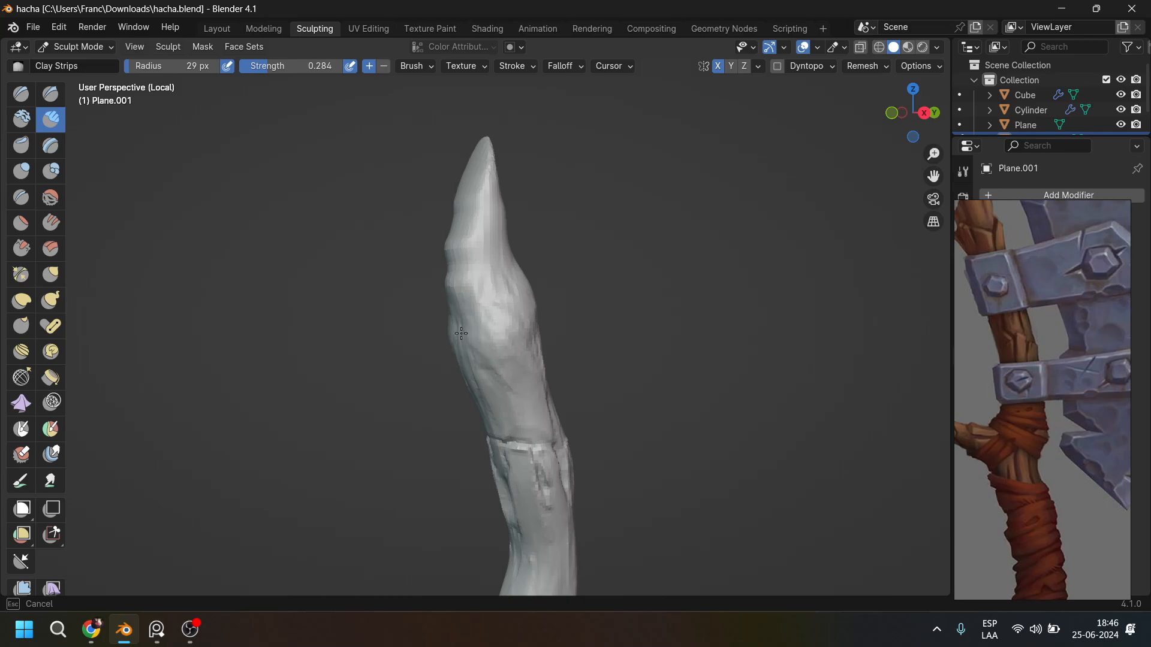
pyautogui.moveTo(471, 315)
pyautogui.mouseDown()
pyautogui.moveTo(468, 294)
pyautogui.moveTo(442, 329)
pyautogui.mouseUp()
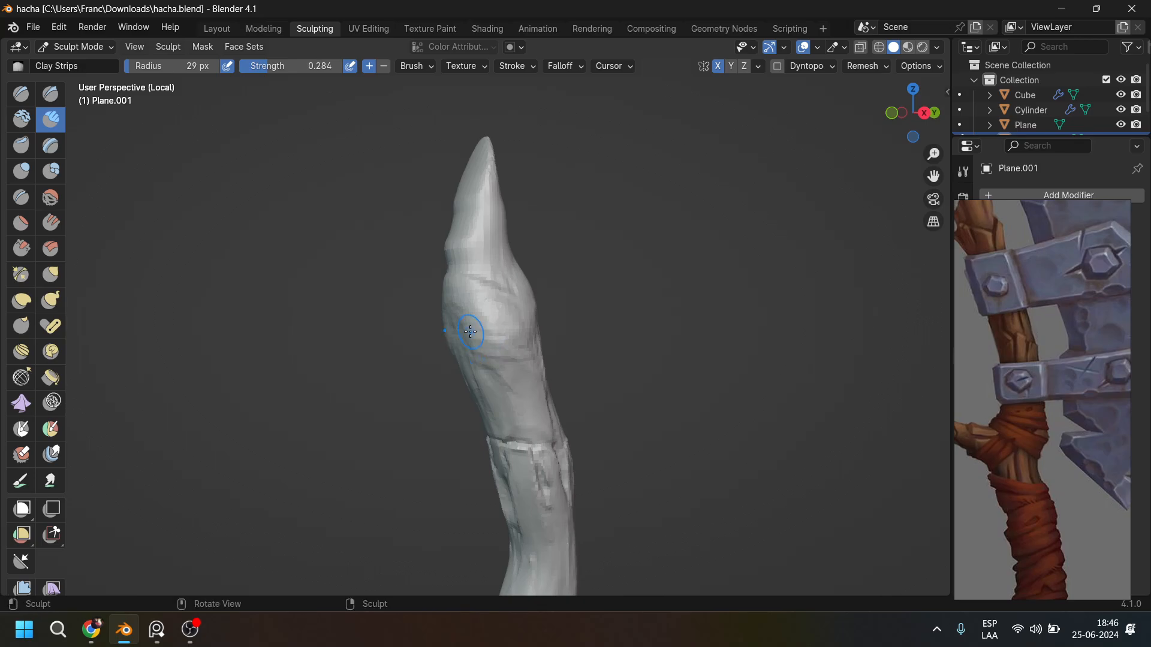
# Extend the knot around the upper handle with Clay Strips and blend its underside into the shaft.
pyautogui.scroll(-1, 470, 352)
pyautogui.moveTo(497, 348); pyautogui.dragTo(420, 333, button='middle')
pyautogui.scroll(1, 527, 307)
pyautogui.moveTo(573, 308); pyautogui.dragTo(483, 385, button='middle')
pyautogui.moveTo(483, 385)
pyautogui.mouseDown()
pyautogui.moveTo(509, 353)
pyautogui.moveTo(546, 348)
pyautogui.mouseUp()
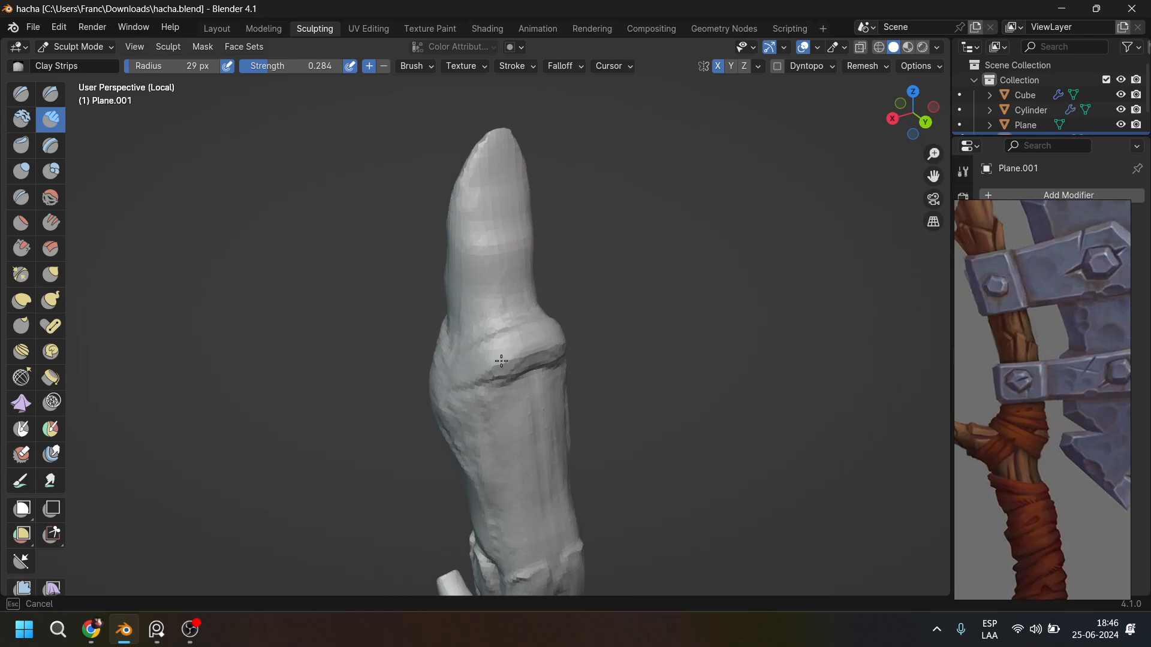
pyautogui.moveTo(501, 361)
pyautogui.mouseDown()
pyautogui.moveTo(506, 380)
pyautogui.moveTo(531, 363)
pyautogui.mouseUp()
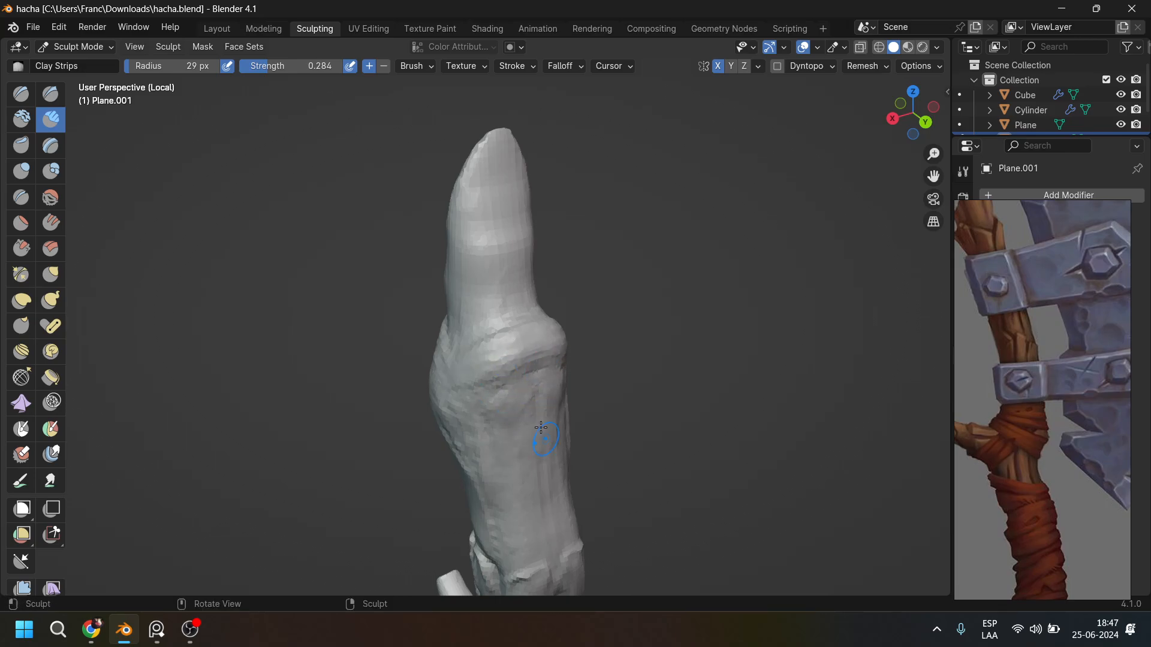
# Pull the upper knot outward on both sides of the handle with a 78 px Grab brush.
pyautogui.moveTo(480, 426)
pyautogui.mouseDown(button='middle')
pyautogui.moveTo(634, 380)
pyautogui.moveTo(96, 192)
pyautogui.mouseUp(button='middle')
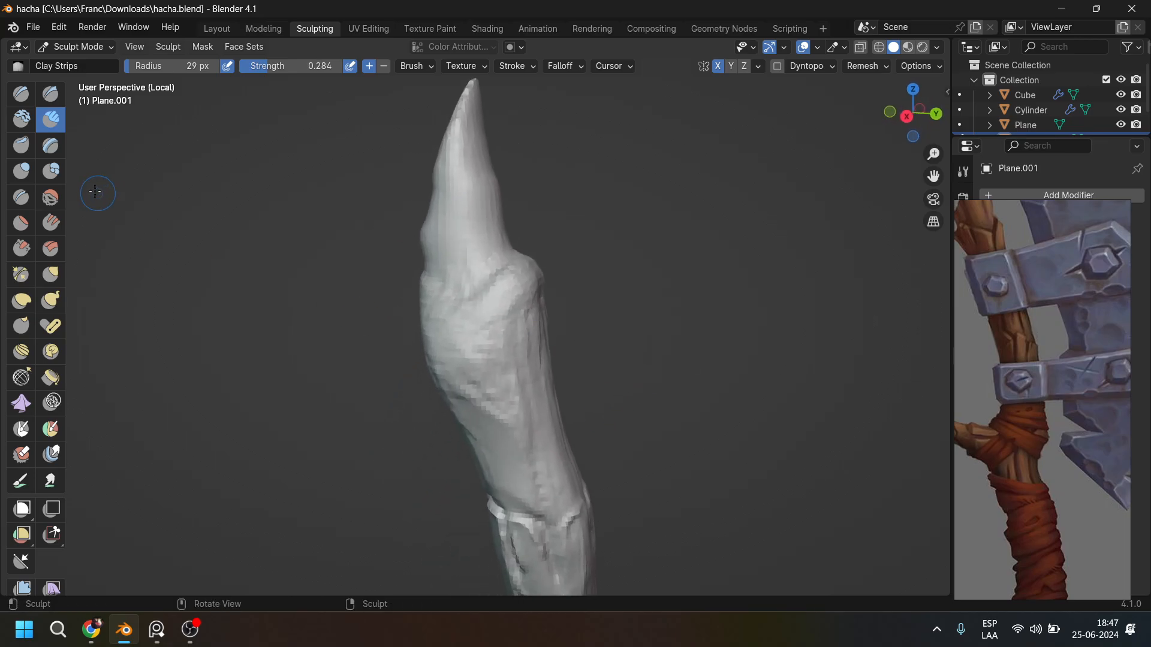
pyautogui.click(51, 274)
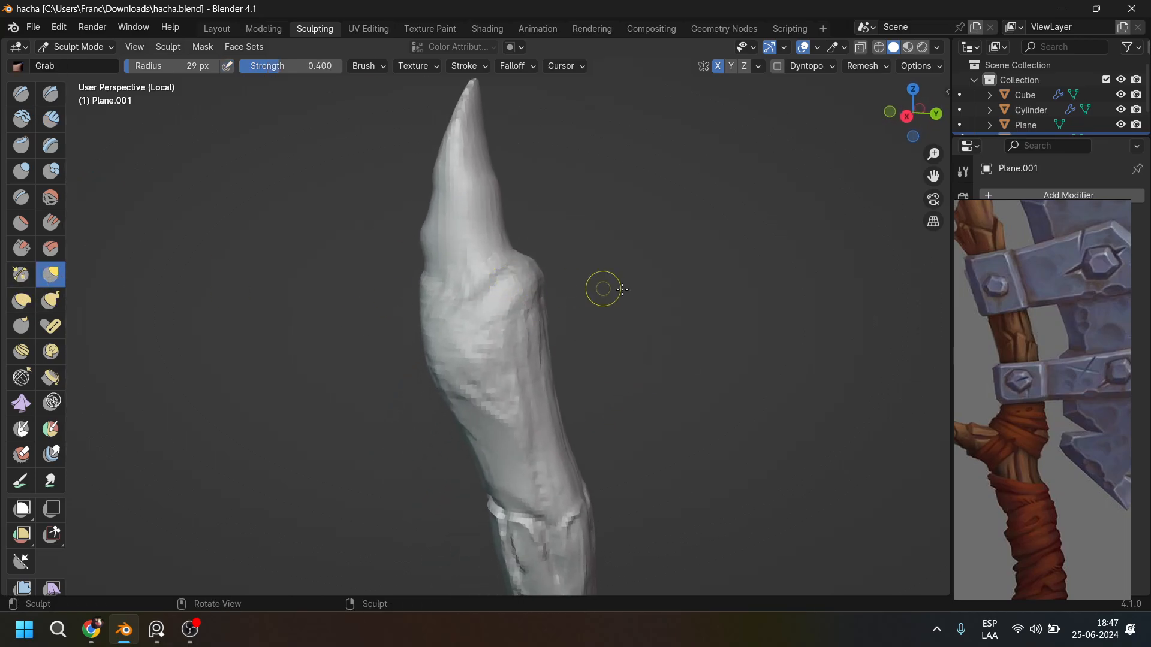
pyautogui.press('f')
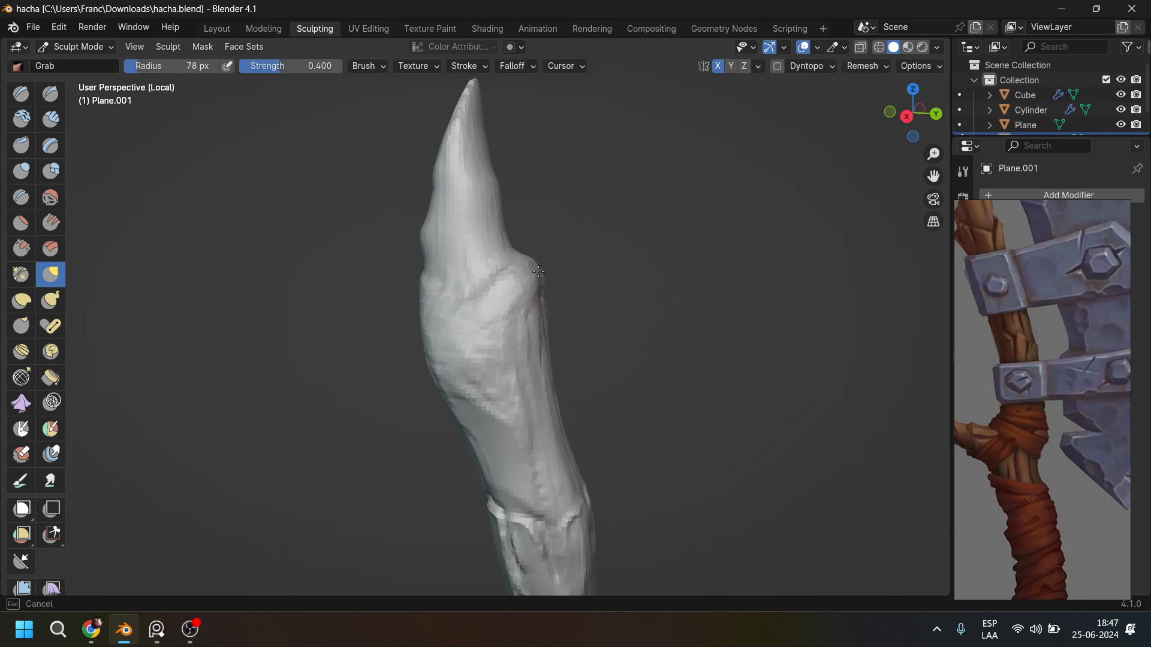
pyautogui.moveTo(516, 282)
pyautogui.mouseDown(button='middle')
pyautogui.moveTo(607, 244)
pyautogui.moveTo(534, 303)
pyautogui.mouseUp(button='middle')
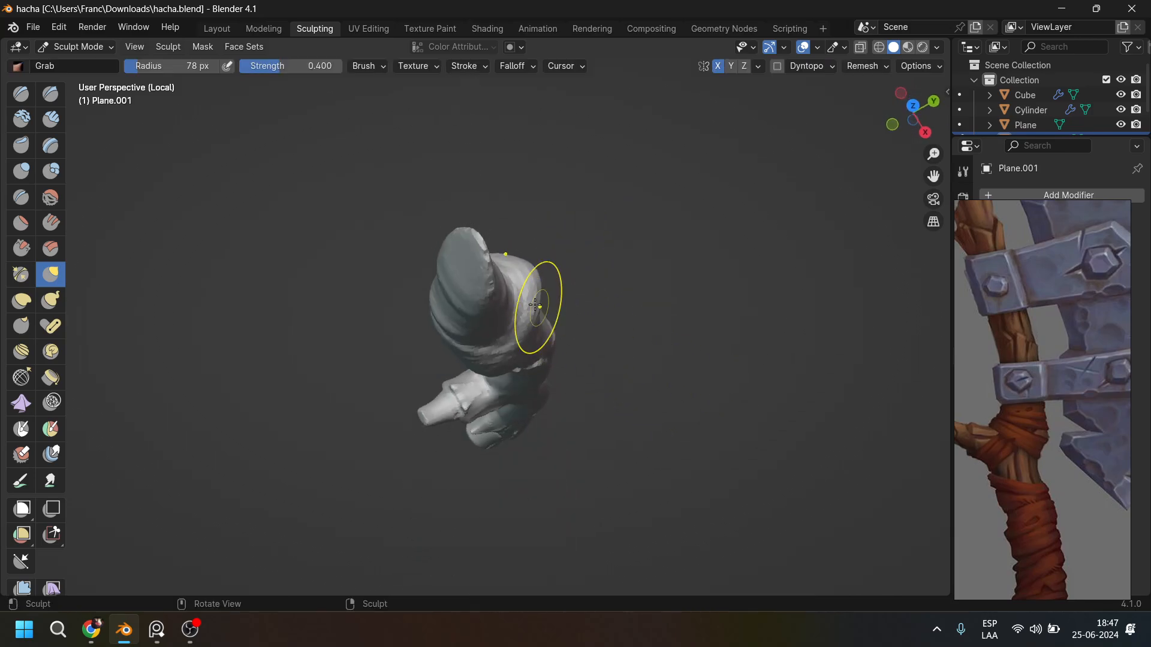
pyautogui.moveTo(530, 354)
pyautogui.mouseDown(button='middle')
pyautogui.moveTo(439, 355)
pyautogui.moveTo(449, 375)
pyautogui.moveTo(413, 363)
pyautogui.moveTo(433, 377)
pyautogui.mouseUp(button='middle')
pyautogui.moveTo(447, 425)
pyautogui.mouseDown(button='middle')
pyautogui.moveTo(451, 441)
pyautogui.moveTo(470, 426)
pyautogui.moveTo(488, 257)
pyautogui.mouseUp(button='middle')
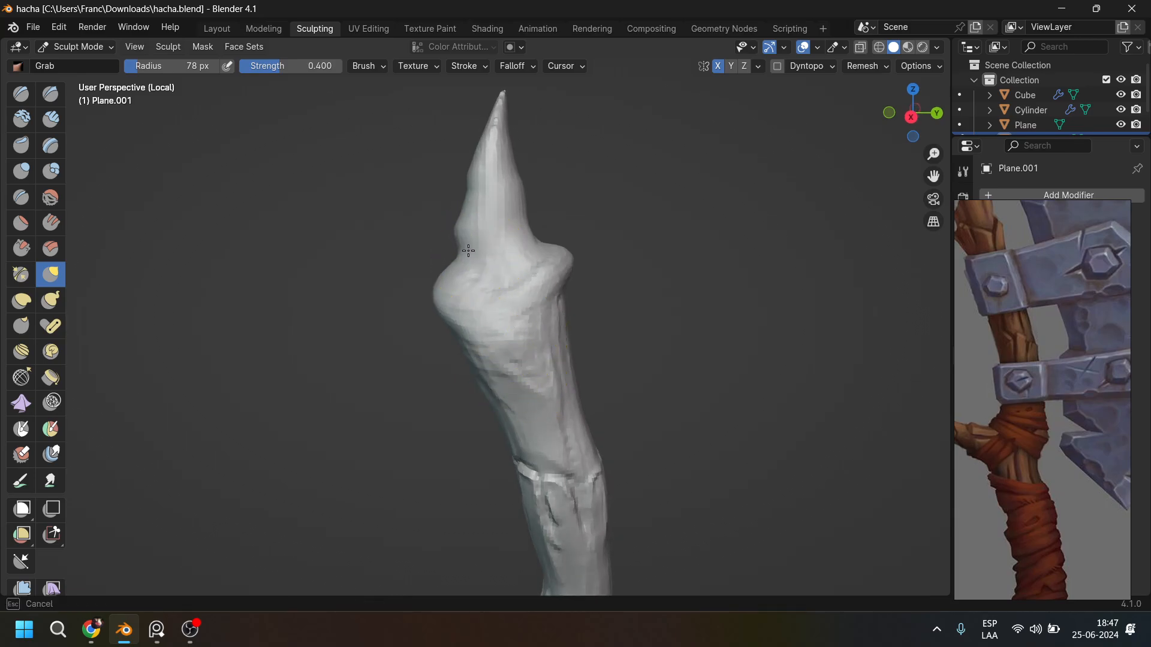
# Thicken the handle's thin pointed tip with a 115 px Inflate brush.
pyautogui.scroll(-3, 990, 267)
pyautogui.scroll(3, 456, 155)
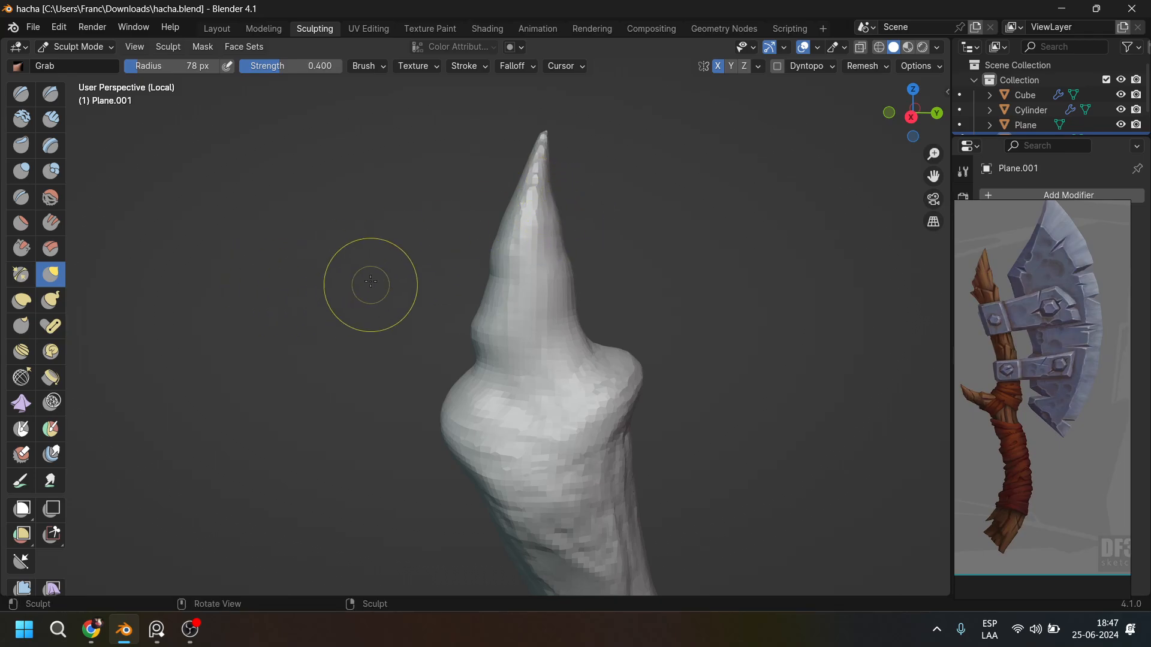
pyautogui.click(25, 178)
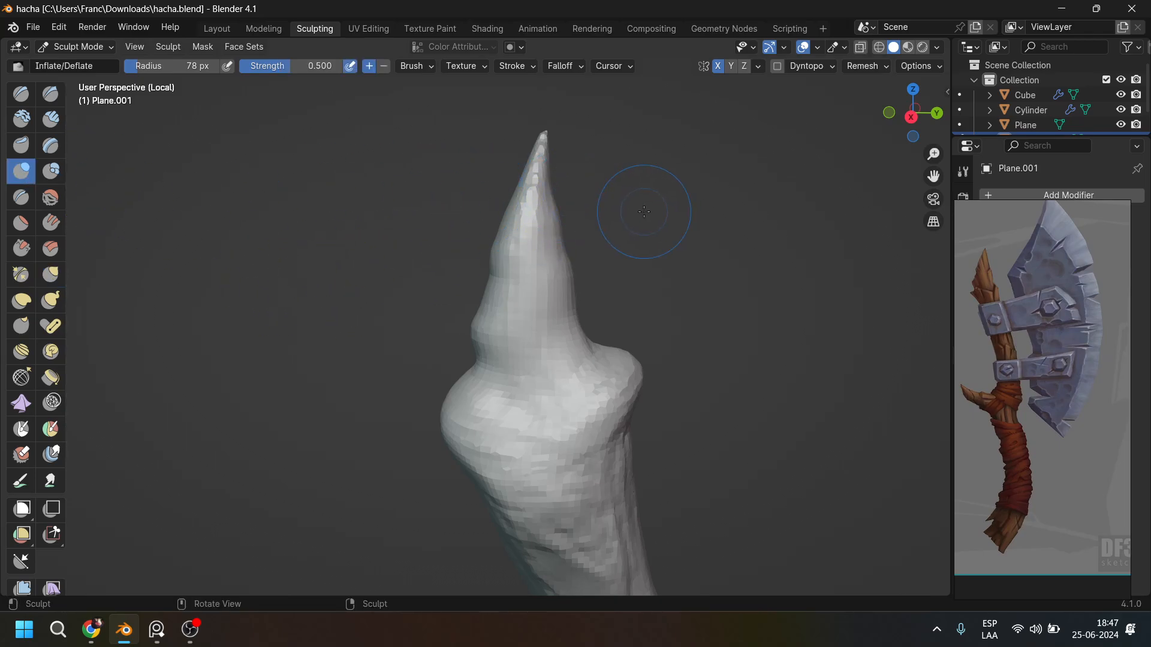
pyautogui.press('f')
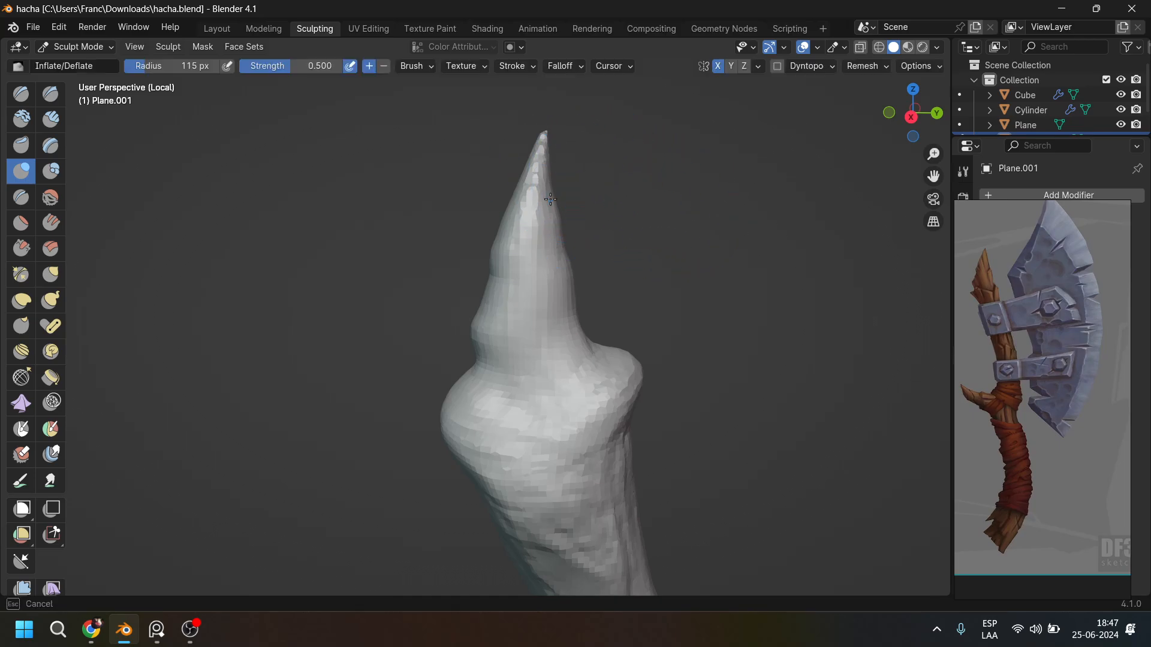
pyautogui.click(542, 163)
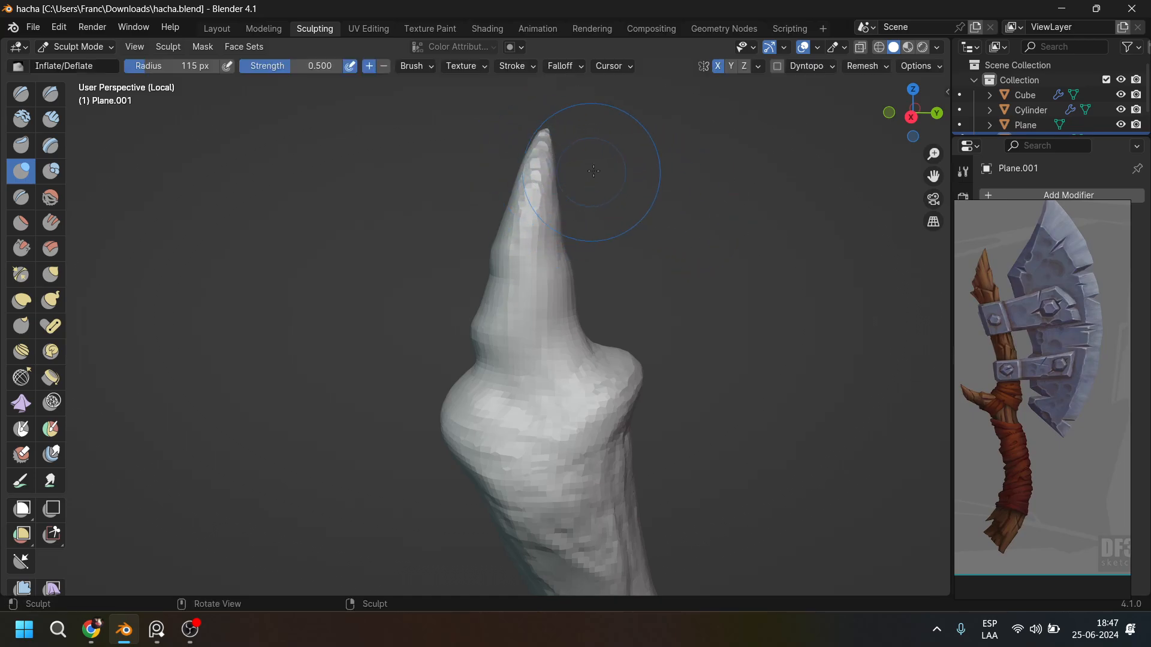
pyautogui.moveTo(611, 167)
pyautogui.mouseDown(button='middle')
pyautogui.moveTo(608, 202)
pyautogui.moveTo(579, 180)
pyautogui.mouseUp(button='middle')
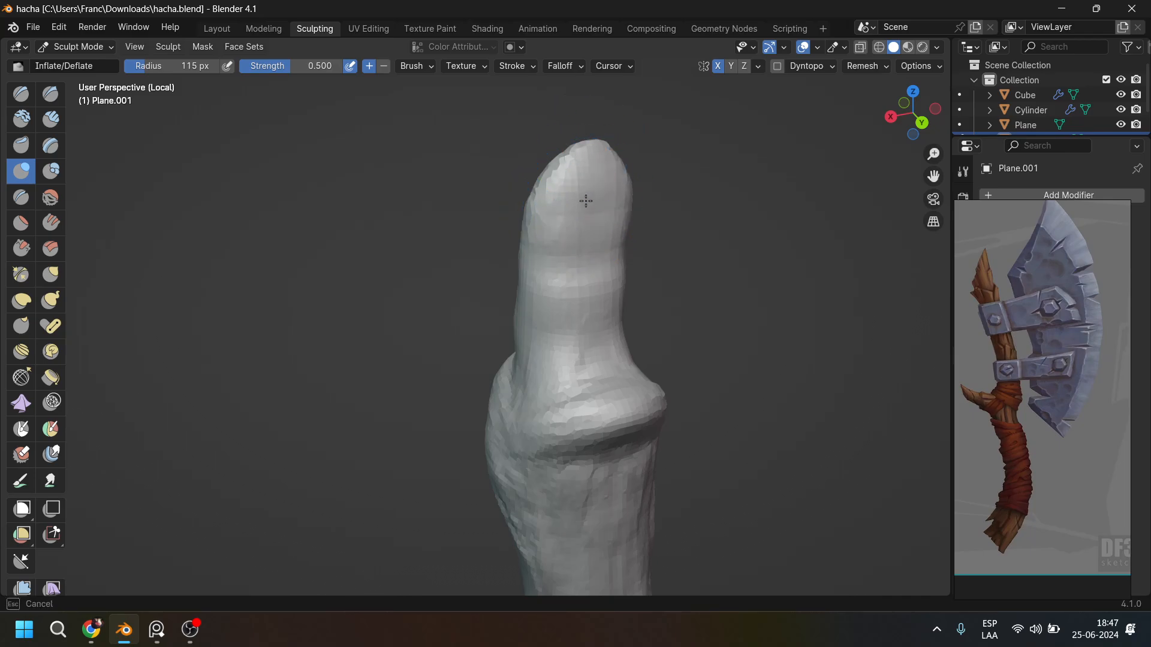
pyautogui.moveTo(462, 303); pyautogui.dragTo(595, 256, button='middle')
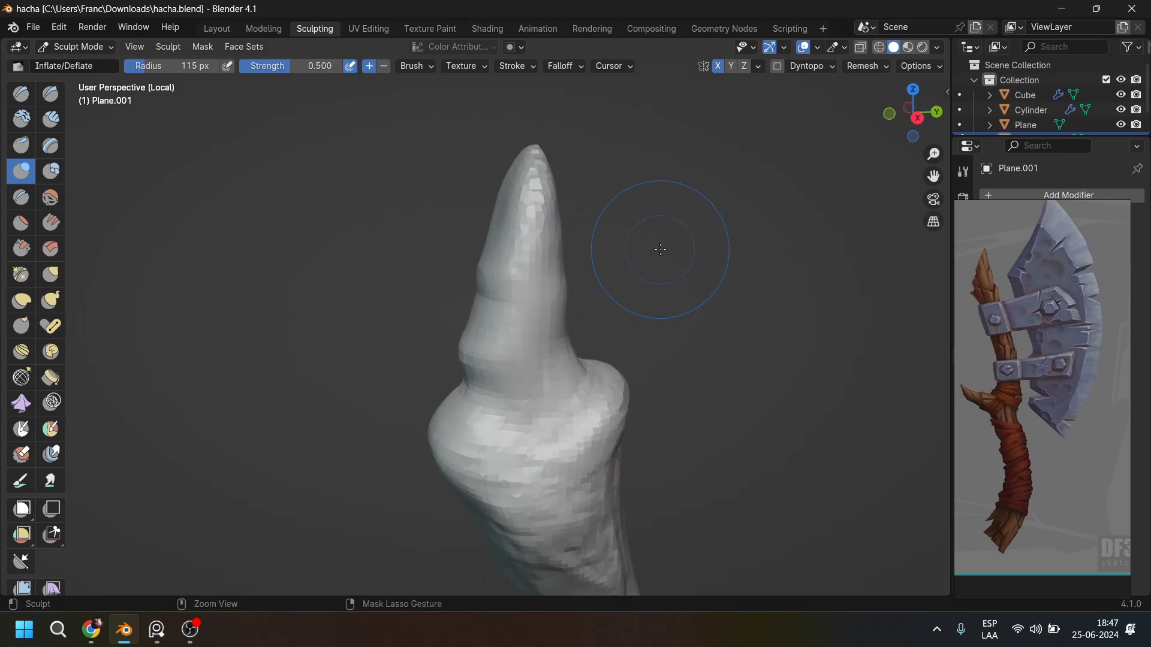
pyautogui.keyDown('ctrl'); pyautogui.moveTo(727, 215); pyautogui.dragTo(700, 221, button='middle'); pyautogui.keyUp('ctrl')
pyautogui.moveTo(625, 302); pyautogui.dragTo(617, 300, button='middle')
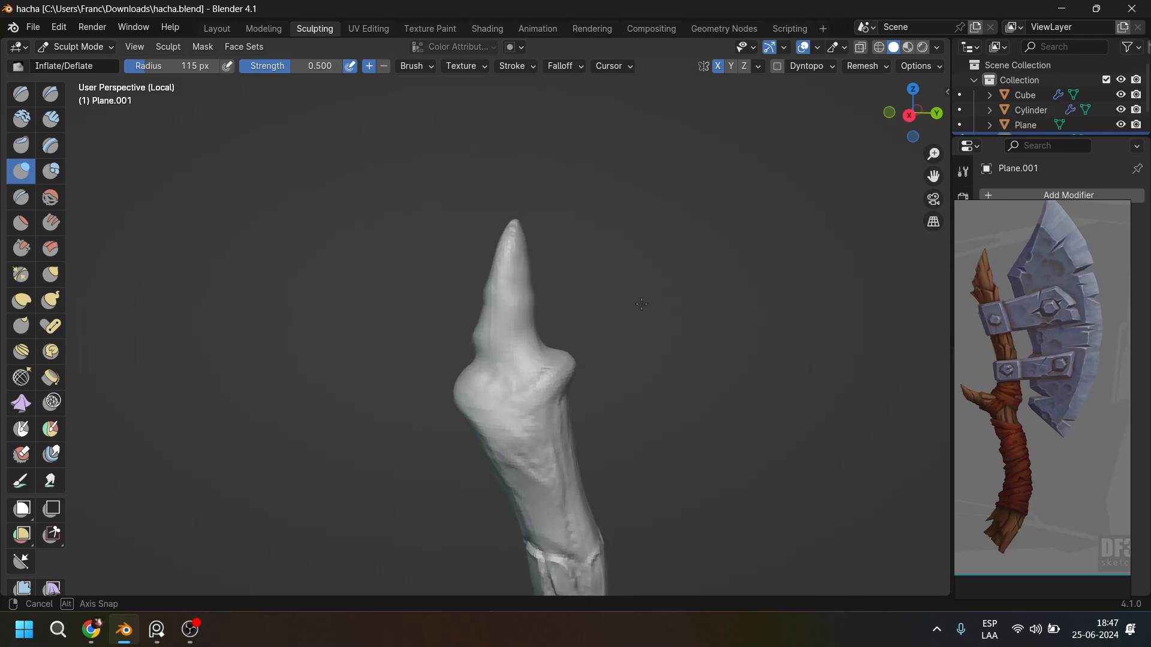
# Reshape the pointed tip with Grab, widening its base above the knot and slanting its outer edge.
pyautogui.click(50, 274)
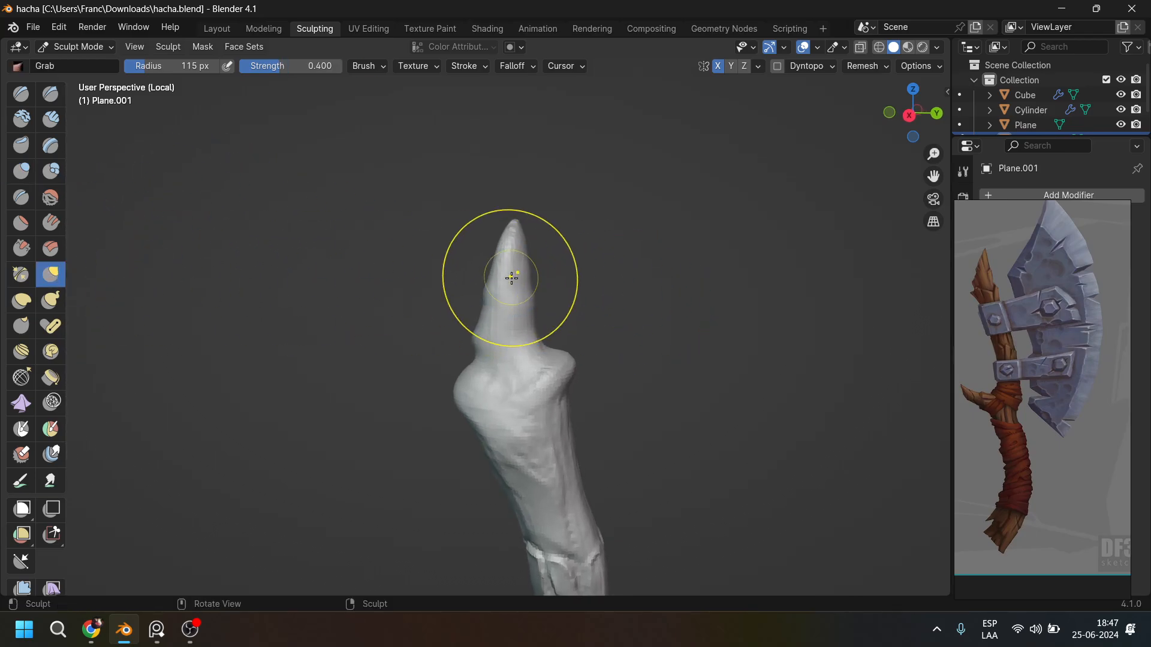
pyautogui.moveTo(519, 243)
pyautogui.mouseDown()
pyautogui.moveTo(516, 328)
pyautogui.moveTo(501, 354)
pyautogui.moveTo(453, 343)
pyautogui.moveTo(449, 326)
pyautogui.mouseUp()
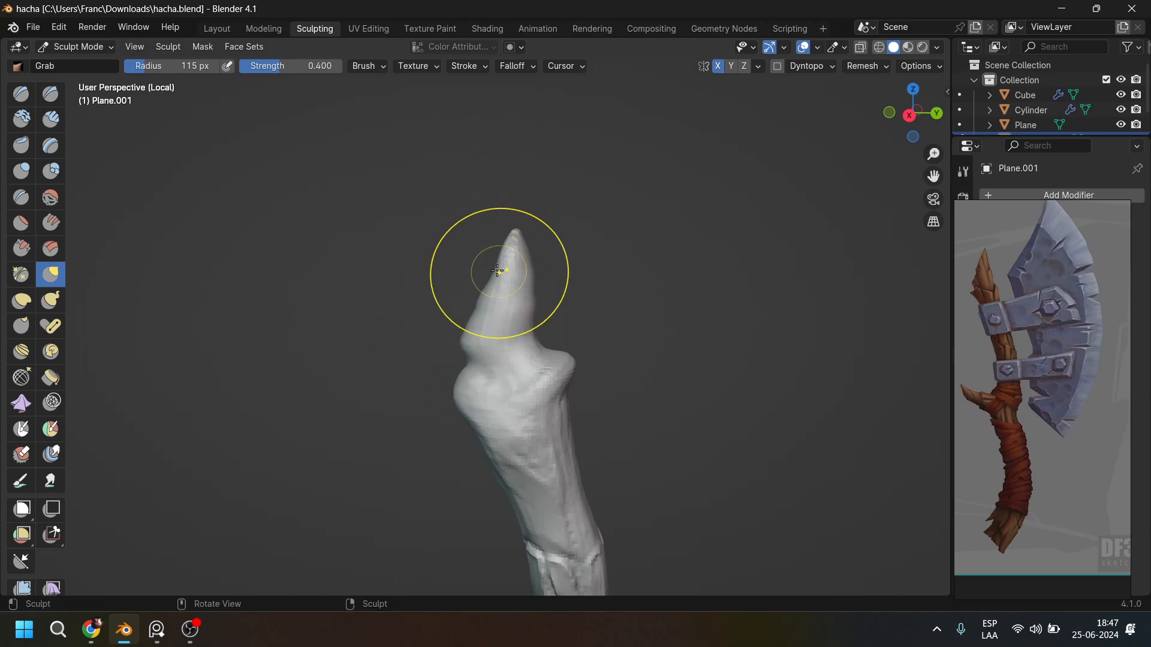
pyautogui.moveTo(506, 239)
pyautogui.mouseDown()
pyautogui.moveTo(544, 245)
pyautogui.moveTo(524, 252)
pyautogui.moveTo(528, 293)
pyautogui.mouseUp()
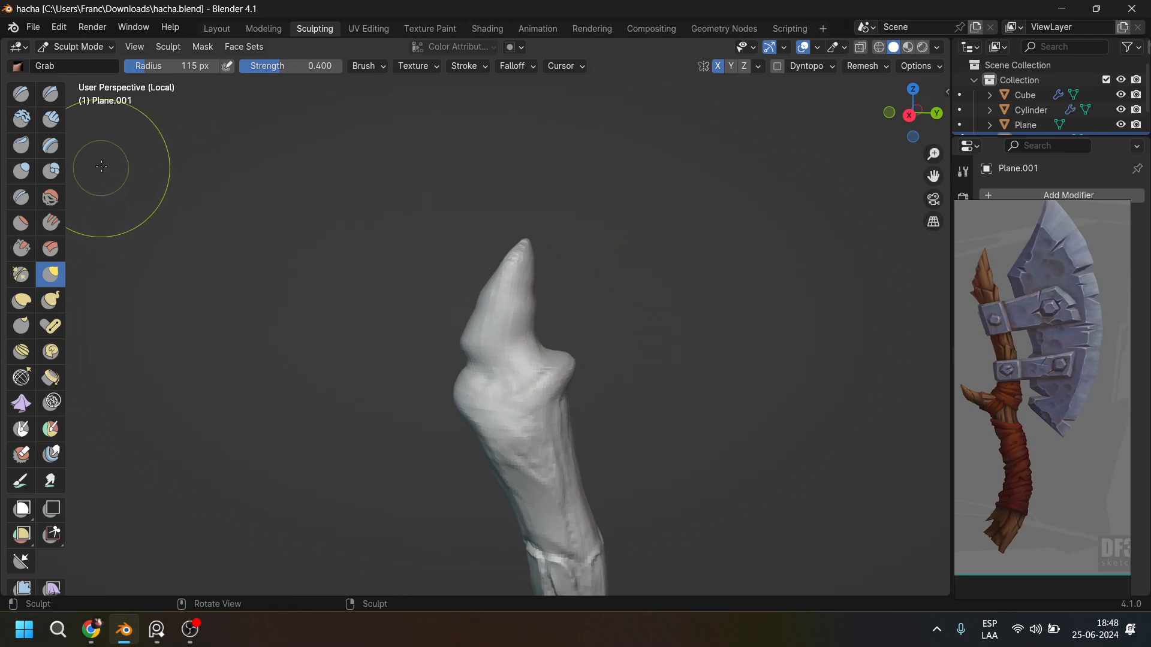
# Carve a horizontal notch across the pointed tip and a crack from it down toward the knot with 37 px Draw Sharp.
pyautogui.click(50, 93)
pyautogui.moveTo(681, 334)
pyautogui.mouseDown(button='middle')
pyautogui.moveTo(709, 308)
pyautogui.moveTo(758, 309)
pyautogui.moveTo(655, 301)
pyautogui.mouseUp(button='middle')
pyautogui.press('f')
pyautogui.click(712, 318)
pyautogui.scroll(1, 652, 298)
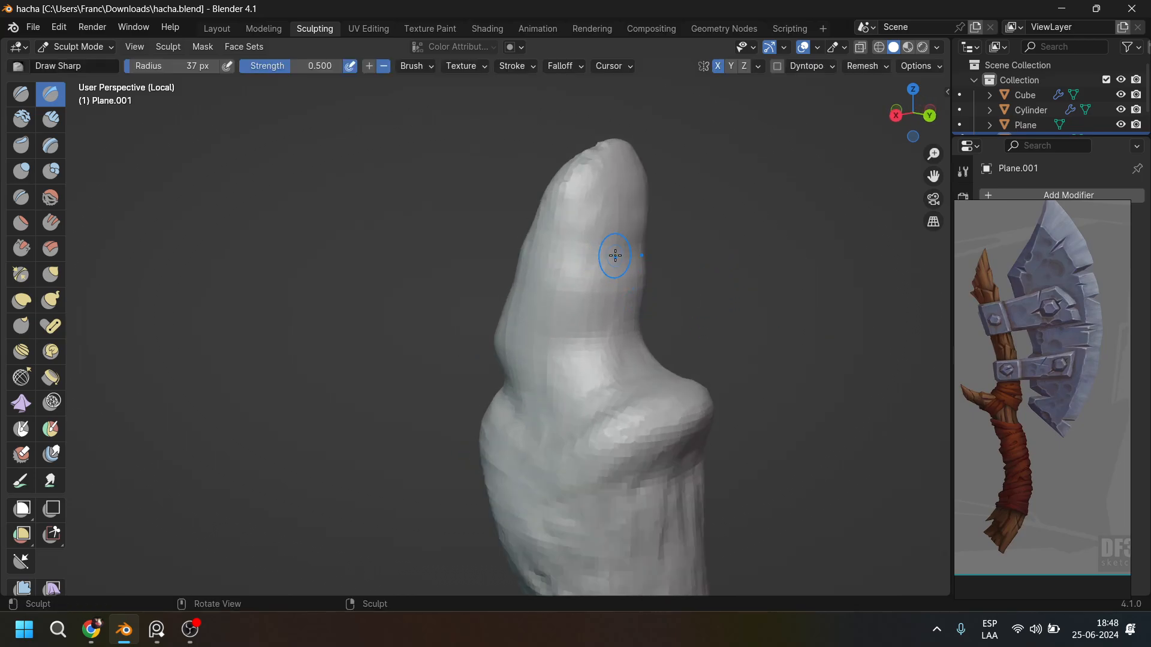
pyautogui.moveTo(615, 256); pyautogui.dragTo(578, 261)
pyautogui.moveTo(589, 337); pyautogui.dragTo(612, 403)
pyautogui.moveTo(664, 375); pyautogui.dragTo(664, 375)
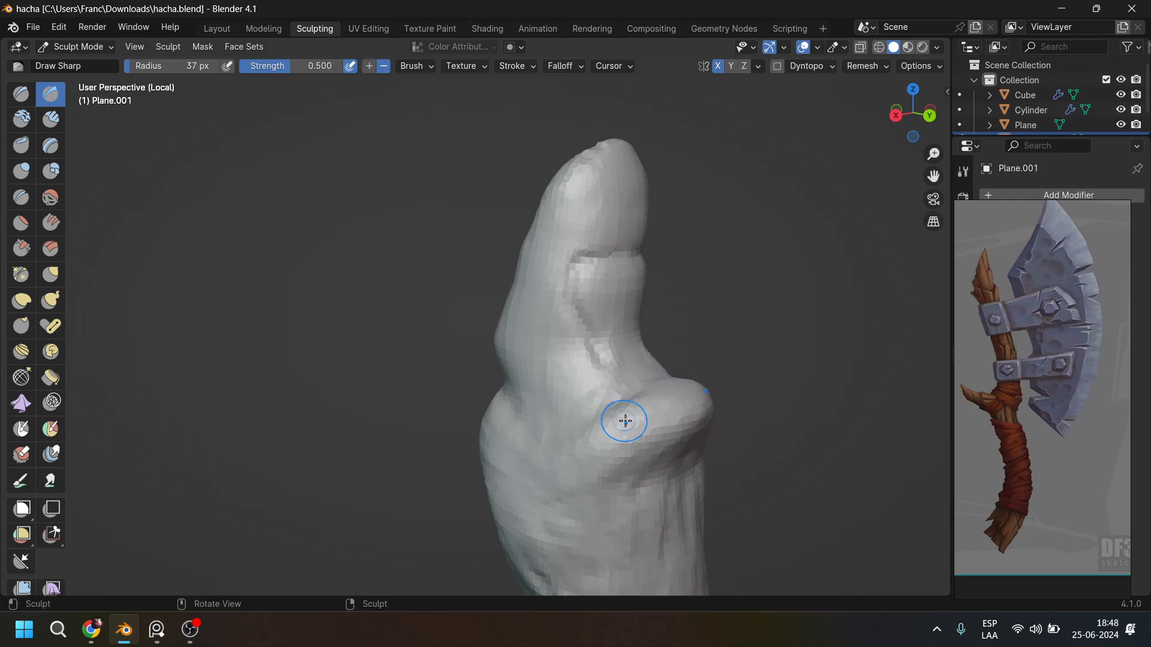
# Carve sharp cracks where the tip meets the knot, down the shaft, and along the side knot's underside.
pyautogui.moveTo(624, 418); pyautogui.dragTo(642, 379, button='middle')
pyautogui.moveTo(608, 425)
pyautogui.mouseDown()
pyautogui.moveTo(572, 460)
pyautogui.moveTo(579, 559)
pyautogui.mouseUp()
pyautogui.keyDown('shift'); pyautogui.moveTo(583, 568); pyautogui.dragTo(587, 504, button='middle'); pyautogui.keyUp('shift')
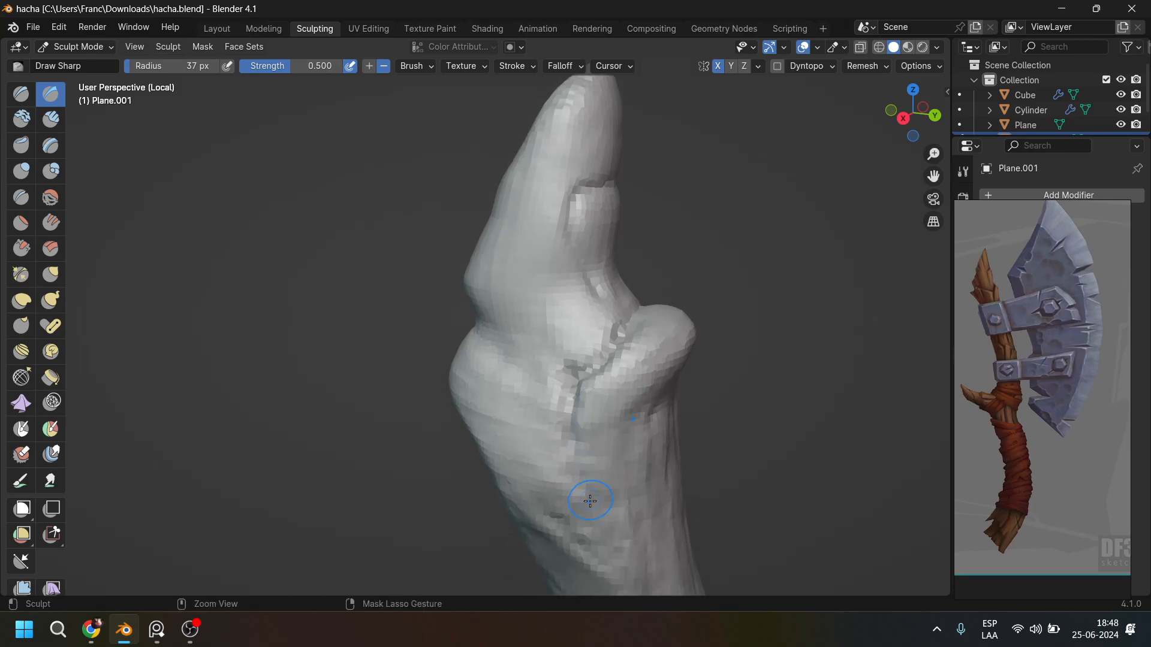
pyautogui.moveTo(588, 503)
pyautogui.mouseDown()
pyautogui.moveTo(589, 413)
pyautogui.moveTo(681, 323)
pyautogui.moveTo(683, 353)
pyautogui.mouseUp()
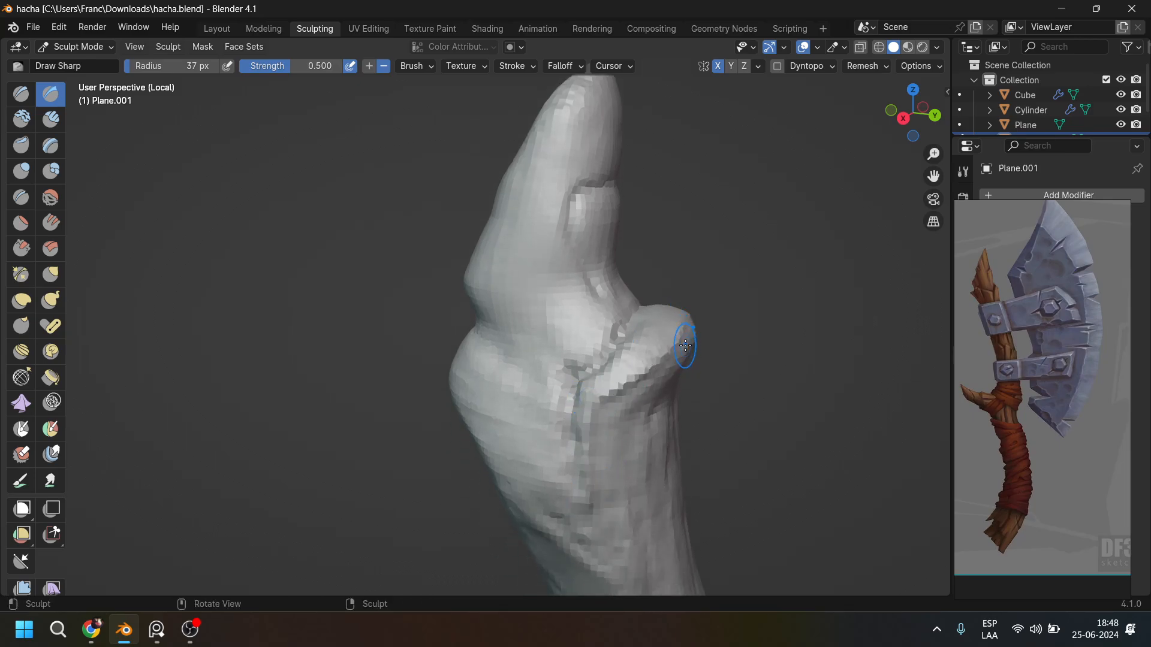
# Carve a curved crack with Draw Sharp across and down the shaft just beneath the upper knot.
pyautogui.moveTo(683, 354)
pyautogui.keyDown('shift'); pyautogui.mouseDown(button='middle')
pyautogui.moveTo(662, 298)
pyautogui.moveTo(686, 286)
pyautogui.mouseUp(button='middle'); pyautogui.keyUp('shift')
pyautogui.moveTo(561, 373); pyautogui.dragTo(591, 379, button='middle')
pyautogui.moveTo(558, 344)
pyautogui.mouseDown()
pyautogui.moveTo(466, 351)
pyautogui.moveTo(554, 482)
pyautogui.mouseUp()
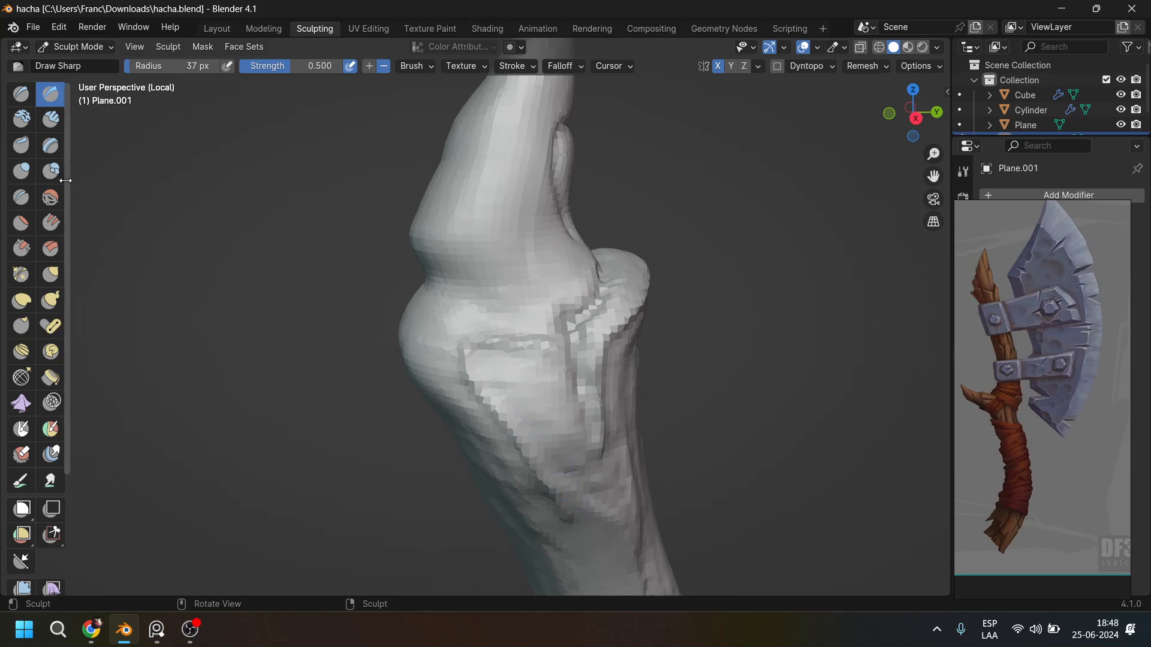
# Build up raised wood on the shaft beneath the upper knot with a 37 px Clay Strips brush.
pyautogui.click(50, 120)
pyautogui.moveTo(522, 367)
pyautogui.mouseDown()
pyautogui.moveTo(483, 367)
pyautogui.moveTo(529, 384)
pyautogui.moveTo(560, 426)
pyautogui.moveTo(560, 456)
pyautogui.mouseUp()
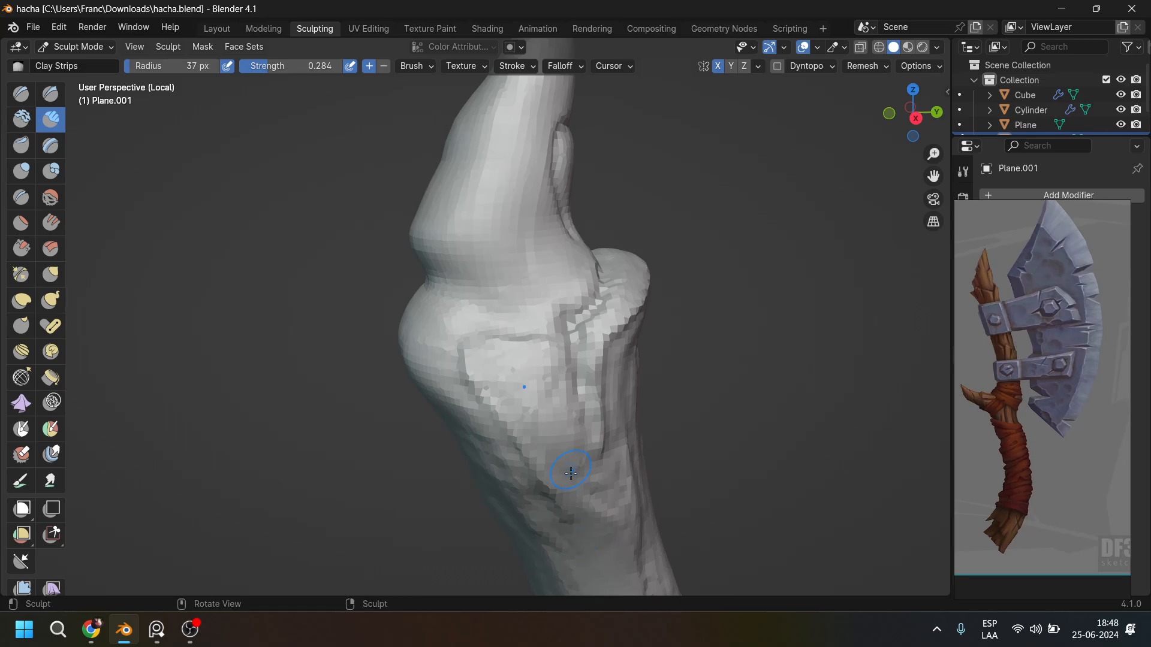
pyautogui.moveTo(525, 396)
pyautogui.mouseDown()
pyautogui.moveTo(498, 380)
pyautogui.moveTo(531, 378)
pyautogui.moveTo(498, 367)
pyautogui.moveTo(559, 389)
pyautogui.mouseUp()
pyautogui.moveTo(549, 449)
pyautogui.mouseDown()
pyautogui.moveTo(545, 412)
pyautogui.moveTo(514, 367)
pyautogui.mouseUp()
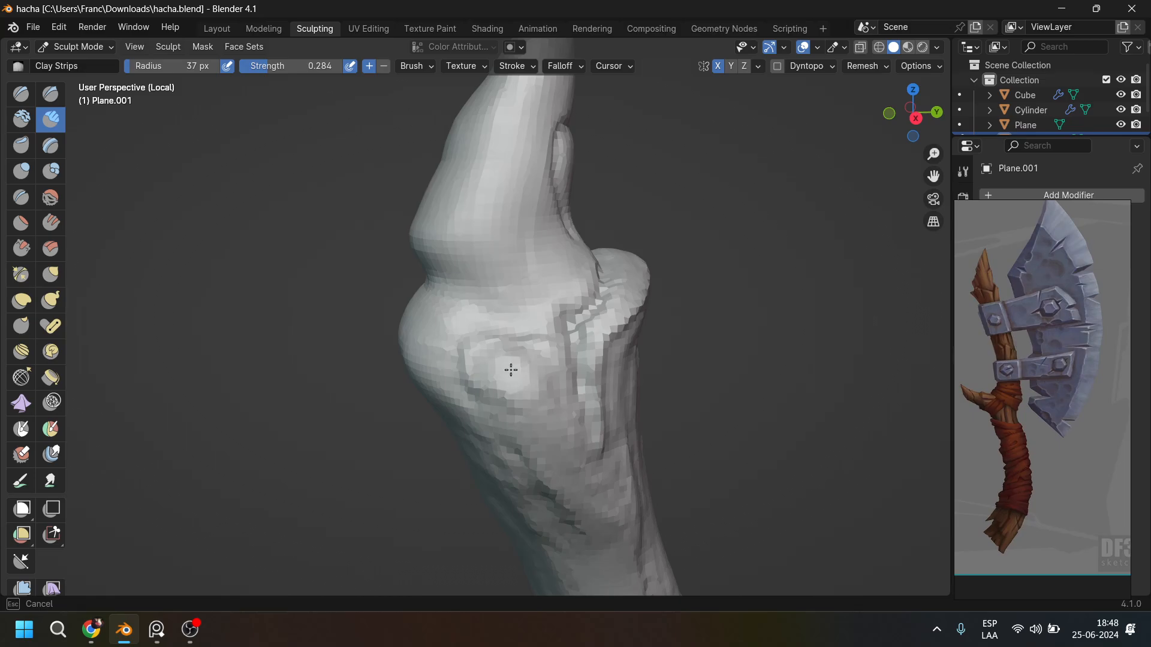
pyautogui.moveTo(514, 368); pyautogui.dragTo(413, 345, button='middle')
pyautogui.moveTo(418, 353)
pyautogui.mouseDown()
pyautogui.moveTo(402, 377)
pyautogui.moveTo(446, 448)
pyautogui.mouseUp()
# Carve sharp cracks around the upper knot's bulges and down the adjoining shaft with 37 px Draw Sharp.
pyautogui.click(50, 94)
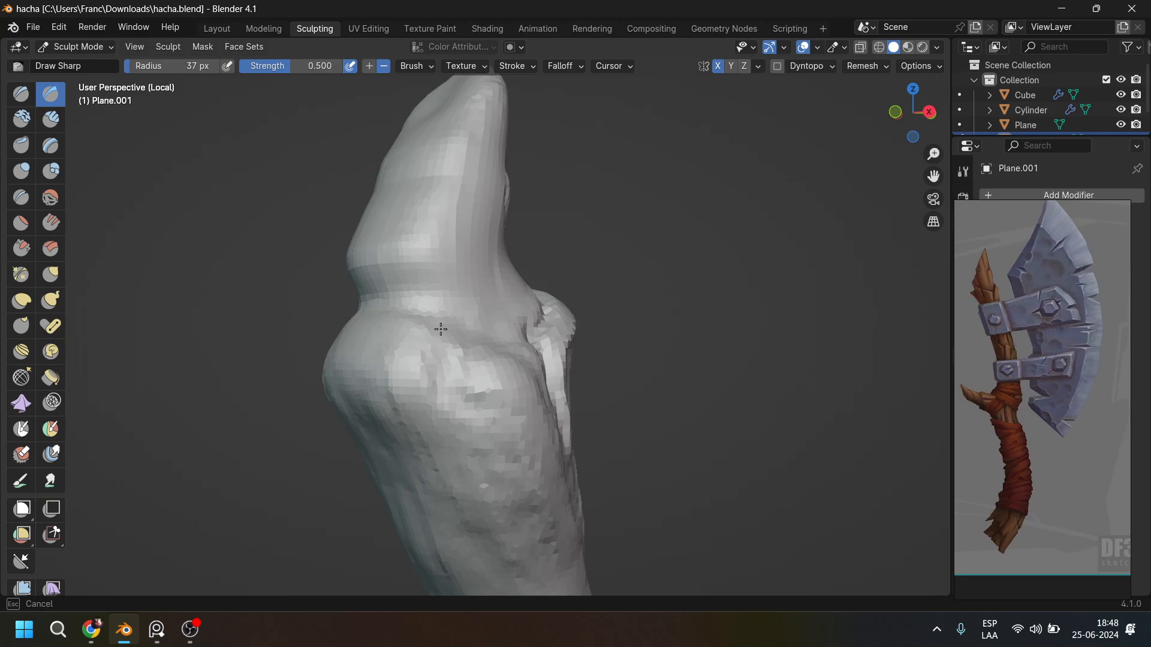
pyautogui.moveTo(405, 309)
pyautogui.mouseDown()
pyautogui.moveTo(458, 347)
pyautogui.moveTo(442, 368)
pyautogui.moveTo(471, 451)
pyautogui.mouseUp()
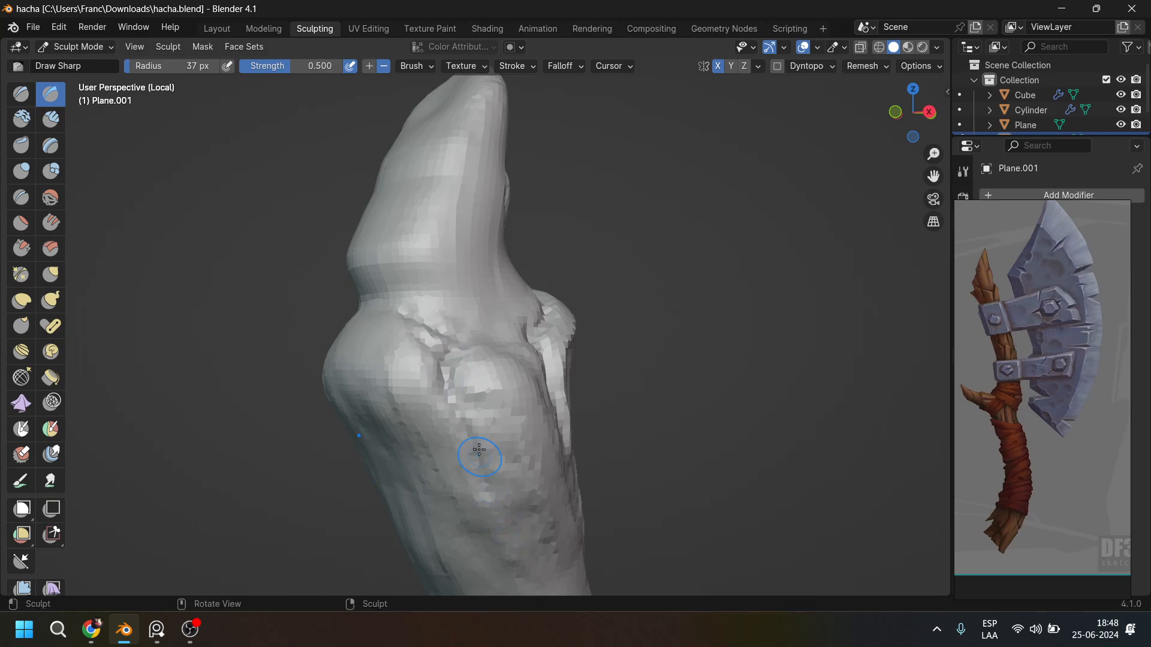
pyautogui.moveTo(471, 451); pyautogui.dragTo(474, 385, button='middle')
pyautogui.moveTo(419, 334)
pyautogui.mouseDown()
pyautogui.moveTo(333, 321)
pyautogui.moveTo(359, 462)
pyautogui.mouseUp()
pyautogui.moveTo(360, 462); pyautogui.dragTo(523, 365, button='middle')
pyautogui.moveTo(488, 360)
pyautogui.mouseDown()
pyautogui.moveTo(502, 380)
pyautogui.moveTo(480, 357)
pyautogui.moveTo(426, 377)
pyautogui.mouseUp()
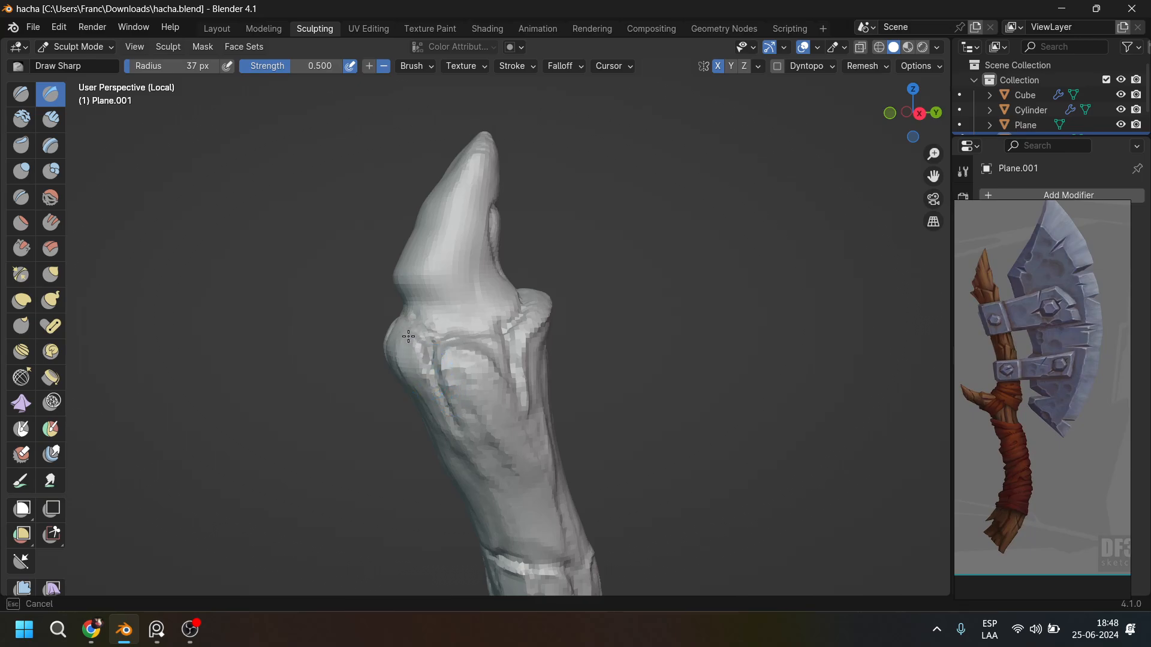
pyautogui.moveTo(424, 339); pyautogui.dragTo(404, 352, button='middle')
pyautogui.moveTo(403, 351)
pyautogui.mouseDown()
pyautogui.moveTo(378, 328)
pyautogui.moveTo(368, 343)
pyautogui.mouseUp()
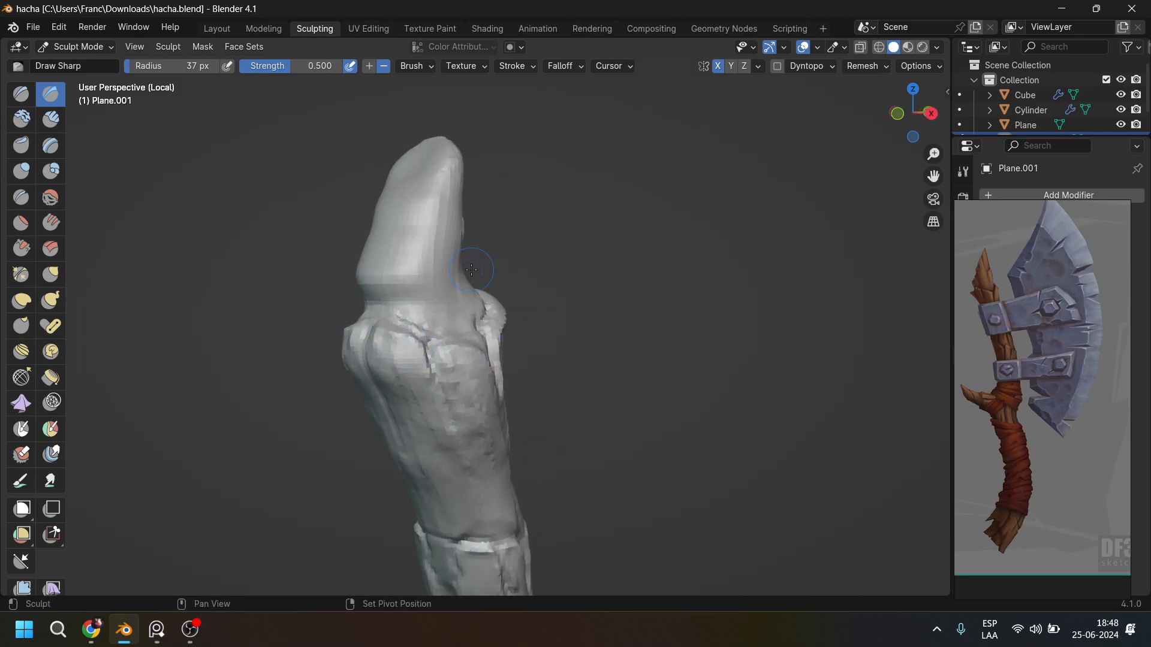
# Carve lengthwise wood-grain grooves around the front, side and back of the pointed tip with Draw Sharp.
pyautogui.moveTo(480, 264); pyautogui.dragTo(342, 334, button='middle')
pyautogui.moveTo(442, 259)
pyautogui.mouseDown()
pyautogui.moveTo(460, 337)
pyautogui.moveTo(435, 281)
pyautogui.moveTo(467, 245)
pyautogui.mouseUp()
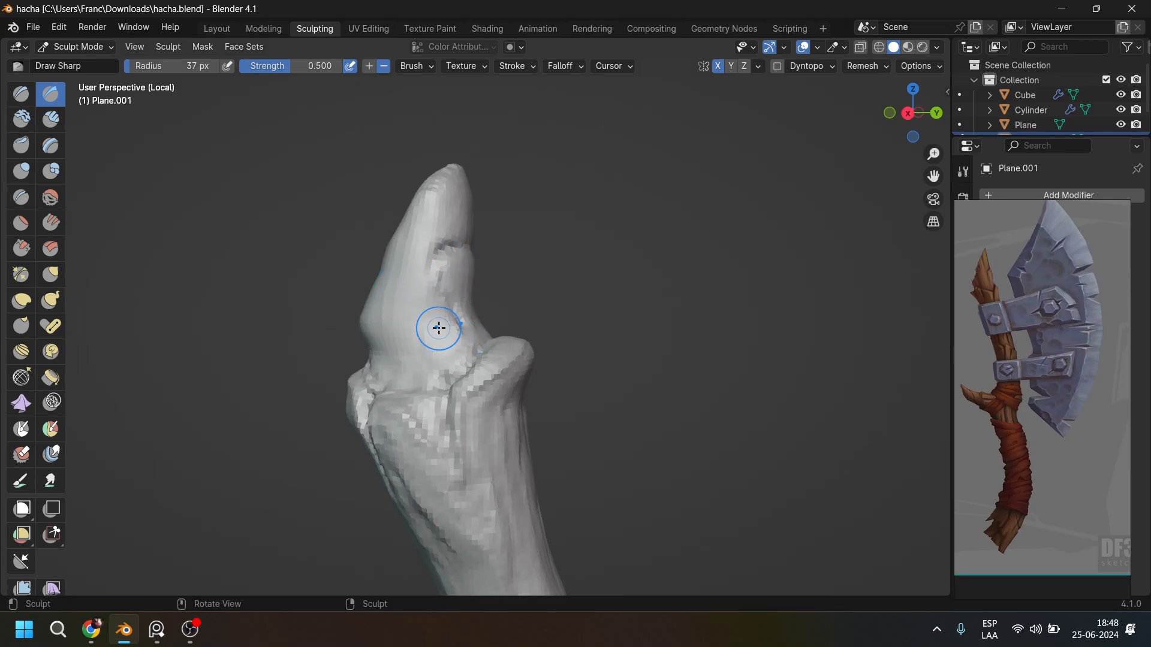
pyautogui.moveTo(393, 250)
pyautogui.mouseDown()
pyautogui.moveTo(420, 311)
pyautogui.moveTo(421, 270)
pyautogui.mouseUp()
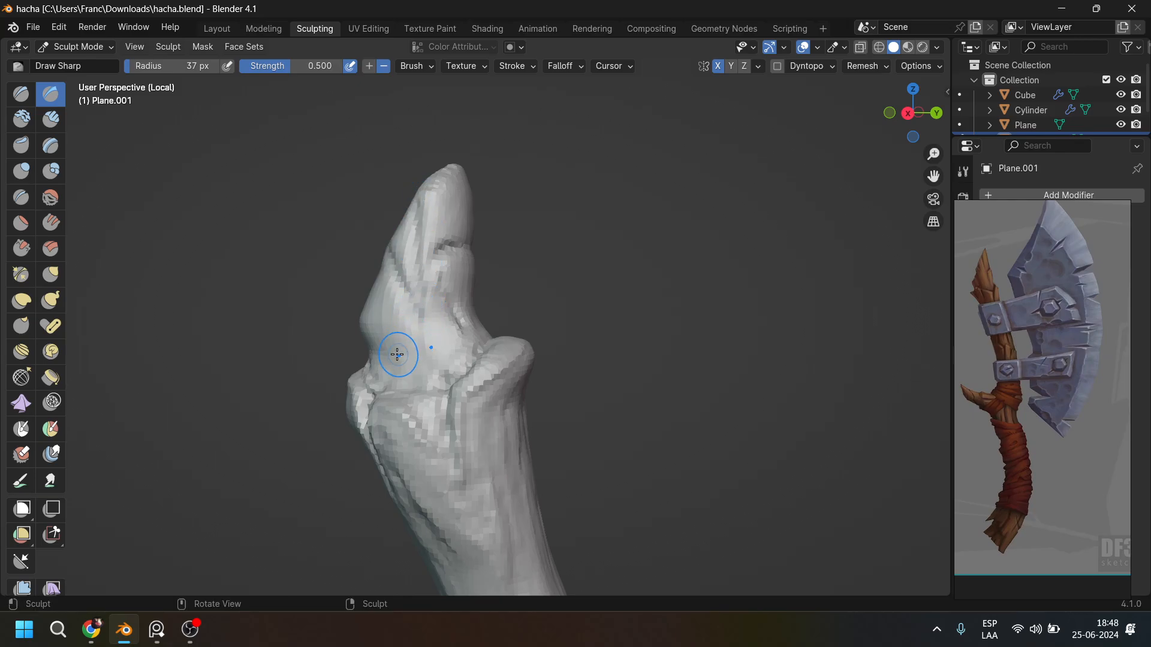
pyautogui.moveTo(397, 354); pyautogui.dragTo(429, 356, button='middle')
pyautogui.moveTo(373, 274); pyautogui.dragTo(407, 373)
pyautogui.moveTo(407, 365); pyautogui.dragTo(498, 386, button='middle')
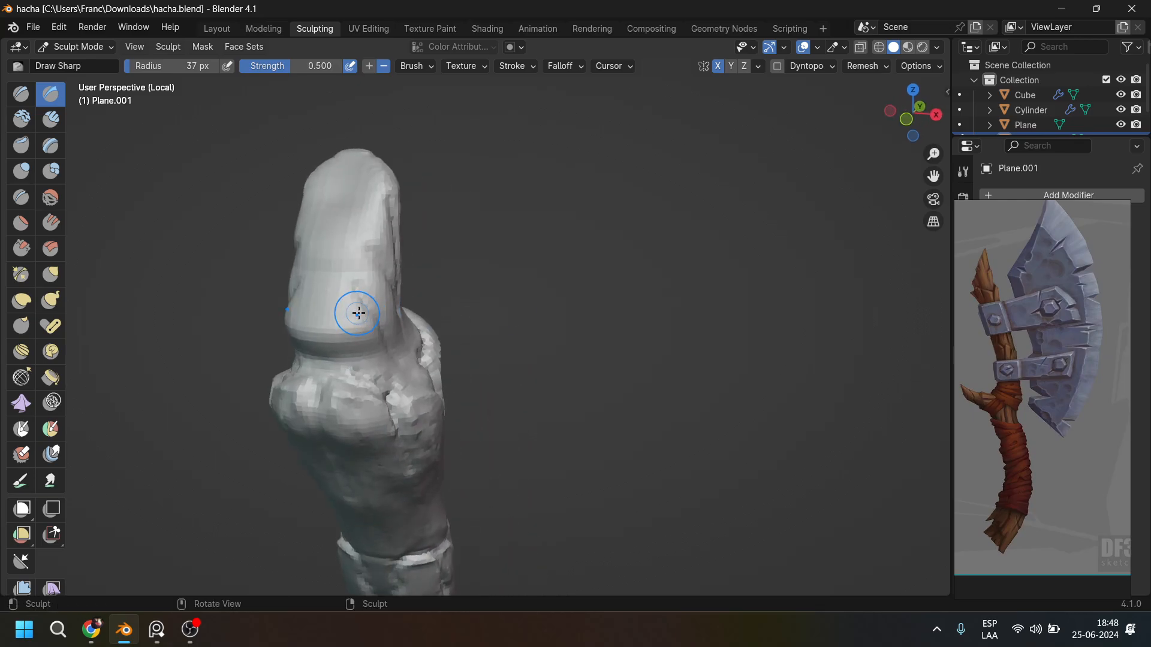
pyautogui.moveTo(362, 310)
pyautogui.mouseDown()
pyautogui.moveTo(374, 193)
pyautogui.moveTo(344, 174)
pyautogui.moveTo(331, 290)
pyautogui.moveTo(329, 216)
pyautogui.mouseUp()
pyautogui.moveTo(328, 216)
pyautogui.mouseDown(button='middle')
pyautogui.moveTo(539, 311)
pyautogui.moveTo(649, 245)
pyautogui.mouseUp(button='middle')
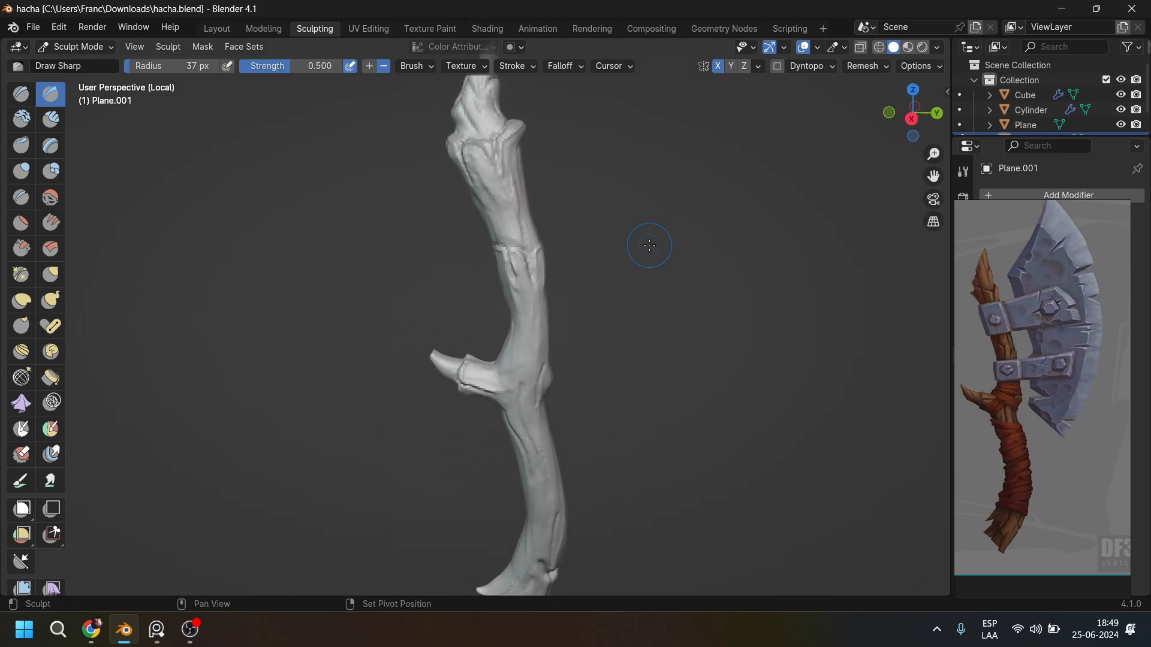
# Voxel-remesh the whole handle at a voxel size of 0.0095 m.
pyautogui.scroll(-2, 649, 245)
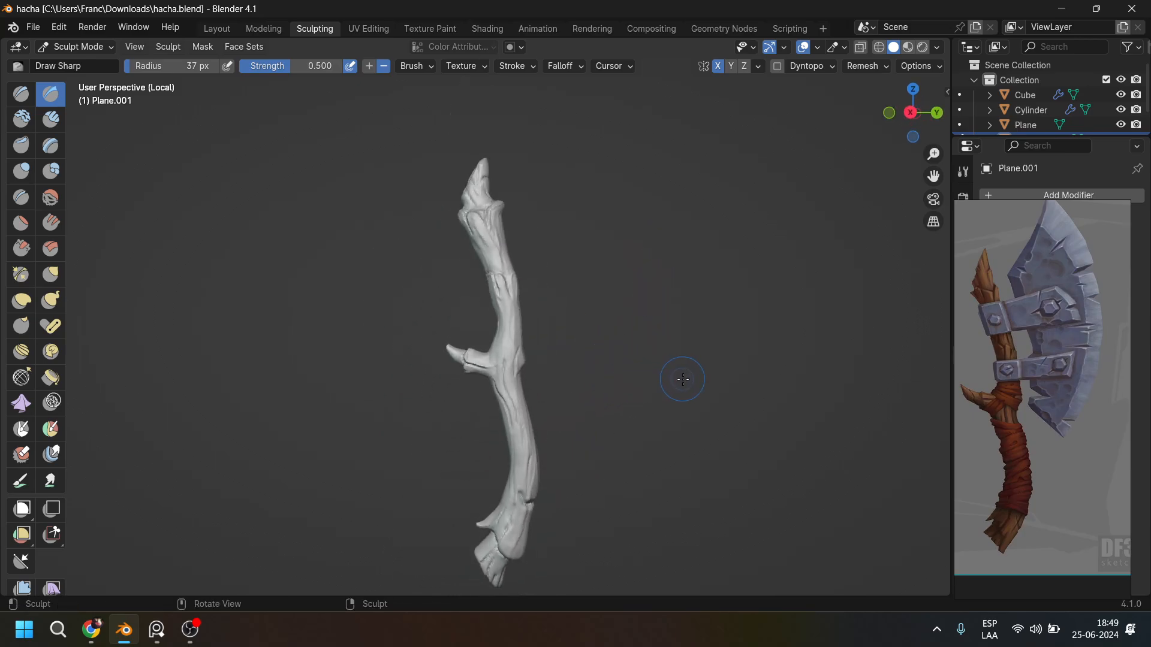
pyautogui.press('r')
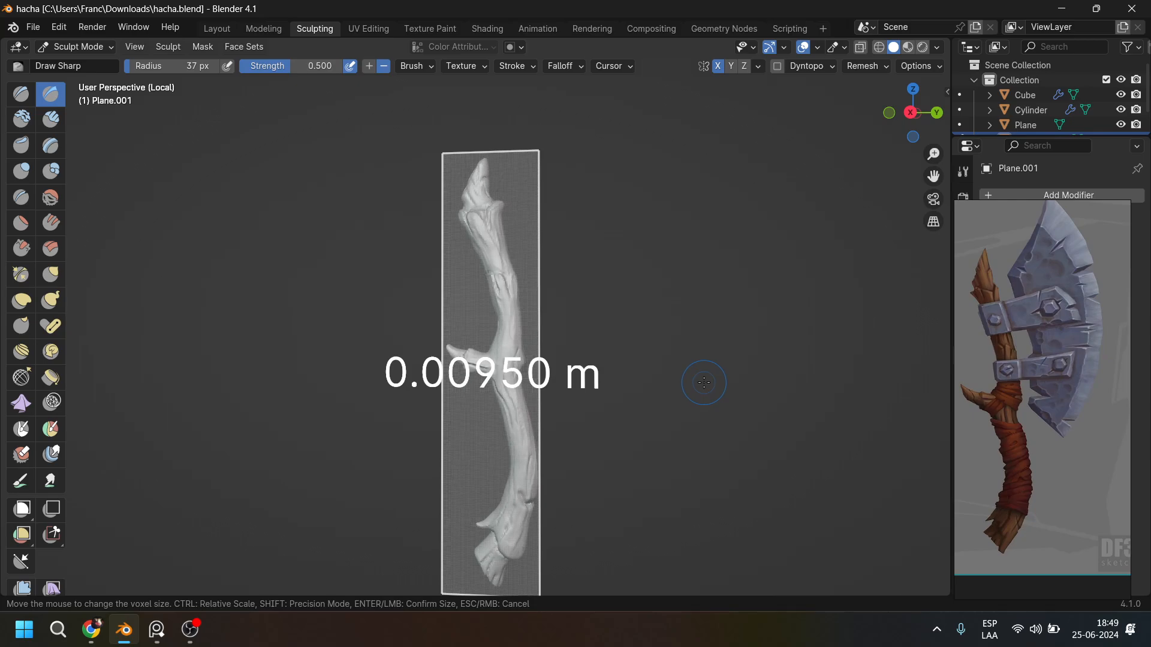
pyautogui.click(705, 383)
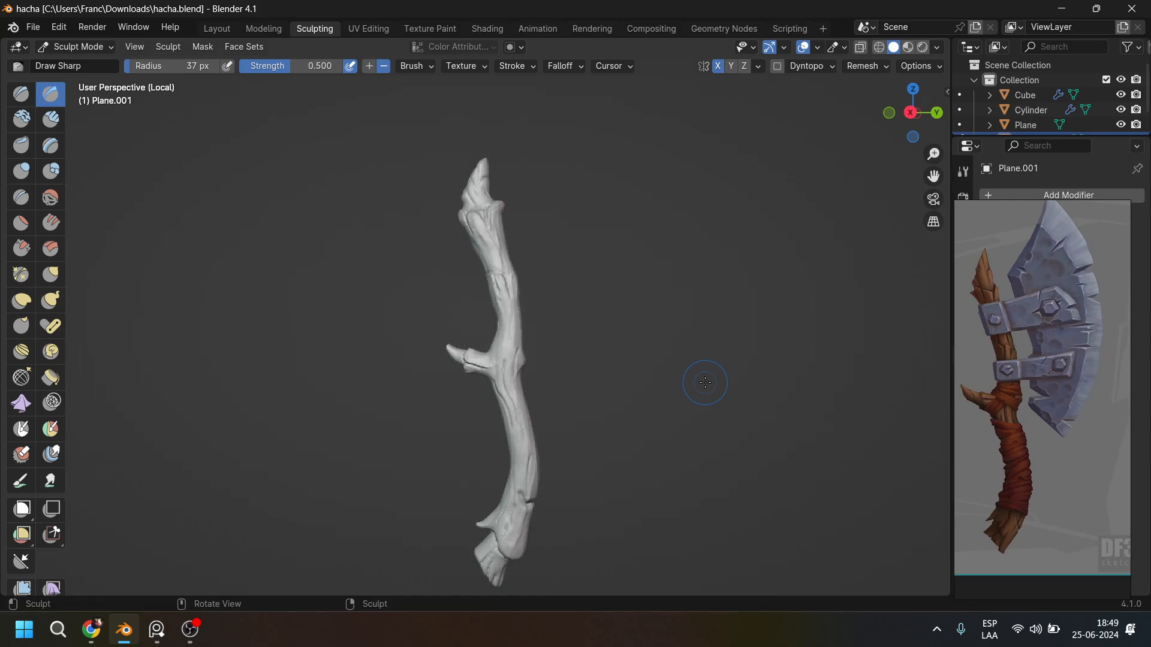
# Flatten the ridges on the upper knot and the shaft below it with a 37 px Scrape/Peaks brush.
pyautogui.scroll(6, 696, 376)
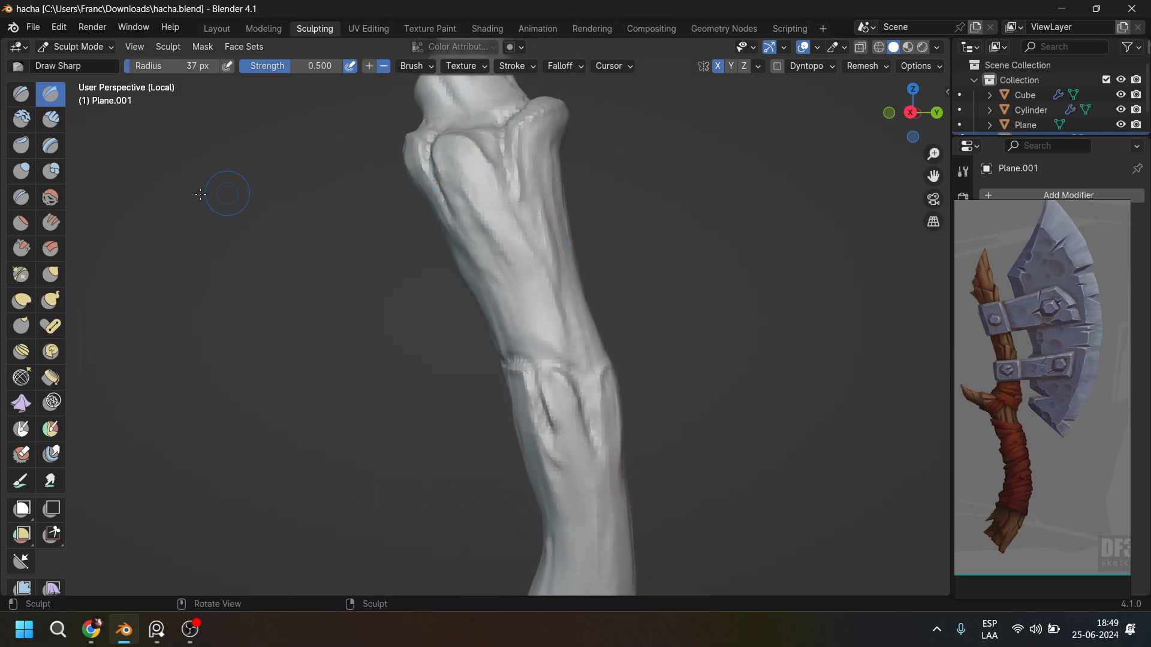
pyautogui.click(21, 248)
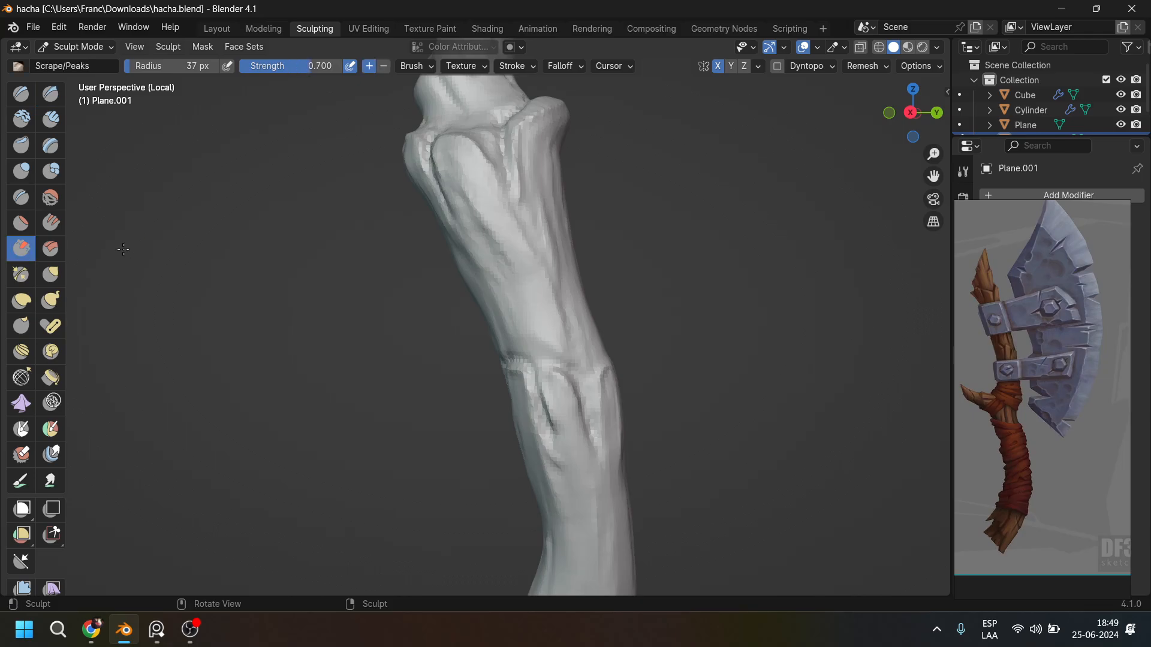
pyautogui.moveTo(486, 222)
pyautogui.mouseDown(button='middle')
pyautogui.moveTo(560, 265)
pyautogui.moveTo(488, 219)
pyautogui.mouseUp(button='middle')
pyautogui.moveTo(462, 254); pyautogui.dragTo(488, 228)
pyautogui.moveTo(497, 235); pyautogui.dragTo(485, 201, button='middle')
pyautogui.moveTo(491, 211)
pyautogui.mouseDown()
pyautogui.moveTo(471, 255)
pyautogui.moveTo(432, 277)
pyautogui.mouseUp()
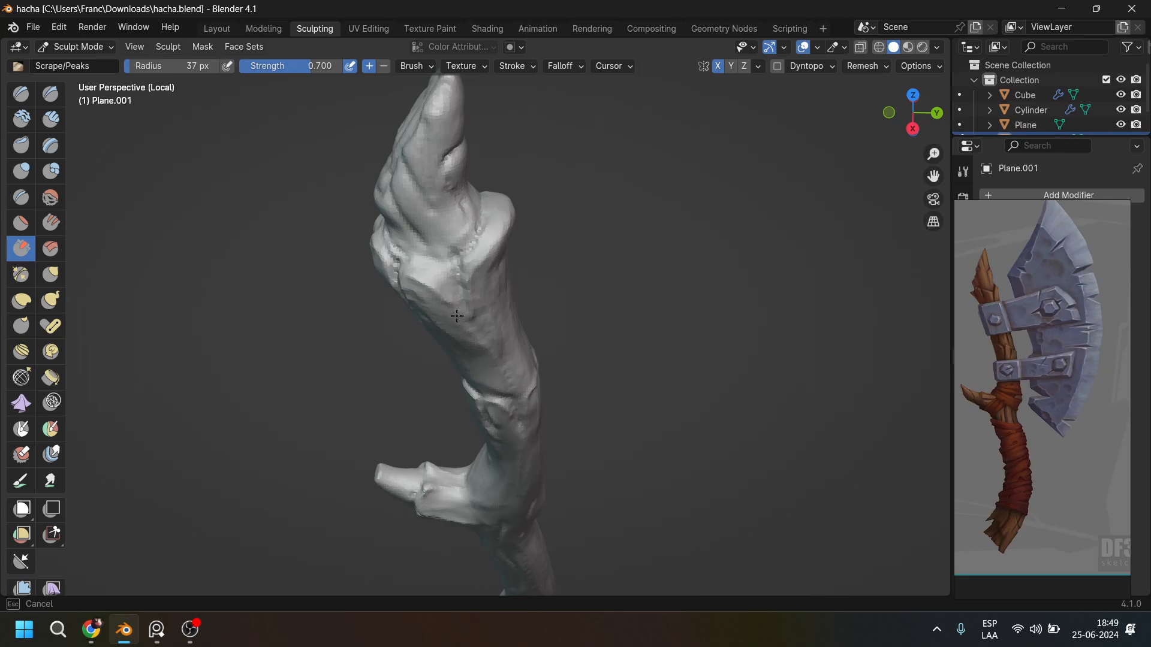
pyautogui.moveTo(390, 277); pyautogui.dragTo(299, 281, button='middle')
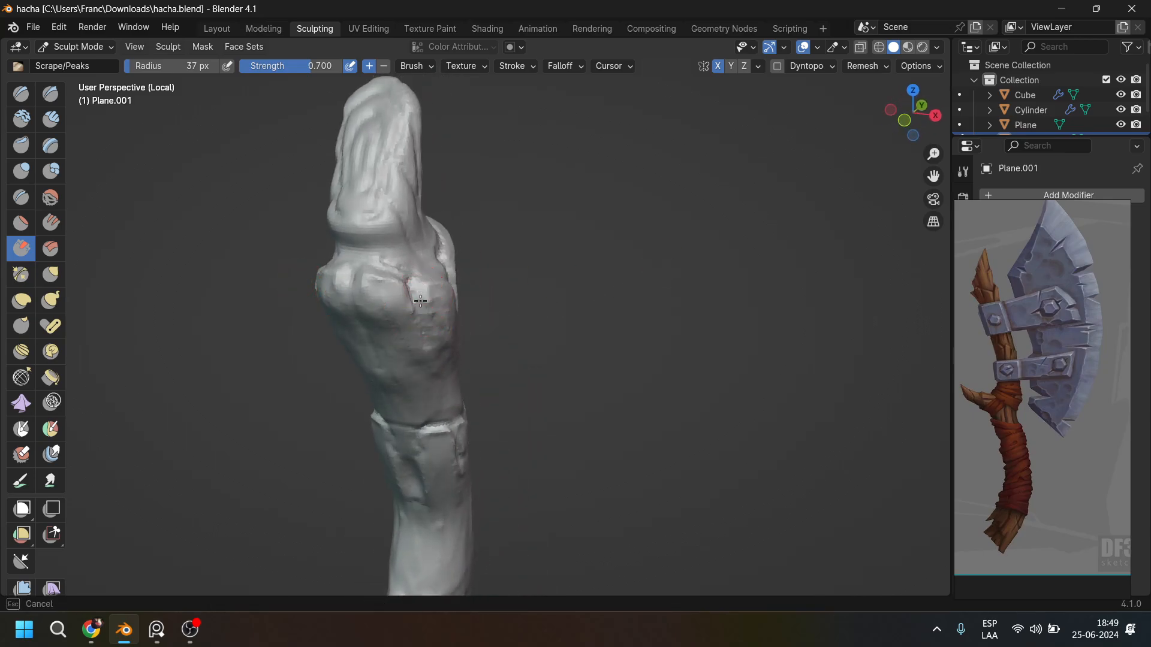
pyautogui.moveTo(398, 283)
pyautogui.mouseDown(button='middle')
pyautogui.moveTo(362, 282)
pyautogui.moveTo(368, 298)
pyautogui.moveTo(518, 208)
pyautogui.mouseUp(button='middle')
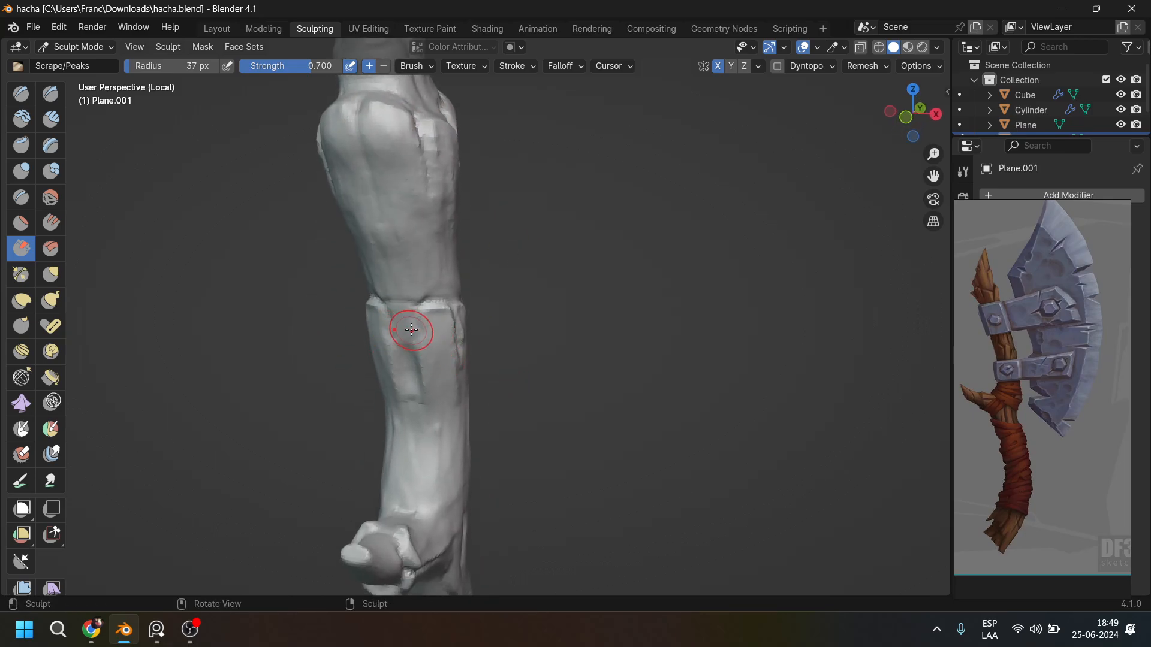
# Scrape the raised bark edges flatter along the ring crack midway between the knot and the side branch.
pyautogui.moveTo(411, 329)
pyautogui.mouseDown()
pyautogui.moveTo(432, 354)
pyautogui.moveTo(424, 323)
pyautogui.moveTo(432, 357)
pyautogui.mouseUp()
pyautogui.moveTo(432, 356); pyautogui.dragTo(450, 335, button='middle')
pyautogui.moveTo(450, 334)
pyautogui.mouseDown()
pyautogui.moveTo(457, 327)
pyautogui.moveTo(463, 345)
pyautogui.mouseUp()
pyautogui.moveTo(462, 345)
pyautogui.mouseDown()
pyautogui.moveTo(461, 336)
pyautogui.moveTo(466, 352)
pyautogui.mouseUp()
# Switch to the Layout workspace and examine how the sculpted handle fits the blade and metal straps.
pyautogui.scroll(-4, 515, 378)
pyautogui.keyDown('shift'); pyautogui.moveTo(522, 380); pyautogui.dragTo(520, 304, button='middle'); pyautogui.keyUp('shift')
pyautogui.moveTo(520, 304); pyautogui.dragTo(550, 333, button='middle')
pyautogui.scroll(-3, 596, 332)
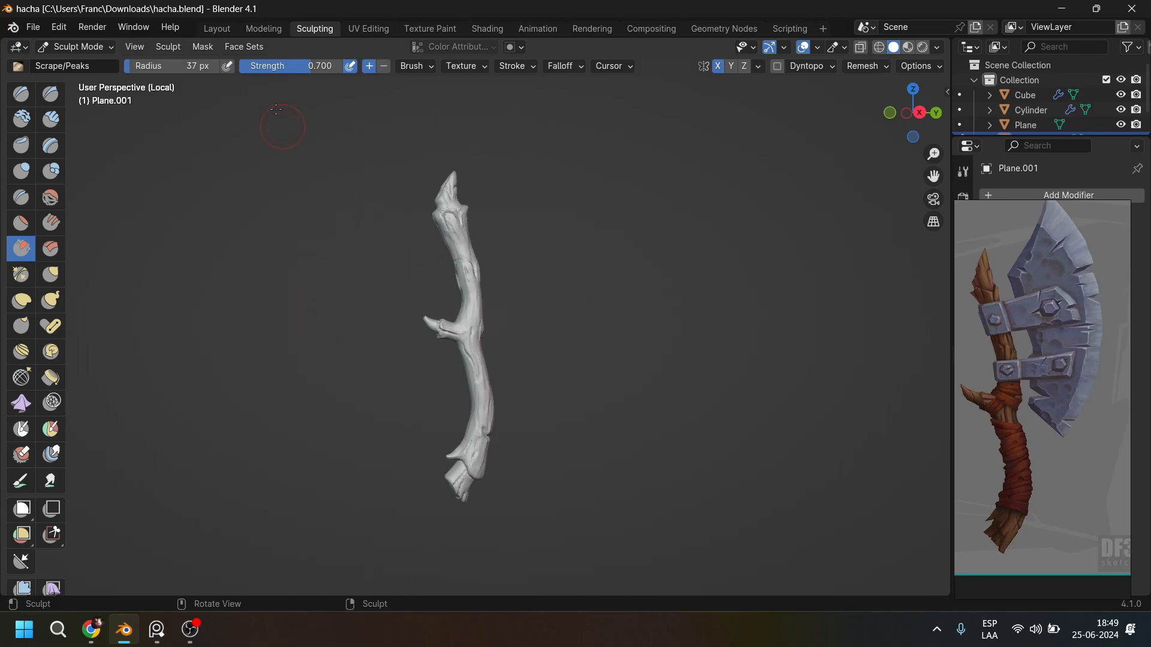
pyautogui.click(216, 28)
pyautogui.moveTo(636, 240); pyautogui.dragTo(588, 385, button='middle')
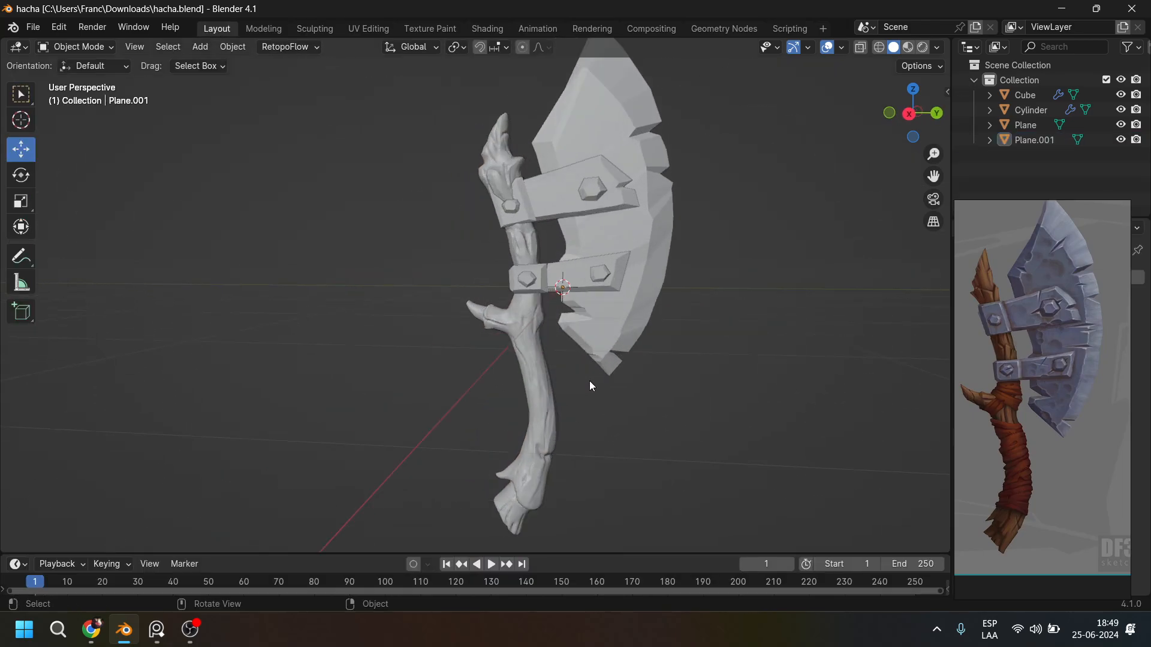
pyautogui.keyDown('shift'); pyautogui.moveTo(591, 425); pyautogui.dragTo(573, 437, button='middle'); pyautogui.keyUp('shift')
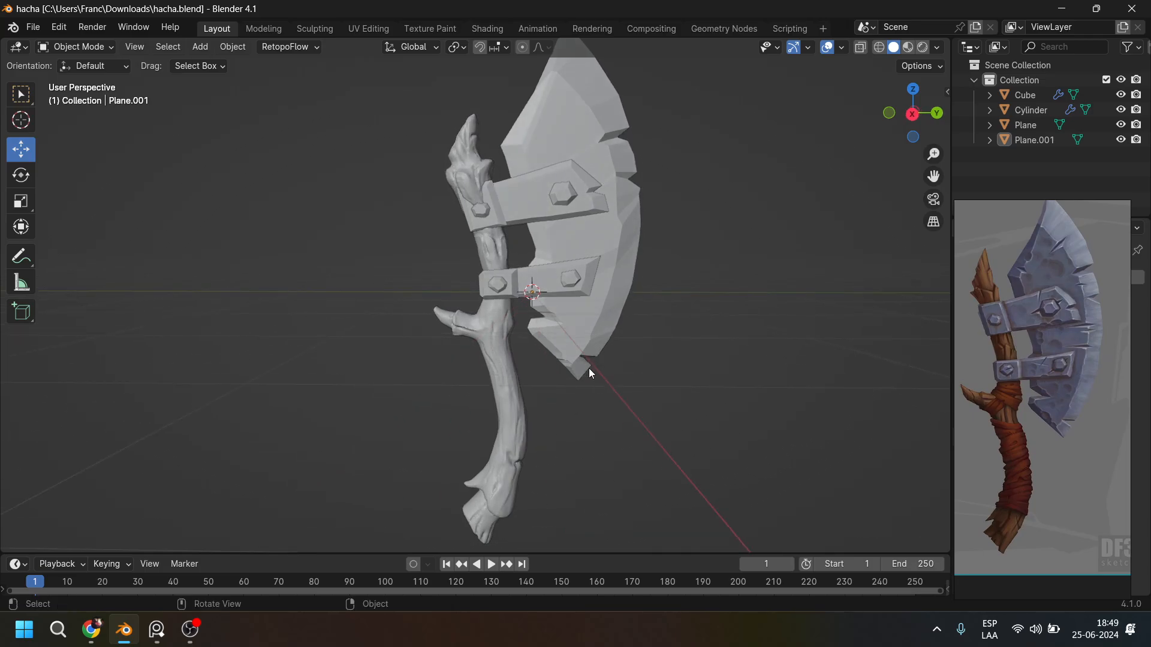
pyautogui.moveTo(590, 373); pyautogui.dragTo(697, 407, button='middle')
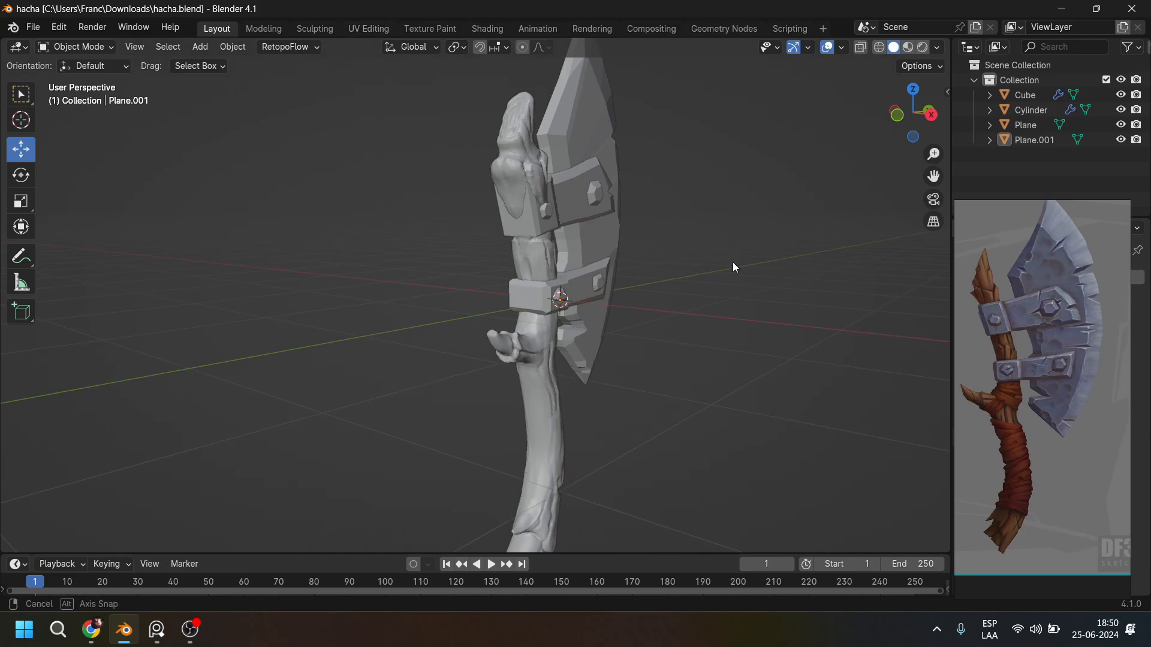
pyautogui.moveTo(732, 265); pyautogui.dragTo(609, 207, button='middle')
pyautogui.scroll(3, 568, 185)
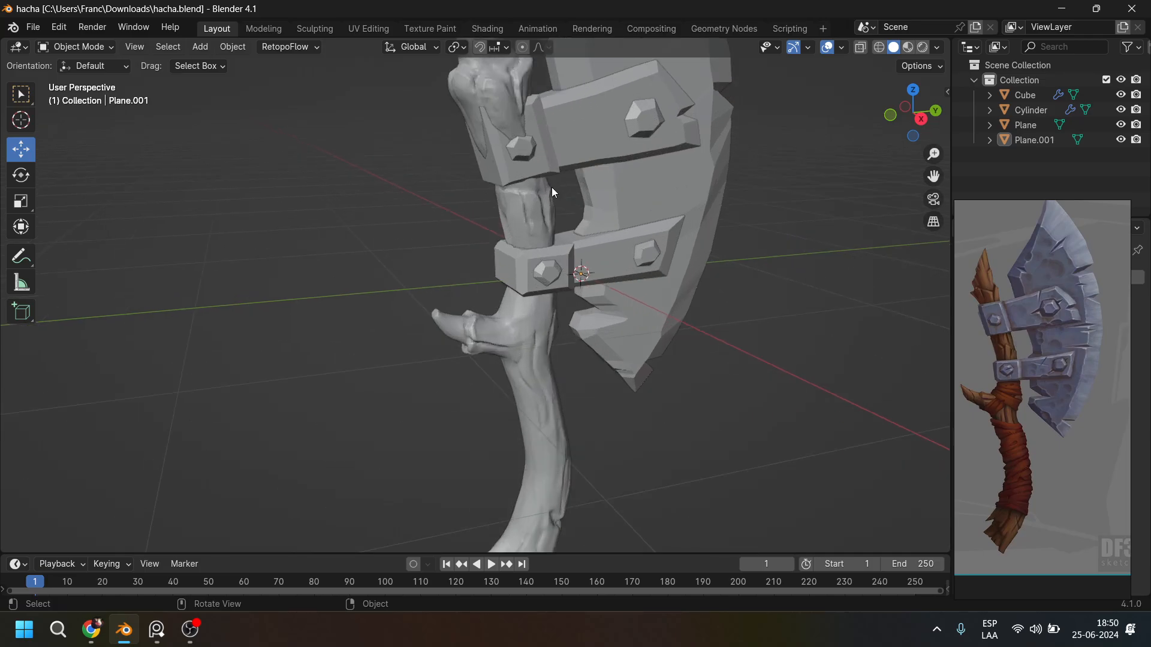
pyautogui.keyDown('shift'); pyautogui.moveTo(510, 165); pyautogui.dragTo(501, 280, button='middle'); pyautogui.keyUp('shift')
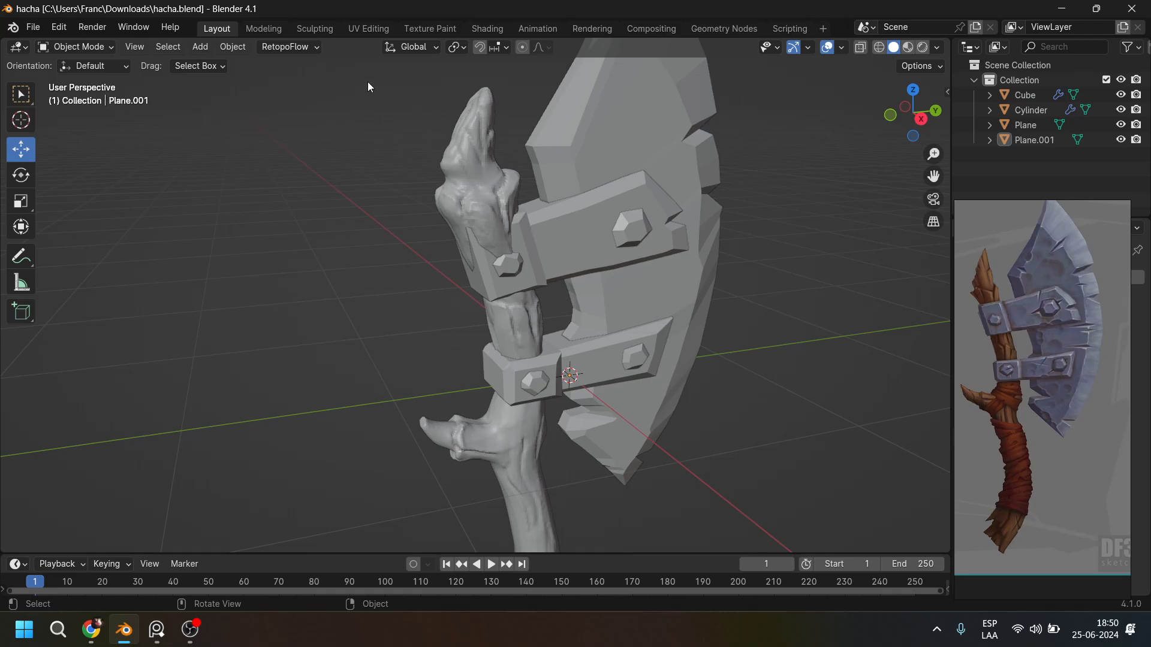
# Return to sculpting the handle with the full axe shown, and push the wood protruding through the upper strap inward using 99 px Grab.
pyautogui.click(314, 28)
pyautogui.press('KP_Divide')
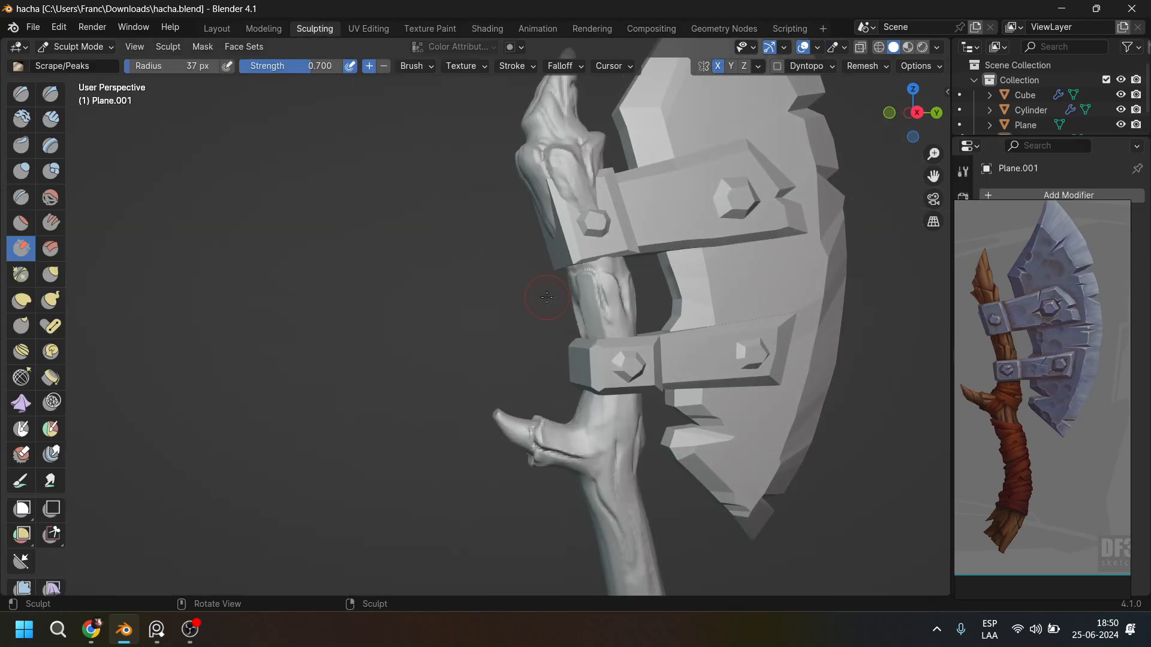
pyautogui.scroll(3, 588, 167)
pyautogui.moveTo(587, 167); pyautogui.dragTo(538, 386, button='middle')
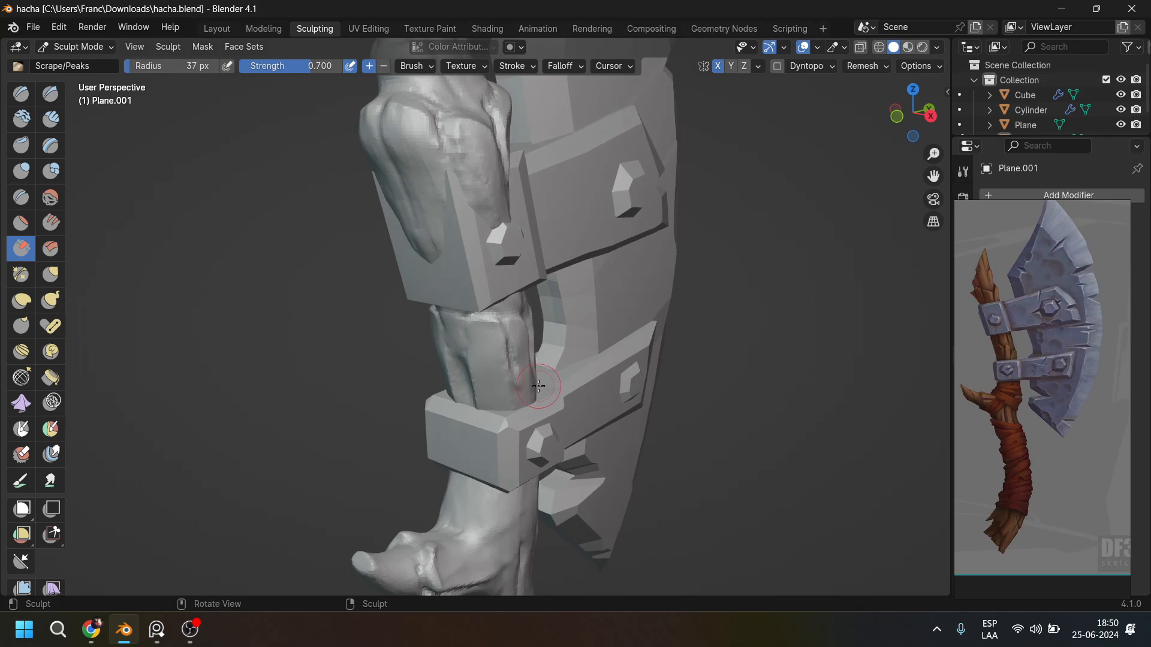
pyautogui.press('g')
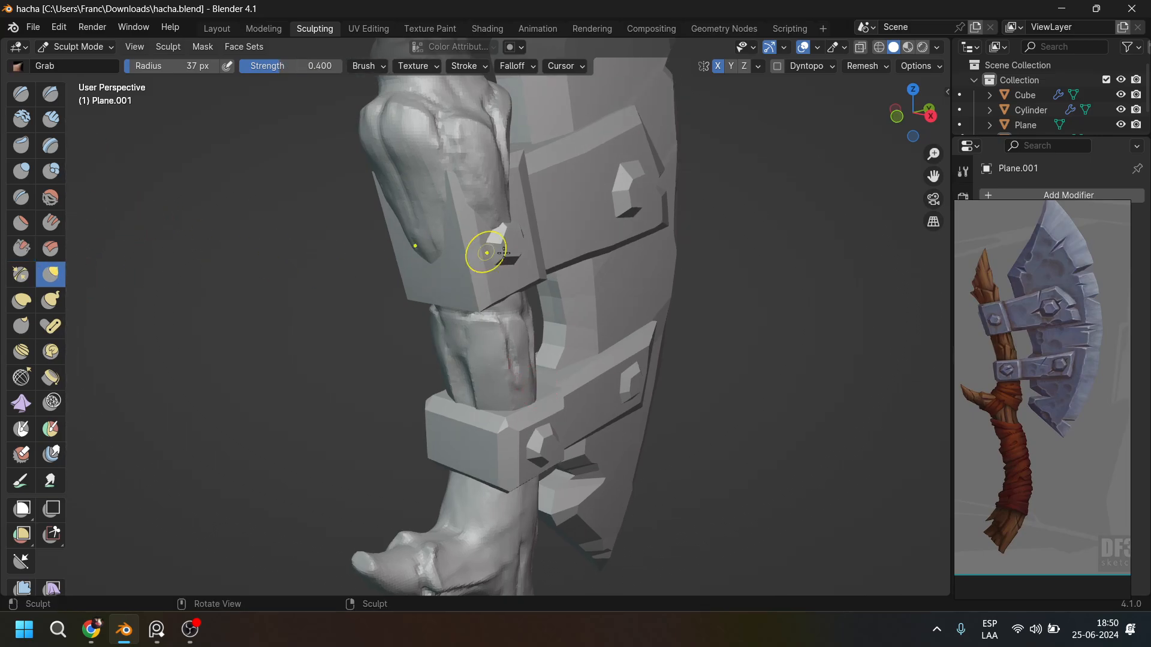
pyautogui.press('f')
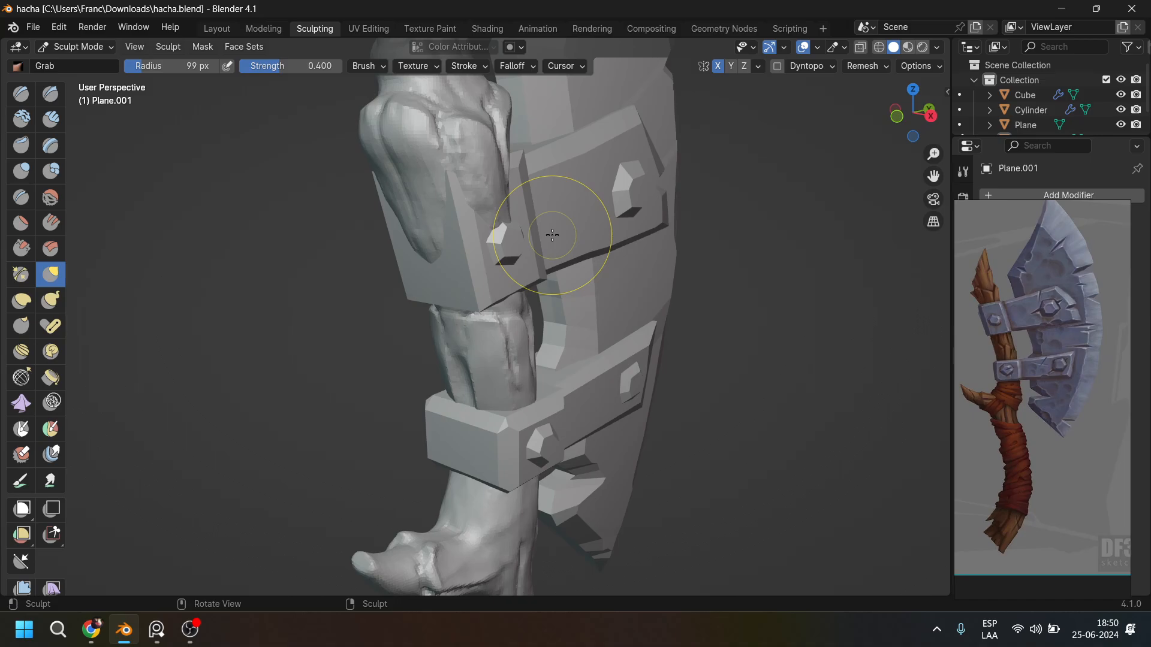
pyautogui.moveTo(489, 221); pyautogui.dragTo(463, 190, button='middle')
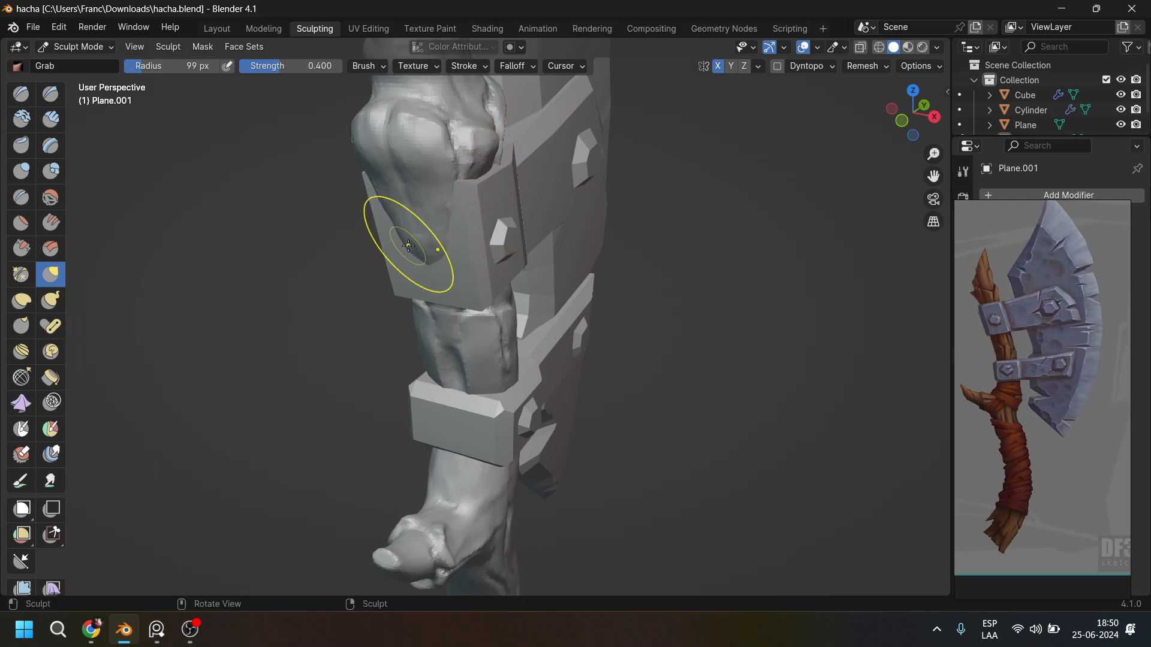
pyautogui.moveTo(419, 245); pyautogui.dragTo(425, 217)
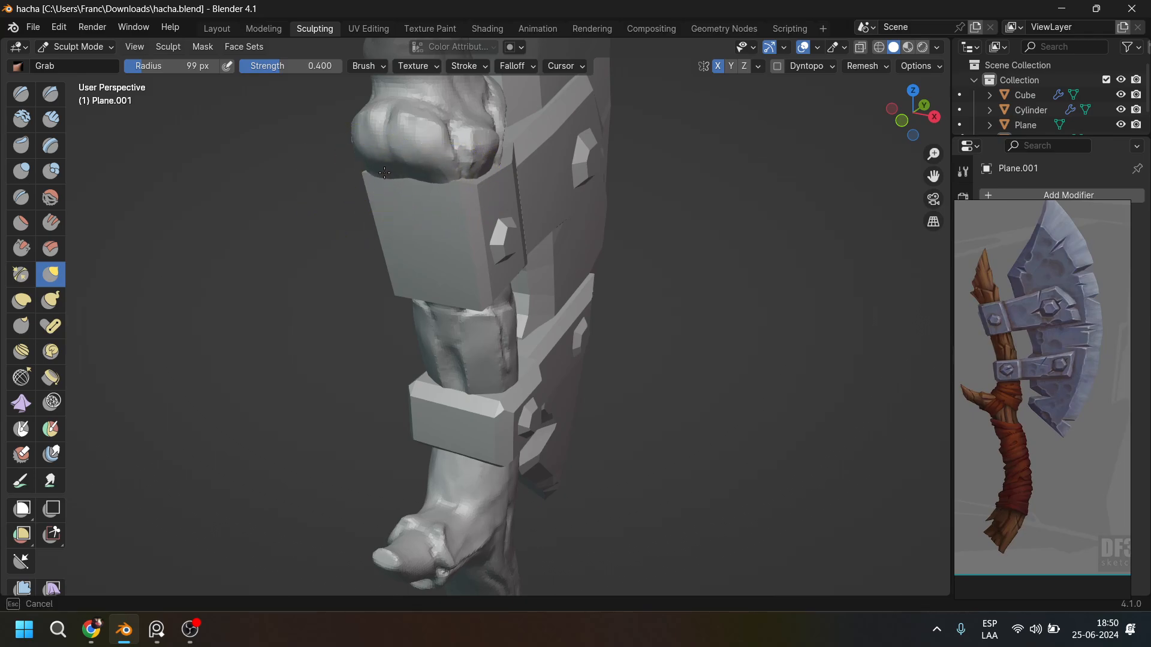
# Adjust the underside of the handle's upper knot where it meets the upper strap using the 99 px Grab brush.
pyautogui.moveTo(462, 183)
pyautogui.mouseDown(button='middle')
pyautogui.moveTo(529, 163)
pyautogui.moveTo(527, 176)
pyautogui.moveTo(541, 172)
pyautogui.moveTo(494, 231)
pyautogui.moveTo(458, 325)
pyautogui.mouseUp(button='middle')
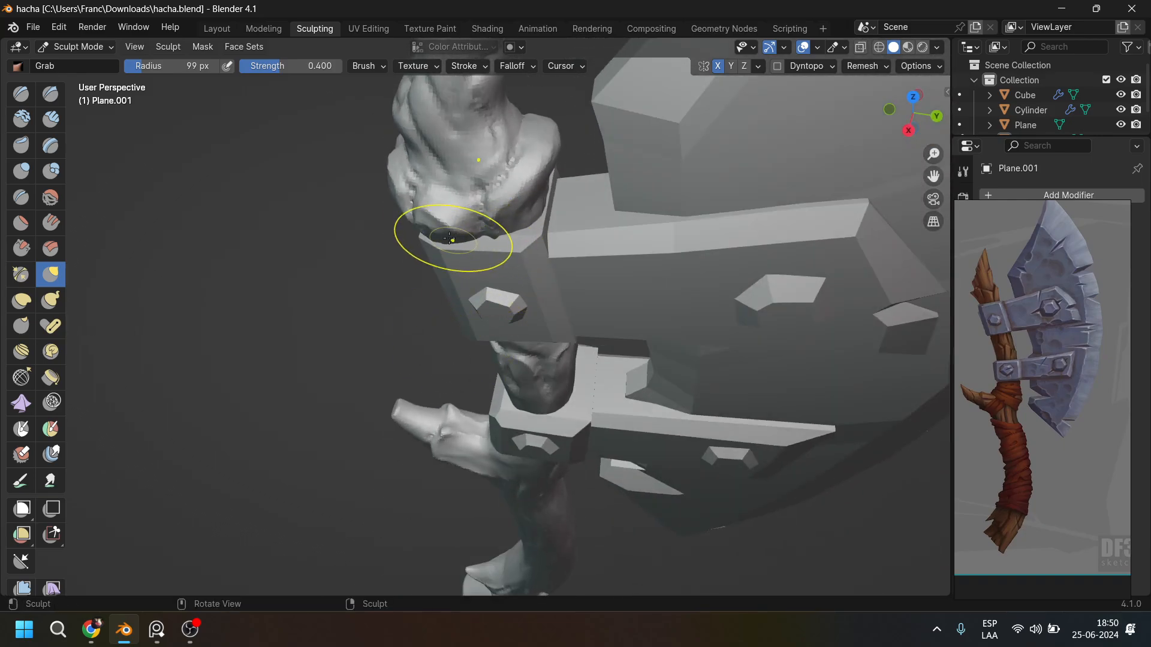
pyautogui.moveTo(450, 231)
pyautogui.mouseDown(button='middle')
pyautogui.moveTo(421, 219)
pyautogui.moveTo(488, 231)
pyautogui.mouseUp(button='middle')
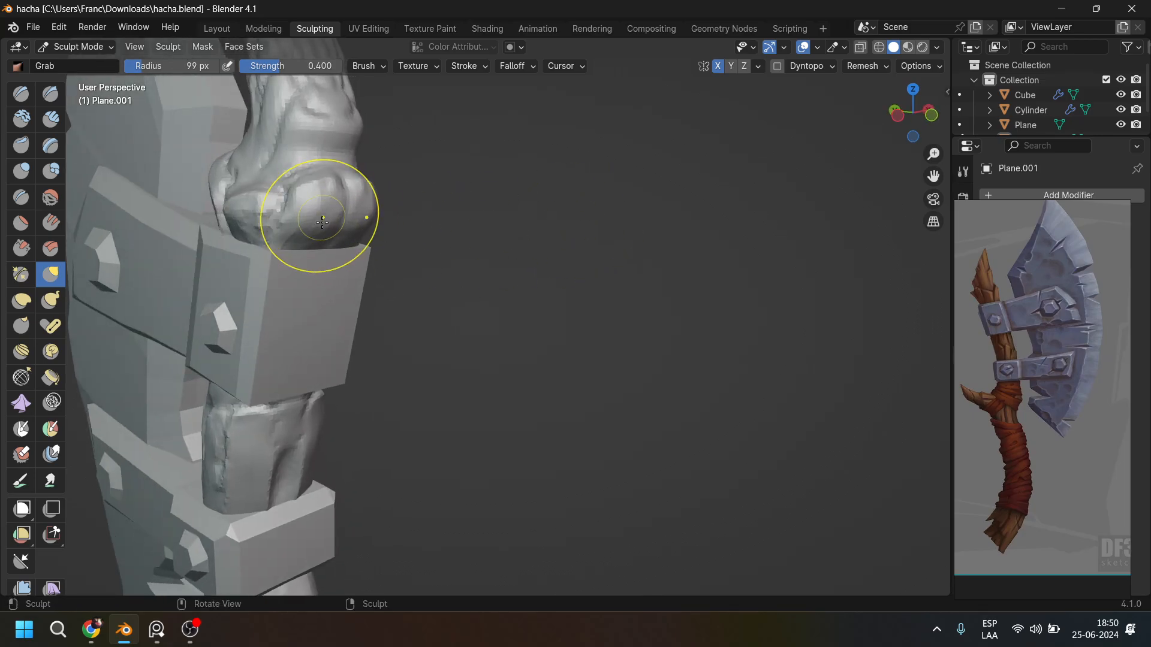
pyautogui.moveTo(392, 239); pyautogui.dragTo(330, 261, button='middle')
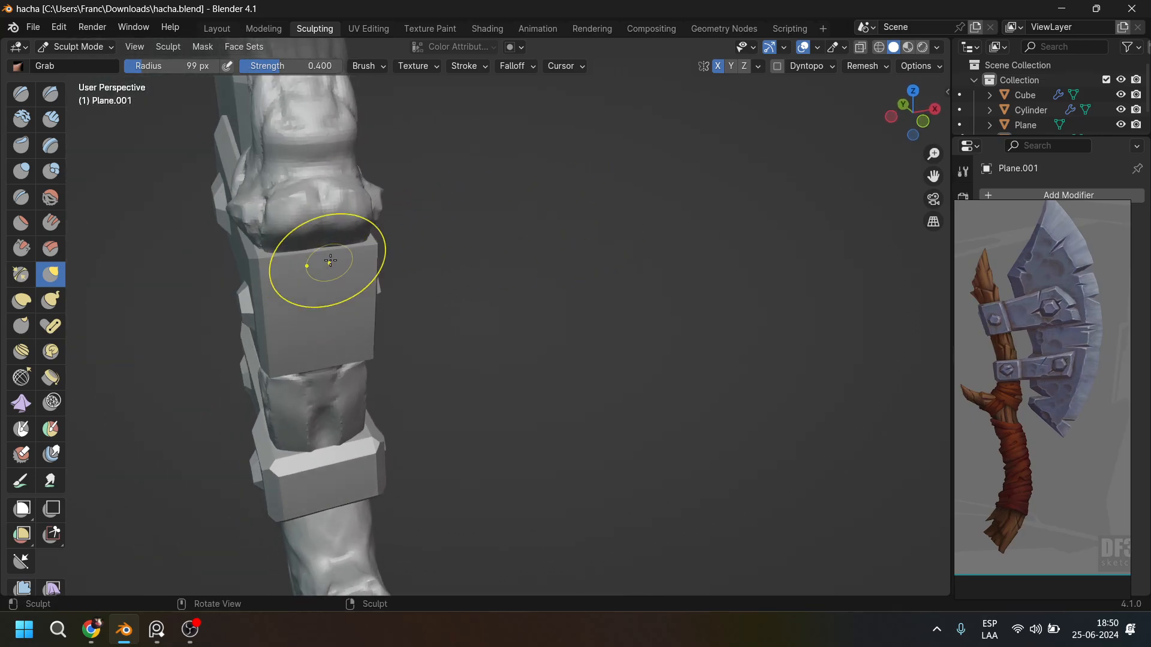
pyautogui.moveTo(372, 221)
pyautogui.mouseDown()
pyautogui.moveTo(248, 217)
pyautogui.moveTo(234, 203)
pyautogui.moveTo(250, 282)
pyautogui.mouseUp()
pyautogui.moveTo(249, 282)
pyautogui.mouseDown(button='middle')
pyautogui.moveTo(461, 275)
pyautogui.moveTo(334, 359)
pyautogui.moveTo(352, 246)
pyautogui.moveTo(398, 257)
pyautogui.moveTo(365, 252)
pyautogui.moveTo(296, 277)
pyautogui.mouseUp(button='middle')
pyautogui.scroll(3, 352, 242)
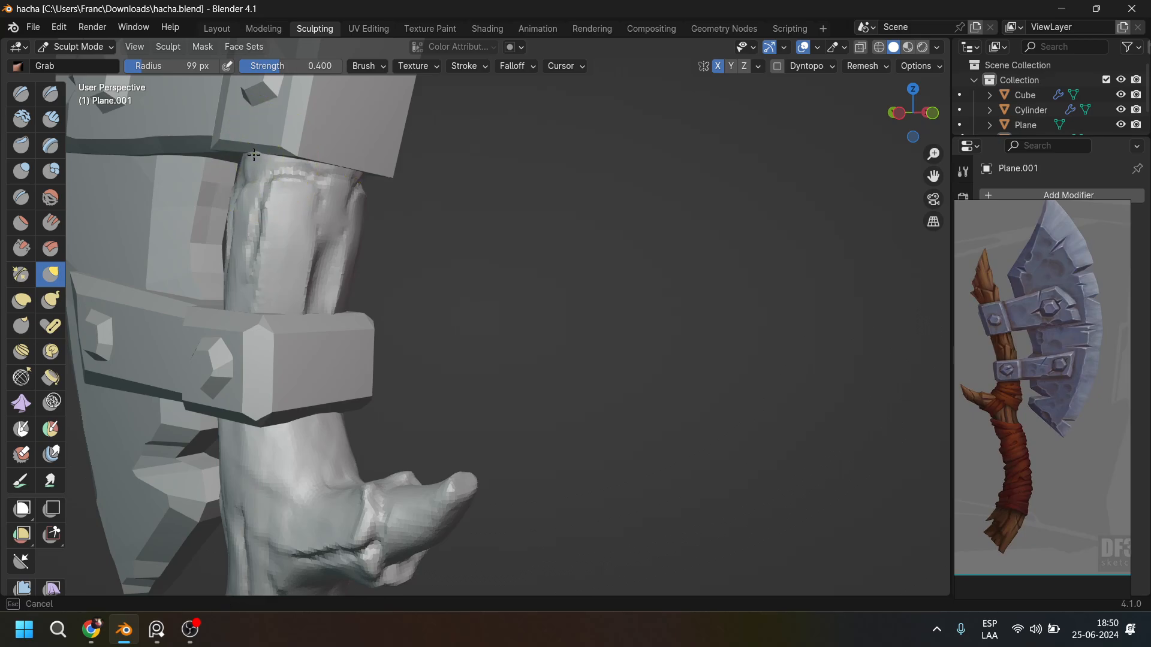
# Nudge the handle's surface just below the lower strap with the 99 px Grab brush so it fits the strap opening.
pyautogui.moveTo(262, 154)
pyautogui.mouseDown(button='middle')
pyautogui.moveTo(335, 286)
pyautogui.moveTo(342, 271)
pyautogui.mouseUp(button='middle')
pyautogui.moveTo(402, 260); pyautogui.dragTo(403, 258, button='middle')
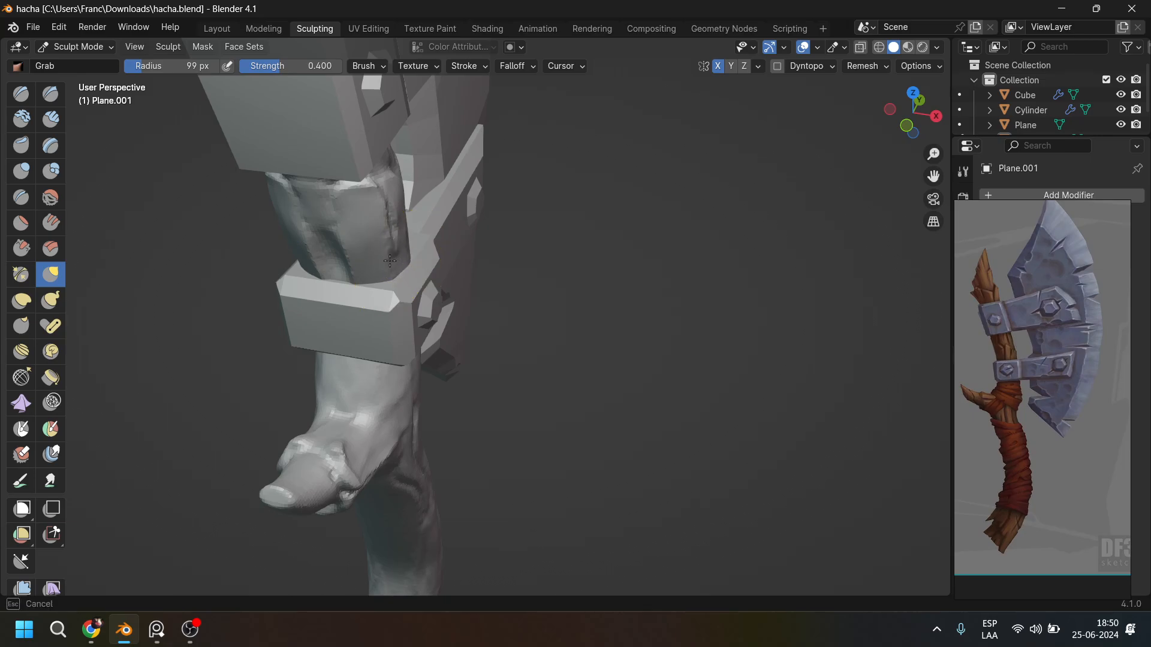
pyautogui.scroll(-4, 487, 322)
pyautogui.moveTo(487, 321); pyautogui.dragTo(358, 305, button='middle')
pyautogui.scroll(4, 406, 313)
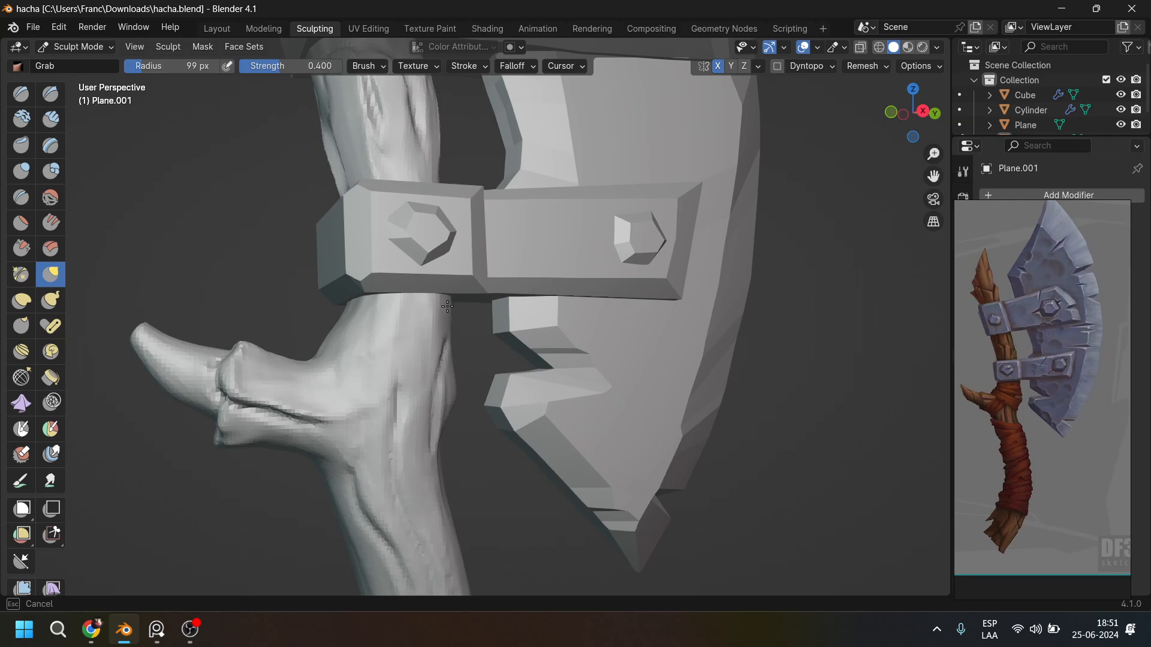
pyautogui.moveTo(442, 311); pyautogui.dragTo(529, 326, button='middle')
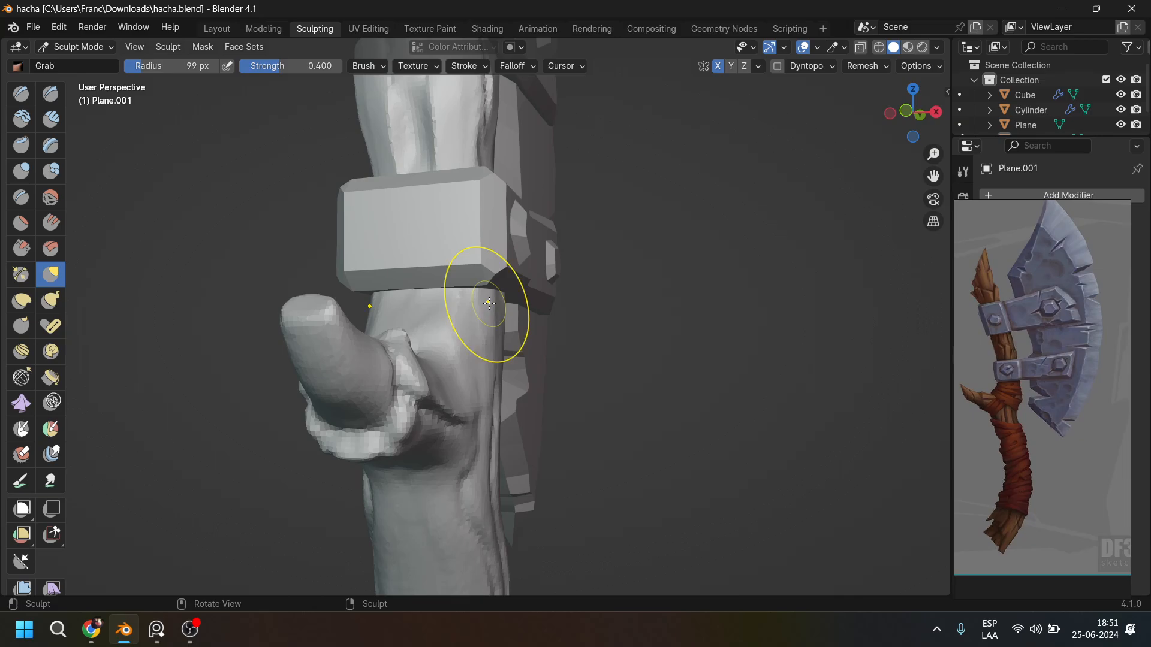
pyautogui.moveTo(489, 305); pyautogui.dragTo(497, 304)
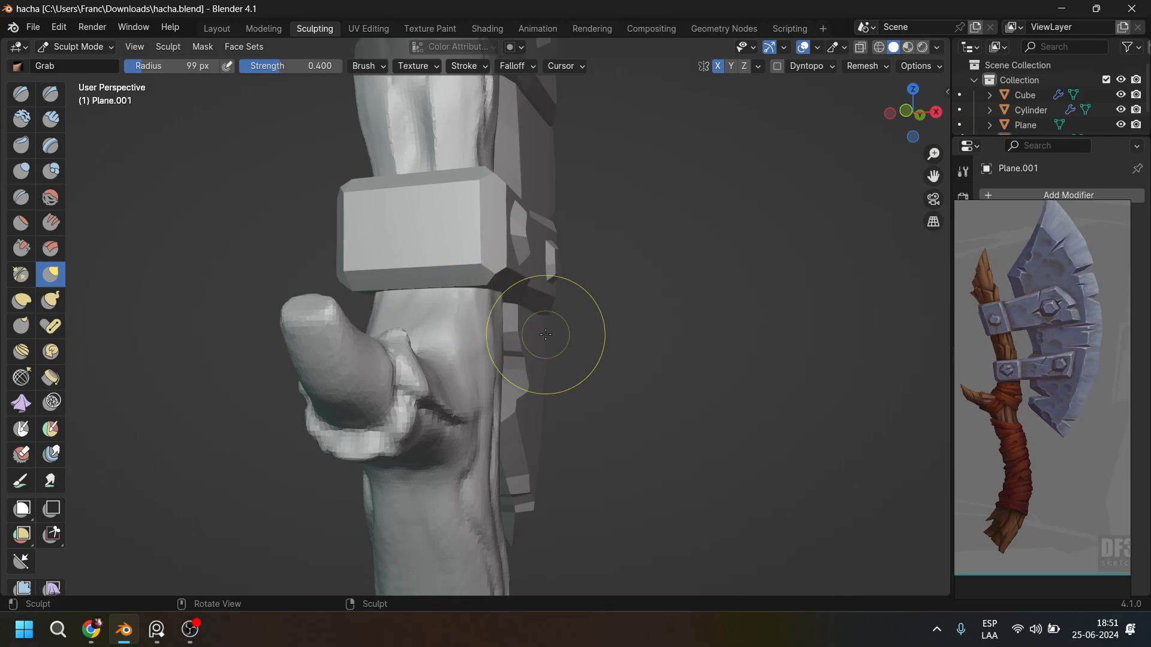
# Switch to the Layout workspace and examine the whole axe with the adjusted handle.
pyautogui.scroll(-8, 578, 321)
pyautogui.moveTo(617, 301)
pyautogui.mouseDown(button='middle')
pyautogui.moveTo(513, 351)
pyautogui.moveTo(564, 333)
pyautogui.mouseUp(button='middle')
pyautogui.scroll(3, 514, 352)
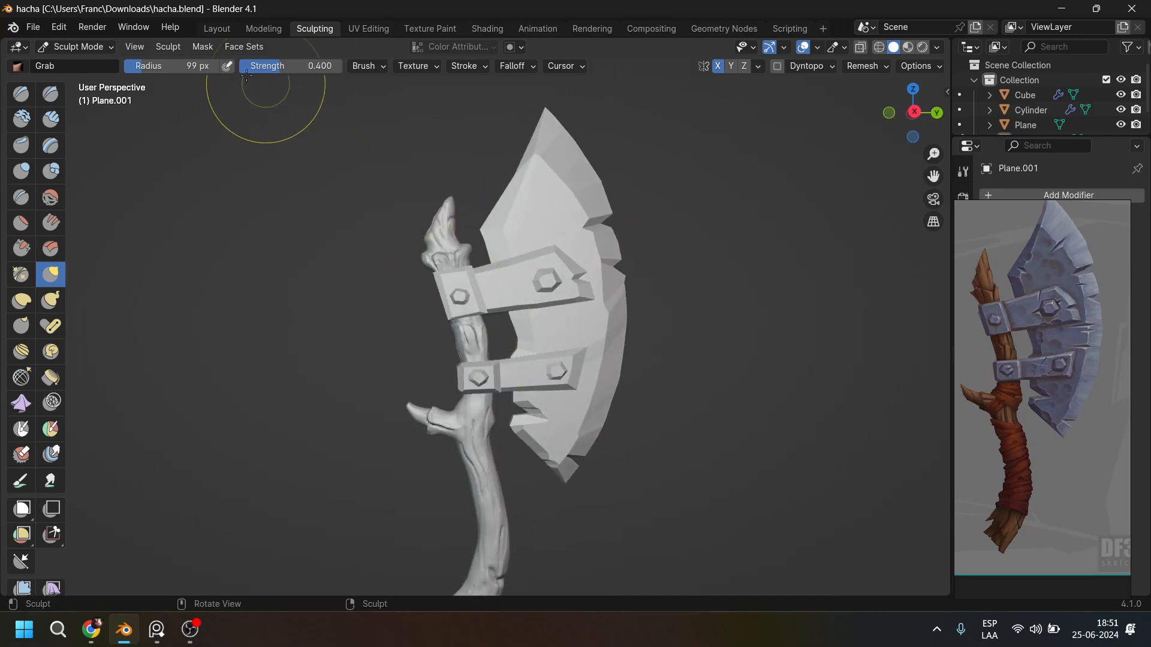
pyautogui.click(218, 29)
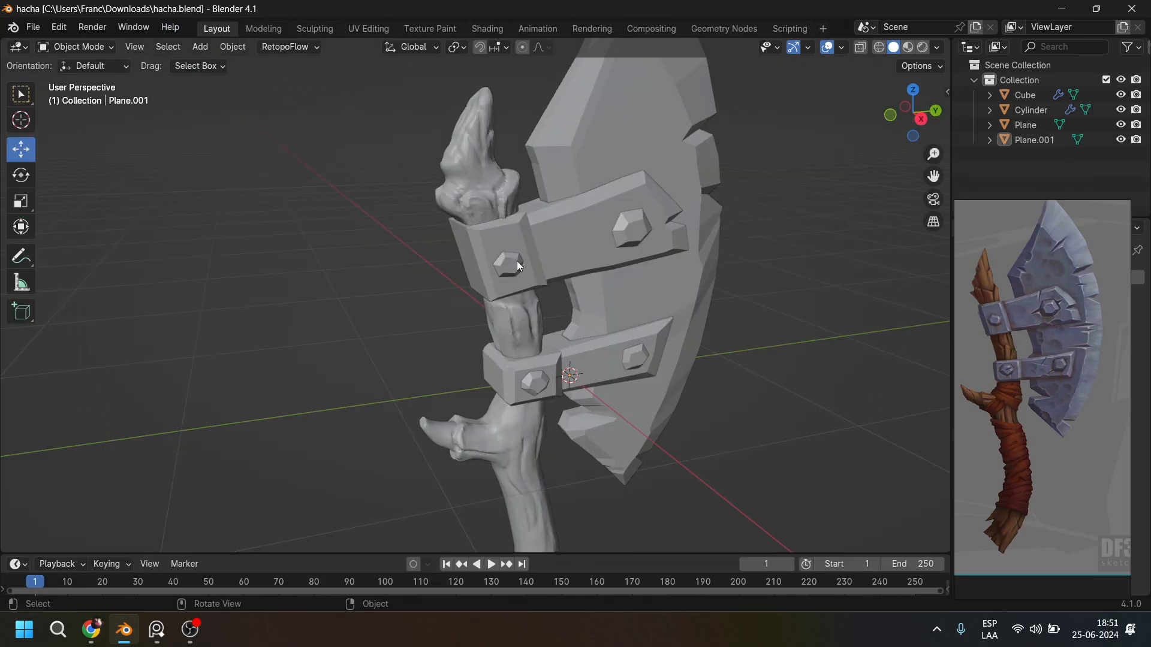
pyautogui.scroll(-3, 516, 261)
pyautogui.moveTo(537, 333); pyautogui.dragTo(575, 318, button='middle')
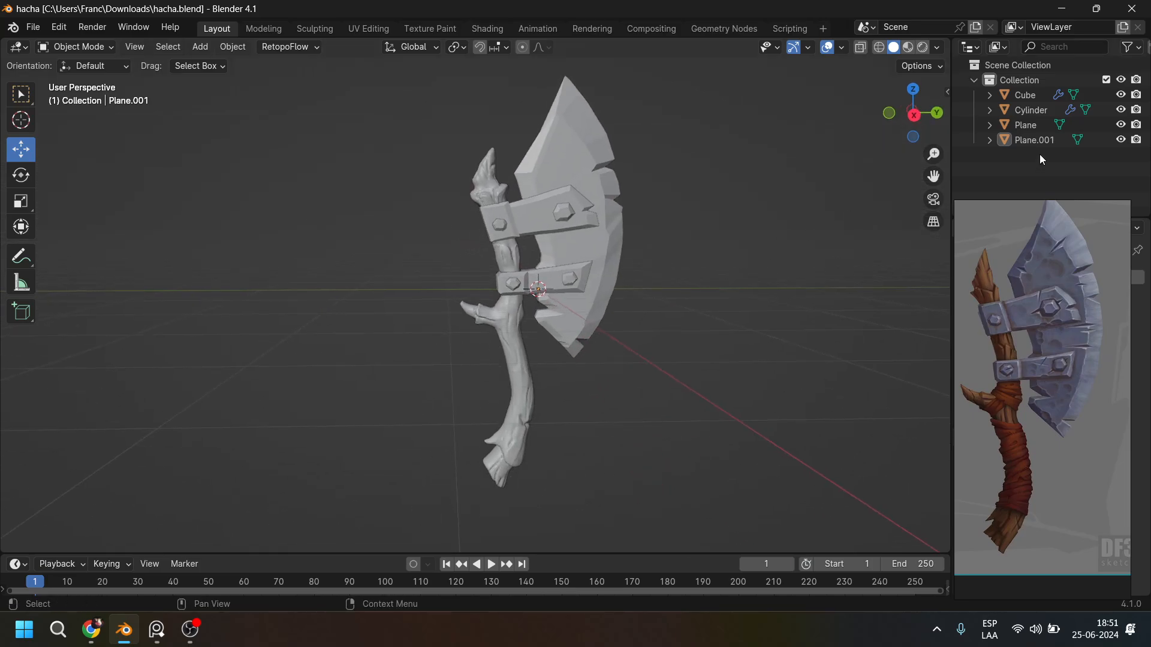
# Rename the handle object as Mango and the blade object as Filo.
pyautogui.doubleClick(1028, 141)
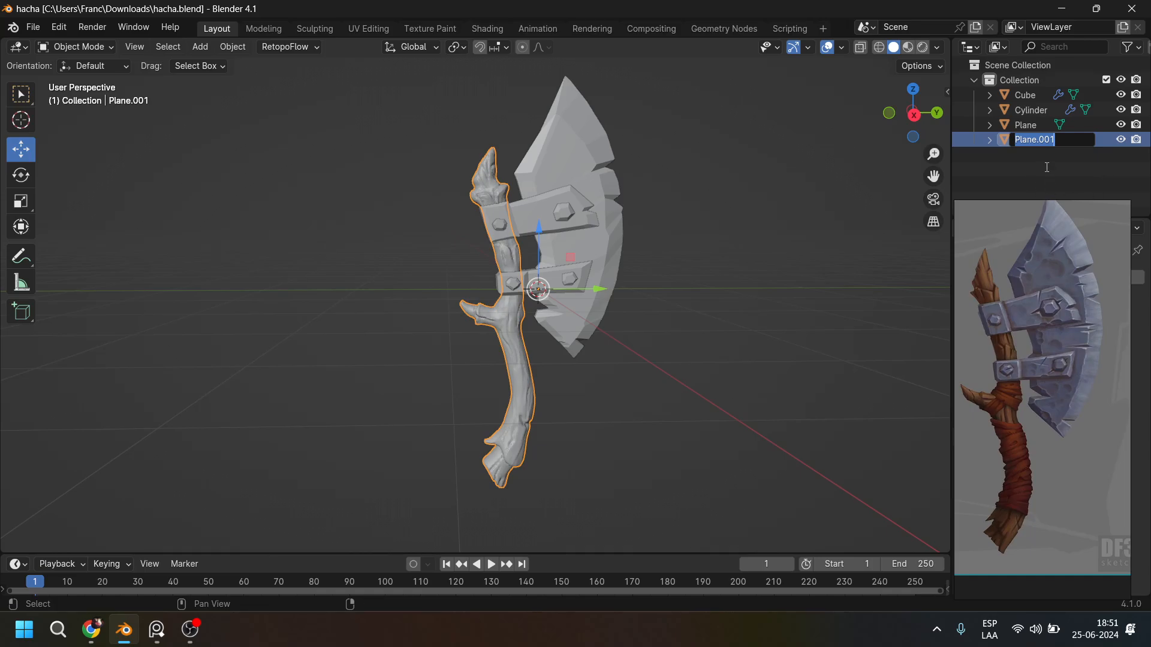
pyautogui.write('Mango')
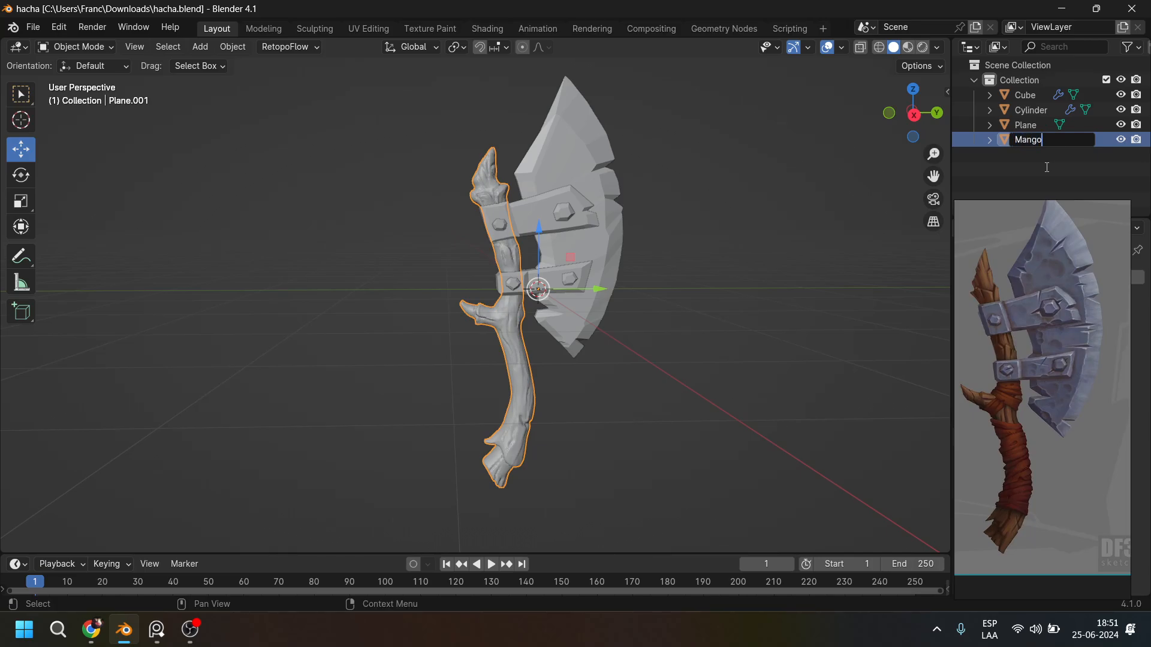
pyautogui.press('Return')
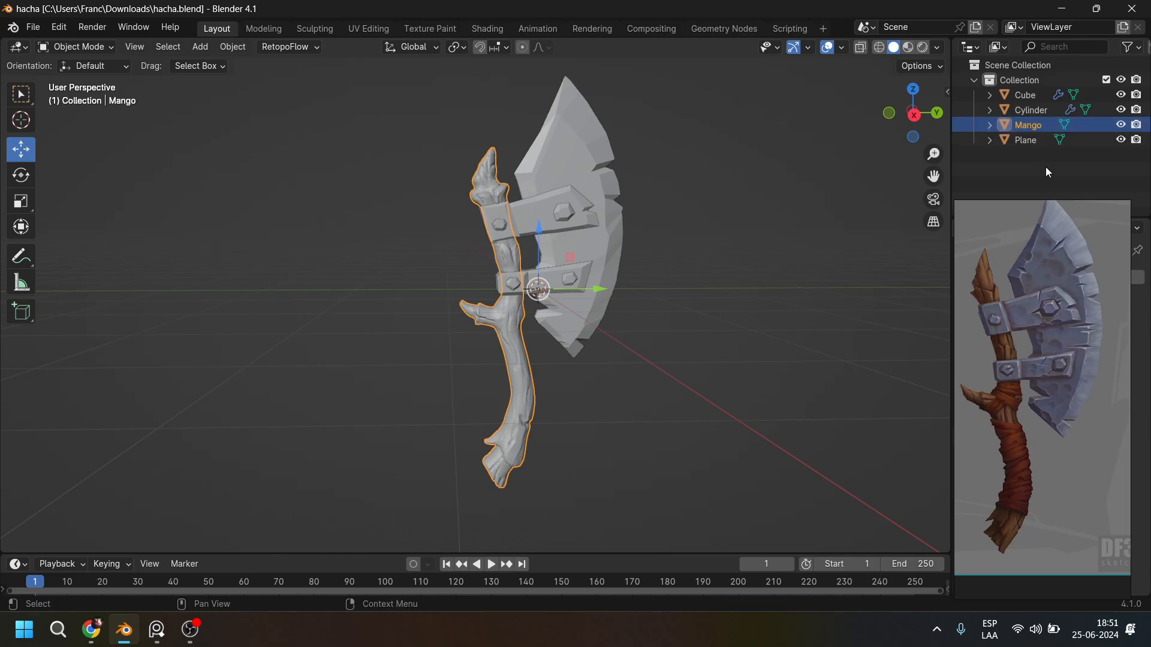
pyautogui.doubleClick(1018, 142)
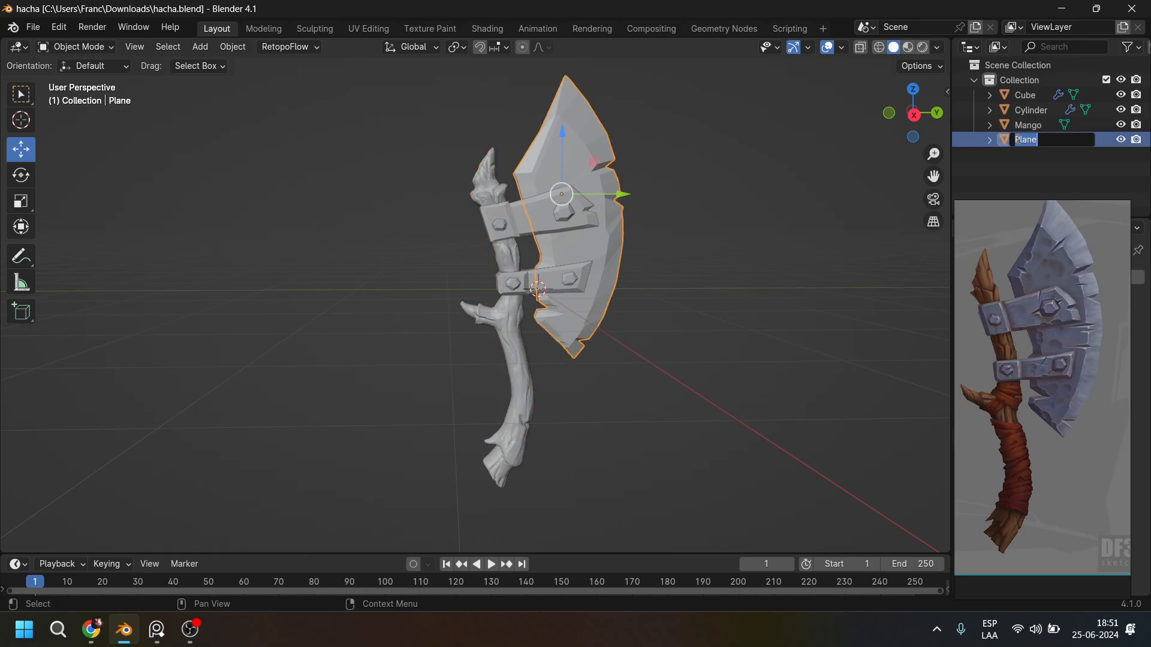
pyautogui.write('Filo')
pyautogui.press('Return')
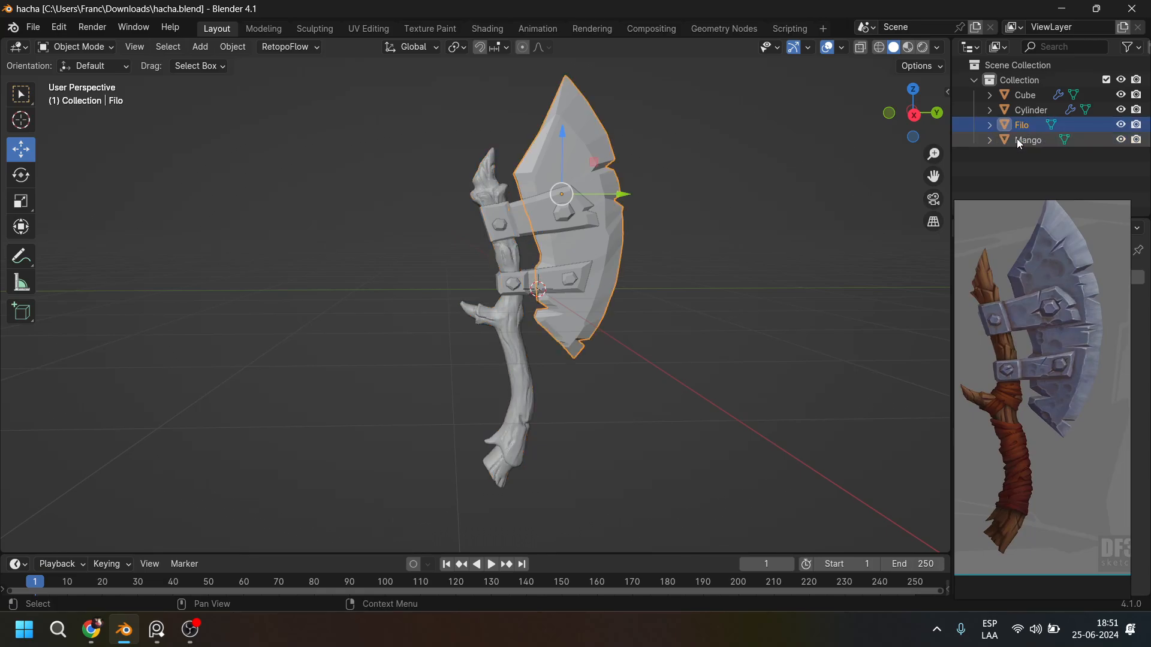
# Rename the bolts object as Tornillos and the metal straps object as Bases.
pyautogui.click(1031, 110)
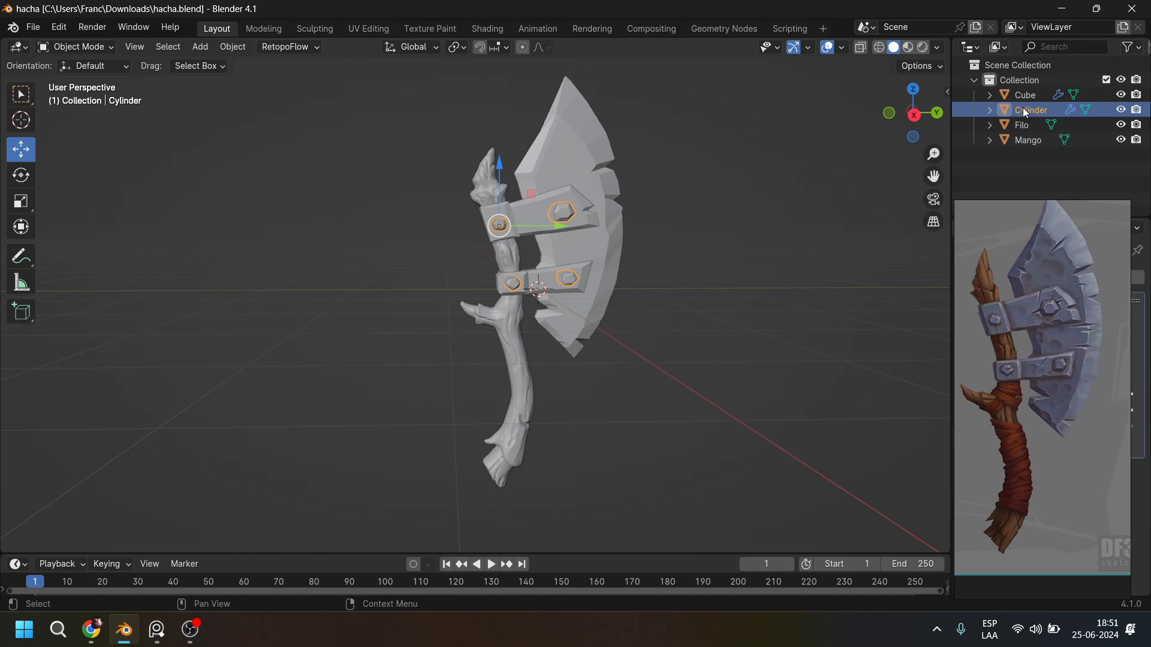
pyautogui.doubleClick(1023, 109)
pyautogui.write('Tornillos')
pyautogui.press('Return')
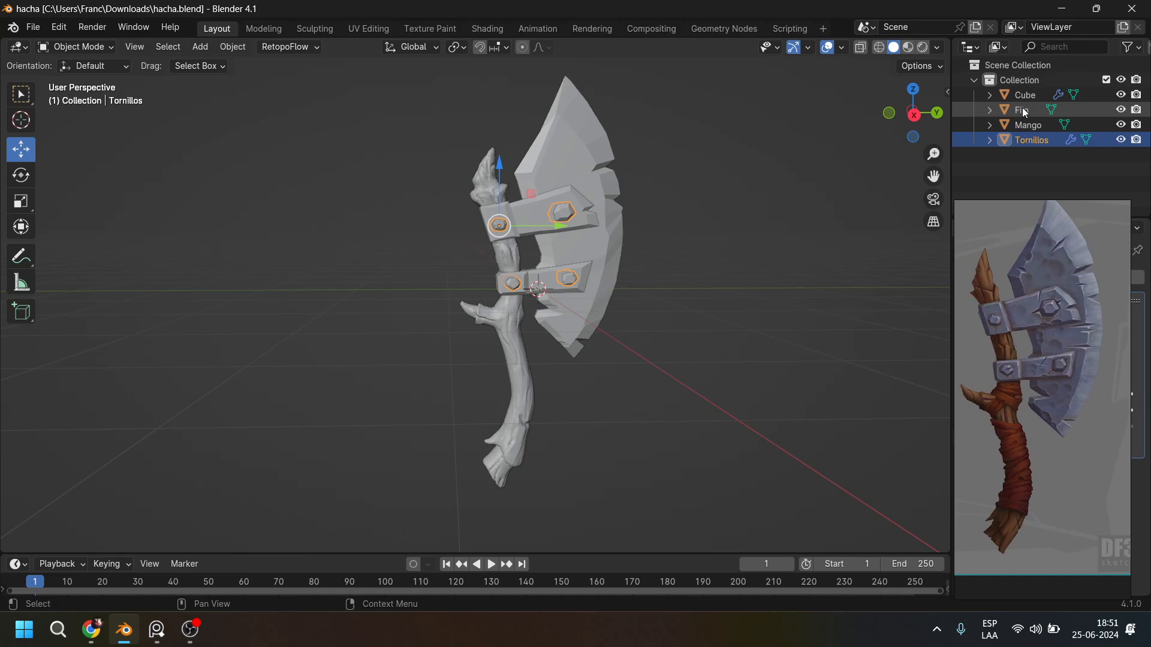
pyautogui.click(1028, 95)
pyautogui.doubleClick(1028, 95)
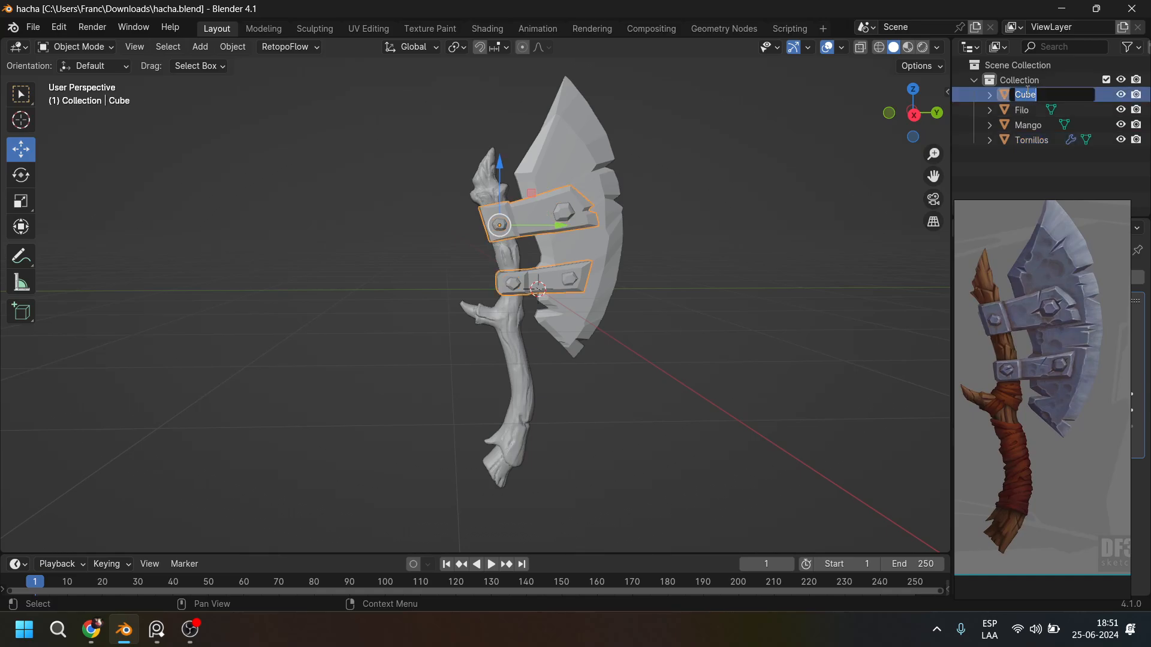
pyautogui.write('Bases')
pyautogui.press('Return')
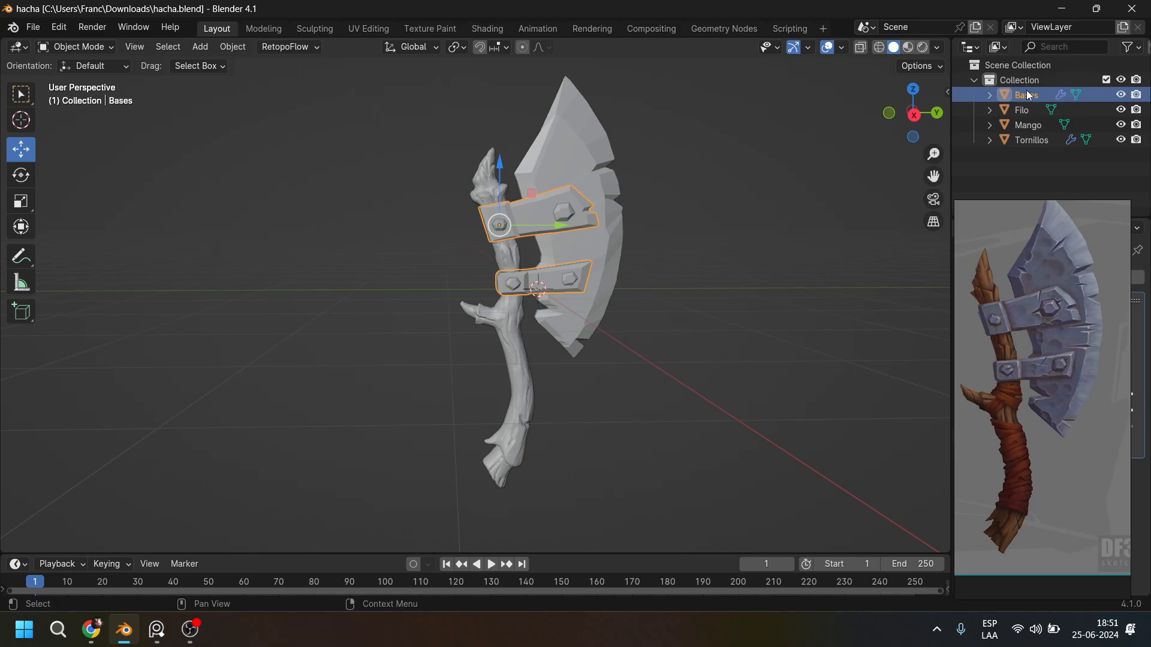
# Deselect the straps and create a new collection named LowPoly.
pyautogui.click(617, 362)
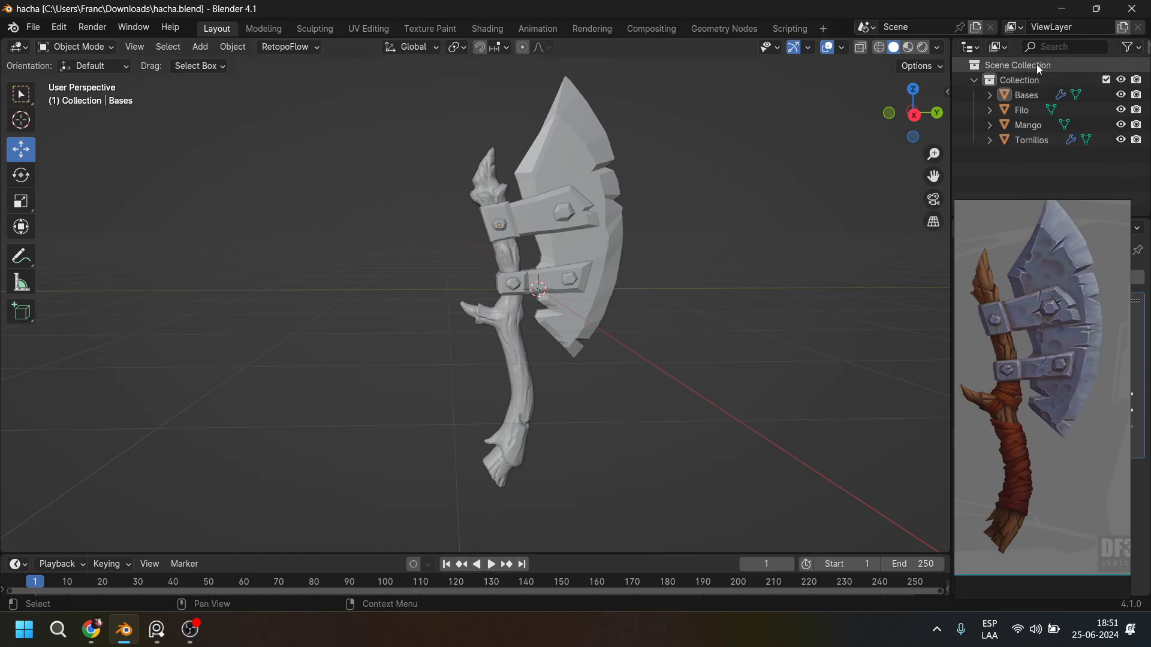
pyautogui.rightClick(995, 160)
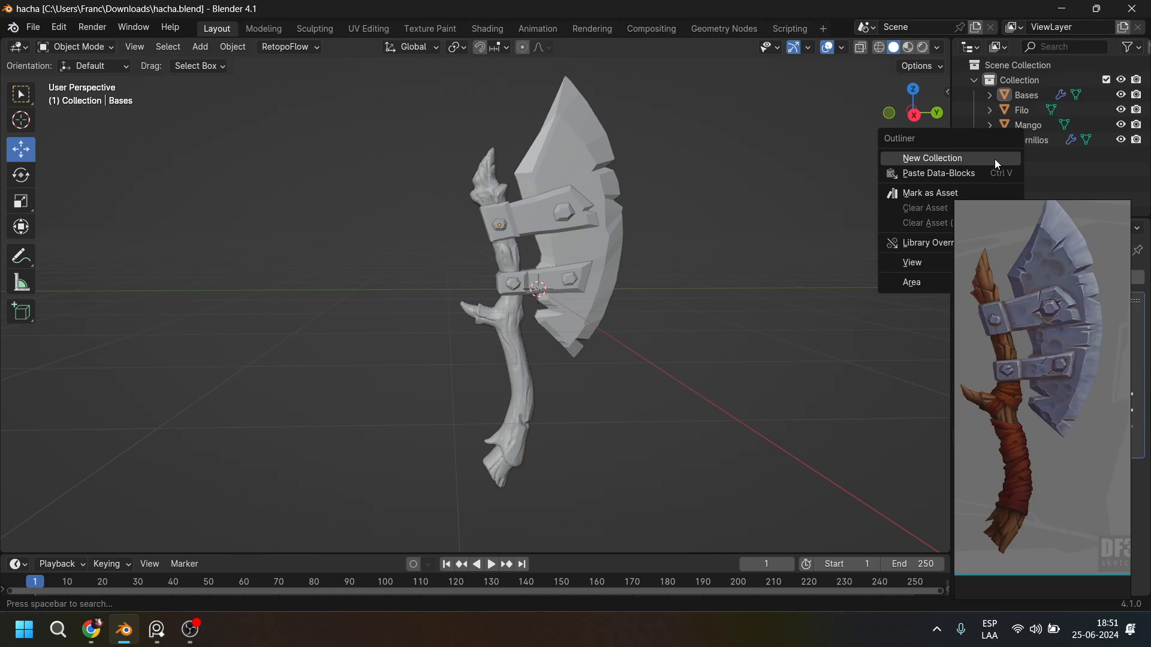
pyautogui.click(994, 159)
pyautogui.doubleClick(1031, 156)
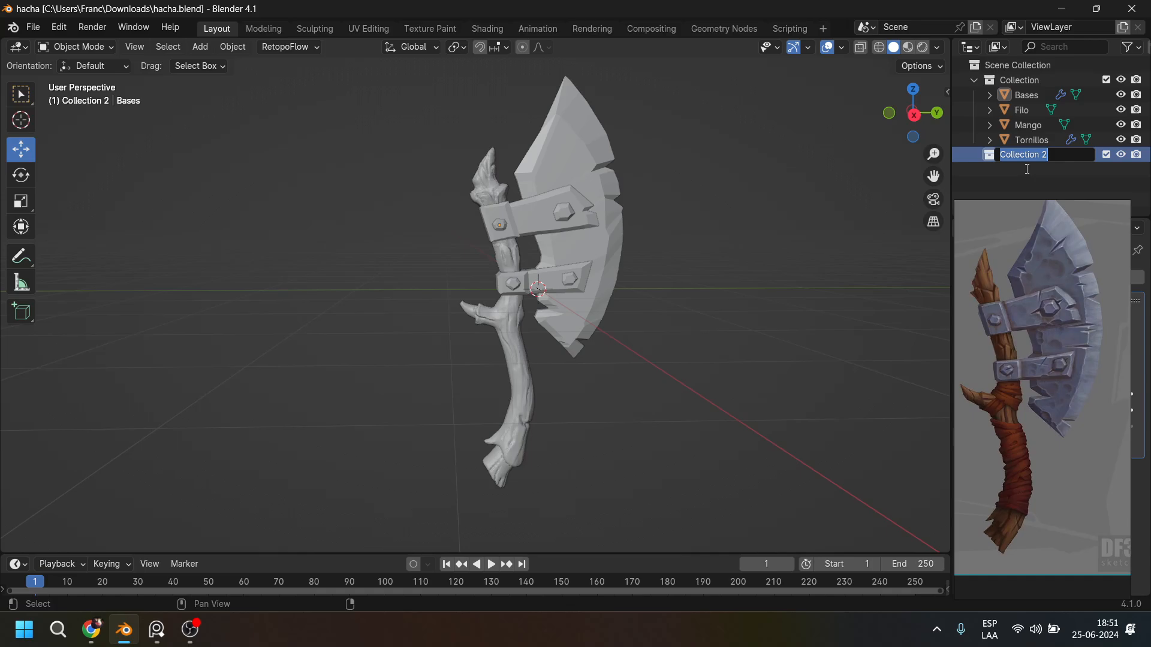
pyautogui.write('LowPoly')
pyautogui.press('Return')
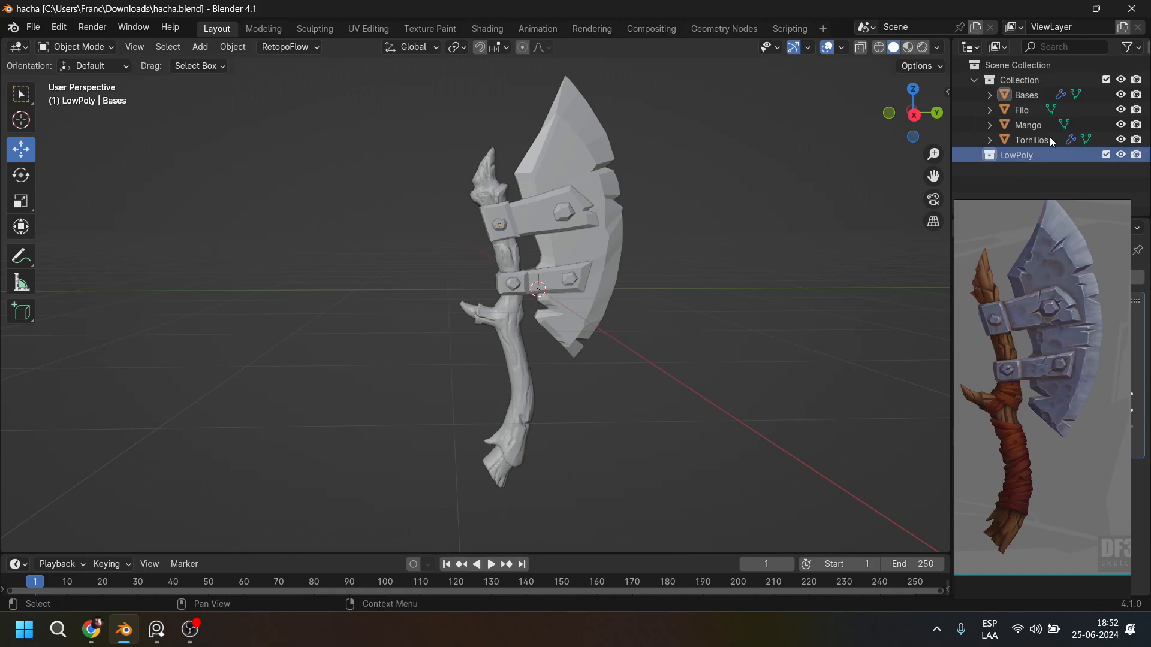
# Duplicate the Mango handle in place, then move the copy into the LowPoly collection and rename it MangoBaseTopologia.
pyautogui.click(1032, 123)
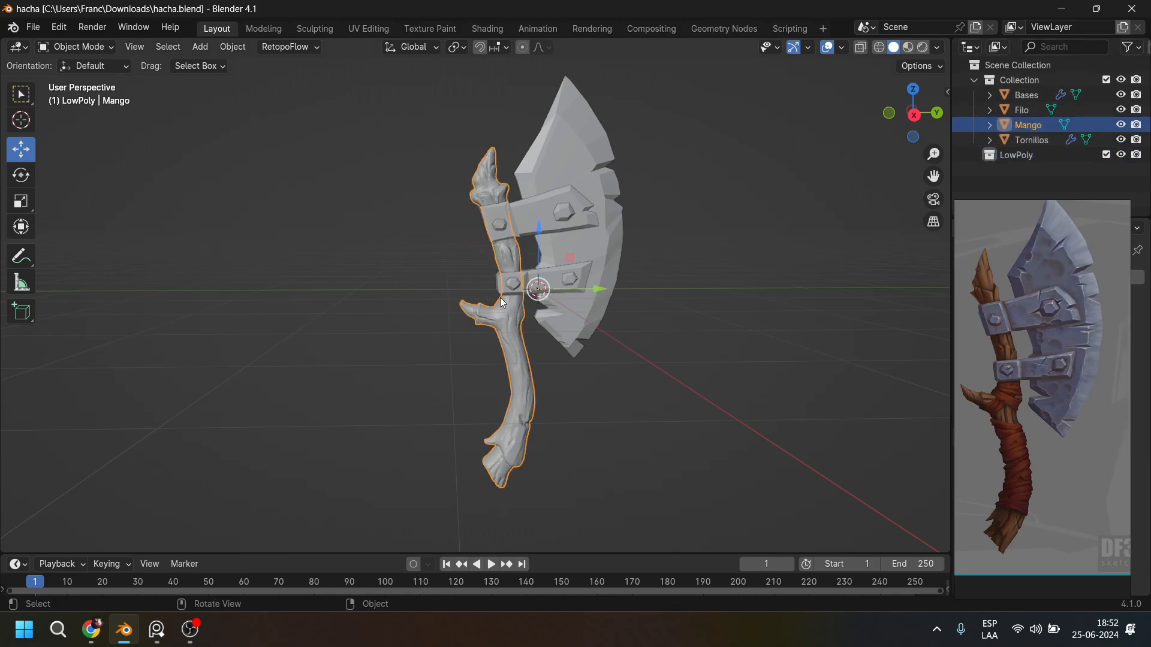
pyautogui.scroll(2, 502, 303)
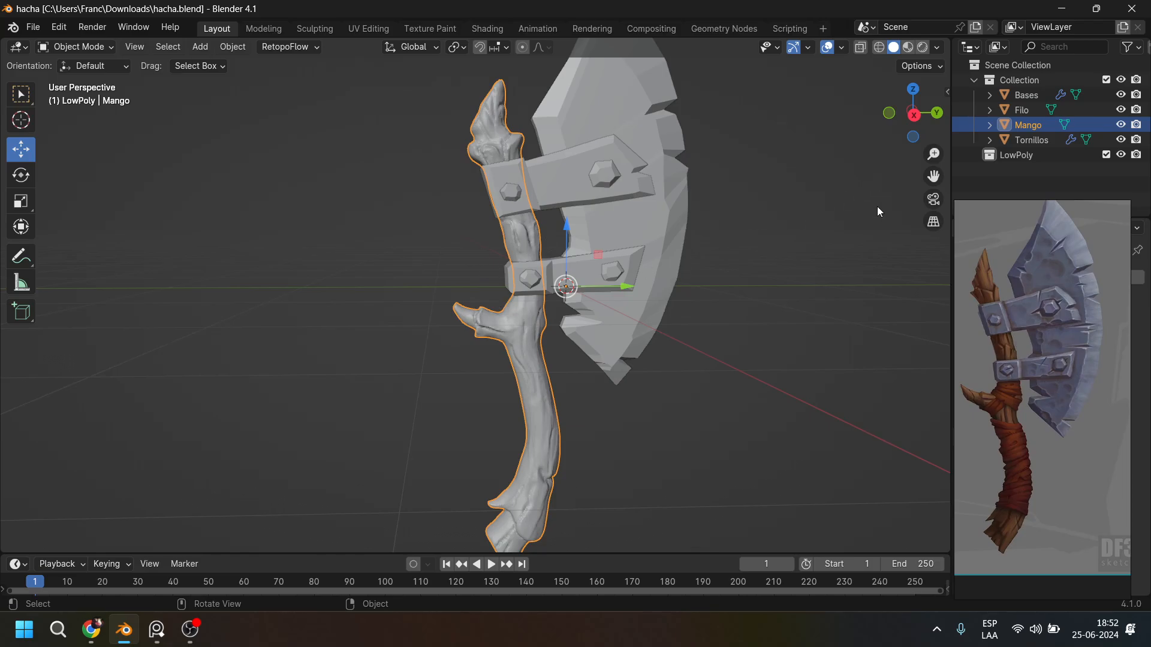
pyautogui.hotkey('shift', 'd')
pyautogui.rightClick(678, 290)
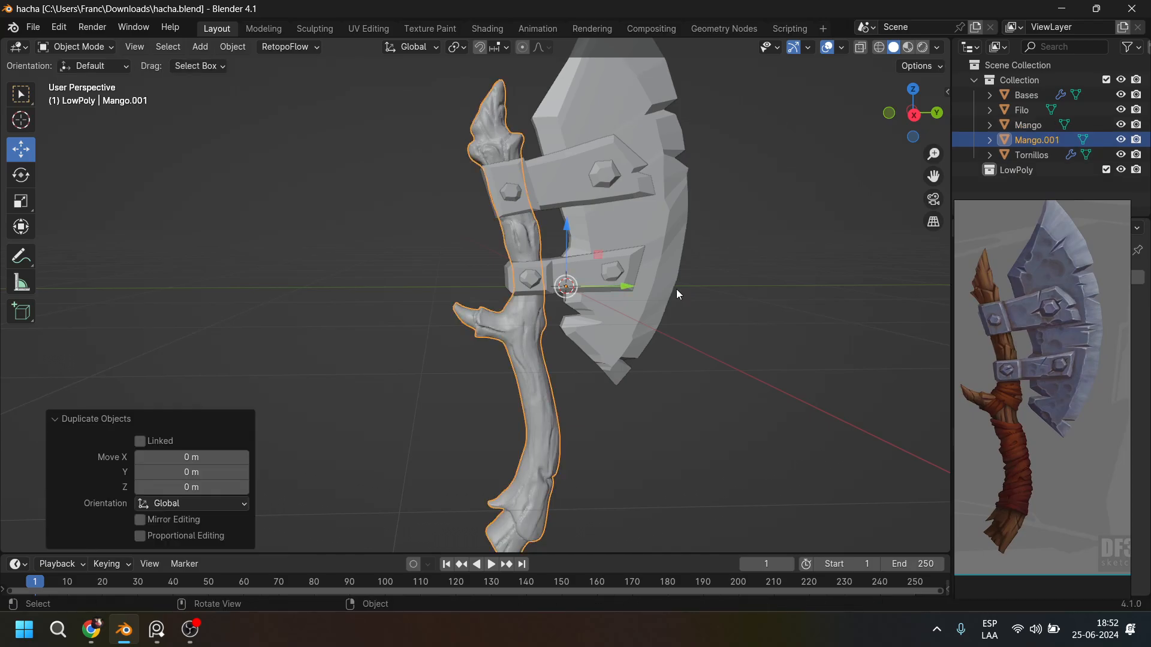
pyautogui.moveTo(1036, 142); pyautogui.dragTo(1041, 174)
pyautogui.doubleClick(1027, 168)
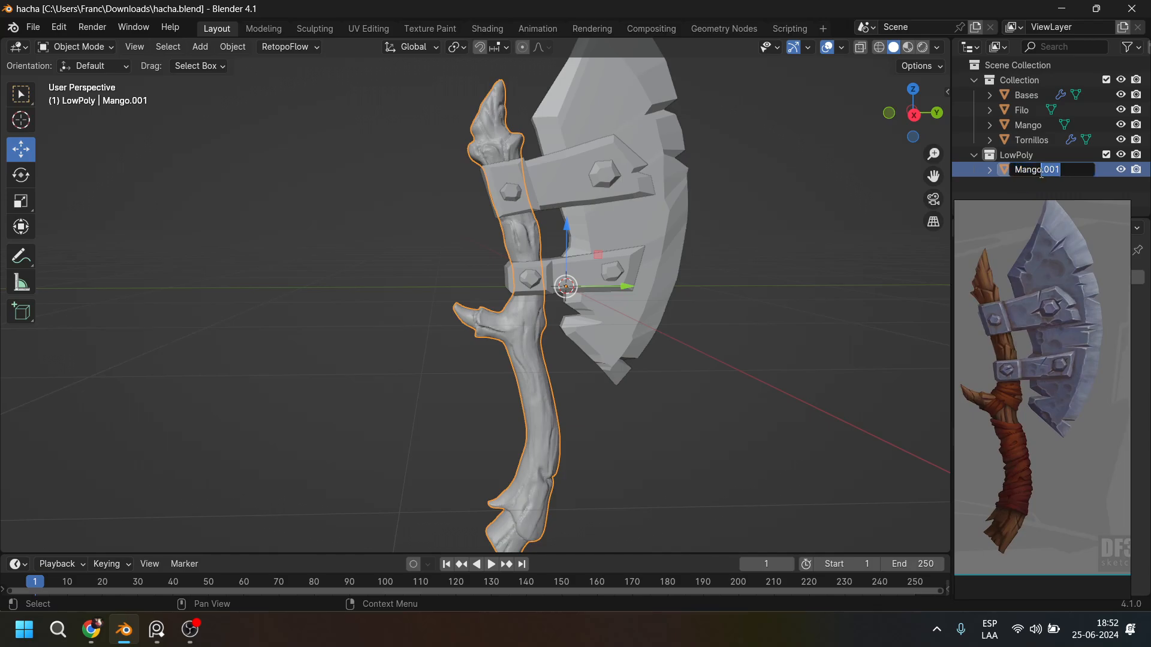
pyautogui.write('BaseTopologia')
pyautogui.press('Return')
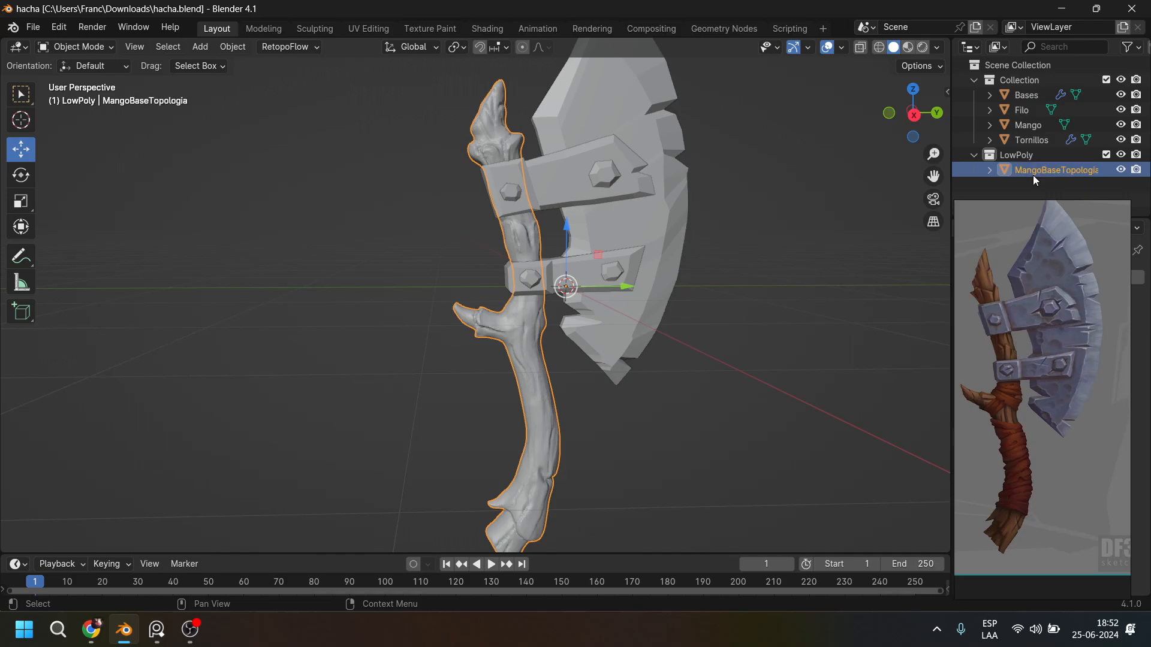
# Move the reference image off the object properties, and hide and collapse the original collection.
pyautogui.moveTo(1054, 395); pyautogui.dragTo(151, 378)
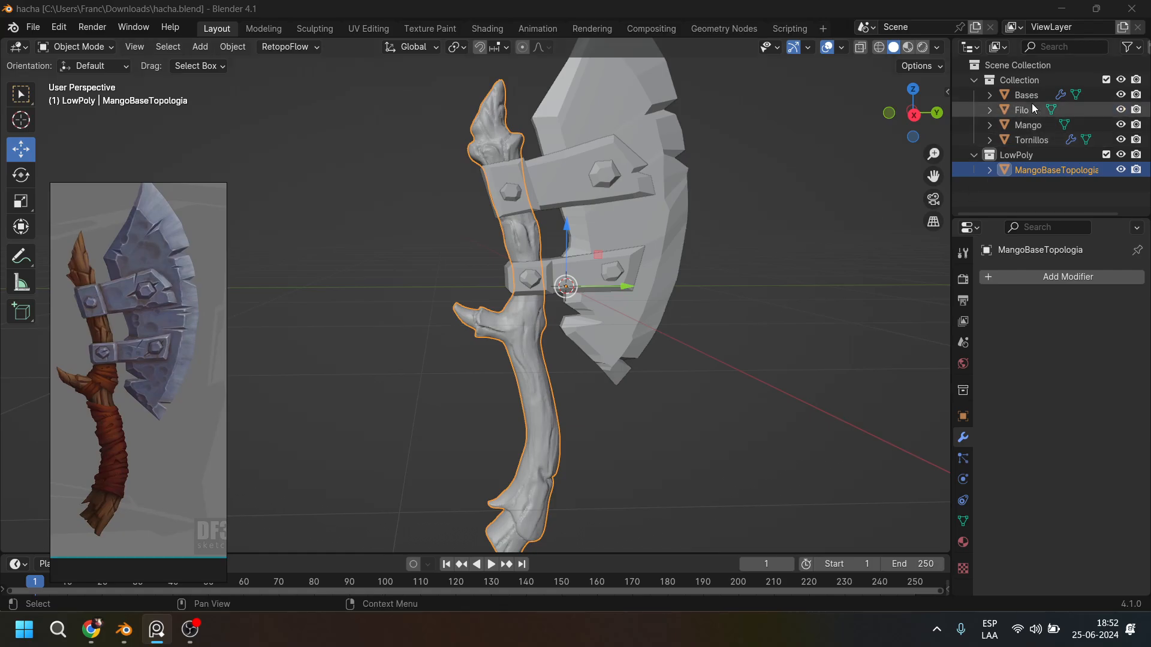
pyautogui.click(1119, 80)
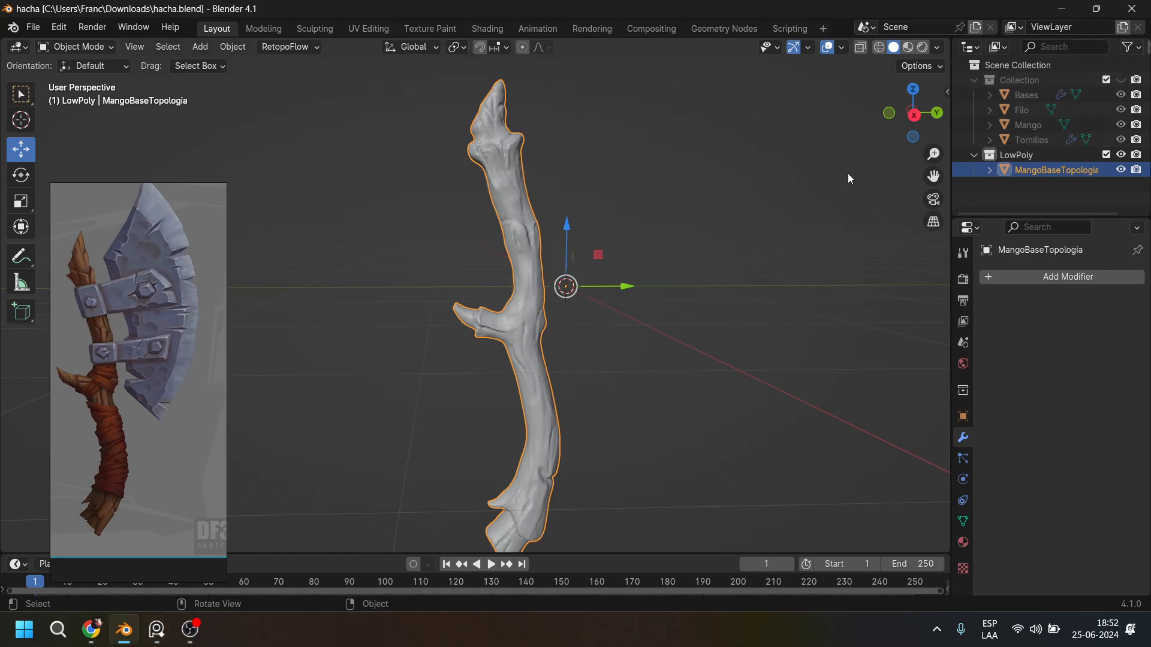
pyautogui.click(974, 80)
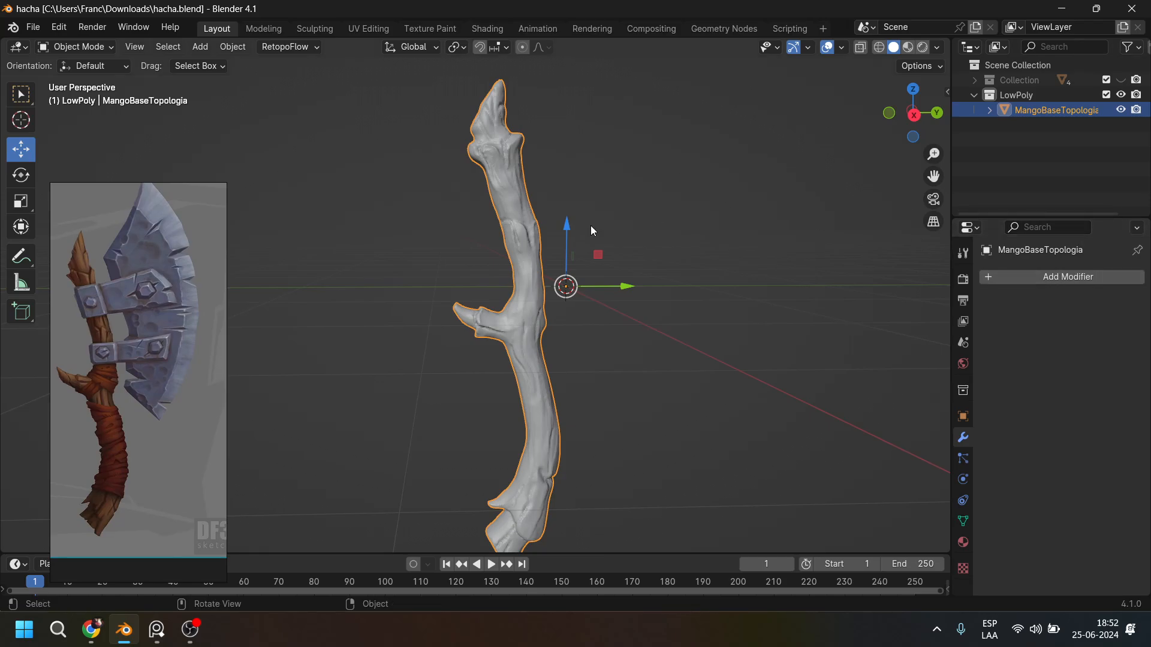
# Examine the mesh density of MangoBaseTopologia in Edit Mode along the shaft and upper knot, then return to Object Mode.
pyautogui.scroll(3, 530, 235)
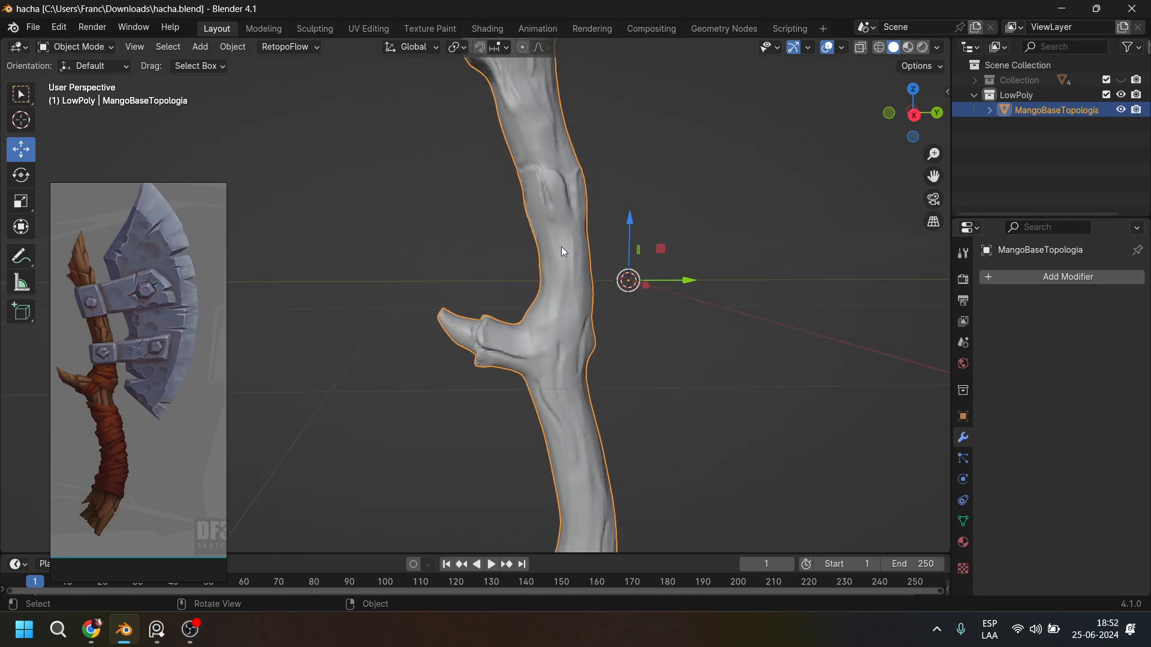
pyautogui.press('Tab')
pyautogui.scroll(5, 604, 232)
pyautogui.keyDown('shift'); pyautogui.moveTo(639, 147); pyautogui.dragTo(601, 428, button='middle'); pyautogui.keyUp('shift')
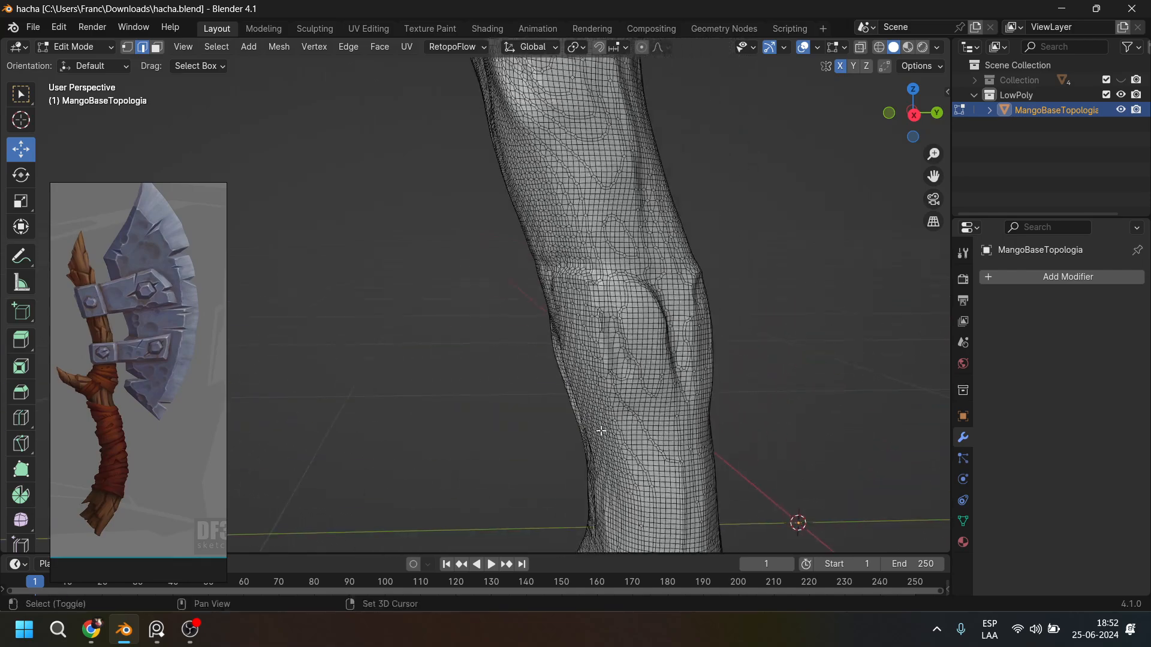
pyautogui.keyDown('shift'); pyautogui.moveTo(635, 173); pyautogui.dragTo(645, 340, button='middle'); pyautogui.keyUp('shift')
pyautogui.scroll(3, 633, 267)
pyautogui.keyDown('shift'); pyautogui.moveTo(643, 105); pyautogui.dragTo(643, 302, button='middle'); pyautogui.keyUp('shift')
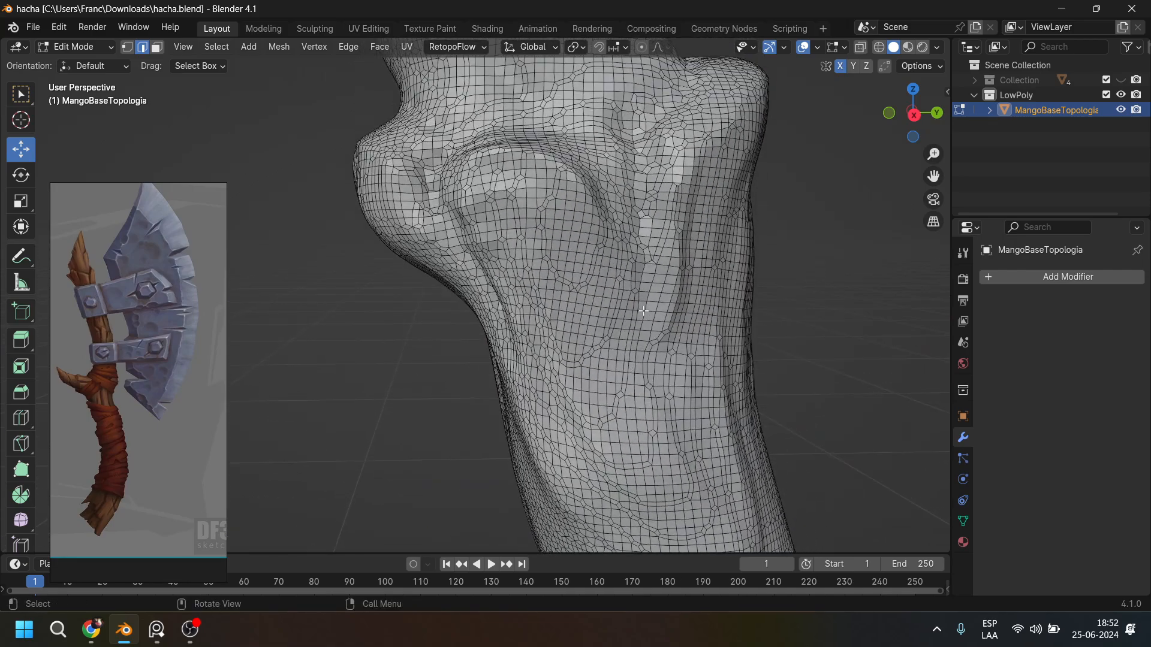
pyautogui.scroll(-4, 643, 301)
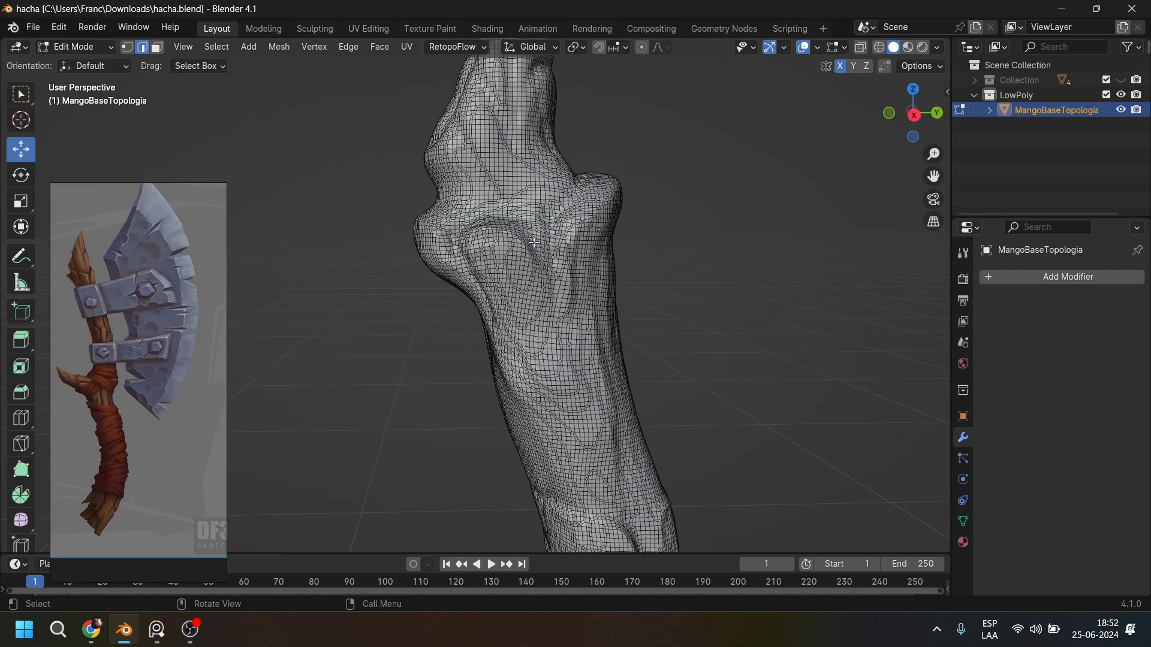
pyautogui.press('Tab')
pyautogui.scroll(-2, 611, 260)
pyautogui.scroll(-2, 612, 260)
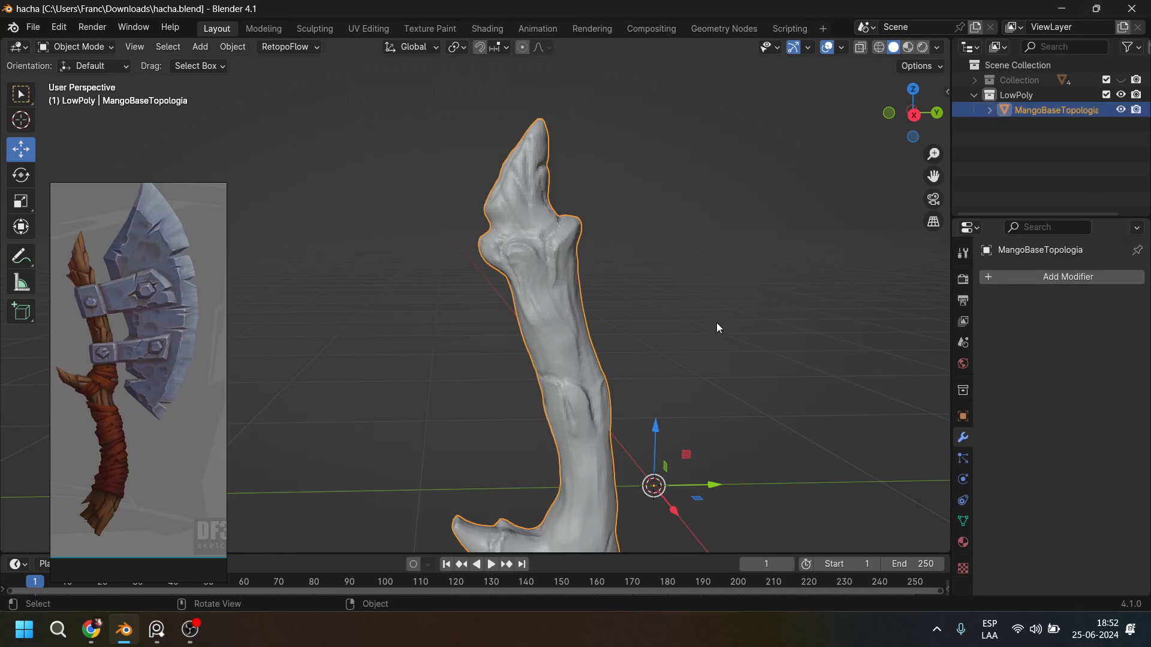
# Open the list of Generate modifiers for the MangoBaseTopologia handle.
pyautogui.click(1078, 279)
pyautogui.moveTo(1048, 330)
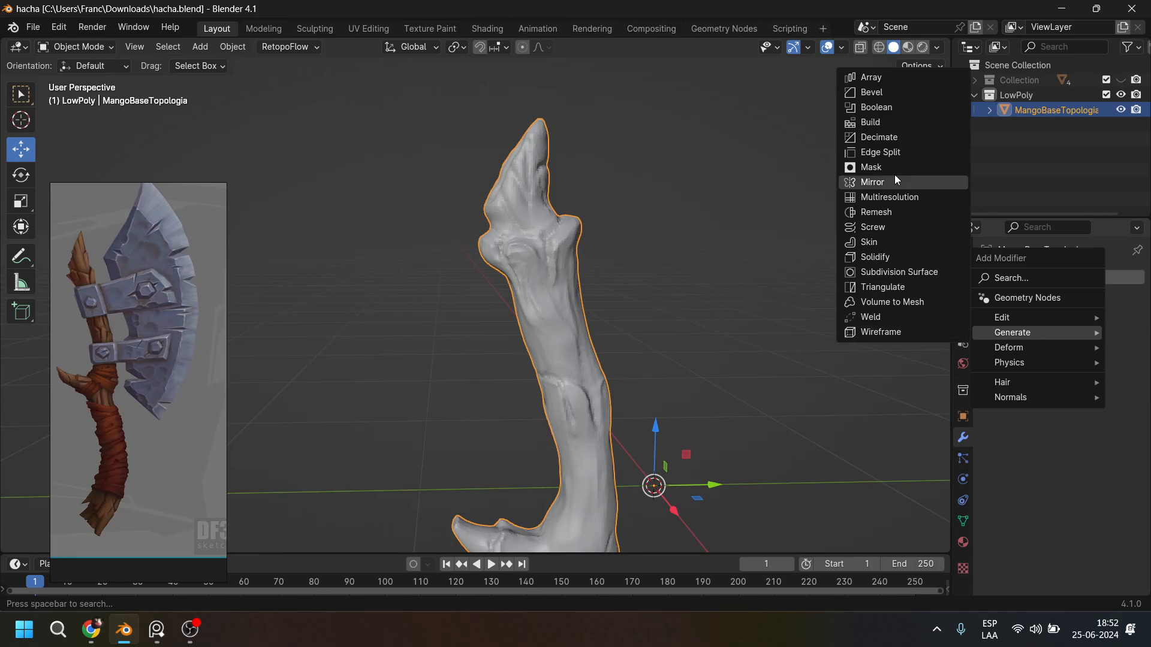
# Add a Decimate modifier to the MangoBaseTopologia handle and set its collapse ratio to 0.15.
pyautogui.click(883, 137)
pyautogui.click(1062, 340)
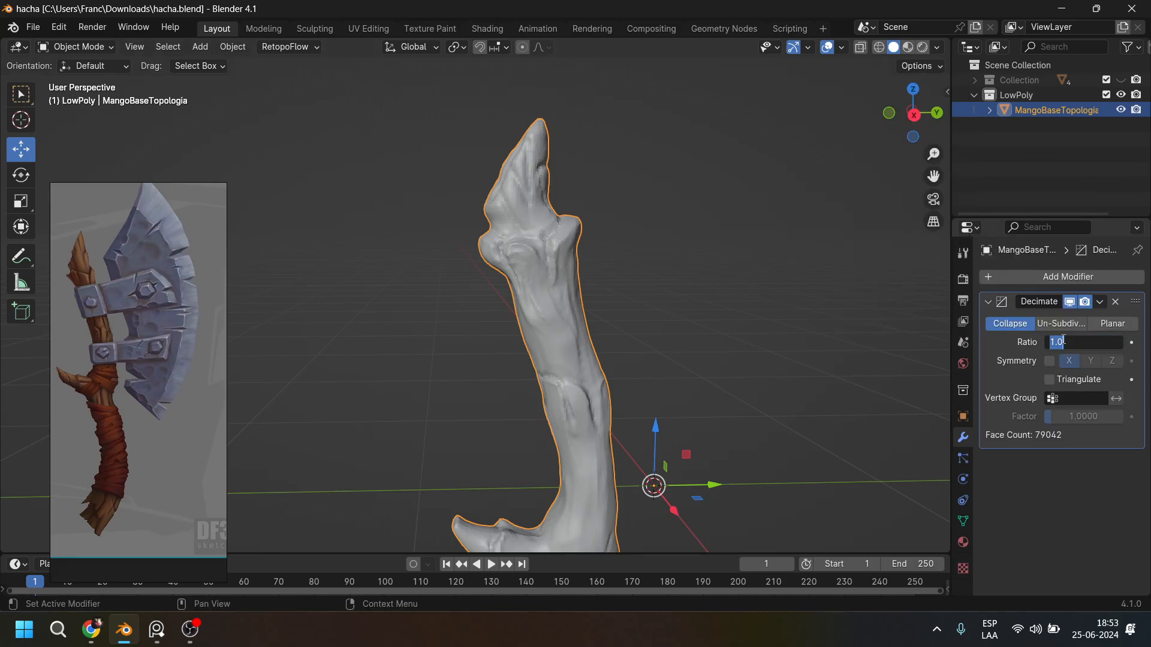
pyautogui.write('.15')
pyautogui.press('Return')
pyautogui.scroll(4, 599, 283)
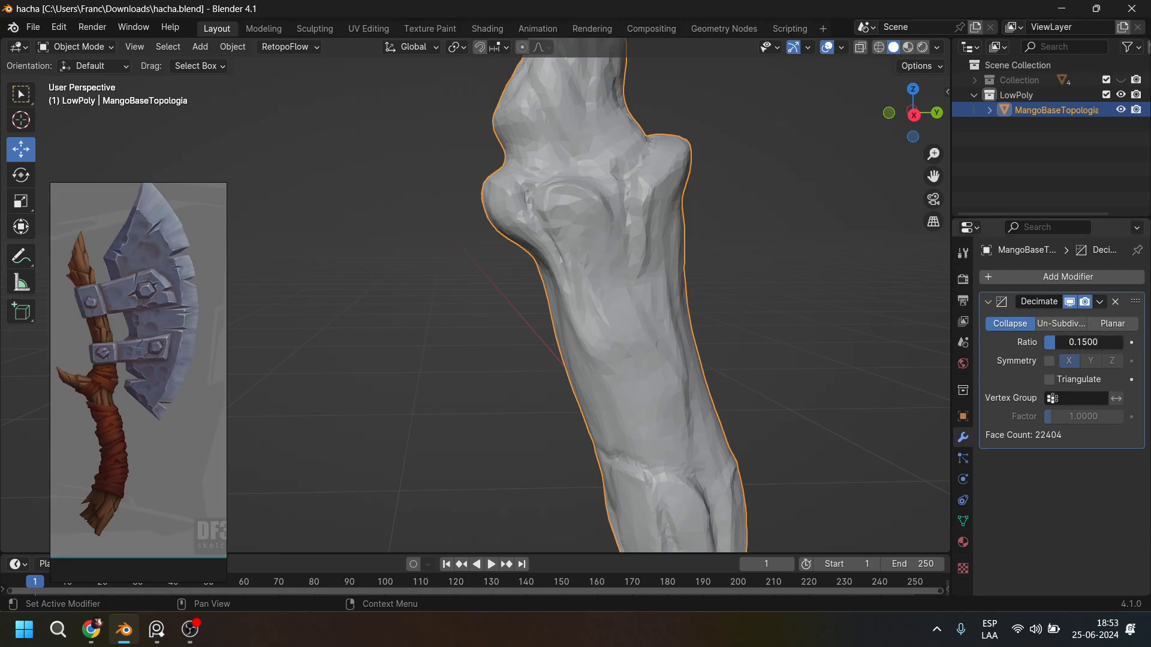
# Set the Decimate ratio to 0.1 and apply the modifier to the handle mesh.
pyautogui.doubleClick(1088, 341)
pyautogui.write('.1')
pyautogui.press('Return')
pyautogui.click(1088, 341)
pyautogui.click(746, 321)
pyautogui.scroll(-4, 745, 322)
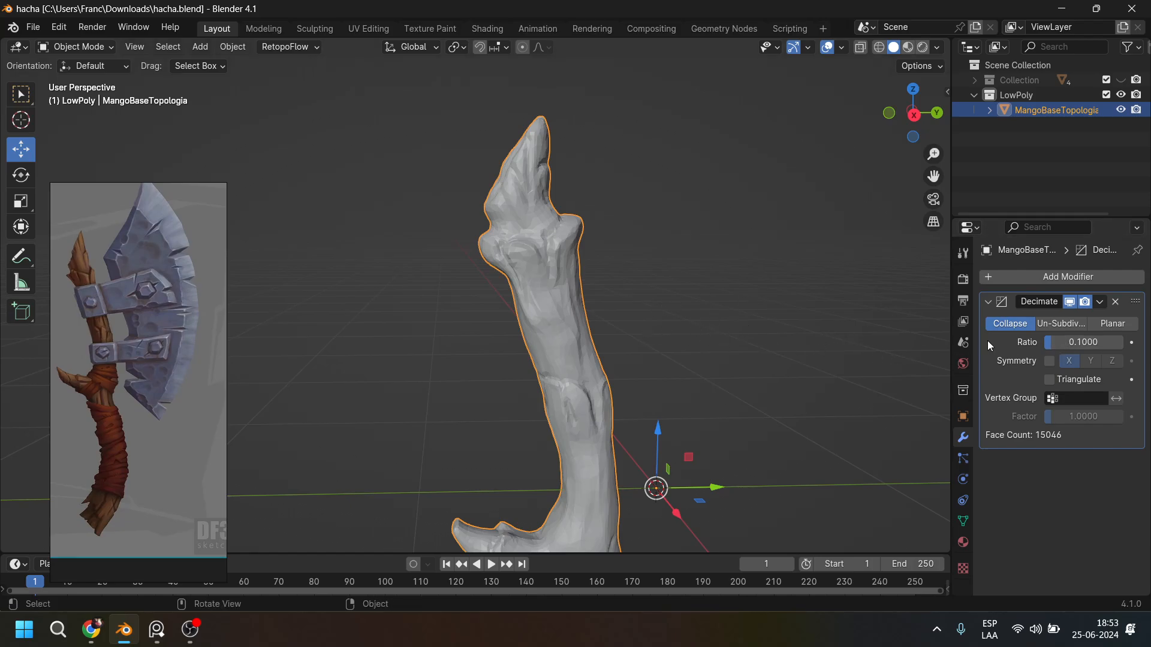
pyautogui.click(1101, 302)
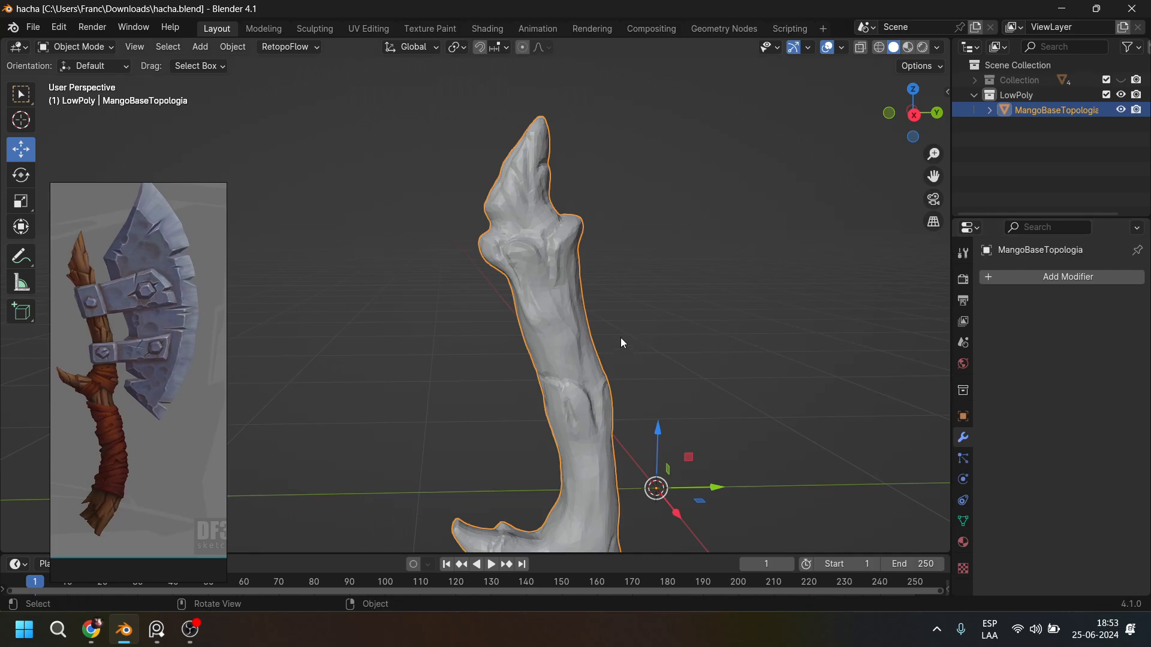
# Enter Edit Mode on the decimated handle and examine its triangle wireframe.
pyautogui.press('Tab')
pyautogui.scroll(2, 611, 332)
pyautogui.moveTo(640, 291); pyautogui.dragTo(523, 287, button='middle')
pyautogui.scroll(-2, 668, 367)
pyautogui.scroll(3, 666, 370)
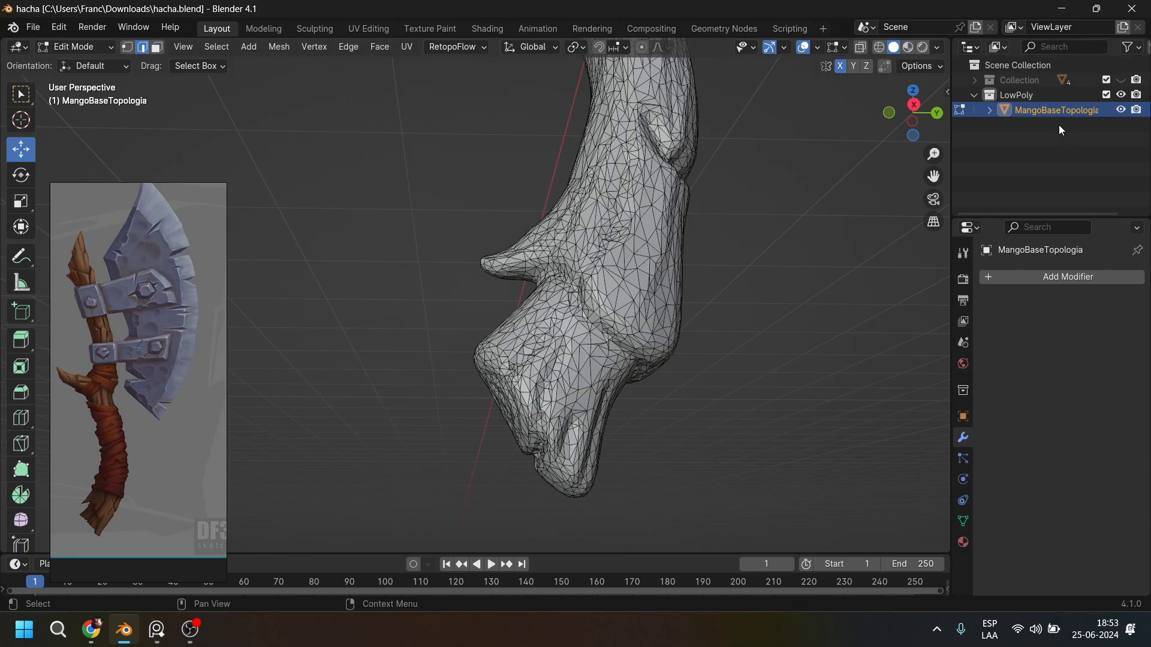
# Show the high-poly Collection and hide its Bases, Filo and Tornillos objects, keeping Mango visible with the low-poly handle.
pyautogui.click(974, 80)
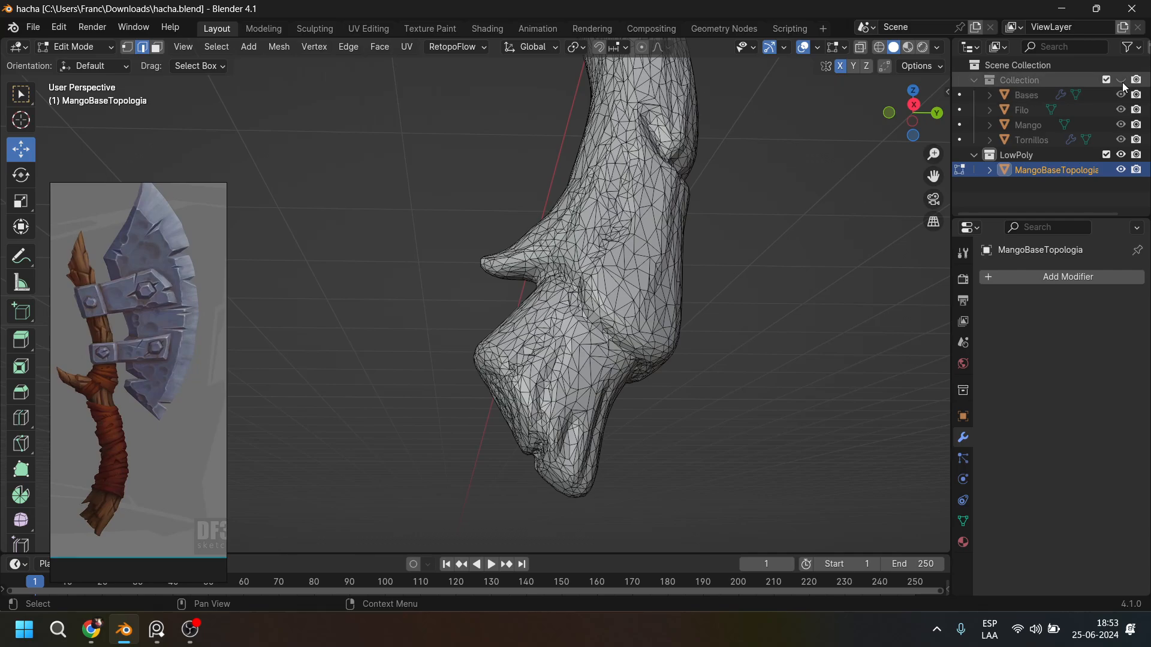
pyautogui.click(1121, 80)
pyautogui.scroll(-4, 706, 200)
pyautogui.keyDown('shift'); pyautogui.moveTo(605, 108); pyautogui.dragTo(617, 452, button='middle'); pyautogui.keyUp('shift')
pyautogui.click(1121, 95)
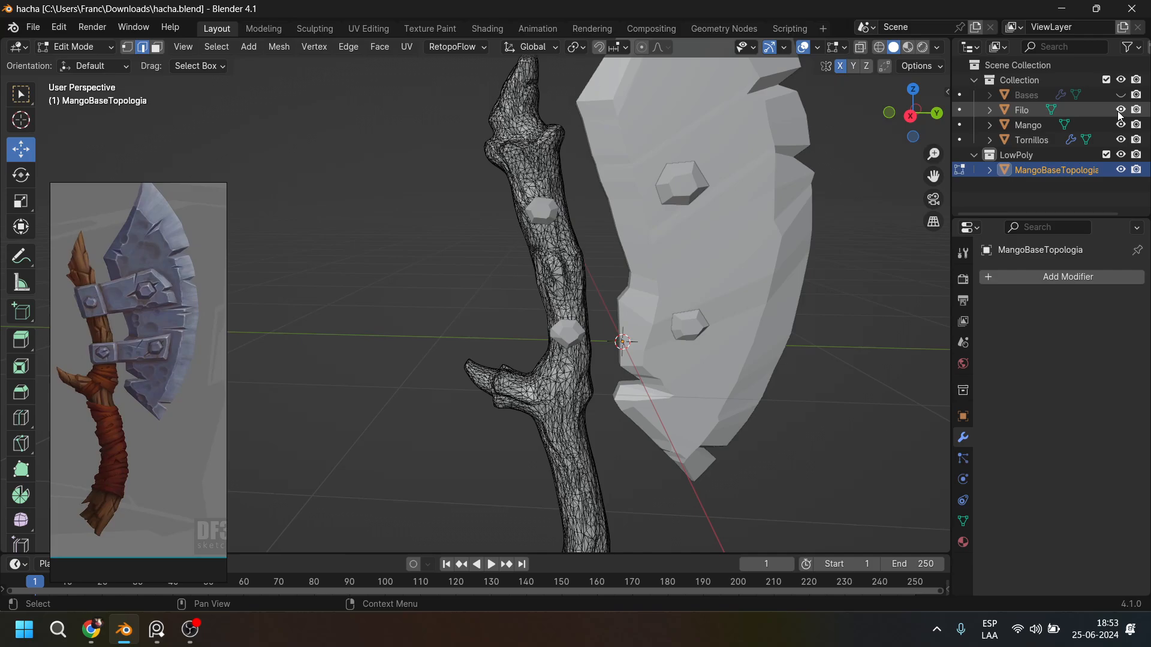
pyautogui.click(1121, 109)
pyautogui.click(1121, 140)
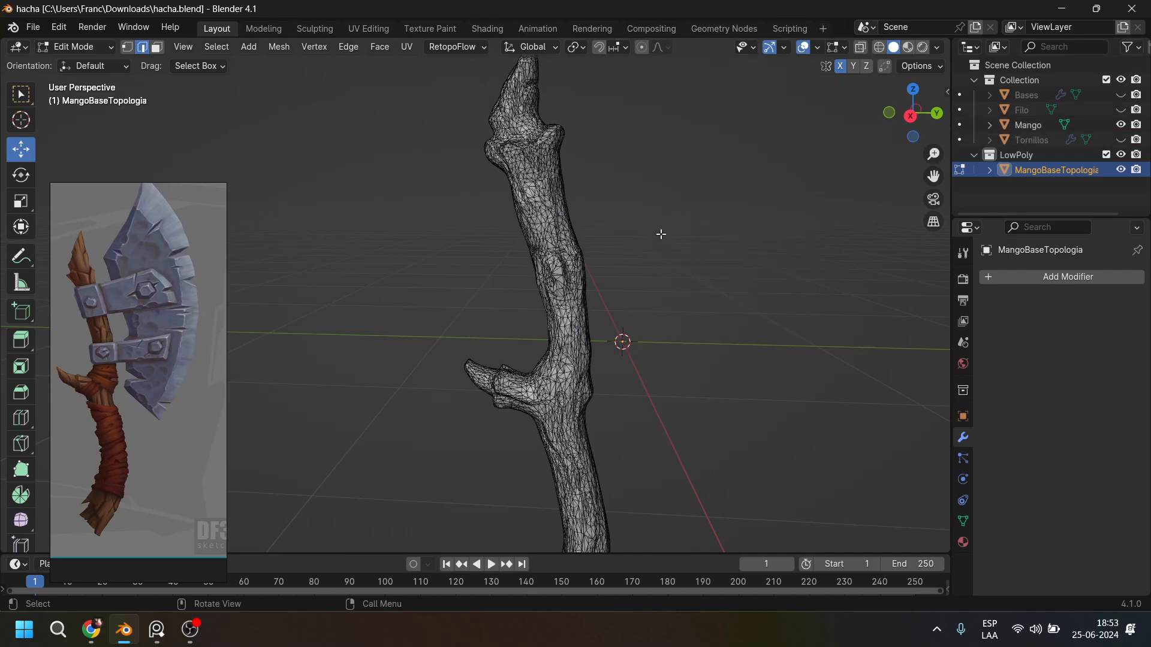
# Compare the decimated wireframe with the overlapping Mango surface up close and hide Mango.
pyautogui.scroll(-3, 604, 246)
pyautogui.scroll(9, 714, 228)
pyautogui.scroll(2, 698, 235)
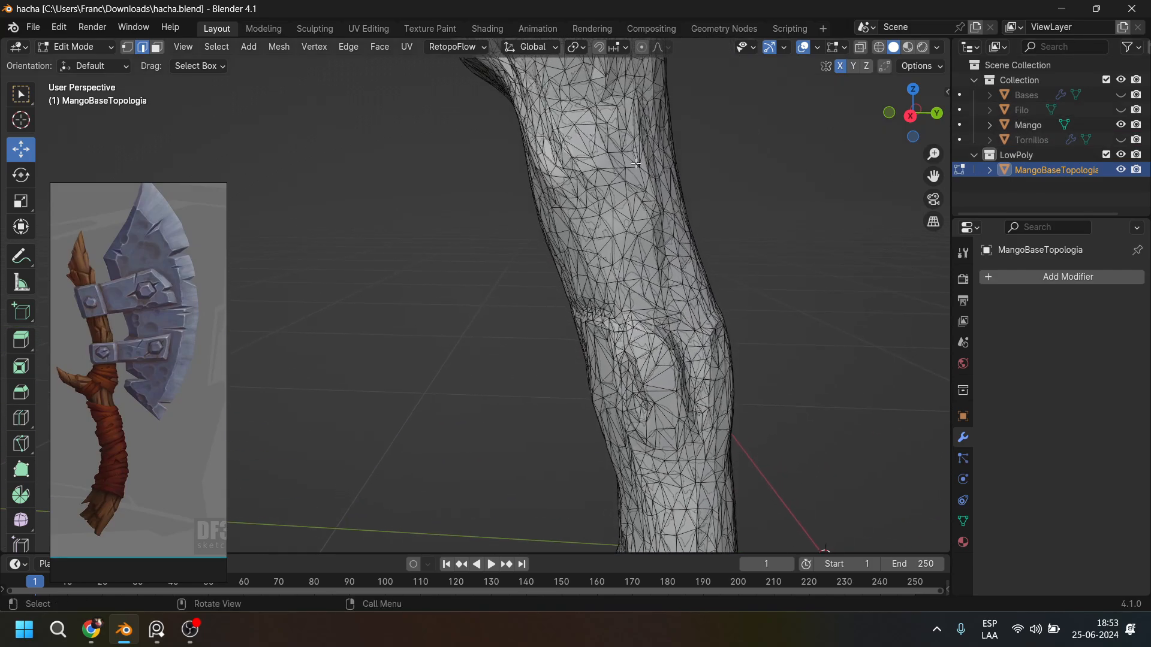
pyautogui.scroll(4, 713, 253)
pyautogui.moveTo(712, 253); pyautogui.dragTo(676, 214, button='middle')
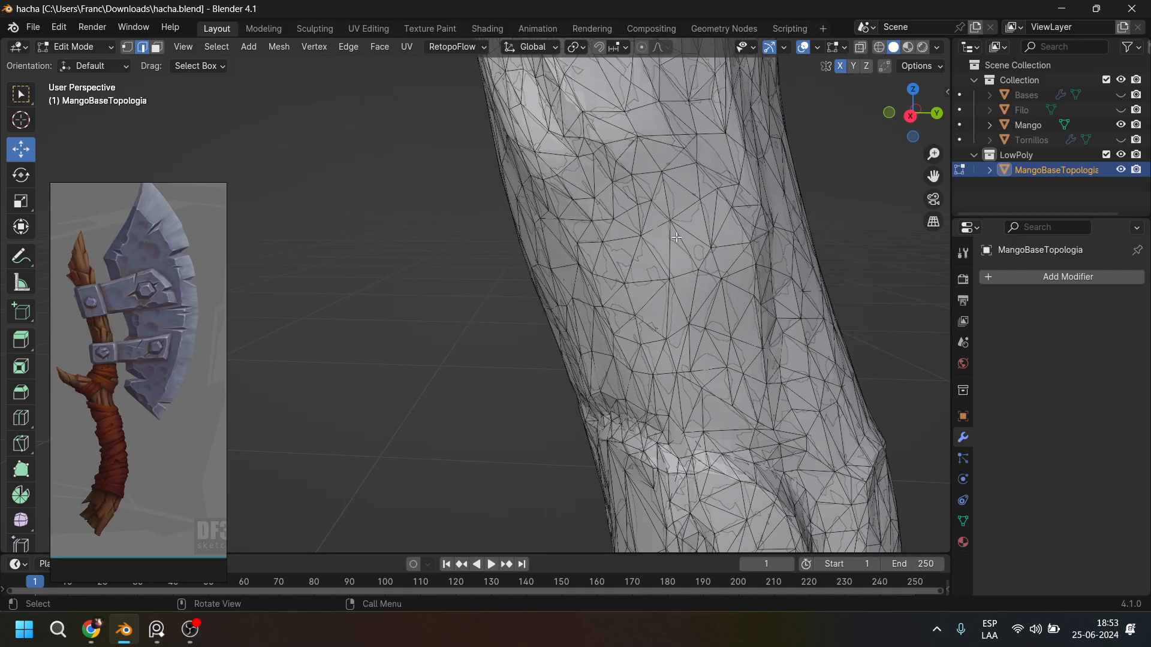
pyautogui.click(1120, 125)
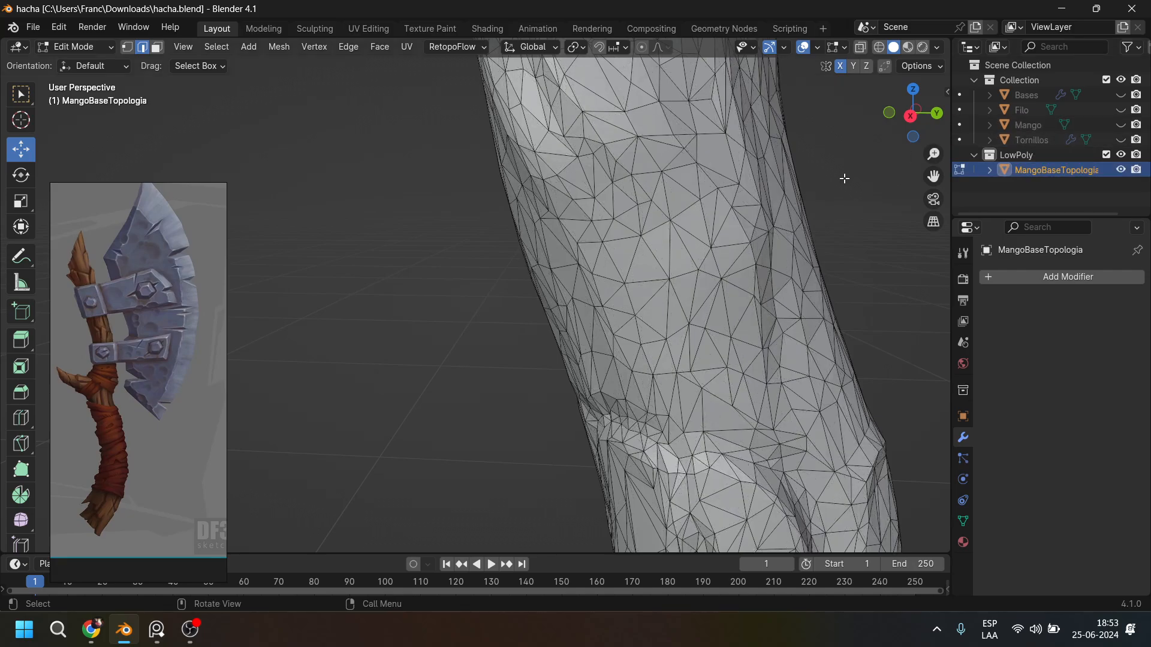
pyautogui.scroll(-6, 663, 232)
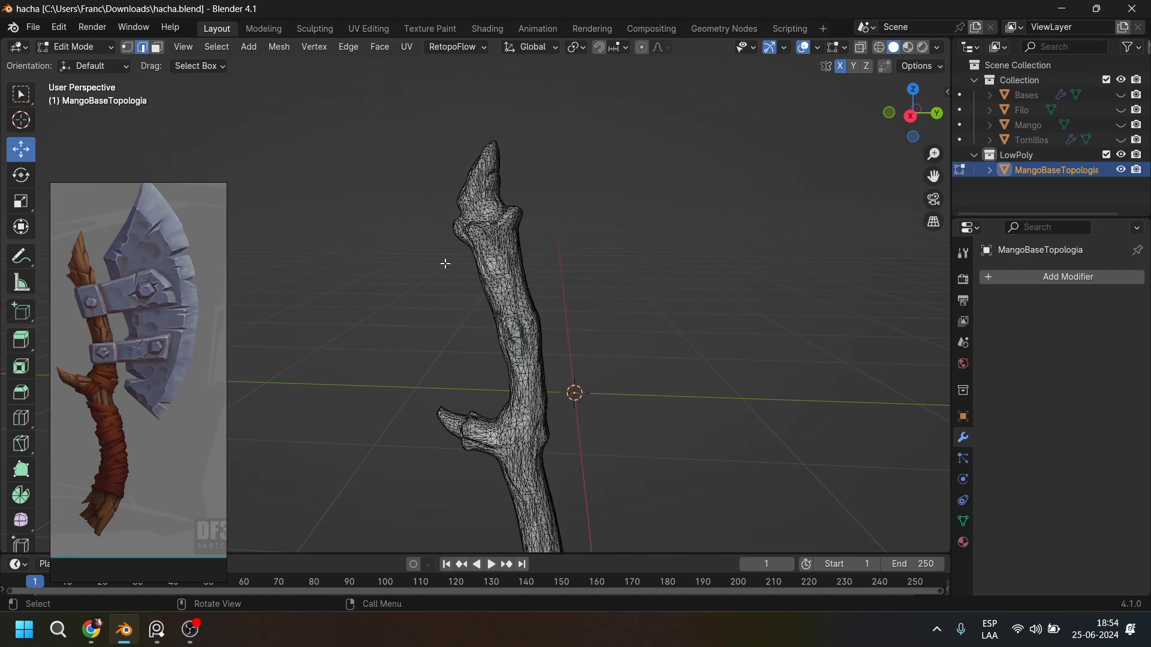
# Return to Object Mode and compare Mango with MangoBaseTopologia by alternating their visibility, leaving Mango hidden and MangoBaseTopologia shown.
pyautogui.press('Tab')
pyautogui.moveTo(579, 289); pyautogui.dragTo(679, 203, button='middle')
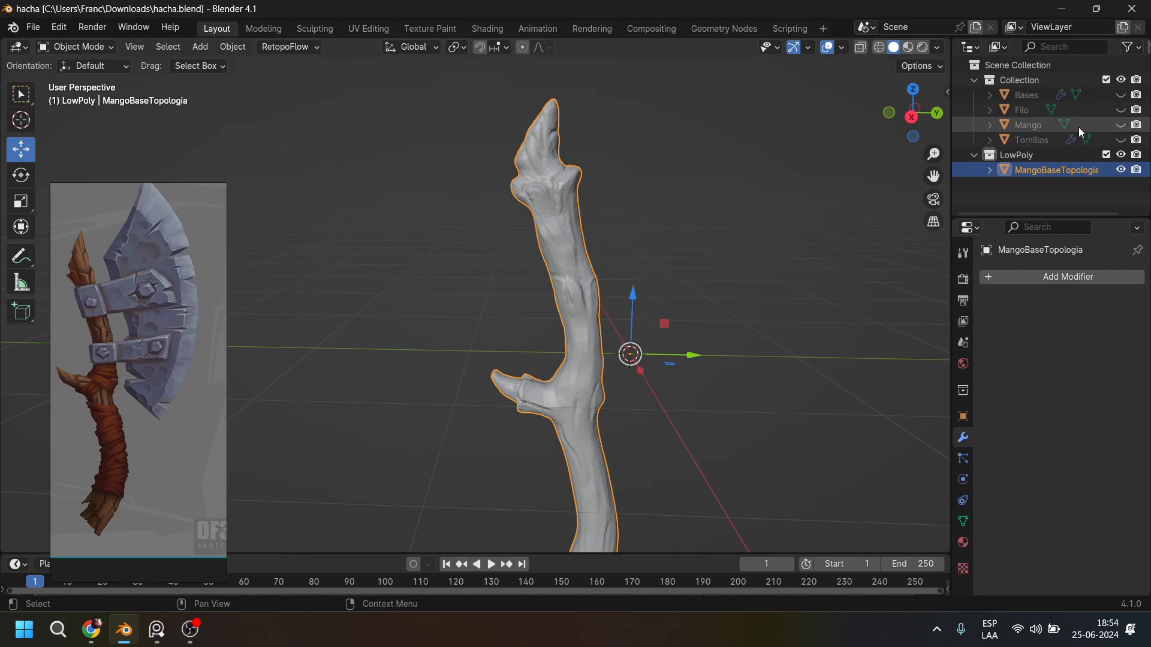
pyautogui.click(1121, 124)
pyautogui.click(1121, 170)
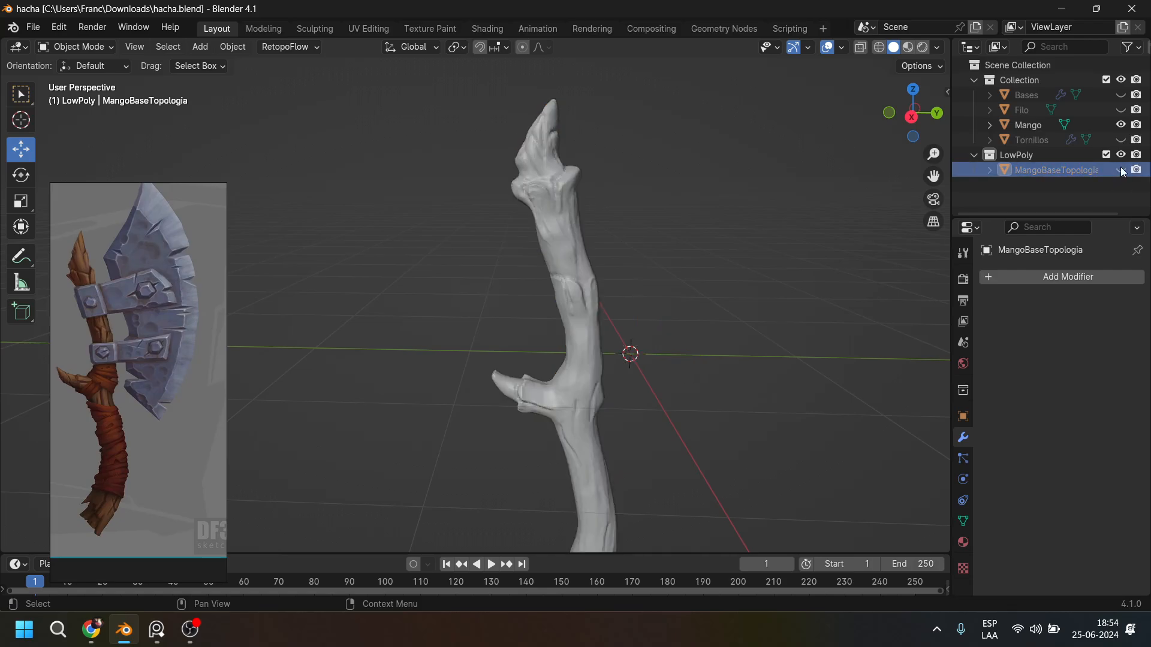
pyautogui.click(1120, 170)
pyautogui.click(1120, 124)
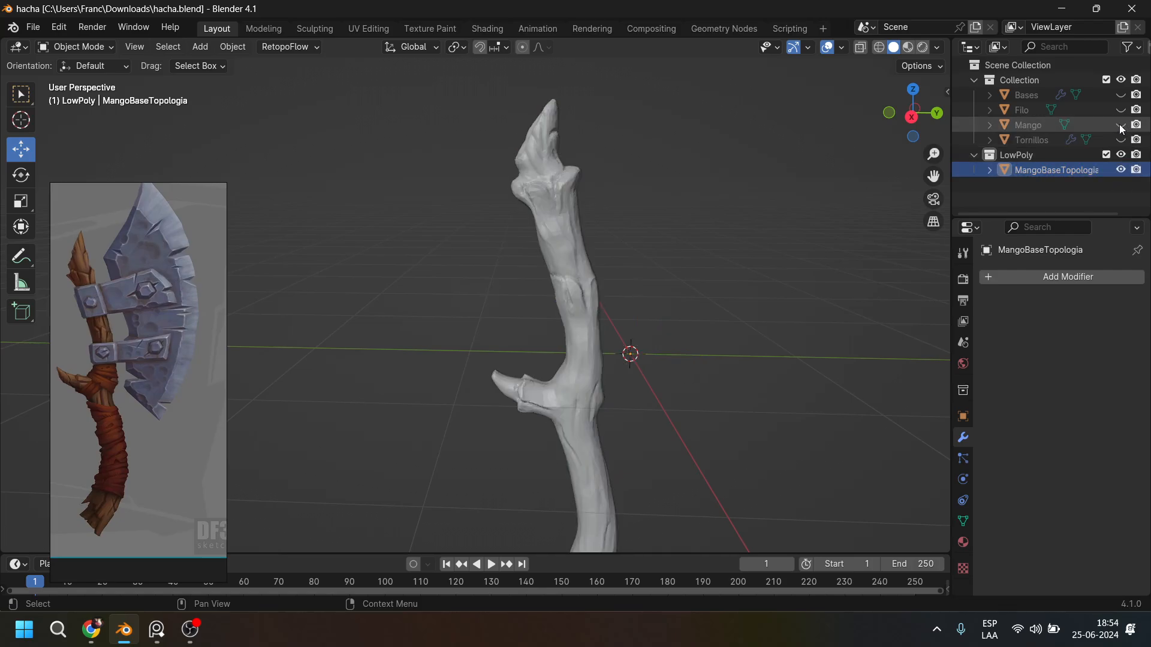
pyautogui.click(973, 79)
# Start a new RetopoFlow session from the active low-poly handle and hide the floating axe reference image.
pyautogui.click(559, 279)
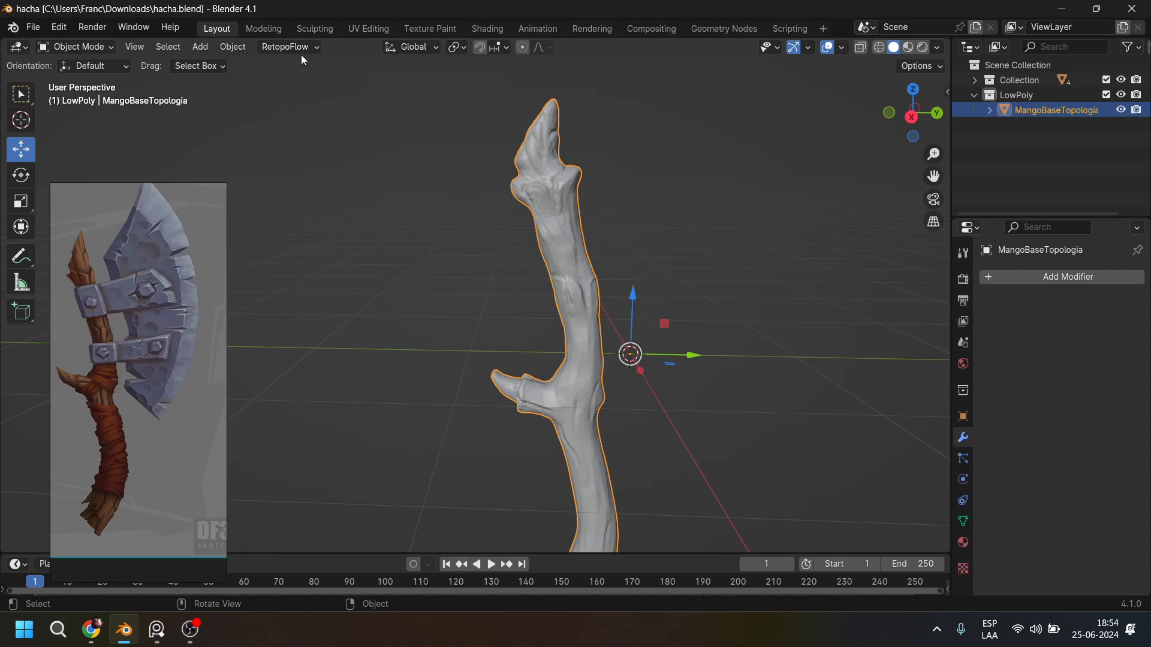
pyautogui.moveTo(384, 141); pyautogui.dragTo(468, 239, button='middle')
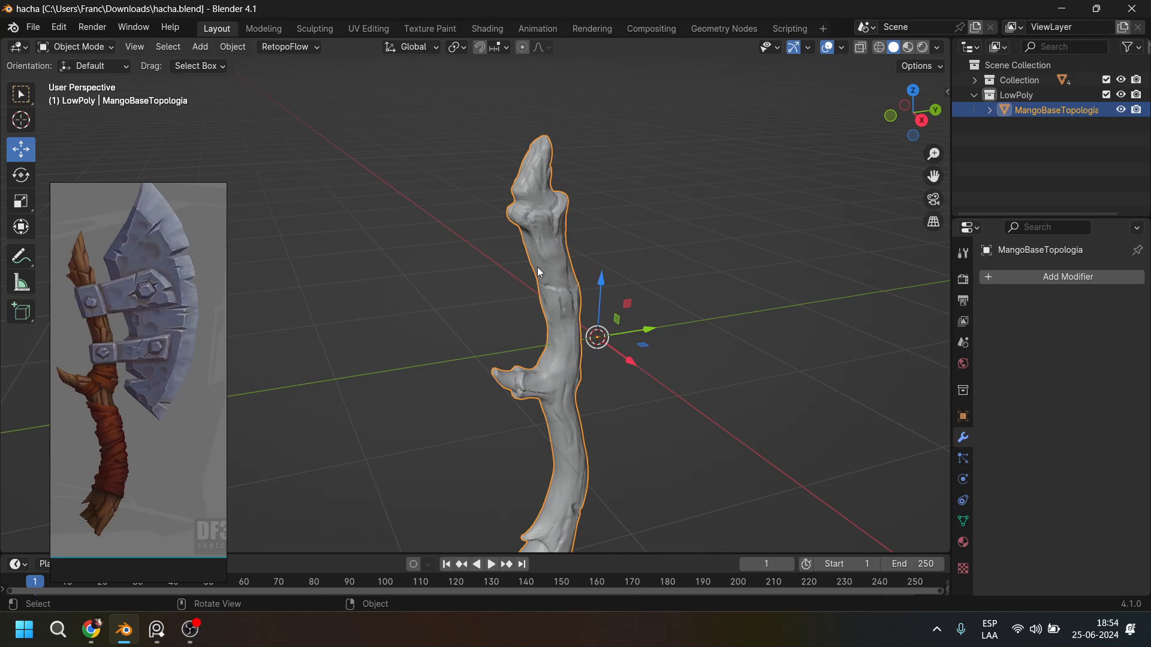
pyautogui.scroll(3, 566, 227)
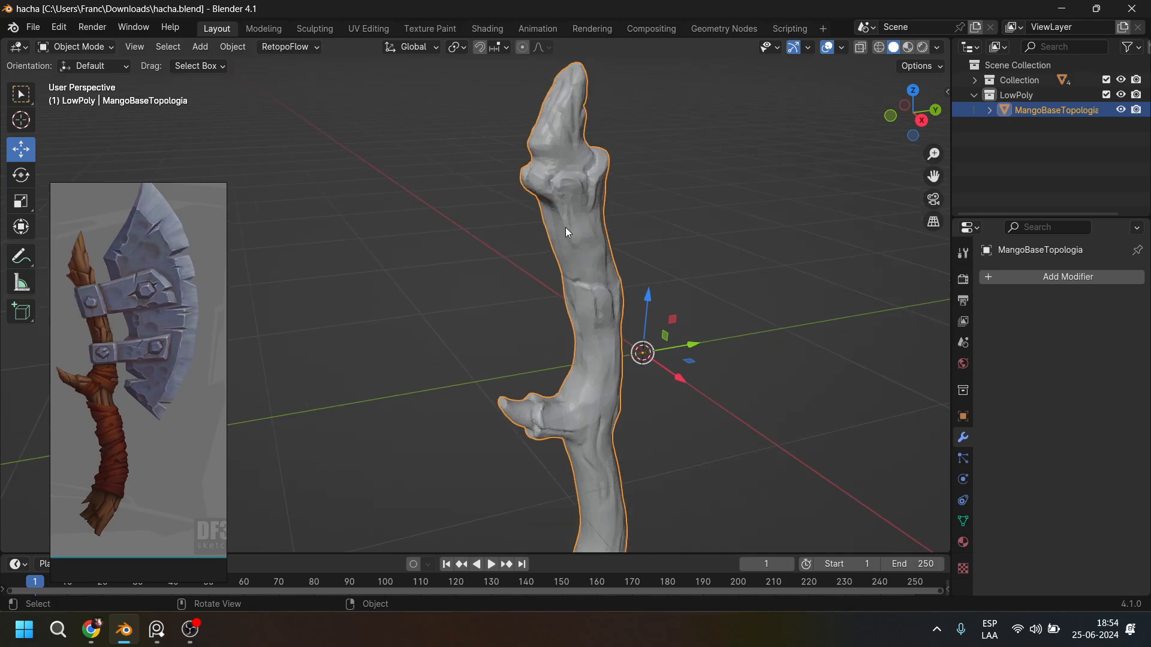
pyautogui.click(307, 49)
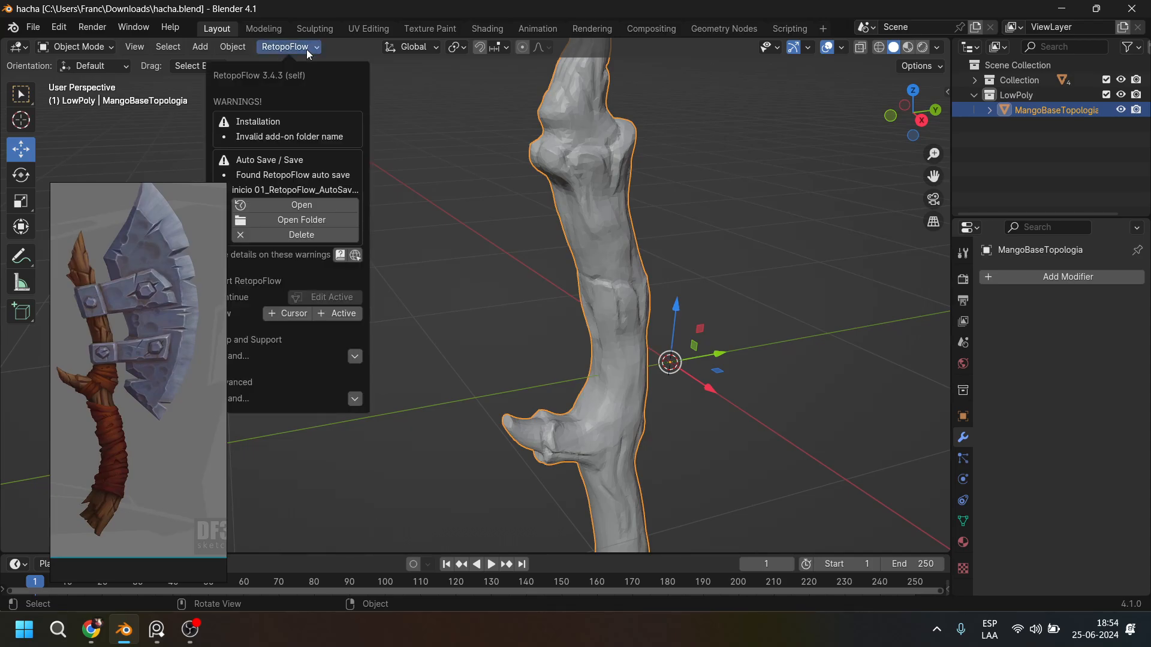
pyautogui.click(334, 319)
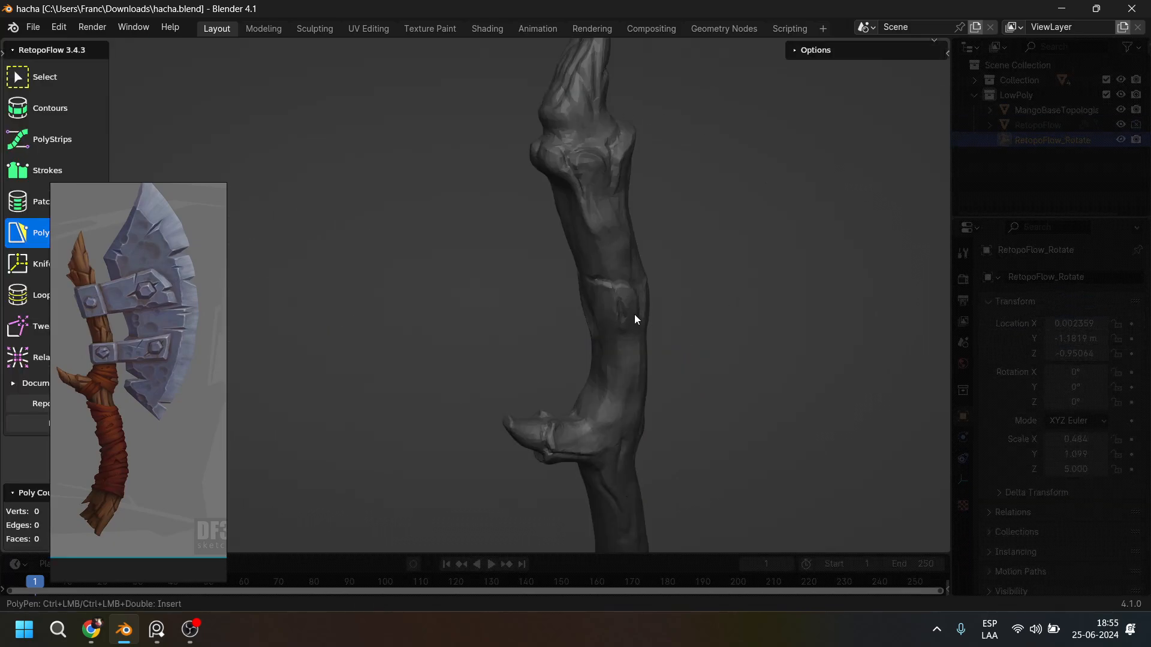
pyautogui.moveTo(192, 278); pyautogui.dragTo(261, 140)
pyautogui.click(150, 634)
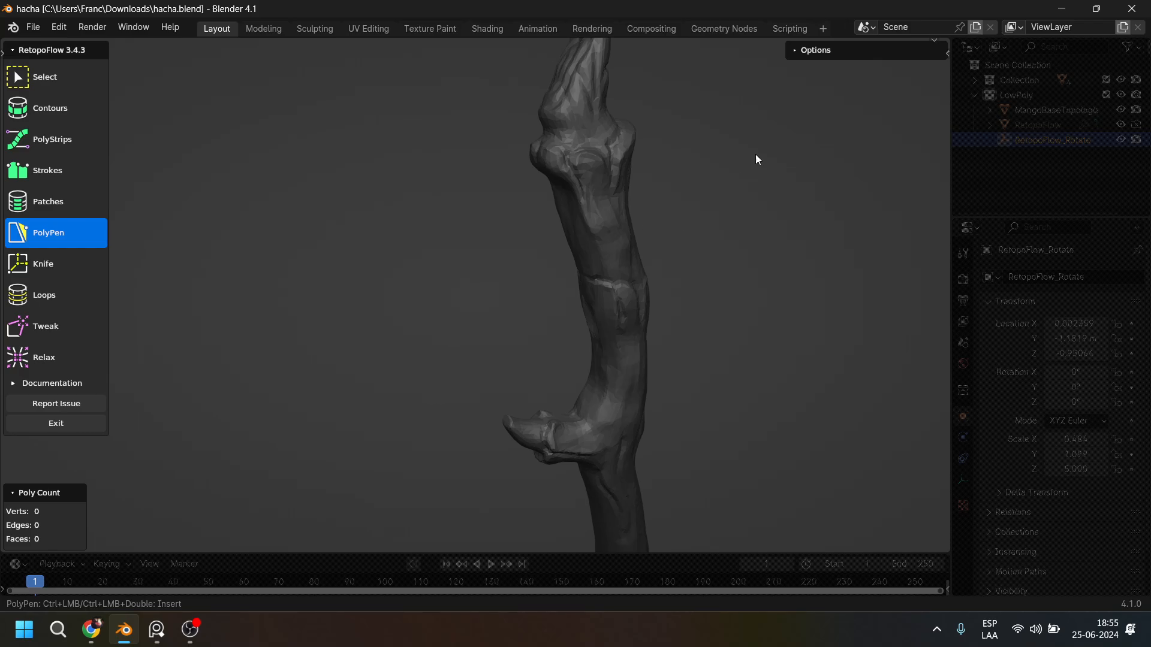
pyautogui.moveTo(657, 269)
pyautogui.mouseDown(button='middle')
pyautogui.moveTo(589, 290)
pyautogui.moveTo(585, 268)
pyautogui.moveTo(586, 281)
pyautogui.mouseUp(button='middle')
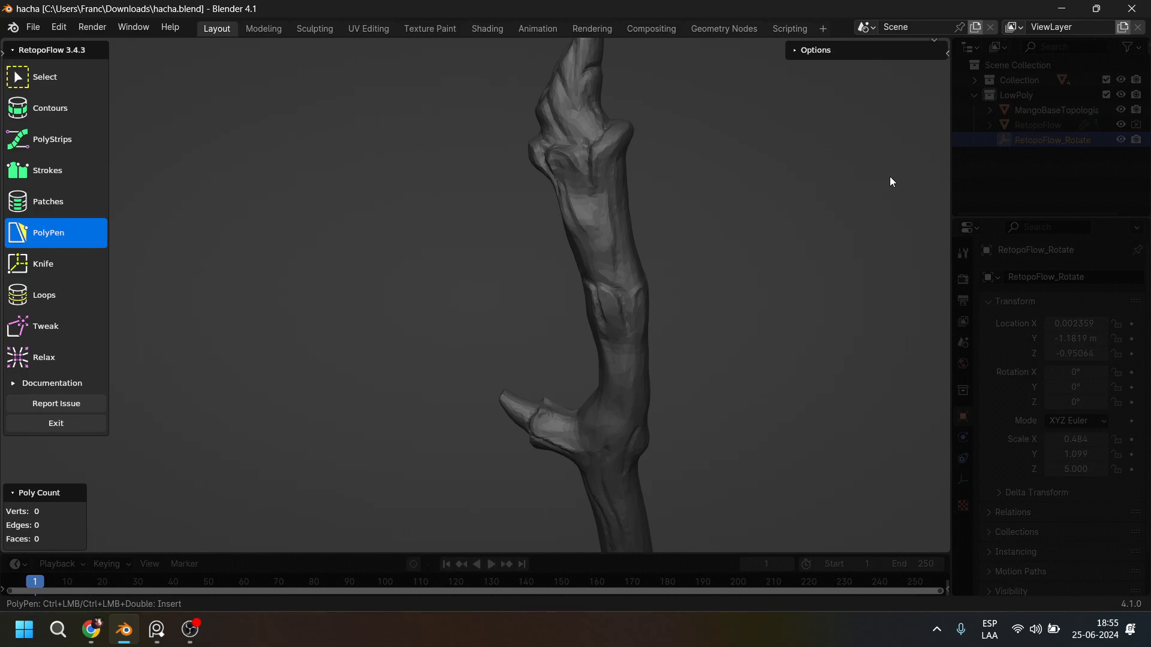
pyautogui.moveTo(922, 129); pyautogui.dragTo(944, 48, button='middle')
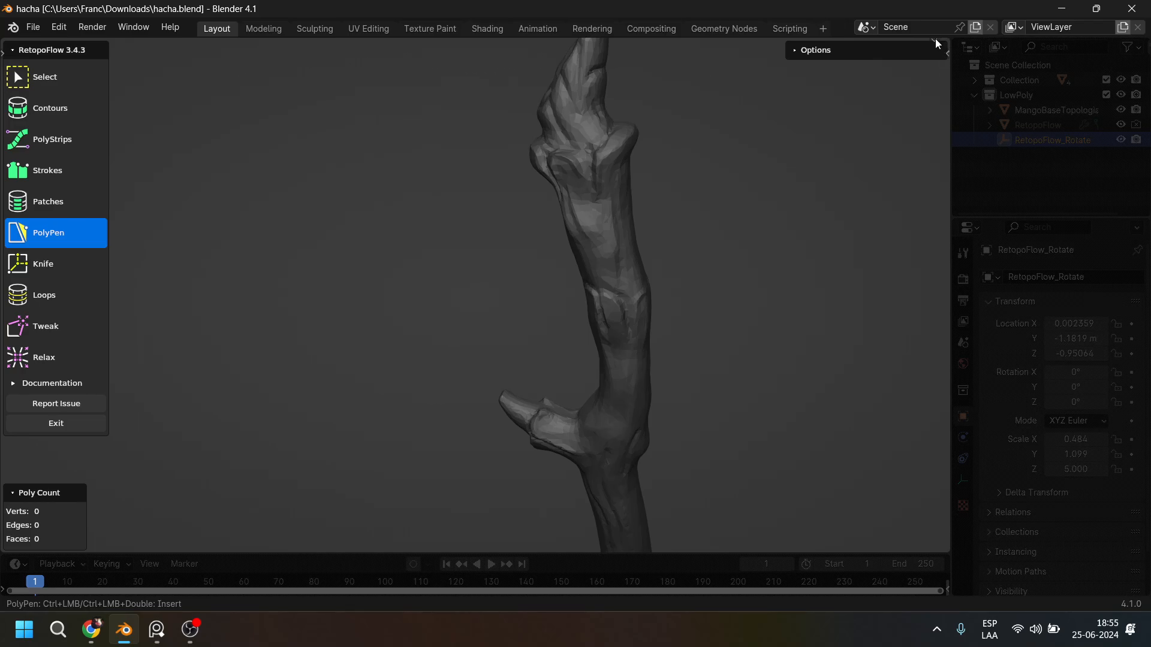
pyautogui.click(793, 48)
pyautogui.click(793, 51)
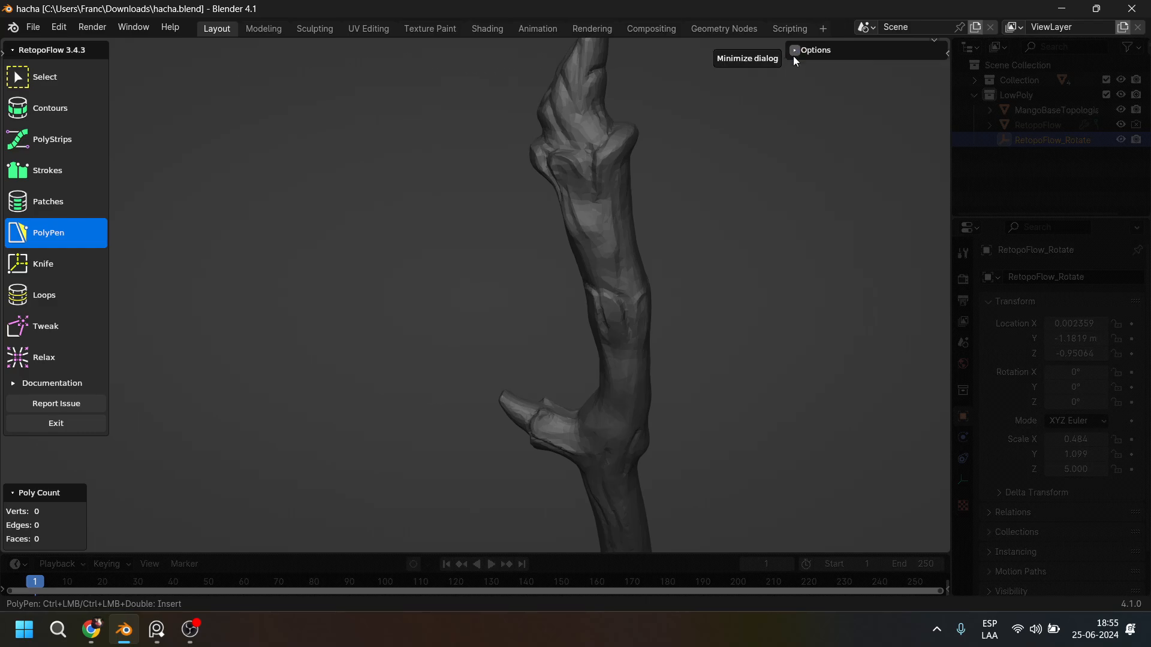
pyautogui.moveTo(302, 328); pyautogui.dragTo(322, 323, button='middle')
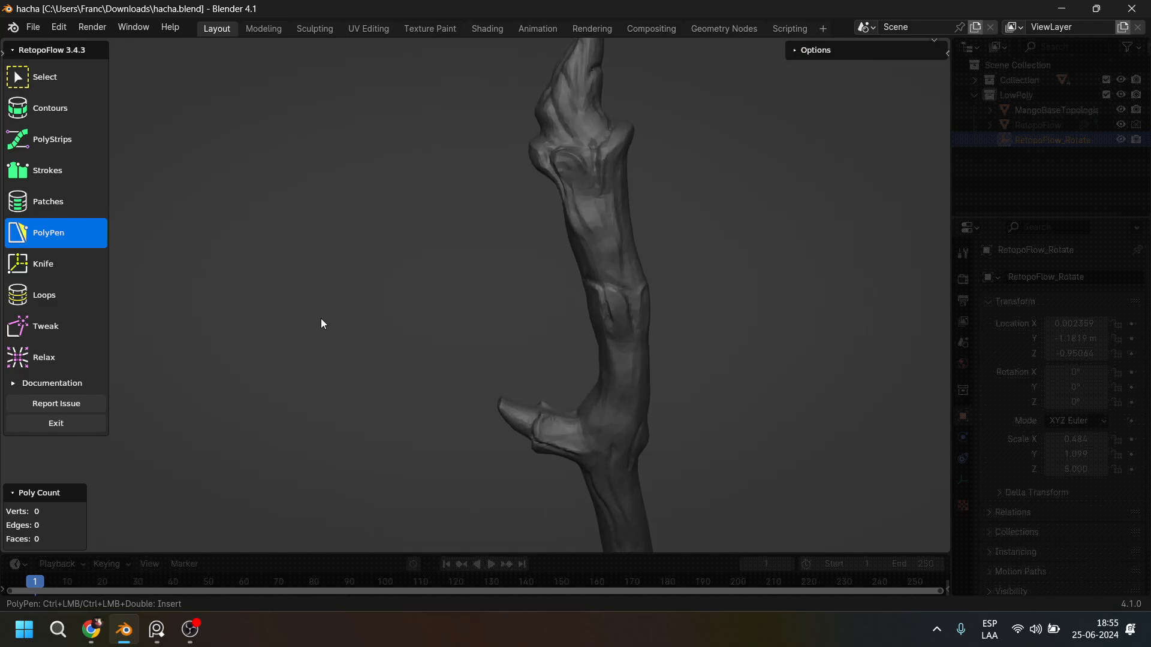
pyautogui.moveTo(403, 314); pyautogui.dragTo(351, 320, button='middle')
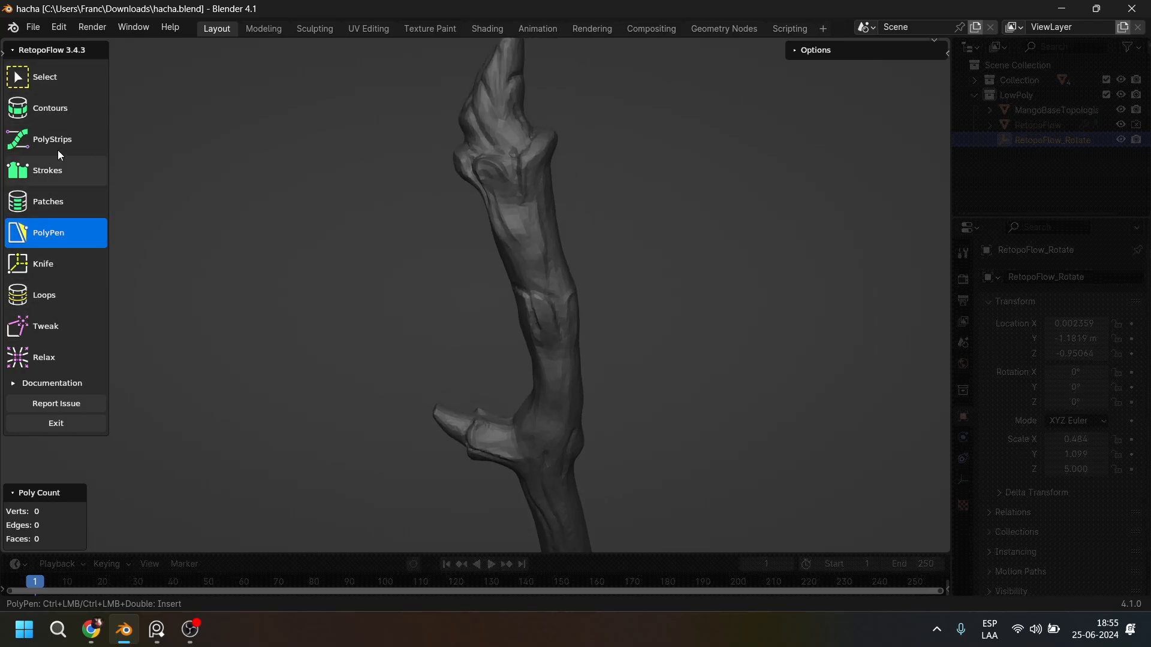
# With the Contours tool in side view, draw three connected contour loops around the handle shaft just below the large side branch.
pyautogui.click(67, 110)
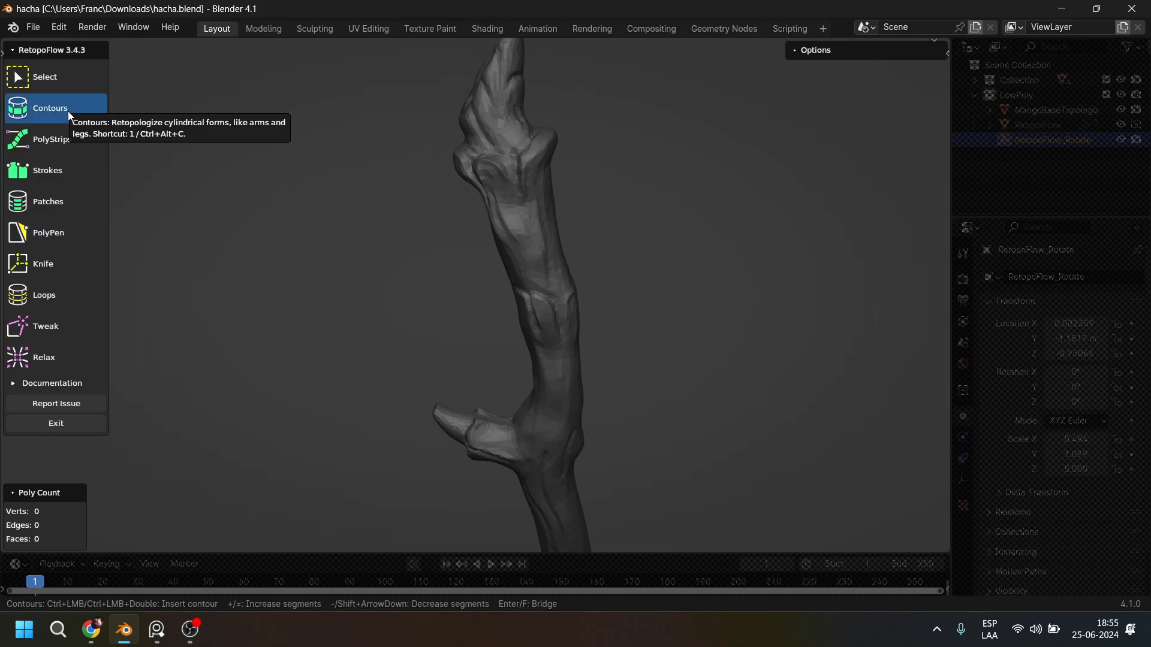
pyautogui.press('KP_1')
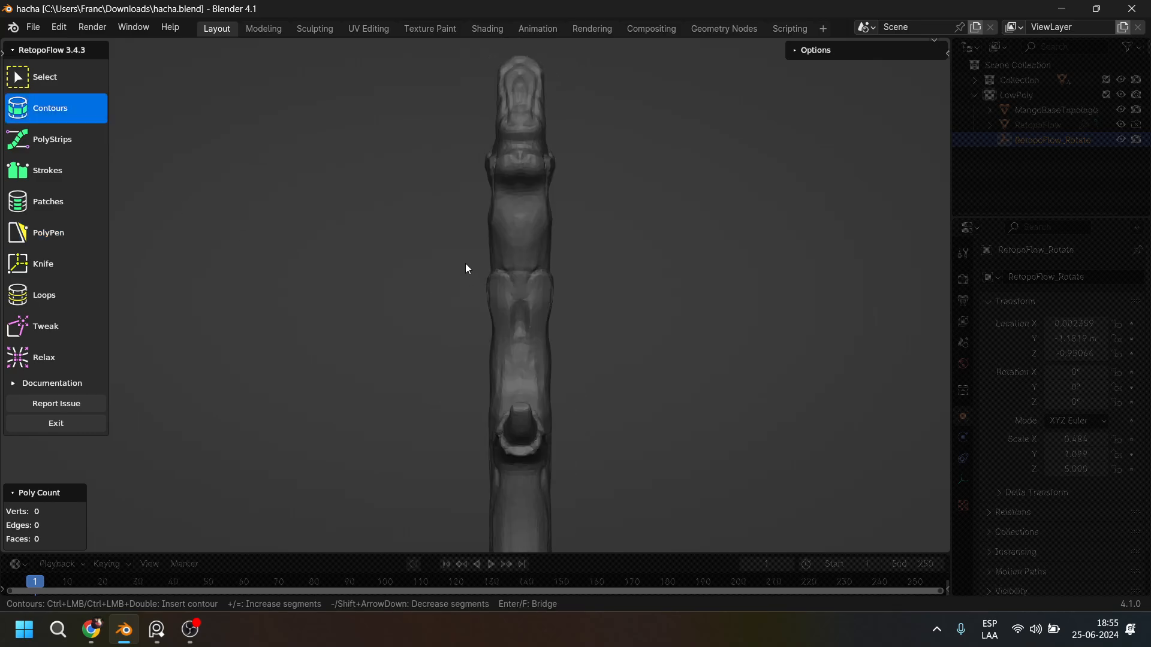
pyautogui.press('KP_3')
pyautogui.scroll(-3, 466, 263)
pyautogui.keyDown('shift'); pyautogui.moveTo(565, 450); pyautogui.dragTo(563, 254, button='middle'); pyautogui.keyUp('shift')
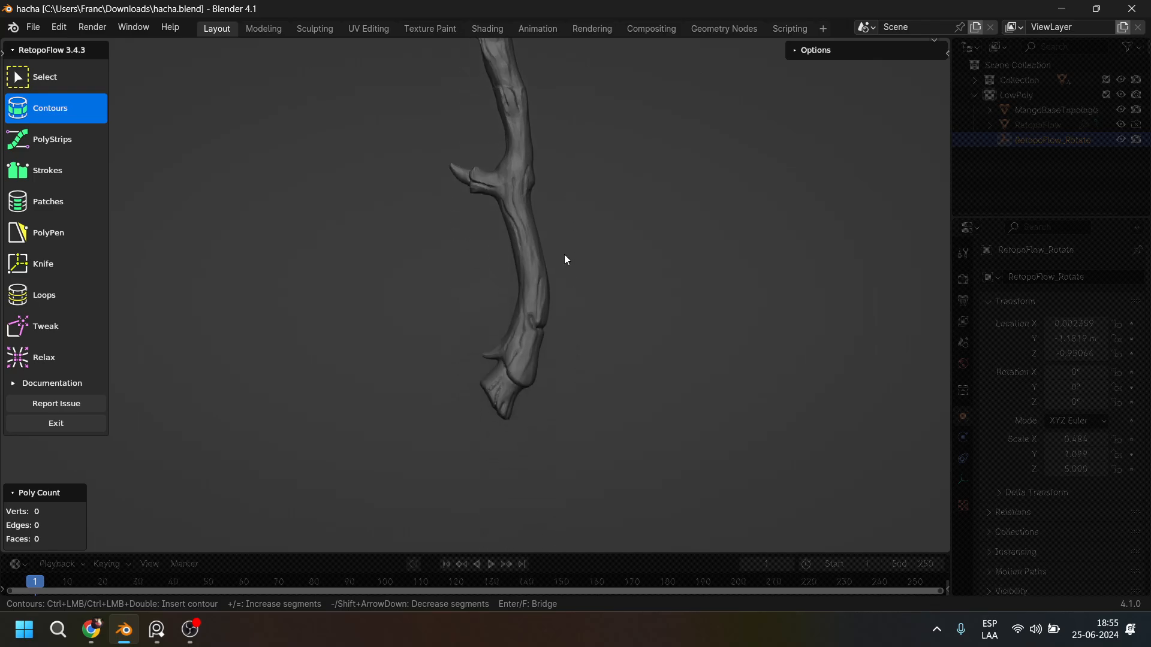
pyautogui.scroll(5, 566, 261)
pyautogui.keyDown('shift'); pyautogui.moveTo(707, 211); pyautogui.dragTo(645, 286, button='middle'); pyautogui.keyUp('shift')
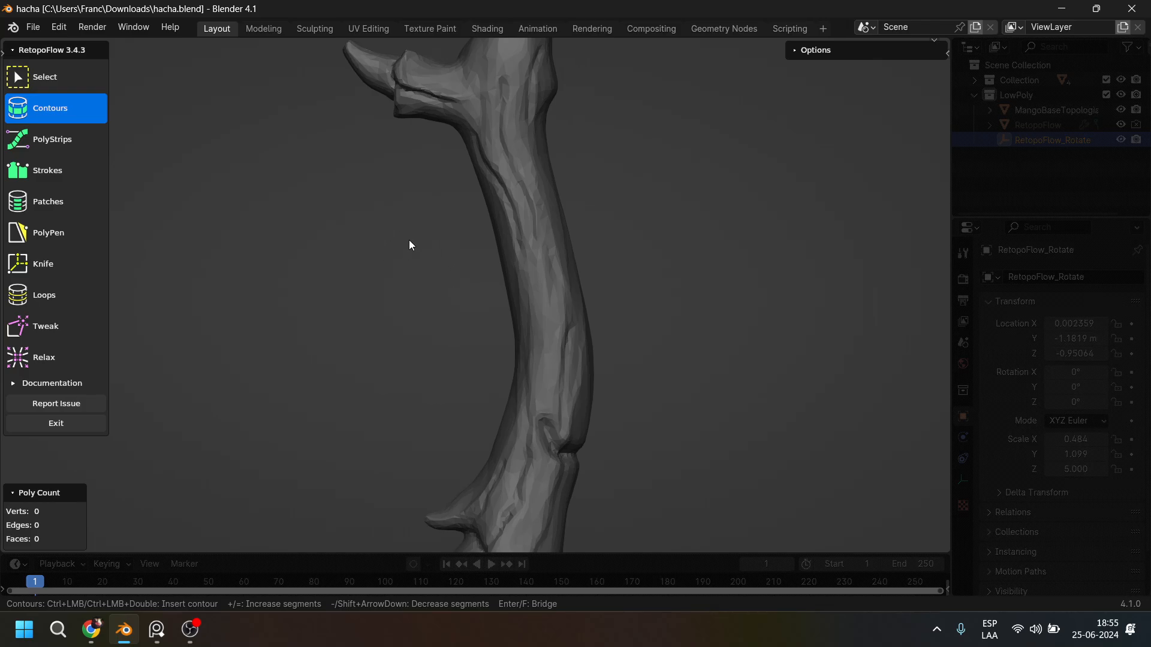
pyautogui.moveTo(417, 301); pyautogui.dragTo(700, 291)
pyautogui.moveTo(441, 212); pyautogui.dragTo(662, 172)
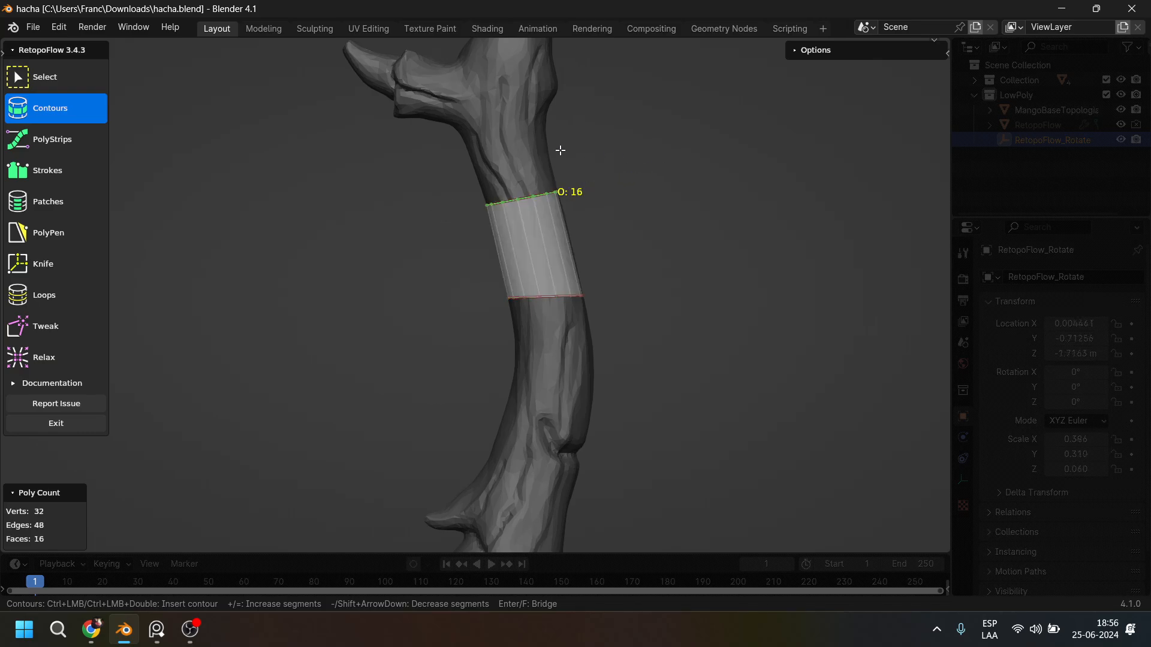
pyautogui.moveTo(427, 143); pyautogui.dragTo(659, 93)
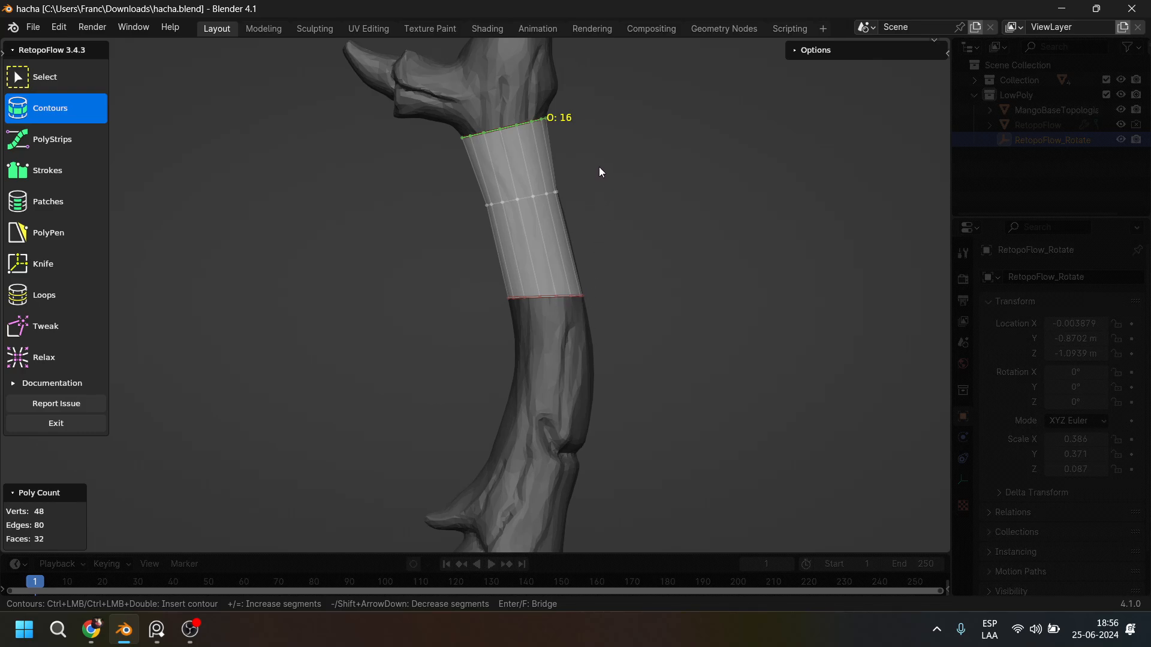
# Try to select the lowest loop of the contour strip all around the handle and insert another contour below it.
pyautogui.click(519, 325)
pyautogui.moveTo(470, 311); pyautogui.dragTo(623, 290)
pyautogui.moveTo(540, 365); pyautogui.dragTo(540, 313, button='middle')
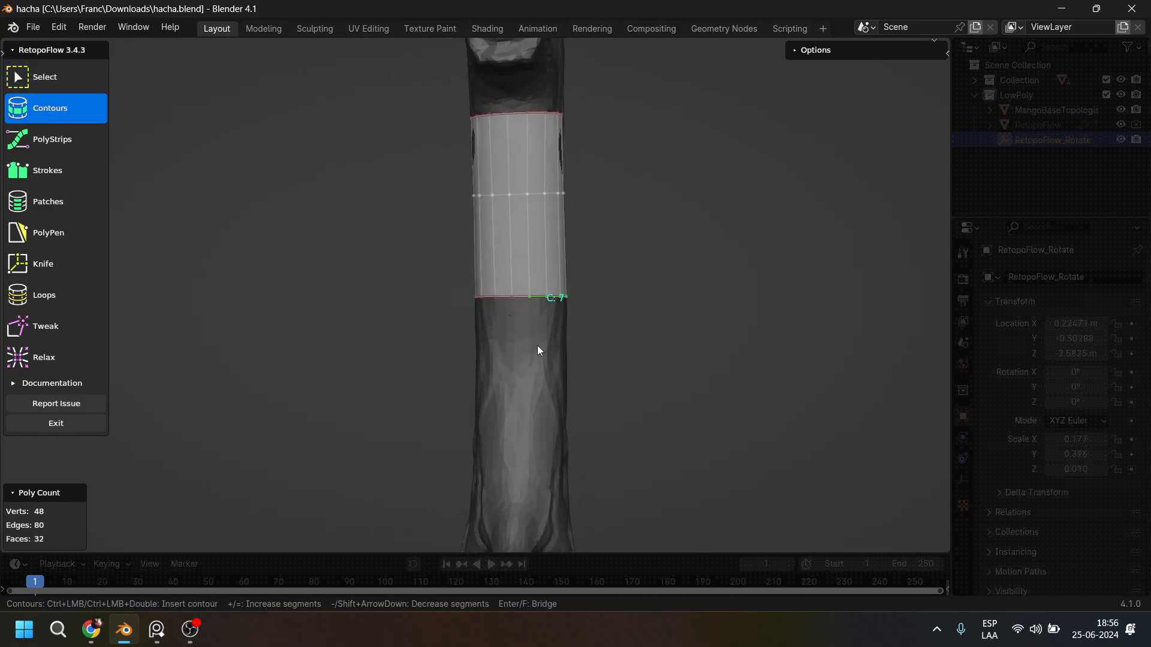
pyautogui.moveTo(412, 348); pyautogui.dragTo(611, 277)
pyautogui.moveTo(617, 296); pyautogui.dragTo(721, 341, button='middle')
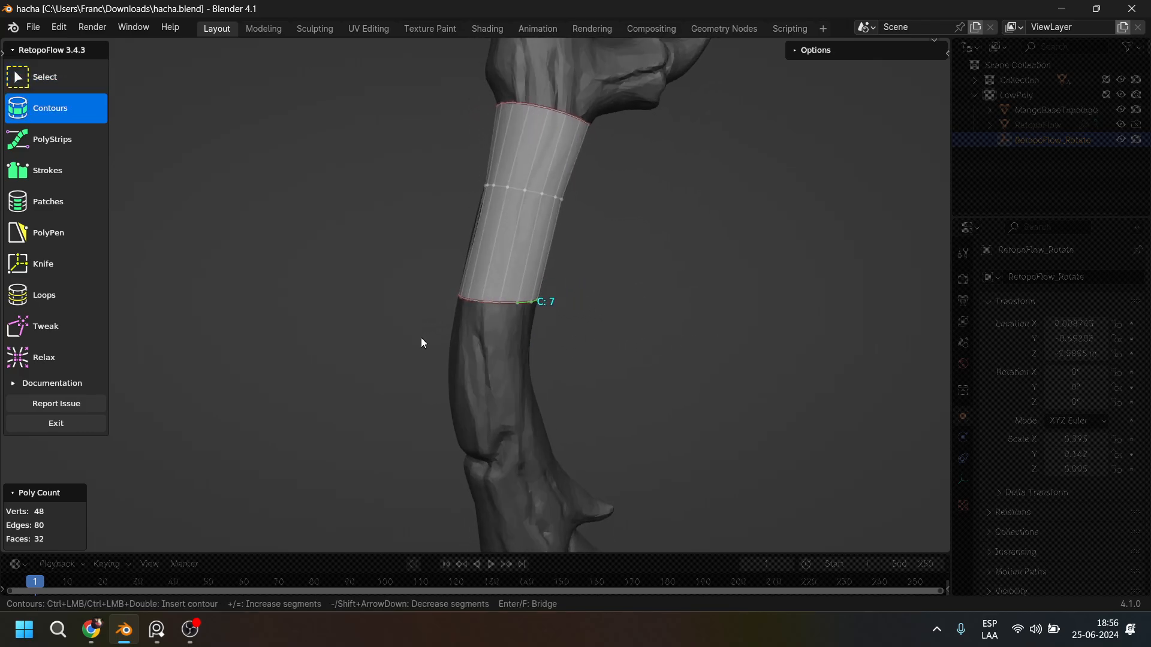
pyautogui.moveTo(409, 346); pyautogui.dragTo(571, 294)
pyautogui.moveTo(395, 333); pyautogui.dragTo(586, 323, button='middle')
pyautogui.moveTo(324, 367); pyautogui.dragTo(569, 279)
pyautogui.moveTo(393, 327); pyautogui.dragTo(562, 314, button='middle')
pyautogui.moveTo(418, 340)
pyautogui.mouseDown(button='middle')
pyautogui.moveTo(421, 352)
pyautogui.moveTo(380, 367)
pyautogui.mouseUp(button='middle')
pyautogui.moveTo(397, 330)
pyautogui.keyDown('ctrl'); pyautogui.mouseDown()
pyautogui.moveTo(563, 287)
pyautogui.moveTo(500, 345)
pyautogui.moveTo(587, 372)
pyautogui.mouseUp(); pyautogui.keyUp('ctrl')
# Undo the last contour and the preceding selection changes on the strip's lowest loop.
pyautogui.hotkey('ctrl', 'z')
pyautogui.hotkey('ctrl', 'z')
pyautogui.hotkey('ctrl', 'z')
pyautogui.hotkey('ctrl', 'z')
pyautogui.hotkey('ctrl', 'z')
pyautogui.hotkey('ctrl', 'z')
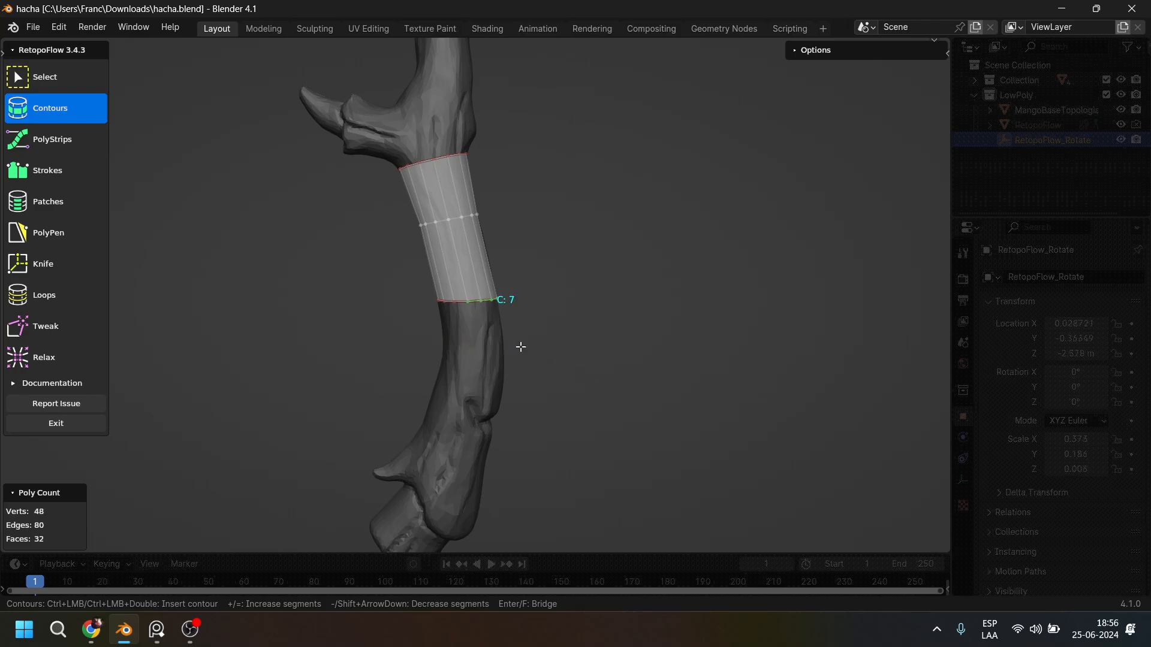
# Undo the remaining contour loops on the handle shaft so the retopology mesh is empty.
pyautogui.hotkey('ctrl', 'z')
pyautogui.hotkey('ctrl', 'z')
pyautogui.hotkey('ctrl', 'z')
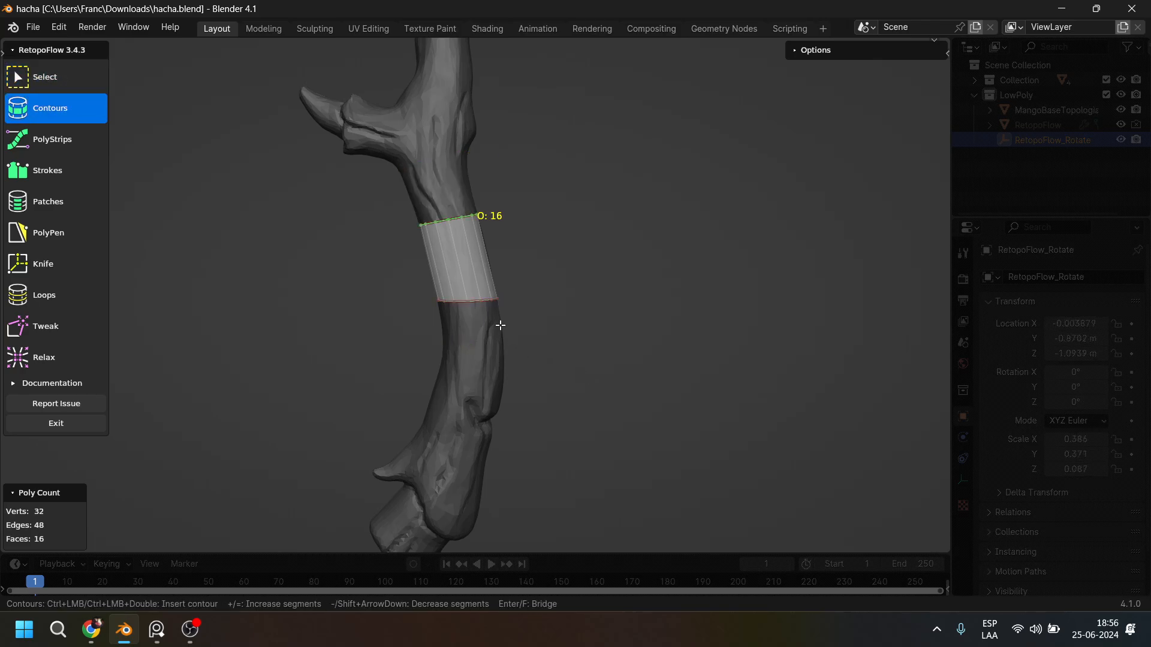
# Try a PolyStrips strip of quads running lengthwise down the shaft below the large side branch and undo it.
pyautogui.scroll(2, 277, 229)
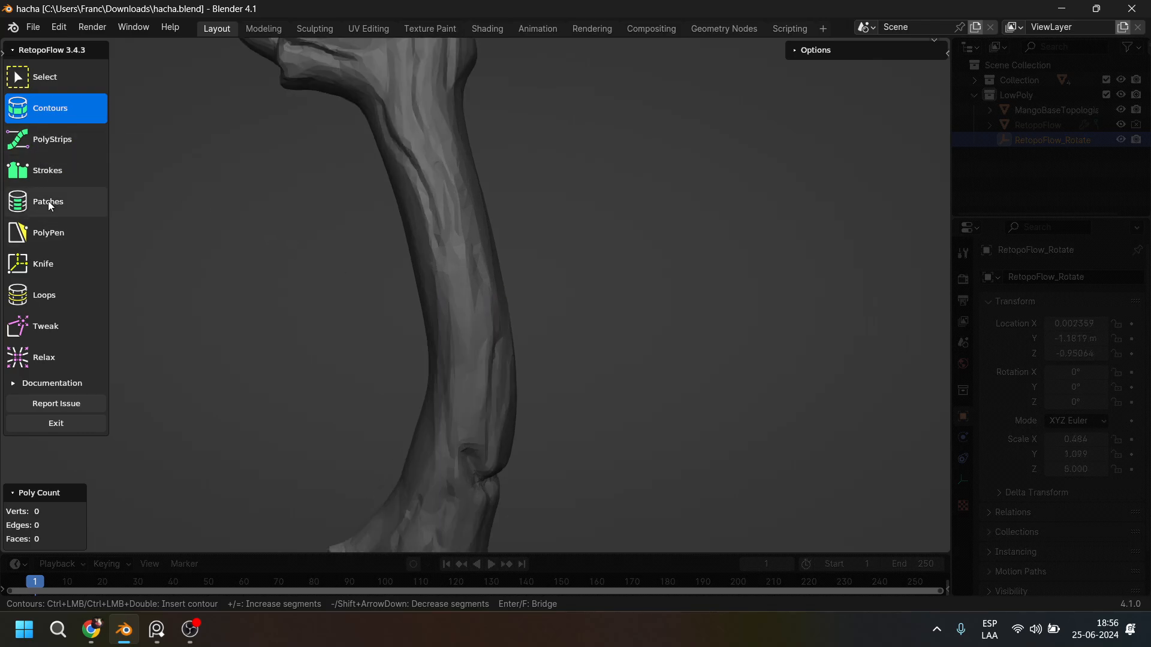
pyautogui.click(51, 141)
pyautogui.moveTo(418, 125)
pyautogui.mouseDown()
pyautogui.moveTo(480, 334)
pyautogui.moveTo(468, 454)
pyautogui.mouseUp()
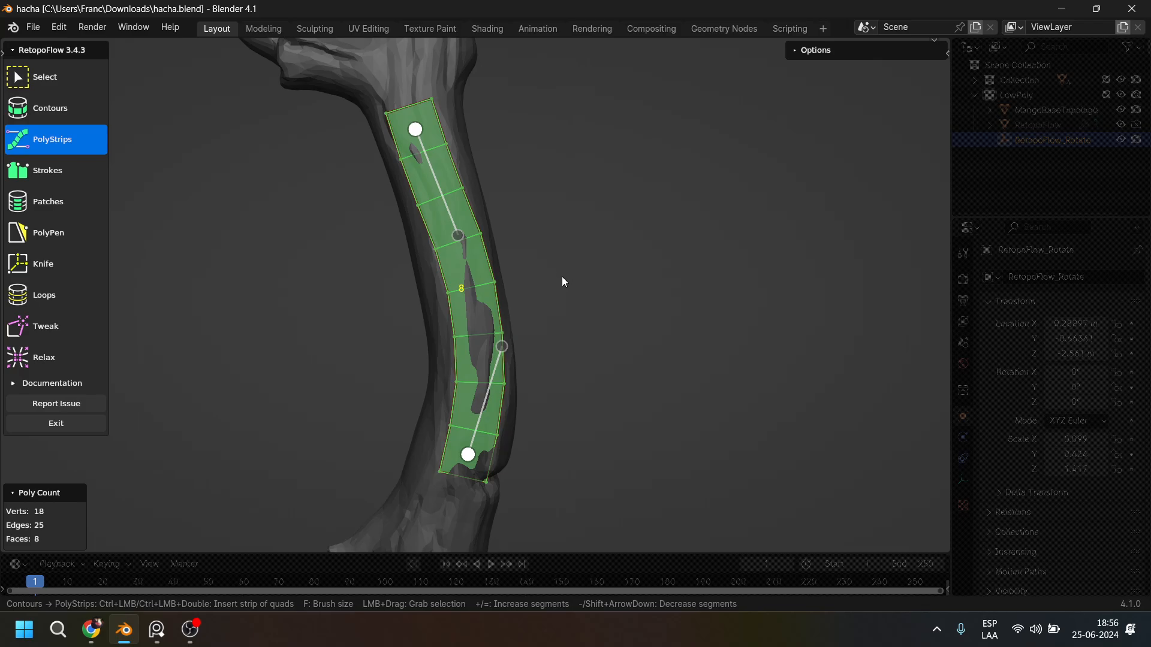
pyautogui.moveTo(537, 303); pyautogui.dragTo(589, 290, button='middle')
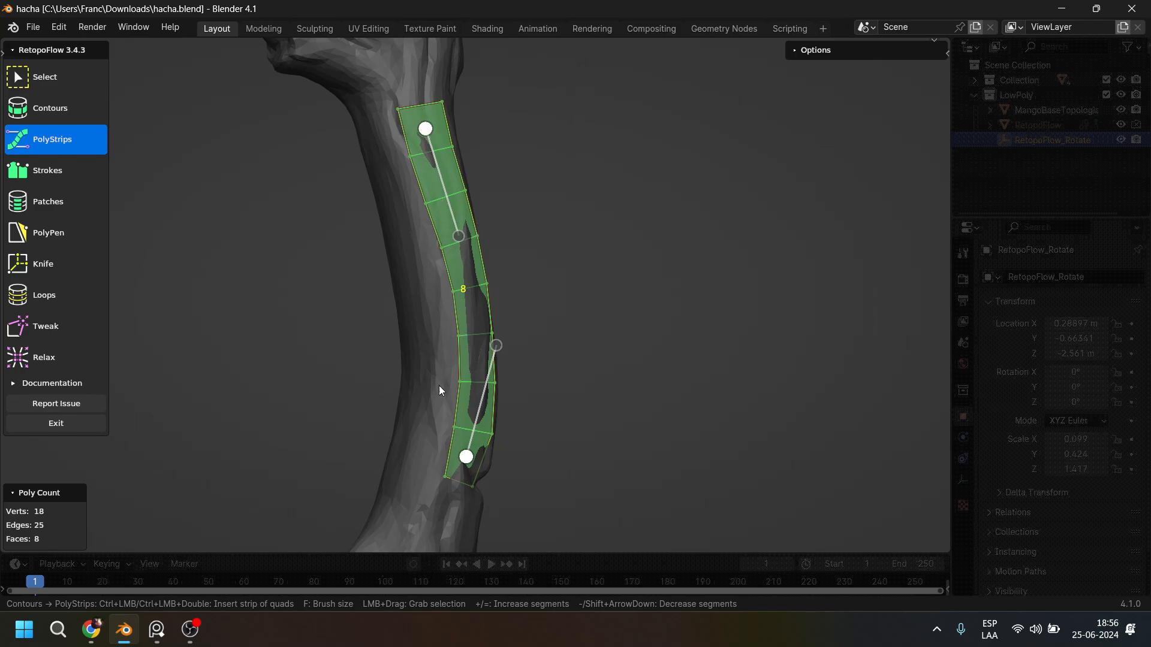
pyautogui.moveTo(440, 385); pyautogui.dragTo(455, 151, button='middle')
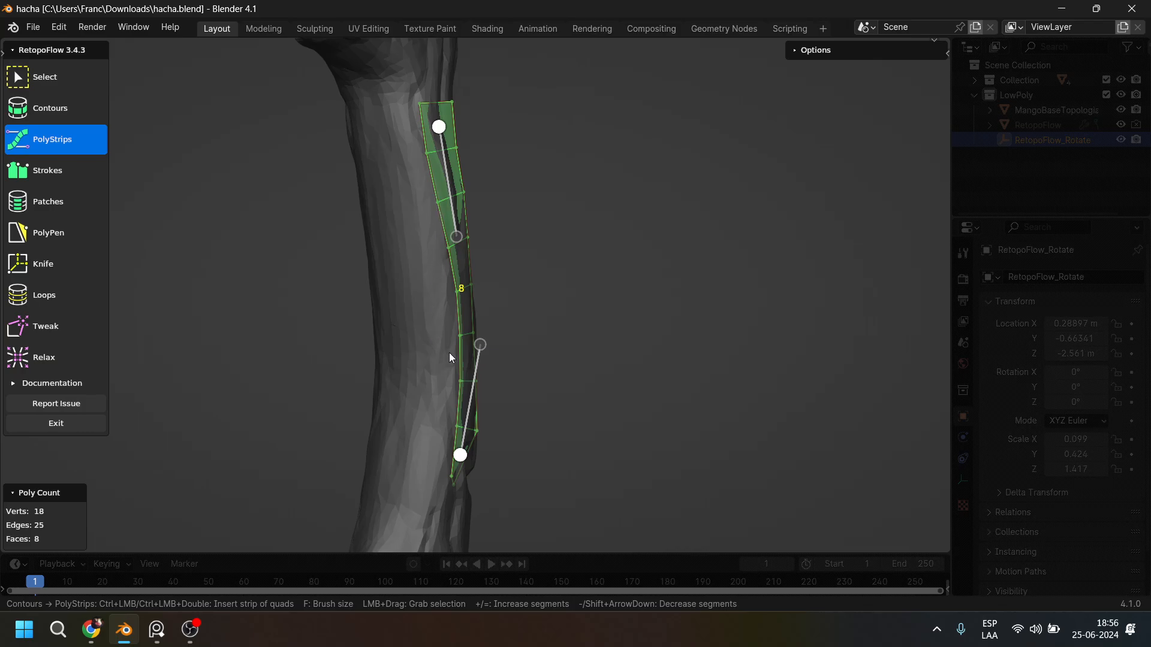
pyautogui.hotkey('ctrl', 'z')
# With the Strokes tool, try bridging two lengthwise curved strokes on the shaft below the side branch, and undo them.
pyautogui.moveTo(472, 328); pyautogui.dragTo(372, 291, button='middle')
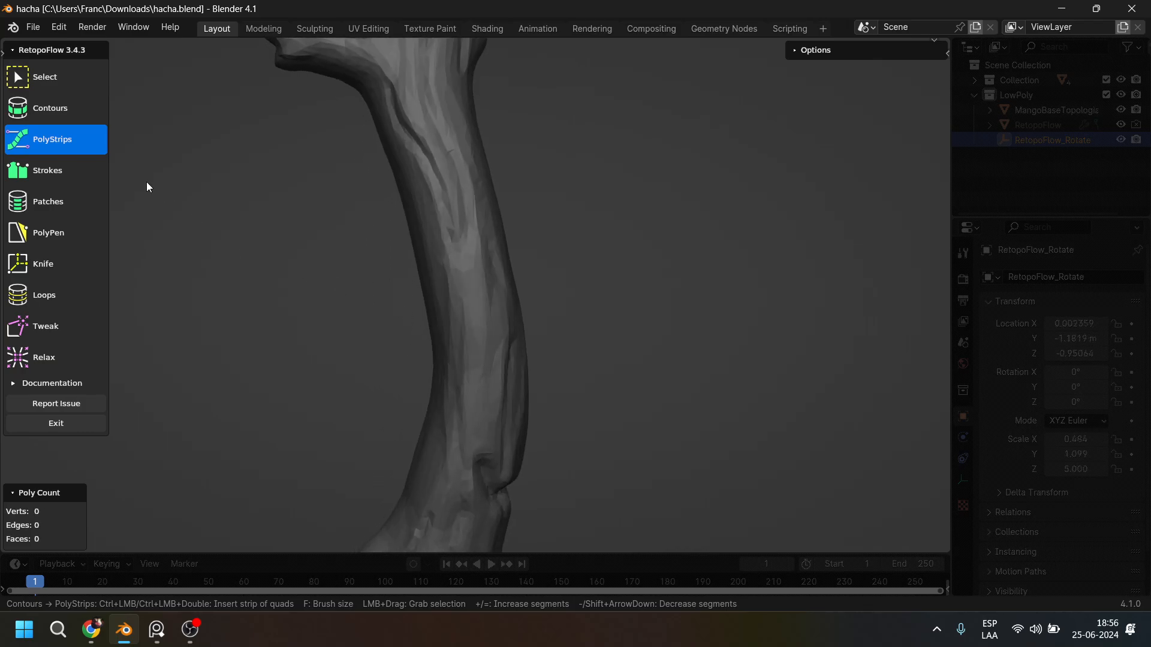
pyautogui.click(66, 172)
pyautogui.moveTo(444, 199)
pyautogui.mouseDown(button='middle')
pyautogui.moveTo(419, 201)
pyautogui.moveTo(406, 151)
pyautogui.mouseUp(button='middle')
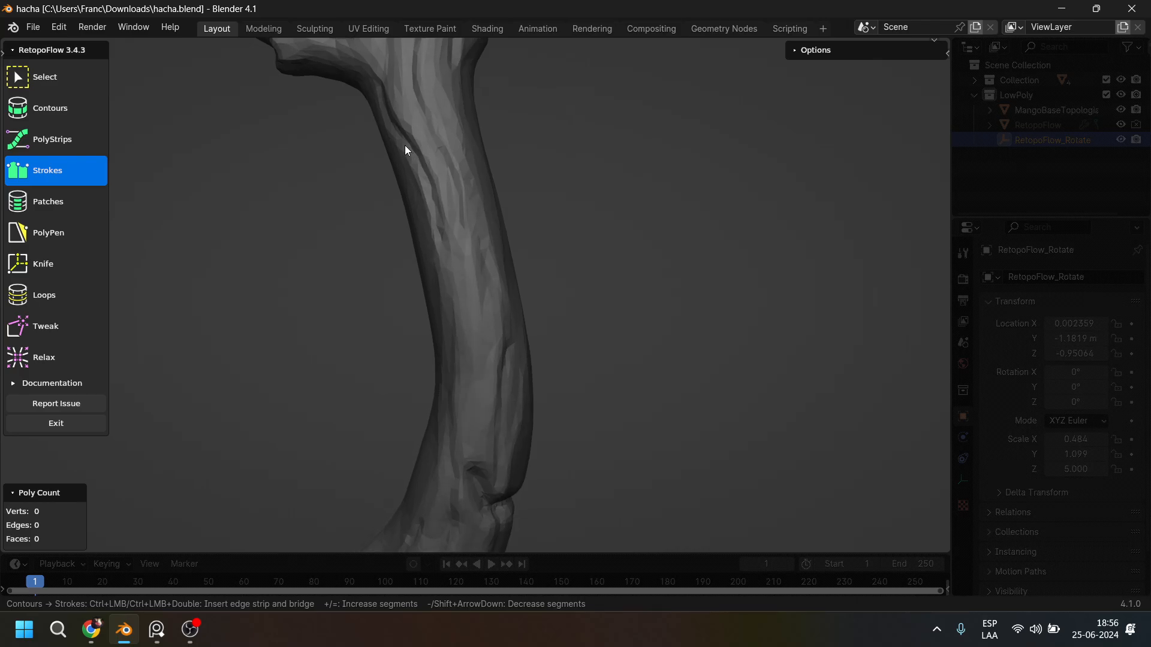
pyautogui.moveTo(392, 114)
pyautogui.mouseDown()
pyautogui.moveTo(439, 118)
pyautogui.moveTo(483, 204)
pyautogui.moveTo(489, 388)
pyautogui.mouseUp()
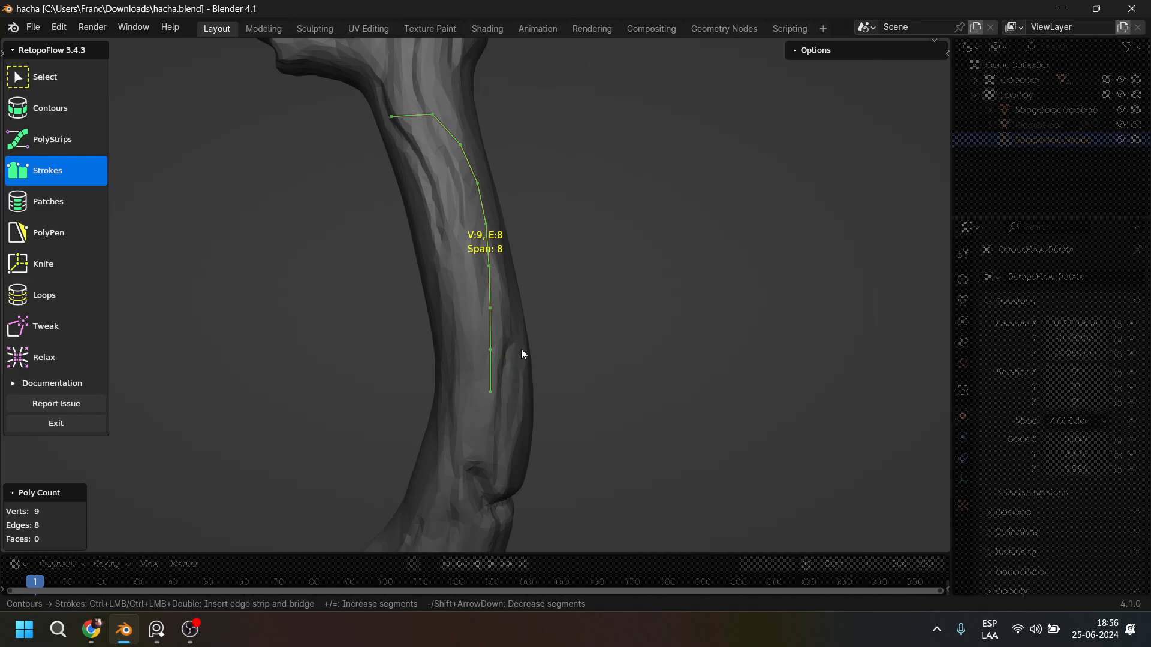
pyautogui.moveTo(515, 390); pyautogui.dragTo(444, 173, button='middle')
pyautogui.moveTo(403, 174)
pyautogui.mouseDown()
pyautogui.moveTo(429, 172)
pyautogui.moveTo(506, 233)
pyautogui.moveTo(534, 334)
pyautogui.moveTo(541, 468)
pyautogui.mouseUp()
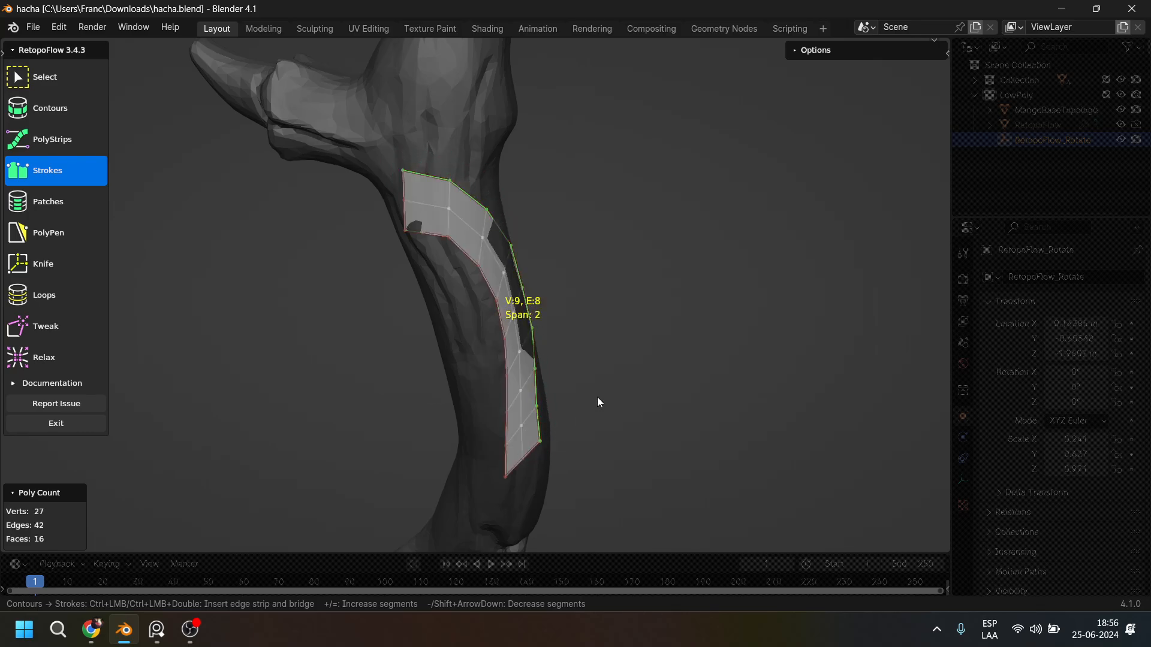
pyautogui.moveTo(597, 397)
pyautogui.mouseDown(button='middle')
pyautogui.moveTo(563, 333)
pyautogui.moveTo(469, 318)
pyautogui.mouseUp(button='middle')
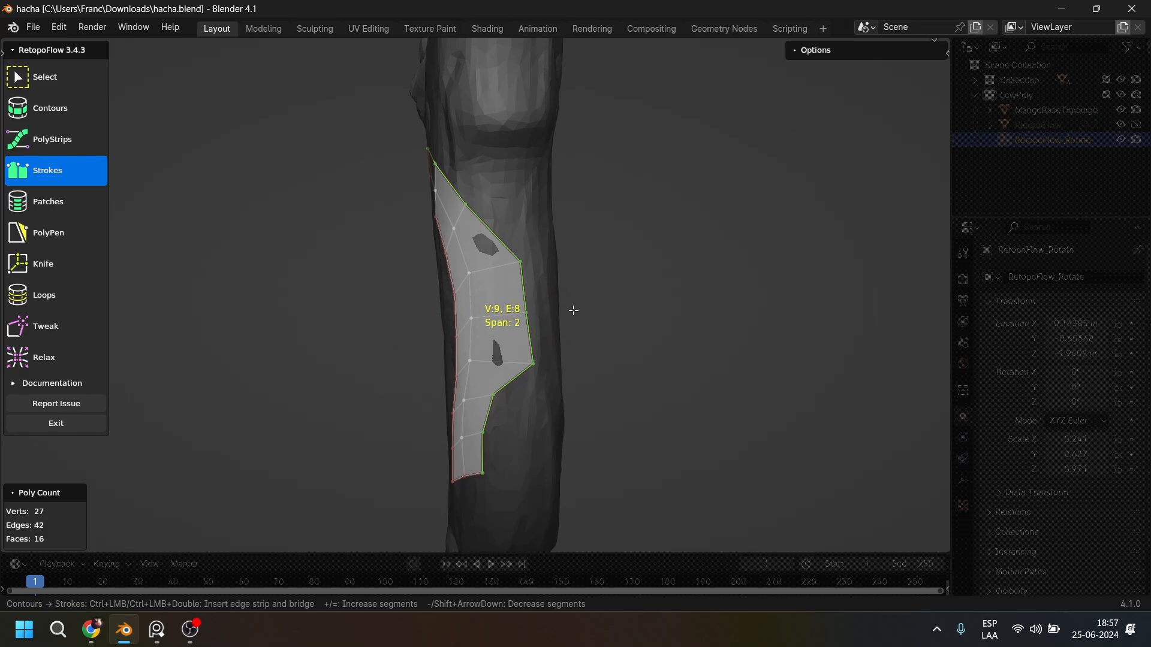
pyautogui.hotkey('ctrl', 'z')
pyautogui.moveTo(531, 311)
pyautogui.mouseDown(button='middle')
pyautogui.moveTo(570, 318)
pyautogui.moveTo(603, 303)
pyautogui.moveTo(275, 213)
pyautogui.mouseUp(button='middle')
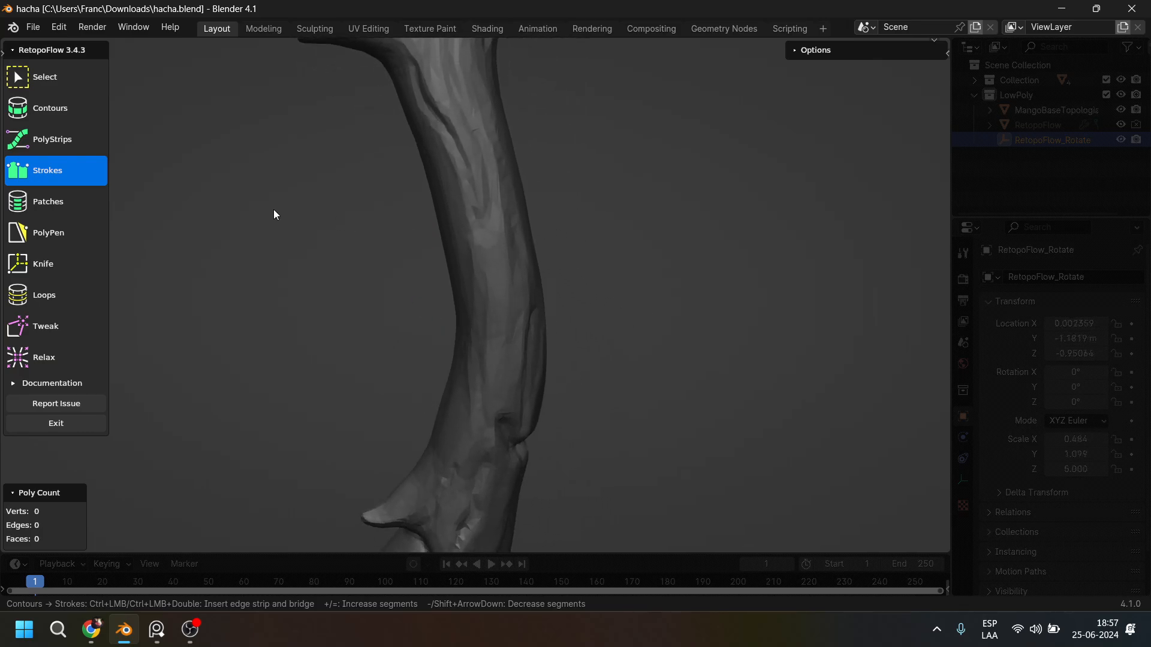
pyautogui.click(36, 201)
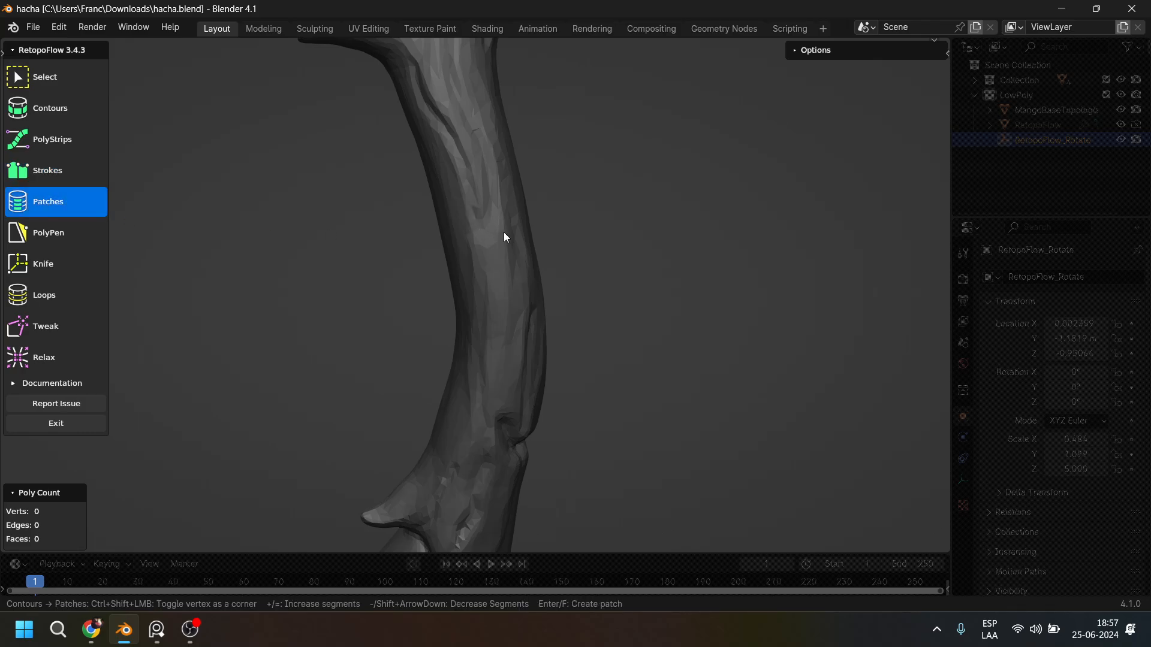
pyautogui.moveTo(504, 233)
pyautogui.mouseDown(button='middle')
pyautogui.moveTo(467, 235)
pyautogui.moveTo(494, 271)
pyautogui.mouseUp(button='middle')
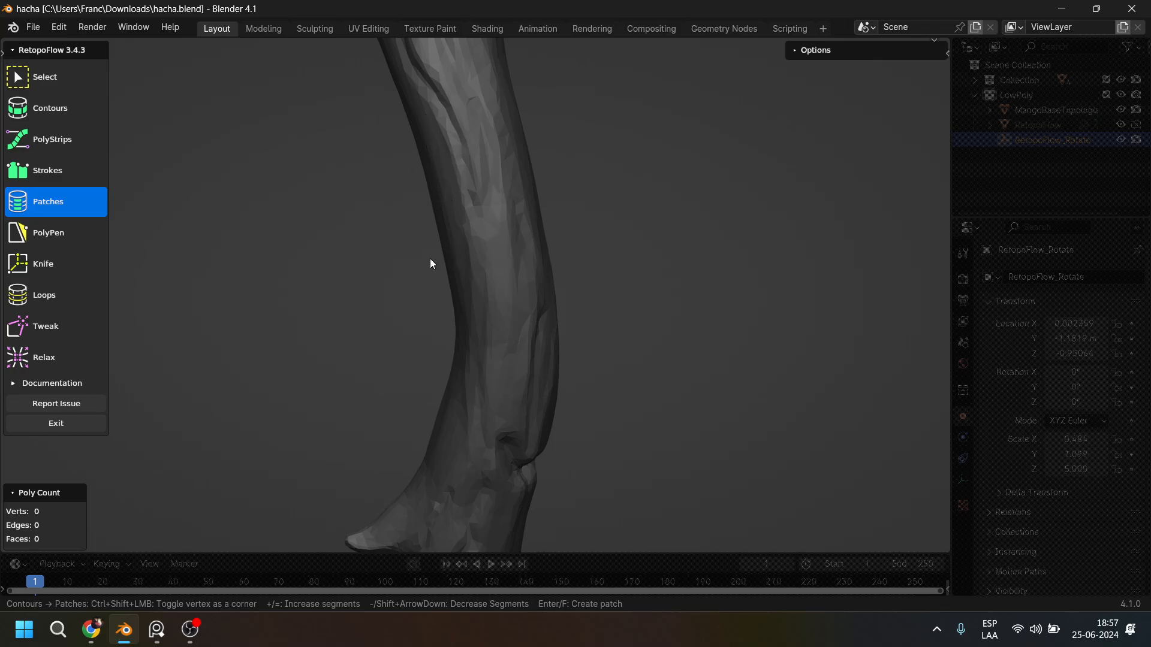
# With the PolyPen tool, place four vertices to form one quad on the shaft just above the large side branch.
pyautogui.click(62, 238)
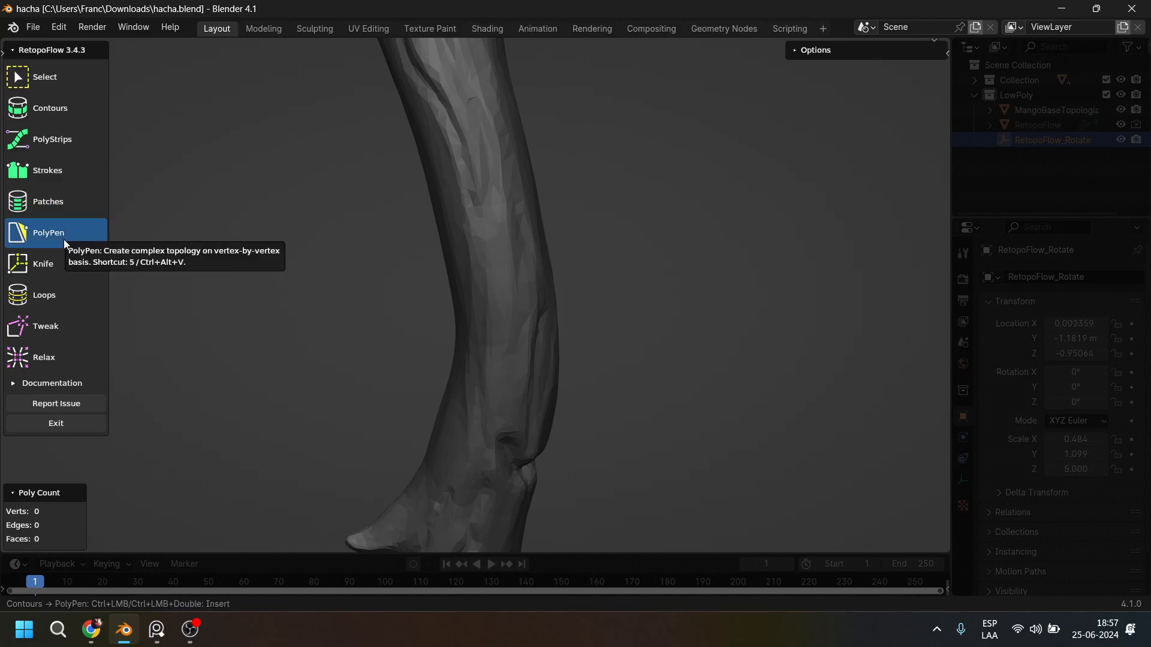
pyautogui.moveTo(232, 226); pyautogui.dragTo(488, 303, button='middle')
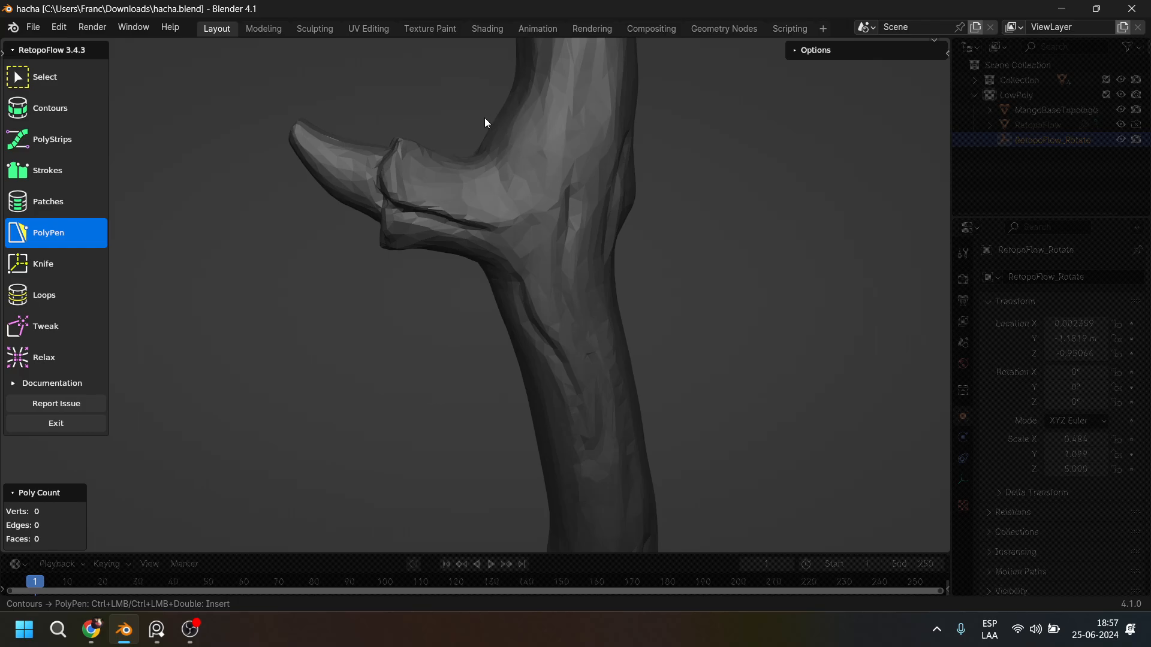
pyautogui.keyDown('shift'); pyautogui.moveTo(484, 174); pyautogui.dragTo(556, 313, button='middle'); pyautogui.keyUp('shift')
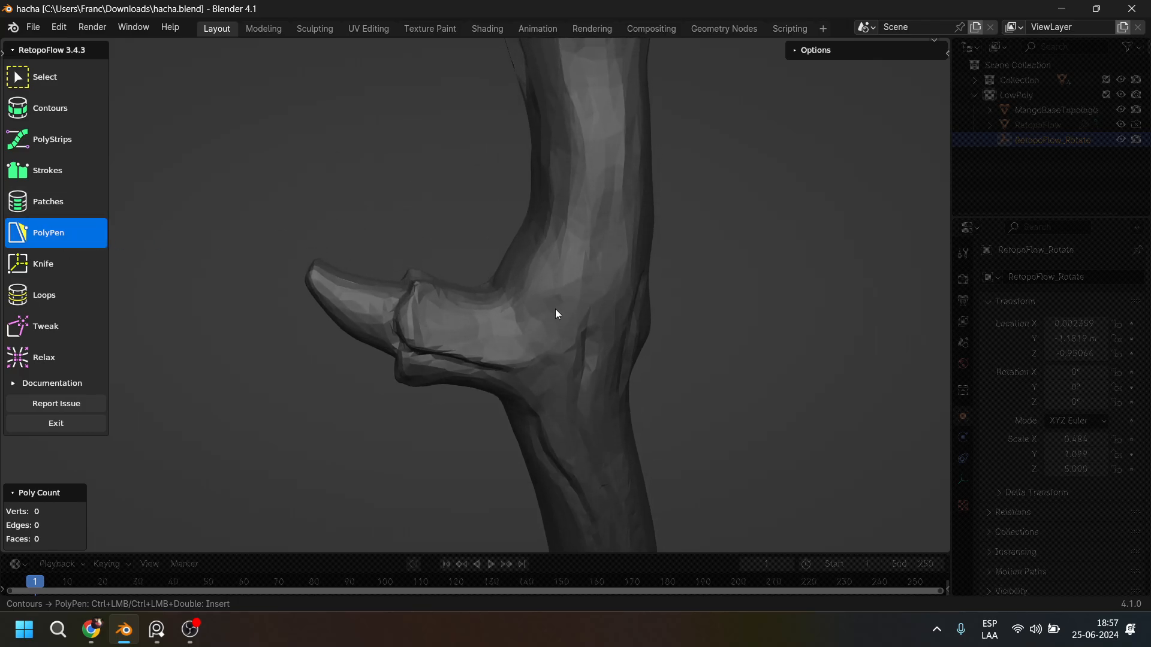
pyautogui.keyDown('ctrl'); pyautogui.click(581, 106); pyautogui.keyUp('ctrl')
pyautogui.keyDown('ctrl'); pyautogui.click(586, 184); pyautogui.keyUp('ctrl')
pyautogui.keyDown('ctrl'); pyautogui.click(639, 176); pyautogui.keyUp('ctrl')
pyautogui.keyDown('ctrl'); pyautogui.click(630, 110); pyautogui.keyUp('ctrl')
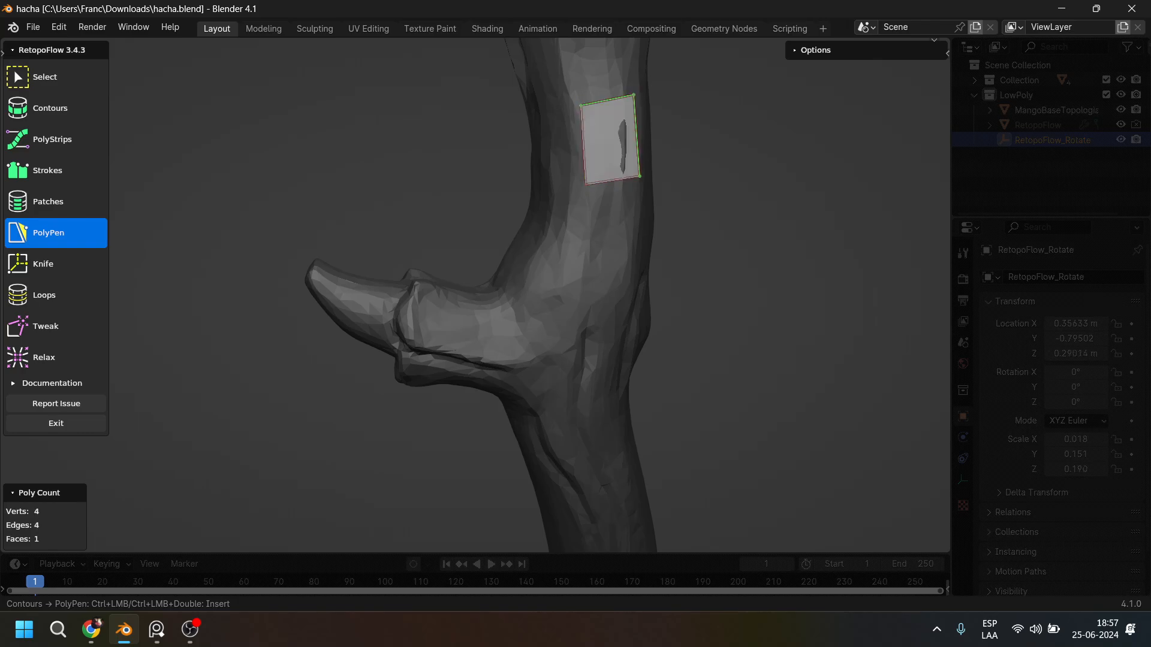
# Move the quad's top edge down to shorten the face, and box-select the side edge facing away from the branch.
pyautogui.moveTo(720, 170); pyautogui.dragTo(573, 180, button='middle')
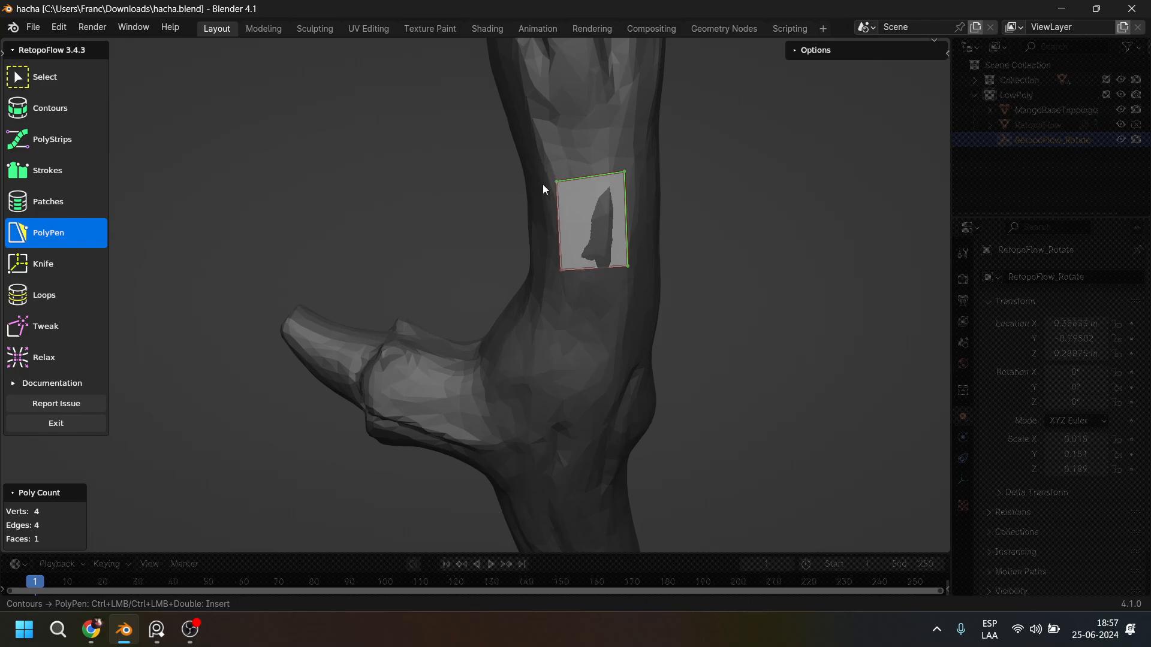
pyautogui.press('b')
pyautogui.moveTo(541, 186); pyautogui.dragTo(601, 285)
pyautogui.press('b')
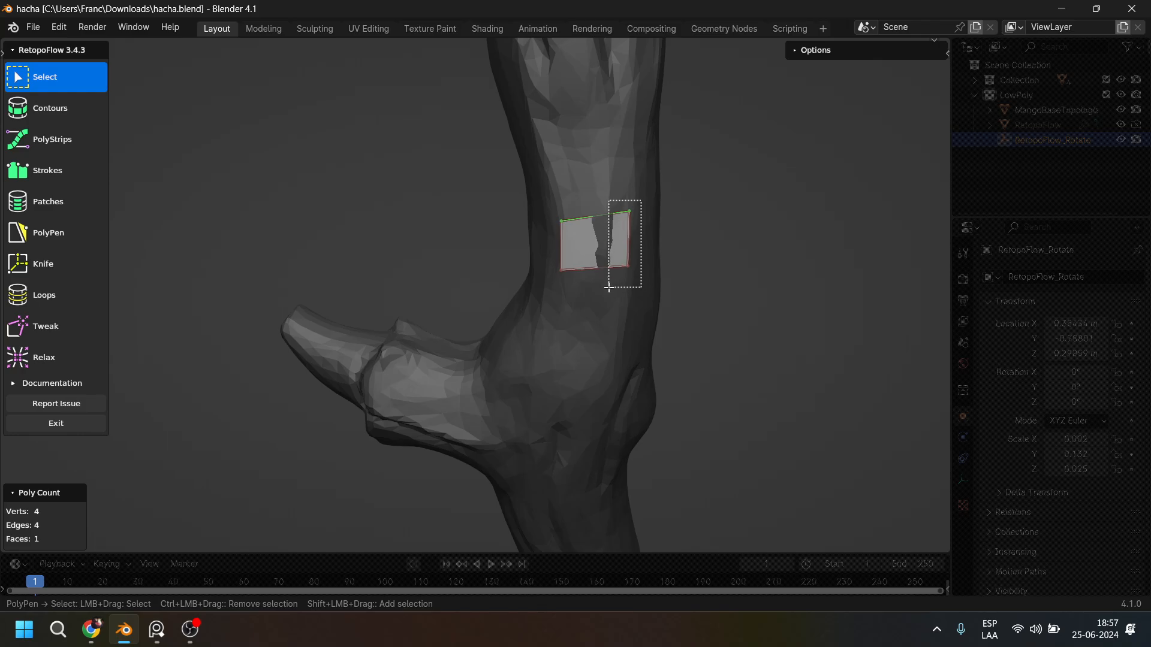
pyautogui.moveTo(628, 237); pyautogui.dragTo(610, 248)
# Extend the PolyPen quad from its selected side edge with a second quad going around the shaft.
pyautogui.scroll(3, 625, 241)
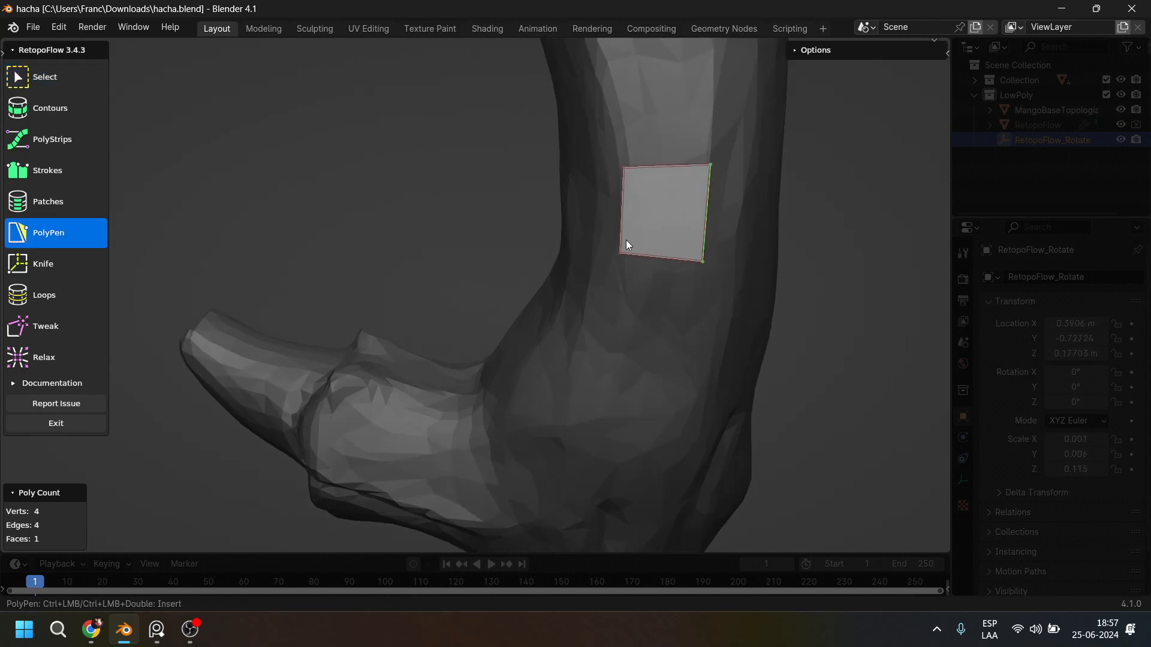
pyautogui.moveTo(625, 240); pyautogui.dragTo(489, 243, button='middle')
pyautogui.scroll(-3, 558, 143)
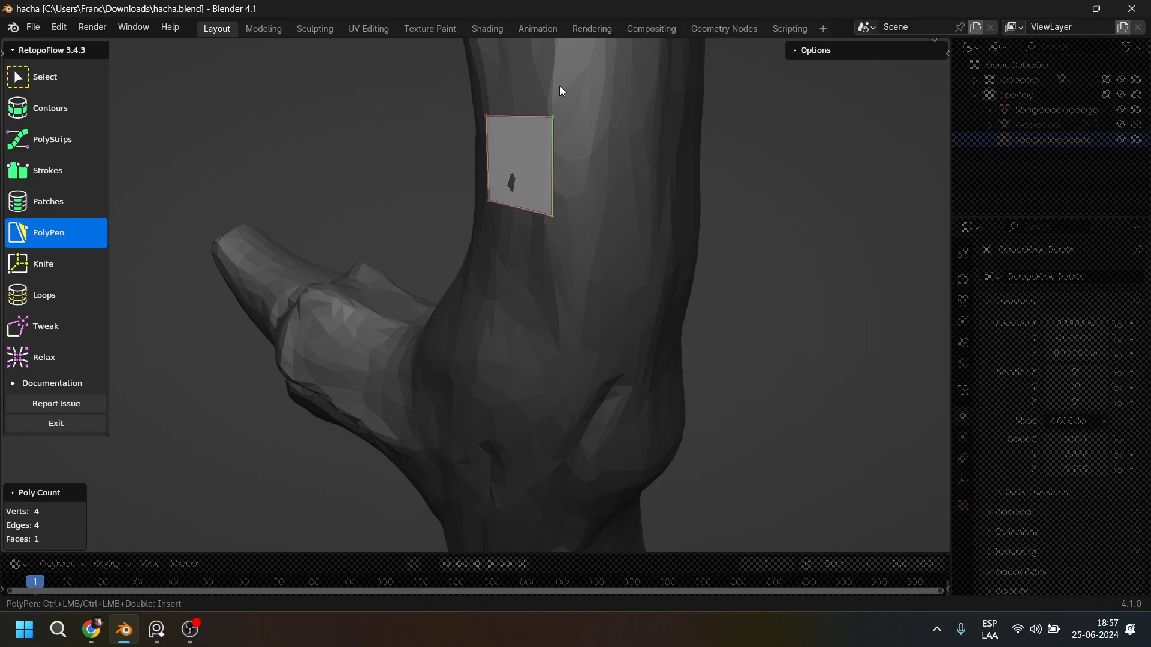
pyautogui.press('b')
pyautogui.moveTo(560, 90); pyautogui.dragTo(566, 250)
pyautogui.moveTo(588, 188); pyautogui.dragTo(618, 122, button='middle')
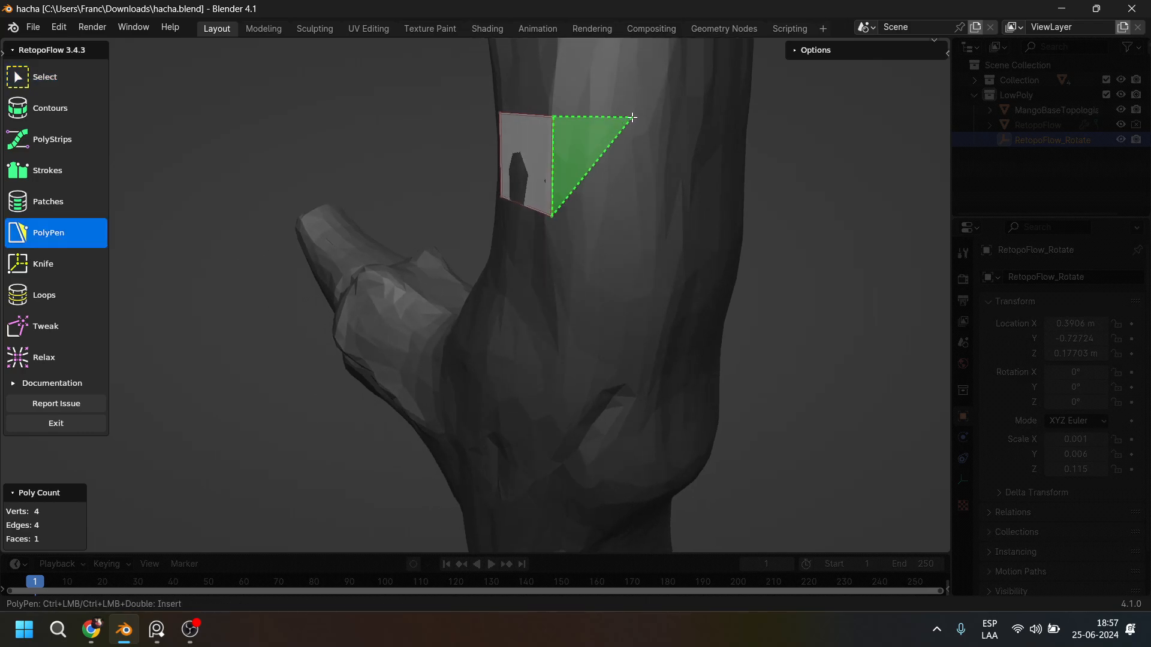
pyautogui.click(642, 117)
pyautogui.click(640, 211)
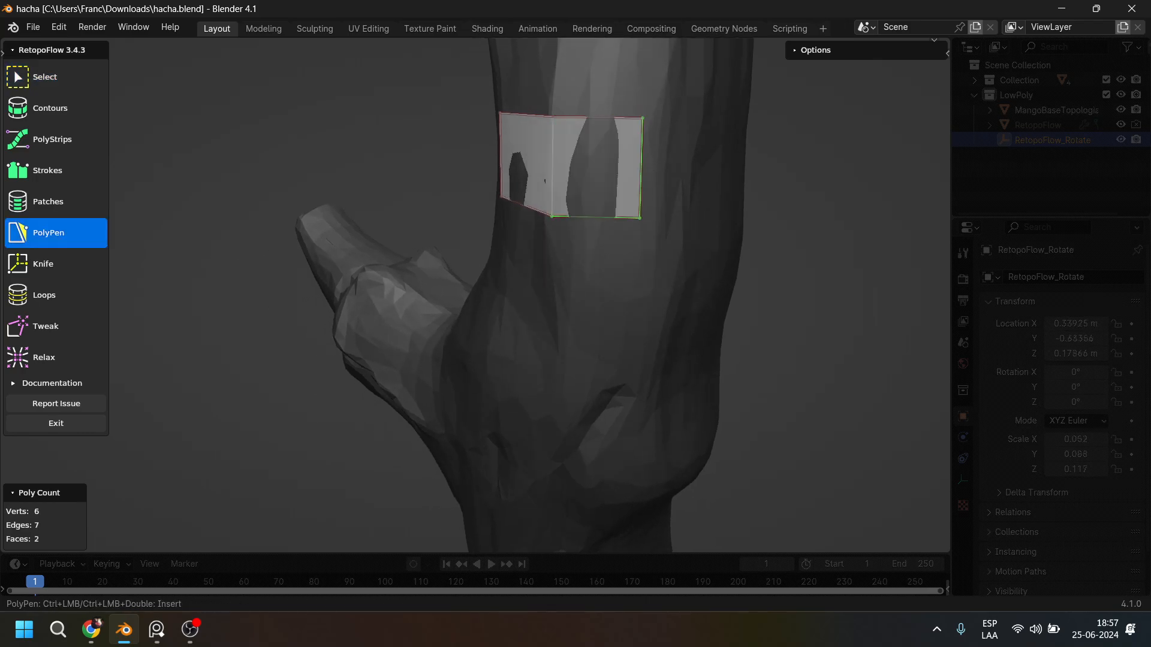
# Add three more PolyPen quads to the band, continuing around the back of the shaft.
pyautogui.moveTo(693, 187); pyautogui.dragTo(713, 139, button='middle')
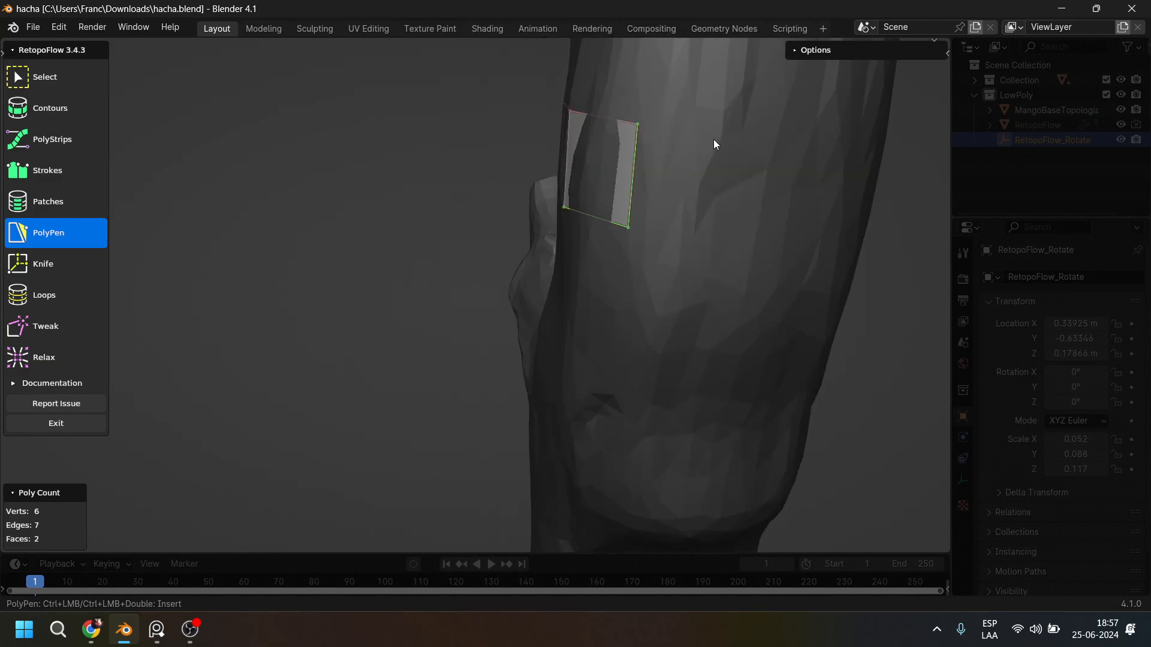
pyautogui.click(748, 127)
pyautogui.click(737, 243)
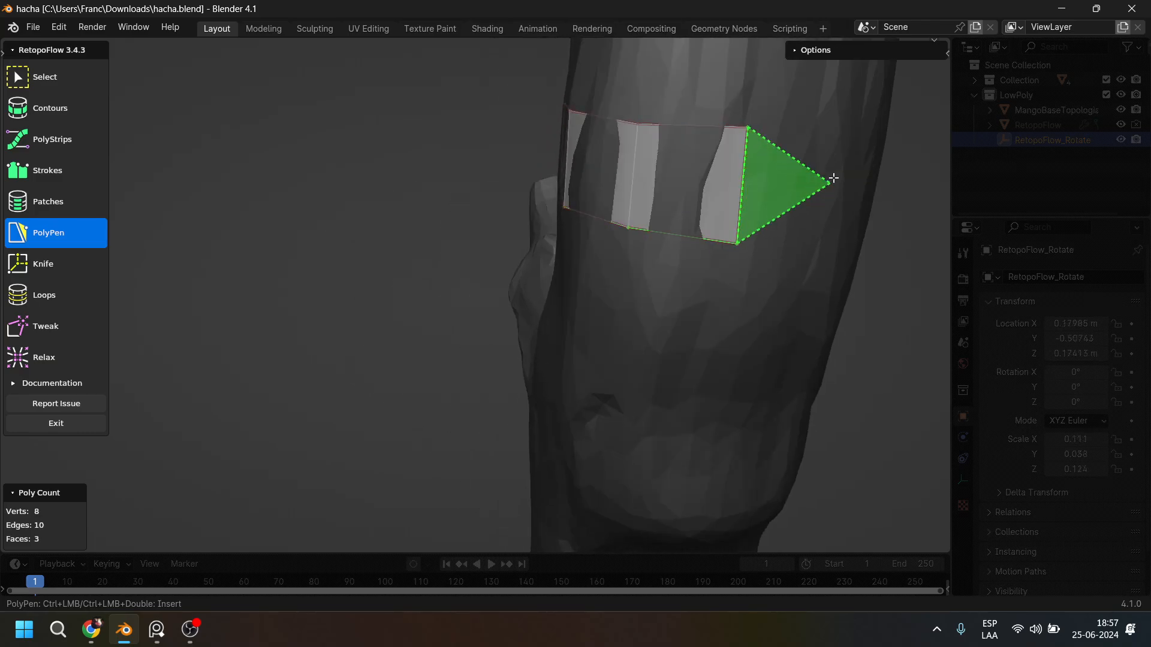
pyautogui.click(838, 133)
pyautogui.click(822, 250)
pyautogui.moveTo(822, 250); pyautogui.dragTo(689, 133, button='middle')
pyautogui.click(690, 151)
pyautogui.keyDown('ctrl'); pyautogui.click(667, 283); pyautogui.keyUp('ctrl')
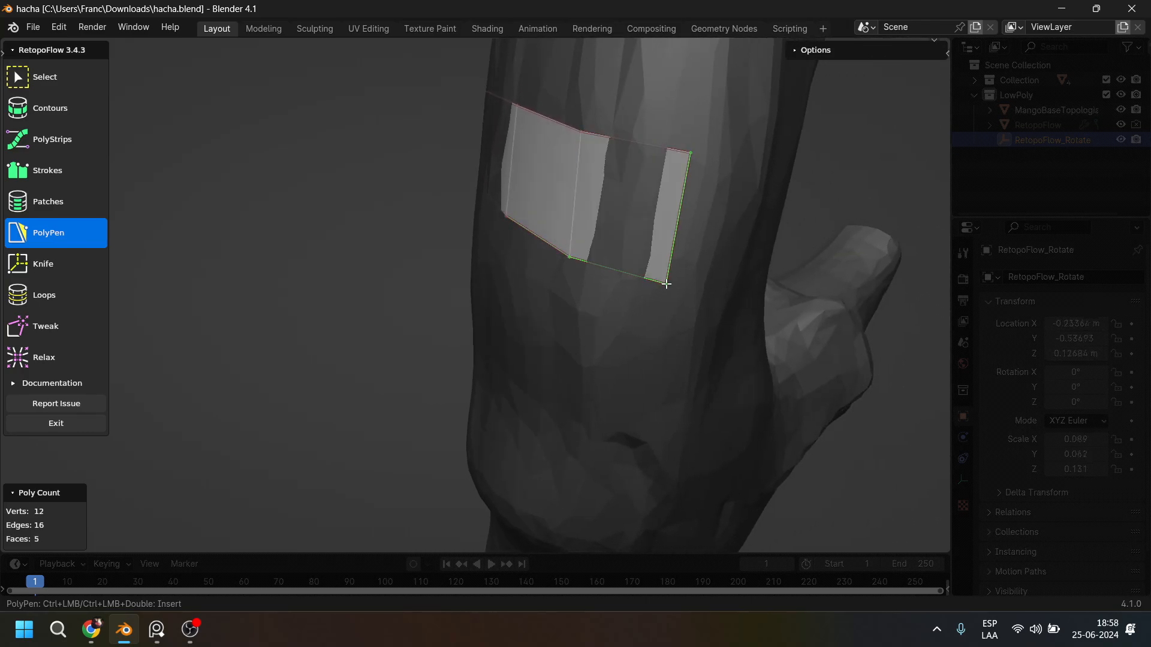
# Continue the PolyPen band with four more quads around the far side of the shaft, back toward the first quad.
pyautogui.moveTo(774, 229); pyautogui.dragTo(694, 205, button='middle')
pyautogui.keyDown('ctrl'); pyautogui.click(807, 171); pyautogui.keyUp('ctrl')
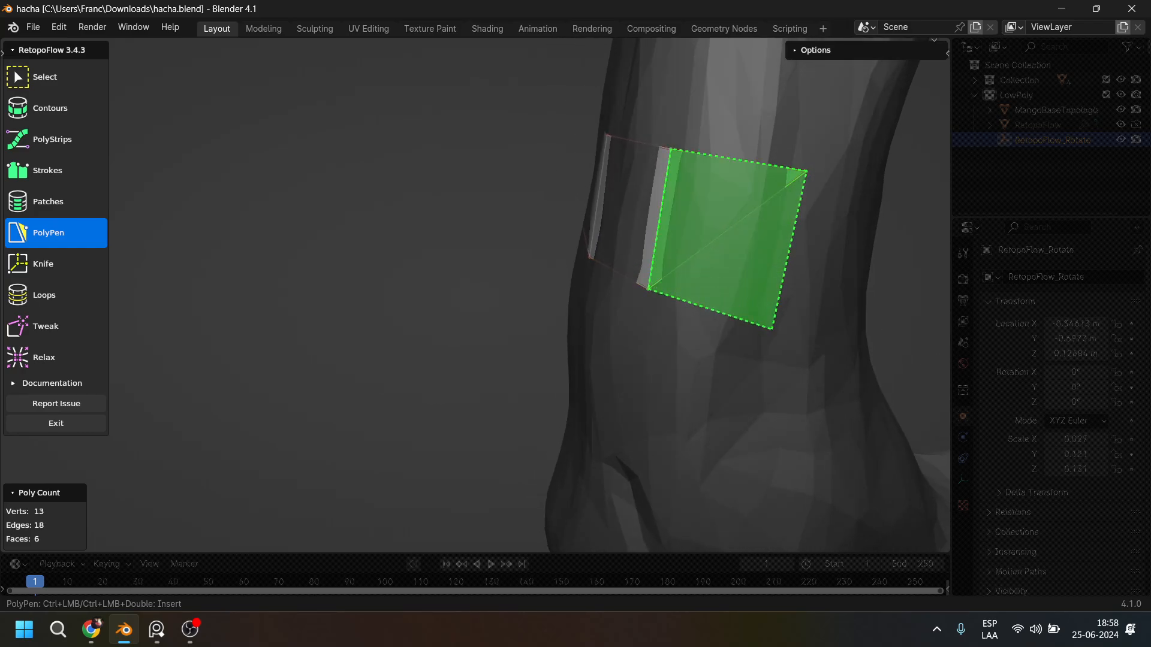
pyautogui.keyDown('ctrl'); pyautogui.click(773, 329); pyautogui.keyUp('ctrl')
pyautogui.moveTo(790, 280); pyautogui.dragTo(720, 279, button='middle')
pyautogui.keyDown('ctrl'); pyautogui.click(745, 192); pyautogui.keyUp('ctrl')
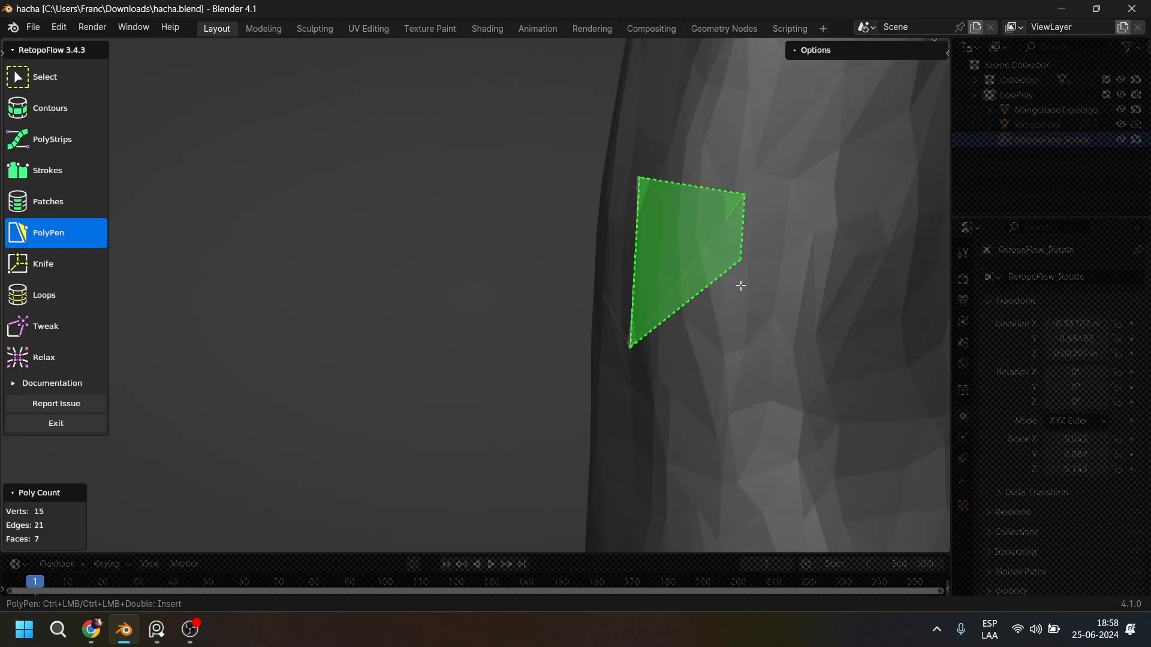
pyautogui.keyDown('ctrl'); pyautogui.click(727, 354); pyautogui.keyUp('ctrl')
pyautogui.scroll(-5, 655, 334)
pyautogui.moveTo(655, 334); pyautogui.dragTo(671, 275, button='middle')
pyautogui.keyDown('ctrl'); pyautogui.click(704, 257); pyautogui.keyUp('ctrl')
pyautogui.keyDown('ctrl'); pyautogui.click(702, 355); pyautogui.keyUp('ctrl')
pyautogui.moveTo(701, 354); pyautogui.dragTo(714, 236, button='middle')
pyautogui.keyDown('ctrl'); pyautogui.click(735, 229); pyautogui.keyUp('ctrl')
pyautogui.keyDown('ctrl'); pyautogui.click(759, 351); pyautogui.keyUp('ctrl')
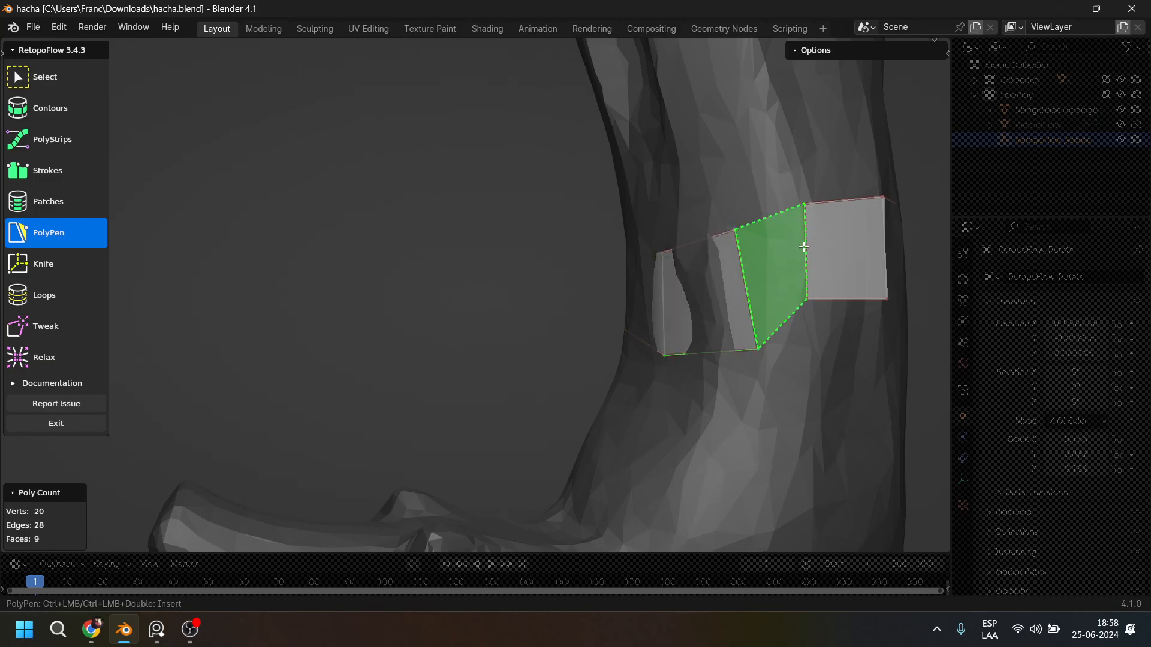
# Undo the entire PolyPen quad band around the shaft, including its first quad and starting vertices.
pyautogui.moveTo(758, 351); pyautogui.dragTo(700, 324, button='middle')
pyautogui.hotkey('ctrl', 'z')
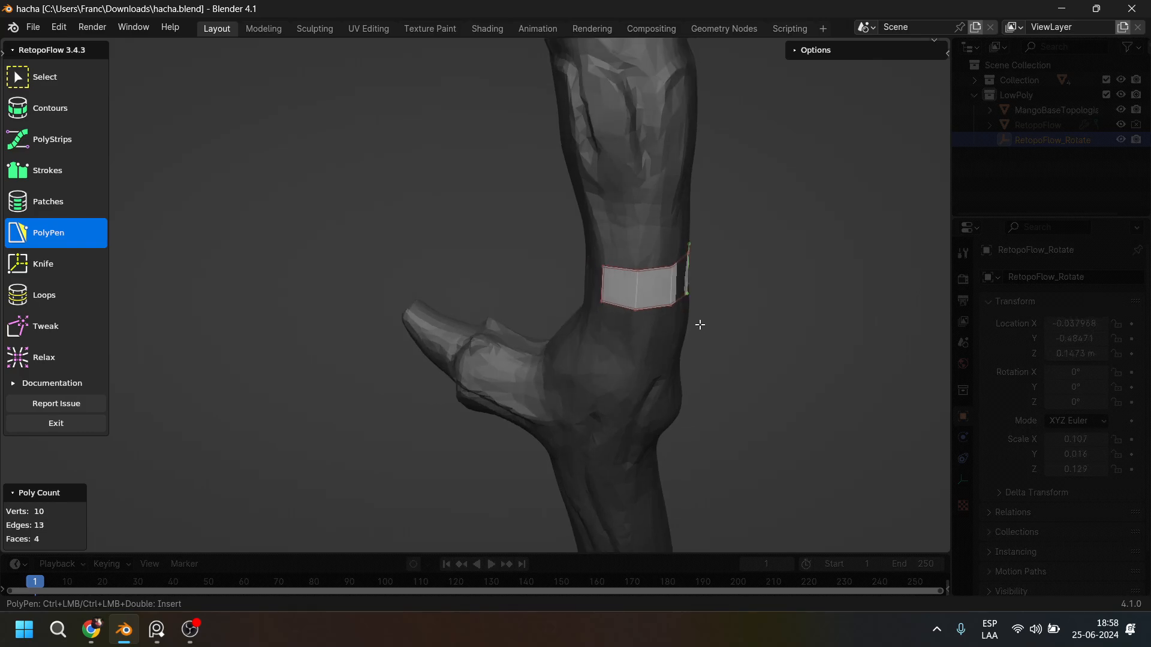
pyautogui.hotkey('ctrl', 'z')
pyautogui.hotkey('ctrl', 'z')
pyautogui.hotkey('ctrl', 'z')
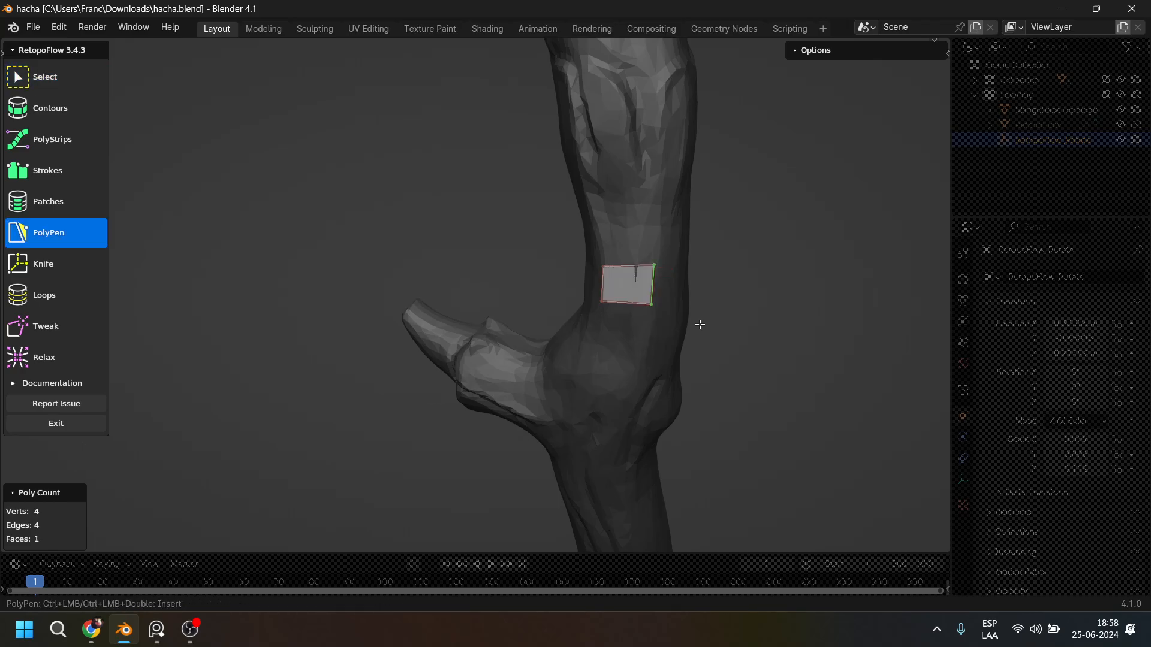
pyautogui.hotkey('ctrl', 'z')
pyautogui.hotkey('ctrl', 'z')
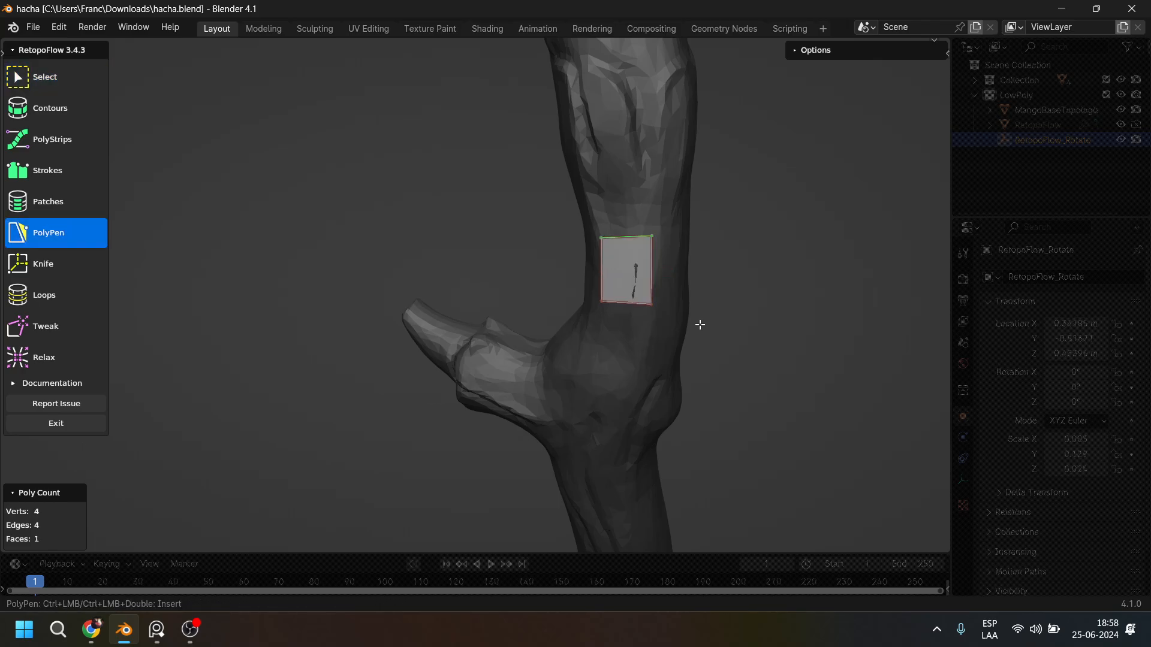
pyautogui.hotkey('ctrl', 'z')
pyautogui.hotkey('ctrl', 'z')
pyautogui.hotkey('ctrl', 'z')
pyautogui.hotkey('ctrl', 'z')
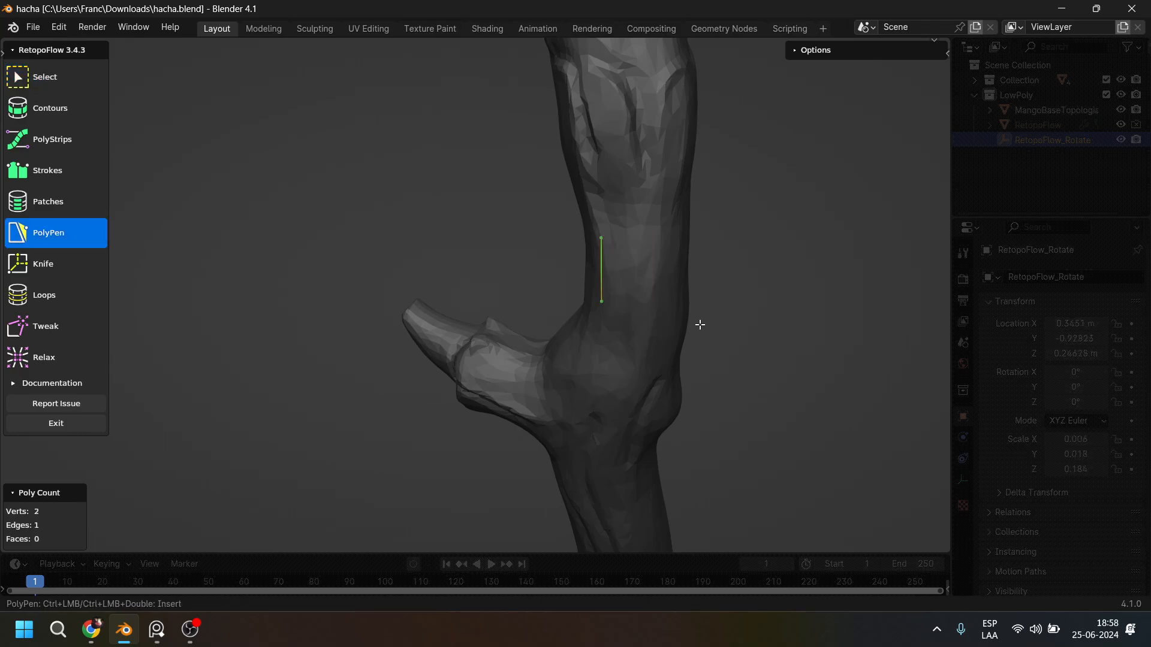
# Turn on X-axis mirroring in RetopoFlow's symmetry options, with the mirror plane visualized on the handle.
pyautogui.click(794, 50)
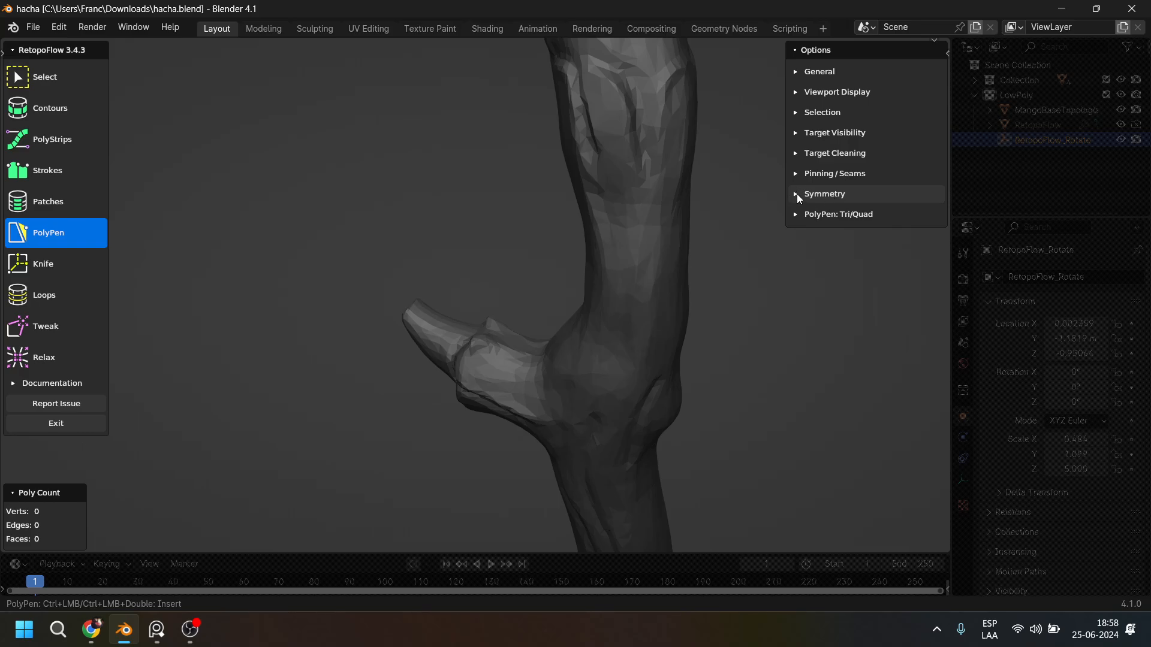
pyautogui.click(796, 193)
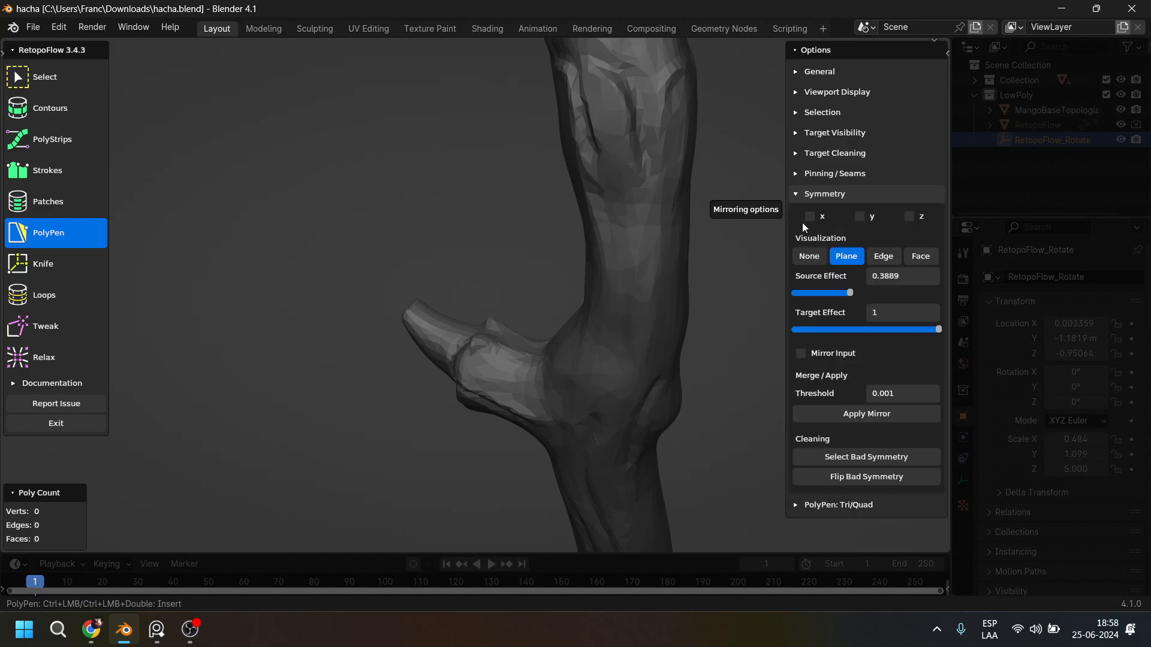
pyautogui.click(809, 216)
pyautogui.moveTo(546, 245); pyautogui.dragTo(688, 250, button='middle')
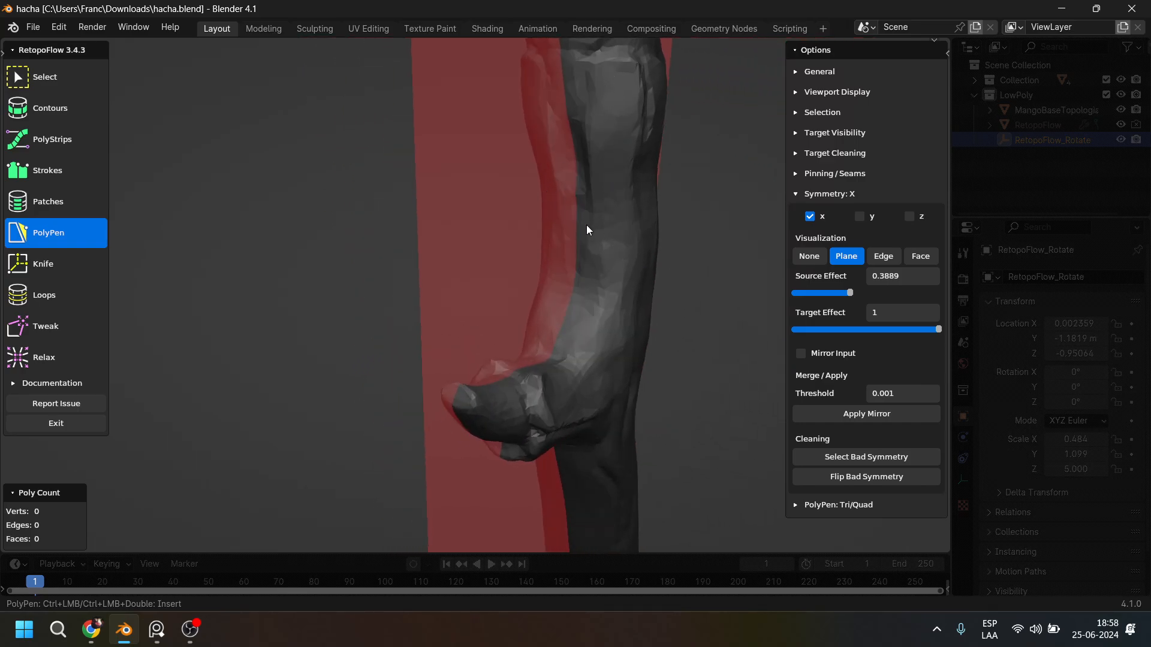
# Place a four-cornered PolyPen face on the shaft above the branch stub, beside the mirror plane.
pyautogui.moveTo(615, 167); pyautogui.dragTo(548, 284, button='middle')
pyautogui.scroll(2, 620, 239)
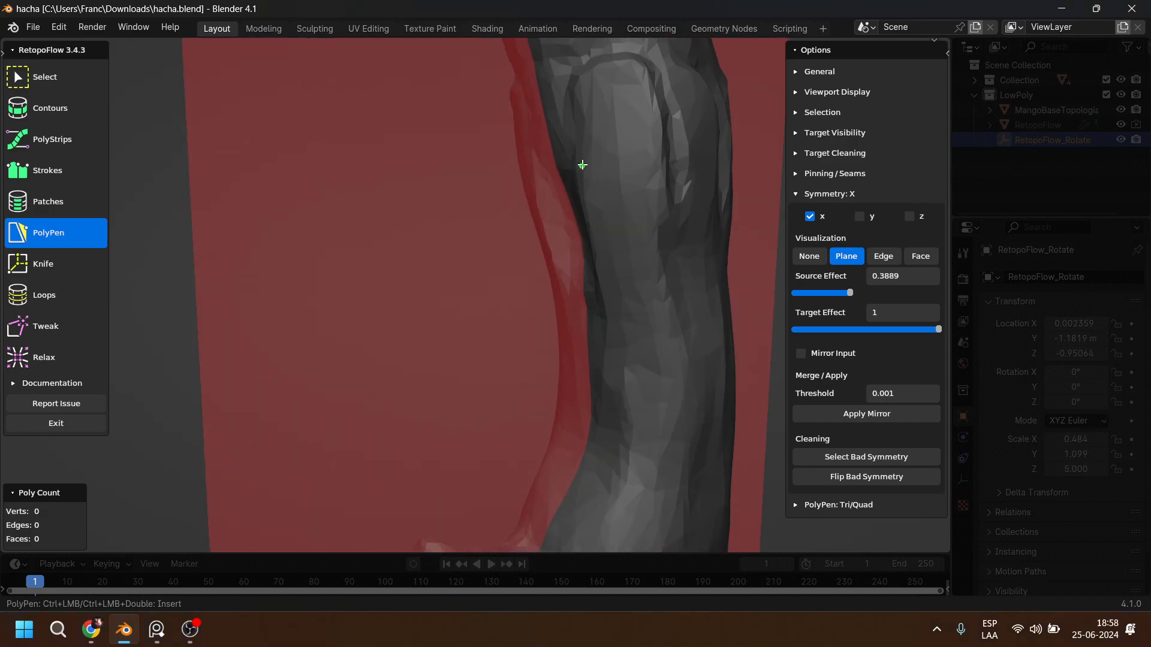
pyautogui.keyDown('ctrl'); pyautogui.click(580, 167); pyautogui.keyUp('ctrl')
pyautogui.keyDown('ctrl'); pyautogui.click(595, 247); pyautogui.keyUp('ctrl')
pyautogui.keyDown('ctrl'); pyautogui.click(645, 244); pyautogui.keyUp('ctrl')
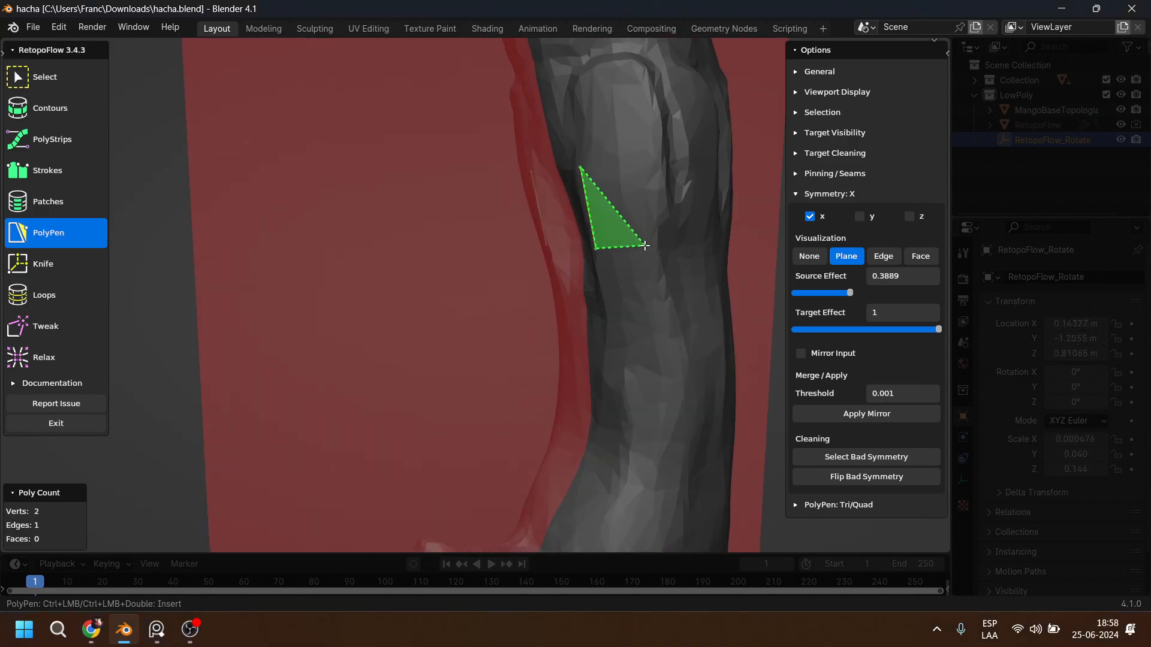
pyautogui.keyDown('ctrl'); pyautogui.click(642, 145); pyautogui.keyUp('ctrl')
# Move the two upper corners of the PolyPen quad to give it a more regular rectangular shape.
pyautogui.moveTo(642, 144); pyautogui.dragTo(699, 254, button='middle')
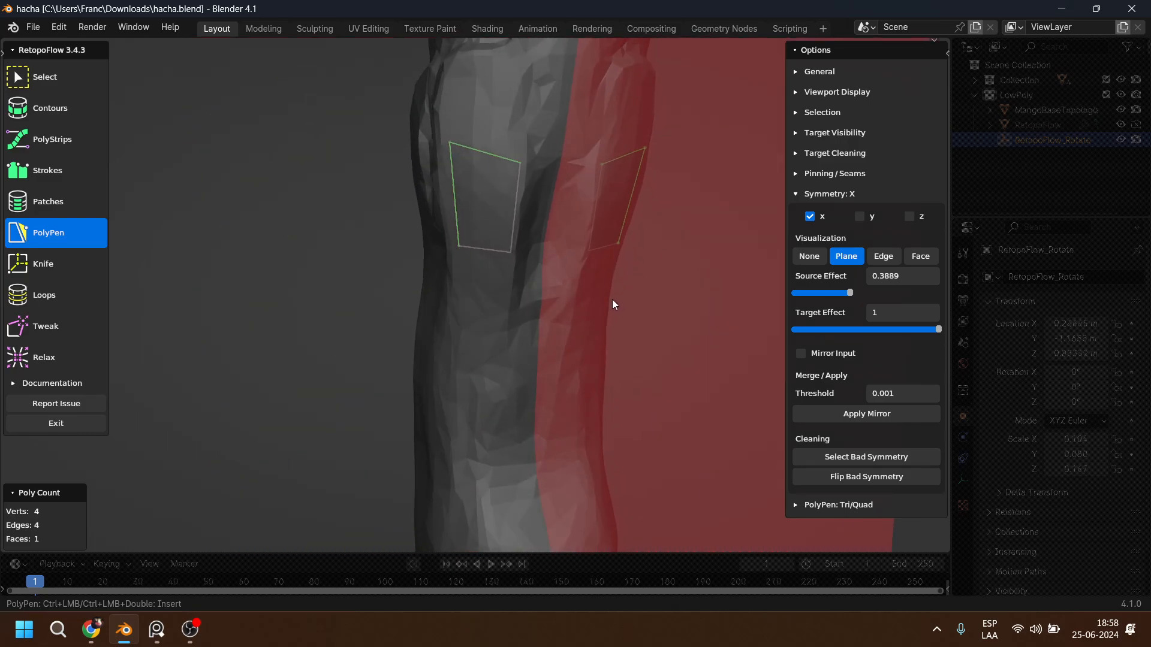
pyautogui.moveTo(607, 256); pyautogui.dragTo(537, 258, button='middle')
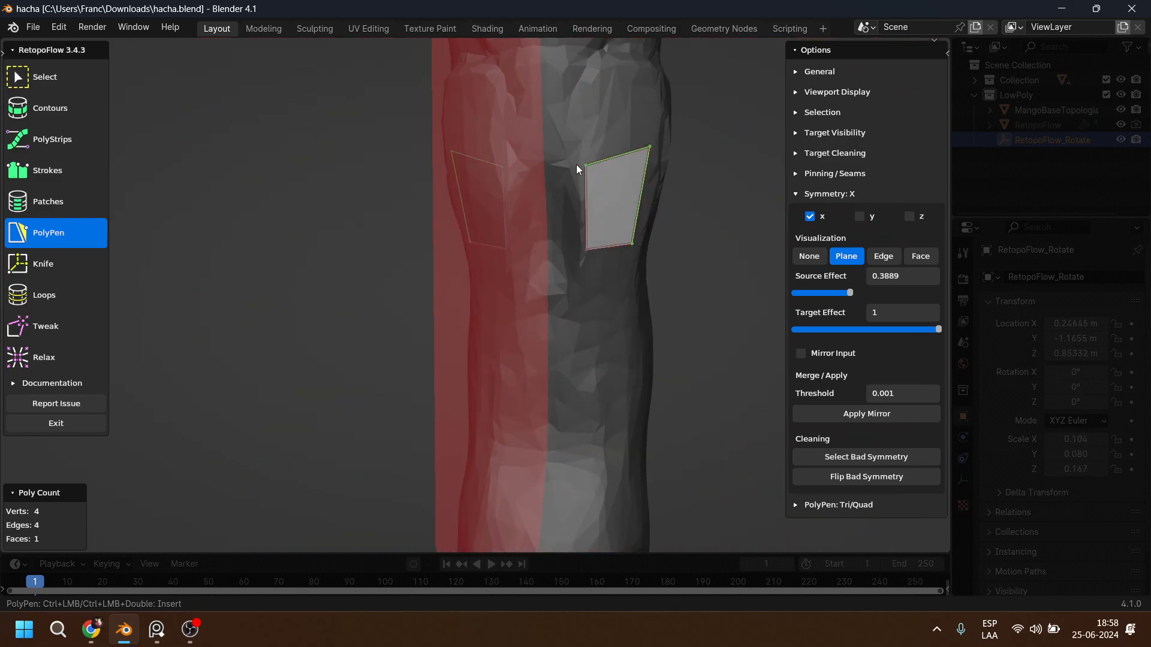
pyautogui.moveTo(586, 166); pyautogui.dragTo(574, 169)
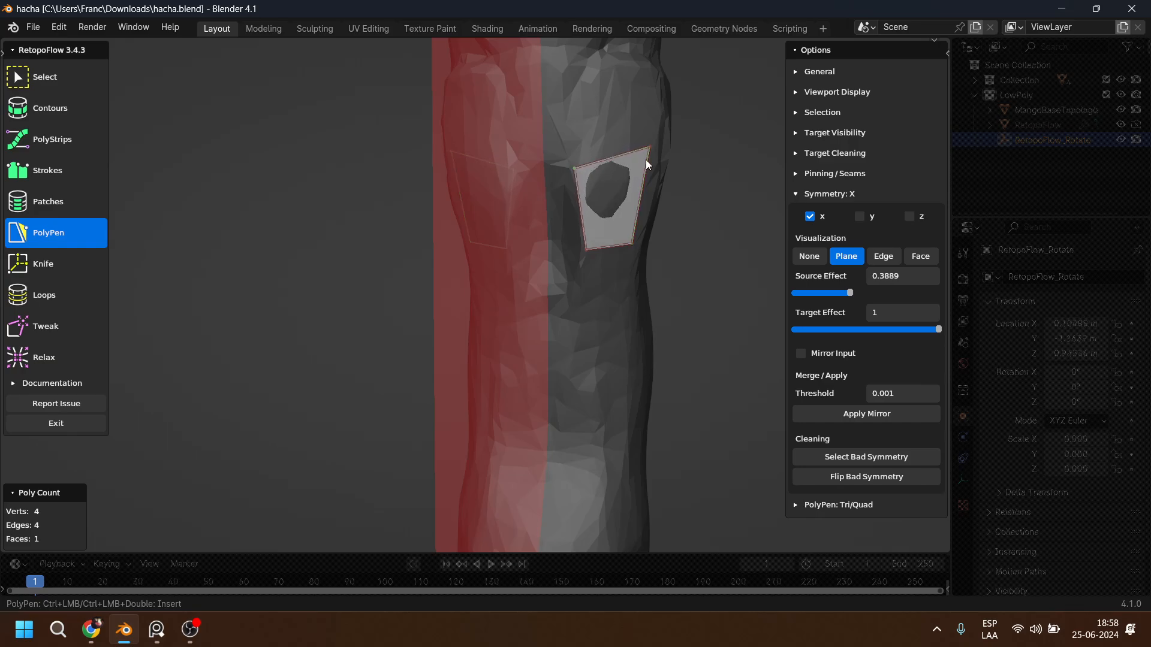
pyautogui.moveTo(650, 145); pyautogui.dragTo(632, 164)
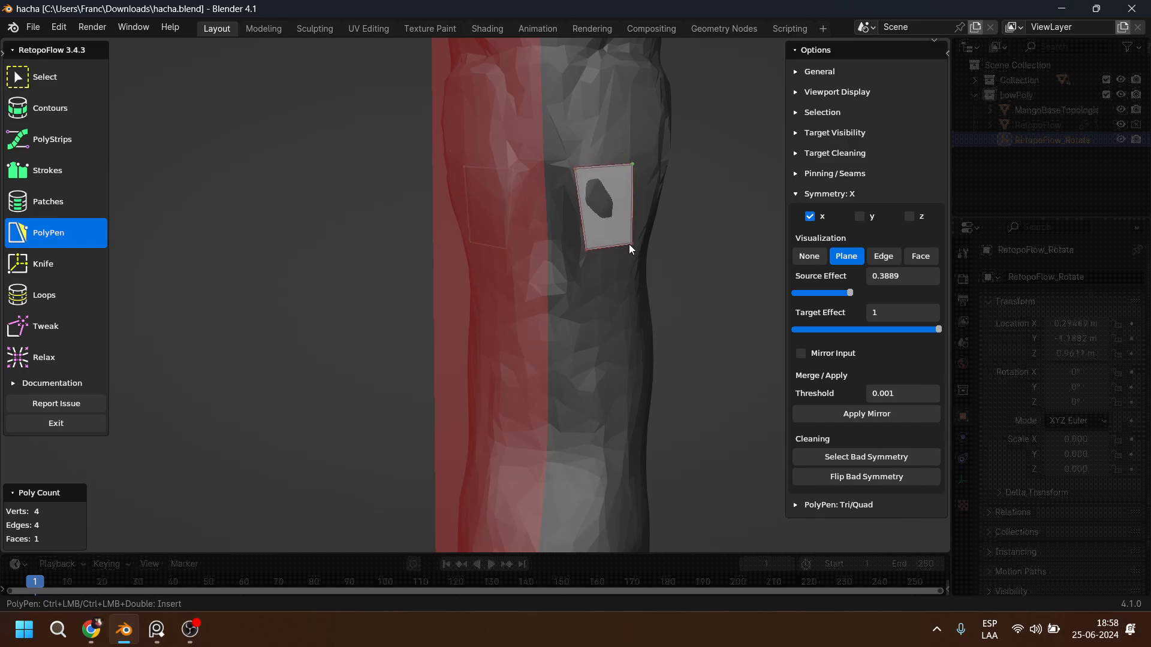
# Extend the quad from its inner edge with a second quad that reaches the mirror plane.
pyautogui.scroll(2, 599, 246)
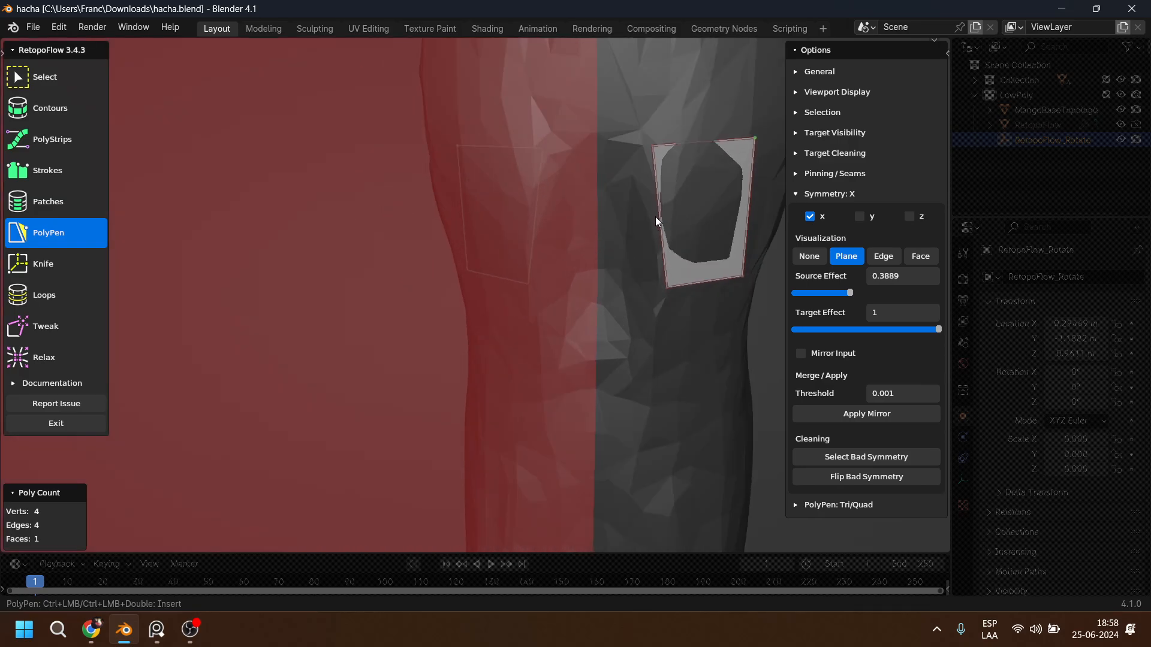
pyautogui.keyDown('ctrl'); pyautogui.click(597, 140); pyautogui.keyUp('ctrl')
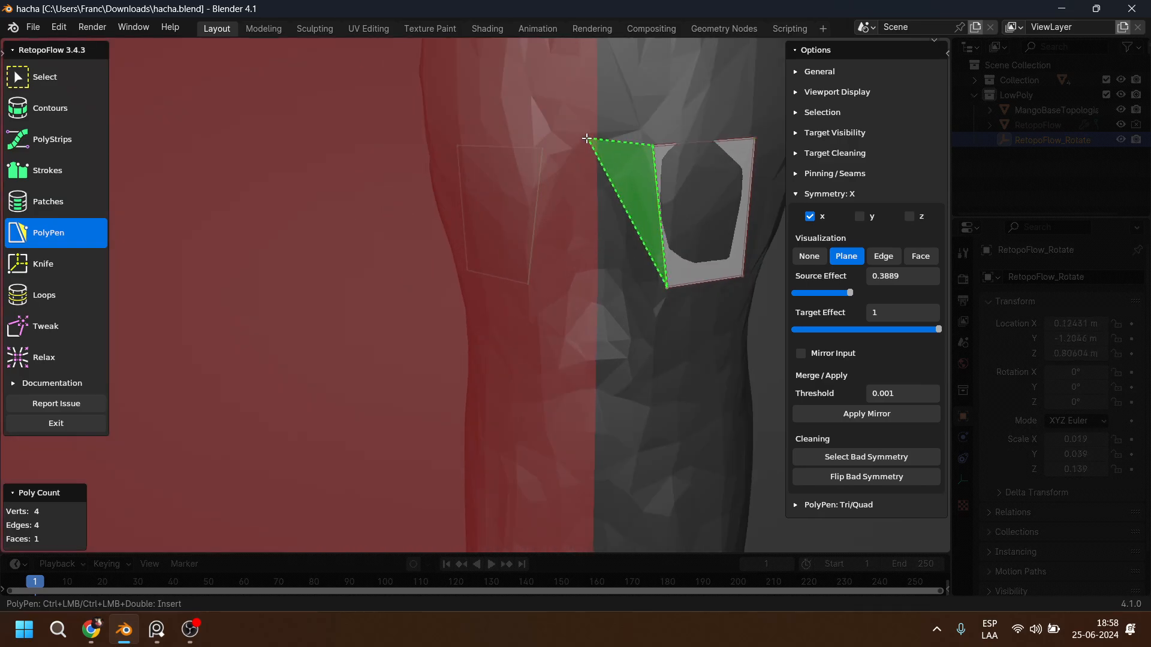
pyautogui.keyDown('ctrl'); pyautogui.click(586, 280); pyautogui.keyUp('ctrl')
pyautogui.moveTo(642, 308); pyautogui.dragTo(648, 293, button='middle')
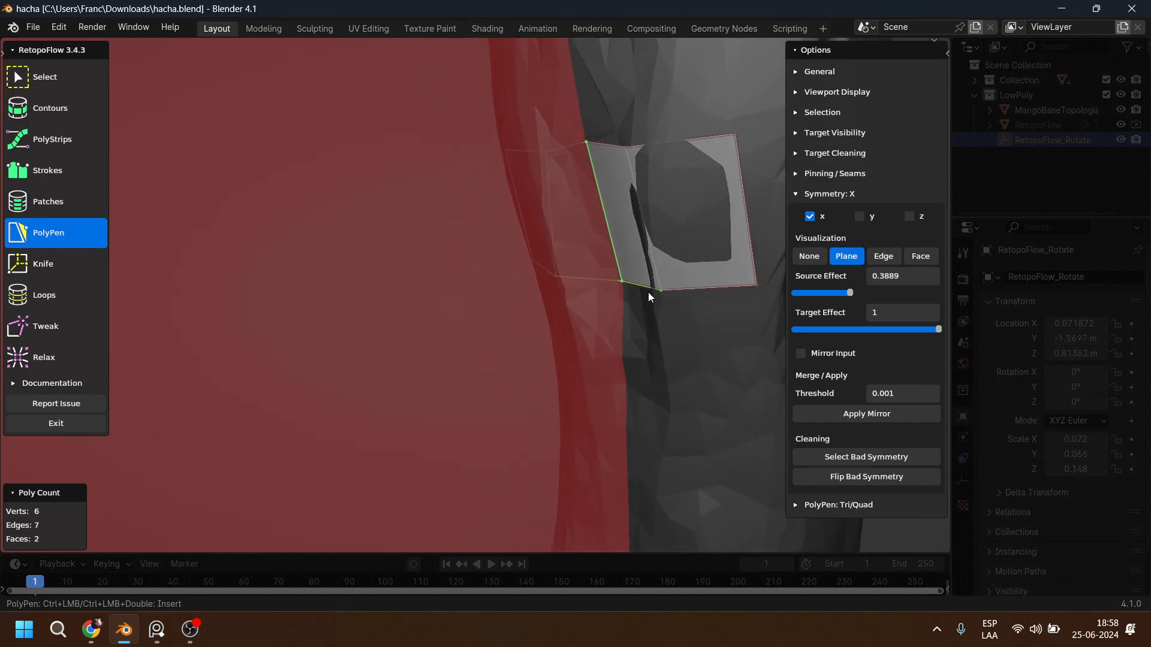
# Add two PolyPen quads from the first quad's outer edge, continuing the band around the side of the shaft.
pyautogui.scroll(-5, 636, 289)
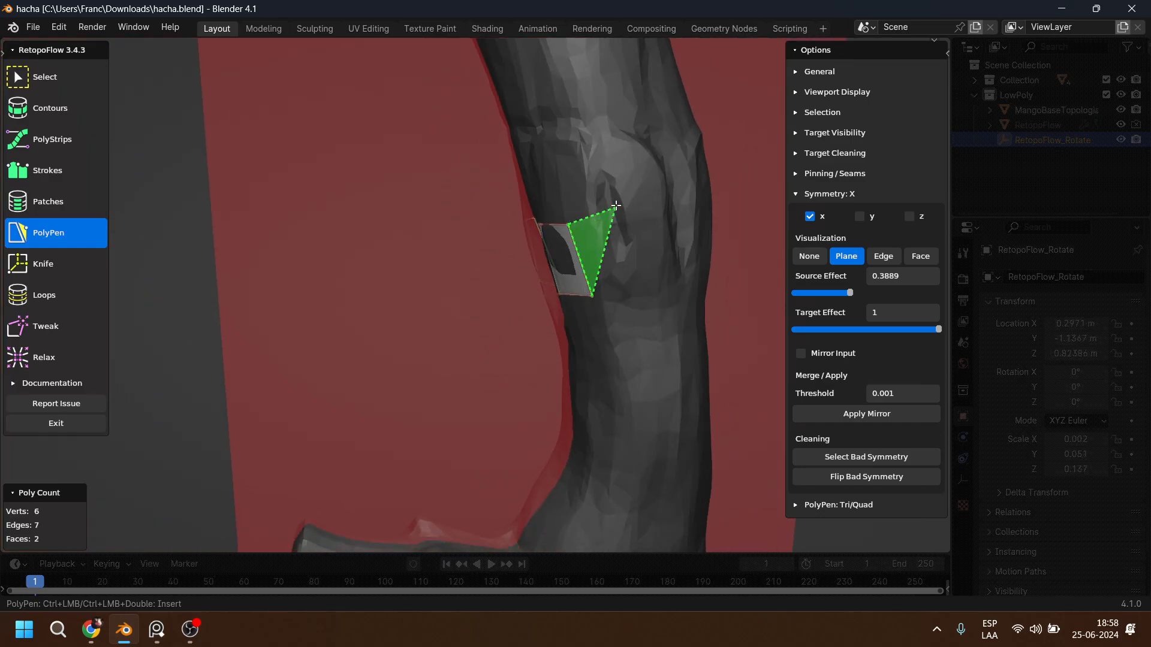
pyautogui.keyDown('ctrl'); pyautogui.click(621, 212); pyautogui.keyUp('ctrl')
pyautogui.keyDown('ctrl'); pyautogui.click(645, 295); pyautogui.keyUp('ctrl')
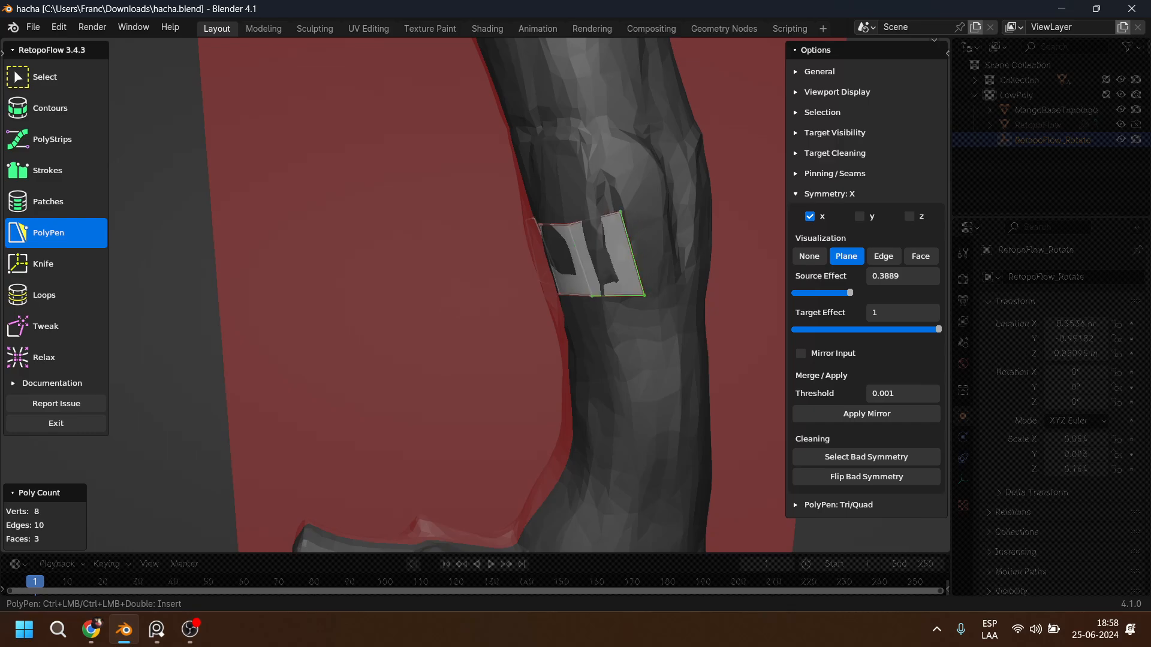
pyautogui.keyDown('ctrl'); pyautogui.click(673, 196); pyautogui.keyUp('ctrl')
pyautogui.keyDown('ctrl'); pyautogui.click(691, 277); pyautogui.keyUp('ctrl')
pyautogui.moveTo(691, 267); pyautogui.dragTo(606, 225, button='middle')
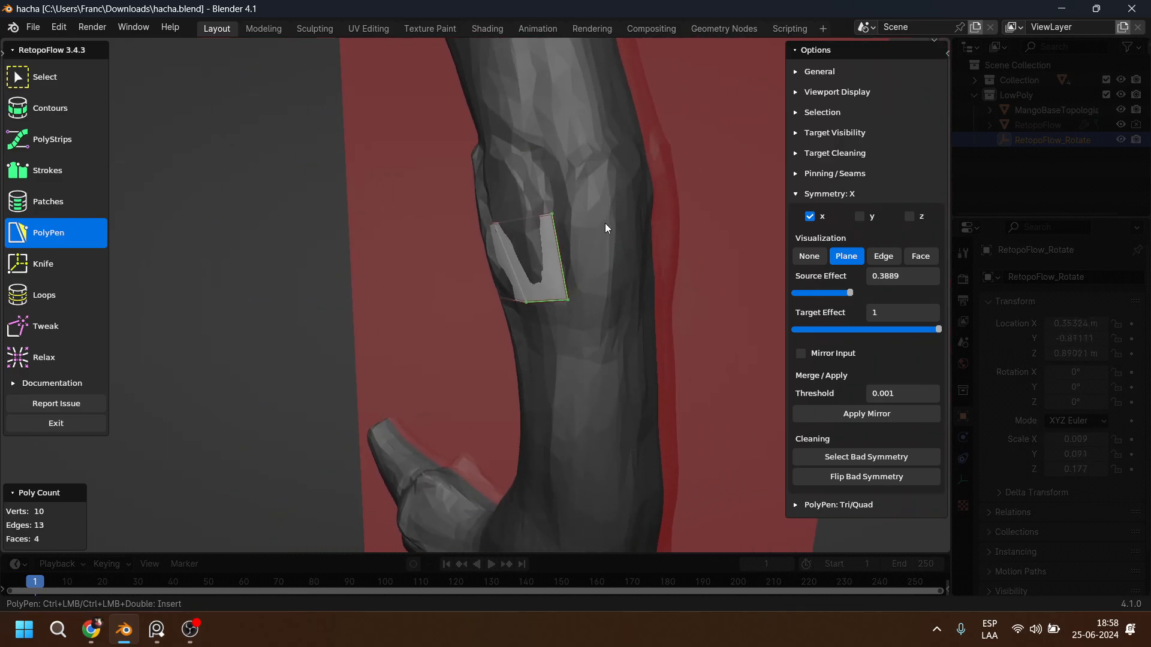
# Continue the PolyPen band with two more quads toward the back of the shaft.
pyautogui.keyDown('ctrl'); pyautogui.click(604, 211); pyautogui.keyUp('ctrl')
pyautogui.keyDown('ctrl'); pyautogui.click(610, 294); pyautogui.keyUp('ctrl')
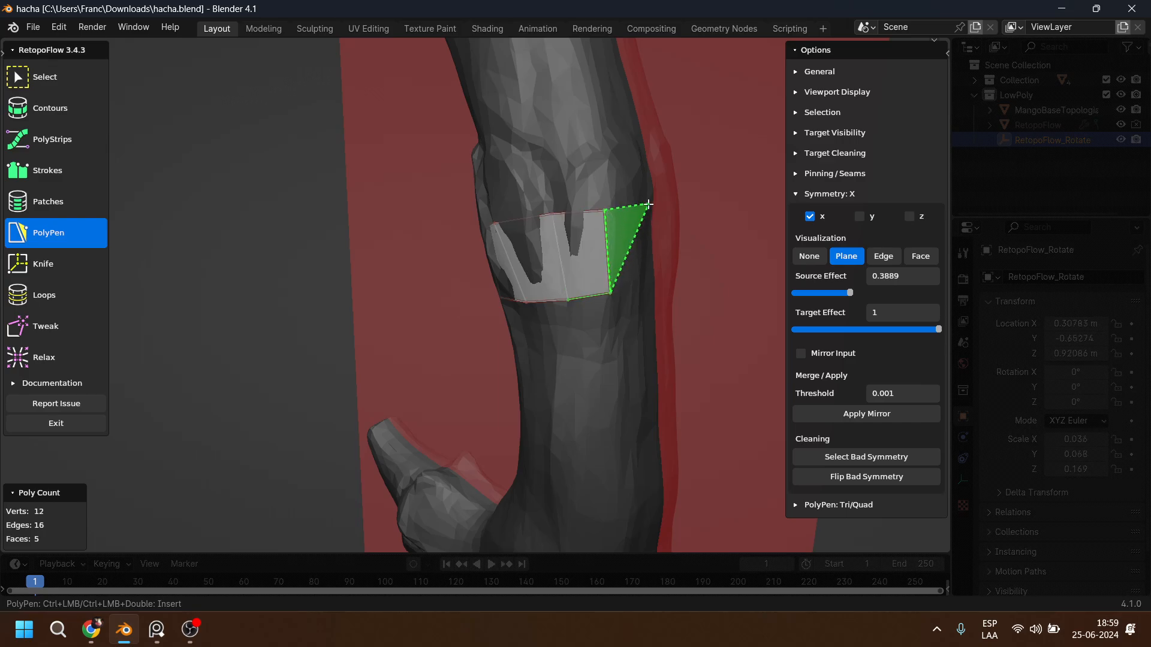
pyautogui.keyDown('ctrl'); pyautogui.click(643, 210); pyautogui.keyUp('ctrl')
pyautogui.keyDown('ctrl'); pyautogui.click(643, 290); pyautogui.keyUp('ctrl')
# Finish the half band with one more quad that meets the mirror plane at the back of the shaft.
pyautogui.moveTo(652, 274); pyautogui.dragTo(526, 252, button='middle')
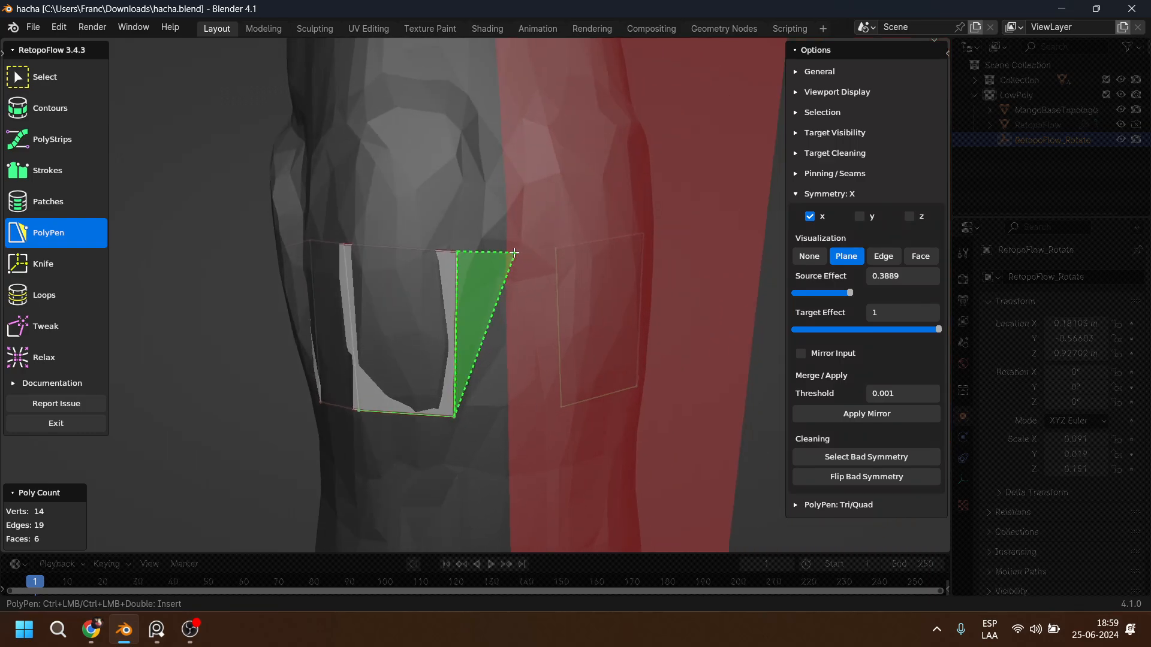
pyautogui.keyDown('ctrl'); pyautogui.click(509, 251); pyautogui.keyUp('ctrl')
pyautogui.keyDown('ctrl'); pyautogui.click(510, 415); pyautogui.keyUp('ctrl')
pyautogui.moveTo(495, 395); pyautogui.dragTo(410, 297, button='middle')
pyautogui.moveTo(415, 343); pyautogui.dragTo(503, 281, button='middle')
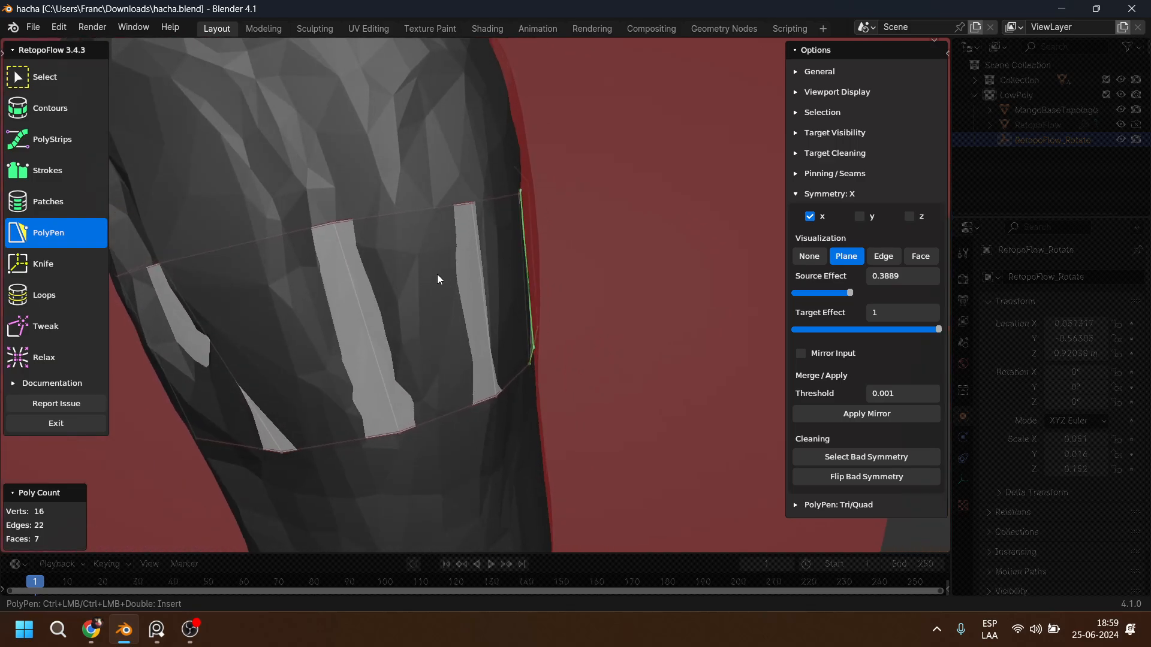
# Examine the half band around the shaft and how it meets the X mirror plane on both sides.
pyautogui.scroll(-3, 400, 272)
pyautogui.moveTo(400, 272); pyautogui.dragTo(411, 299, button='middle')
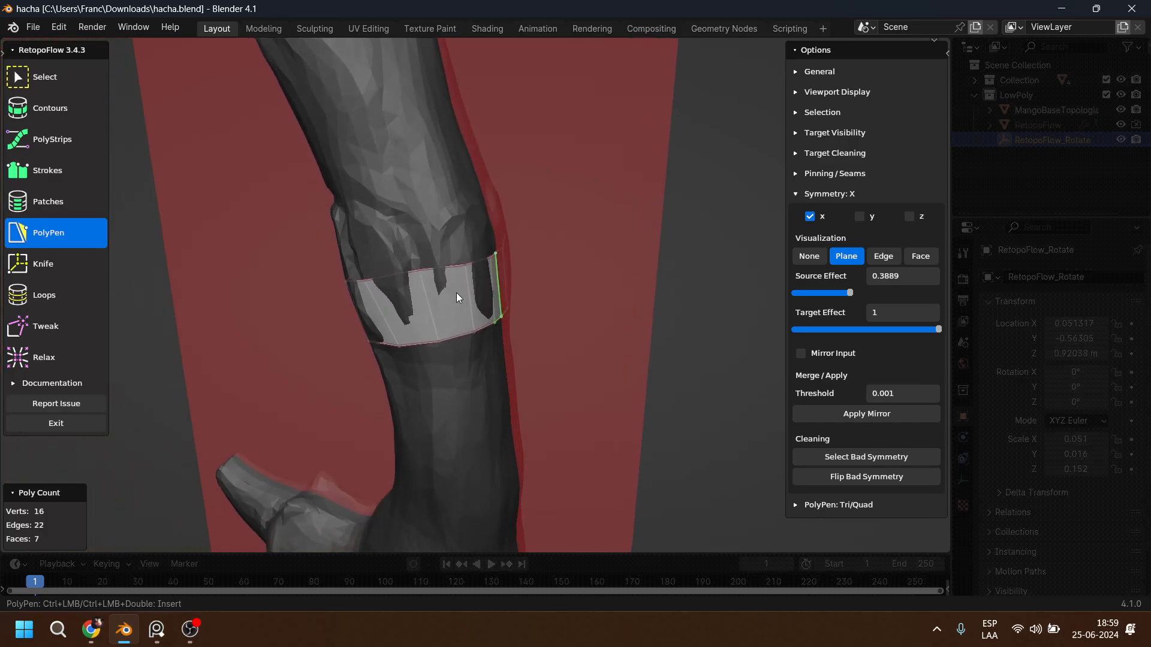
pyautogui.scroll(3, 444, 322)
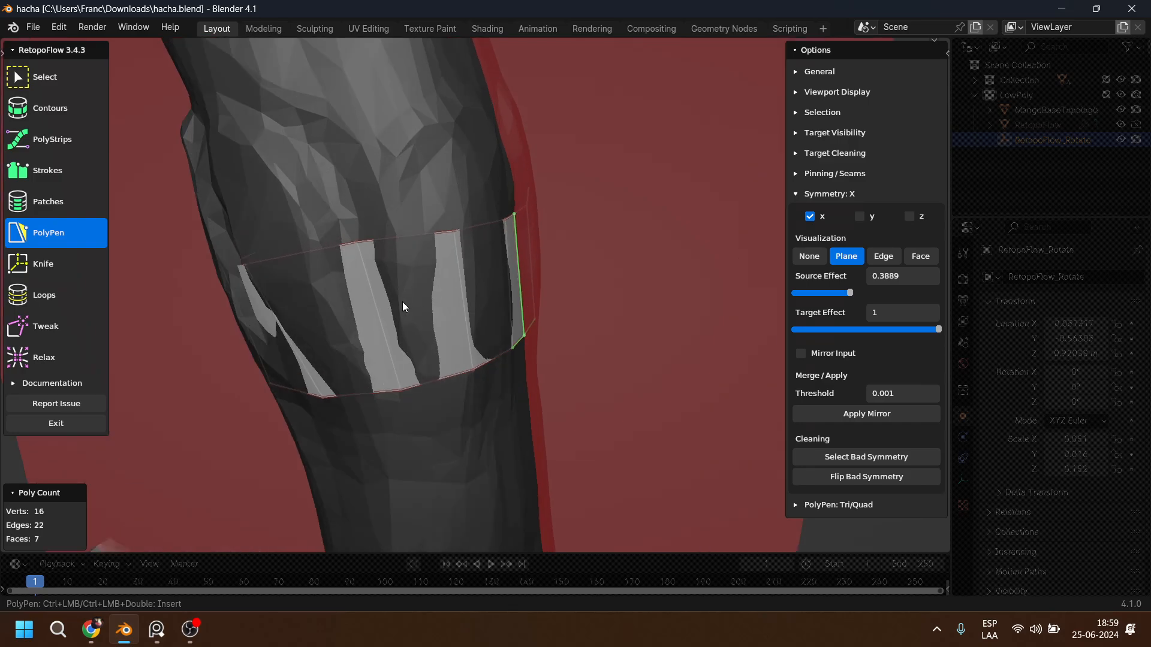
pyautogui.moveTo(421, 282); pyautogui.dragTo(504, 274, button='middle')
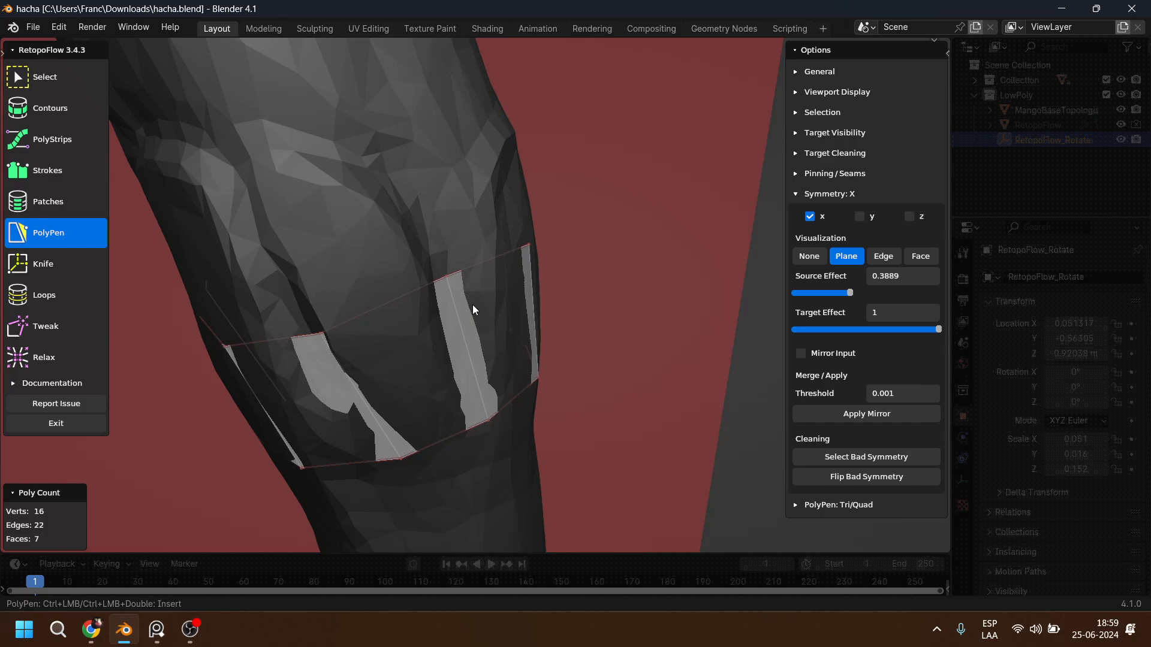
pyautogui.moveTo(472, 305); pyautogui.dragTo(438, 279, button='middle')
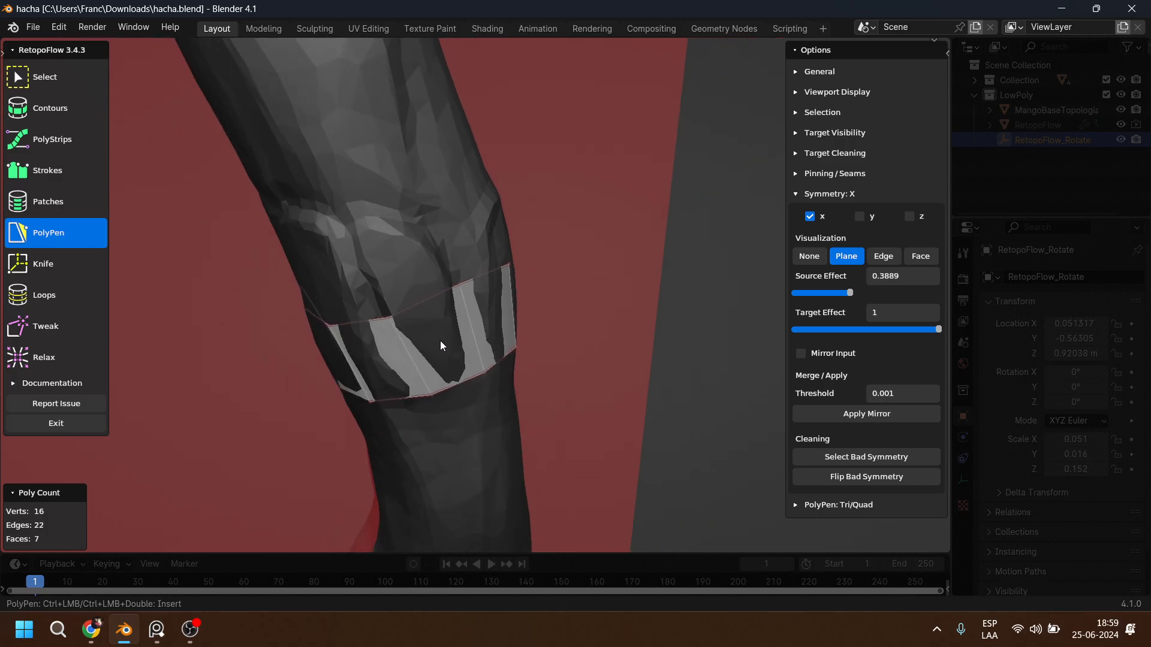
pyautogui.moveTo(440, 341); pyautogui.dragTo(488, 344, button='middle')
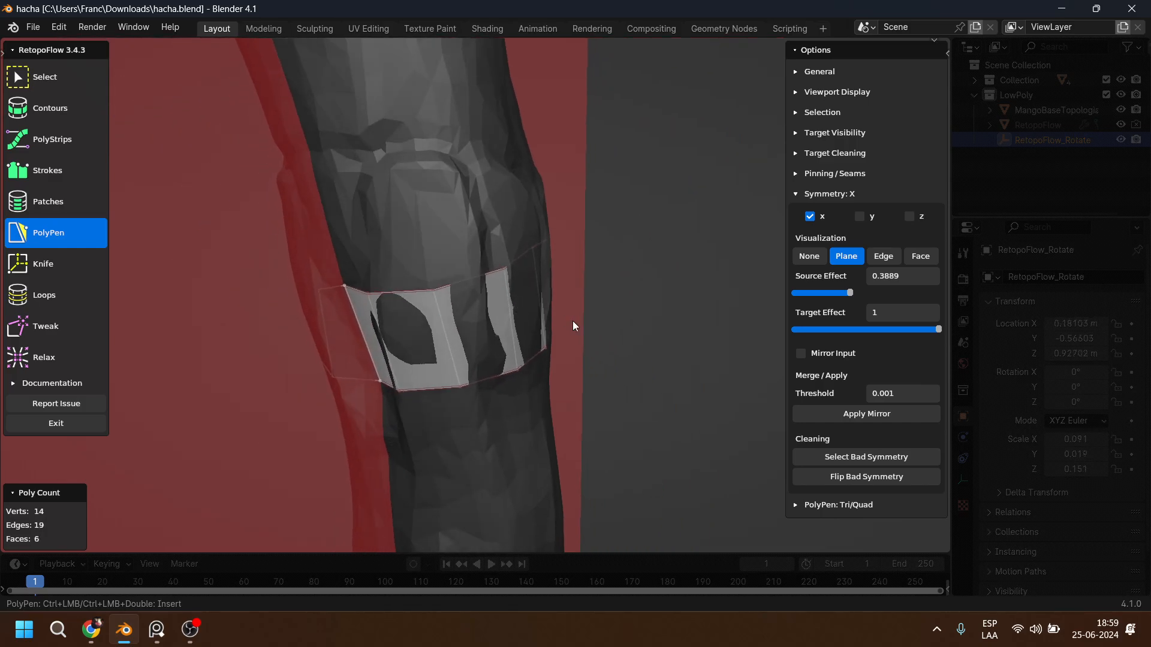
pyautogui.scroll(-5, 574, 317)
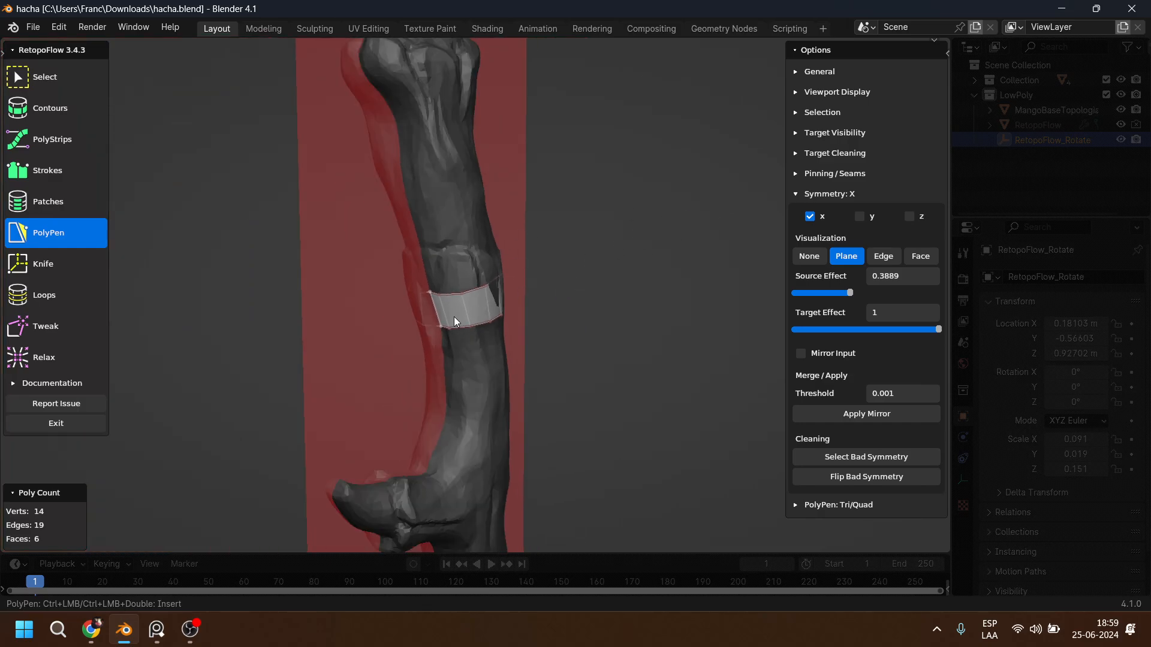
# Undo the whole mirrored PolyPen half band, including its first quad and starting vertices.
pyautogui.click(451, 310)
pyautogui.hotkey('ctrl', 'z')
pyautogui.hotkey('ctrl', 'z')
pyautogui.hotkey('ctrl', 'z')
pyautogui.hotkey('ctrl', 'z')
pyautogui.hotkey('ctrl', 'z')
pyautogui.hotkey('ctrl', 'z')
pyautogui.hotkey('ctrl', 'z')
pyautogui.hotkey('ctrl', 'z')
pyautogui.hotkey('ctrl', 'z')
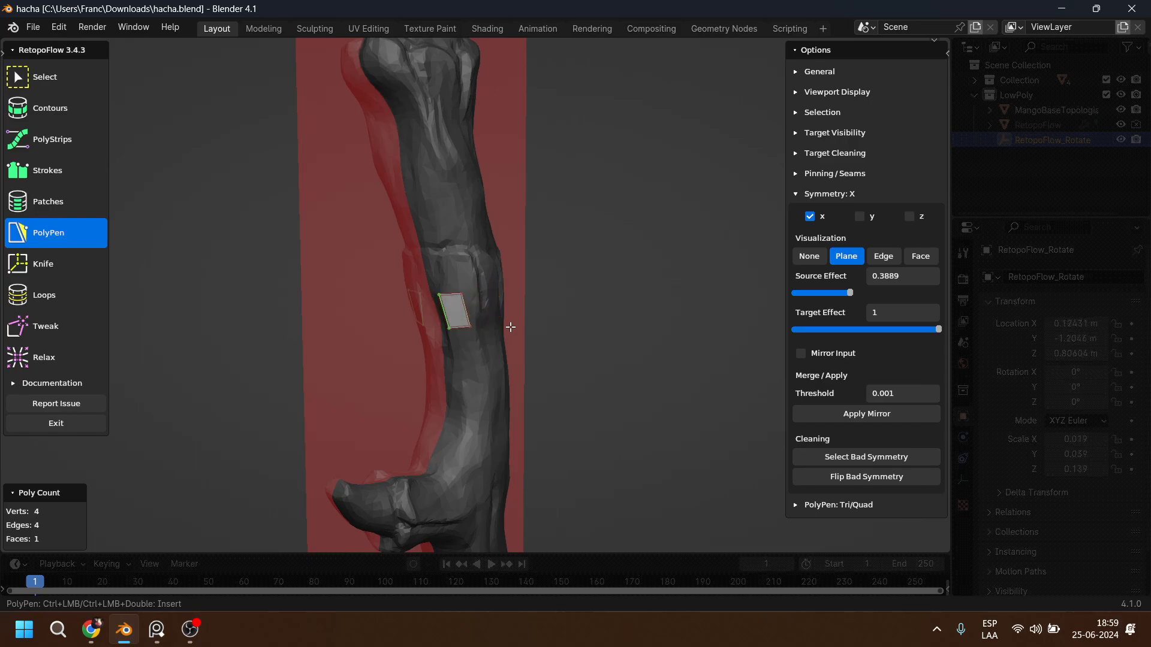
pyautogui.hotkey('ctrl', 'z')
pyautogui.hotkey('ctrl', 'z')
pyautogui.hotkey('ctrl', 'z')
pyautogui.hotkey('ctrl', 'z')
pyautogui.hotkey('ctrl', 'z')
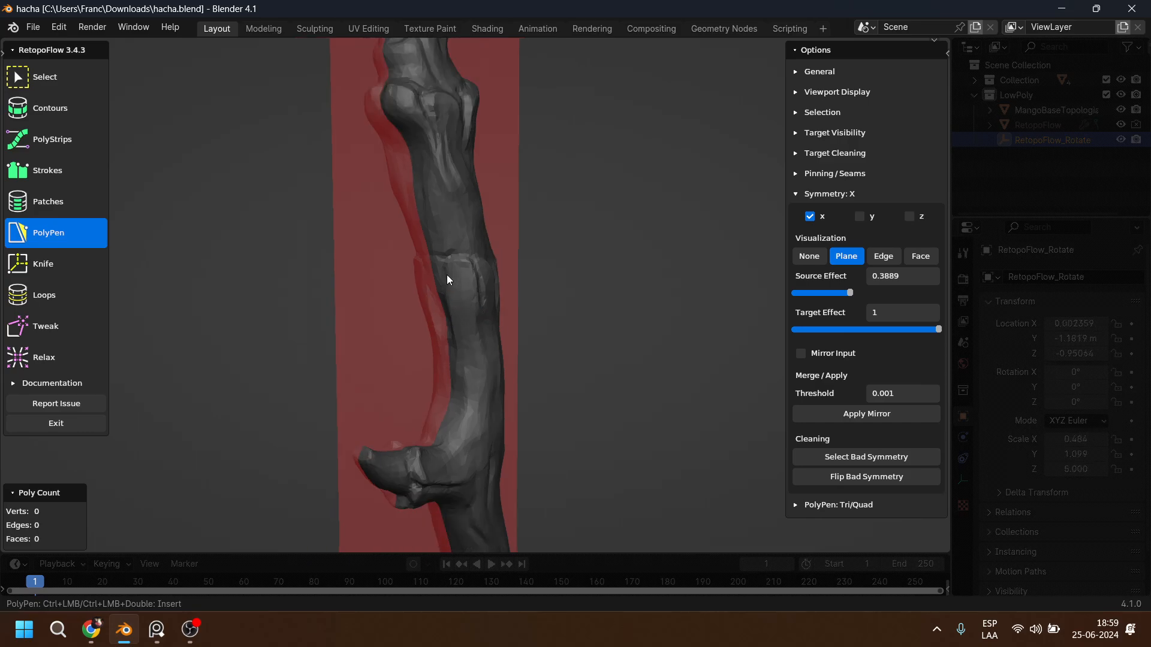
# Use the Contours tool in a straight side view to cut a first loop across the handle's lower end.
pyautogui.keyDown('shift'); pyautogui.moveTo(512, 323); pyautogui.dragTo(514, 313, button='middle'); pyautogui.keyUp('shift')
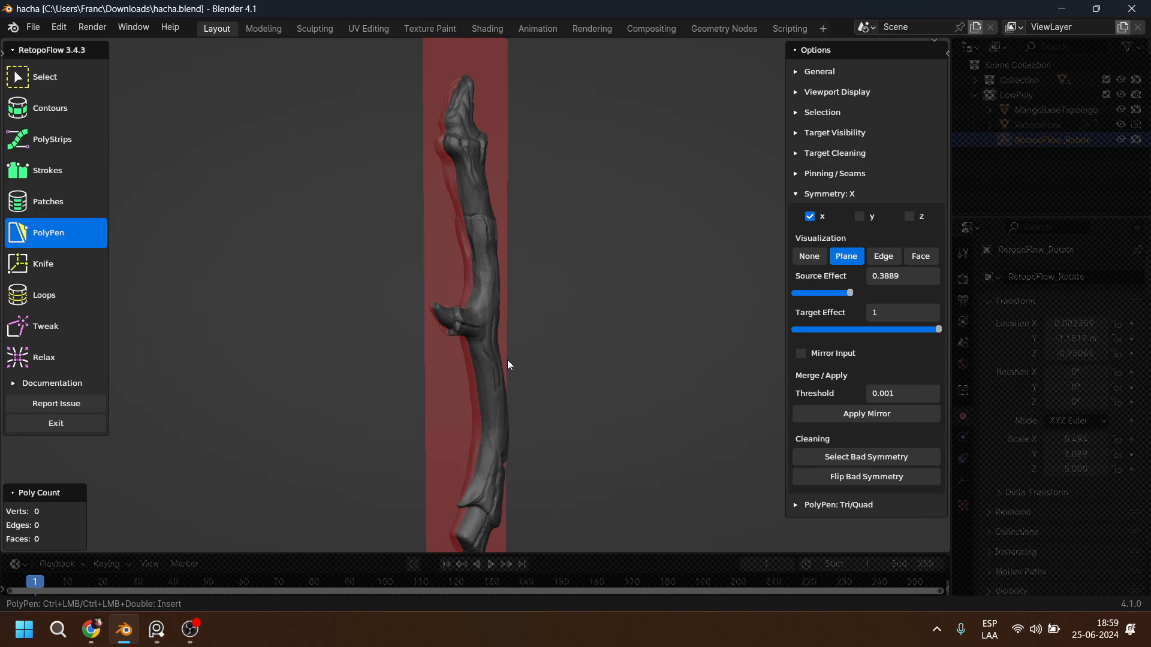
pyautogui.moveTo(564, 344); pyautogui.dragTo(584, 191, button='middle')
pyautogui.scroll(5, 574, 310)
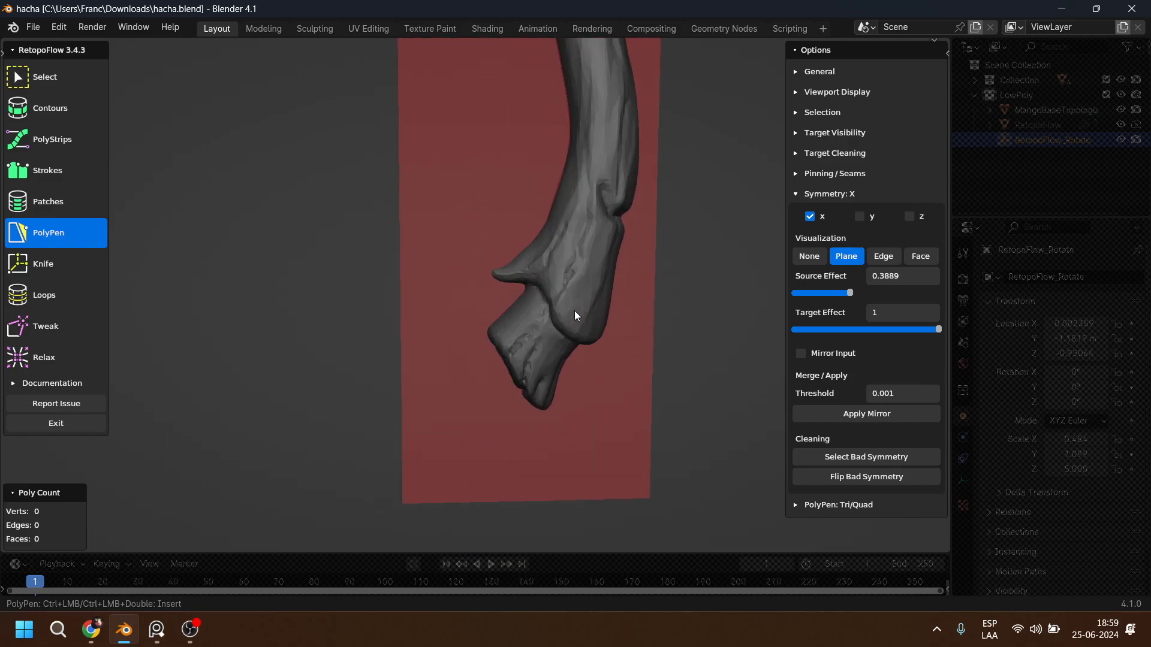
pyautogui.keyDown('shift'); pyautogui.moveTo(601, 275); pyautogui.dragTo(520, 235, button='middle'); pyautogui.keyUp('shift')
pyautogui.scroll(4, 525, 300)
pyautogui.keyDown('shift'); pyautogui.moveTo(527, 305); pyautogui.dragTo(565, 339, button='middle'); pyautogui.keyUp('shift')
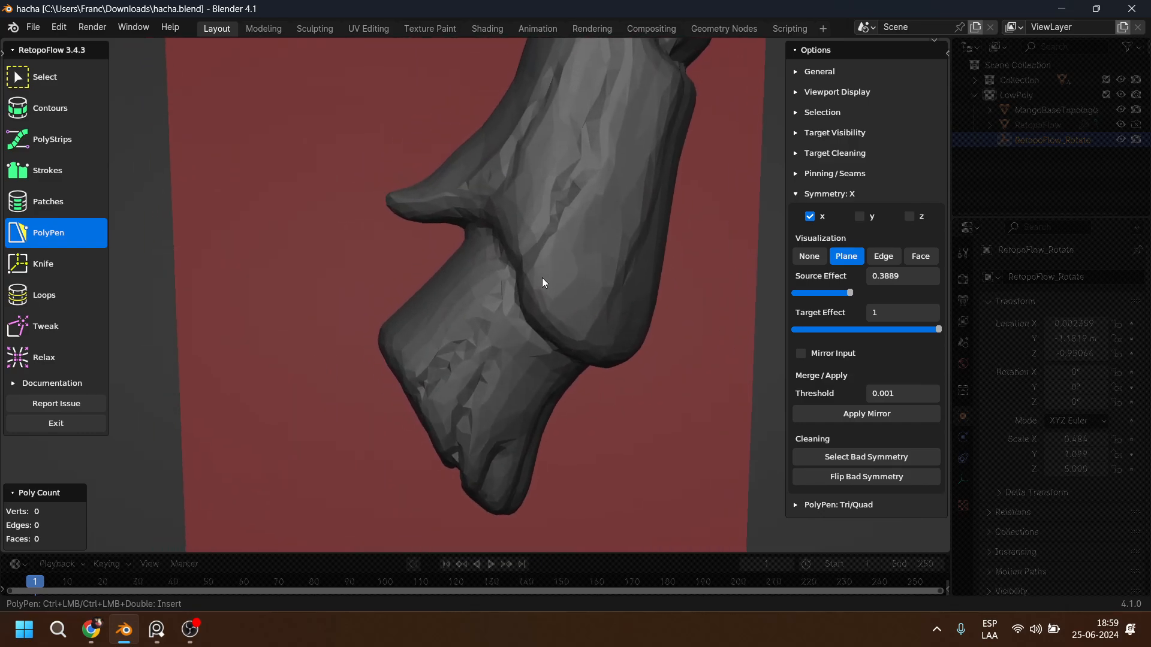
pyautogui.click(78, 117)
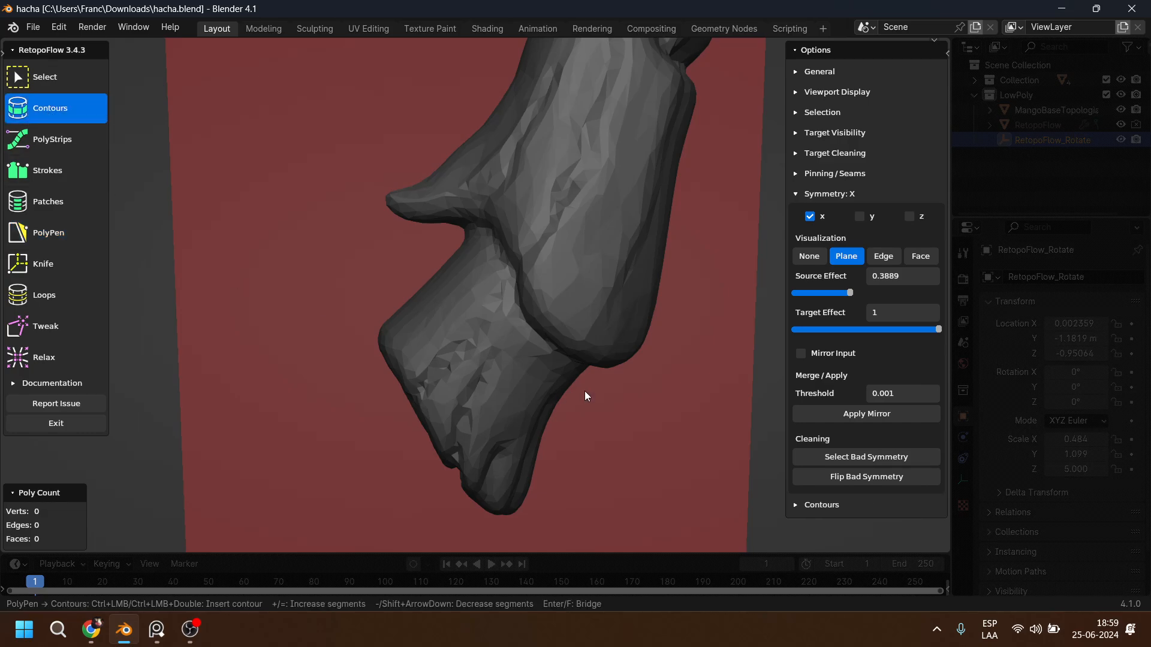
pyautogui.moveTo(586, 395); pyautogui.dragTo(613, 406, button='middle')
pyautogui.press('KP_1')
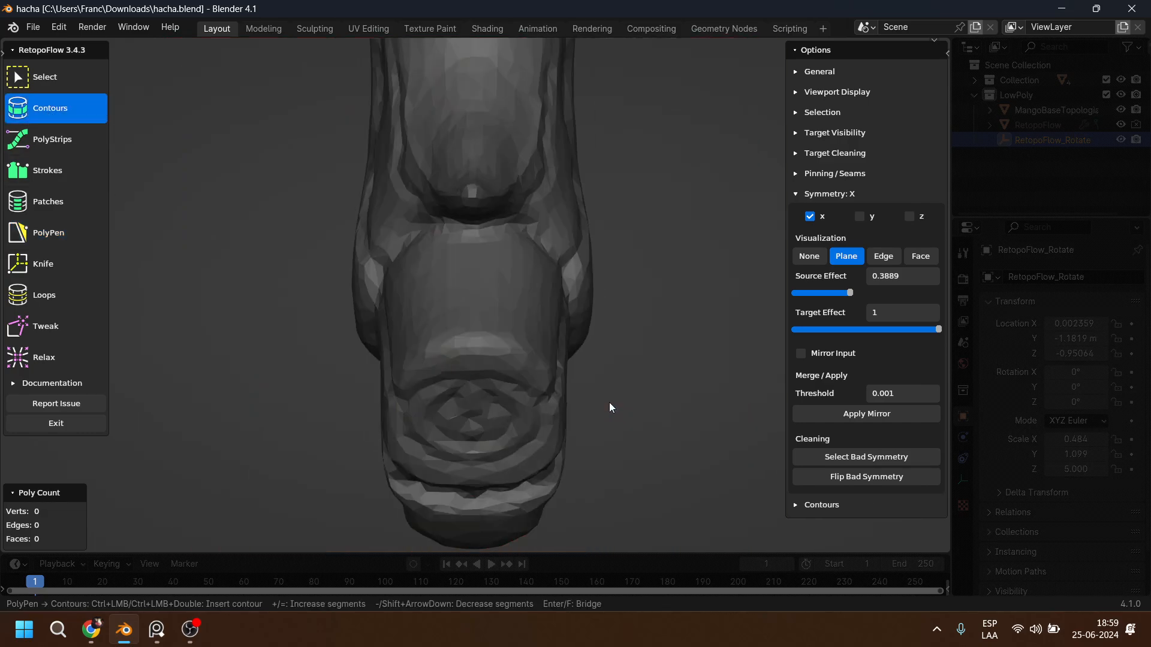
pyautogui.press('KP_3')
pyautogui.scroll(-2, 477, 338)
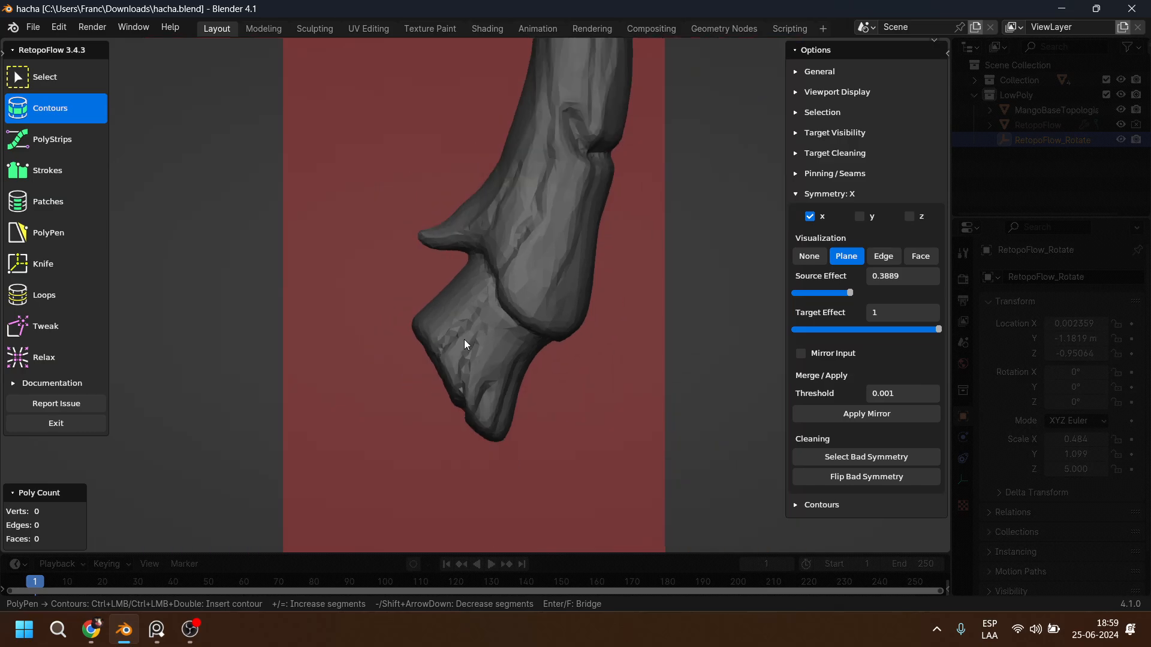
pyautogui.keyDown('shift'); pyautogui.moveTo(464, 341); pyautogui.dragTo(434, 318, button='middle'); pyautogui.keyUp('shift')
pyautogui.keyDown('ctrl'); pyautogui.moveTo(388, 285); pyautogui.dragTo(511, 476); pyautogui.keyUp('ctrl')
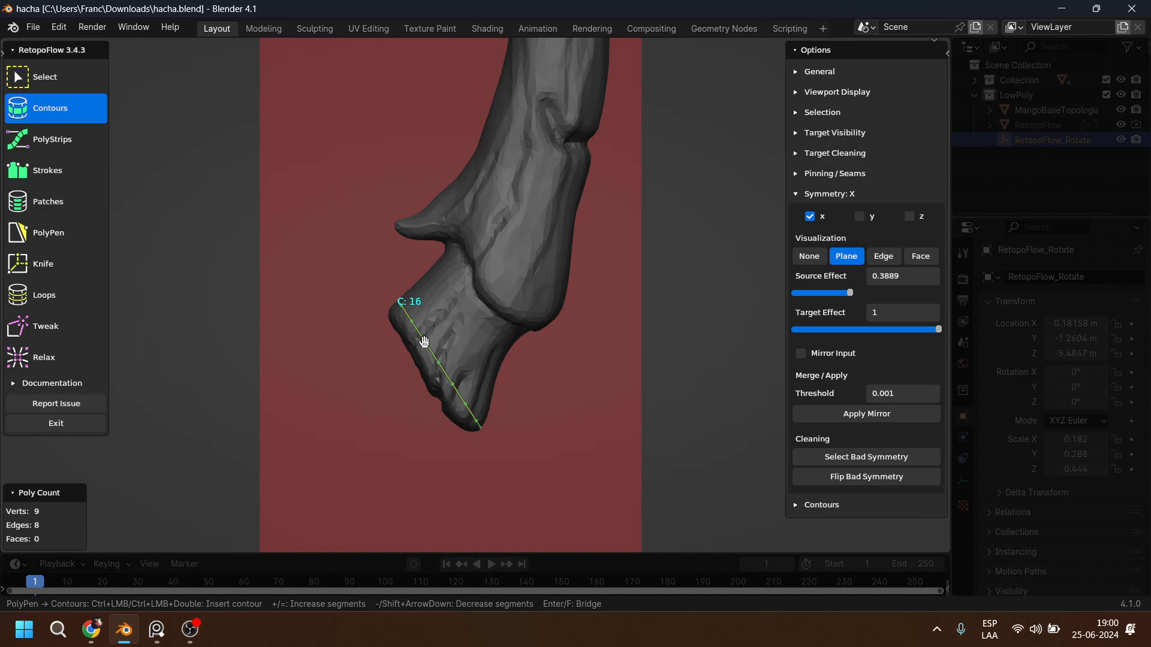
# Adjust the segment count of the contour loop at the handle's lower end to 18.
pyautogui.press('-')
pyautogui.press('-')
pyautogui.press('-')
pyautogui.press('-')
pyautogui.press('-')
pyautogui.press('-')
pyautogui.press('+')
pyautogui.press('-')
pyautogui.press('+')
# Add two more contour loops above the first, with the upper one just below the pointed spur.
pyautogui.moveTo(426, 259); pyautogui.dragTo(535, 392)
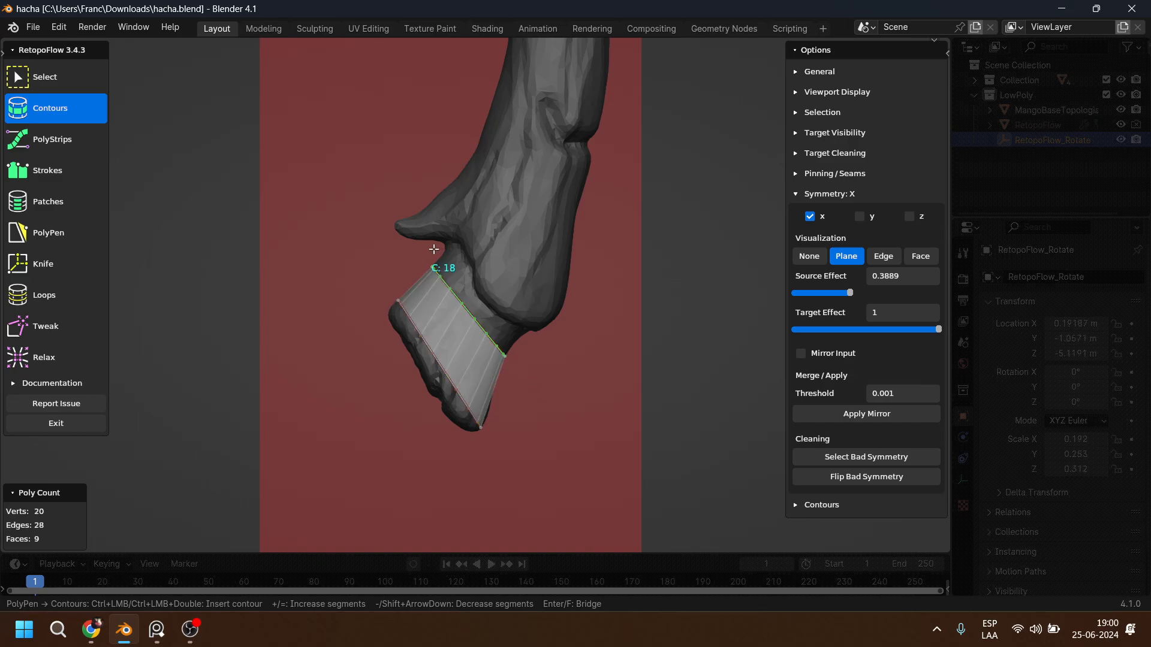
pyautogui.moveTo(435, 249)
pyautogui.mouseDown()
pyautogui.moveTo(581, 260)
pyautogui.moveTo(580, 362)
pyautogui.mouseUp()
pyautogui.scroll(3, 558, 318)
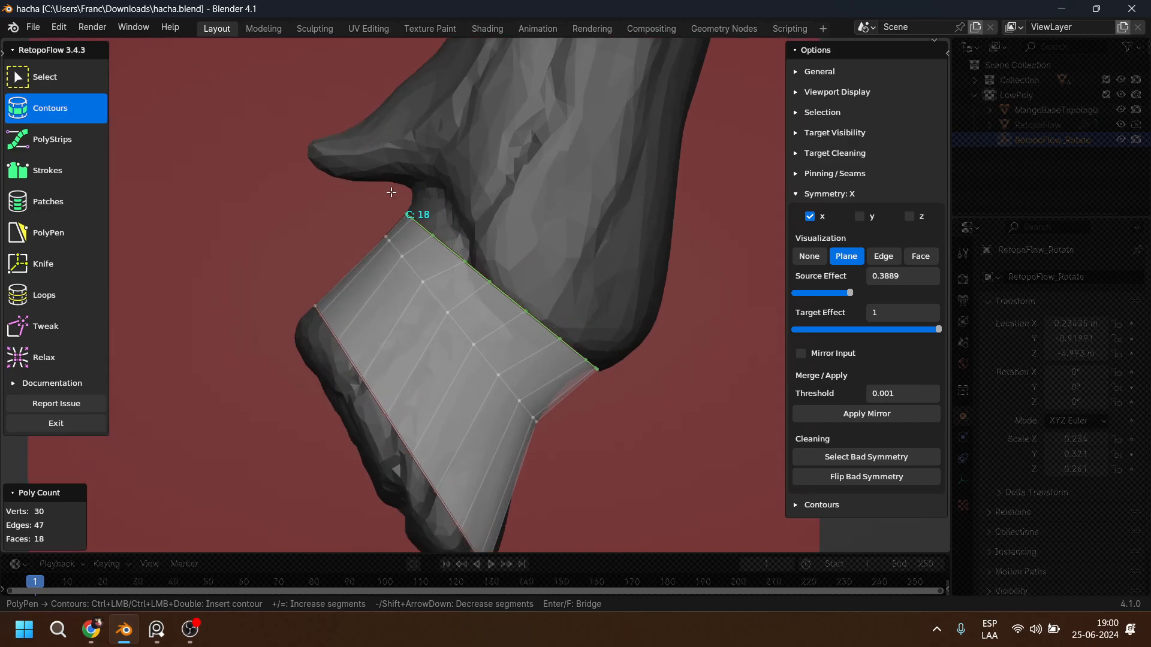
# Try a level contour loop across the handle just below the spur, and insert three edge loops into the bands beneath it with Loops.
pyautogui.moveTo(396, 190); pyautogui.dragTo(743, 196)
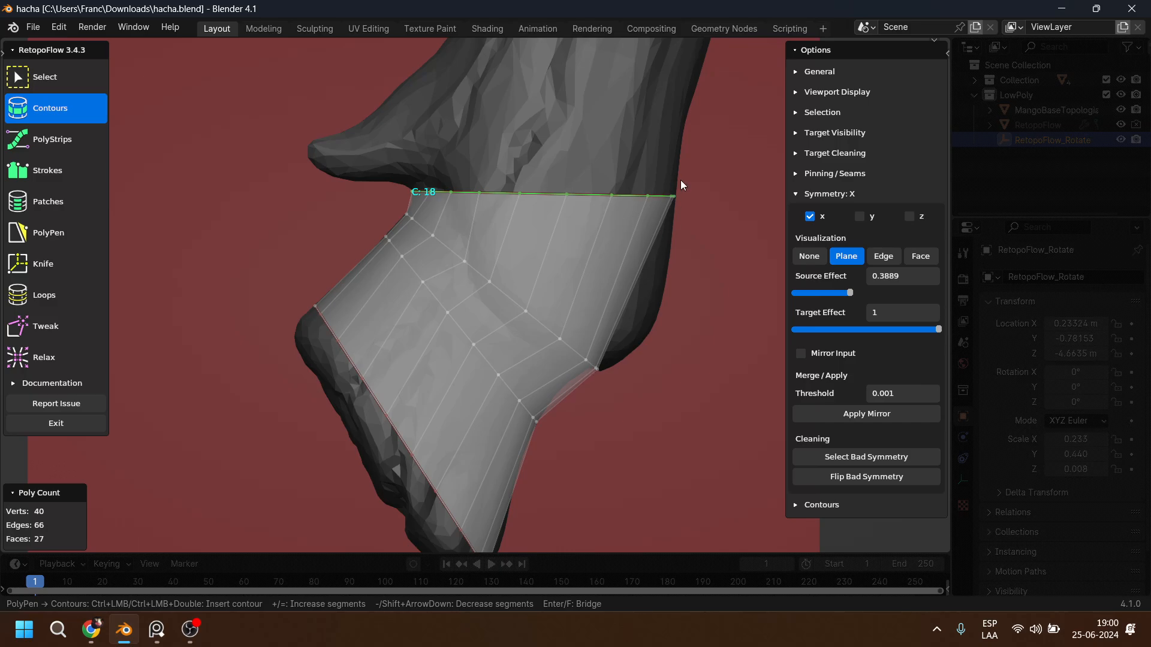
pyautogui.keyDown('shift'); pyautogui.moveTo(663, 322); pyautogui.dragTo(584, 294, button='middle'); pyautogui.keyUp('shift')
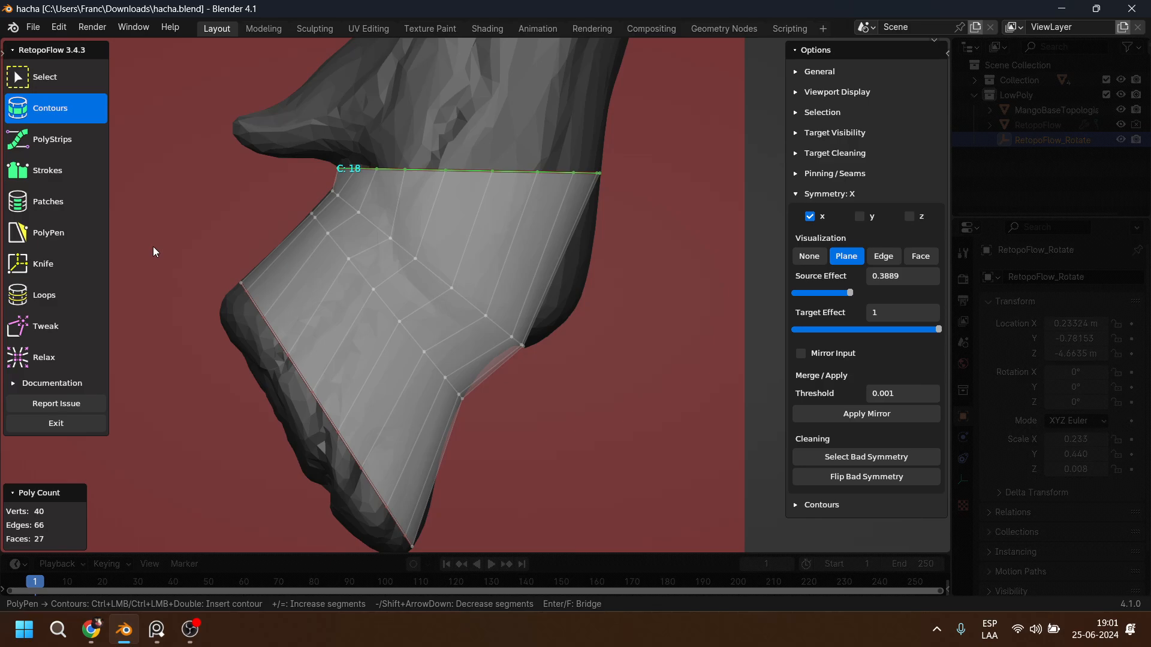
pyautogui.click(47, 297)
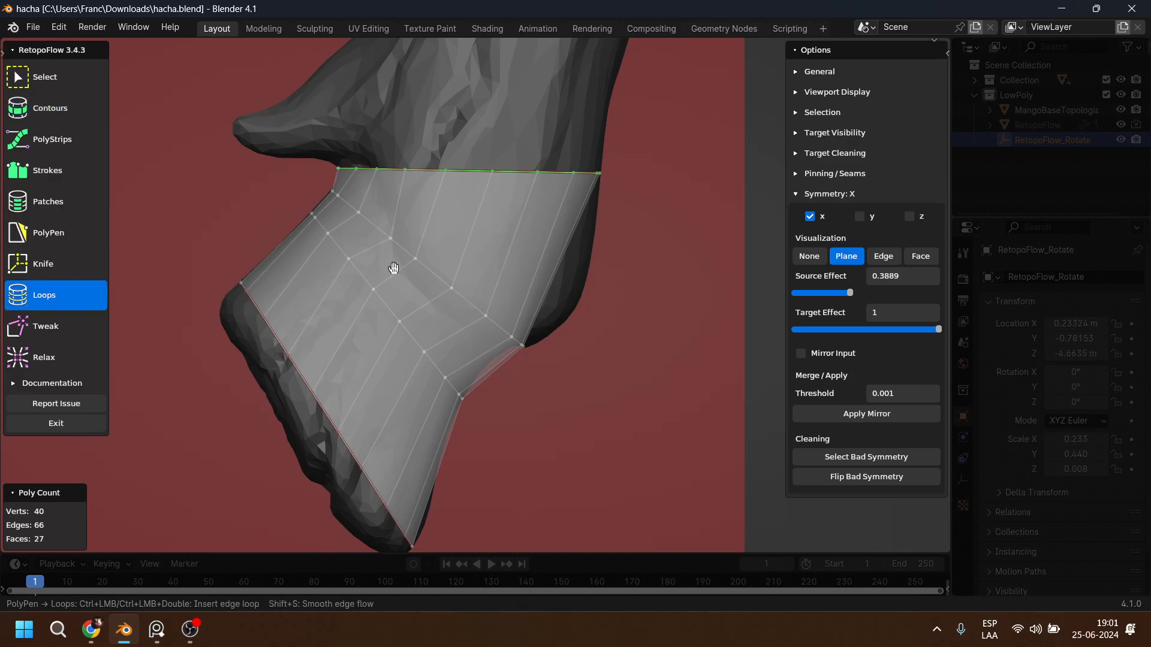
pyautogui.keyDown('ctrl'); pyautogui.click(521, 266); pyautogui.keyUp('ctrl')
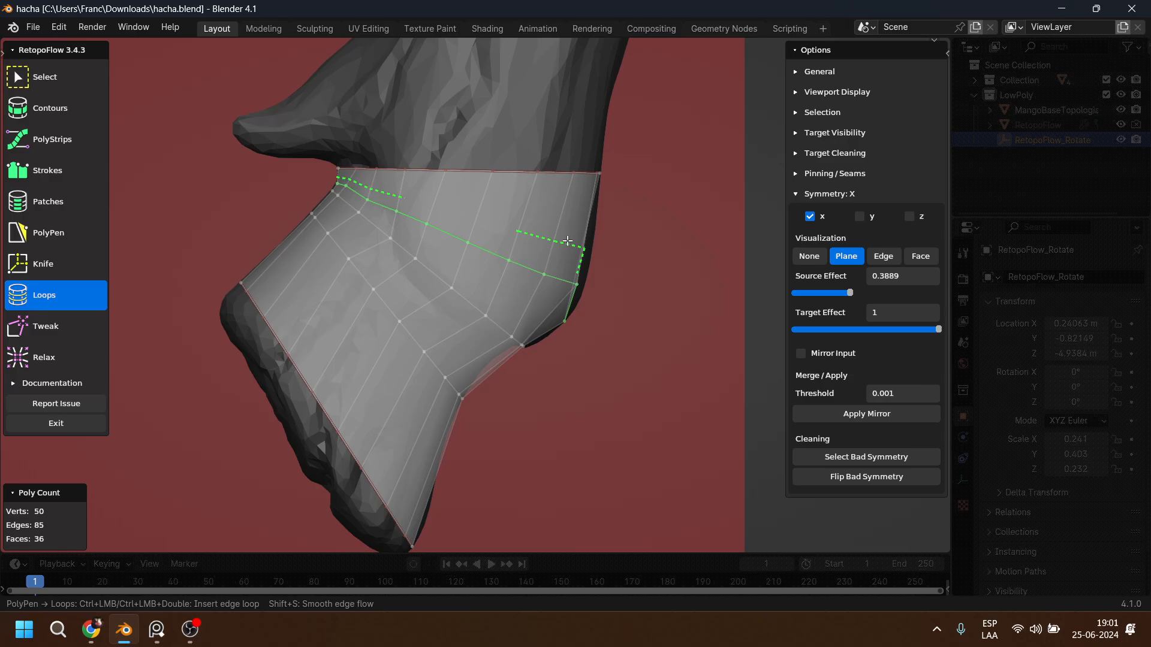
pyautogui.keyDown('ctrl'); pyautogui.click(567, 240); pyautogui.keyUp('ctrl')
pyautogui.moveTo(663, 275)
pyautogui.mouseDown(button='middle')
pyautogui.moveTo(608, 297)
pyautogui.moveTo(542, 283)
pyautogui.moveTo(624, 268)
pyautogui.moveTo(659, 295)
pyautogui.mouseUp(button='middle')
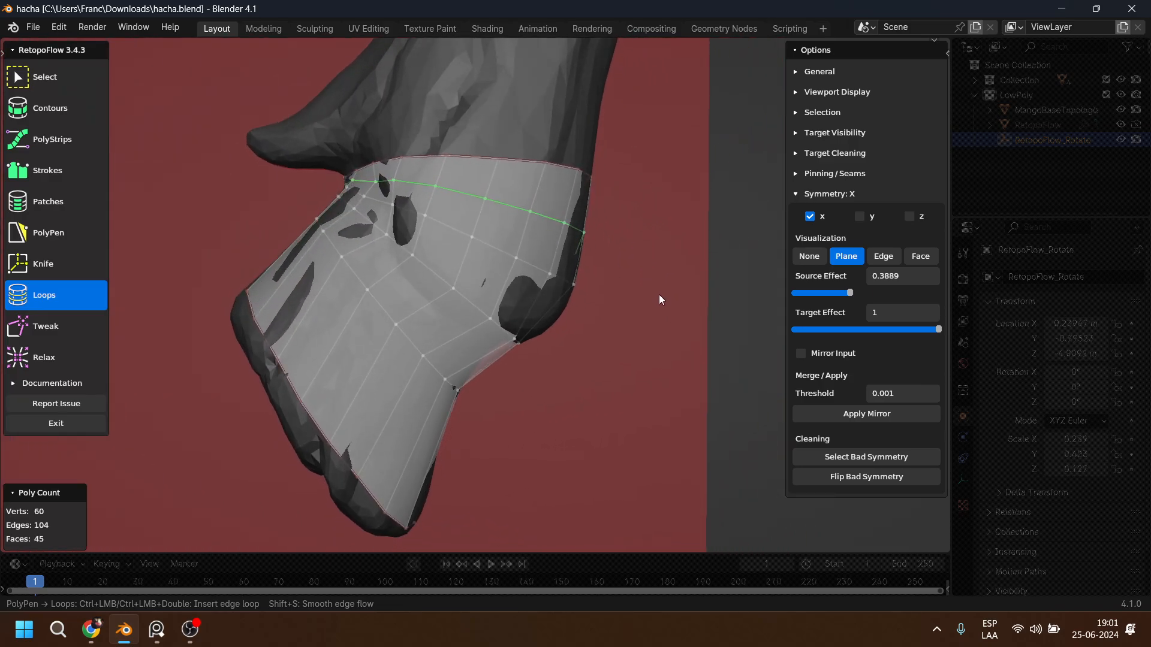
pyautogui.keyDown('ctrl'); pyautogui.click(471, 341); pyautogui.keyUp('ctrl')
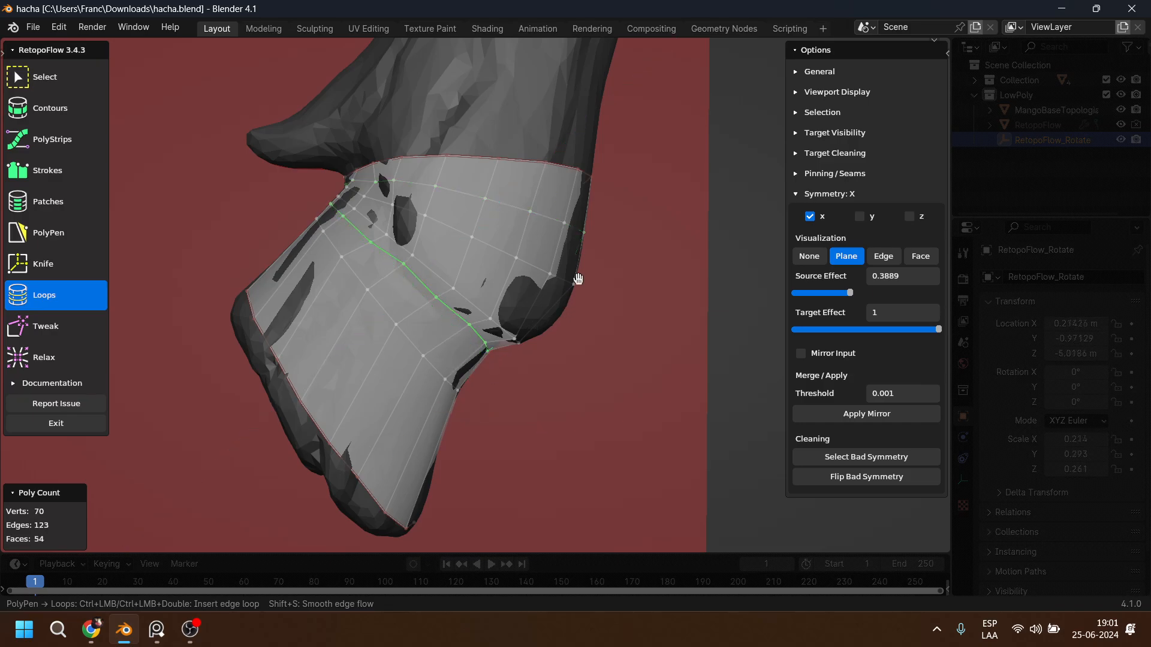
# Undo the three inserted edge loops and the level contour loop below the spur.
pyautogui.hotkey('ctrl', 'z')
pyautogui.hotkey('ctrl', 'z')
pyautogui.hotkey('ctrl', 'z')
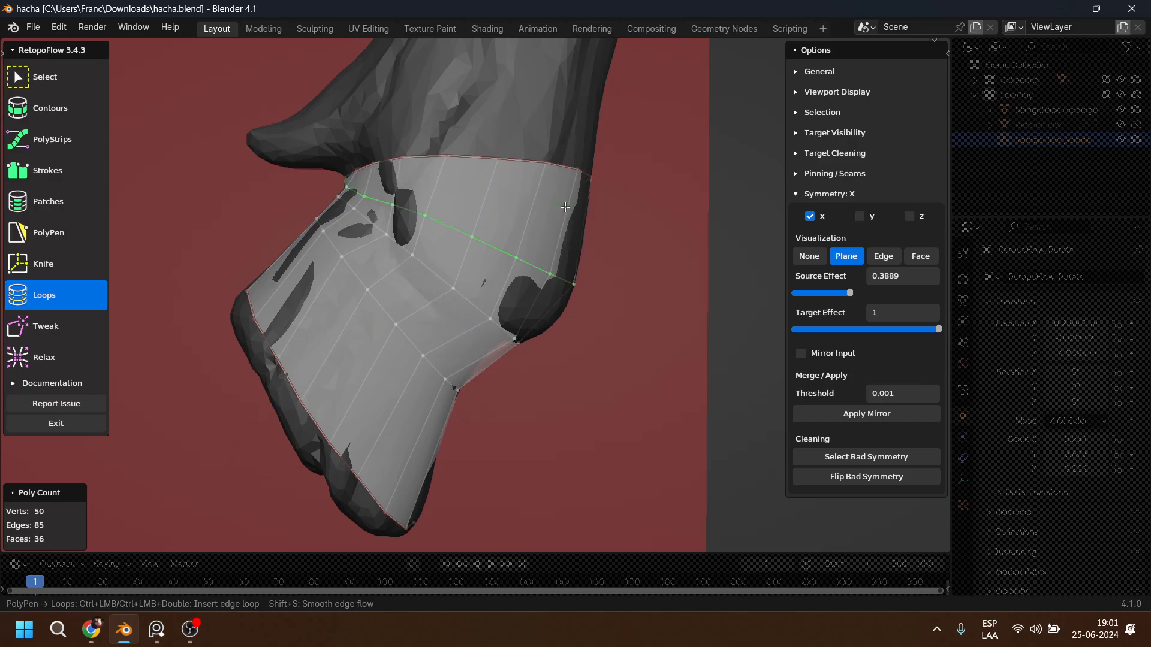
pyautogui.hotkey('ctrl', 'z')
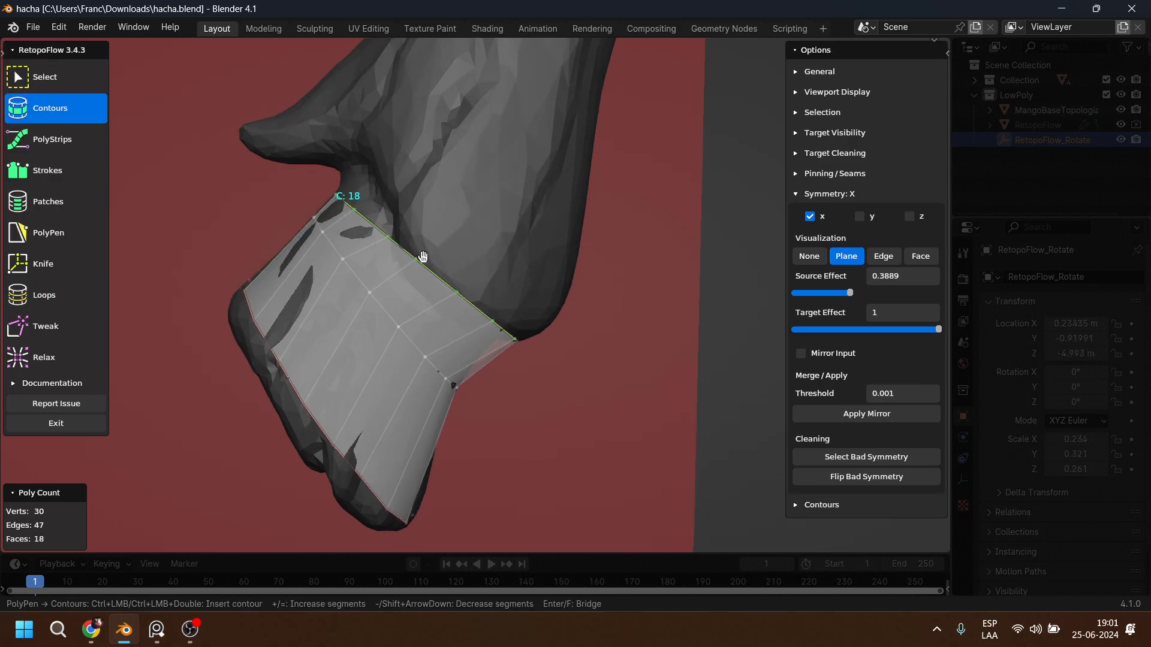
# Try two progressively more level contour loops fanning out from the inner corner below the spur.
pyautogui.moveTo(330, 173)
pyautogui.keyDown('ctrl'); pyautogui.mouseDown()
pyautogui.moveTo(483, 252)
pyautogui.moveTo(591, 339)
pyautogui.mouseUp(); pyautogui.keyUp('ctrl')
pyautogui.moveTo(324, 169)
pyautogui.keyDown('ctrl'); pyautogui.mouseDown()
pyautogui.moveTo(507, 162)
pyautogui.moveTo(663, 241)
pyautogui.mouseUp(); pyautogui.keyUp('ctrl')
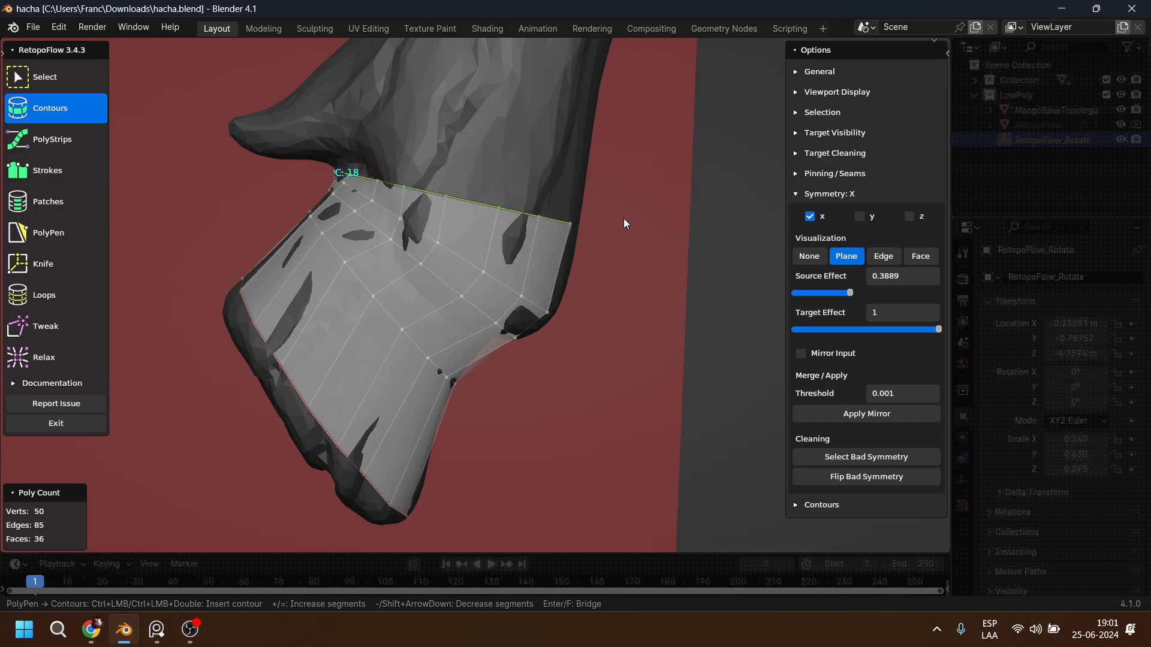
# Undo the two fanned contour loops and the loop beneath them, keeping only the lowest band.
pyautogui.hotkey('ctrl', 'z')
pyautogui.hotkey('ctrl', 'z')
pyautogui.hotkey('ctrl', 'z')
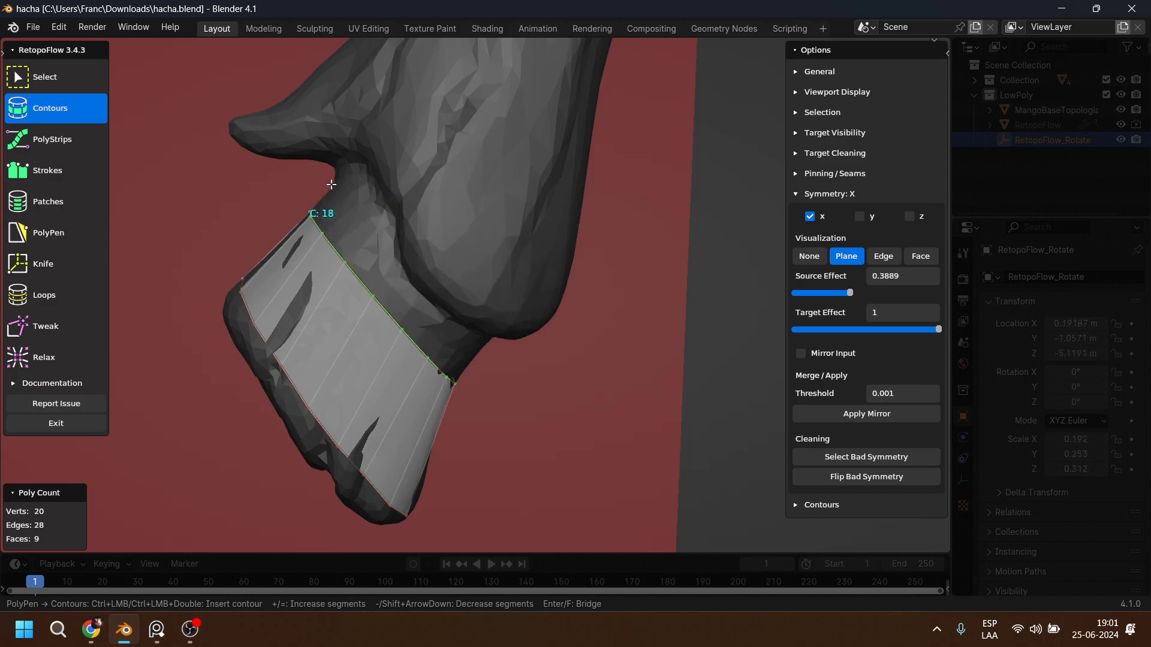
# Cut four contour loops fanning around the bend from the inner corner below the spur, each more level than the one before.
pyautogui.keyDown('ctrl'); pyautogui.moveTo(332, 185); pyautogui.dragTo(504, 373); pyautogui.keyUp('ctrl')
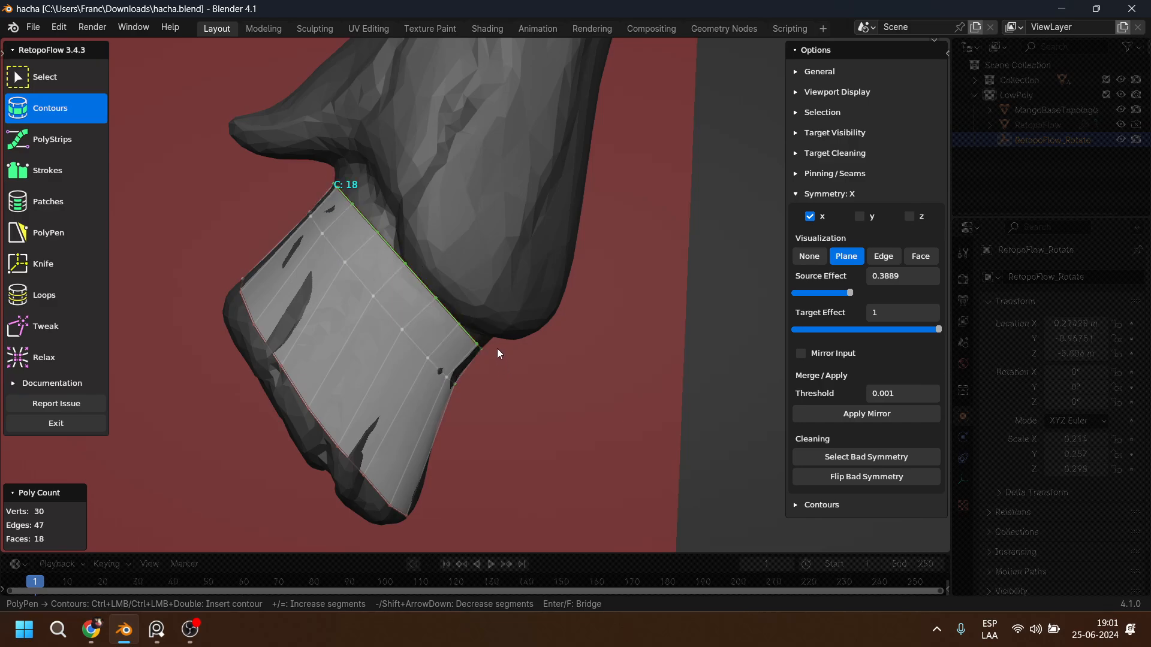
pyautogui.moveTo(329, 171)
pyautogui.keyDown('ctrl'); pyautogui.mouseDown()
pyautogui.moveTo(527, 303)
pyautogui.moveTo(579, 387)
pyautogui.mouseUp(); pyautogui.keyUp('ctrl')
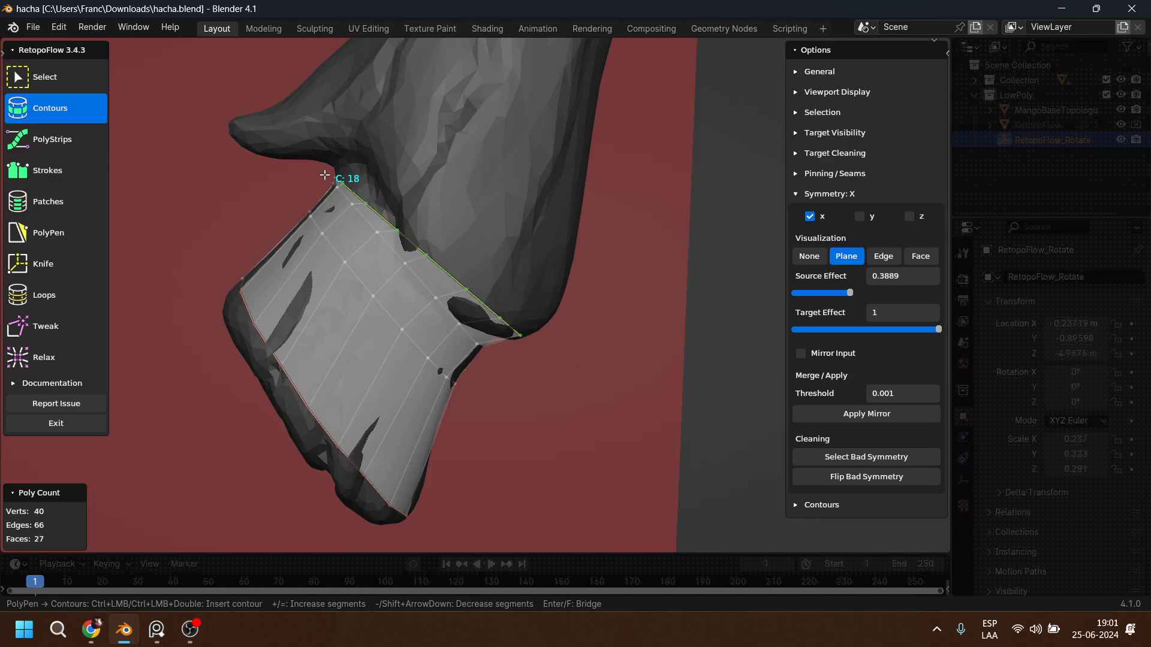
pyautogui.keyDown('ctrl'); pyautogui.moveTo(351, 172); pyautogui.dragTo(620, 316); pyautogui.keyUp('ctrl')
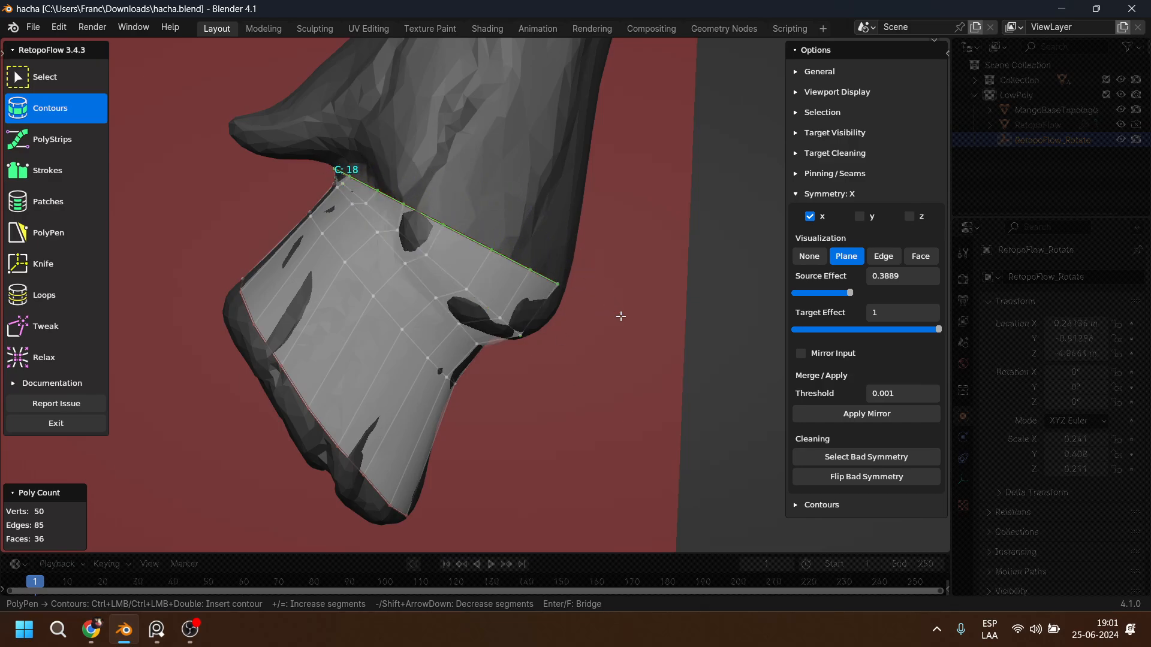
pyautogui.hotkey('ctrl', 'z')
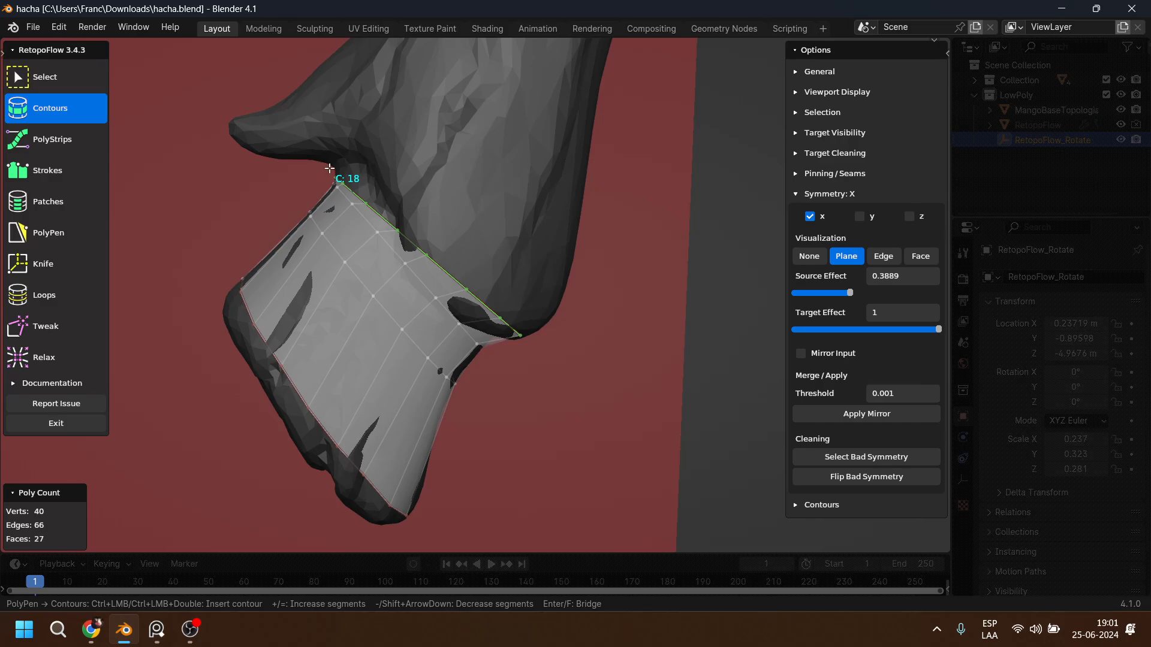
pyautogui.moveTo(329, 168)
pyautogui.keyDown('ctrl'); pyautogui.mouseDown()
pyautogui.moveTo(527, 329)
pyautogui.moveTo(604, 360)
pyautogui.moveTo(591, 336)
pyautogui.mouseUp(); pyautogui.keyUp('ctrl')
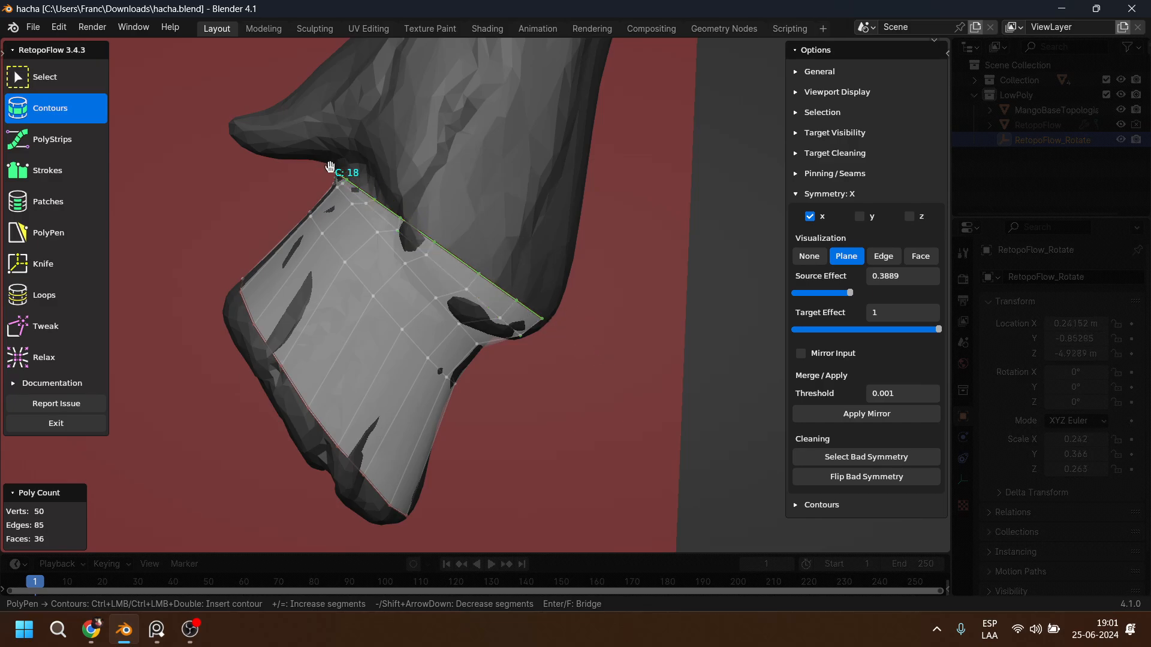
pyautogui.moveTo(325, 163)
pyautogui.keyDown('ctrl'); pyautogui.mouseDown()
pyautogui.moveTo(573, 234)
pyautogui.moveTo(637, 288)
pyautogui.moveTo(635, 277)
pyautogui.mouseUp(); pyautogui.keyUp('ctrl')
# Try a level contour loop across the handle through the spur's tip.
pyautogui.moveTo(634, 277); pyautogui.dragTo(394, 280, button='middle')
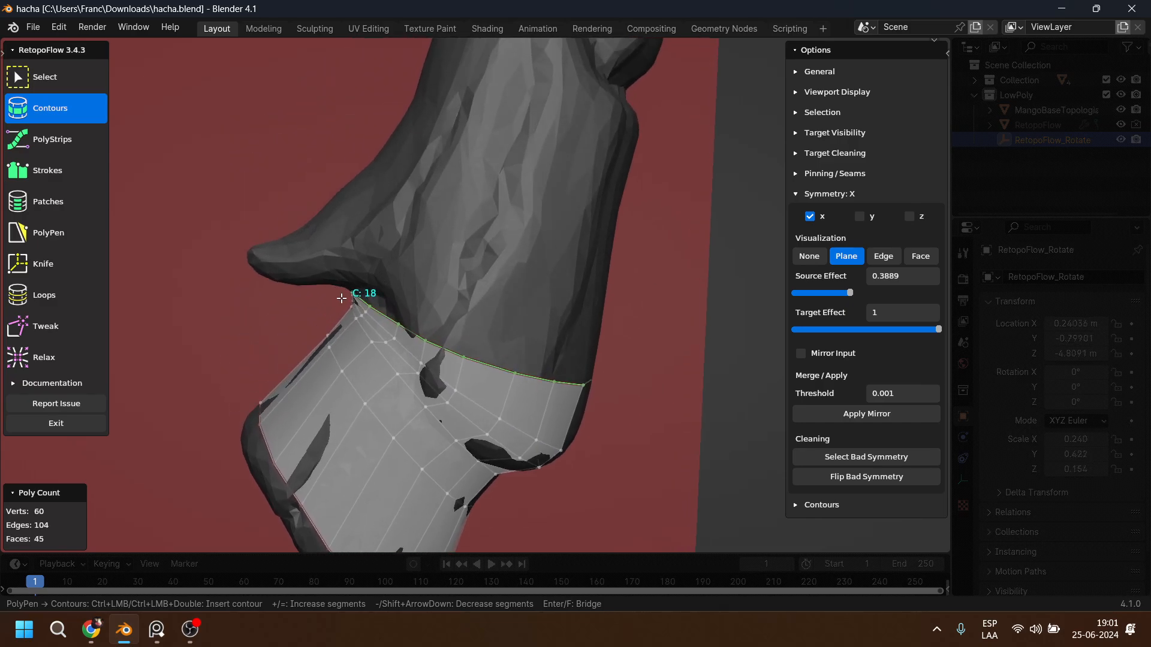
pyautogui.moveTo(346, 291)
pyautogui.keyDown('ctrl'); pyautogui.mouseDown()
pyautogui.moveTo(354, 239)
pyautogui.moveTo(349, 299)
pyautogui.mouseUp(); pyautogui.keyUp('ctrl')
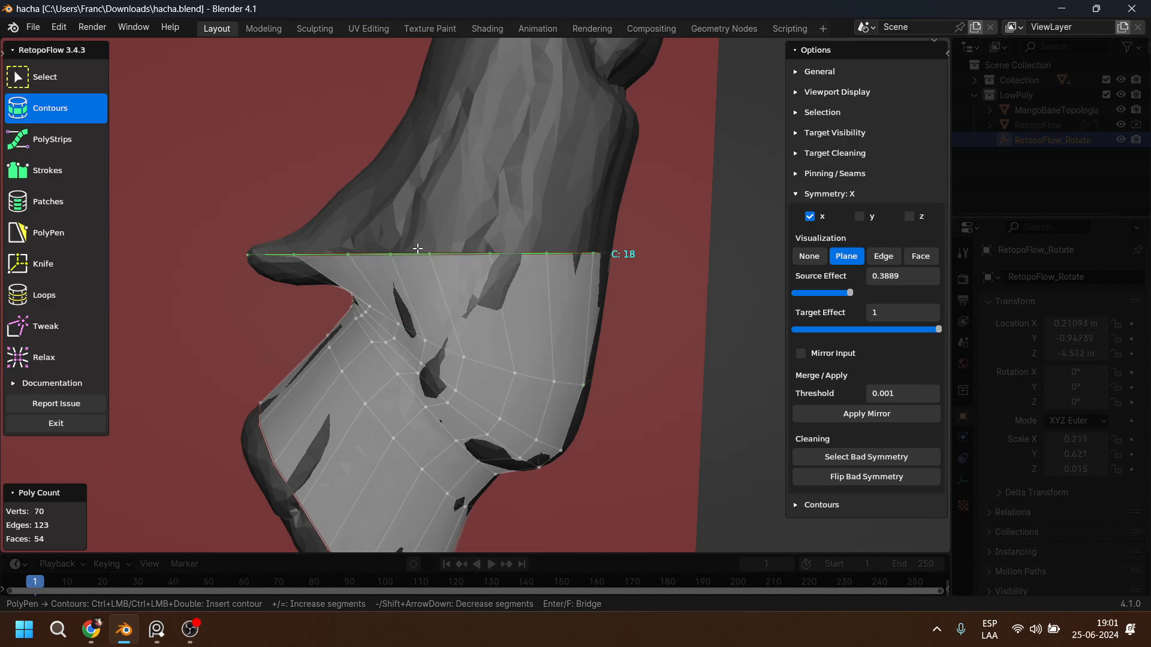
# Use PolyPen to build two quads upward from the open loop's edge beneath the spur, following the side of the spur's base.
pyautogui.moveTo(483, 262); pyautogui.dragTo(410, 279, button='middle')
pyautogui.click(71, 239)
pyautogui.scroll(4, 412, 280)
pyautogui.keyDown('shift'); pyautogui.moveTo(355, 239); pyautogui.dragTo(369, 339, button='middle'); pyautogui.keyUp('shift')
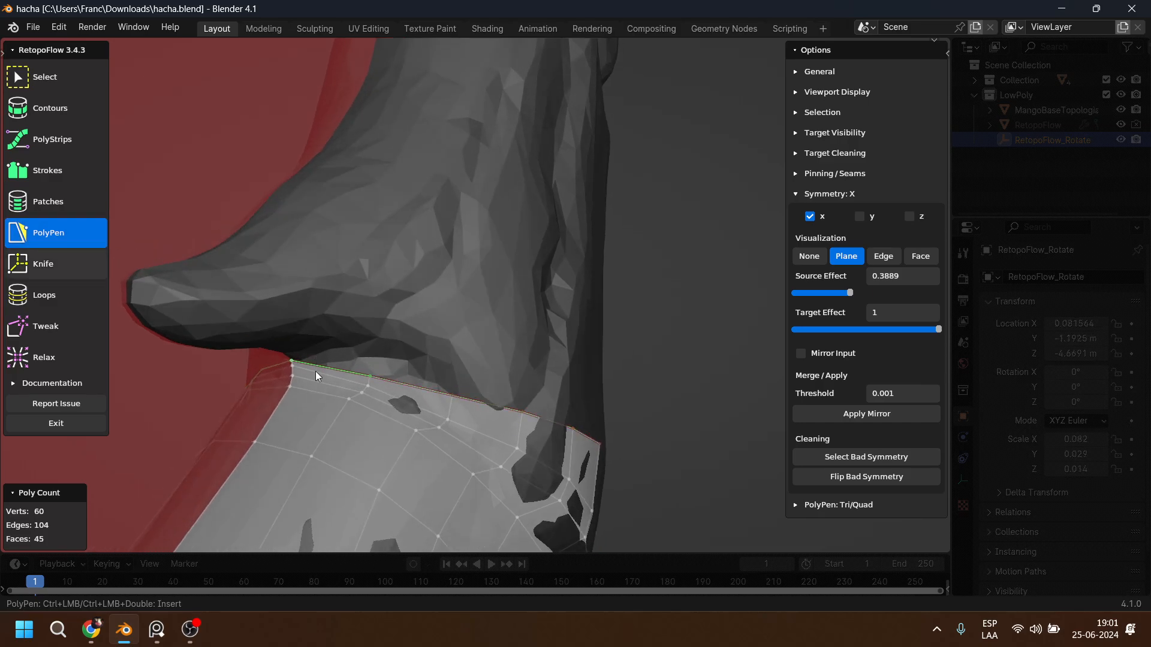
pyautogui.click(320, 314)
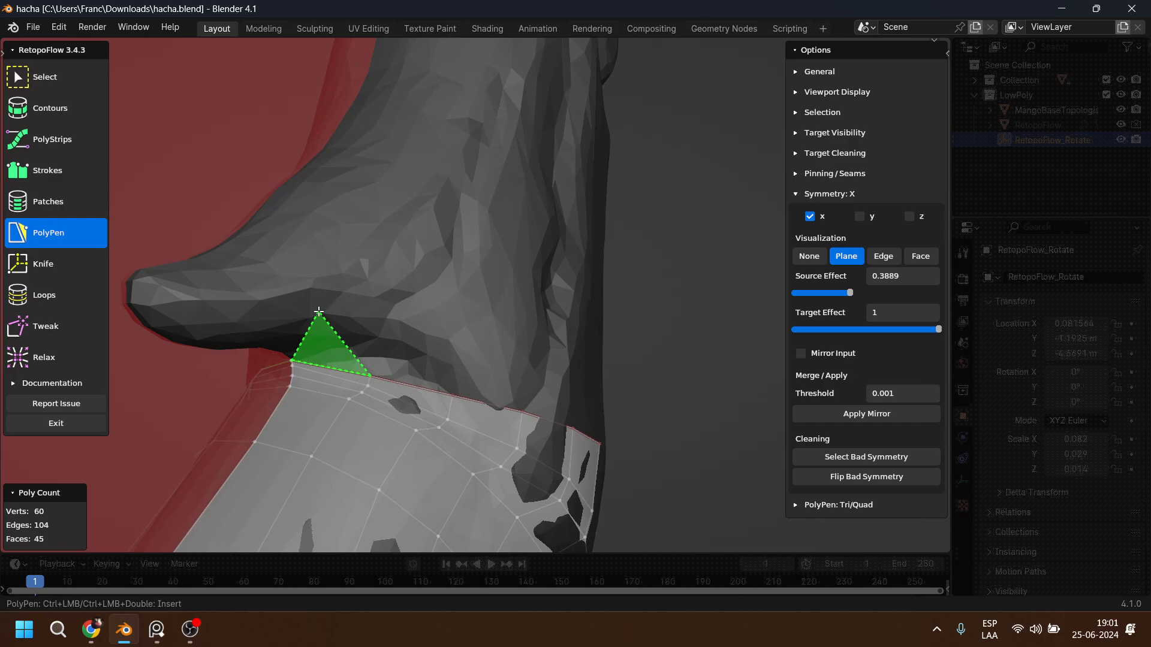
pyautogui.click(395, 329)
pyautogui.click(320, 245)
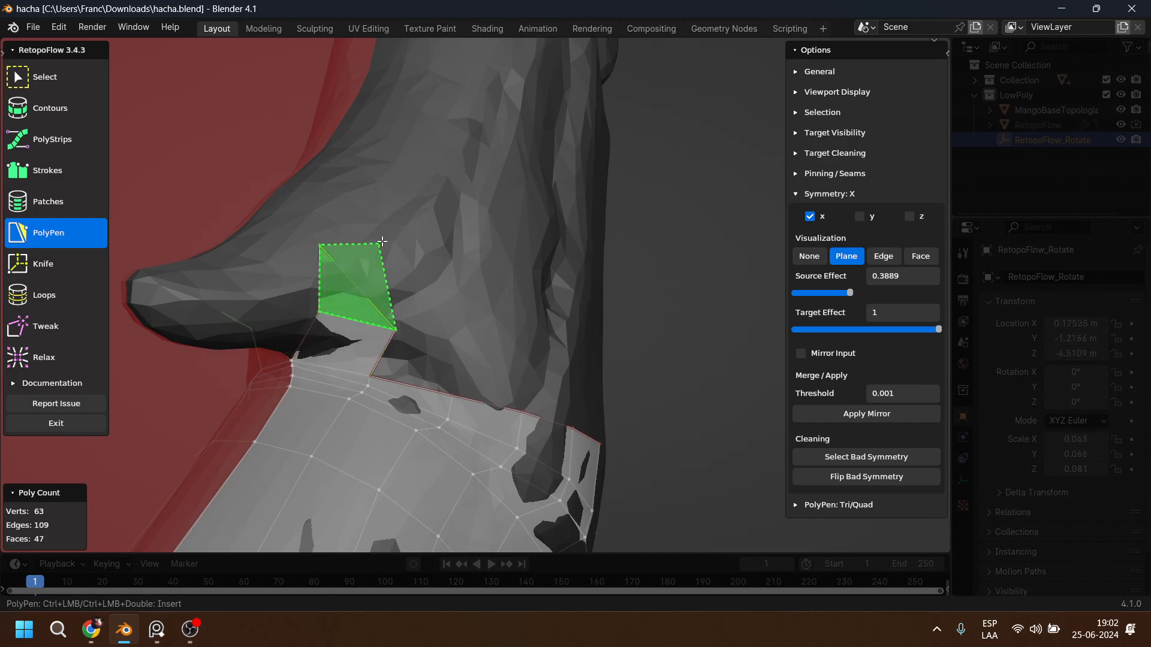
pyautogui.click(392, 235)
# Extend the PolyPen strip with two more quads over the top of the spur's base to the symmetry plane.
pyautogui.moveTo(392, 235); pyautogui.dragTo(302, 219, button='middle')
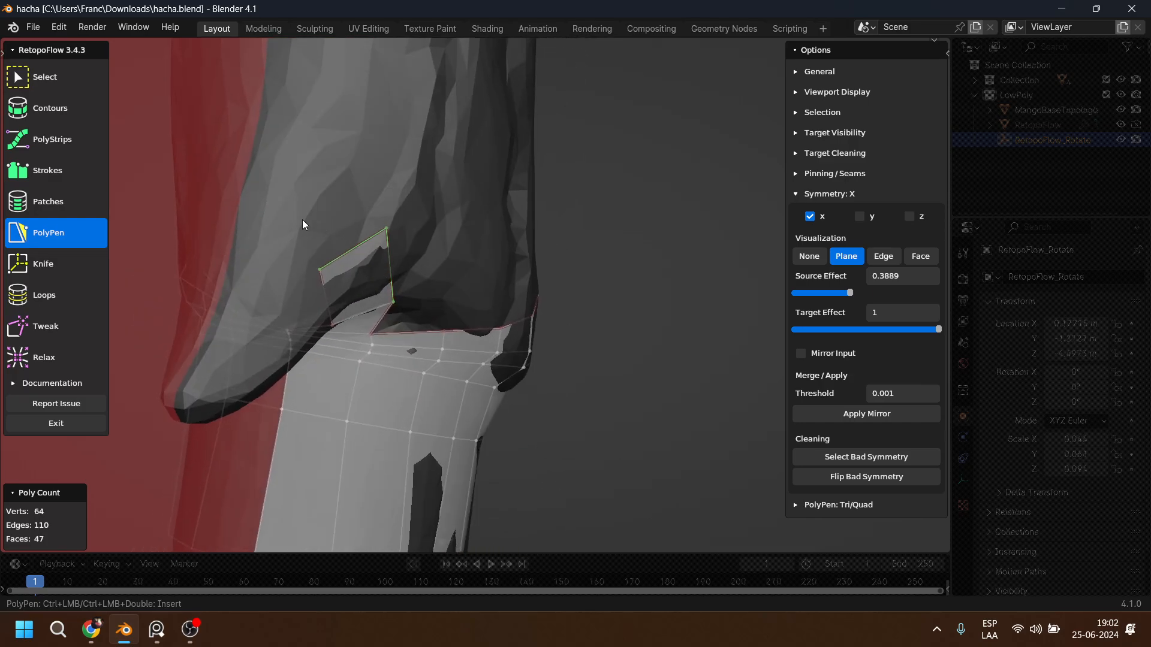
pyautogui.click(318, 176)
pyautogui.click(273, 241)
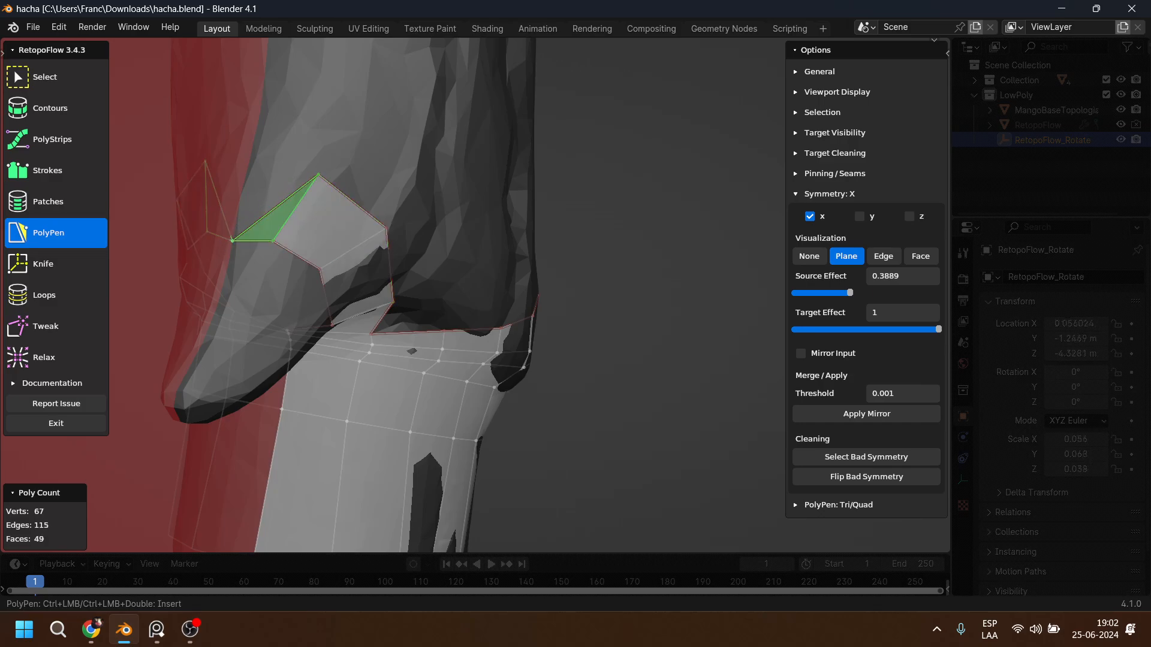
pyautogui.click(233, 242)
pyautogui.click(245, 157)
# Use Patches to fill a one-quad-high row along the open upper loop, from the spur strip to the symmetry plane at the back.
pyautogui.moveTo(306, 253); pyautogui.dragTo(283, 323, button='middle')
pyautogui.moveTo(368, 327); pyautogui.dragTo(357, 231, button='middle')
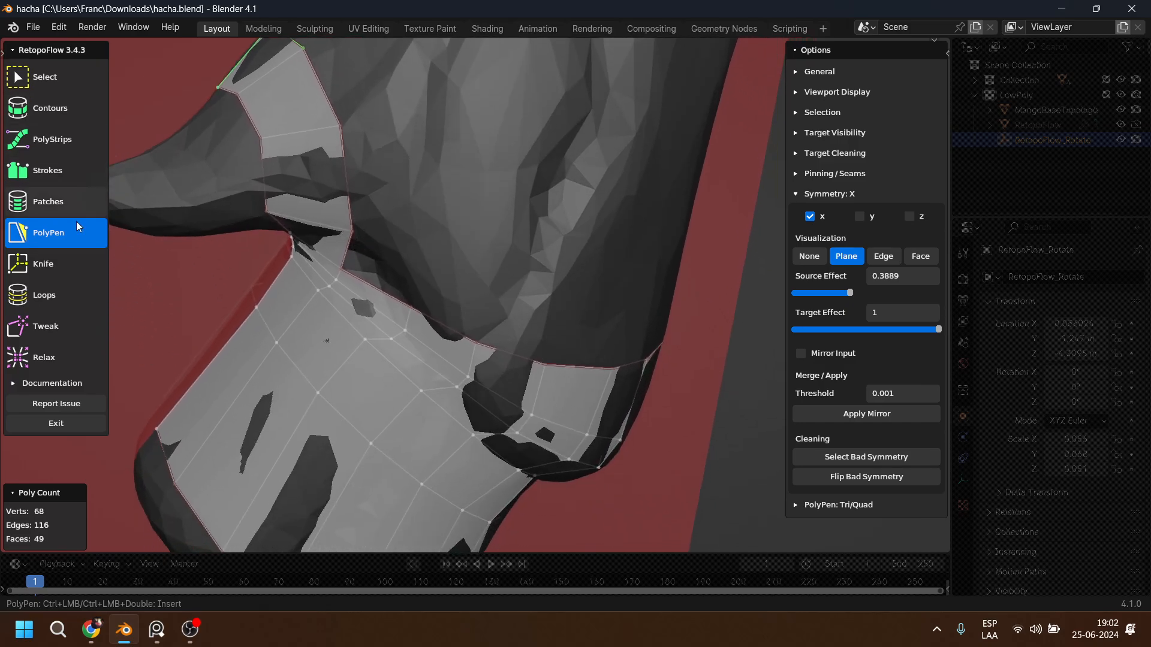
pyautogui.click(83, 173)
pyautogui.click(71, 204)
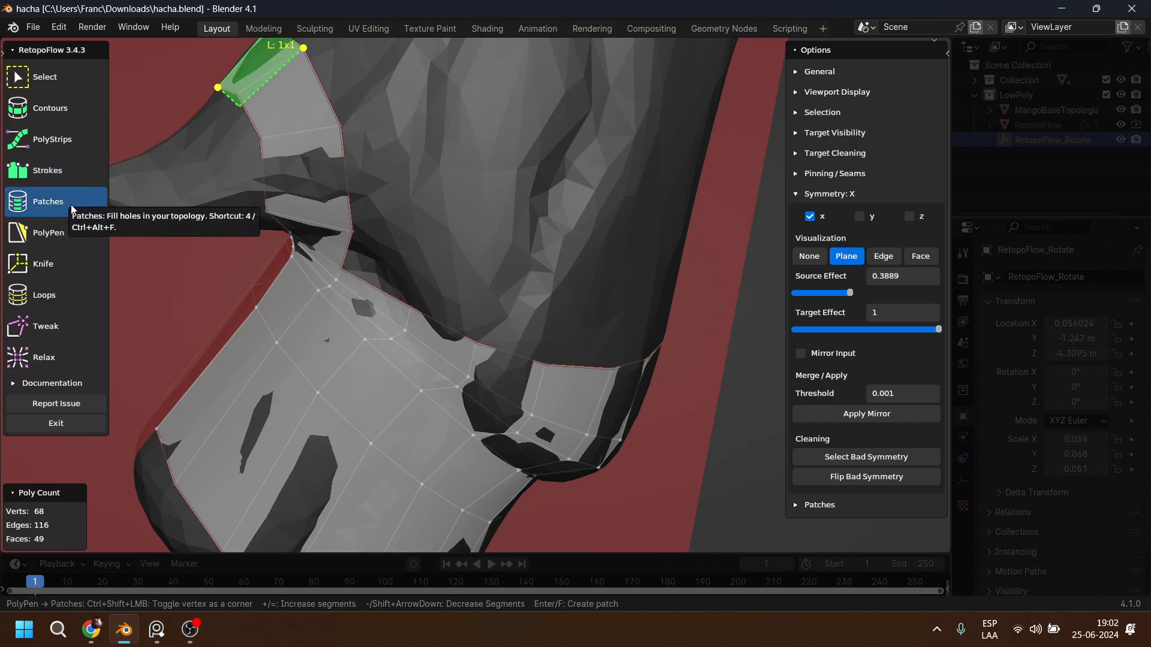
pyautogui.moveTo(312, 252)
pyautogui.mouseDown(button='middle')
pyautogui.moveTo(382, 229)
pyautogui.moveTo(322, 248)
pyautogui.mouseUp(button='middle')
pyautogui.click(344, 235)
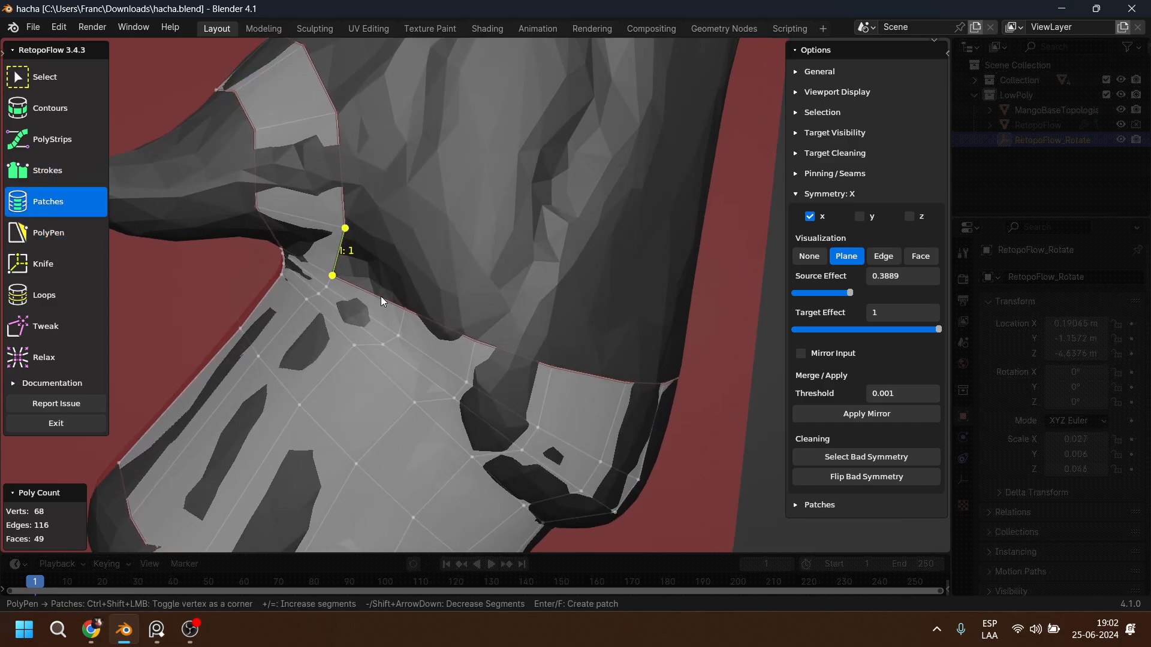
pyautogui.keyDown('shift'); pyautogui.click(641, 386); pyautogui.keyUp('shift')
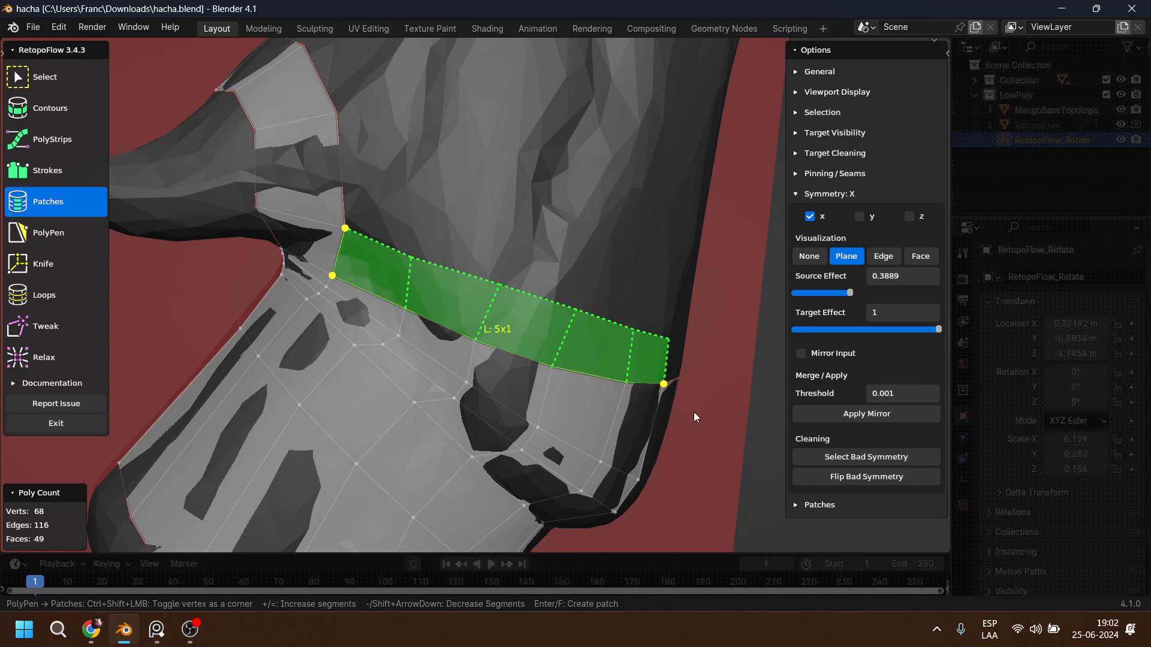
pyautogui.moveTo(693, 412); pyautogui.dragTo(574, 394, button='middle')
pyautogui.moveTo(720, 384); pyautogui.dragTo(663, 343, button='middle')
pyautogui.keyDown('shift'); pyautogui.click(573, 394); pyautogui.keyUp('shift')
pyautogui.press('Return')
# Fill a second one-quad-high Patches row above the first, from the spur strip around to the symmetry plane at the back.
pyautogui.moveTo(463, 266); pyautogui.dragTo(344, 208, button='middle')
pyautogui.click(347, 191)
pyautogui.keyDown('shift'); pyautogui.click(370, 242); pyautogui.keyUp('shift')
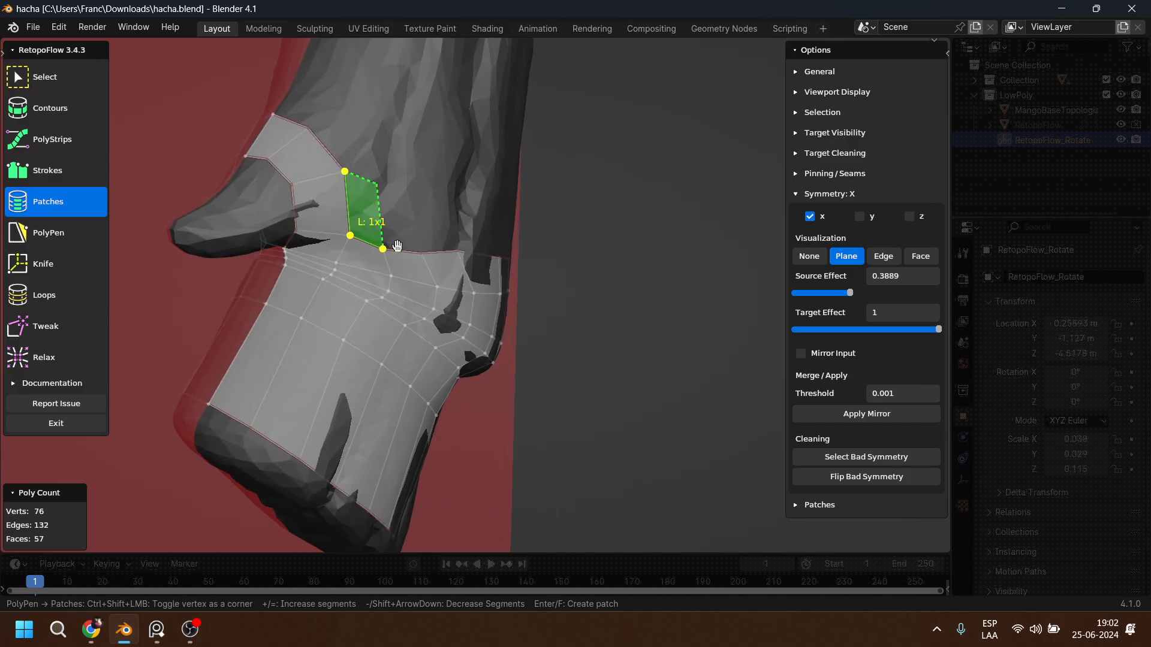
pyautogui.keyDown('shift'); pyautogui.click(406, 248); pyautogui.keyUp('shift')
pyautogui.keyDown('shift'); pyautogui.click(444, 251); pyautogui.keyUp('shift')
pyautogui.keyDown('shift'); pyautogui.click(482, 254); pyautogui.keyUp('shift')
pyautogui.moveTo(487, 254); pyautogui.dragTo(550, 312, button='middle')
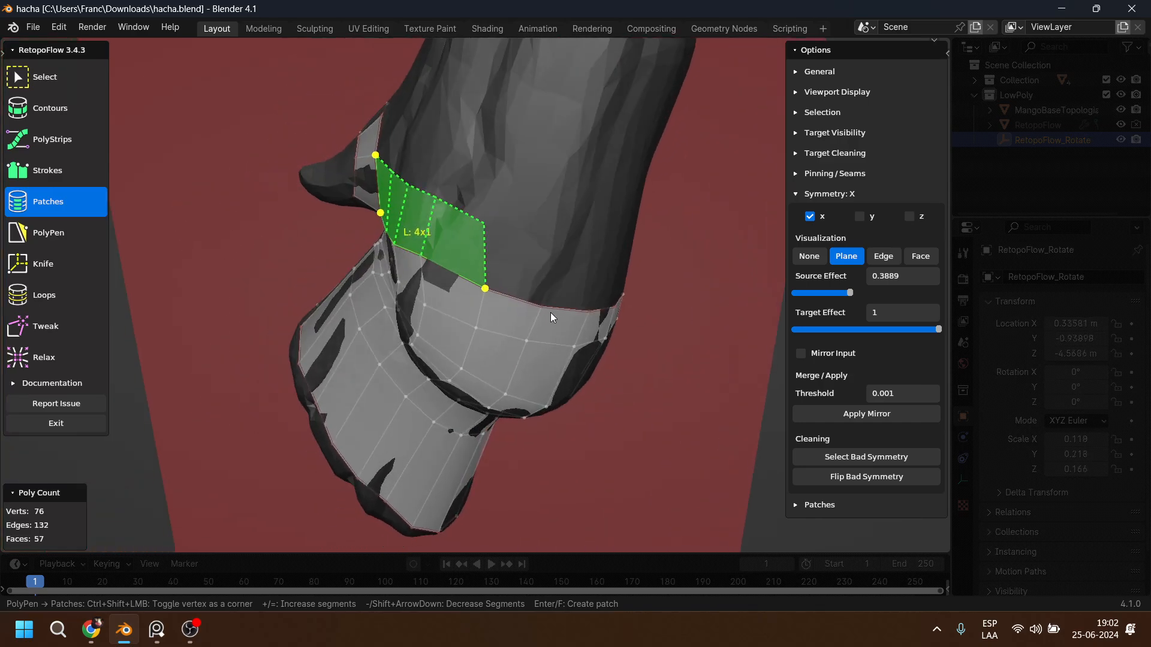
pyautogui.keyDown('shift'); pyautogui.click(526, 304); pyautogui.keyUp('shift')
pyautogui.keyDown('shift'); pyautogui.click(570, 307); pyautogui.keyUp('shift')
pyautogui.keyDown('shift'); pyautogui.click(603, 306); pyautogui.keyUp('shift')
pyautogui.moveTo(629, 305); pyautogui.dragTo(580, 308, button='middle')
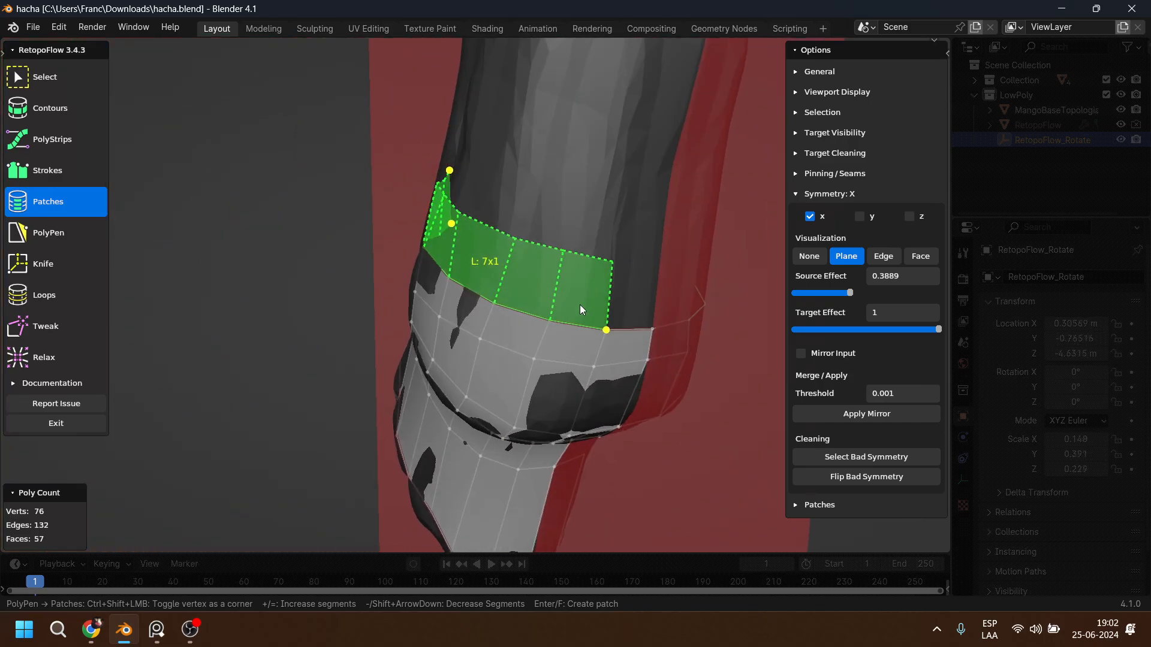
pyautogui.keyDown('shift'); pyautogui.click(627, 321); pyautogui.keyUp('shift')
pyautogui.press('Return')
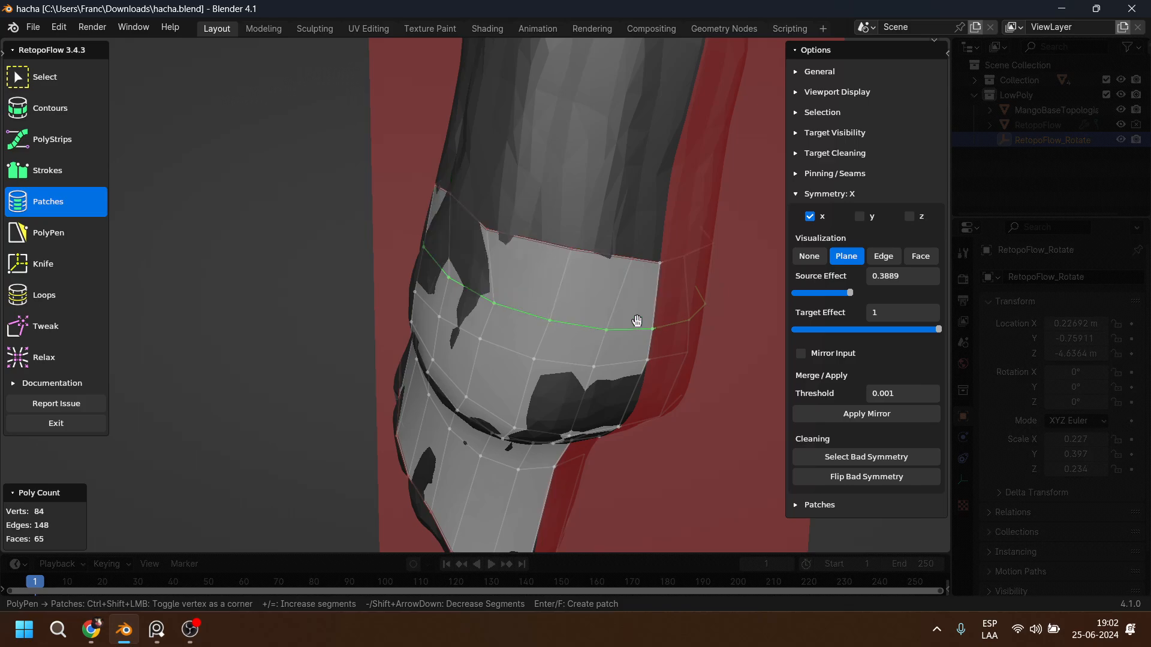
# Select the mesh's whole open upper border, from the top of the spur strip around to the back of the handle.
pyautogui.moveTo(431, 252); pyautogui.dragTo(570, 281, button='middle')
pyautogui.moveTo(491, 218)
pyautogui.mouseDown(button='middle')
pyautogui.moveTo(437, 248)
pyautogui.moveTo(329, 206)
pyautogui.mouseUp(button='middle')
pyautogui.moveTo(324, 206)
pyautogui.mouseDown()
pyautogui.moveTo(337, 246)
pyautogui.moveTo(362, 264)
pyautogui.moveTo(433, 279)
pyautogui.mouseUp()
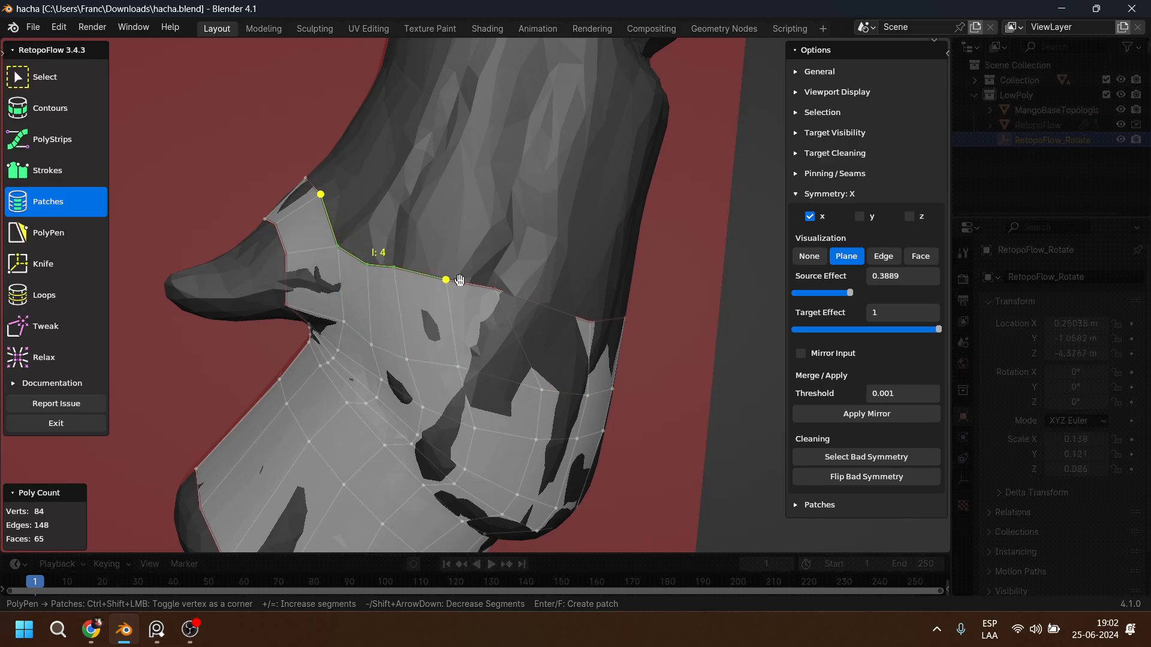
pyautogui.moveTo(515, 298); pyautogui.dragTo(585, 321)
pyautogui.moveTo(494, 270); pyautogui.dragTo(294, 242, button='middle')
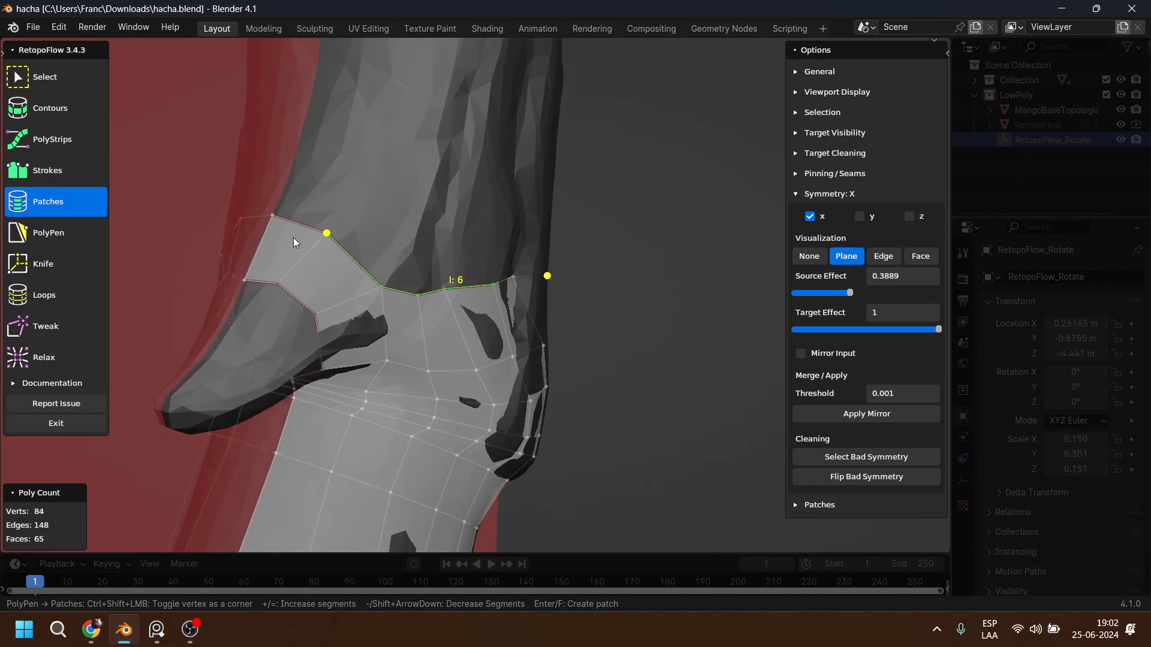
pyautogui.moveTo(470, 259); pyautogui.dragTo(616, 363, button='middle')
pyautogui.moveTo(616, 363); pyautogui.dragTo(673, 371)
pyautogui.moveTo(498, 265); pyautogui.dragTo(625, 300, button='middle')
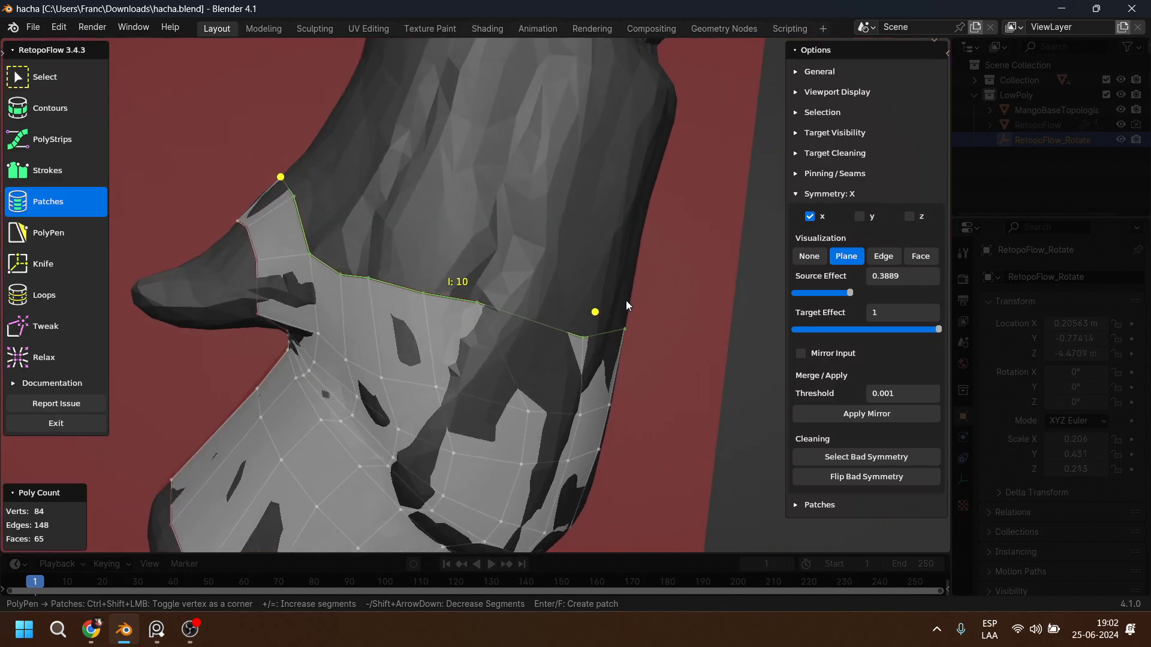
# Cut a slanted contour loop across the handle above the spur with Contours, extending from the selected border.
pyautogui.click(62, 108)
pyautogui.moveTo(515, 228); pyautogui.dragTo(341, 181, button='middle')
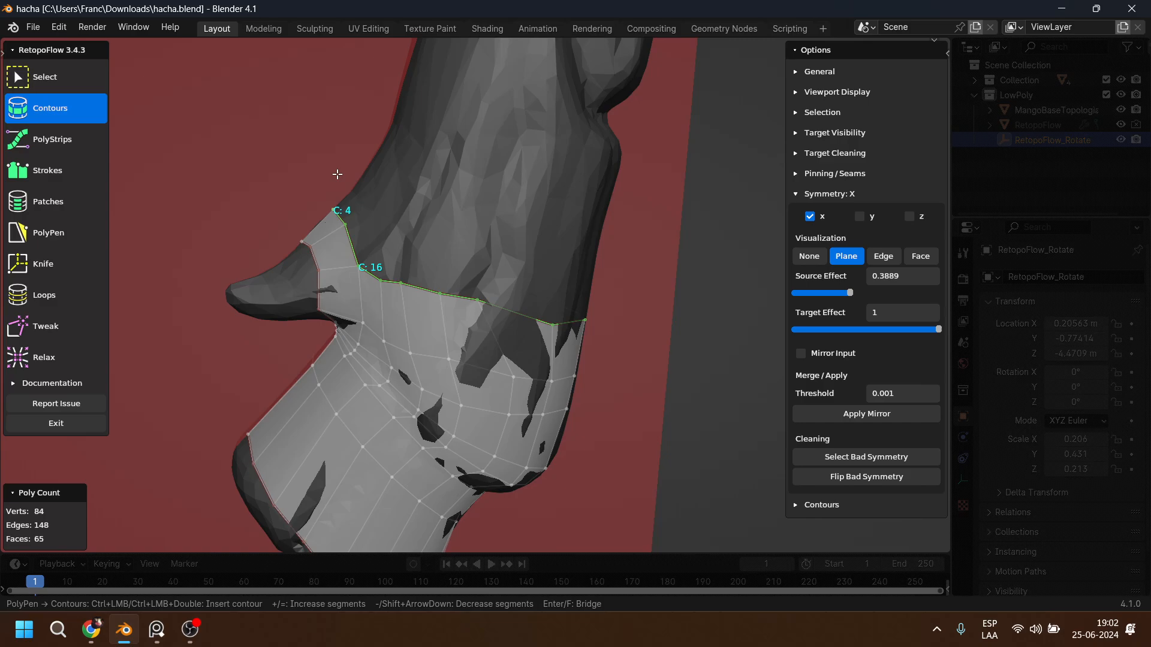
pyautogui.moveTo(336, 174); pyautogui.dragTo(652, 294)
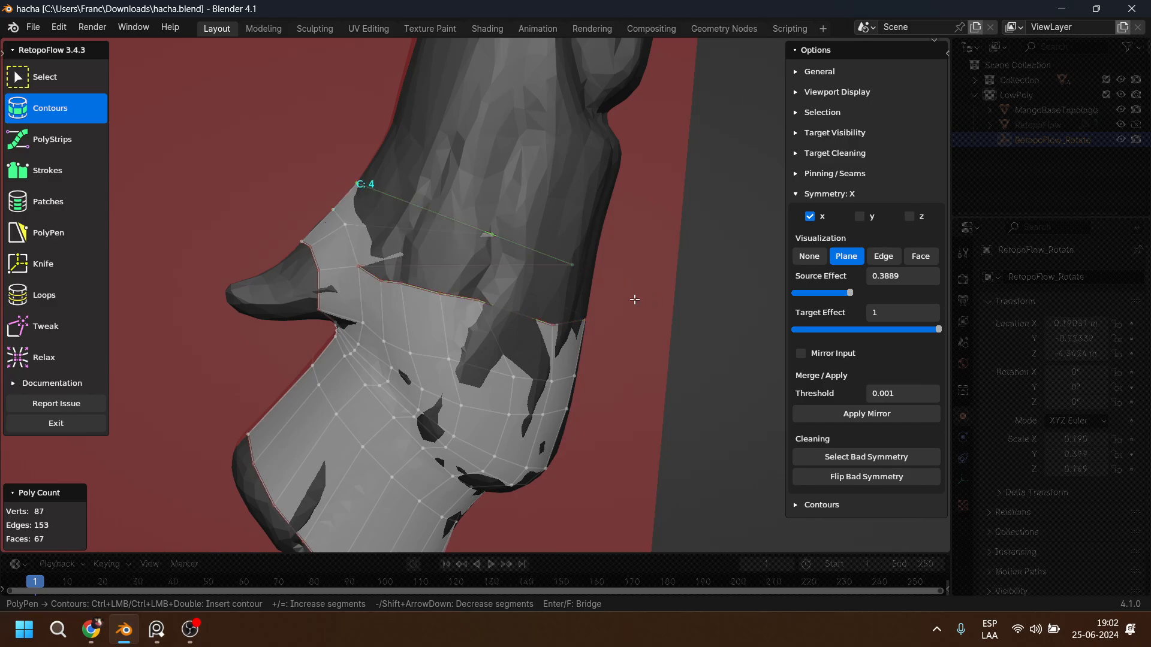
# Undo the slanted contour loop and reselect the open upper border from the spur strip around the handle.
pyautogui.hotkey('ctrl', 'z')
pyautogui.moveTo(471, 251); pyautogui.dragTo(390, 274, button='middle')
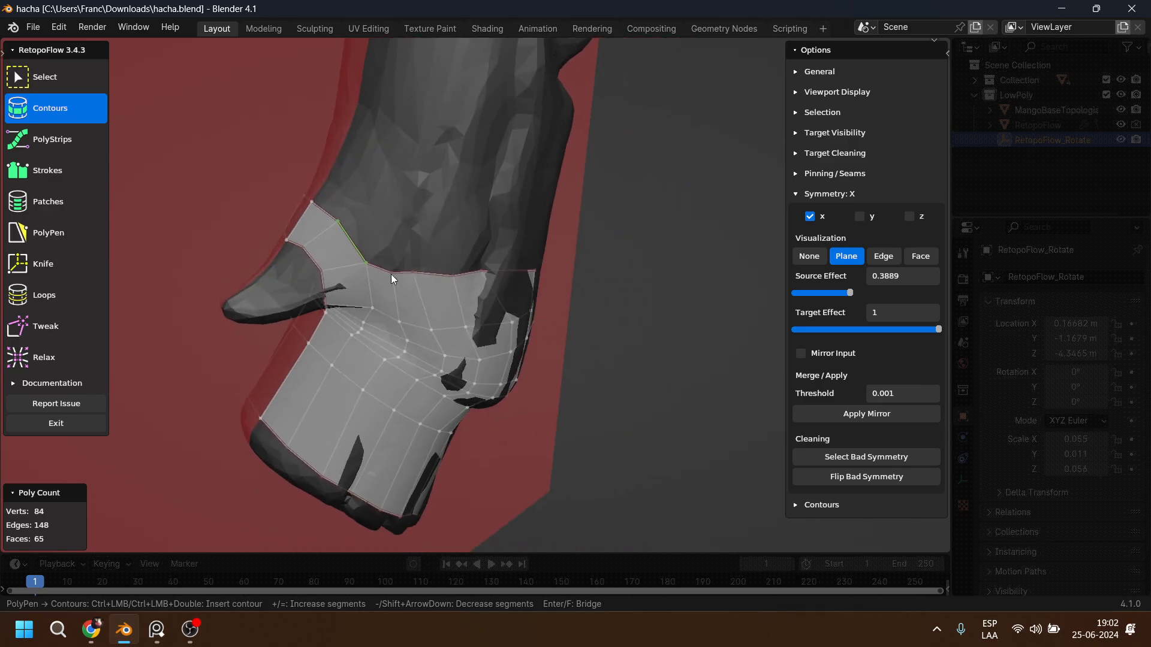
pyautogui.click(319, 208)
pyautogui.moveTo(555, 267); pyautogui.dragTo(411, 229, button='middle')
pyautogui.keyDown('shift'); pyautogui.moveTo(481, 312); pyautogui.dragTo(578, 318); pyautogui.keyUp('shift')
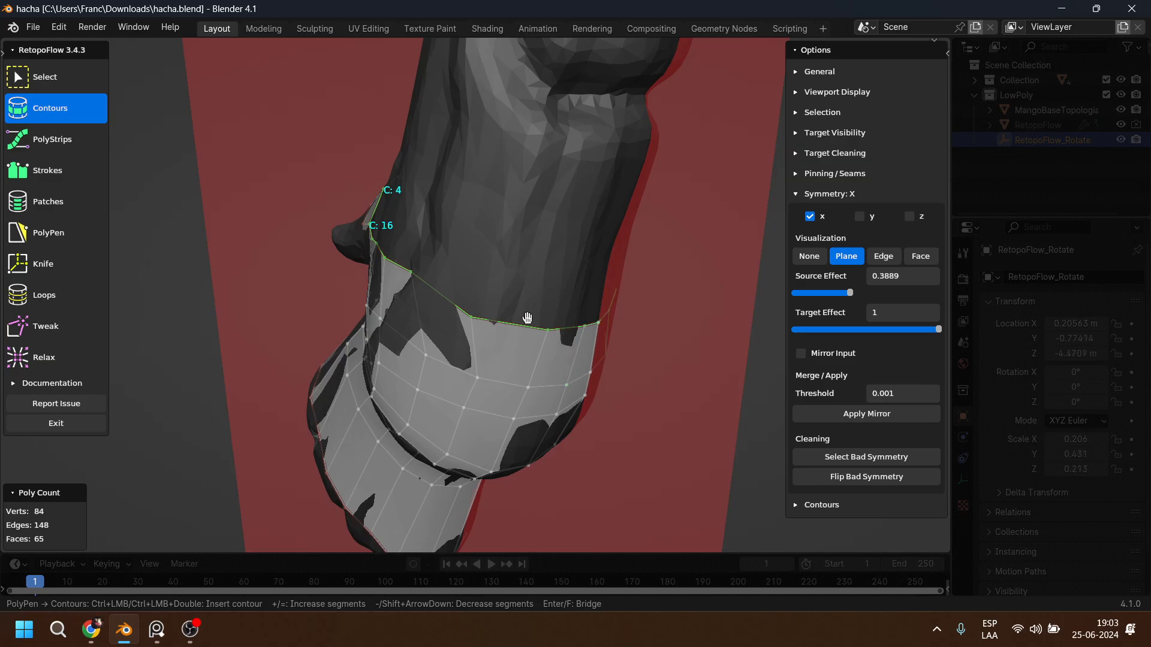
pyautogui.moveTo(527, 317); pyautogui.dragTo(418, 252, button='middle')
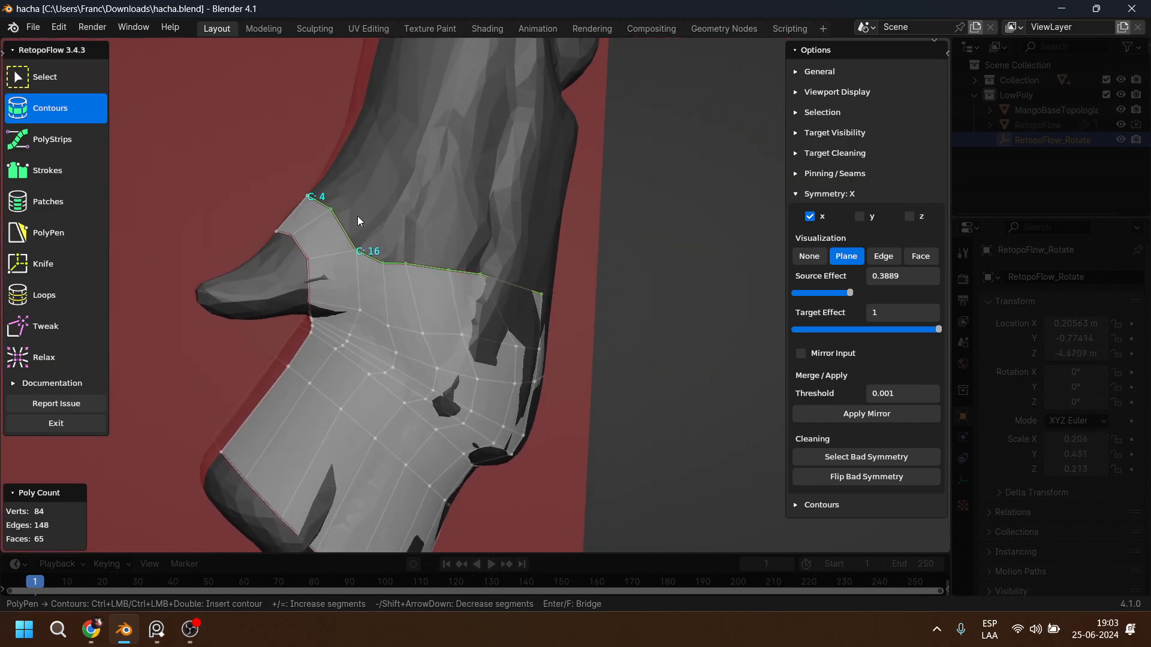
# Add a PolyPen quad in the corner between the top of the spur strip and the open upper border.
pyautogui.click(62, 235)
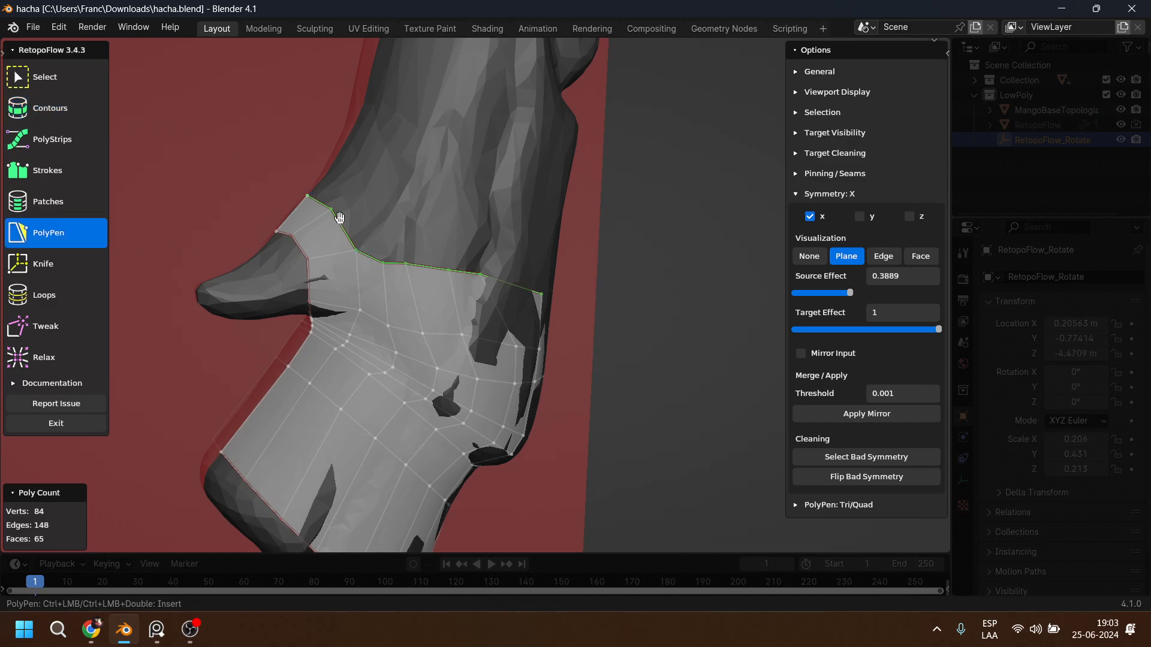
pyautogui.keyDown('ctrl'); pyautogui.click(382, 216); pyautogui.keyUp('ctrl')
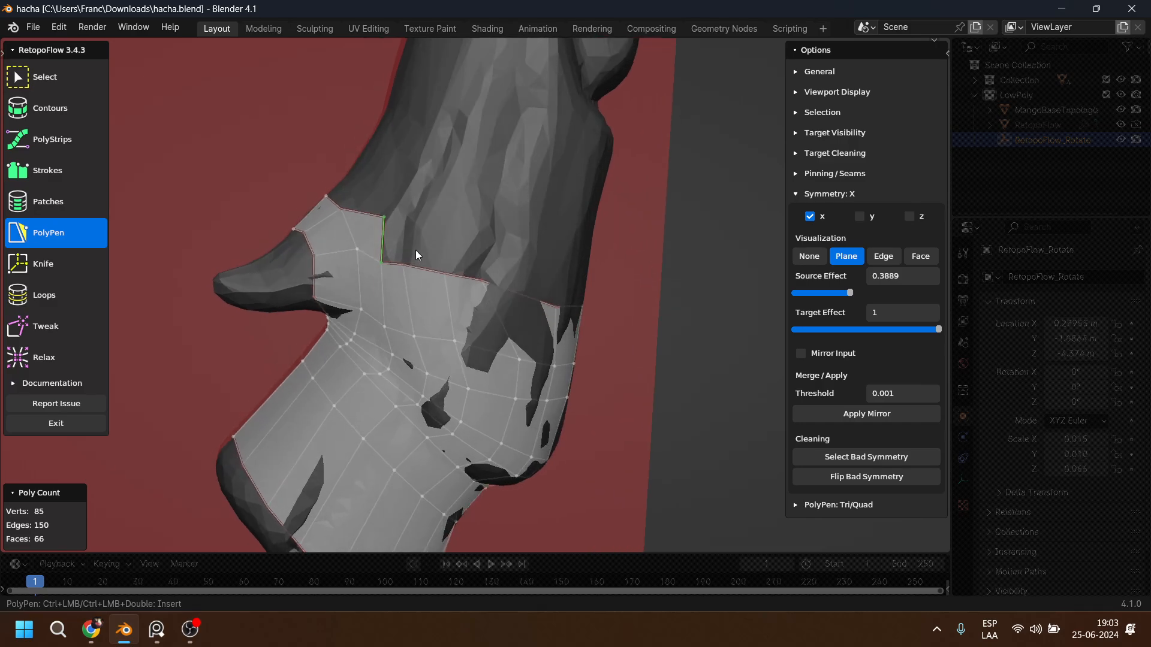
pyautogui.moveTo(380, 263)
pyautogui.mouseDown(button='middle')
pyautogui.moveTo(416, 250)
pyautogui.moveTo(417, 265)
pyautogui.moveTo(395, 257)
pyautogui.mouseUp(button='middle')
# Use Patches to fill a one-quad-high, seven-quad row along the upper border, from the new corner quad to the symmetry plane at the back.
pyautogui.click(56, 170)
pyautogui.click(29, 204)
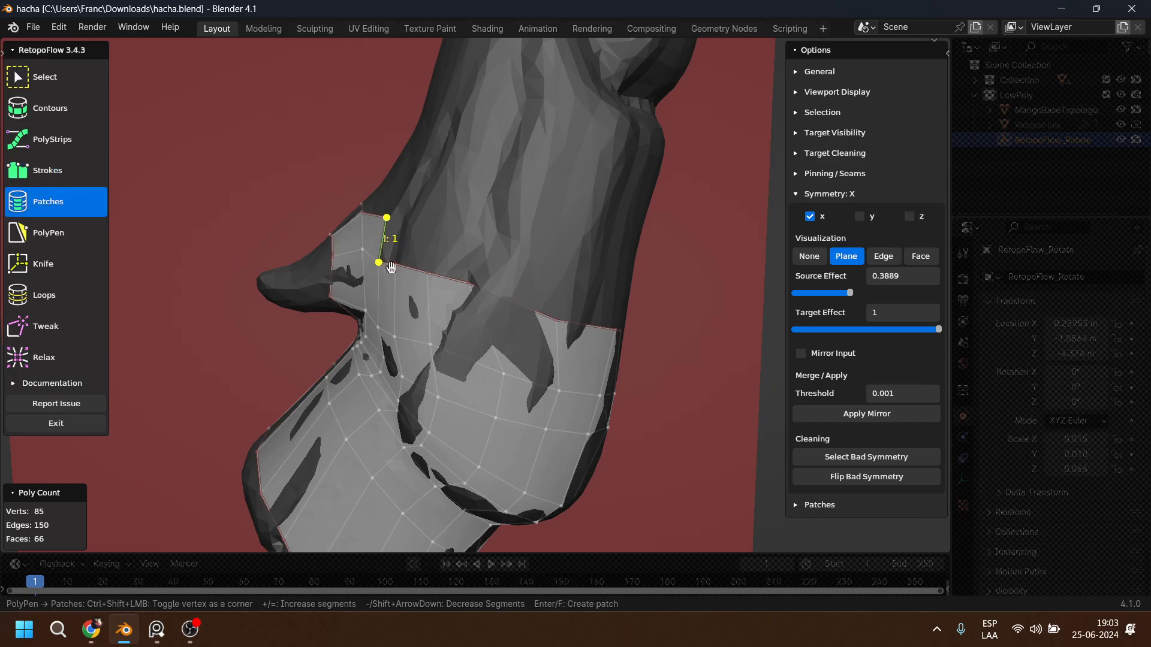
pyautogui.keyDown('shift'); pyautogui.moveTo(392, 266); pyautogui.dragTo(469, 280); pyautogui.keyUp('shift')
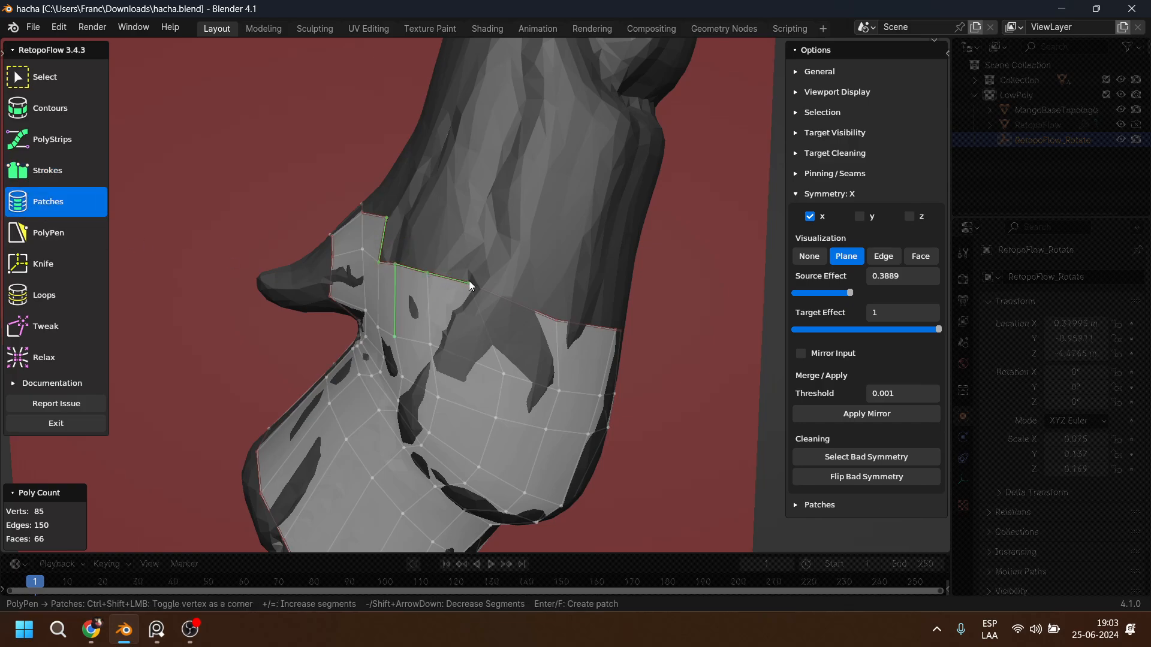
pyautogui.keyDown('shift'); pyautogui.click(383, 266); pyautogui.keyUp('shift')
pyautogui.moveTo(390, 268); pyautogui.dragTo(507, 305, button='middle')
pyautogui.keyDown('shift'); pyautogui.moveTo(471, 289); pyautogui.dragTo(602, 322); pyautogui.keyUp('shift')
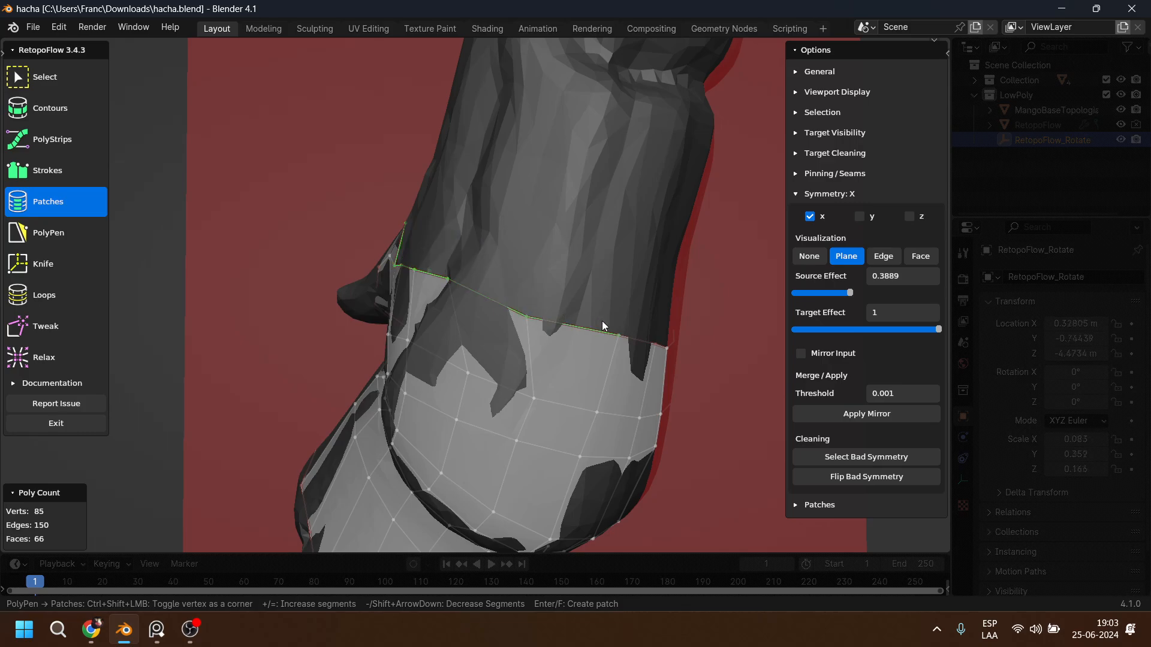
pyautogui.keyDown('shift'); pyautogui.click(654, 341); pyautogui.keyUp('shift')
pyautogui.moveTo(554, 322); pyautogui.dragTo(505, 326, button='middle')
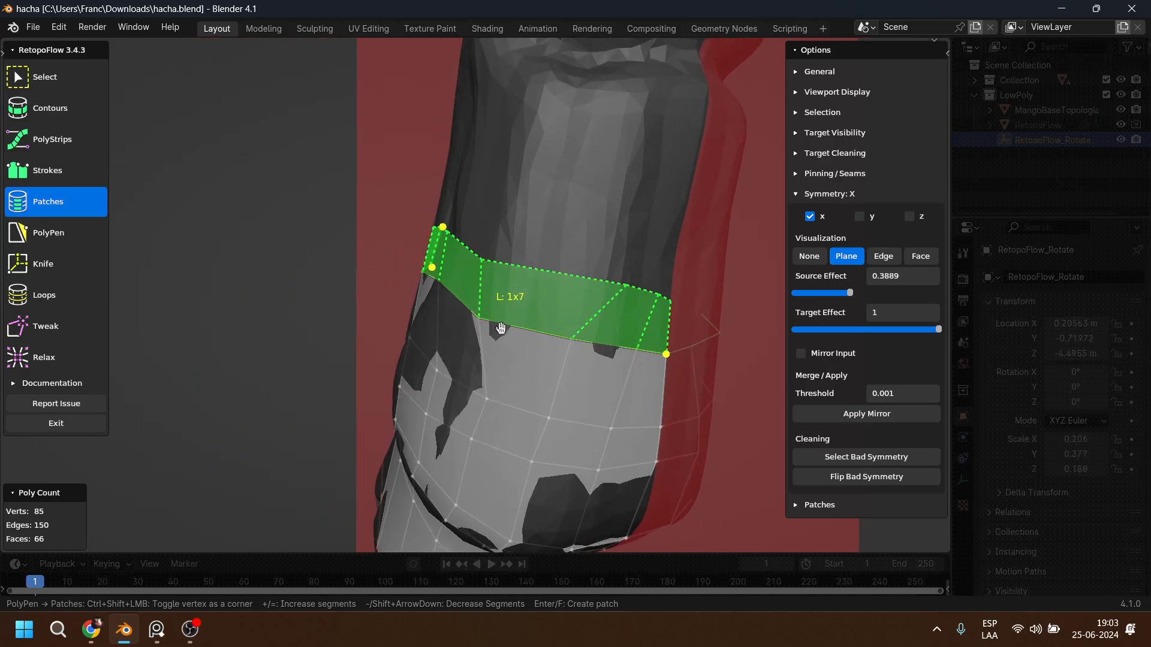
pyautogui.press('f')
# Reposition border edges of the new row near the back of the handle with Patches.
pyautogui.moveTo(595, 343); pyautogui.dragTo(592, 327, button='middle')
pyautogui.click(605, 319)
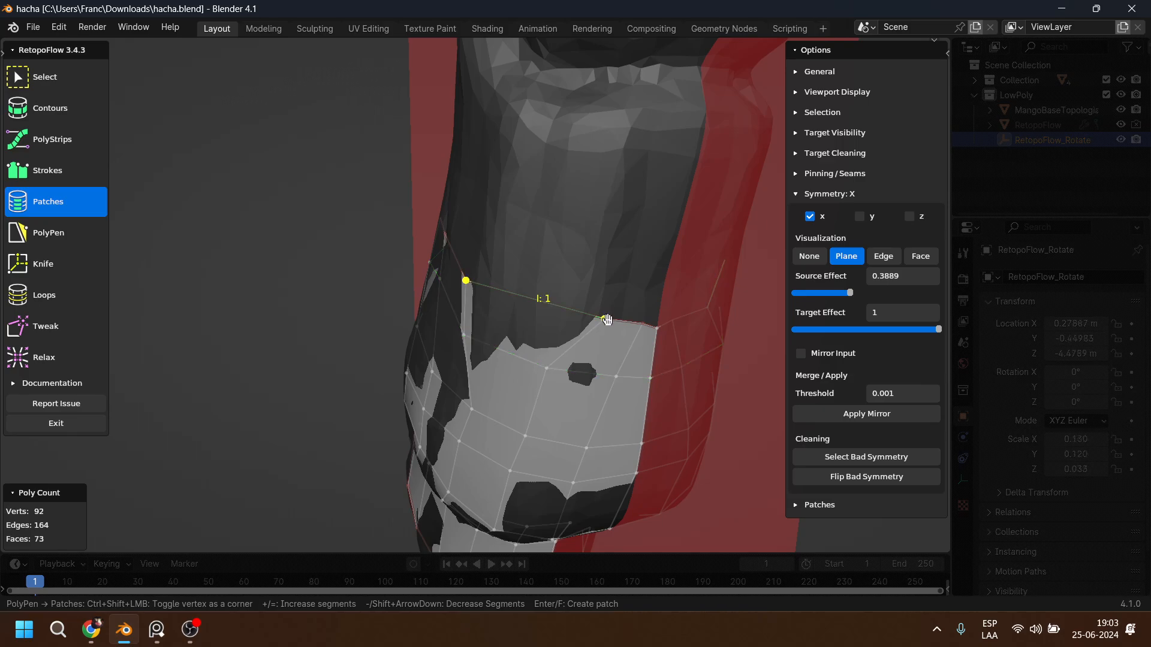
pyautogui.moveTo(606, 319); pyautogui.dragTo(580, 314)
pyautogui.click(581, 314)
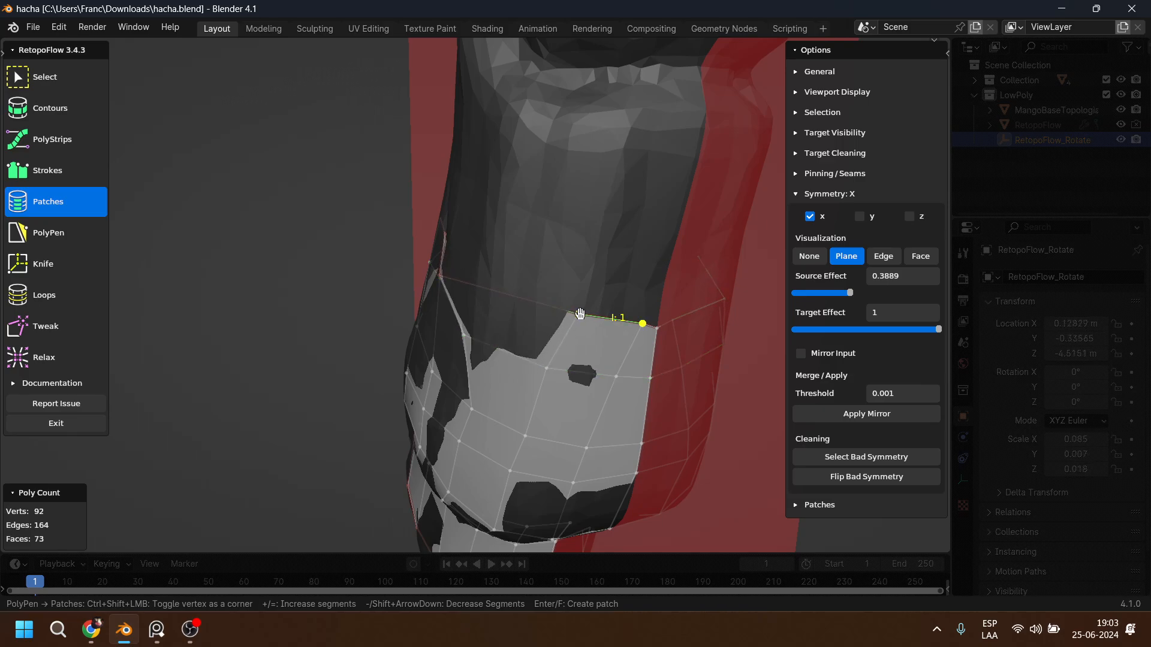
pyautogui.moveTo(527, 314); pyautogui.dragTo(424, 322, button='middle')
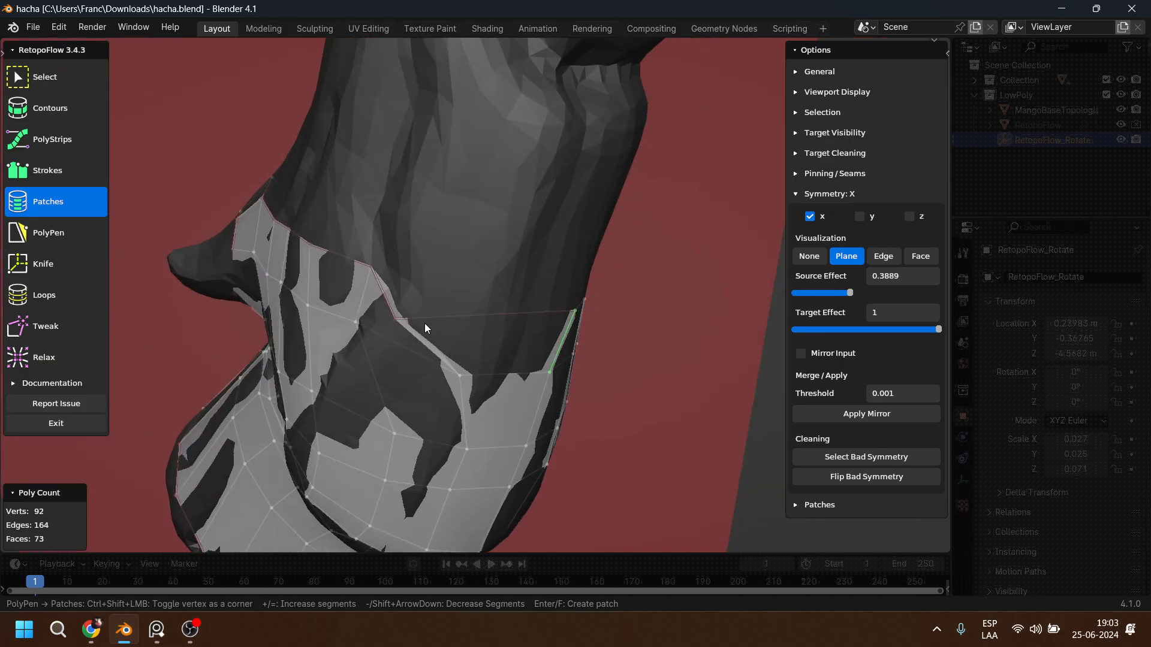
# Adjust the new row's upper border vertices with PolyPen, at the spur side and at the back, into an even line.
pyautogui.click(60, 233)
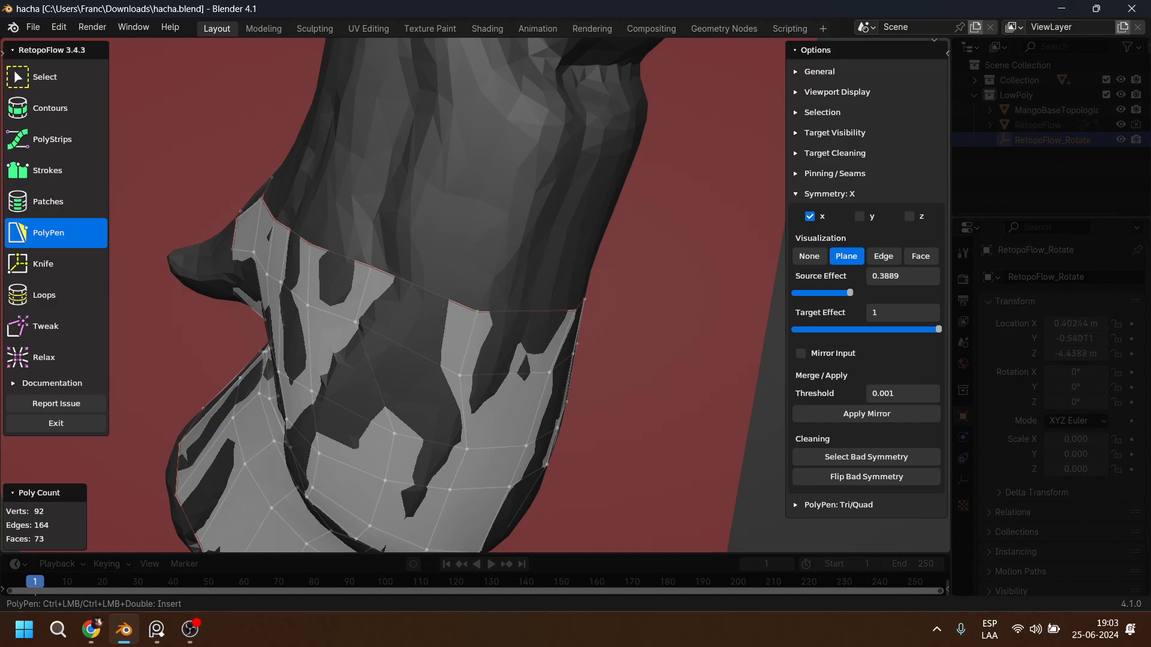
pyautogui.moveTo(398, 308); pyautogui.dragTo(508, 312, button='middle')
pyautogui.keyDown('shift'); pyautogui.moveTo(181, 289); pyautogui.dragTo(261, 260, button='middle'); pyautogui.keyUp('shift')
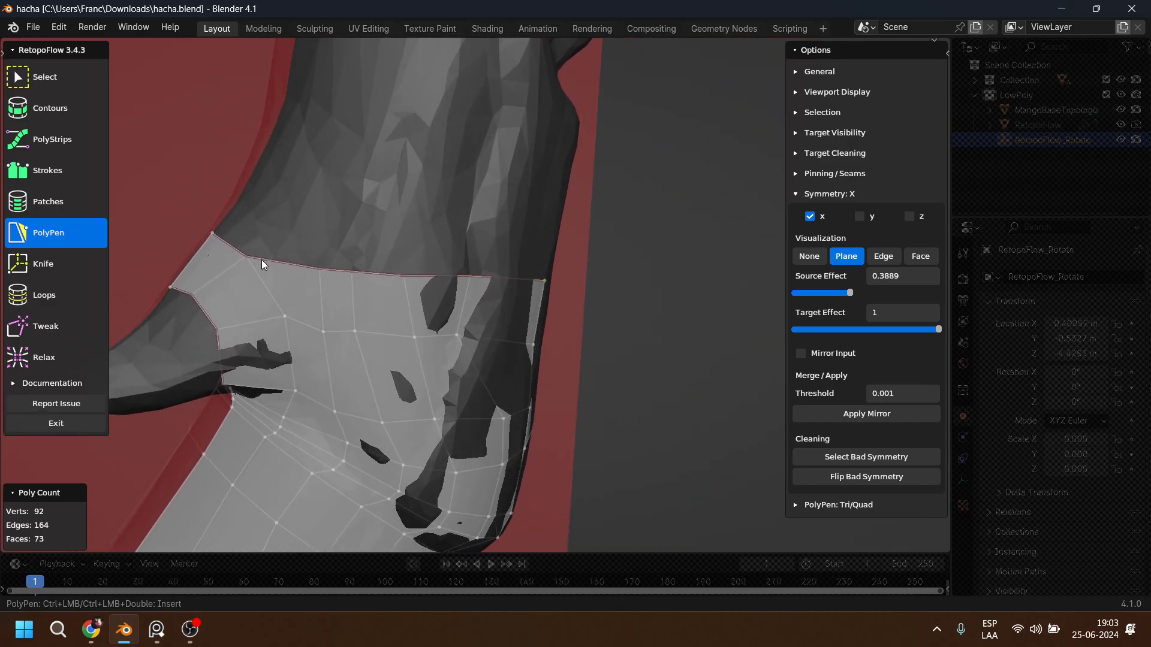
pyautogui.moveTo(254, 251); pyautogui.dragTo(260, 249)
pyautogui.moveTo(259, 249); pyautogui.dragTo(343, 293, button='middle')
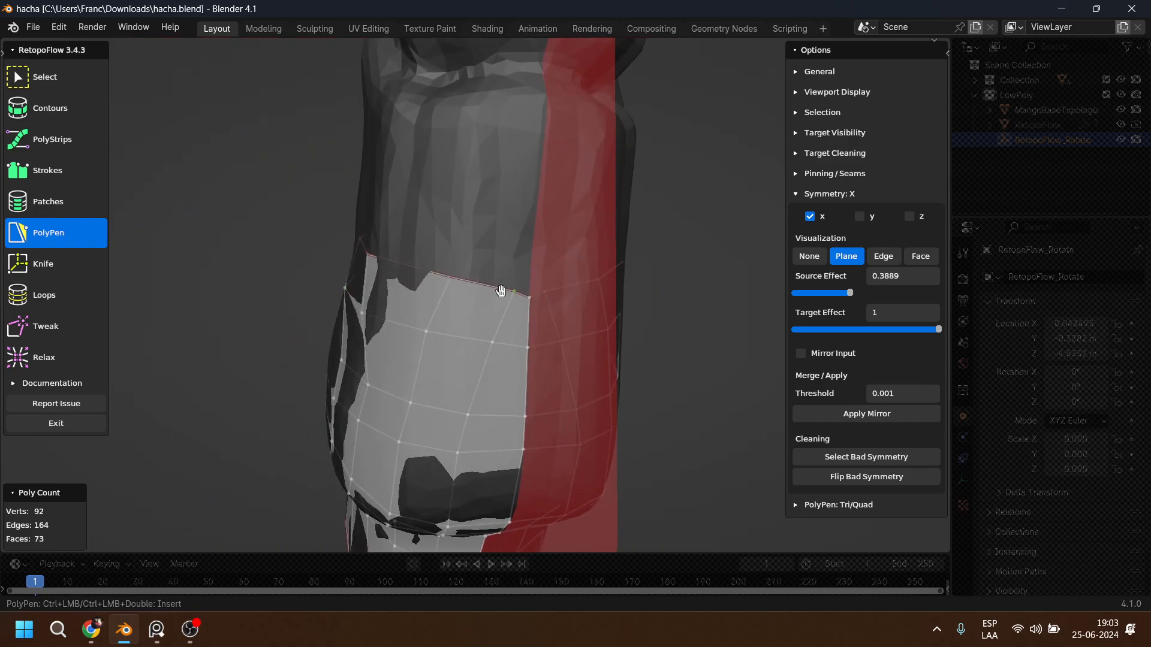
pyautogui.keyDown('ctrl'); pyautogui.click(486, 286); pyautogui.keyUp('ctrl')
pyautogui.click(449, 277)
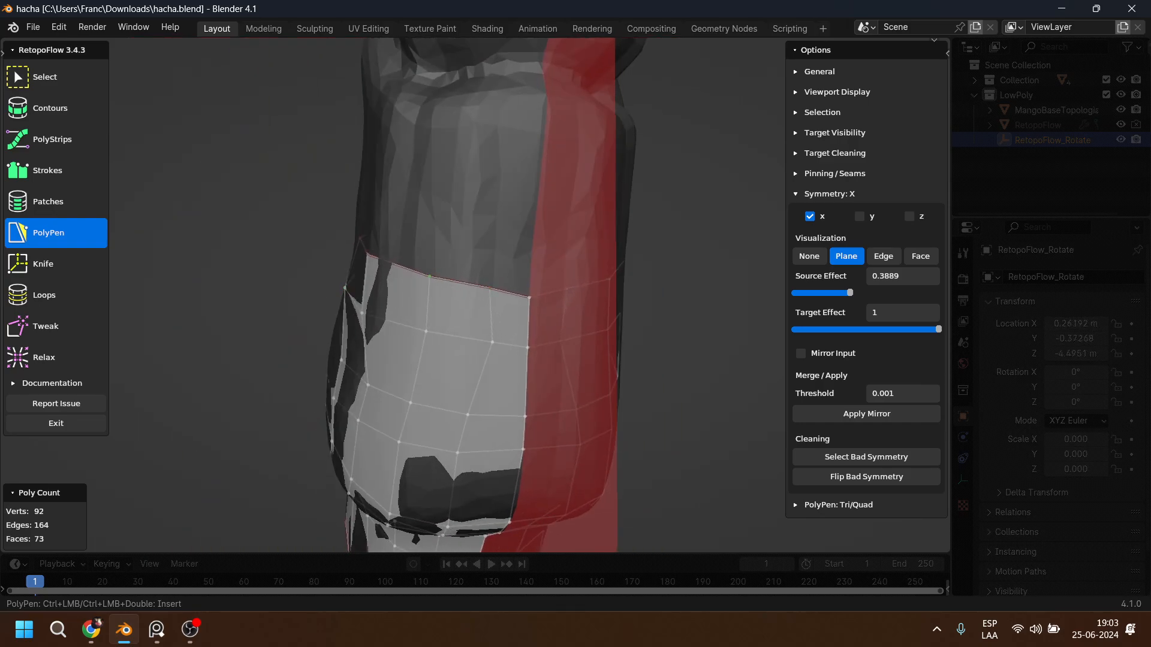
# Select the even upper border and extend it with one slanted contour loop across the handle above the spur.
pyautogui.moveTo(450, 278); pyautogui.dragTo(166, 232, button='middle')
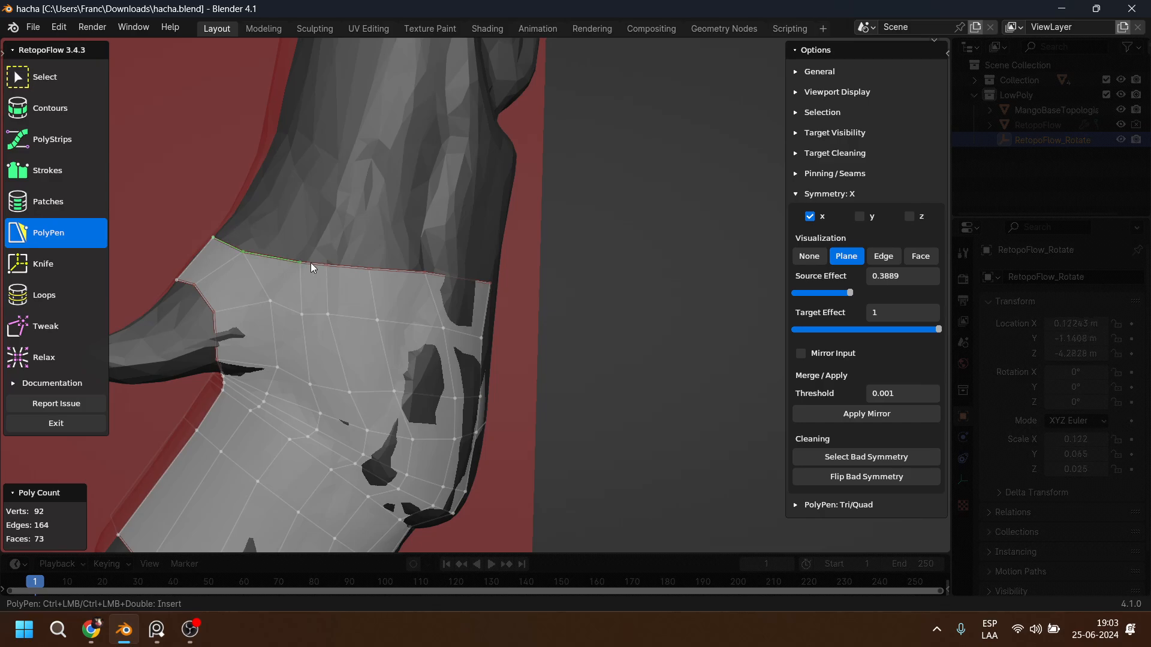
pyautogui.moveTo(520, 286)
pyautogui.mouseDown(button='middle')
pyautogui.moveTo(387, 279)
pyautogui.moveTo(269, 252)
pyautogui.moveTo(411, 277)
pyautogui.moveTo(234, 196)
pyautogui.mouseUp(button='middle')
pyautogui.click(72, 113)
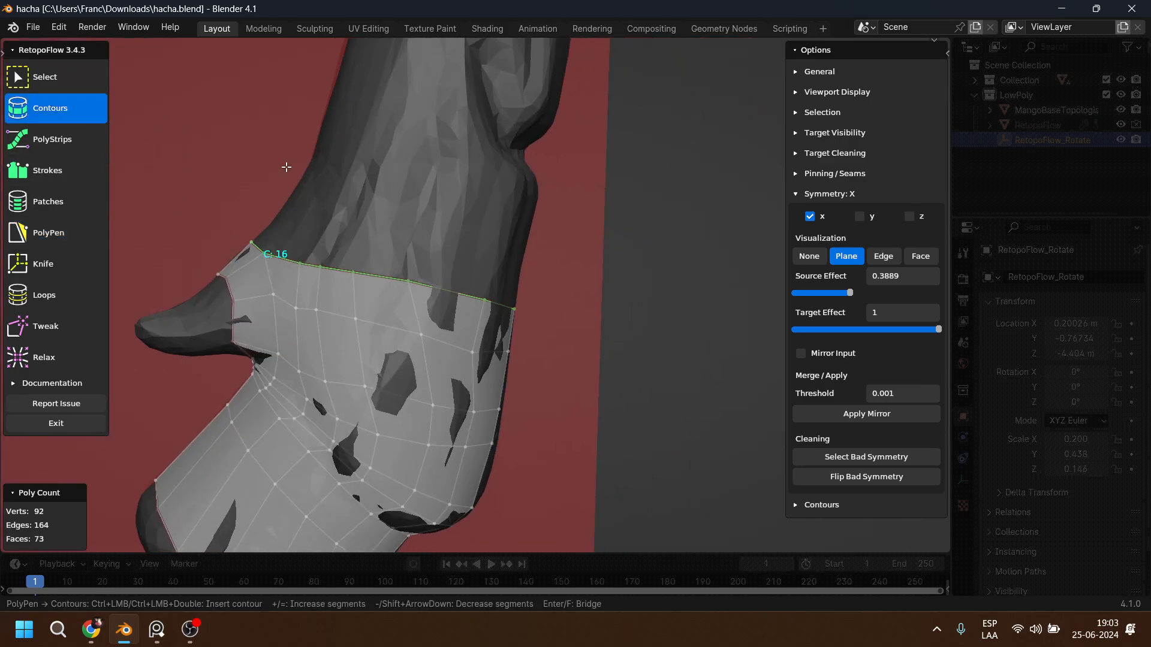
pyautogui.moveTo(286, 167)
pyautogui.mouseDown()
pyautogui.moveTo(527, 252)
pyautogui.moveTo(585, 257)
pyautogui.mouseUp()
pyautogui.moveTo(585, 257)
pyautogui.mouseDown(button='middle')
pyautogui.moveTo(497, 250)
pyautogui.moveTo(458, 282)
pyautogui.mouseUp(button='middle')
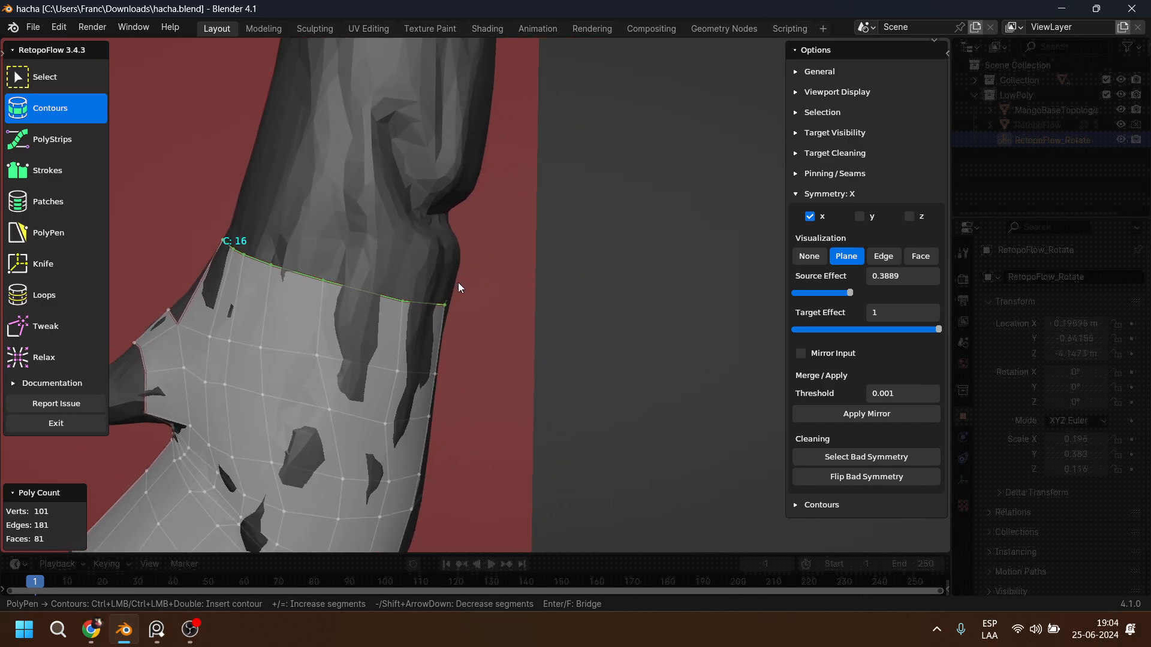
# Extend the mesh with four more slanted contour loops, up past the notch at the back of the handle.
pyautogui.keyDown('shift'); pyautogui.moveTo(326, 303); pyautogui.dragTo(484, 351, button='middle'); pyautogui.keyUp('shift')
pyautogui.moveTo(290, 214)
pyautogui.mouseDown()
pyautogui.moveTo(563, 288)
pyautogui.moveTo(544, 272)
pyautogui.mouseUp()
pyautogui.moveTo(305, 184); pyautogui.dragTo(563, 270)
pyautogui.moveTo(321, 148); pyautogui.dragTo(582, 230)
pyautogui.moveTo(547, 172); pyautogui.dragTo(403, 237, button='middle')
pyautogui.moveTo(358, 234); pyautogui.dragTo(619, 301)
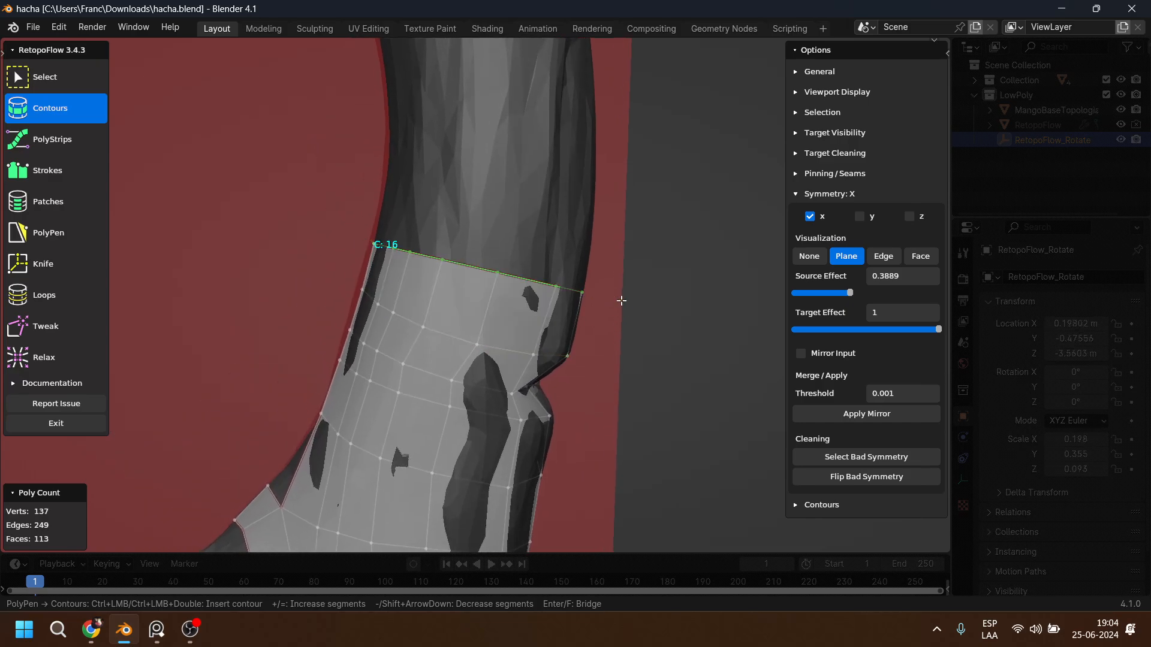
# Add four contour loops around the handle's bend, gradually turning them to follow its curve.
pyautogui.moveTo(619, 300)
pyautogui.mouseDown(button='middle')
pyautogui.moveTo(532, 306)
pyautogui.moveTo(582, 305)
pyautogui.moveTo(585, 290)
pyautogui.moveTo(604, 320)
pyautogui.moveTo(609, 383)
pyautogui.moveTo(488, 336)
pyautogui.mouseUp(button='middle')
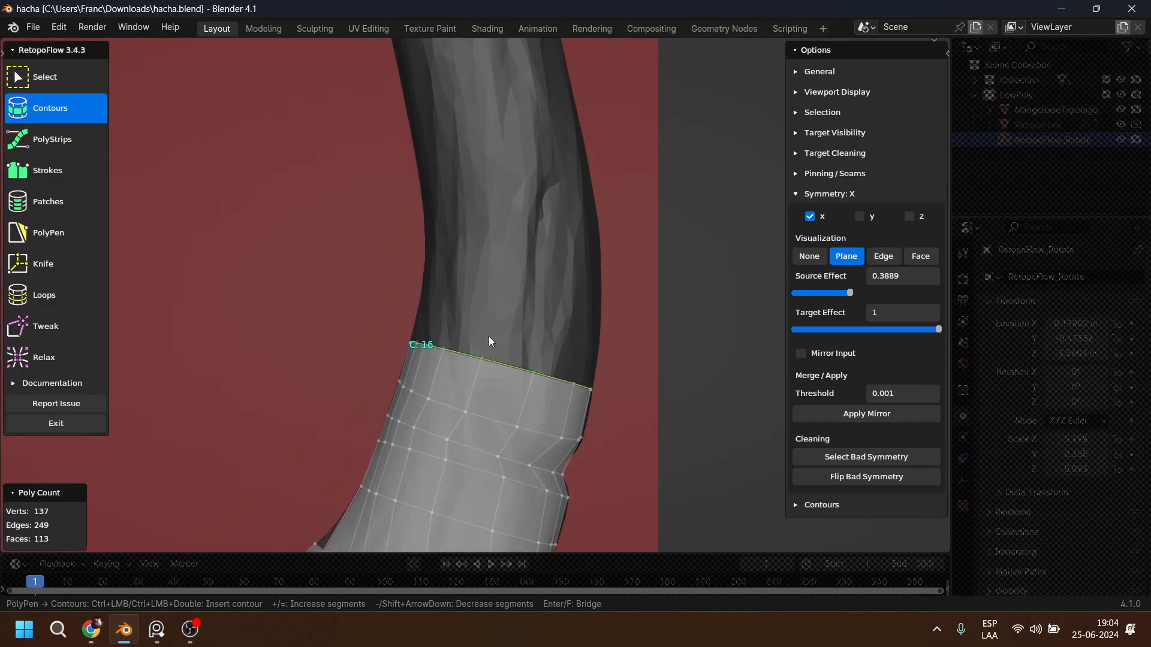
pyautogui.moveTo(406, 296); pyautogui.dragTo(635, 309)
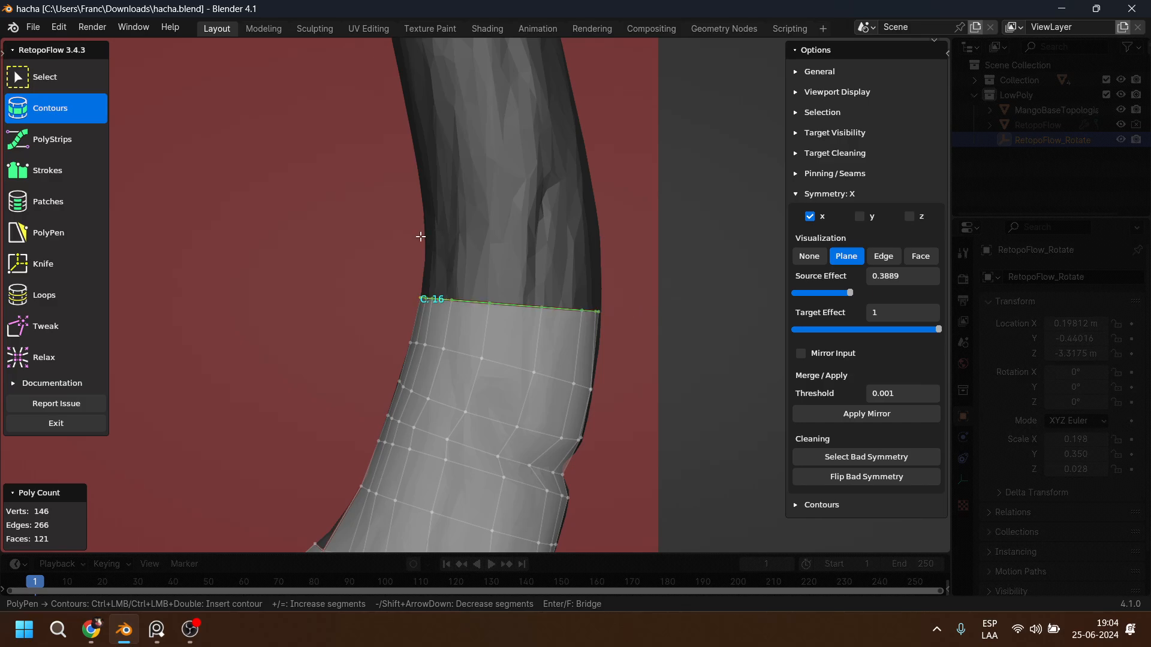
pyautogui.keyDown('ctrl'); pyautogui.moveTo(401, 249); pyautogui.dragTo(666, 242); pyautogui.keyUp('ctrl')
pyautogui.keyDown('ctrl'); pyautogui.moveTo(414, 206); pyautogui.dragTo(687, 199); pyautogui.keyUp('ctrl')
pyautogui.keyDown('ctrl'); pyautogui.moveTo(383, 149); pyautogui.dragTo(608, 124); pyautogui.keyUp('ctrl')
# Add four widely spaced contour loops up the straight part of the handle to just below the upper side branch.
pyautogui.keyDown('shift'); pyautogui.moveTo(608, 126); pyautogui.dragTo(631, 334, button='middle'); pyautogui.keyUp('shift')
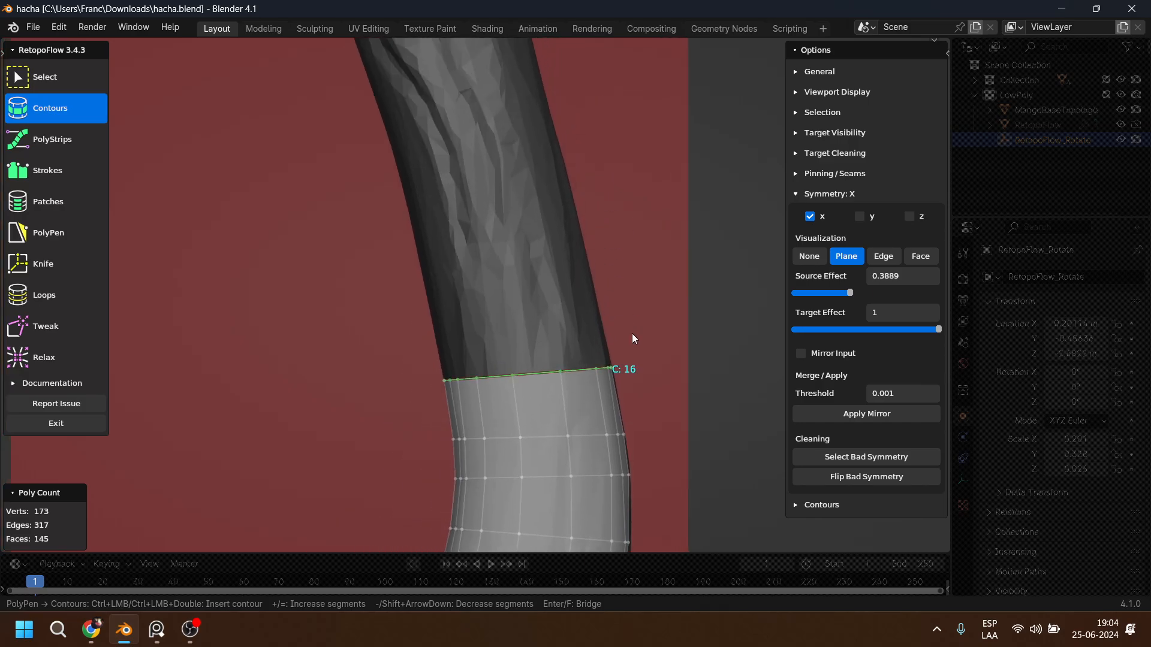
pyautogui.keyDown('ctrl'); pyautogui.moveTo(393, 333); pyautogui.dragTo(728, 247); pyautogui.keyUp('ctrl')
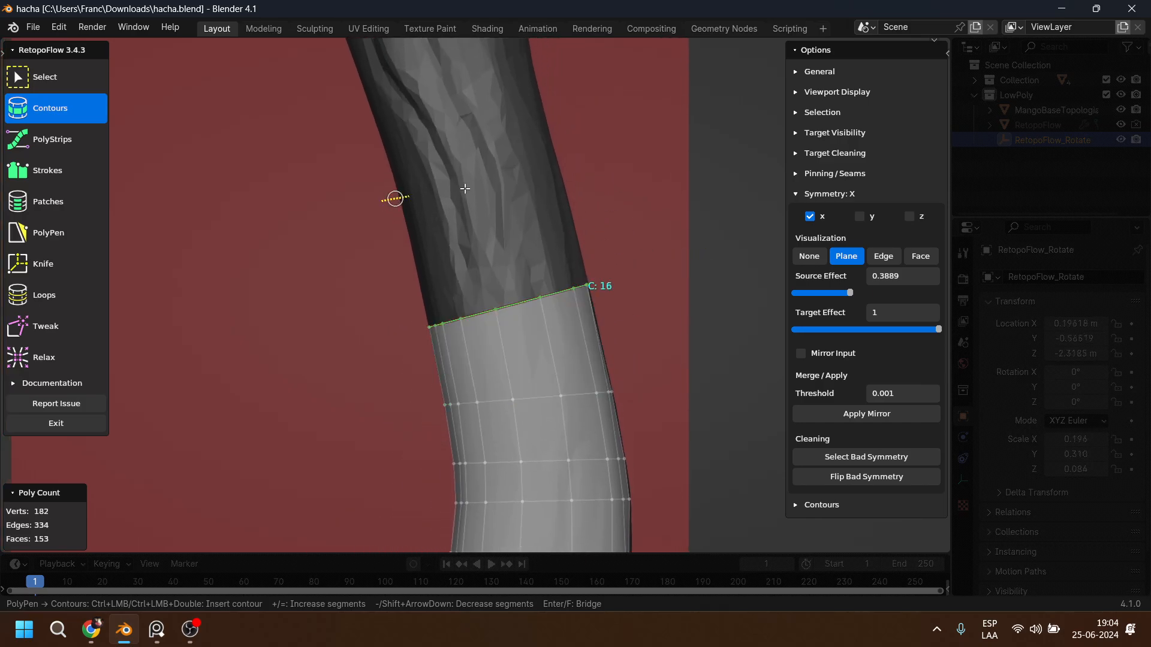
pyautogui.keyDown('ctrl'); pyautogui.moveTo(393, 196); pyautogui.dragTo(605, 126); pyautogui.keyUp('ctrl')
pyautogui.keyDown('shift'); pyautogui.moveTo(605, 126); pyautogui.dragTo(644, 371, button='middle'); pyautogui.keyUp('shift')
pyautogui.keyDown('ctrl'); pyautogui.moveTo(382, 341); pyautogui.dragTo(630, 260); pyautogui.keyUp('ctrl')
pyautogui.keyDown('ctrl'); pyautogui.moveTo(347, 269); pyautogui.dragTo(645, 207); pyautogui.keyUp('ctrl')
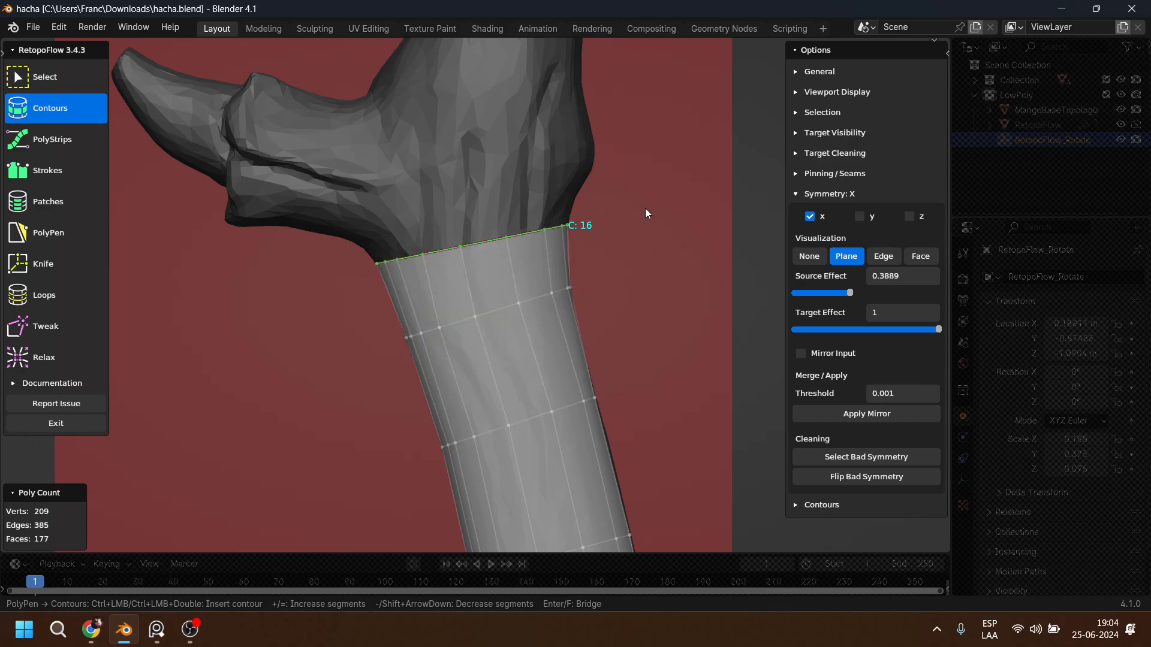
pyautogui.moveTo(645, 207)
pyautogui.keyDown('shift'); pyautogui.mouseDown(button='middle')
pyautogui.moveTo(622, 261)
pyautogui.moveTo(622, 303)
pyautogui.mouseUp(button='middle'); pyautogui.keyUp('shift')
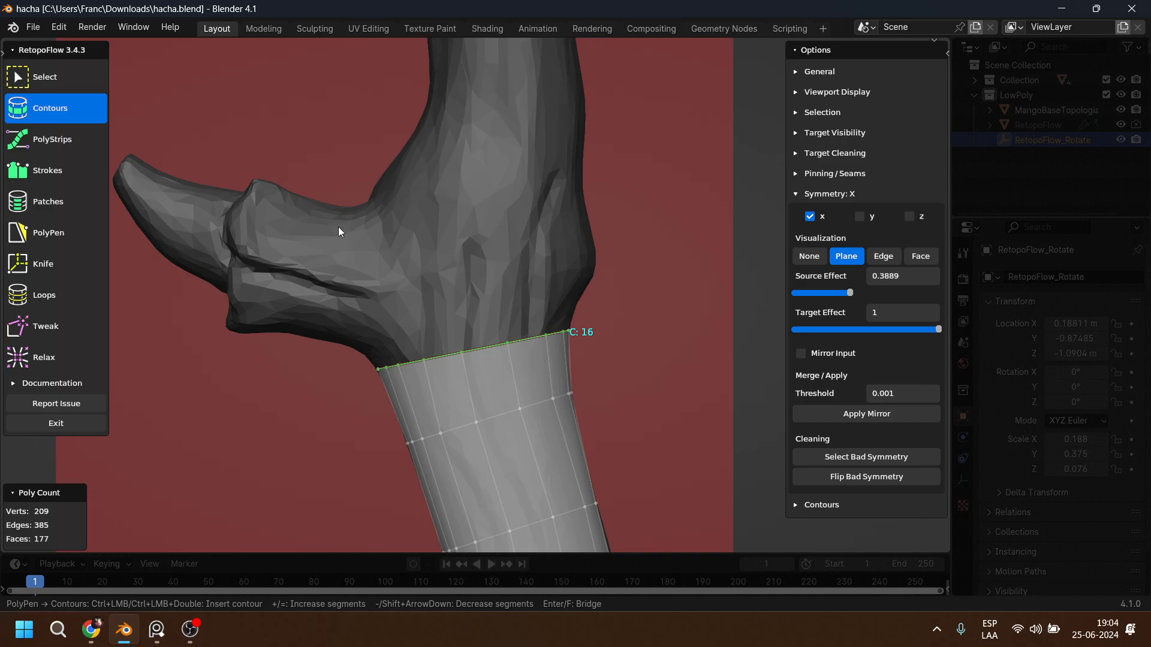
# Insert an edge loop in the tall row above the lower spur and shift the front gap's side vertices away from the symmetry plane.
pyautogui.scroll(-5, 430, 274)
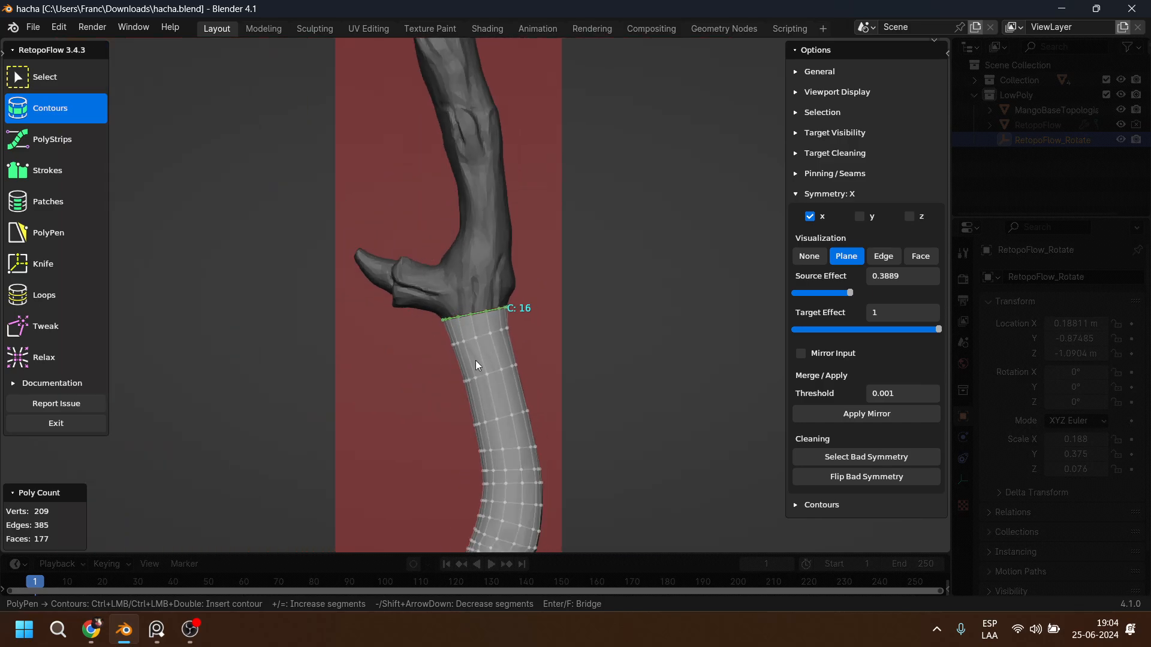
pyautogui.keyDown('shift'); pyautogui.moveTo(485, 382); pyautogui.dragTo(528, 147, button='middle'); pyautogui.keyUp('shift')
pyautogui.keyDown('shift'); pyautogui.moveTo(514, 369); pyautogui.dragTo(468, 240, button='middle'); pyautogui.keyUp('shift')
pyautogui.scroll(7, 500, 314)
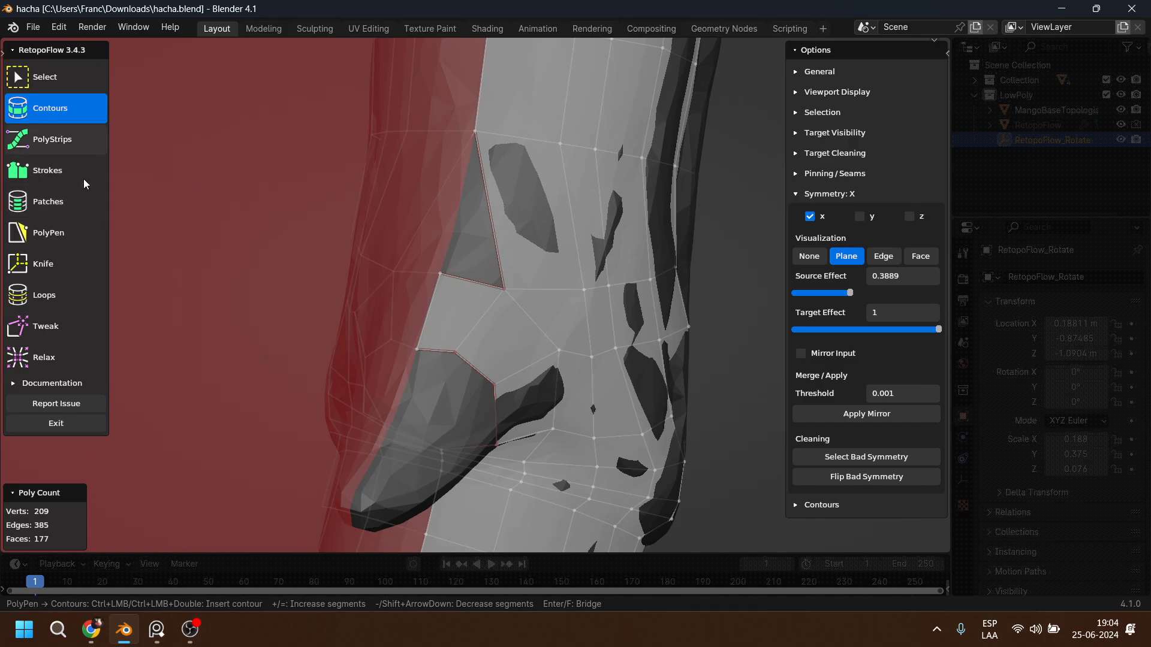
pyautogui.click(76, 300)
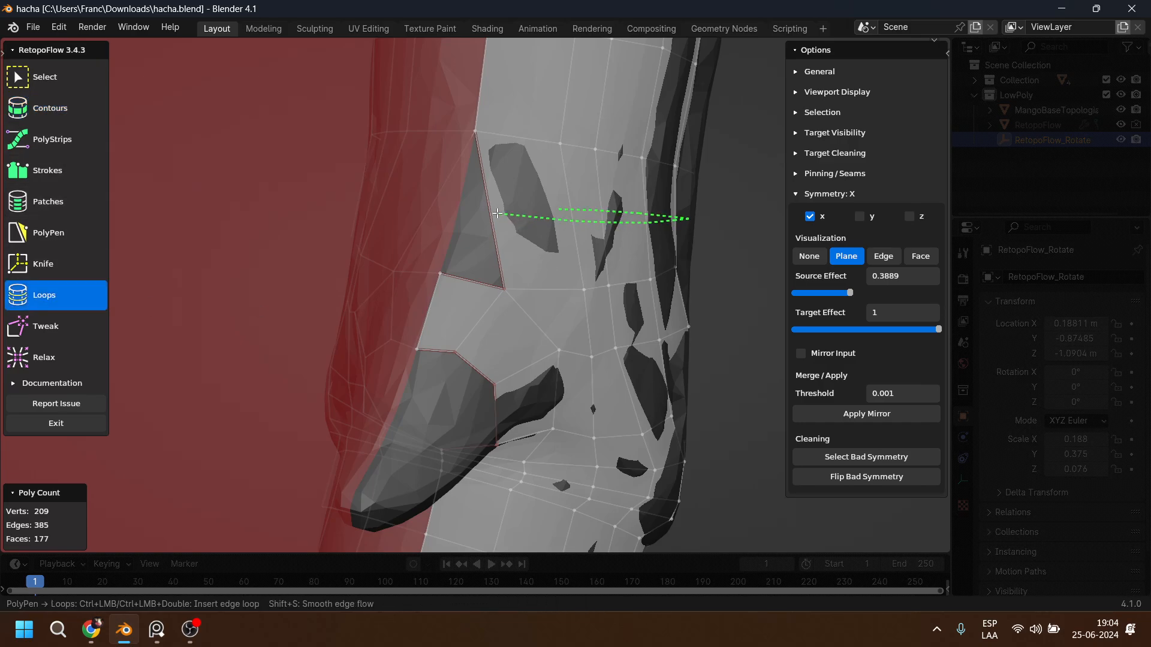
pyautogui.keyDown('ctrl'); pyautogui.click(497, 214); pyautogui.keyUp('ctrl')
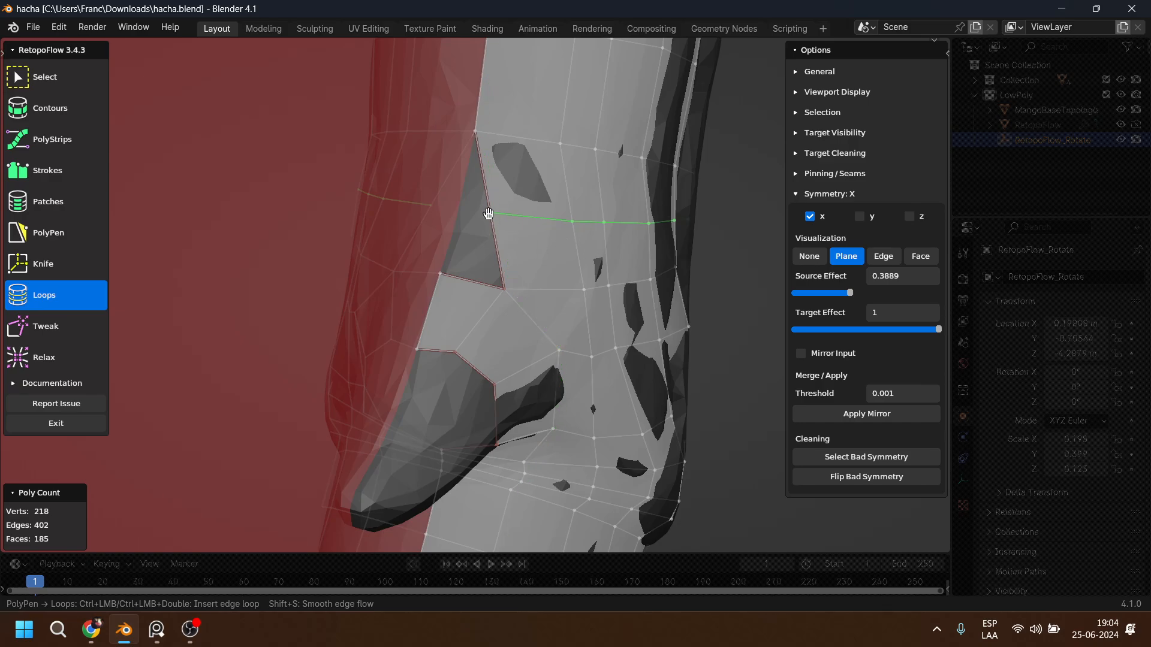
pyautogui.moveTo(488, 214); pyautogui.dragTo(505, 208)
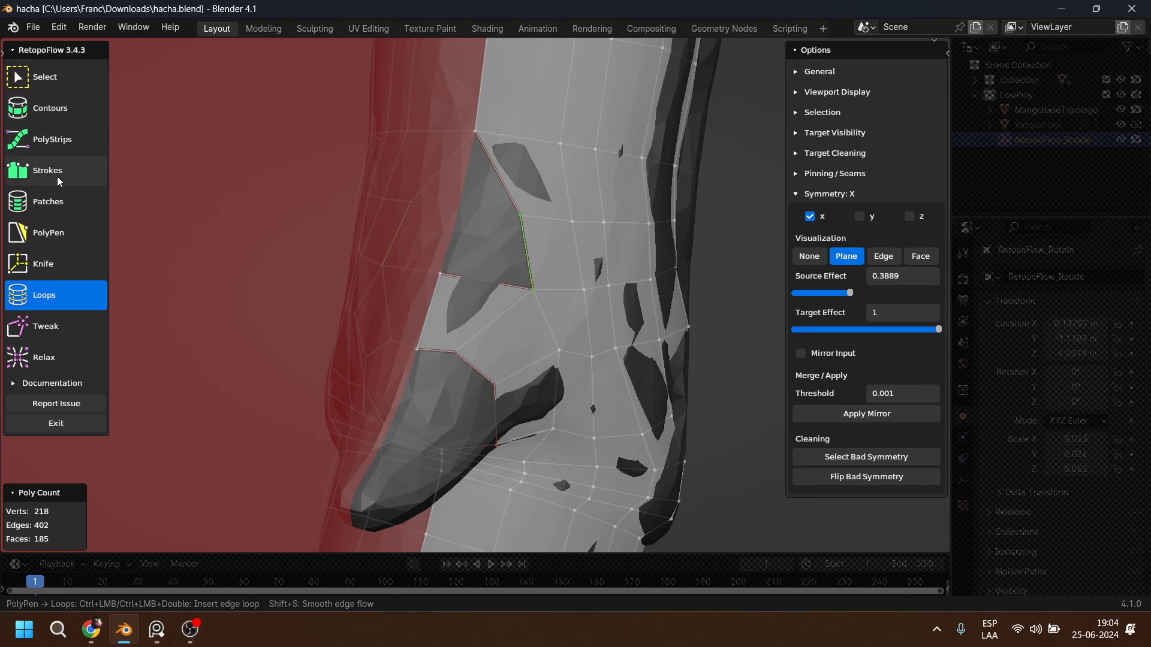
# Fill the front gap above the lower spur with a PolyPen face and split it with a Knife cut from its side vertex.
pyautogui.click(55, 233)
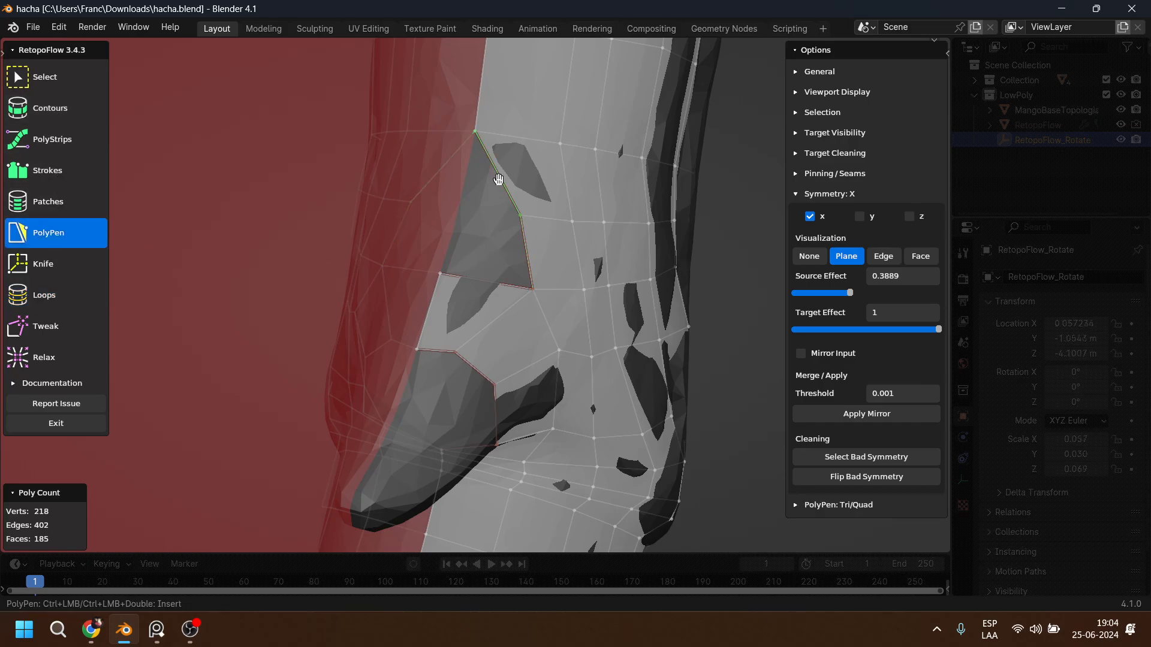
pyautogui.keyDown('ctrl'); pyautogui.click(498, 179); pyautogui.keyUp('ctrl')
pyautogui.moveTo(498, 179); pyautogui.dragTo(521, 250, button='middle')
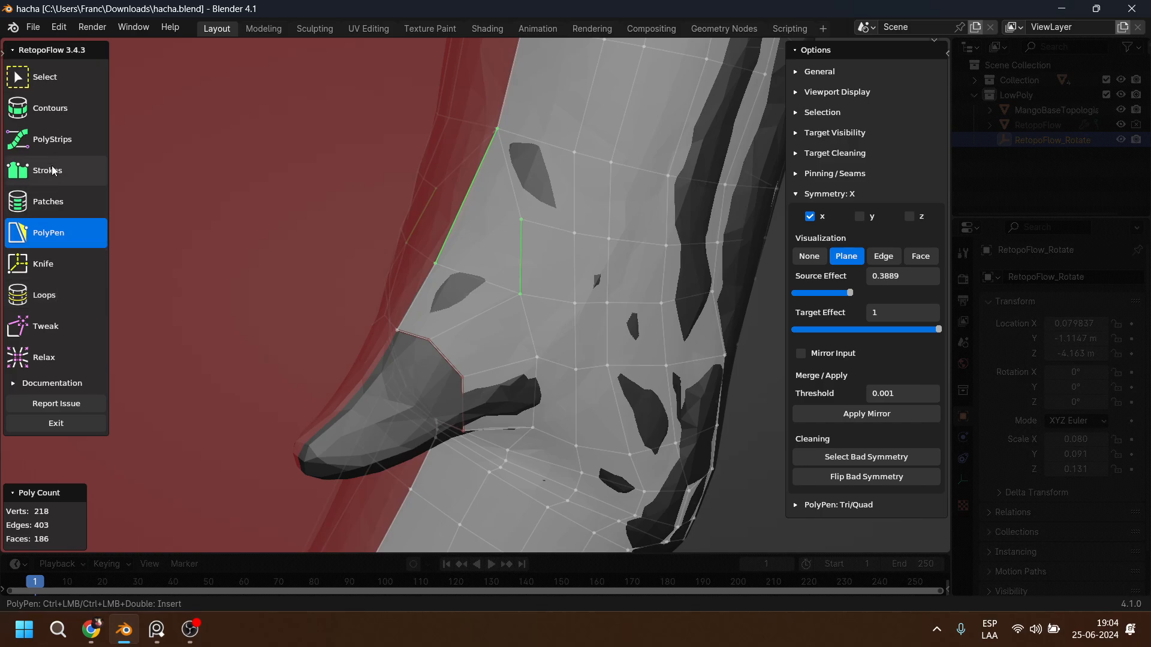
pyautogui.click(56, 271)
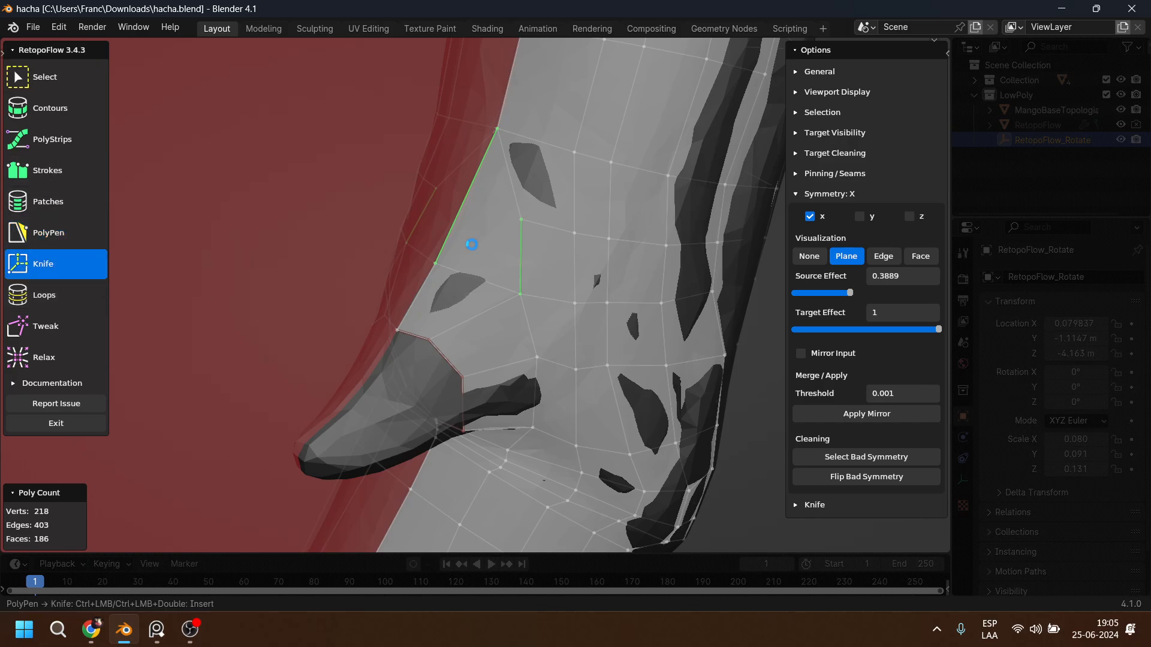
pyautogui.click(521, 220)
pyautogui.moveTo(591, 200); pyautogui.dragTo(631, 181, button='middle')
pyautogui.keyDown('shift'); pyautogui.moveTo(593, 93); pyautogui.dragTo(575, 252, button='middle'); pyautogui.keyUp('shift')
pyautogui.scroll(4, 579, 291)
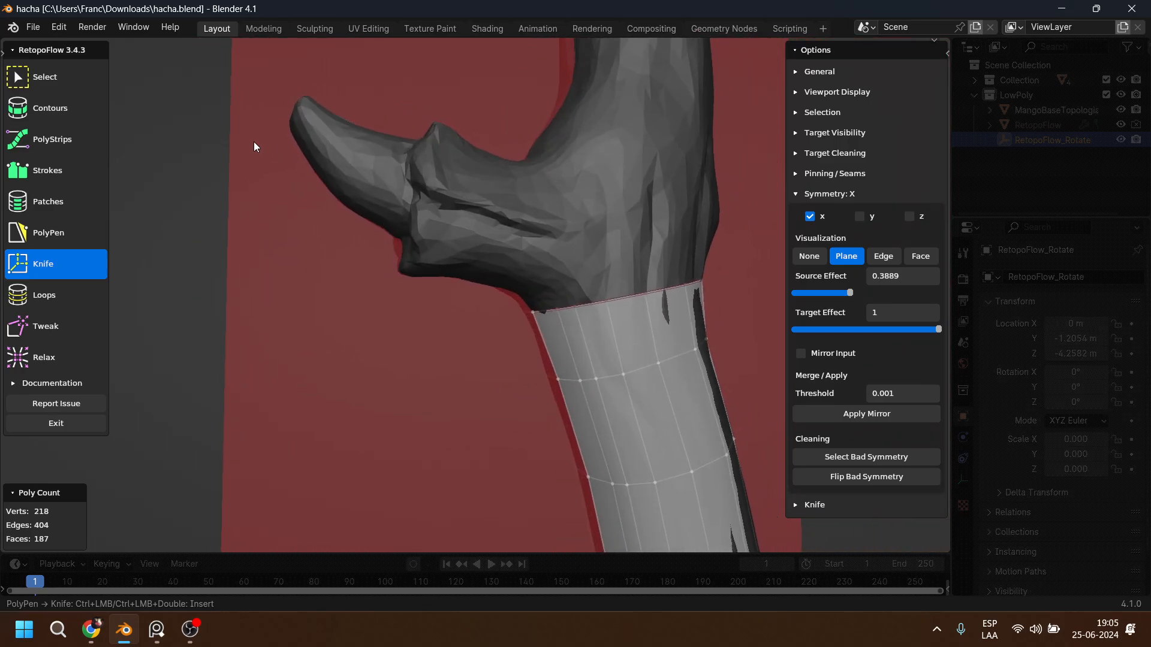
# Build two PolyPen quads from the handle's front rim onto the underside of the side branch, placing the front vertex on the symmetry plane.
pyautogui.click(48, 233)
pyautogui.moveTo(402, 276); pyautogui.dragTo(472, 342, button='middle')
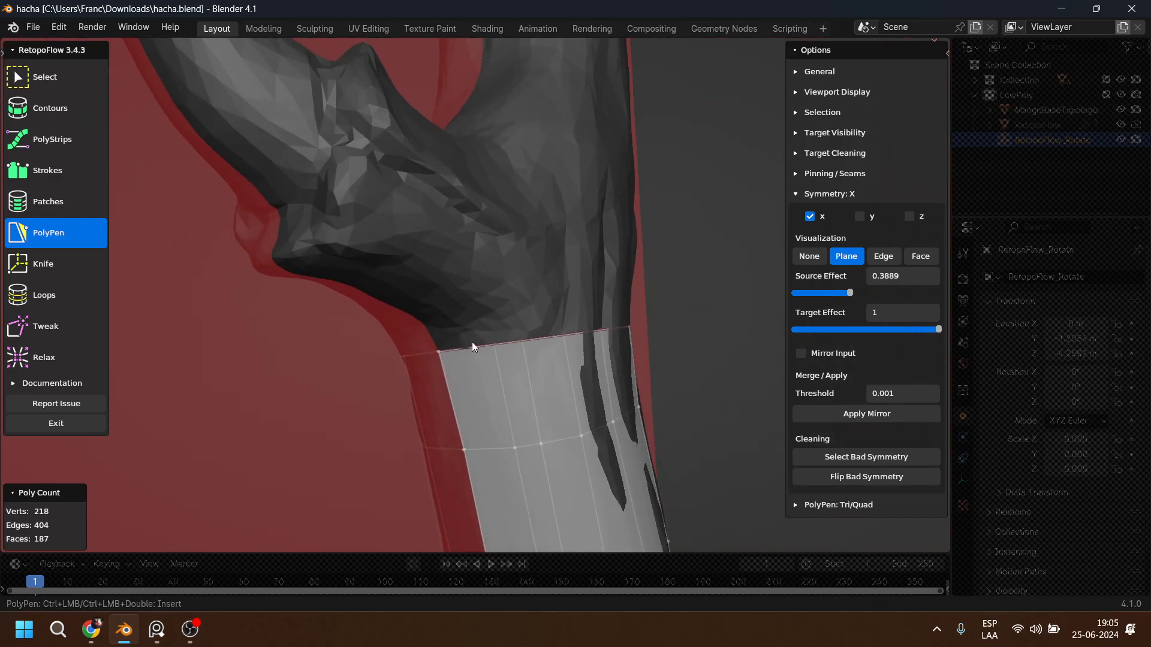
pyautogui.keyDown('ctrl'); pyautogui.click(421, 320); pyautogui.keyUp('ctrl')
pyautogui.keyDown('ctrl'); pyautogui.click(462, 280); pyautogui.keyUp('ctrl')
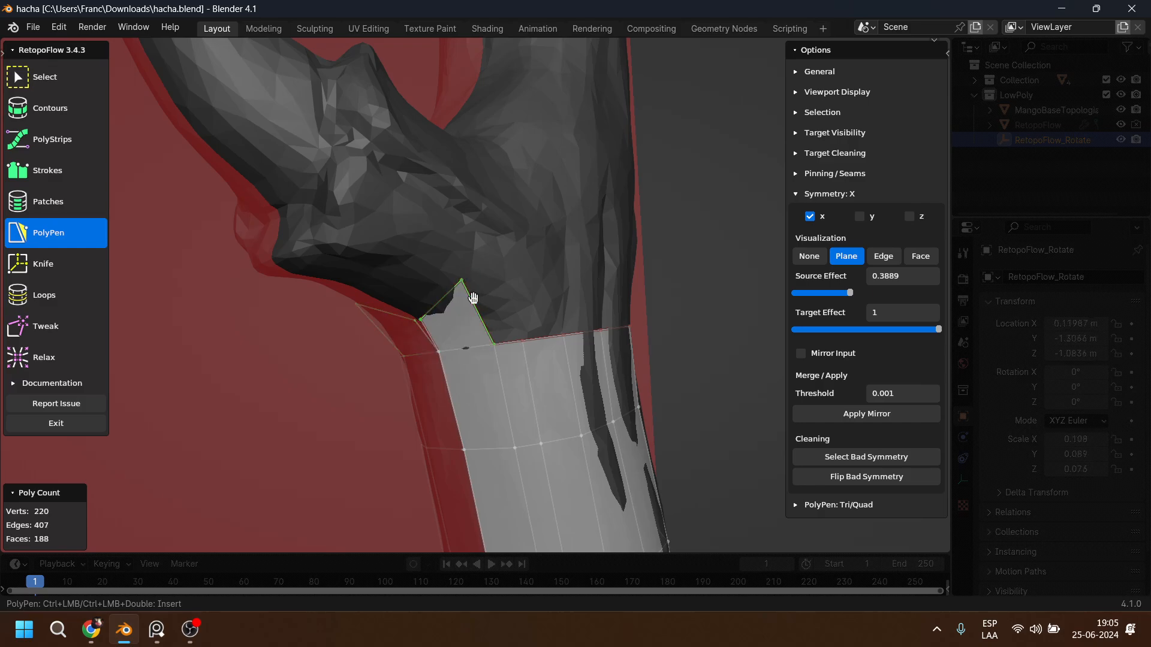
pyautogui.moveTo(473, 298); pyautogui.dragTo(398, 314, button='middle')
pyautogui.moveTo(411, 313); pyautogui.dragTo(412, 314)
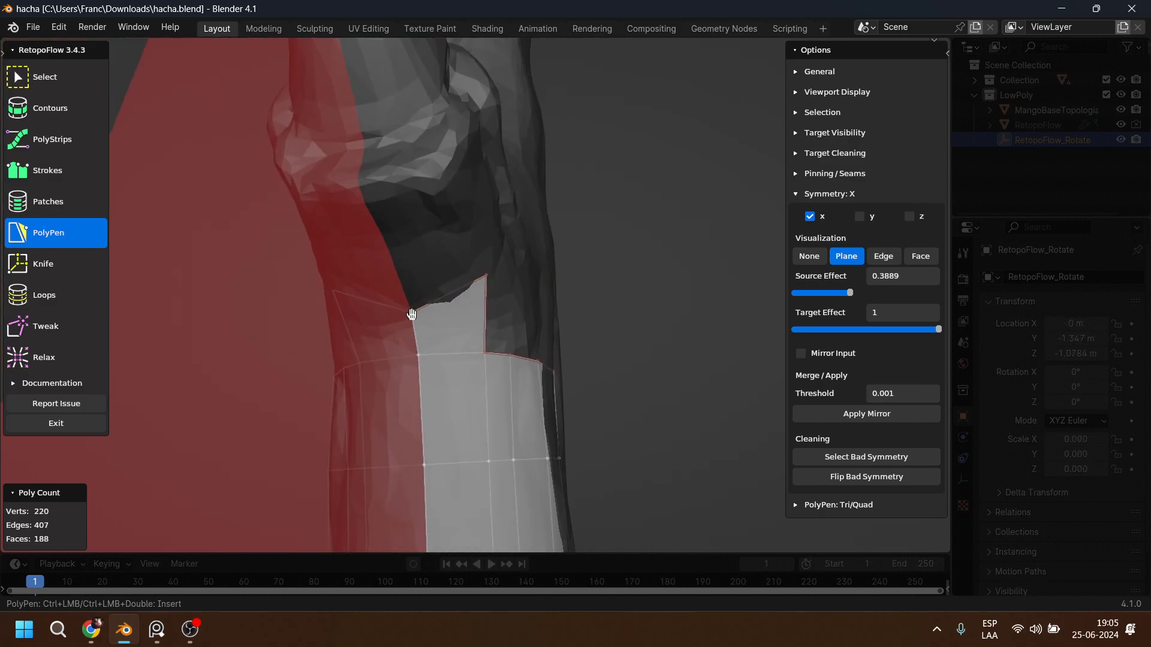
pyautogui.moveTo(524, 268); pyautogui.dragTo(406, 282, button='middle')
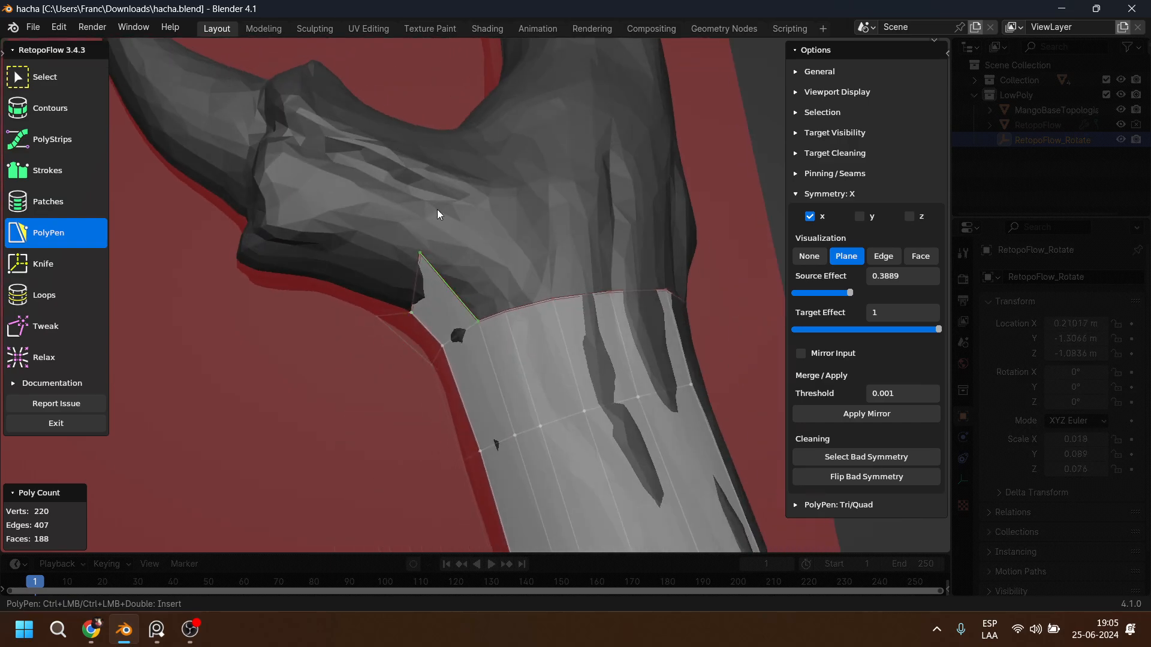
pyautogui.keyDown('ctrl'); pyautogui.click(419, 187); pyautogui.keyUp('ctrl')
pyautogui.keyDown('ctrl'); pyautogui.click(487, 205); pyautogui.keyUp('ctrl')
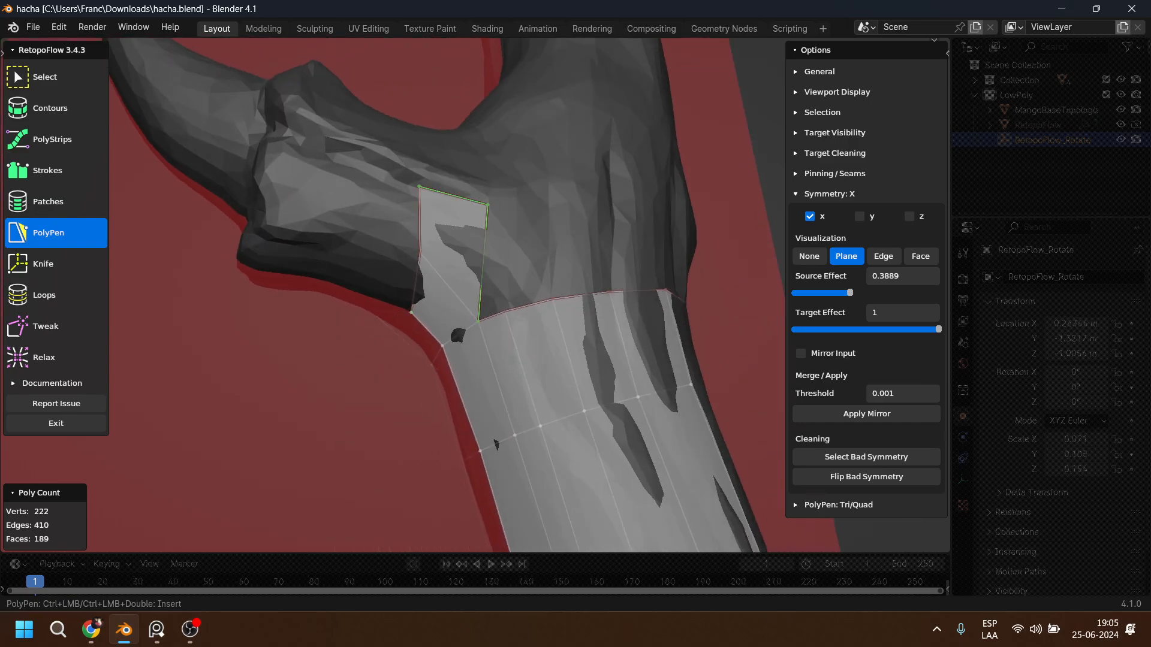
# Extend the PolyPen strip with four more quads around the base of the side branch up to its upper side.
pyautogui.moveTo(468, 142); pyautogui.dragTo(449, 223, button='middle')
pyautogui.keyDown('ctrl'); pyautogui.click(404, 118); pyautogui.keyUp('ctrl')
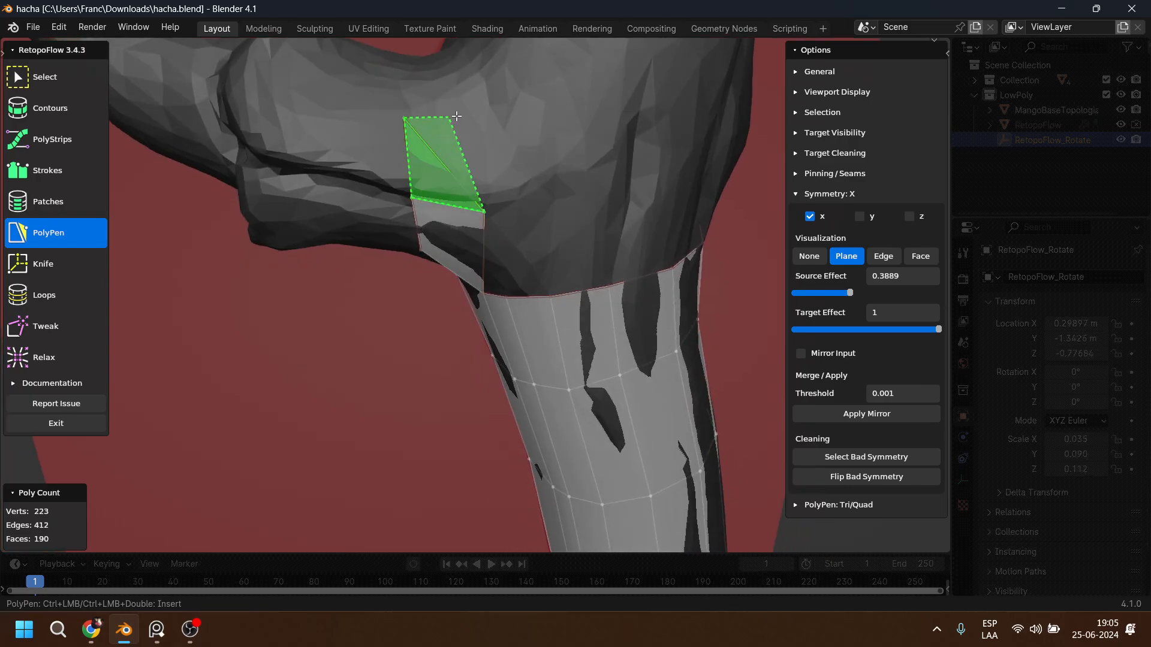
pyautogui.keyDown('ctrl'); pyautogui.click(482, 111); pyautogui.keyUp('ctrl')
pyautogui.moveTo(481, 126); pyautogui.dragTo(471, 266, button='middle')
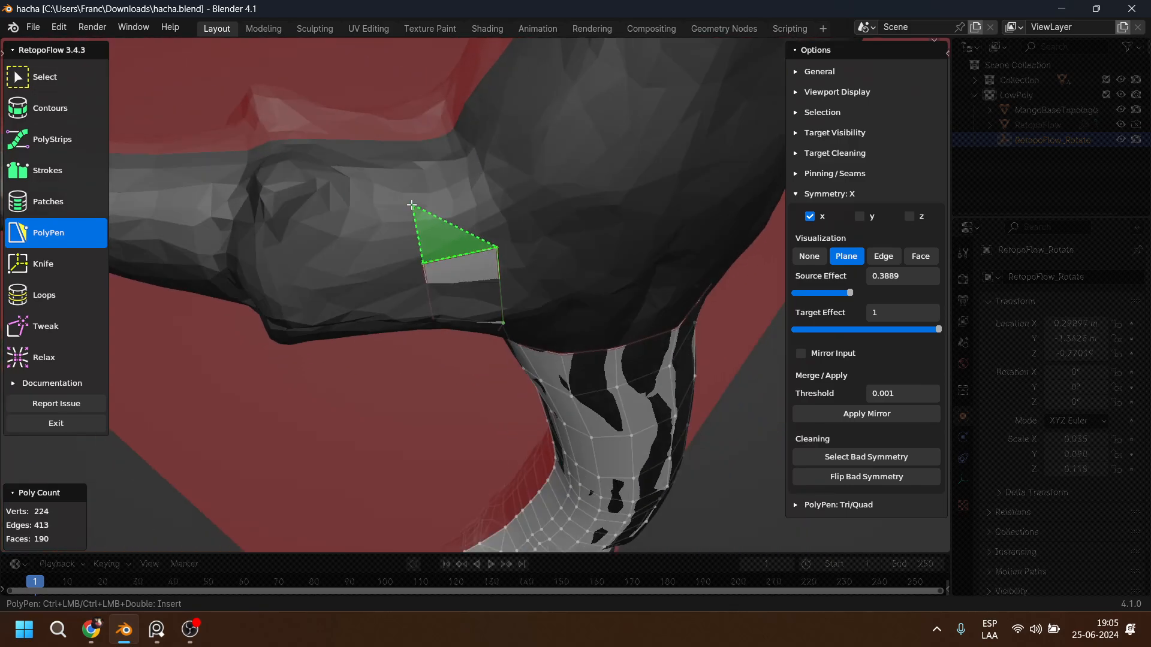
pyautogui.keyDown('ctrl'); pyautogui.click(414, 204); pyautogui.keyUp('ctrl')
pyautogui.keyDown('ctrl'); pyautogui.click(473, 187); pyautogui.keyUp('ctrl')
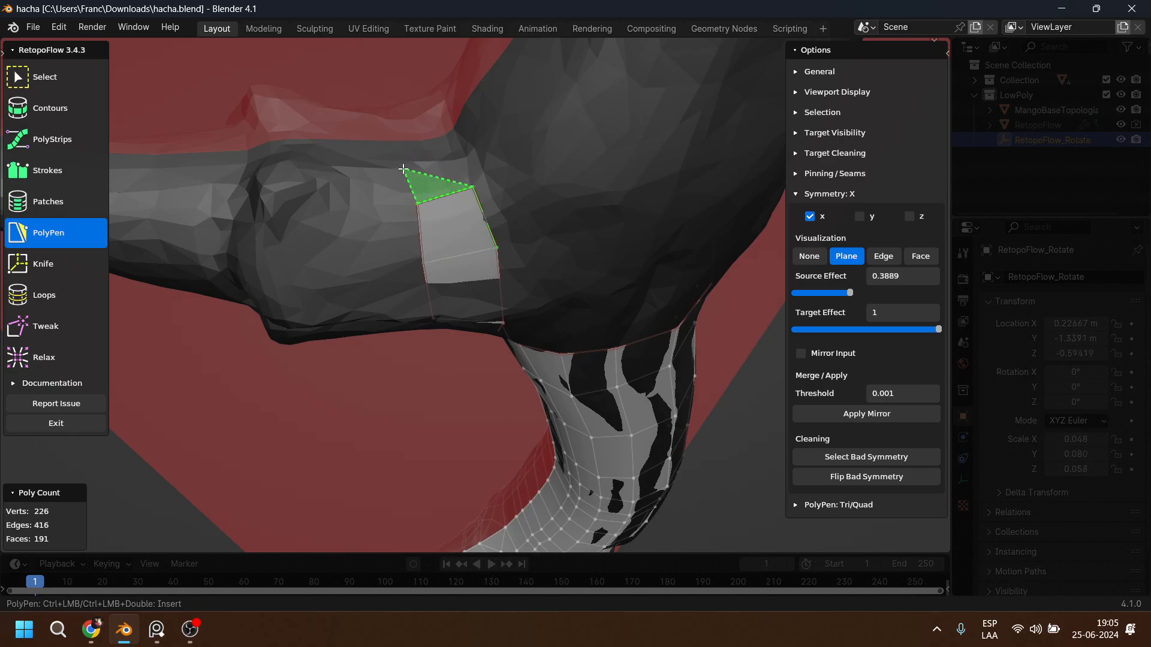
pyautogui.keyDown('ctrl'); pyautogui.click(404, 169); pyautogui.keyUp('ctrl')
pyautogui.keyDown('ctrl'); pyautogui.click(458, 150); pyautogui.keyUp('ctrl')
pyautogui.moveTo(415, 141); pyautogui.dragTo(407, 135, button='middle')
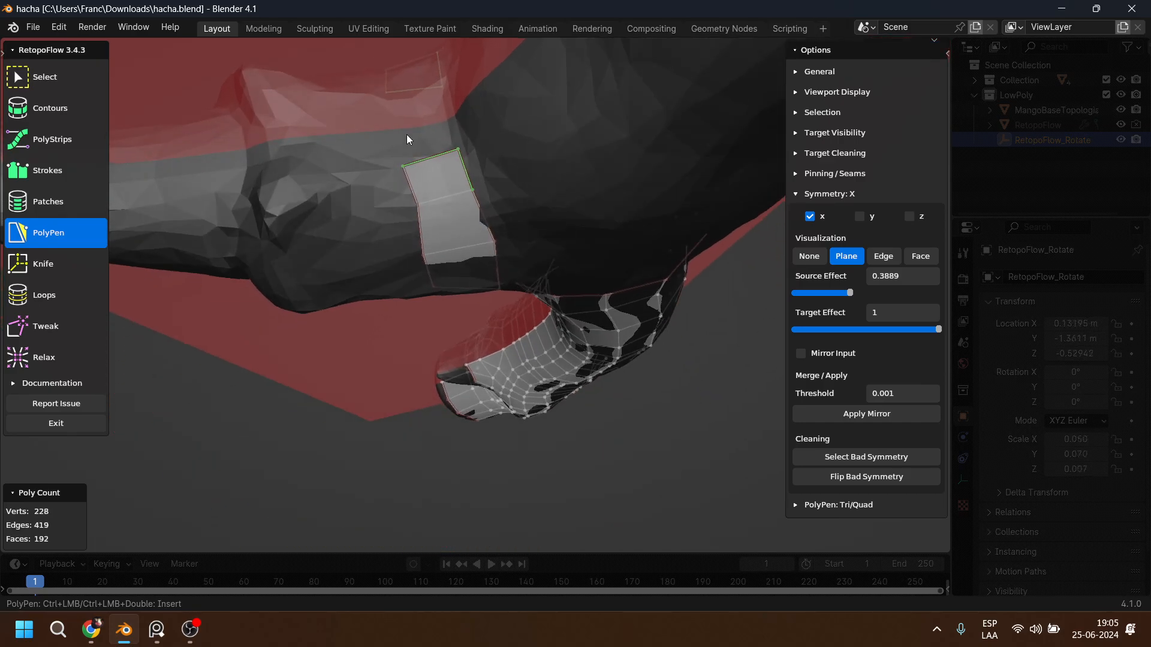
pyautogui.keyDown('ctrl'); pyautogui.click(391, 126); pyautogui.keyUp('ctrl')
pyautogui.keyDown('ctrl'); pyautogui.click(450, 118); pyautogui.keyUp('ctrl')
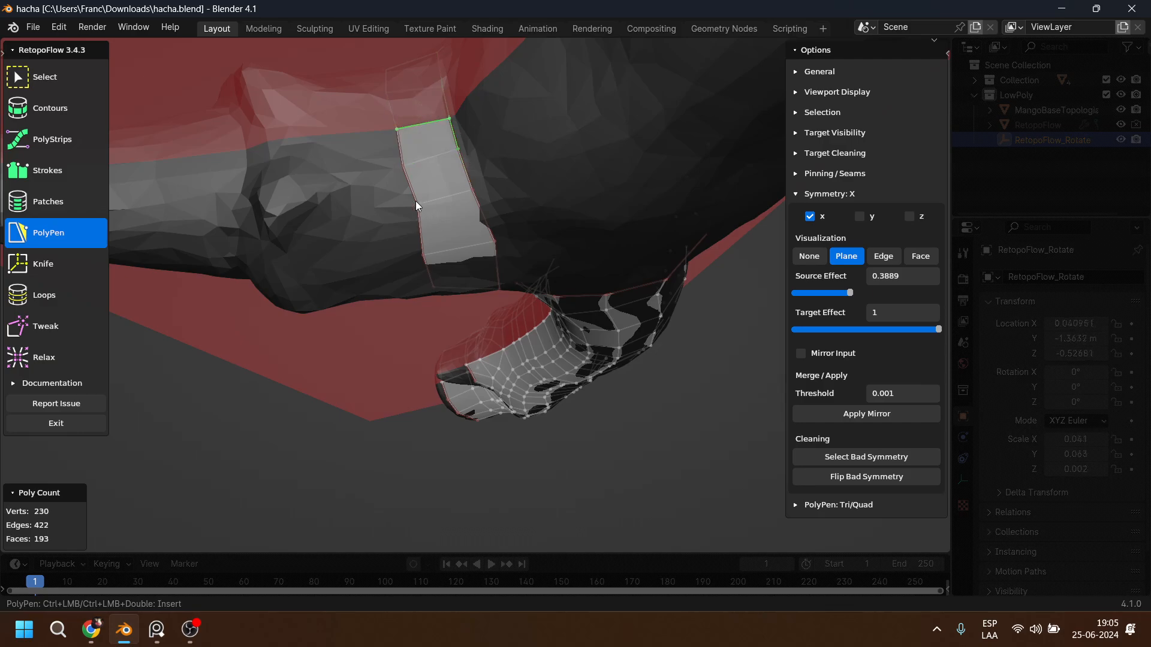
# Insert a vertex in the strip's lowest outer edge, dismiss the error dialog and select the strip's outer edges.
pyautogui.moveTo(401, 237); pyautogui.dragTo(451, 104, button='middle')
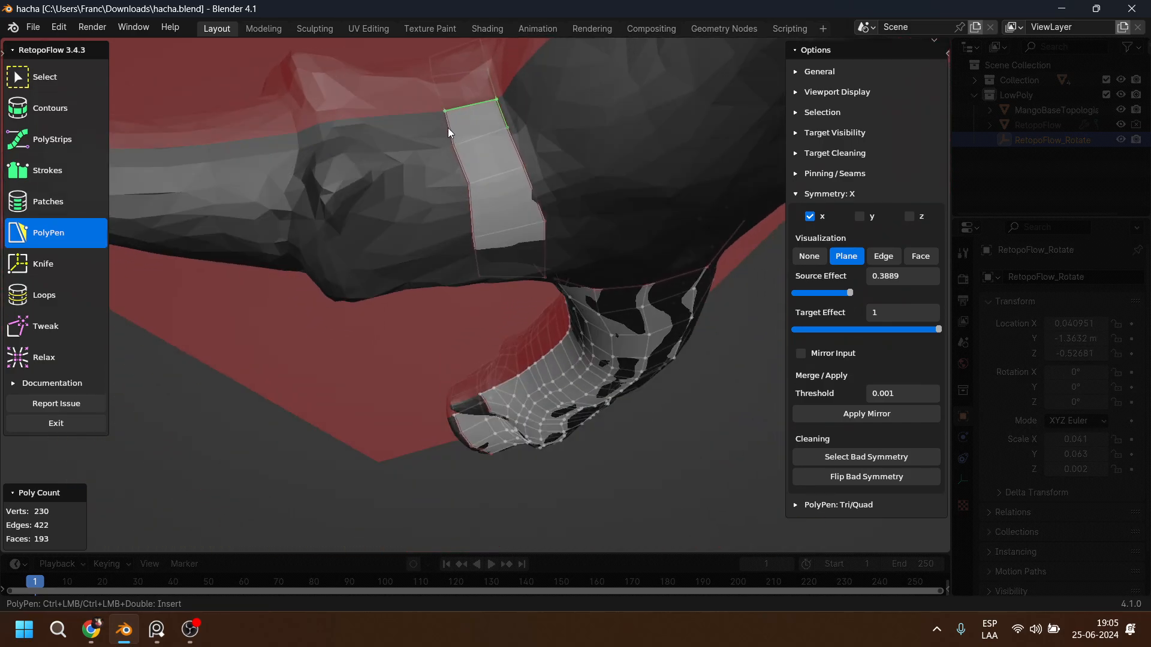
pyautogui.moveTo(462, 180); pyautogui.dragTo(502, 41, button='middle')
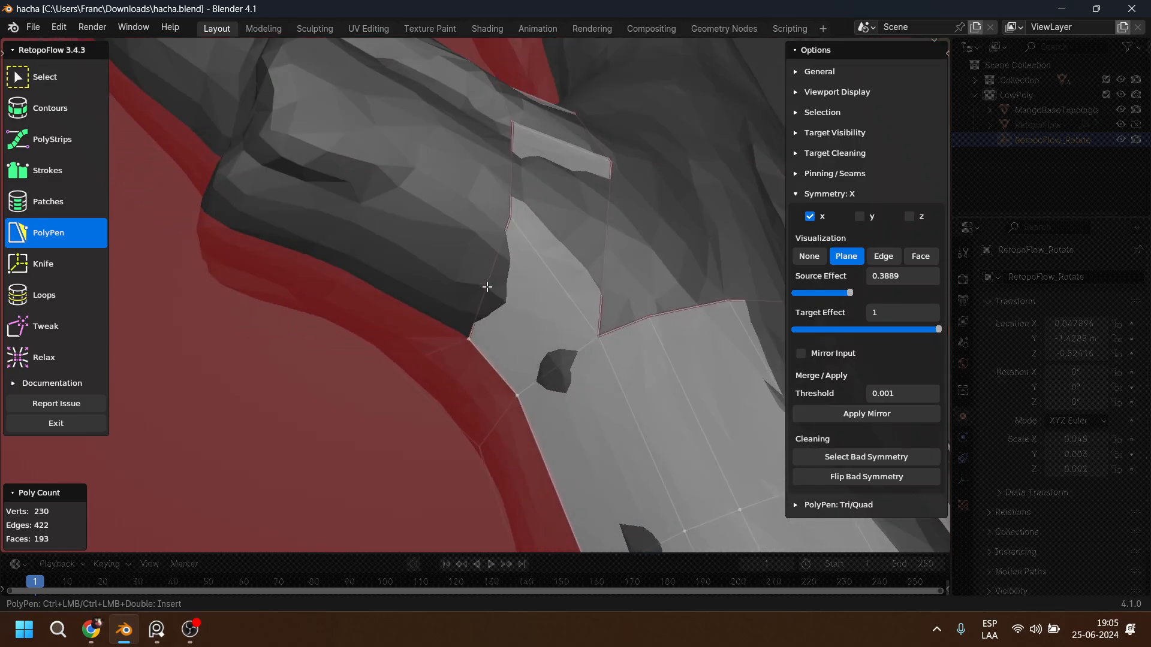
pyautogui.keyDown('ctrl'); pyautogui.click(484, 313); pyautogui.keyUp('ctrl')
pyautogui.click(479, 301)
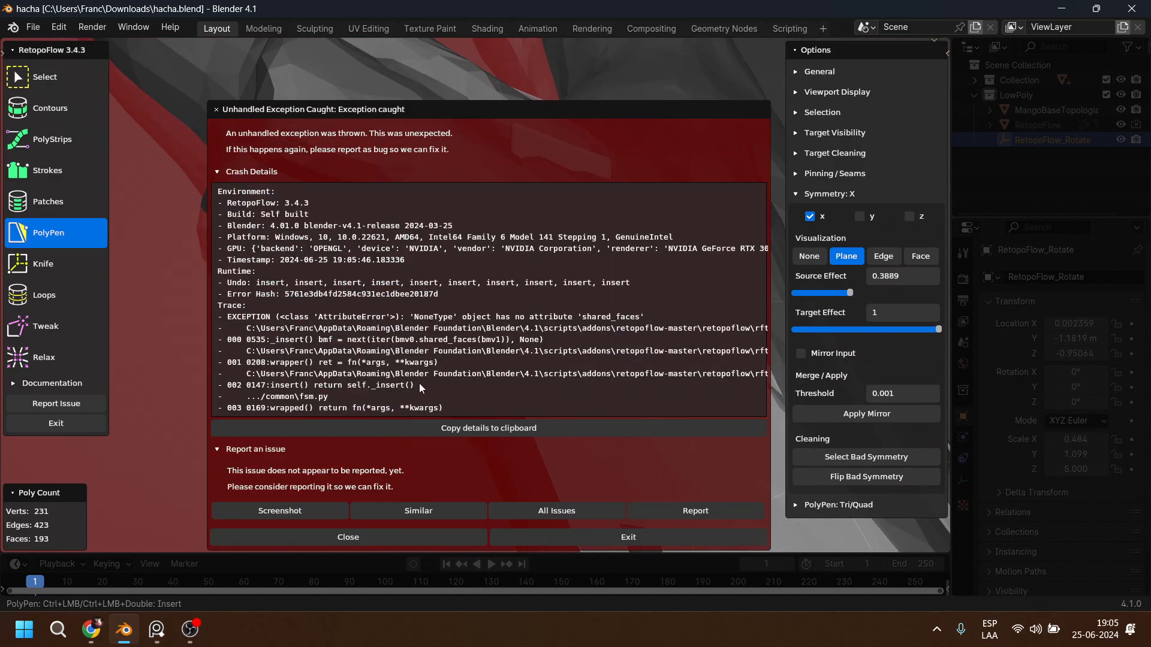
pyautogui.click(394, 536)
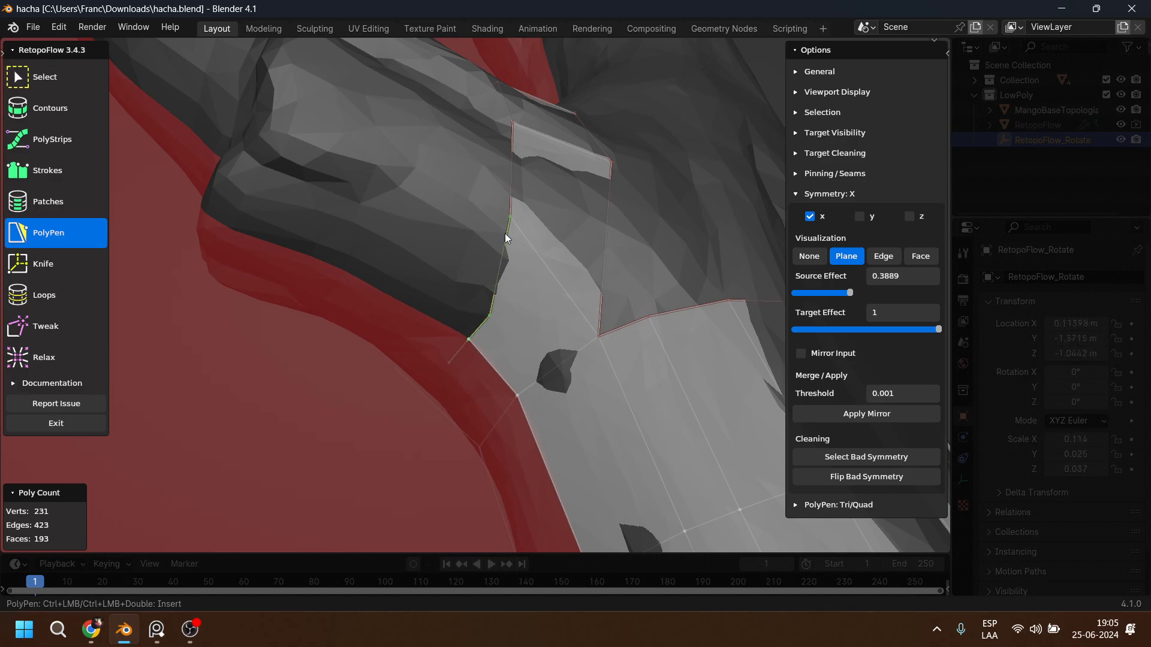
pyautogui.moveTo(515, 173); pyautogui.dragTo(508, 243, button='middle')
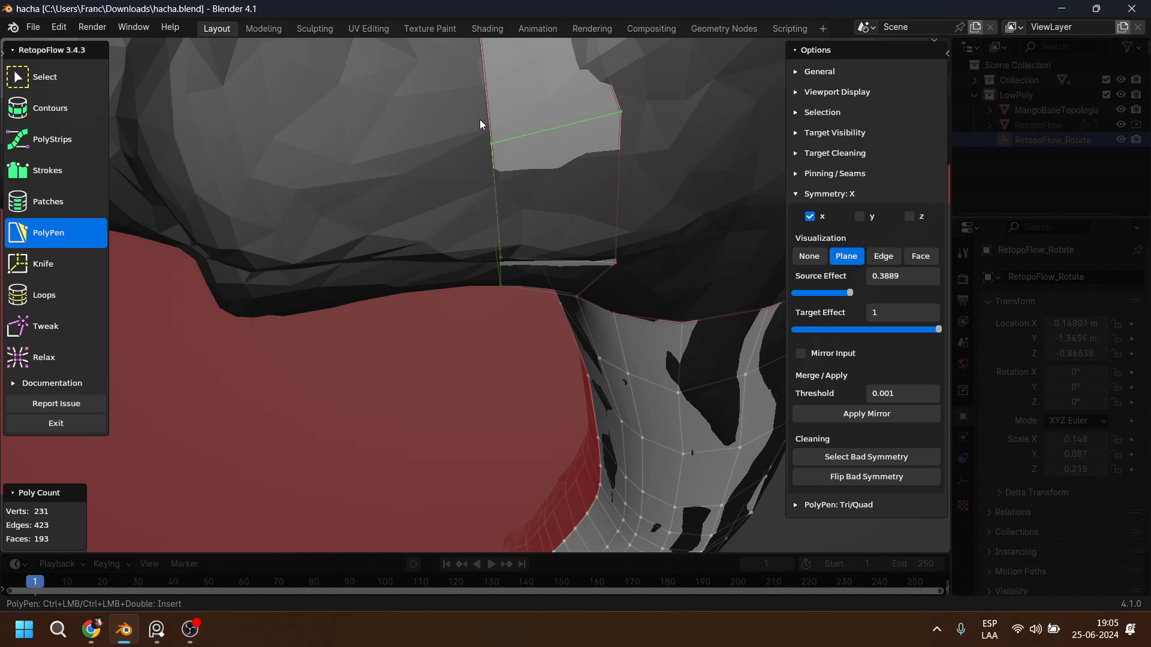
pyautogui.moveTo(480, 94); pyautogui.dragTo(488, 121, button='middle')
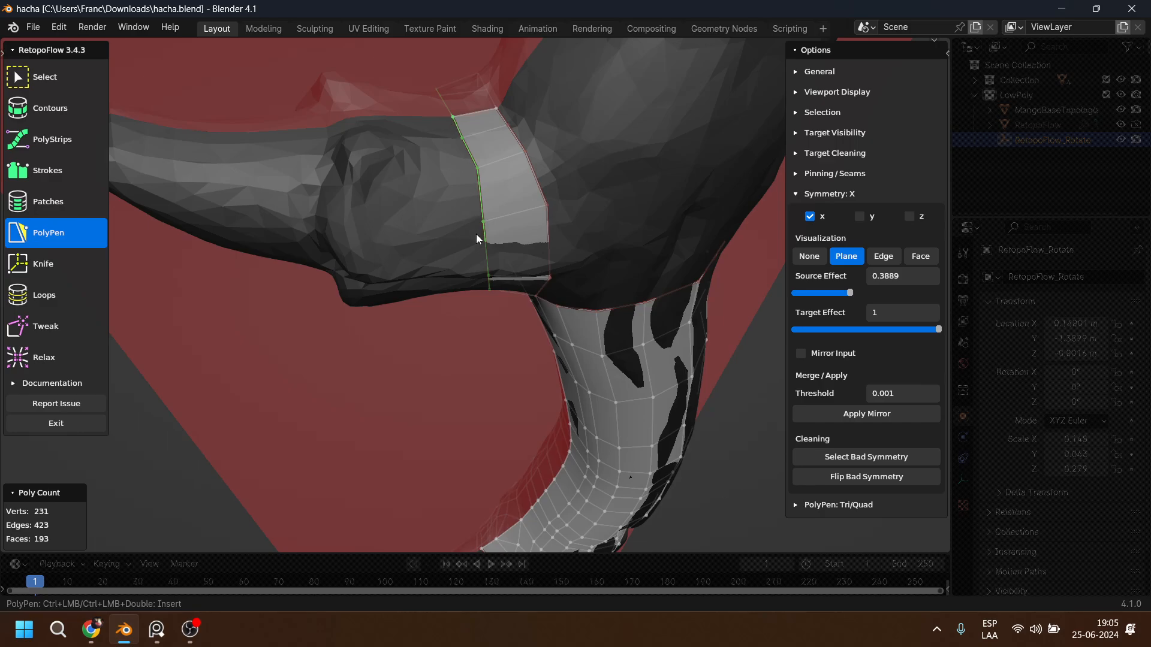
pyautogui.moveTo(475, 234); pyautogui.dragTo(181, 196, button='middle')
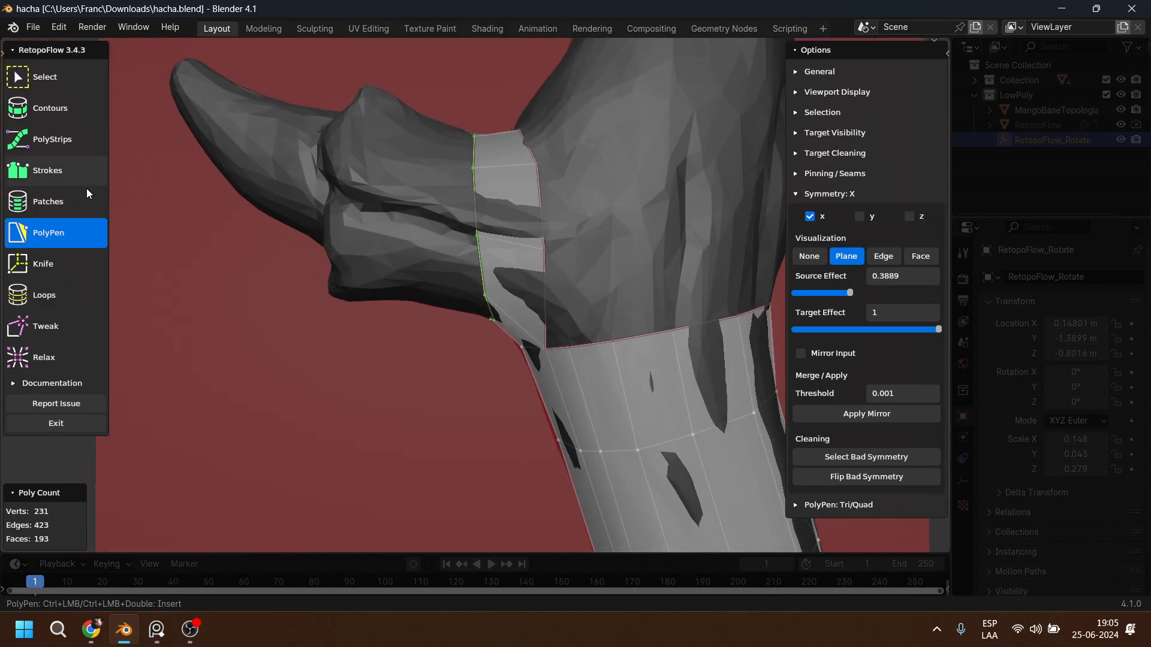
# Try a Contours cut across the side branch from the strip's outer edges, then undo it.
pyautogui.click(62, 109)
pyautogui.scroll(-2, 483, 189)
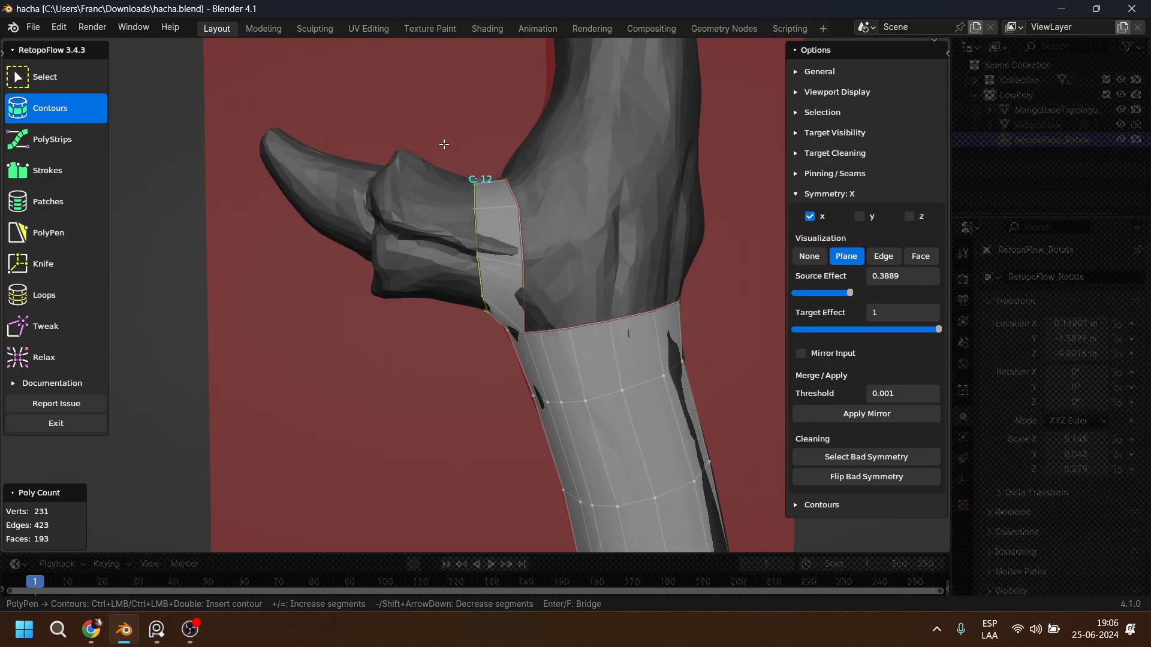
pyautogui.moveTo(444, 144); pyautogui.dragTo(439, 360)
pyautogui.moveTo(439, 360)
pyautogui.mouseDown(button='middle')
pyautogui.moveTo(480, 324)
pyautogui.moveTo(484, 250)
pyautogui.moveTo(469, 301)
pyautogui.mouseUp(button='middle')
pyautogui.scroll(4, 469, 304)
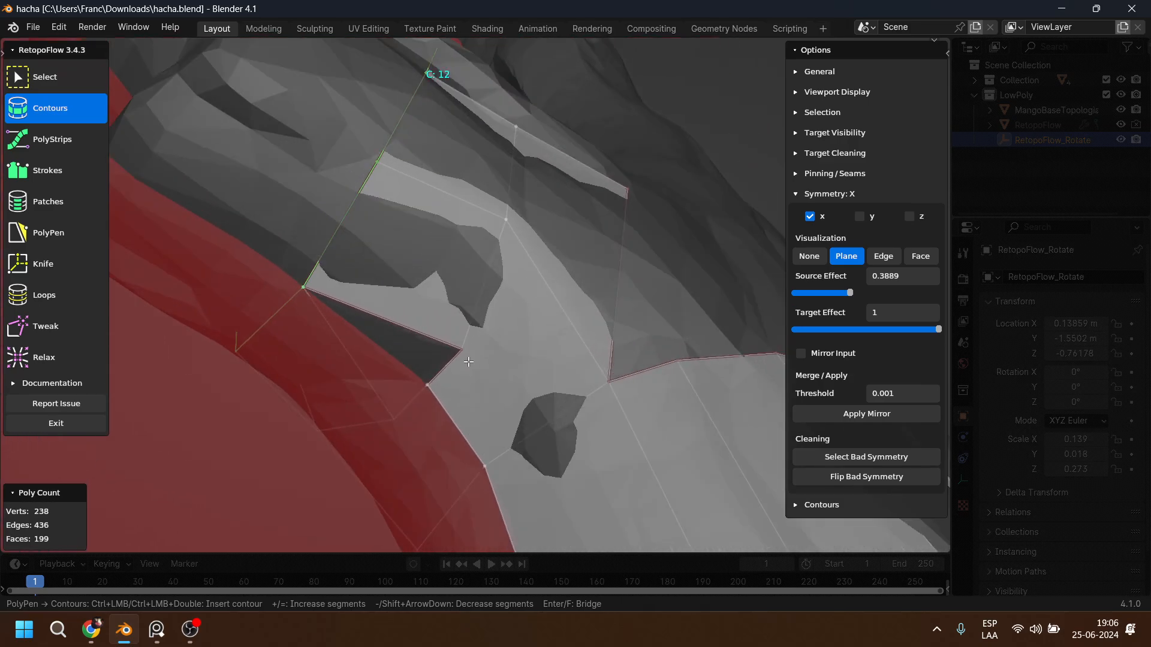
pyautogui.hotkey('ctrl', 'z')
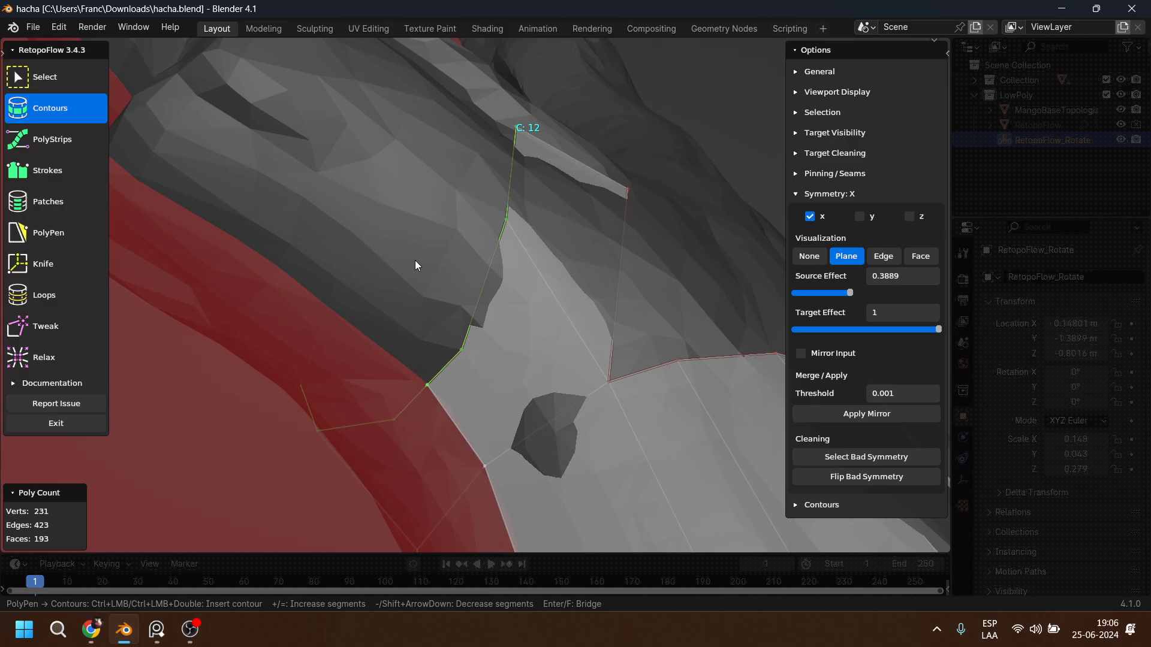
# From the side view, add a Contours loop around the side branch close beyond the strip's outer edges.
pyautogui.scroll(-4, 409, 268)
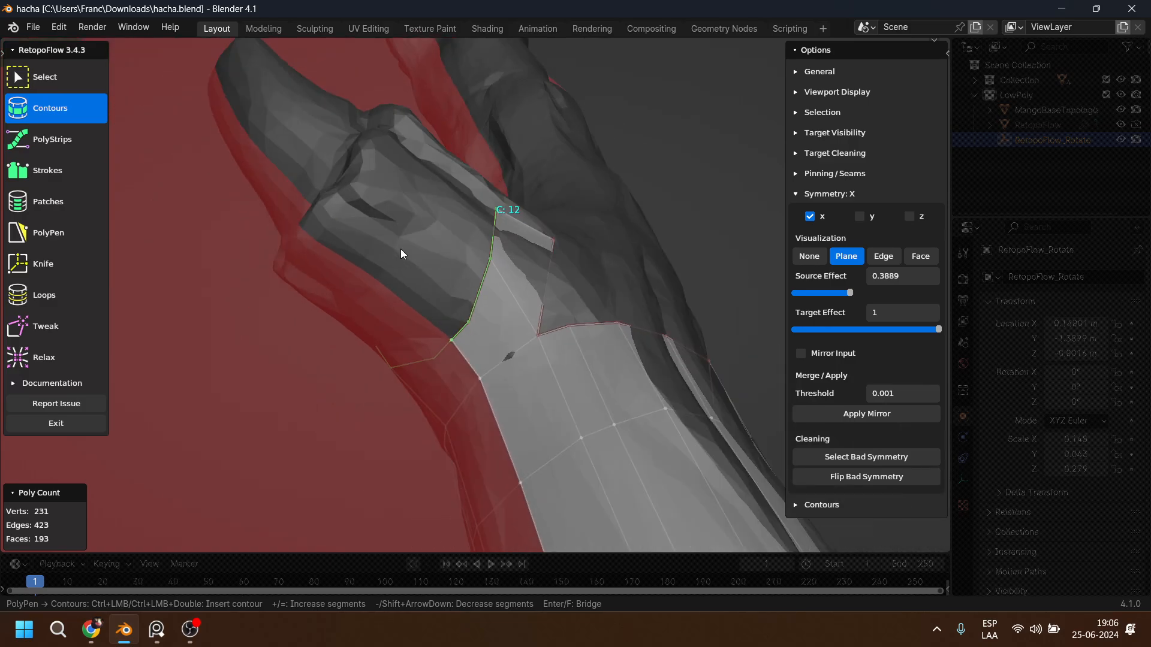
pyautogui.press('KP_3')
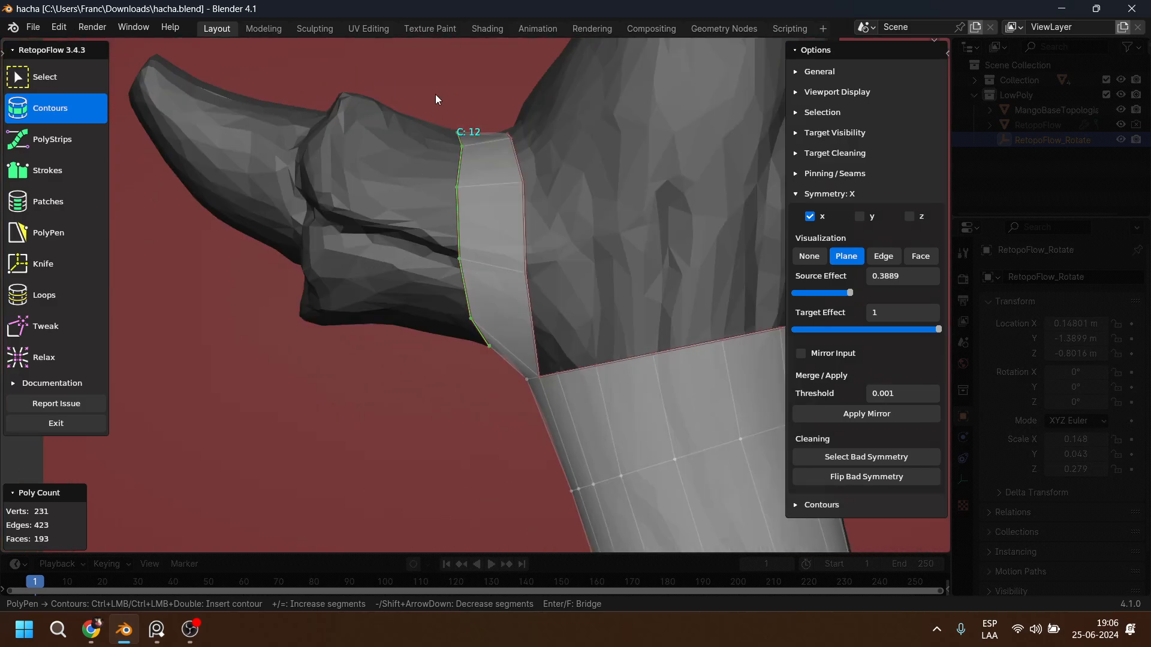
pyautogui.moveTo(435, 94)
pyautogui.mouseDown()
pyautogui.moveTo(466, 378)
pyautogui.moveTo(460, 424)
pyautogui.moveTo(455, 415)
pyautogui.mouseUp()
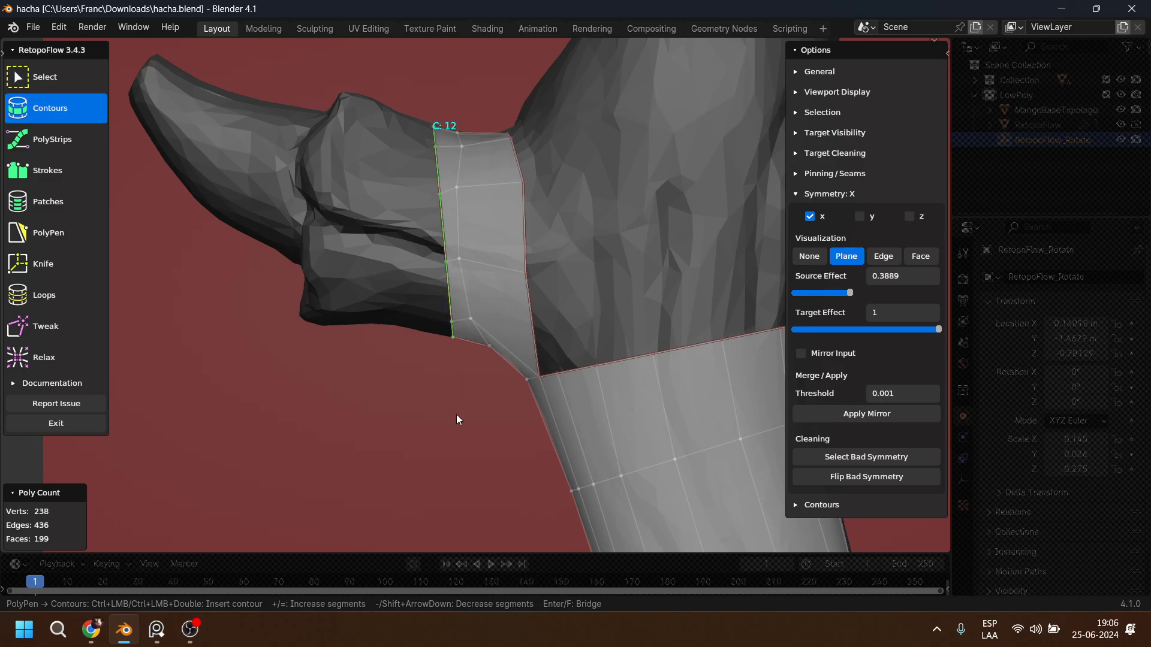
# Move the new loop's lowest vertex away from the symmetry plane and fill the gap beneath the branch with a PolyPen quad.
pyautogui.moveTo(457, 419); pyautogui.dragTo(300, 330, button='middle')
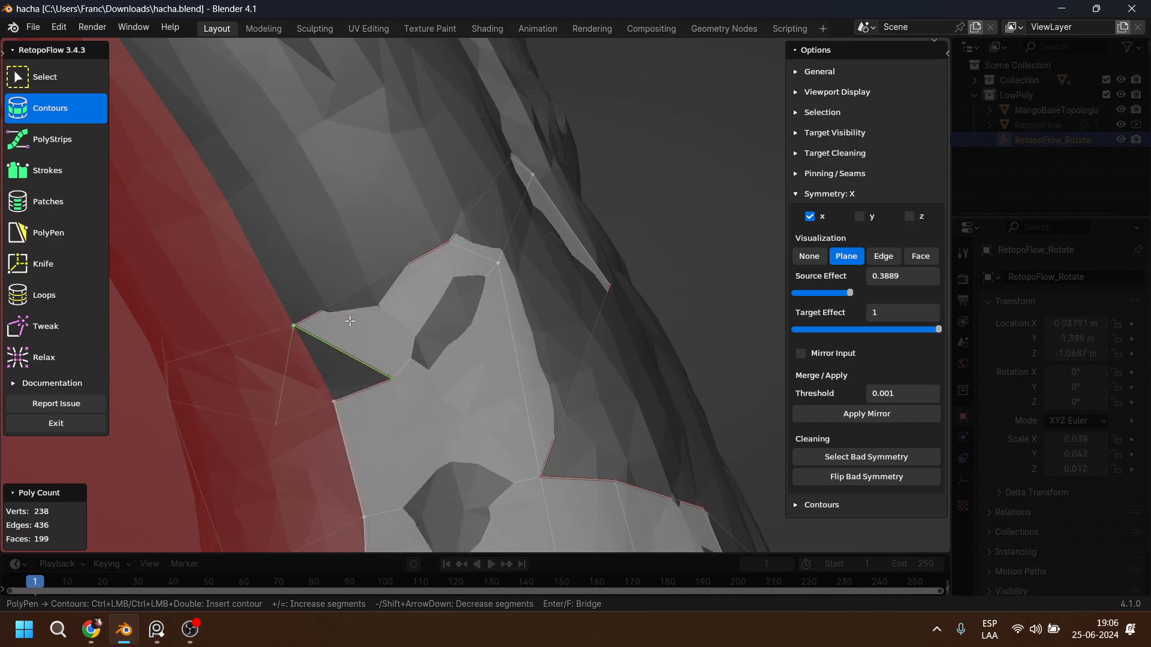
pyautogui.click(70, 231)
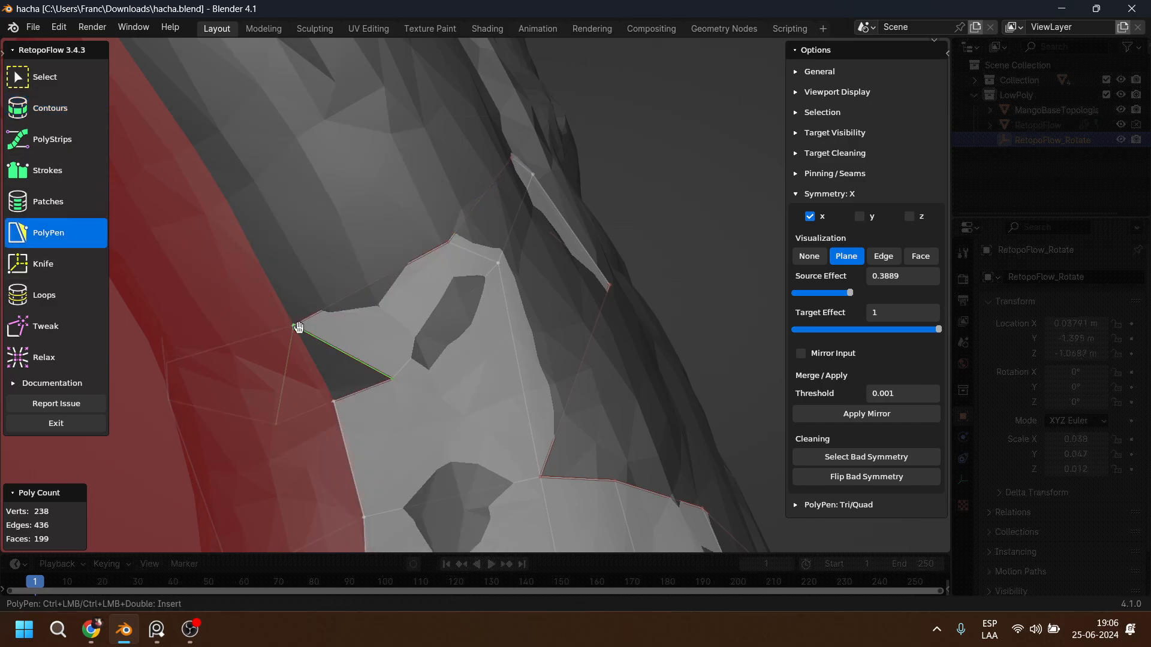
pyautogui.moveTo(298, 325); pyautogui.dragTo(484, 387, button='middle')
pyautogui.scroll(3, 462, 391)
pyautogui.scroll(-2, 440, 418)
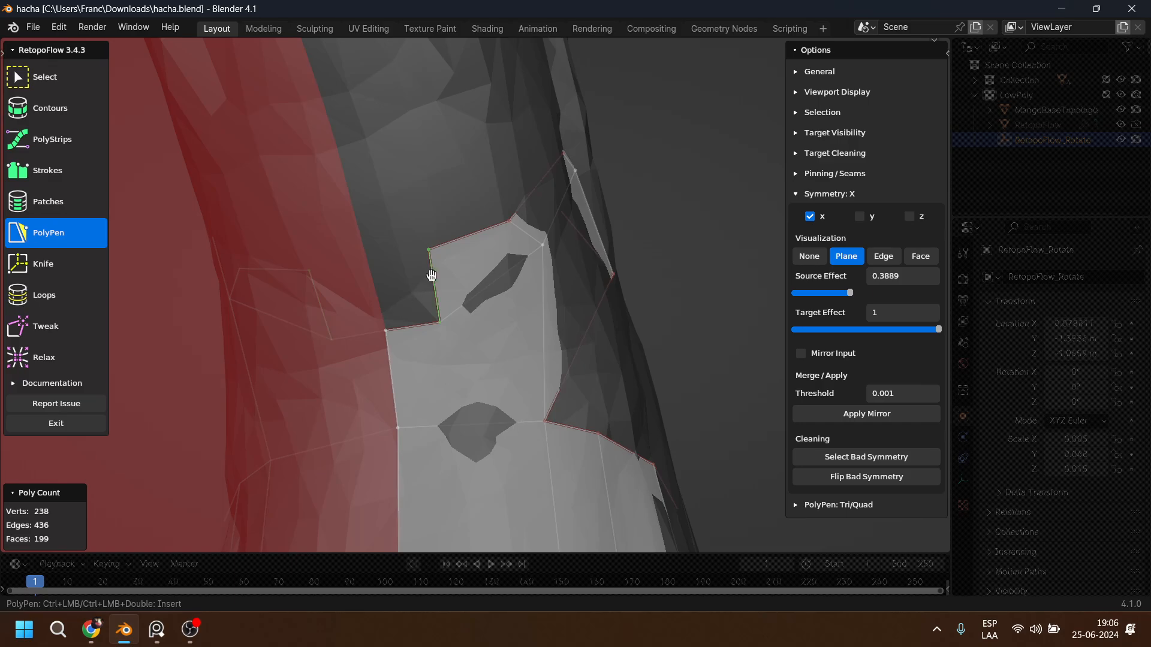
pyautogui.keyDown('ctrl'); pyautogui.click(367, 261); pyautogui.keyUp('ctrl')
pyautogui.click(387, 332)
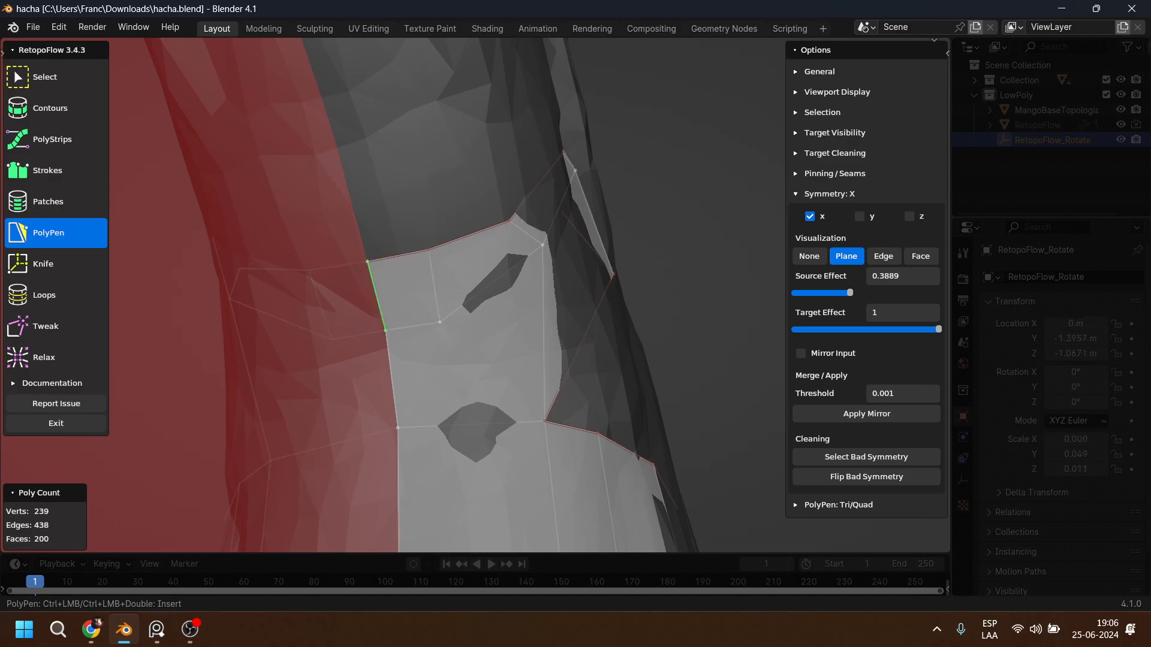
# Split the face beneath the side branch with a Knife cut from the inserted vertex to the corner on the handle's rim.
pyautogui.moveTo(504, 403); pyautogui.dragTo(498, 444, button='middle')
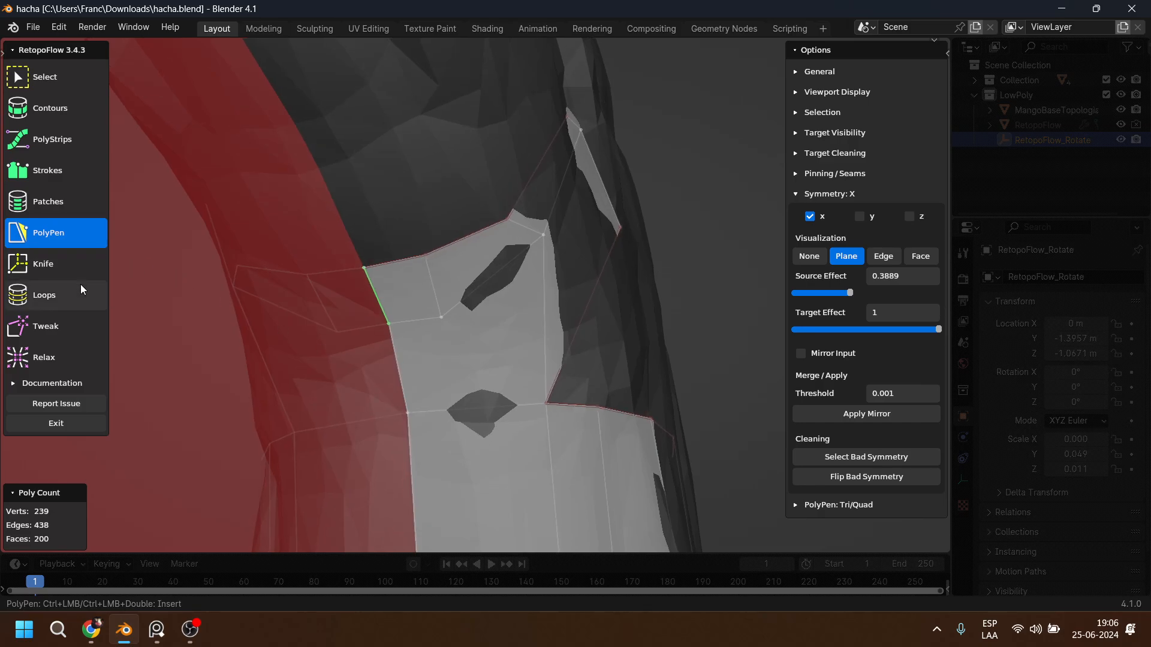
pyautogui.press('k')
pyautogui.click(442, 316)
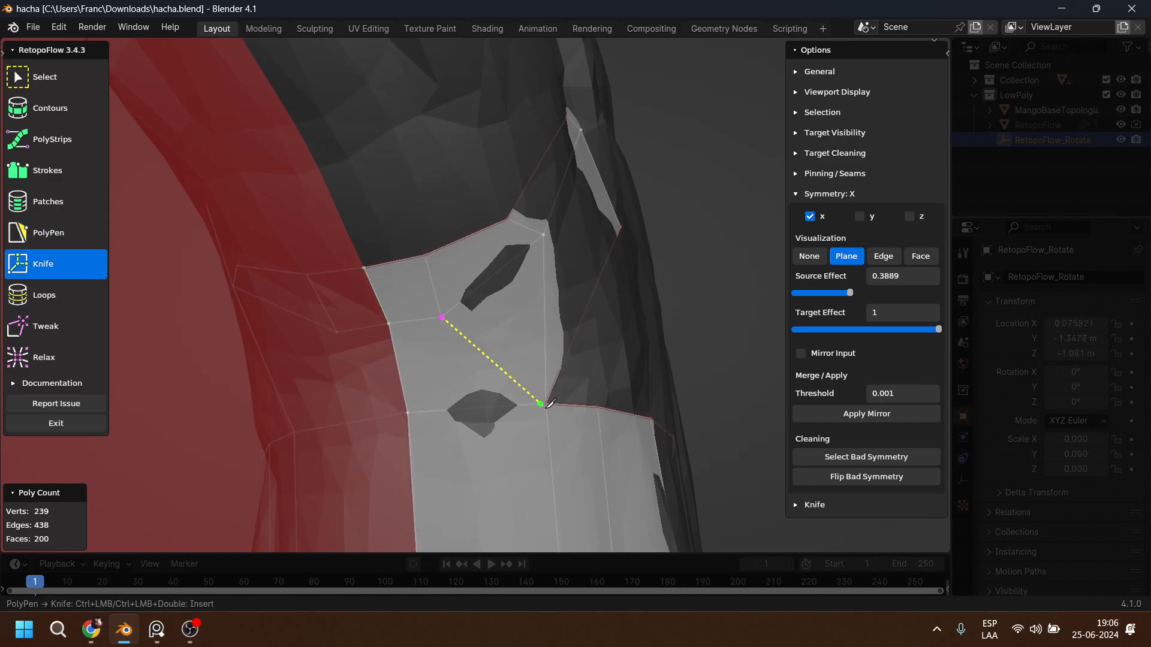
pyautogui.click(546, 402)
# With the Contours tool, select the complete outer boundary loop of the strip around the side branch.
pyautogui.moveTo(615, 364); pyautogui.dragTo(507, 393, button='middle')
pyautogui.scroll(-5, 481, 253)
pyautogui.keyDown('shift'); pyautogui.moveTo(480, 253); pyautogui.dragTo(519, 315, button='middle'); pyautogui.keyUp('shift')
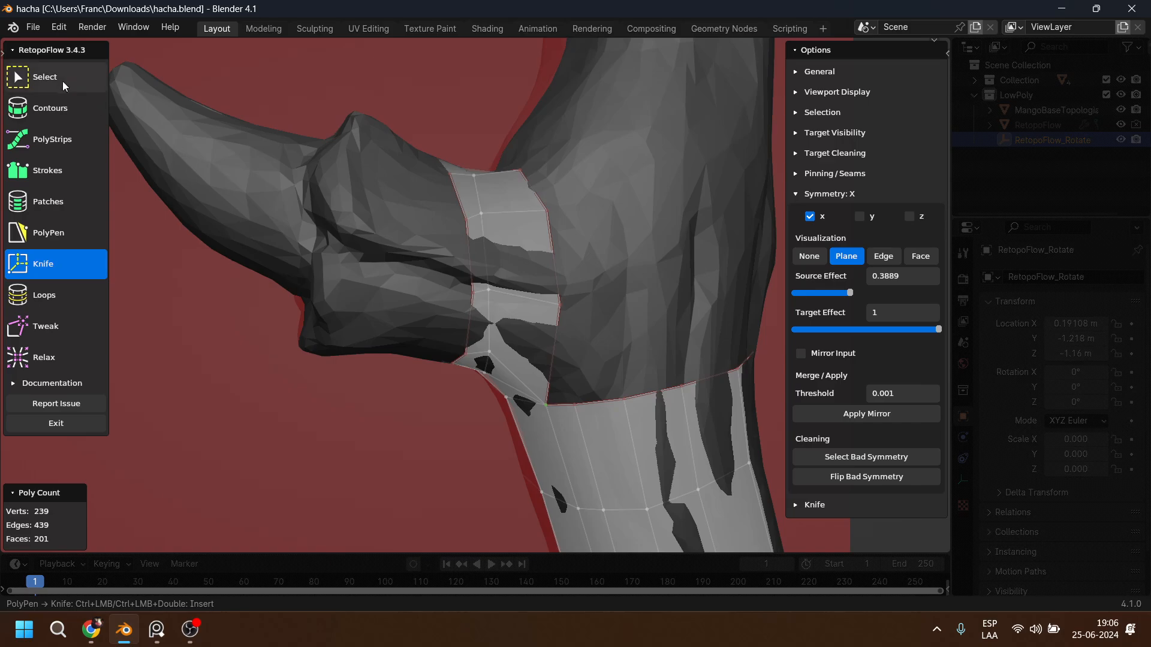
pyautogui.click(63, 114)
pyautogui.moveTo(457, 192); pyautogui.dragTo(448, 303, button='middle')
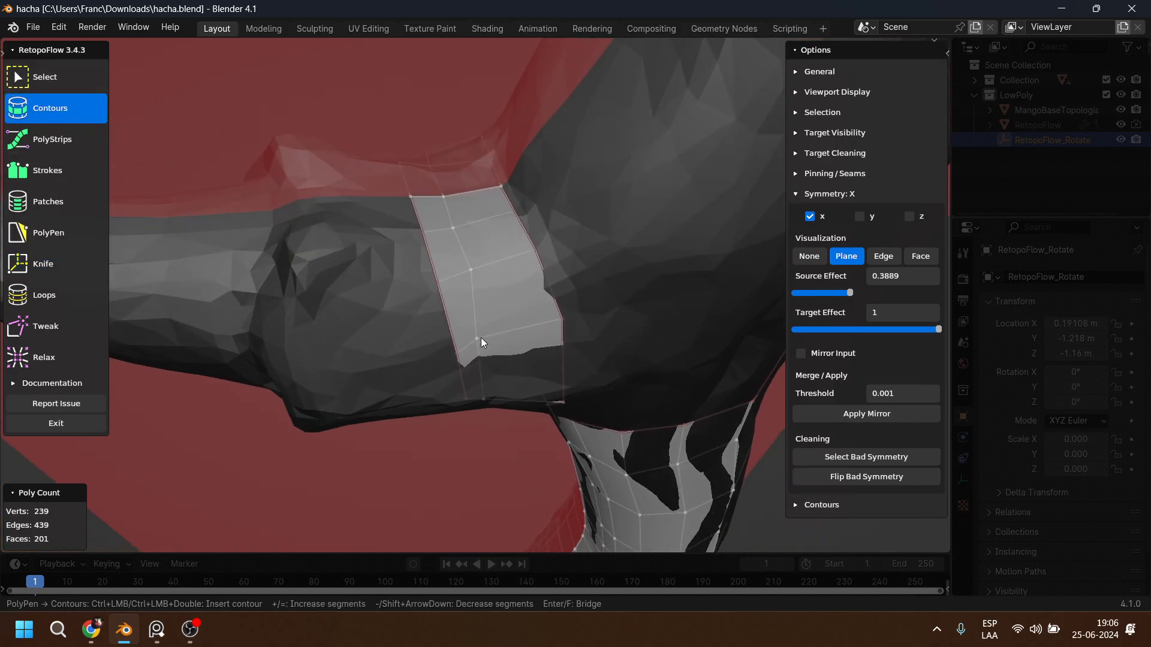
pyautogui.moveTo(481, 338); pyautogui.dragTo(468, 303, button='middle')
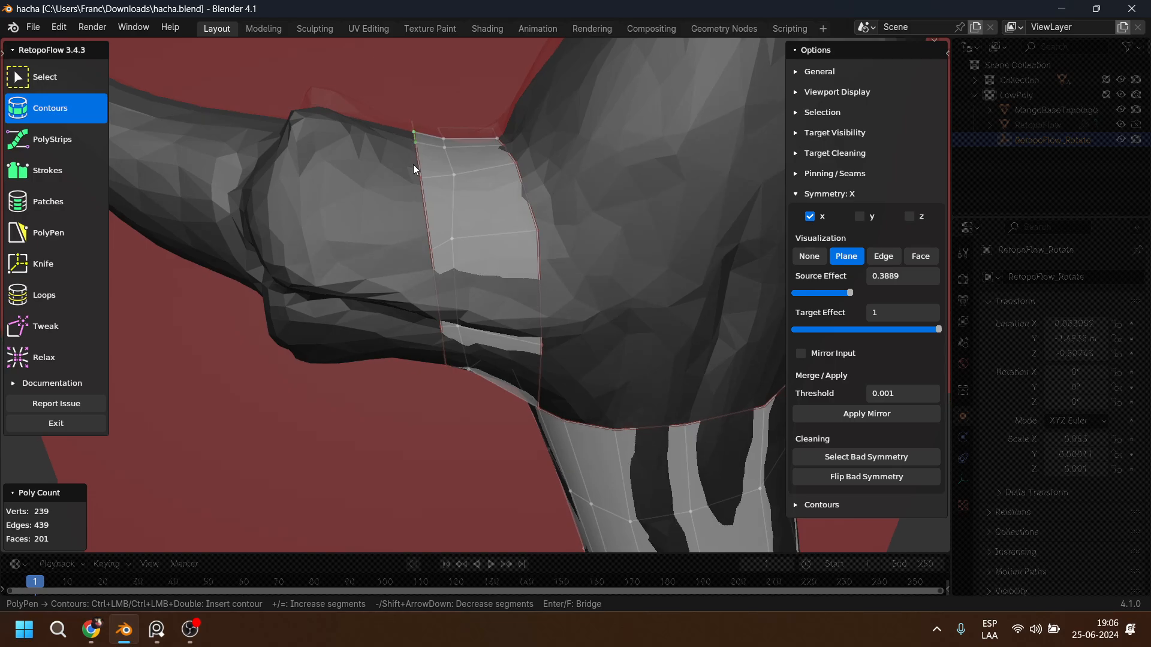
pyautogui.moveTo(412, 164); pyautogui.dragTo(418, 173, button='middle')
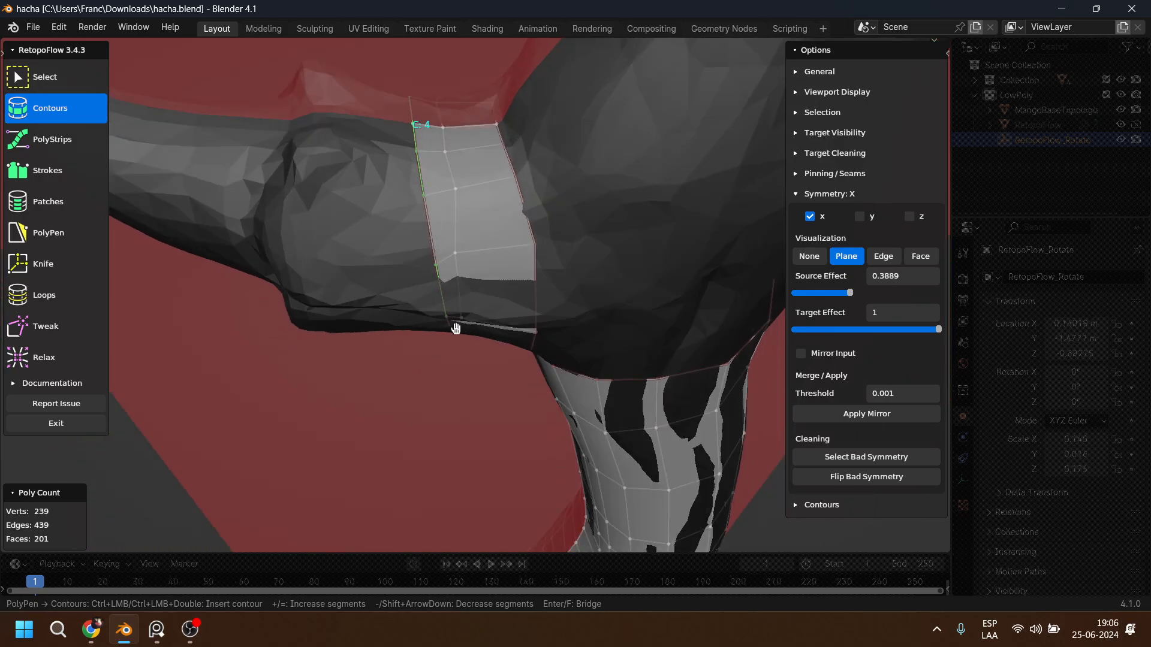
pyautogui.moveTo(456, 341); pyautogui.dragTo(471, 295, button='middle')
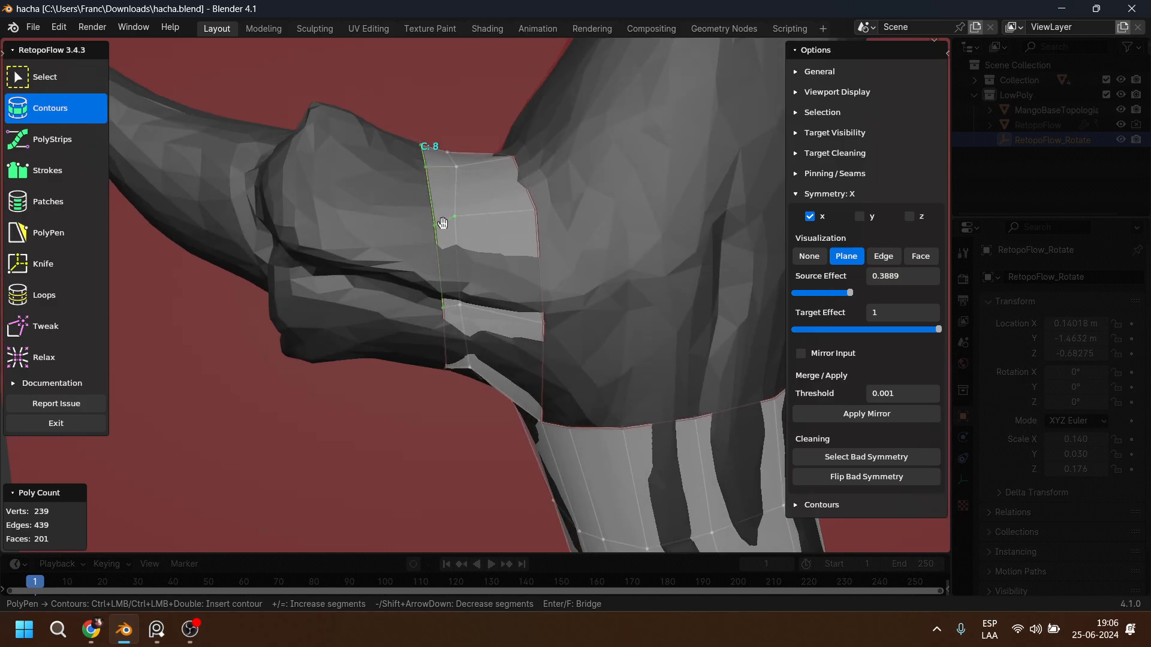
pyautogui.moveTo(449, 224); pyautogui.dragTo(426, 351, button='middle')
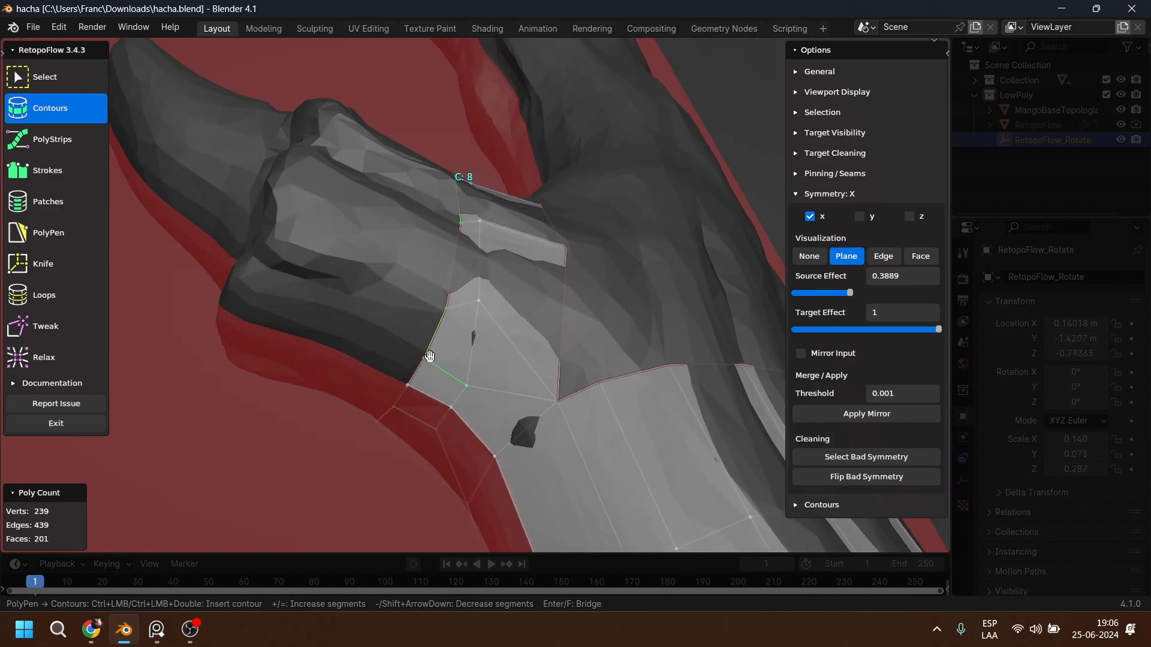
pyautogui.scroll(2, 439, 399)
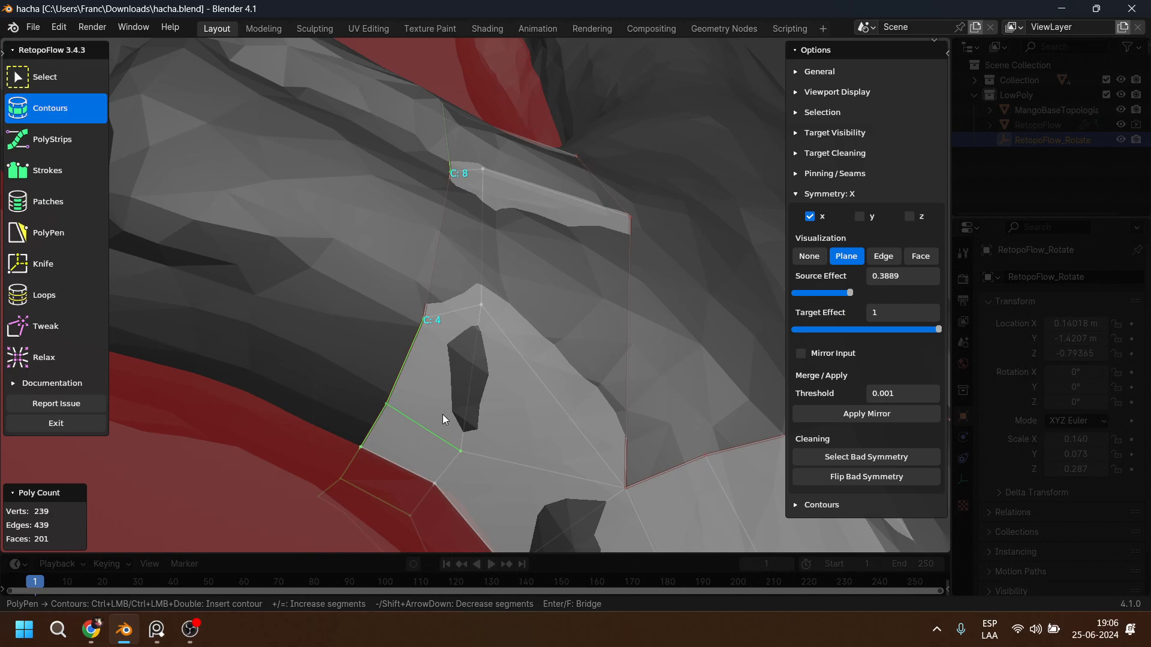
pyautogui.click(461, 448)
pyautogui.click(386, 406)
pyautogui.moveTo(458, 239)
pyautogui.mouseDown(button='middle')
pyautogui.moveTo(503, 319)
pyautogui.moveTo(451, 228)
pyautogui.mouseUp(button='middle')
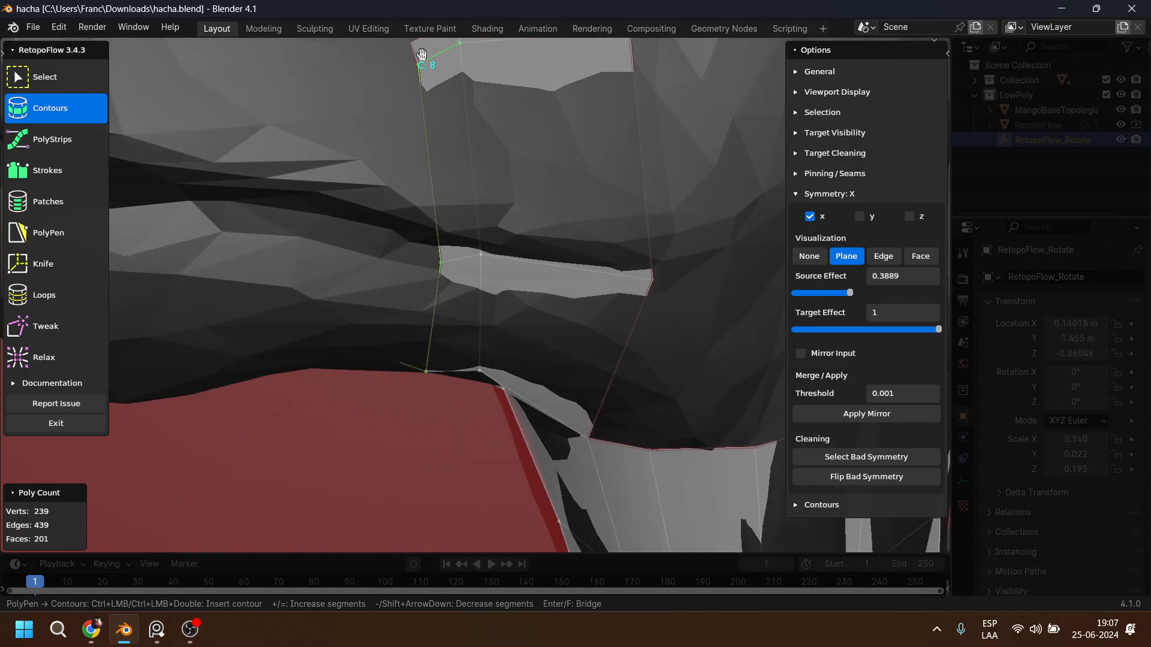
pyautogui.moveTo(442, 94); pyautogui.dragTo(422, 251, button='middle')
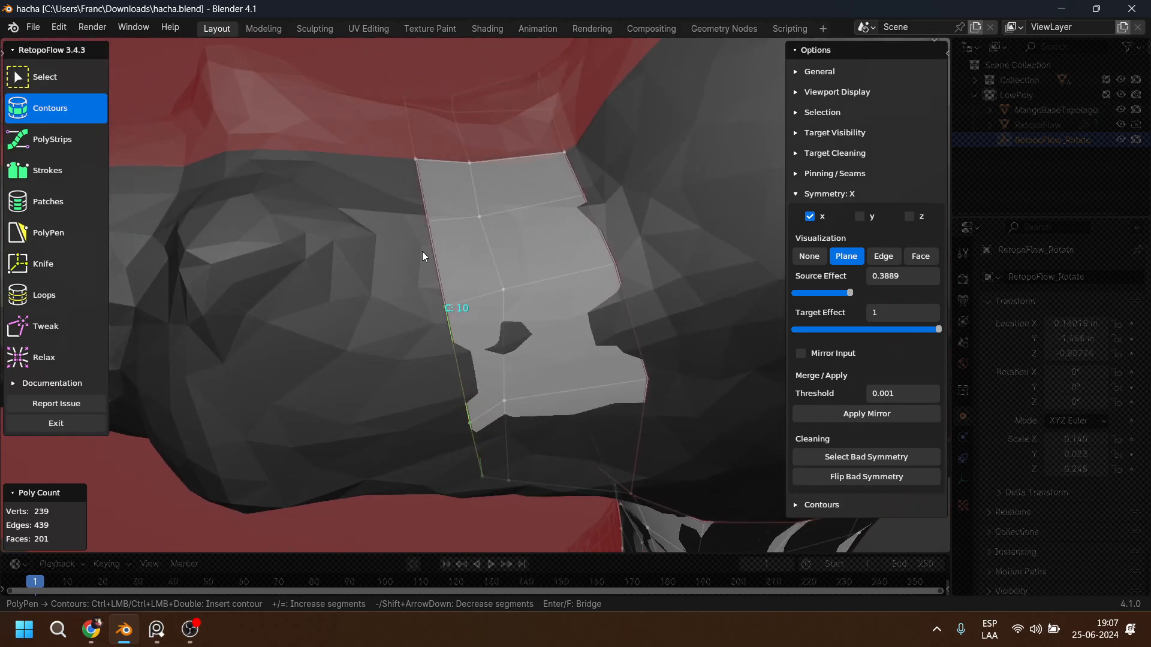
pyautogui.moveTo(423, 191); pyautogui.dragTo(498, 316, button='middle')
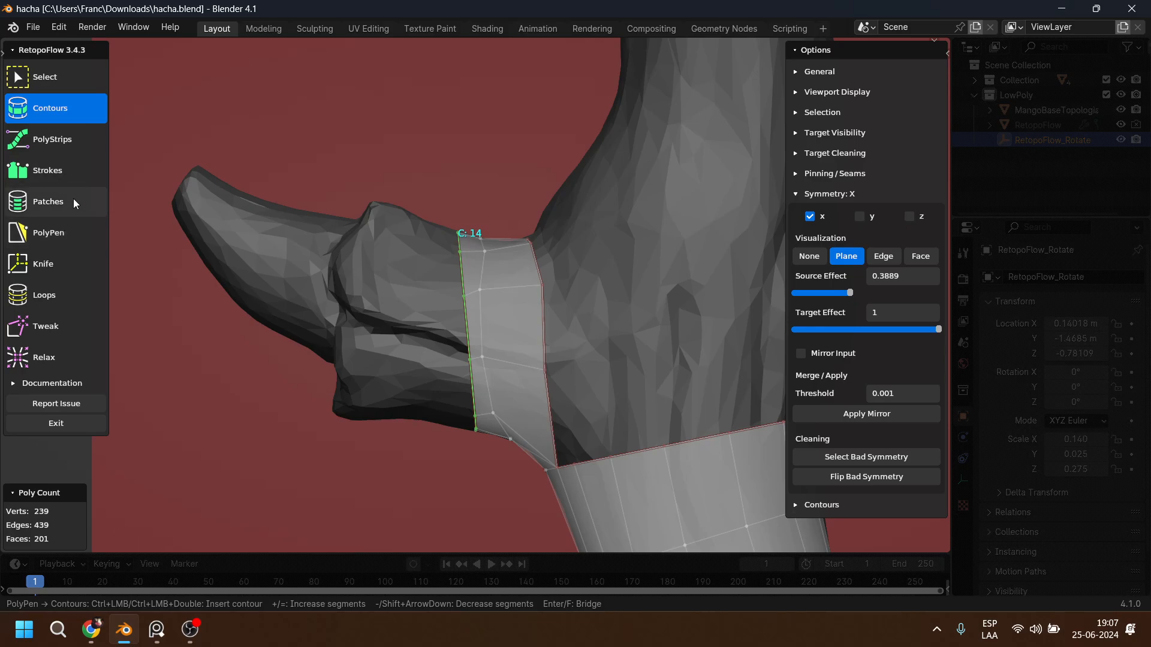
# Extend the side branch outward with five Contours loops, from the strip's outer edge past the knobby middle section.
pyautogui.moveTo(424, 198); pyautogui.dragTo(422, 492)
pyautogui.moveTo(393, 186); pyautogui.dragTo(362, 493)
pyautogui.moveTo(374, 187); pyautogui.dragTo(329, 458)
pyautogui.moveTo(362, 203); pyautogui.dragTo(329, 411)
pyautogui.moveTo(323, 318); pyautogui.dragTo(319, 203, button='middle')
pyautogui.moveTo(319, 192); pyautogui.dragTo(272, 376)
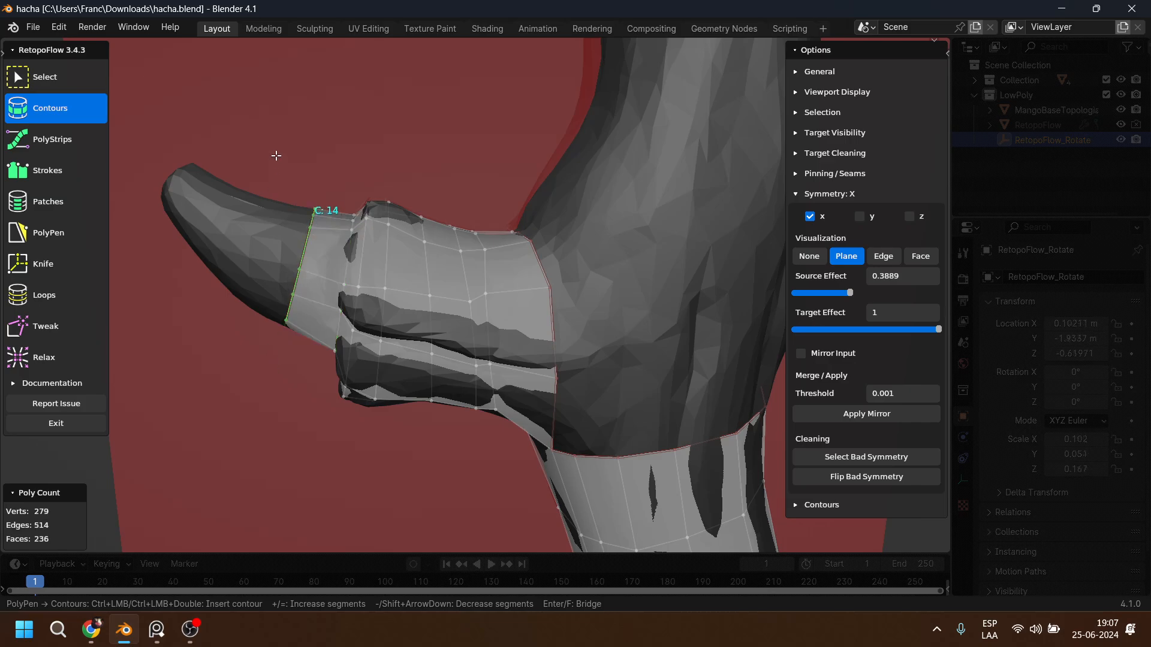
# Continue the side branch with three more Contours loops, spaced along the curved end up to near the tip.
pyautogui.moveTo(275, 159); pyautogui.dragTo(213, 337)
pyautogui.moveTo(232, 153); pyautogui.dragTo(159, 270)
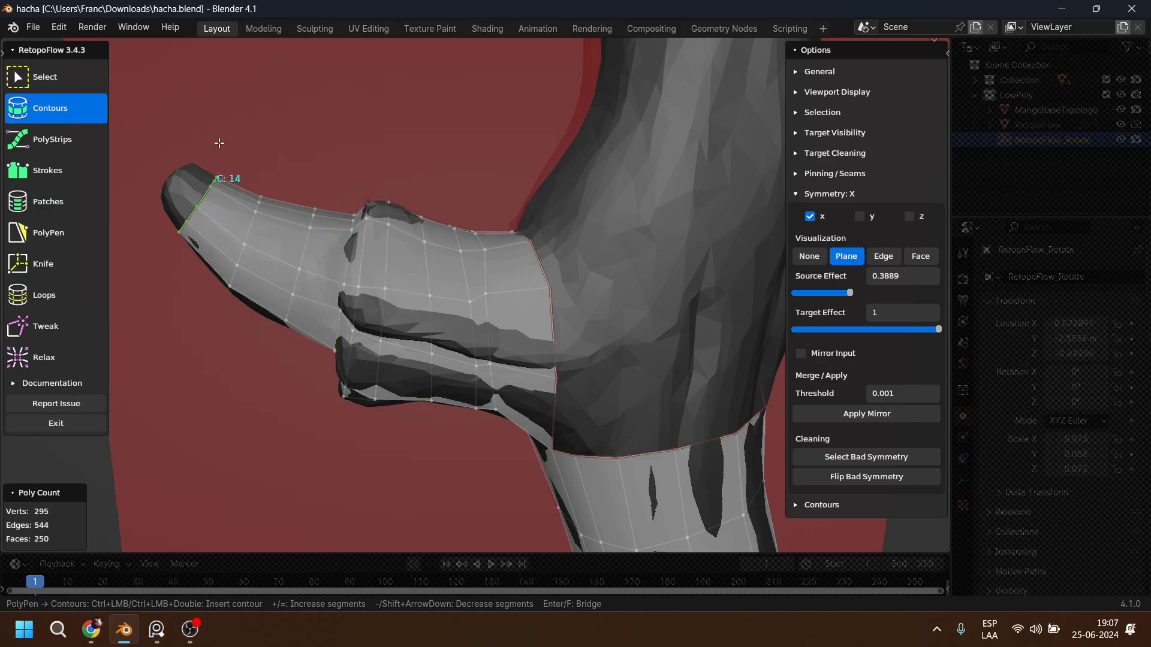
pyautogui.moveTo(217, 143); pyautogui.dragTo(134, 225)
pyautogui.scroll(-5, 351, 255)
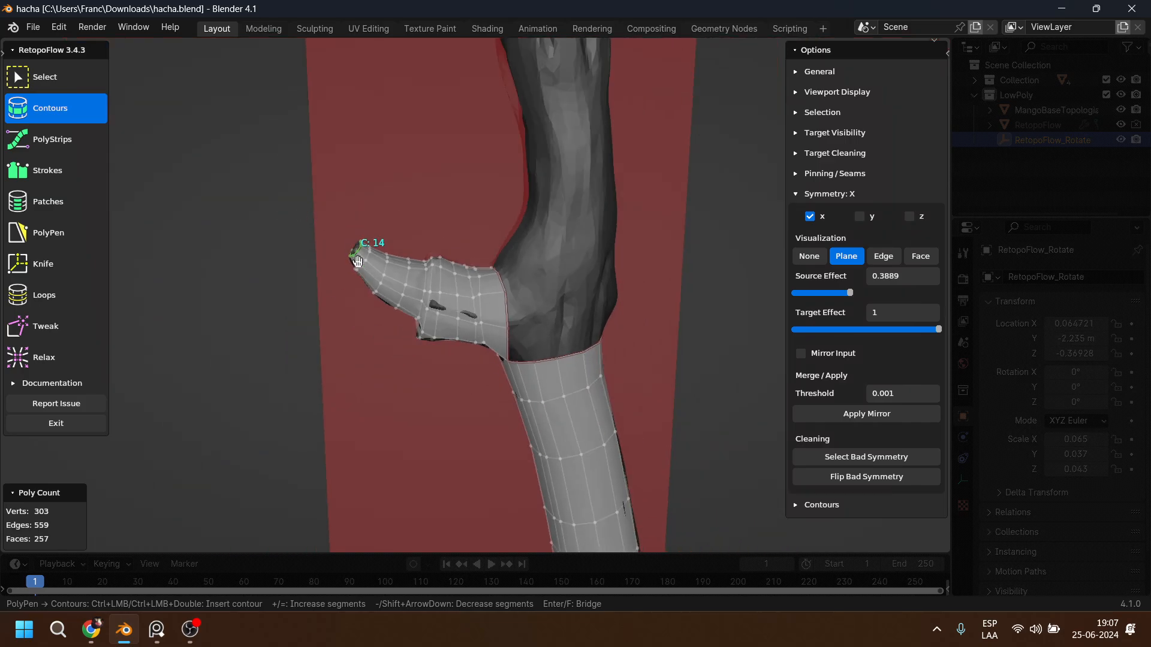
# Cap the branch's open tip with three PolyPen quads bridging the upper and lower edges out to the symmetry plane.
pyautogui.moveTo(444, 299); pyautogui.dragTo(554, 381, button='middle')
pyautogui.scroll(4, 260, 253)
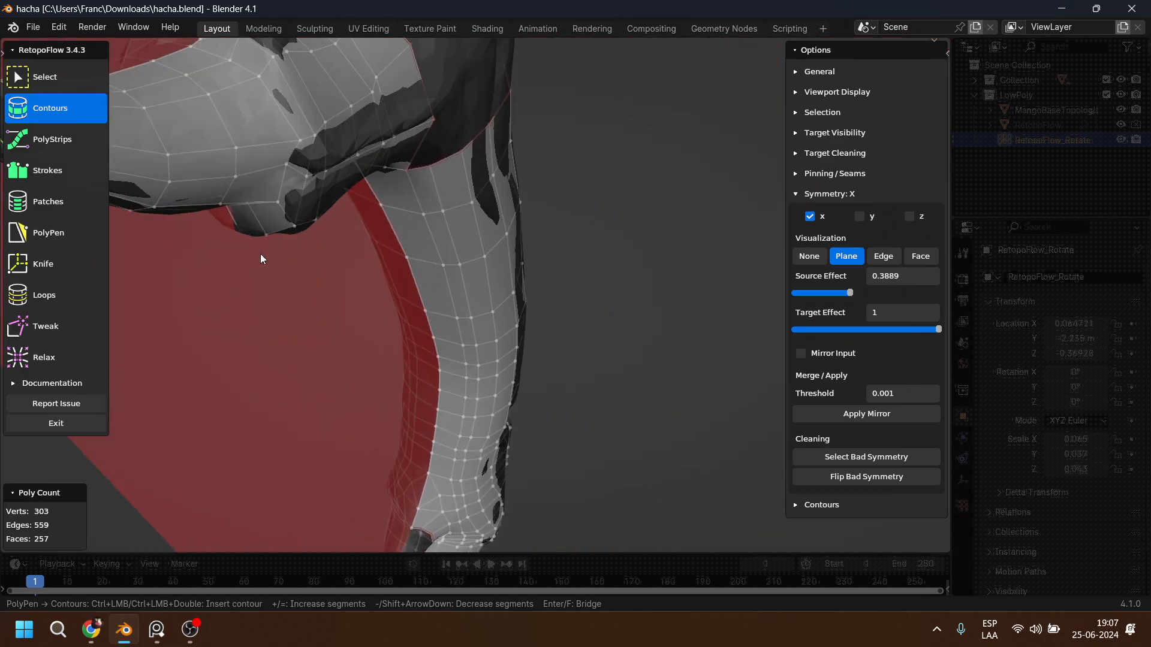
pyautogui.moveTo(260, 254); pyautogui.dragTo(519, 336, button='middle')
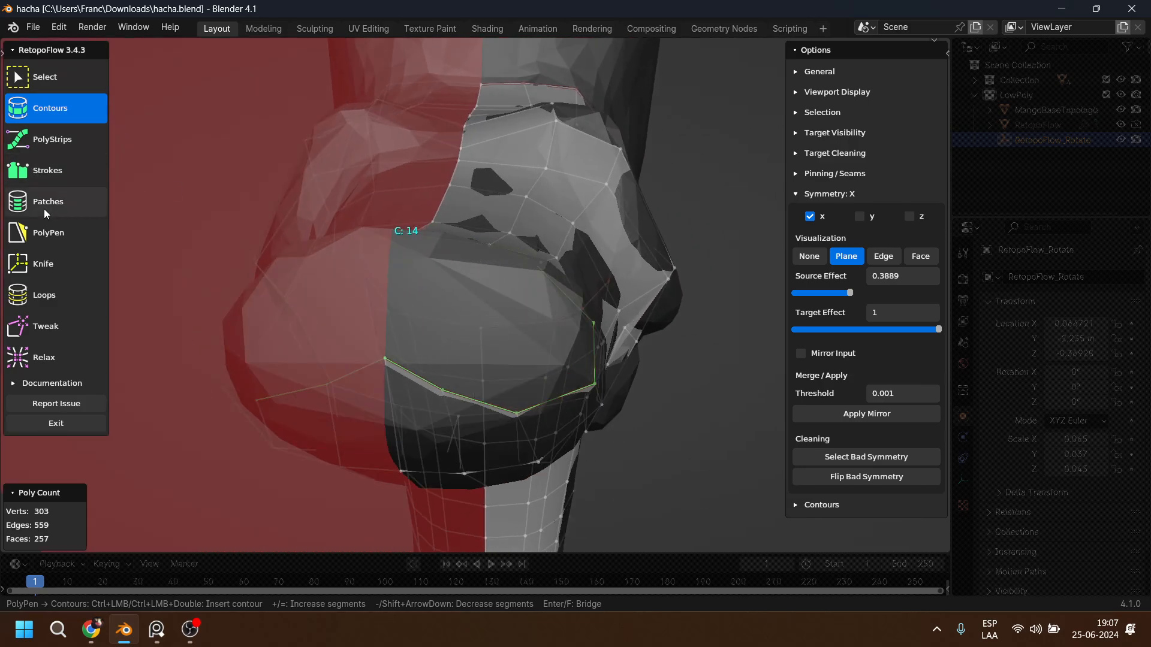
pyautogui.click(45, 233)
pyautogui.moveTo(419, 297); pyautogui.dragTo(542, 397, button='middle')
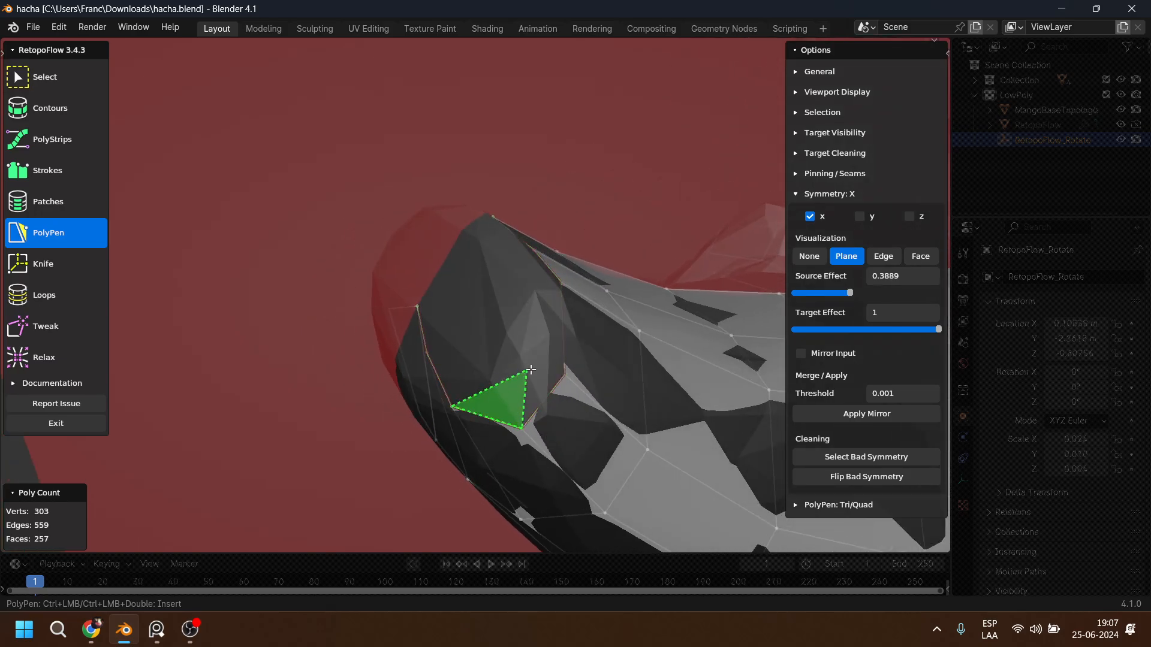
pyautogui.keyDown('ctrl'); pyautogui.click(563, 342); pyautogui.keyUp('ctrl')
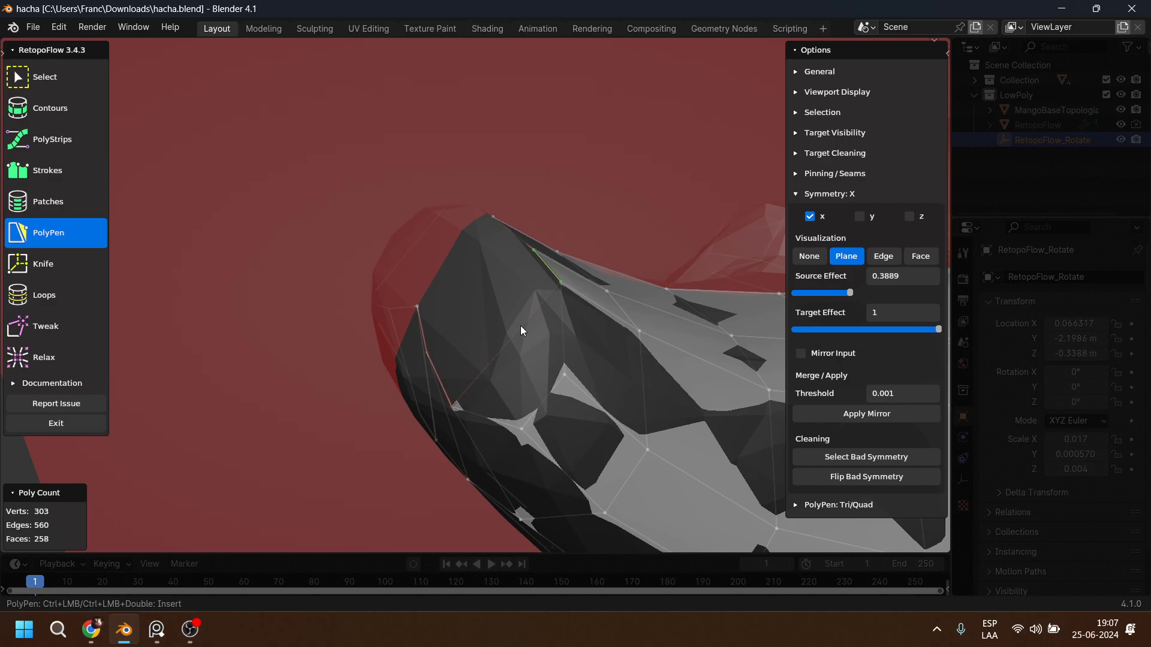
pyautogui.moveTo(520, 325); pyautogui.dragTo(562, 313, button='middle')
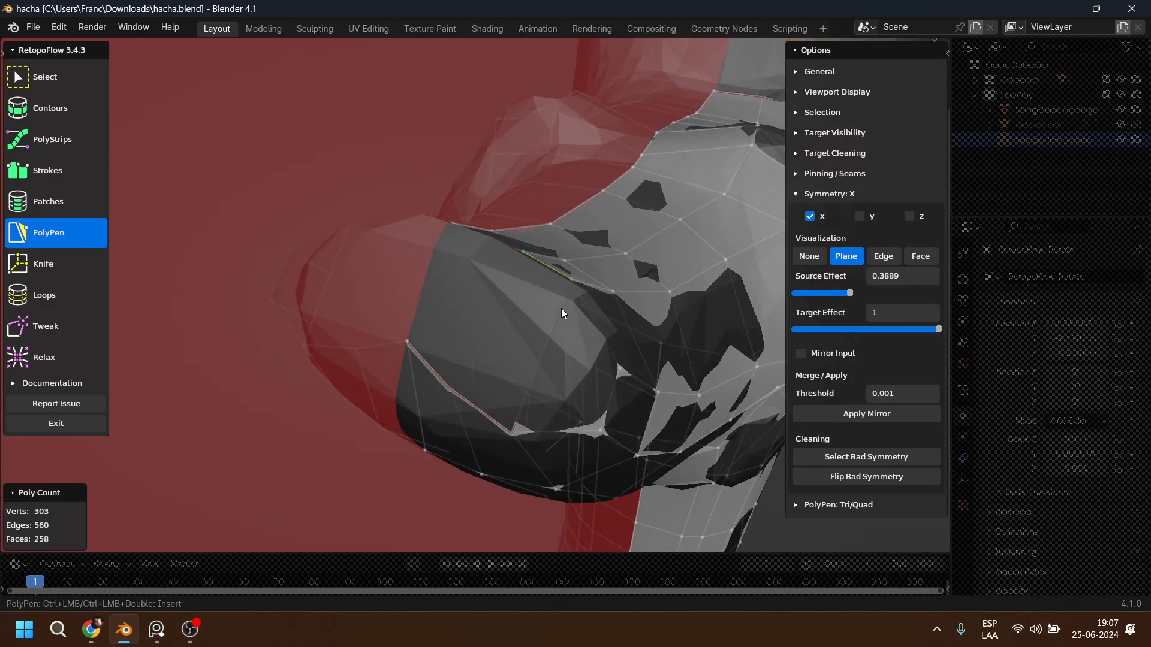
pyautogui.keyDown('ctrl'); pyautogui.click(480, 416); pyautogui.keyUp('ctrl')
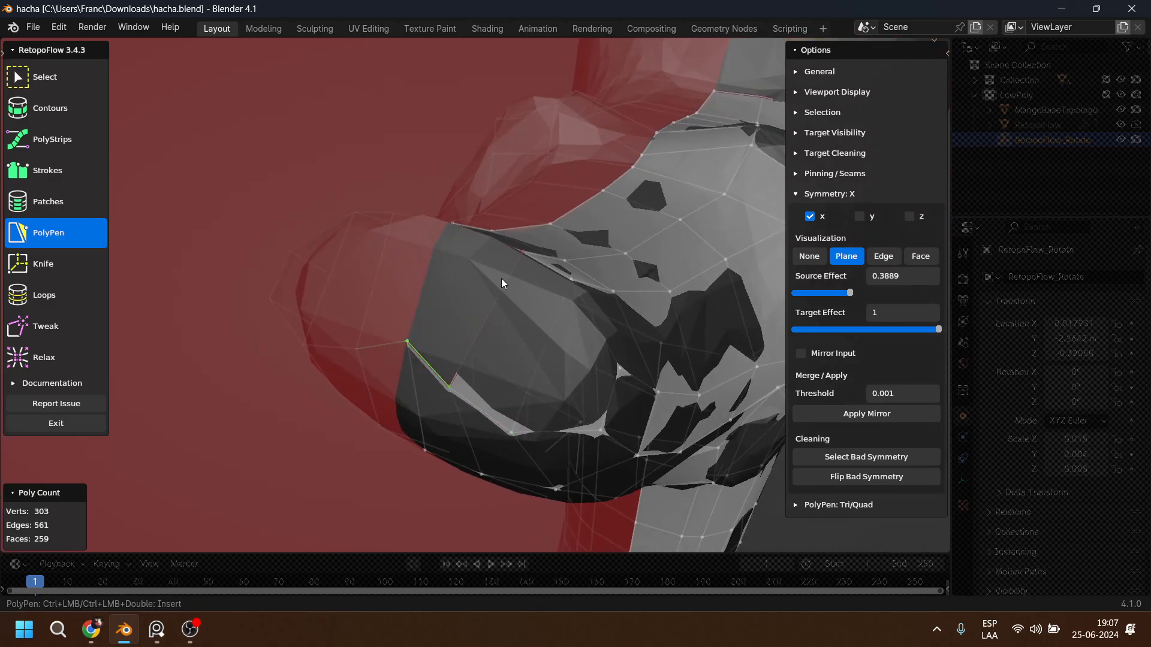
pyautogui.moveTo(480, 417); pyautogui.dragTo(465, 334, button='middle')
pyautogui.keyDown('ctrl'); pyautogui.click(530, 287); pyautogui.keyUp('ctrl')
pyautogui.moveTo(530, 287); pyautogui.dragTo(563, 376, button='middle')
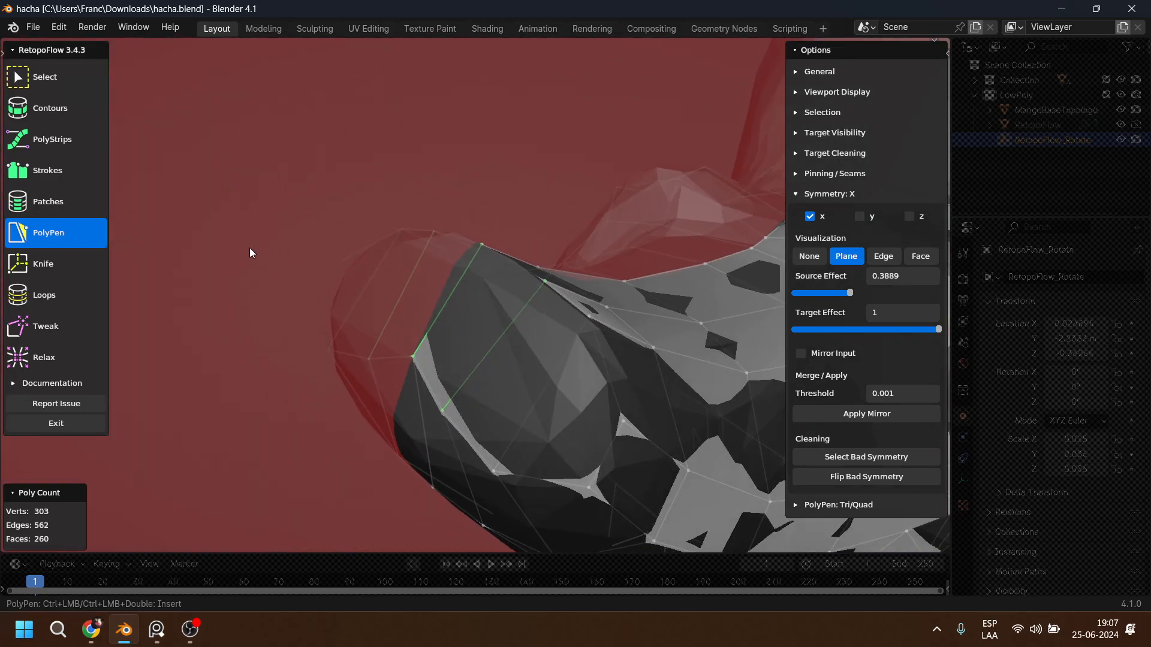
# Split the tip's cap faces with two Knife cuts running to the symmetry plane, and shift the upper cut's end vertex onto the plane.
pyautogui.click(71, 272)
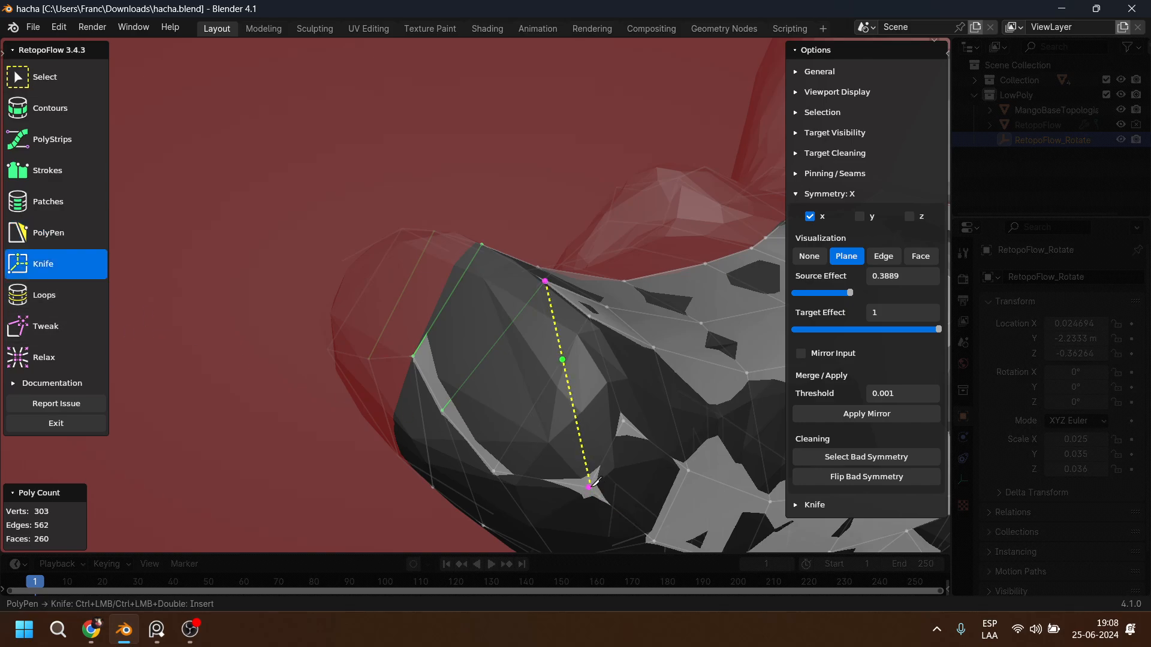
pyautogui.click(587, 488)
pyautogui.click(432, 325)
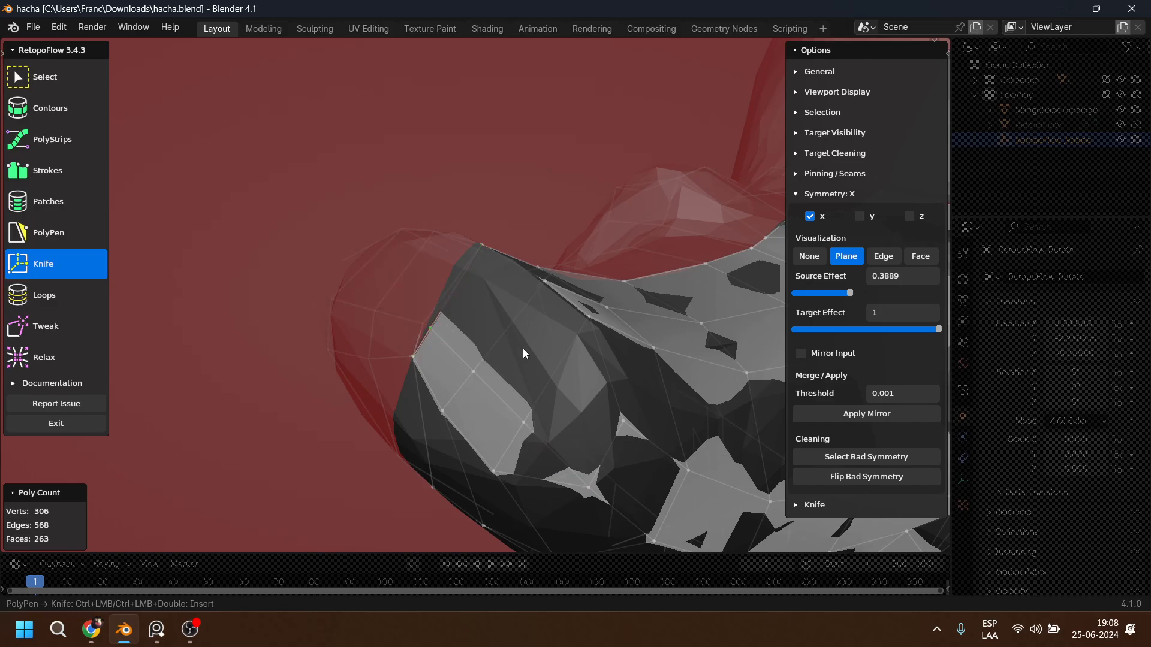
pyautogui.click(624, 420)
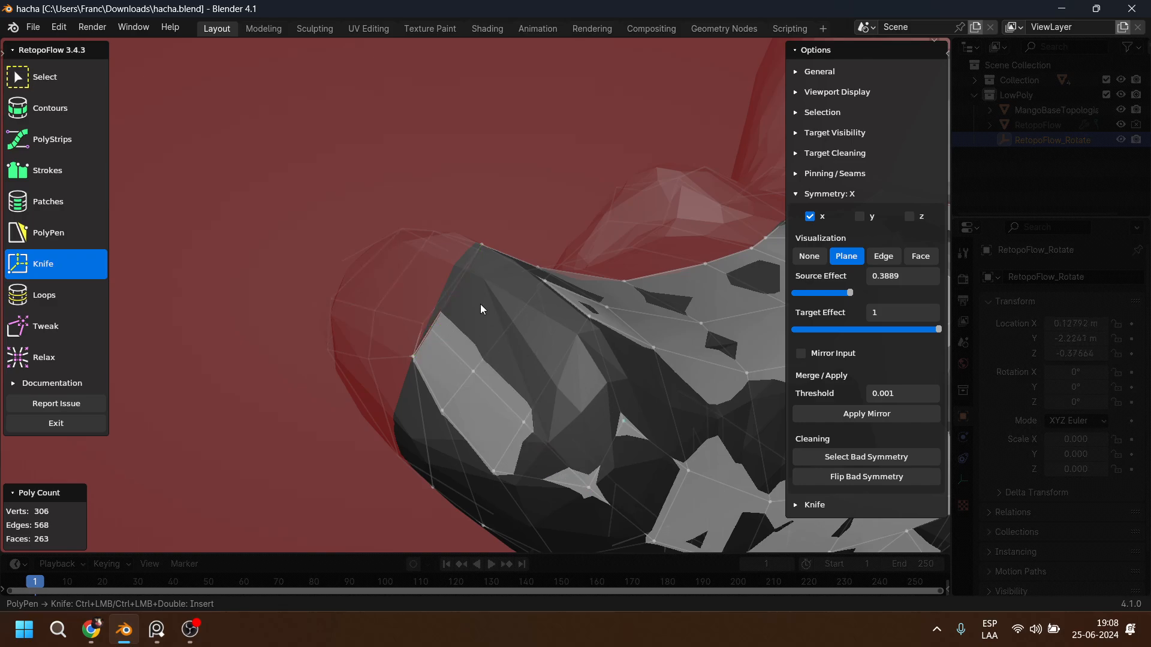
pyautogui.click(460, 279)
pyautogui.moveTo(462, 278)
pyautogui.mouseDown(button='middle')
pyautogui.moveTo(523, 362)
pyautogui.moveTo(454, 278)
pyautogui.mouseUp(button='middle')
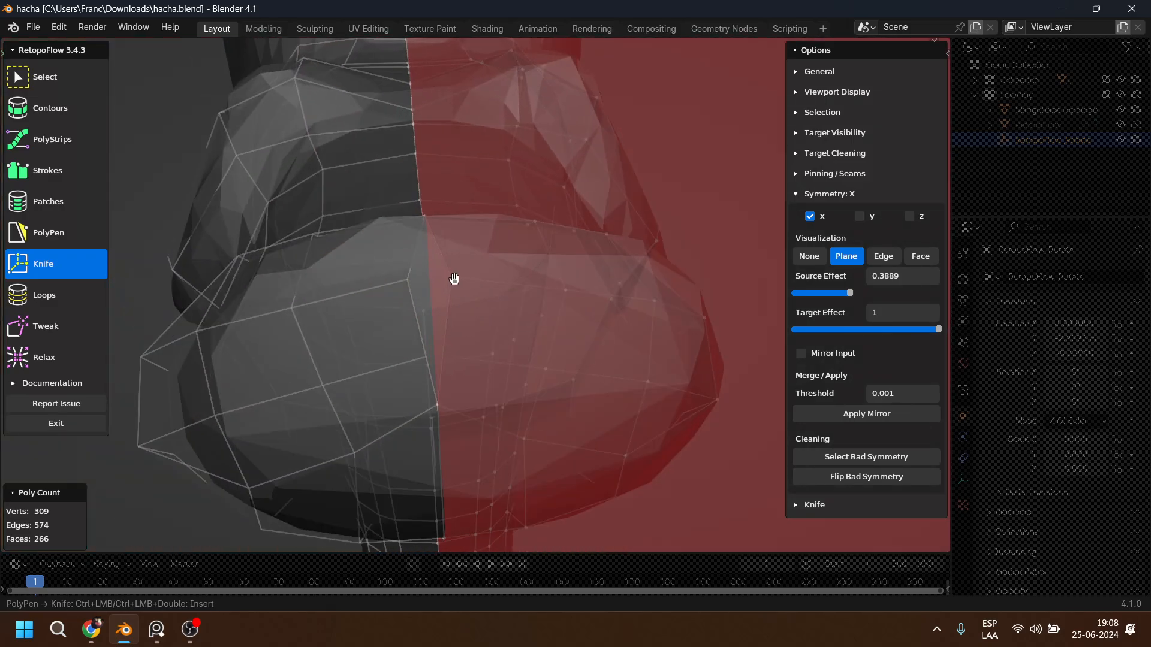
pyautogui.moveTo(453, 278); pyautogui.dragTo(475, 276)
# Fill a single row of faces along the handle's rim with Patches, from the branch's lowest free edge around to the back.
pyautogui.moveTo(443, 356); pyautogui.dragTo(372, 330, button='middle')
pyautogui.press('4')
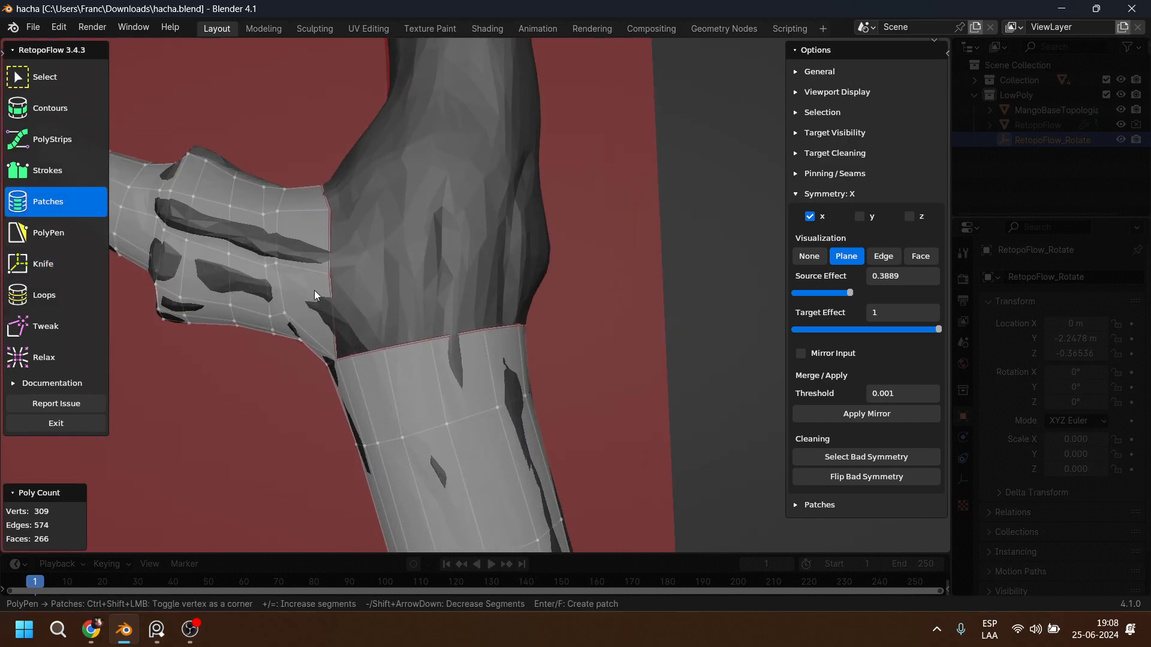
pyautogui.click(332, 284)
pyautogui.keyDown('shift'); pyautogui.moveTo(365, 354); pyautogui.dragTo(407, 344); pyautogui.keyUp('shift')
pyautogui.keyDown('shift'); pyautogui.click(344, 359); pyautogui.keyUp('shift')
pyautogui.moveTo(349, 361); pyautogui.dragTo(479, 357, button='middle')
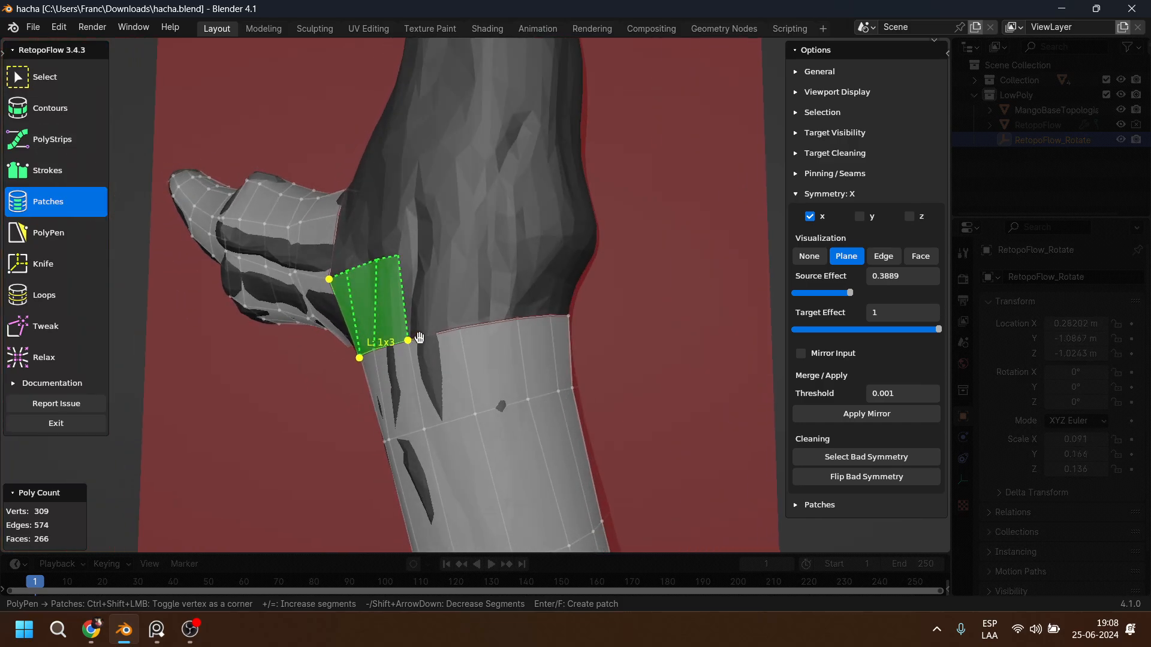
pyautogui.keyDown('shift'); pyautogui.moveTo(417, 339); pyautogui.dragTo(552, 321); pyautogui.keyUp('shift')
pyautogui.moveTo(440, 261)
pyautogui.mouseDown(button='middle')
pyautogui.moveTo(326, 322)
pyautogui.moveTo(426, 329)
pyautogui.moveTo(447, 244)
pyautogui.mouseUp(button='middle')
pyautogui.press('Return')
# Fill a second 1x7 Patches row above the first, using the branch's next free edge and the new upper rim.
pyautogui.click(317, 248)
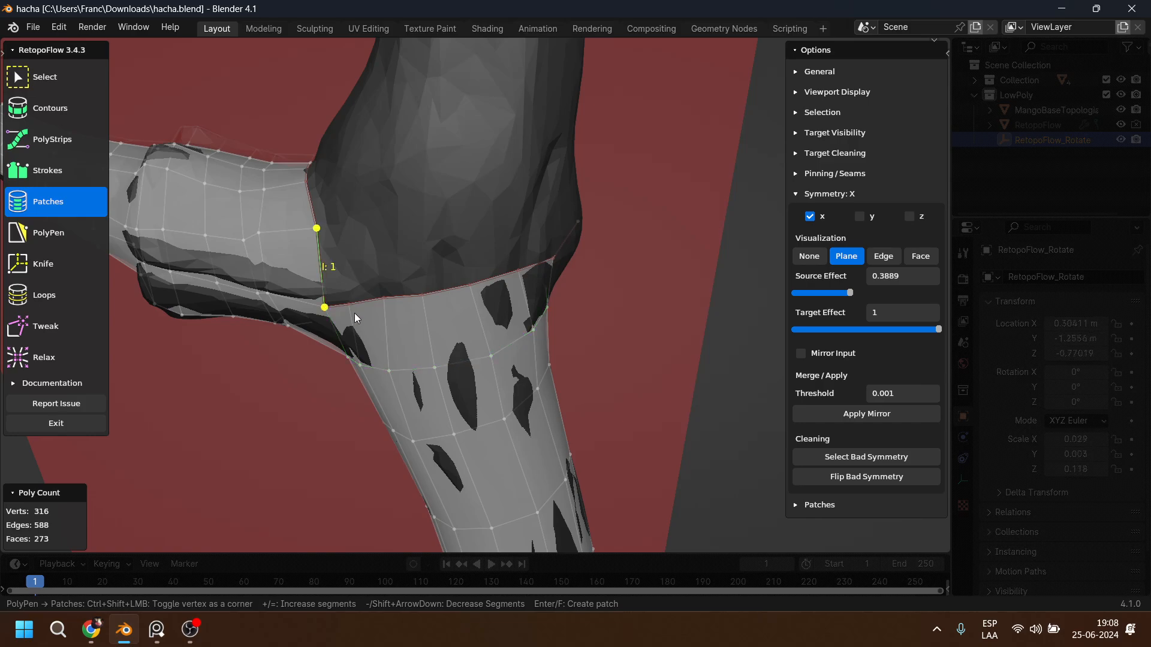
pyautogui.moveTo(336, 303); pyautogui.dragTo(467, 287)
pyautogui.moveTo(570, 237); pyautogui.dragTo(572, 240)
pyautogui.moveTo(572, 240); pyautogui.dragTo(570, 301, button='middle')
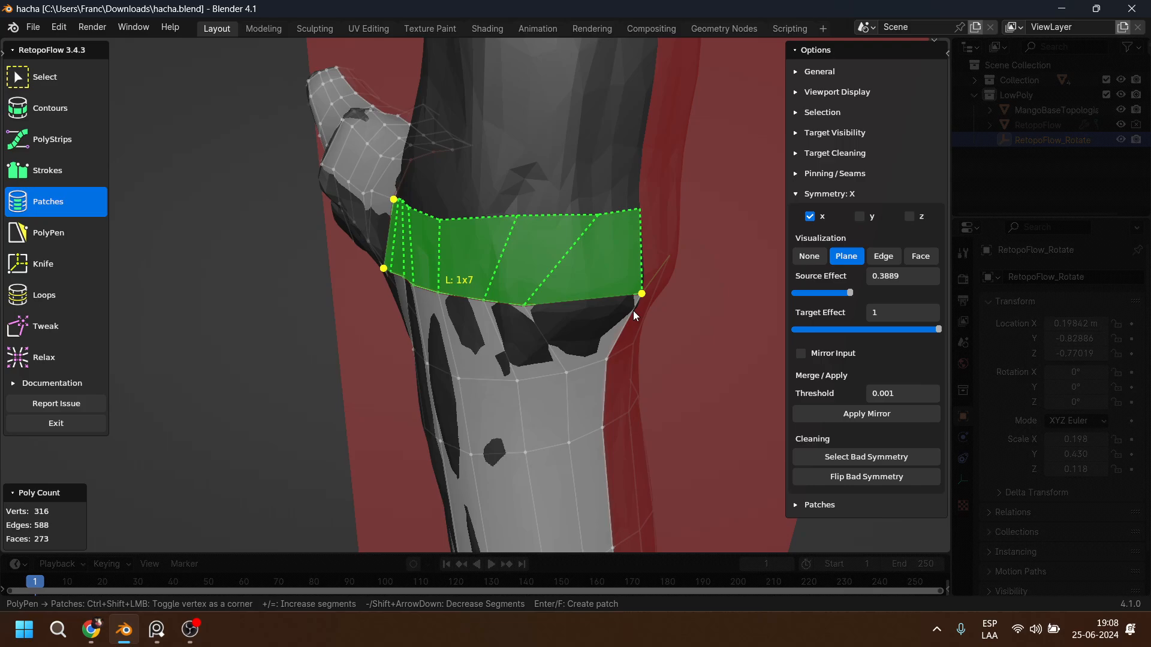
pyautogui.press('Return')
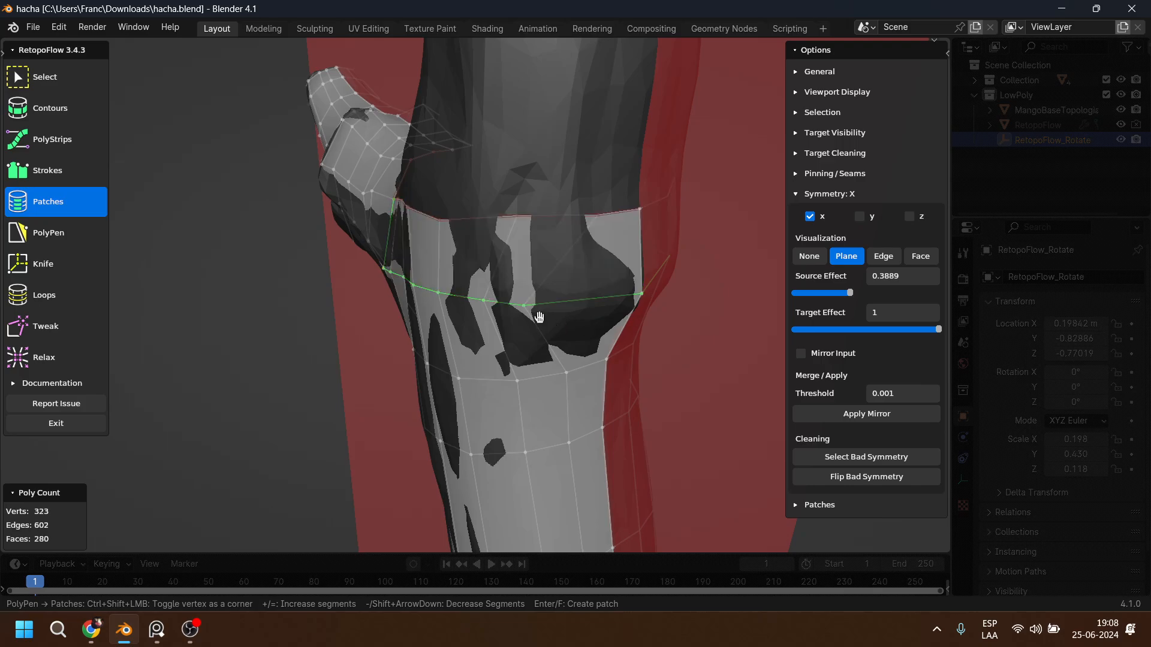
# Move the vertex below the new top row toward the handle's back with PolyPen to even out the faces over the bulge.
pyautogui.click(528, 307)
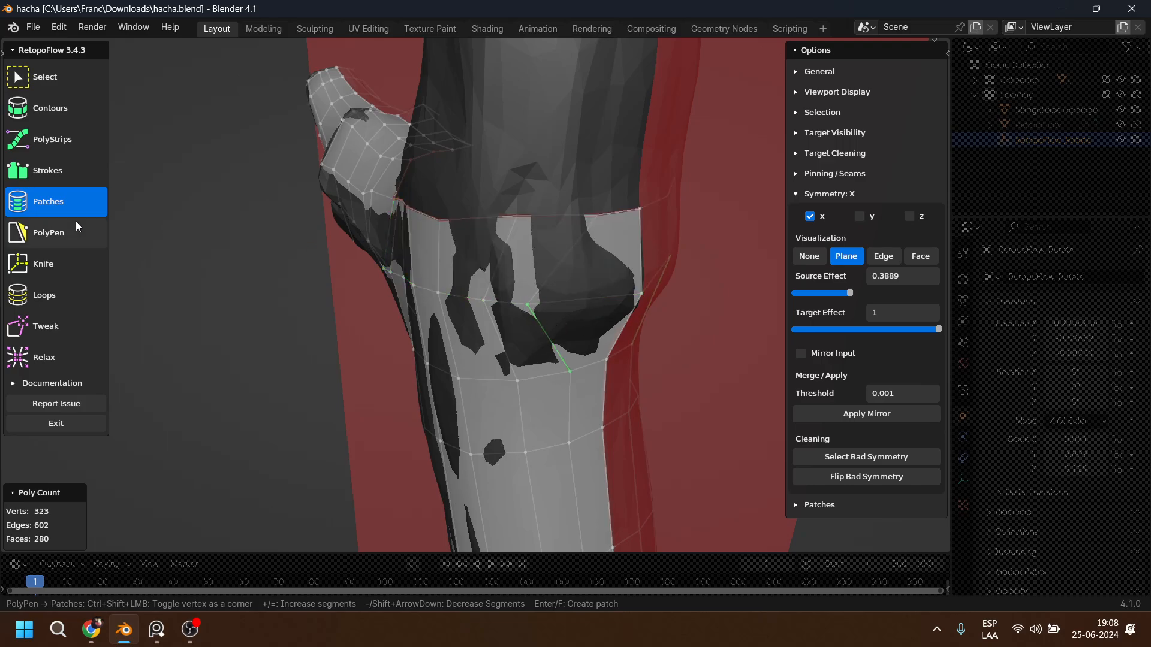
pyautogui.click(60, 234)
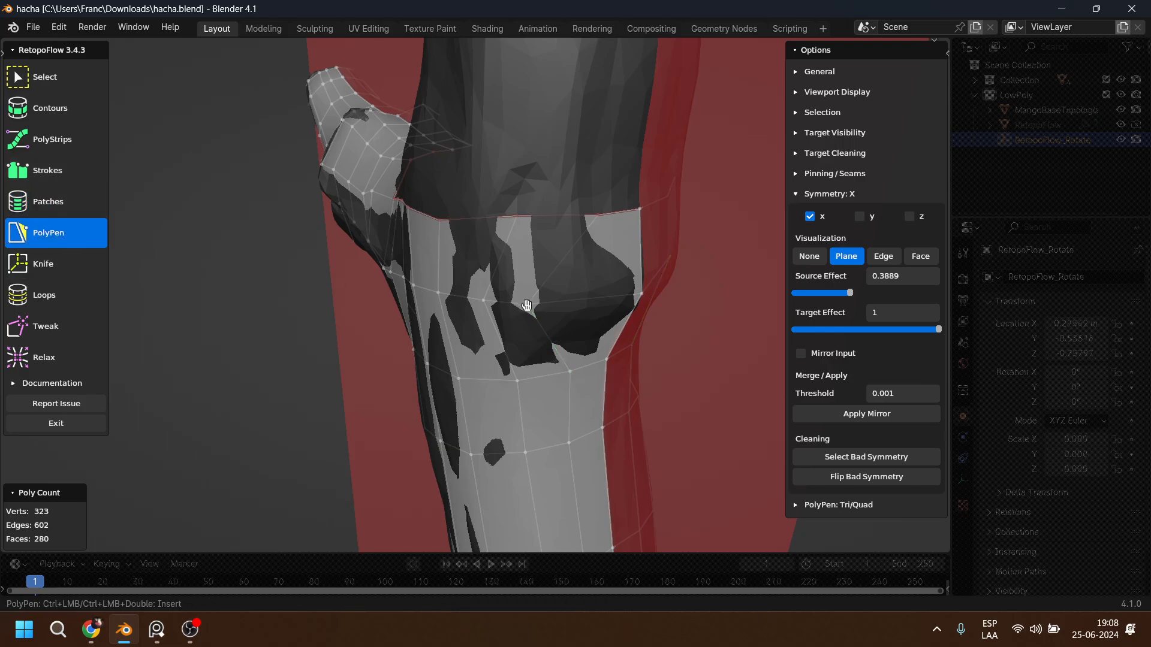
pyautogui.moveTo(527, 305); pyautogui.dragTo(570, 309)
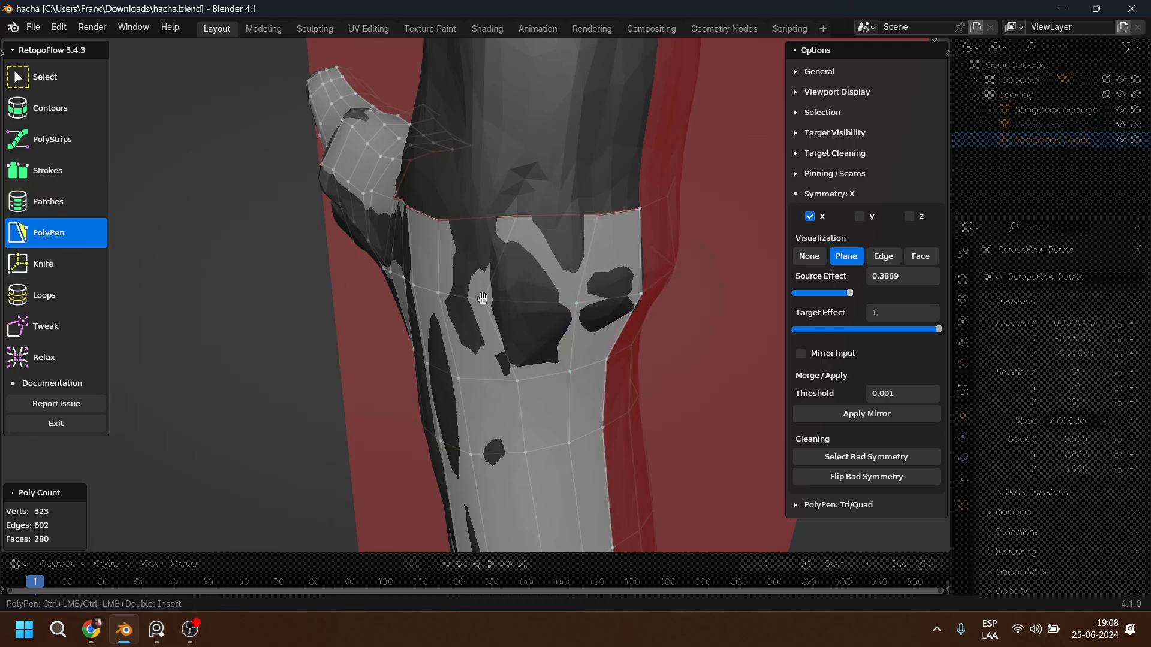
# Fill a 6x1 Patches row above the handle's rim, from the branch's next free edge around toward the back.
pyautogui.moveTo(451, 286); pyautogui.dragTo(502, 266, button='middle')
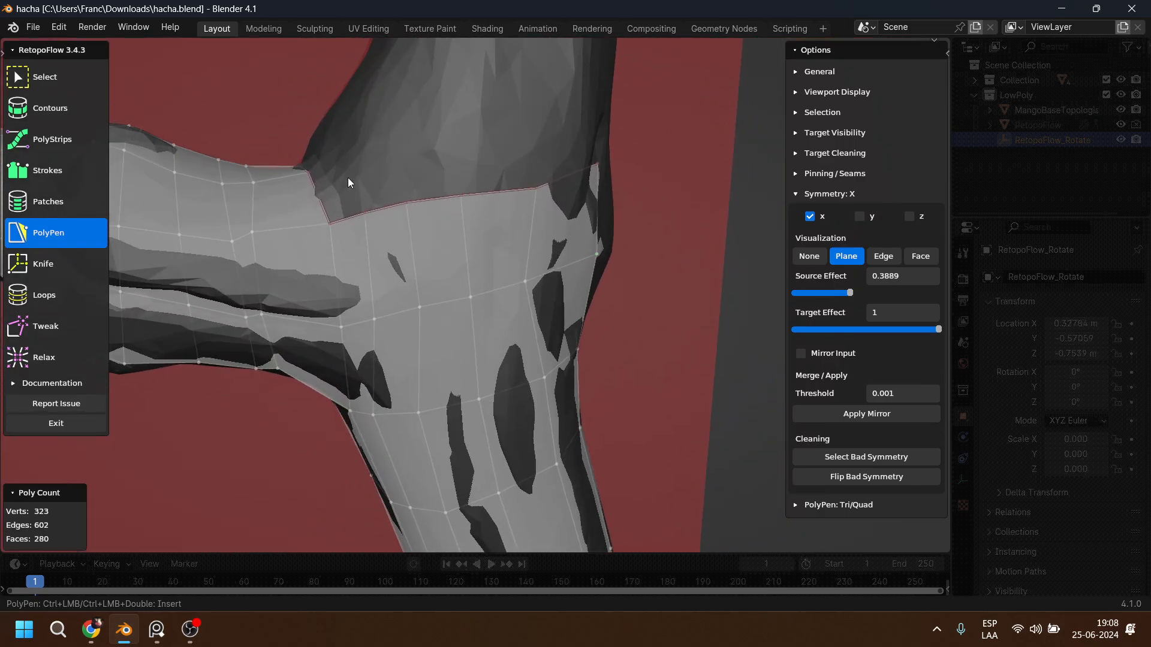
pyautogui.moveTo(348, 177); pyautogui.dragTo(350, 242, button='middle')
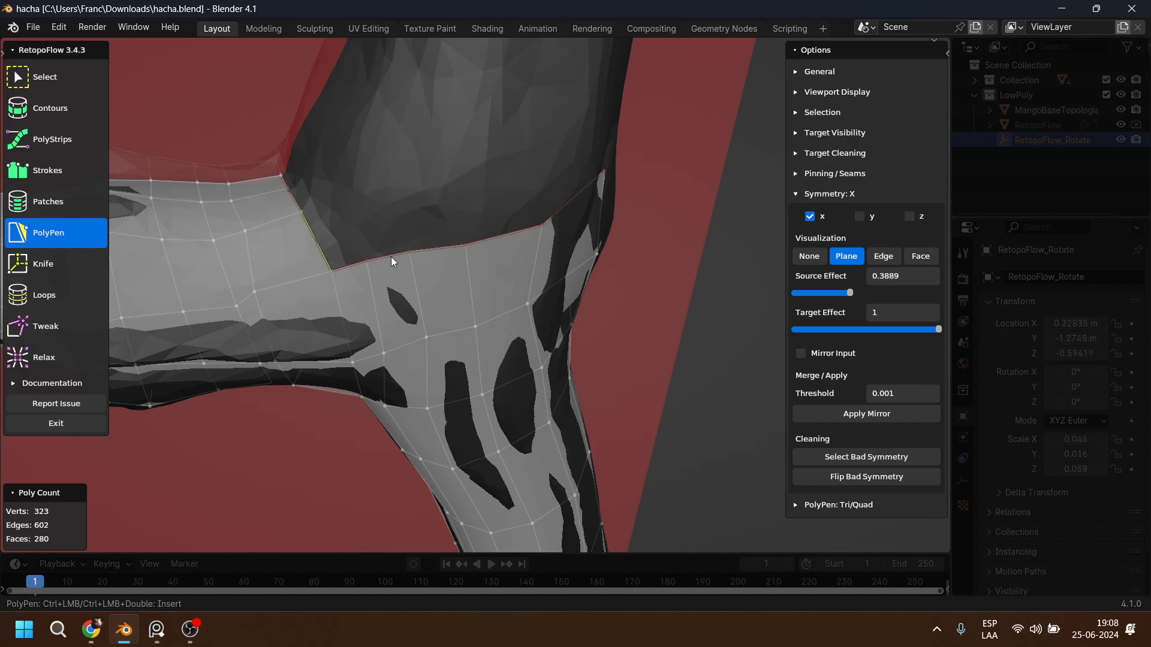
pyautogui.click(60, 200)
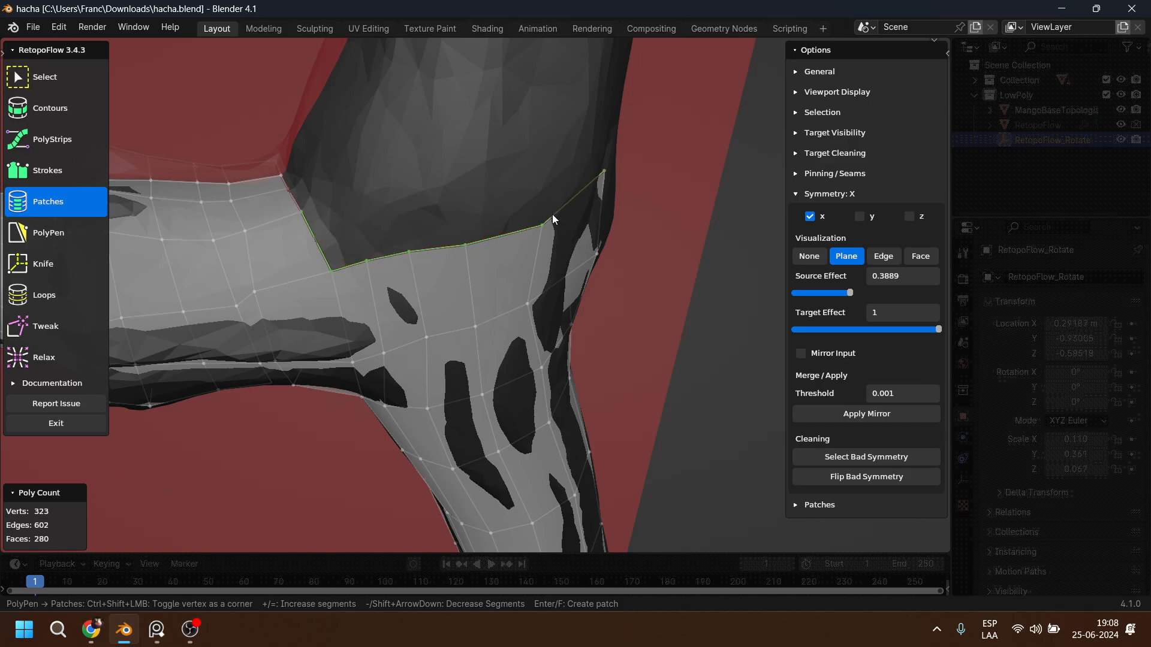
pyautogui.moveTo(595, 230); pyautogui.dragTo(667, 263, button='middle')
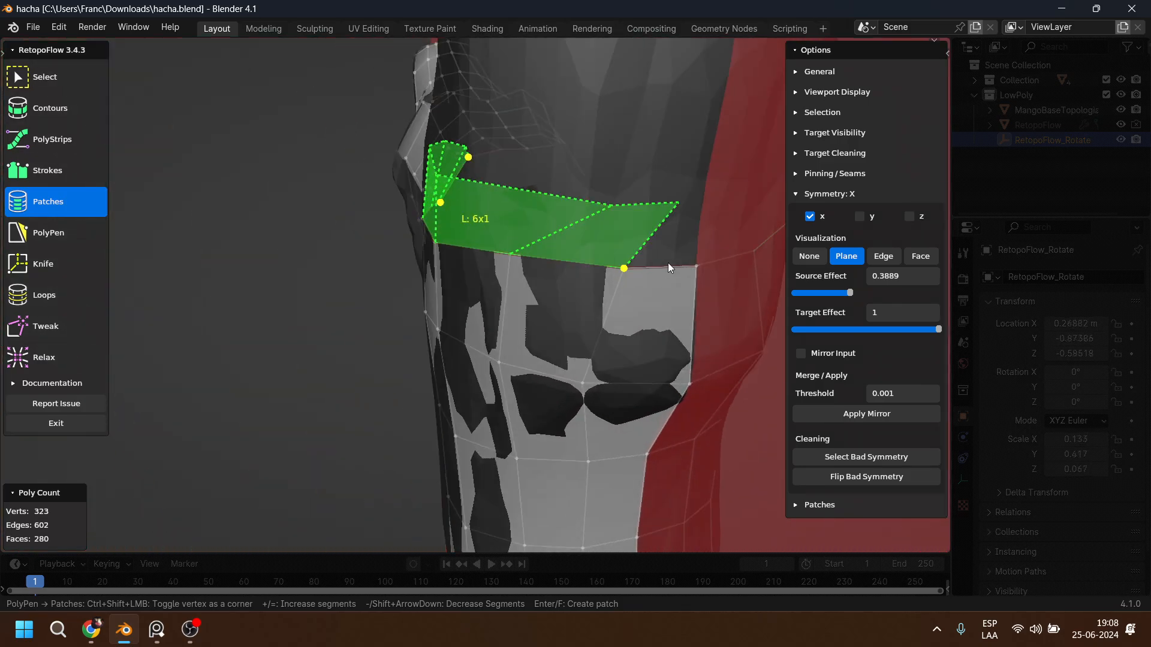
pyautogui.keyDown('shift'); pyautogui.click(669, 265); pyautogui.keyUp('shift')
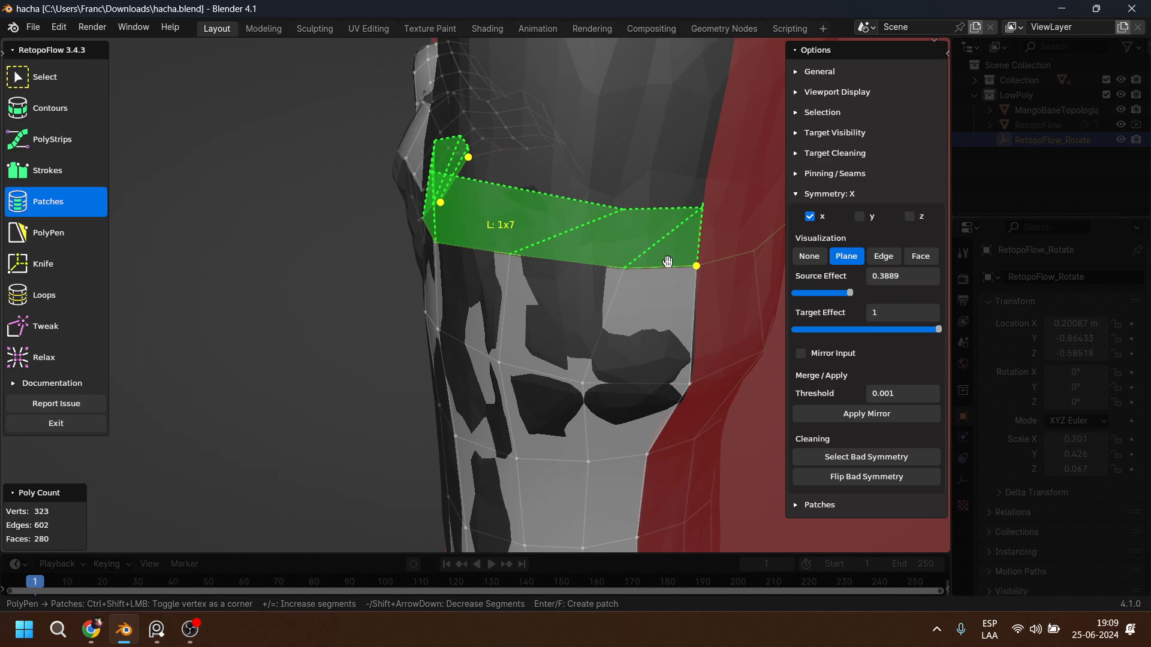
pyautogui.keyDown('shift'); pyautogui.click(667, 262); pyautogui.keyUp('shift')
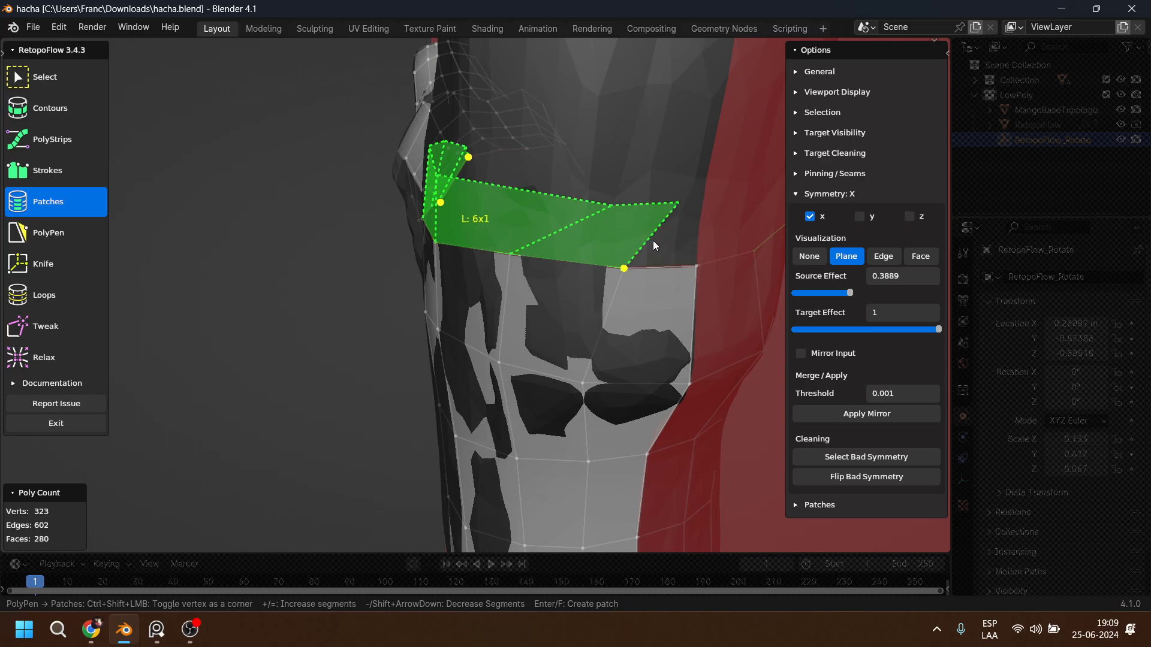
pyautogui.press('Return')
# Shift the new row's end edge away from the symmetry plane and fill the remaining gap at the back with a Patches face.
pyautogui.click(676, 201)
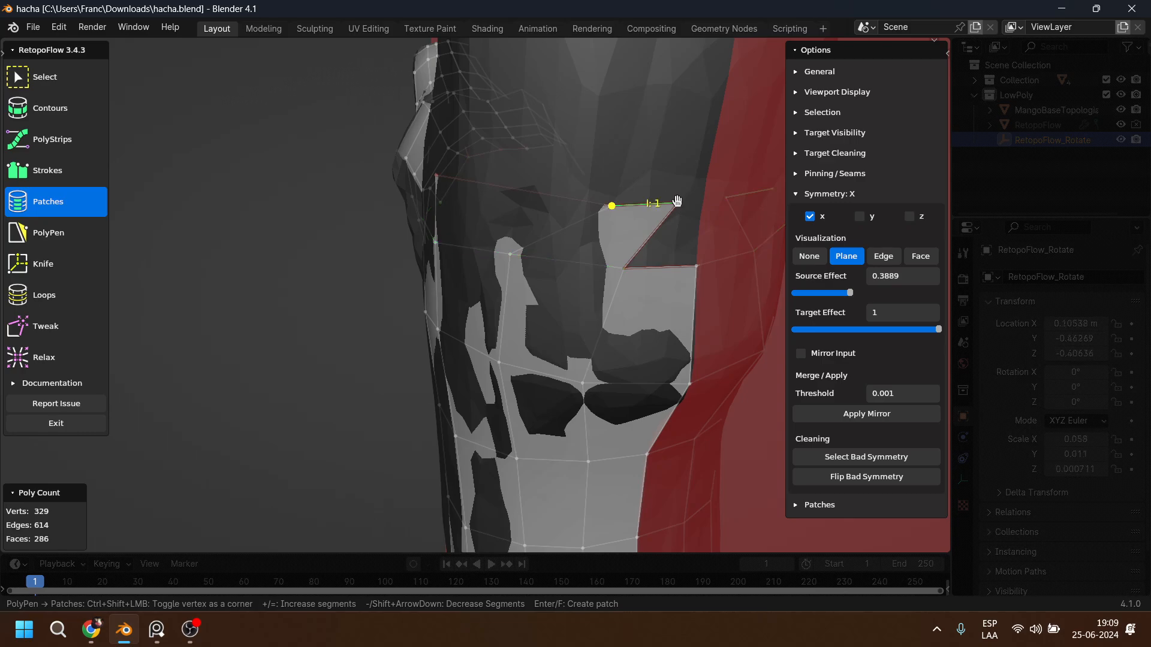
pyautogui.press('g')
pyautogui.click(611, 198)
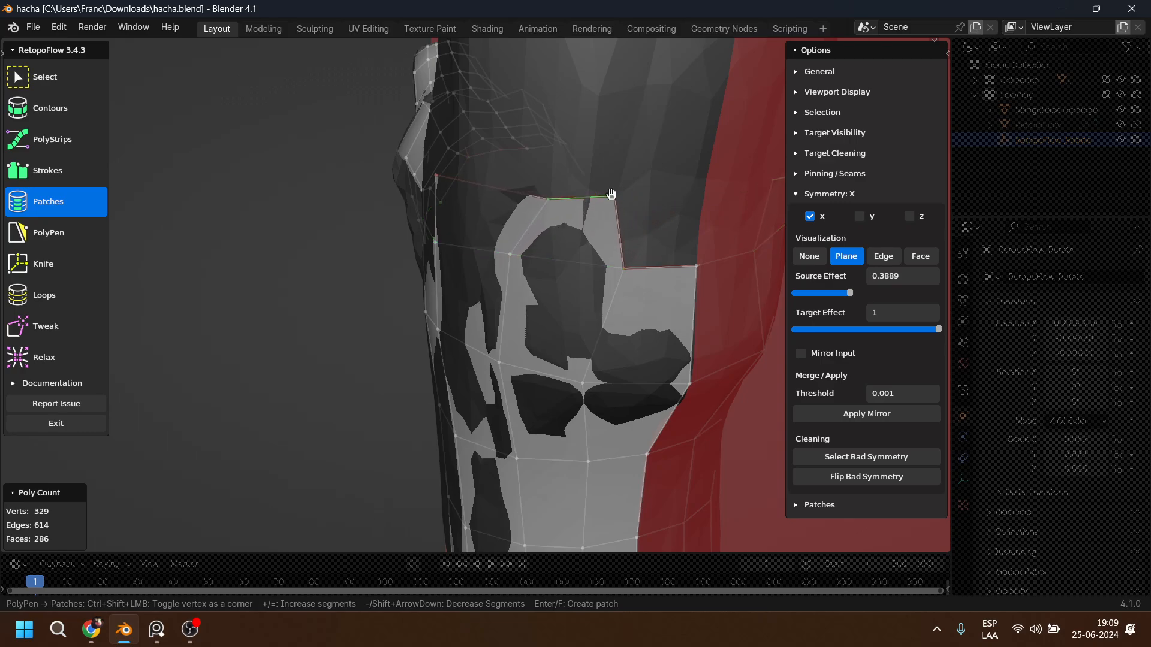
pyautogui.click(617, 226)
pyautogui.keyDown('shift'); pyautogui.click(661, 270); pyautogui.keyUp('shift')
pyautogui.press('Return')
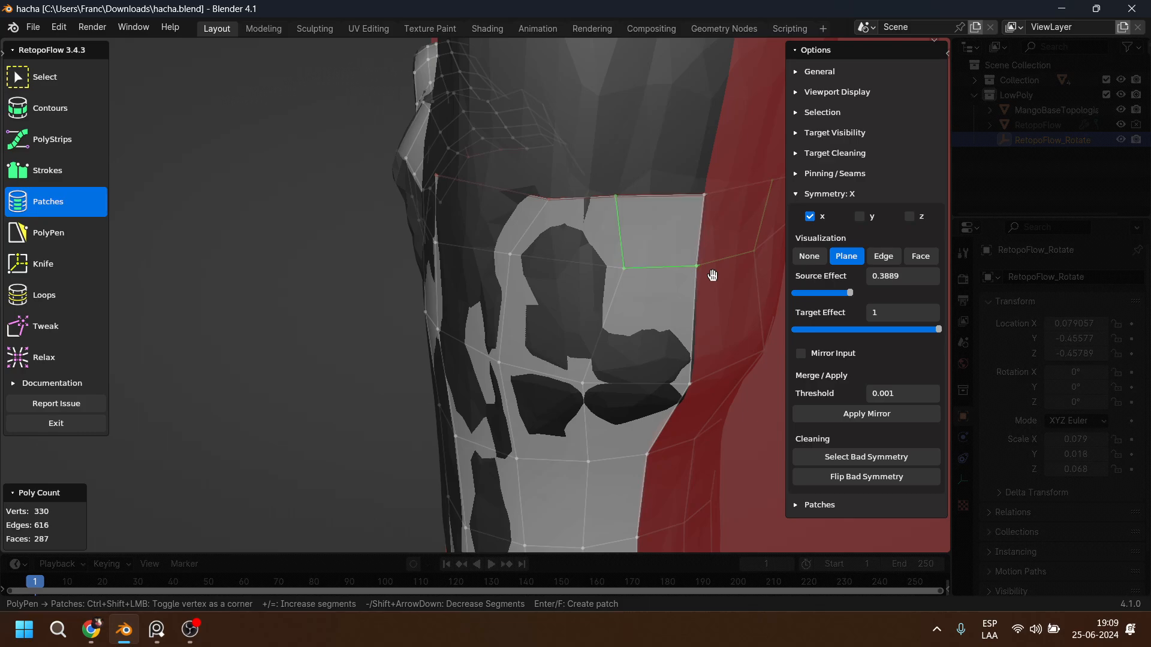
# Fill the notch between the branch's last free edges and the handle's rim with a two-face patch.
pyautogui.moveTo(708, 275); pyautogui.dragTo(446, 278, button='middle')
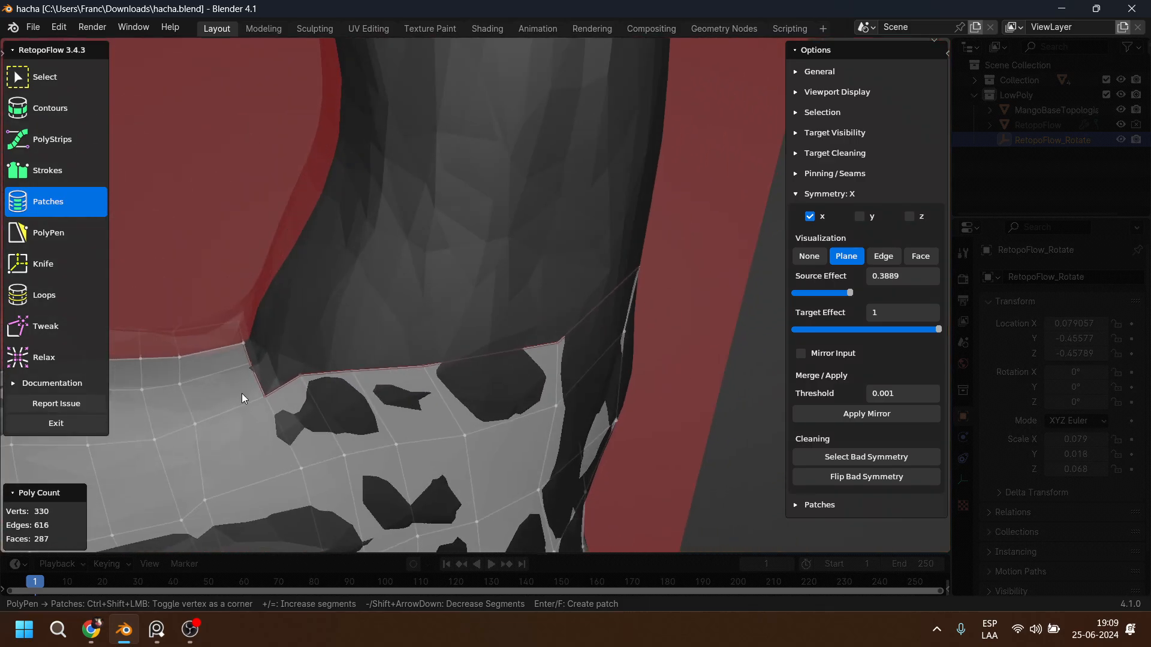
pyautogui.click(278, 380)
pyautogui.moveTo(278, 380); pyautogui.dragTo(425, 297, button='middle')
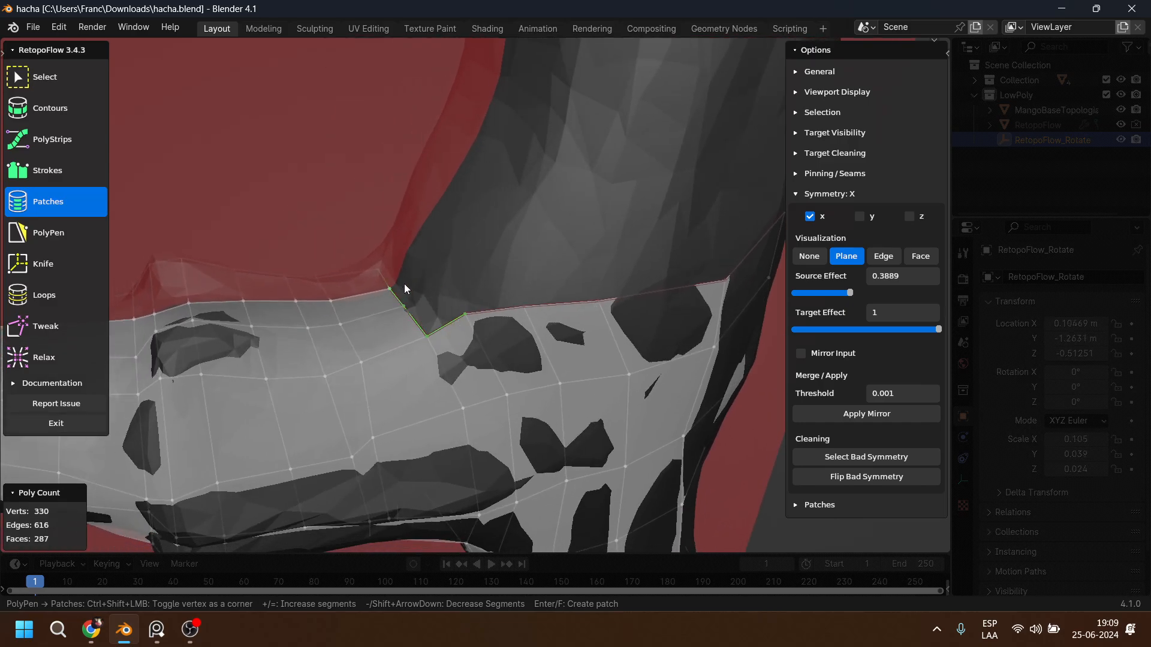
pyautogui.press('Return')
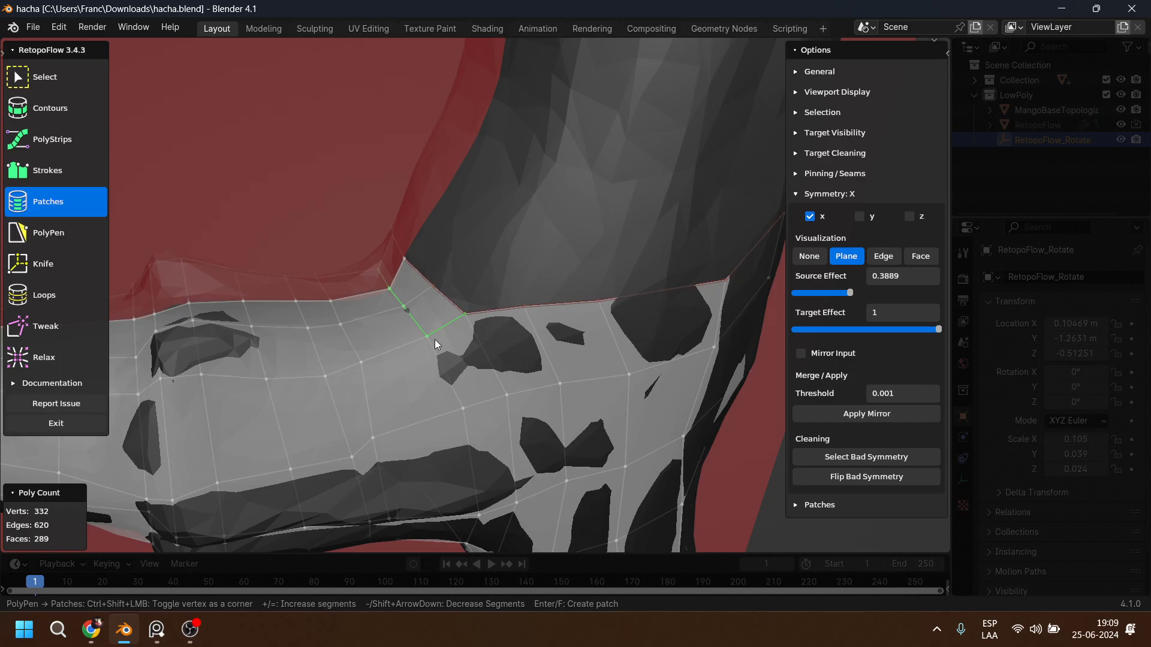
# Try to extend the handle upward by selecting its rim edges and adding a Contours ring above them.
pyautogui.click(91, 110)
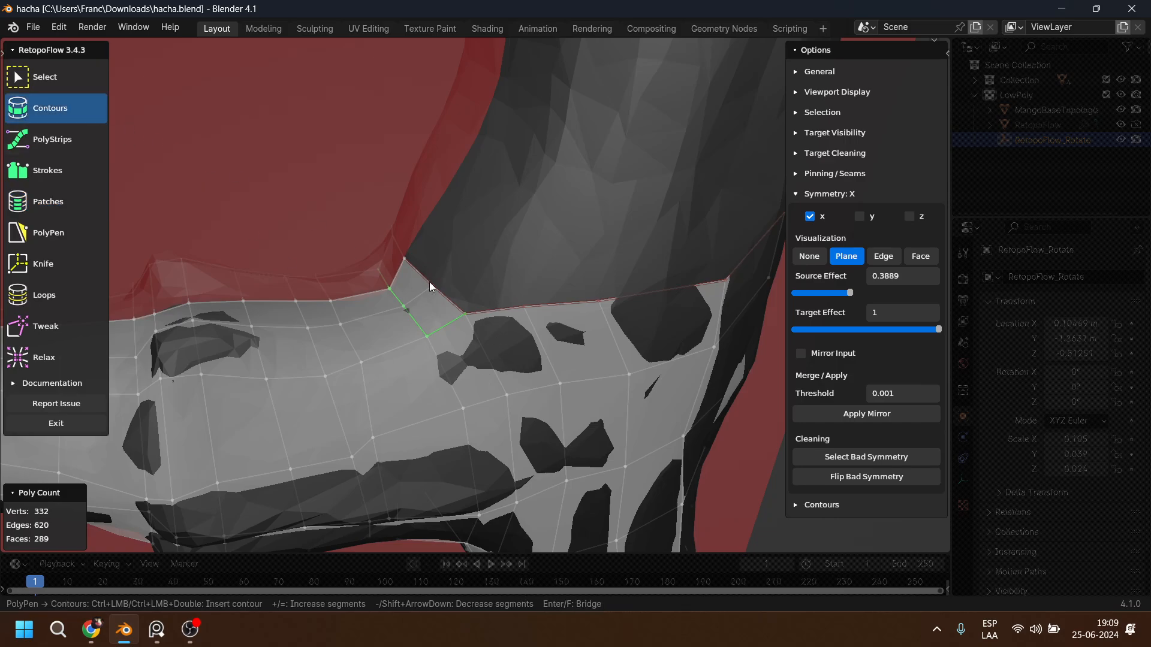
pyautogui.click(439, 293)
pyautogui.keyDown('shift'); pyautogui.click(448, 305); pyautogui.keyUp('shift')
pyautogui.keyDown('shift'); pyautogui.click(492, 309); pyautogui.keyUp('shift')
pyautogui.keyDown('shift'); pyautogui.click(582, 303); pyautogui.keyUp('shift')
pyautogui.moveTo(586, 300); pyautogui.dragTo(553, 300, button='middle')
pyautogui.keyDown('shift'); pyautogui.click(675, 305); pyautogui.keyUp('shift')
pyautogui.moveTo(675, 305); pyautogui.dragTo(583, 334, button='middle')
pyautogui.keyDown('shift'); pyautogui.click(534, 286); pyautogui.keyUp('shift')
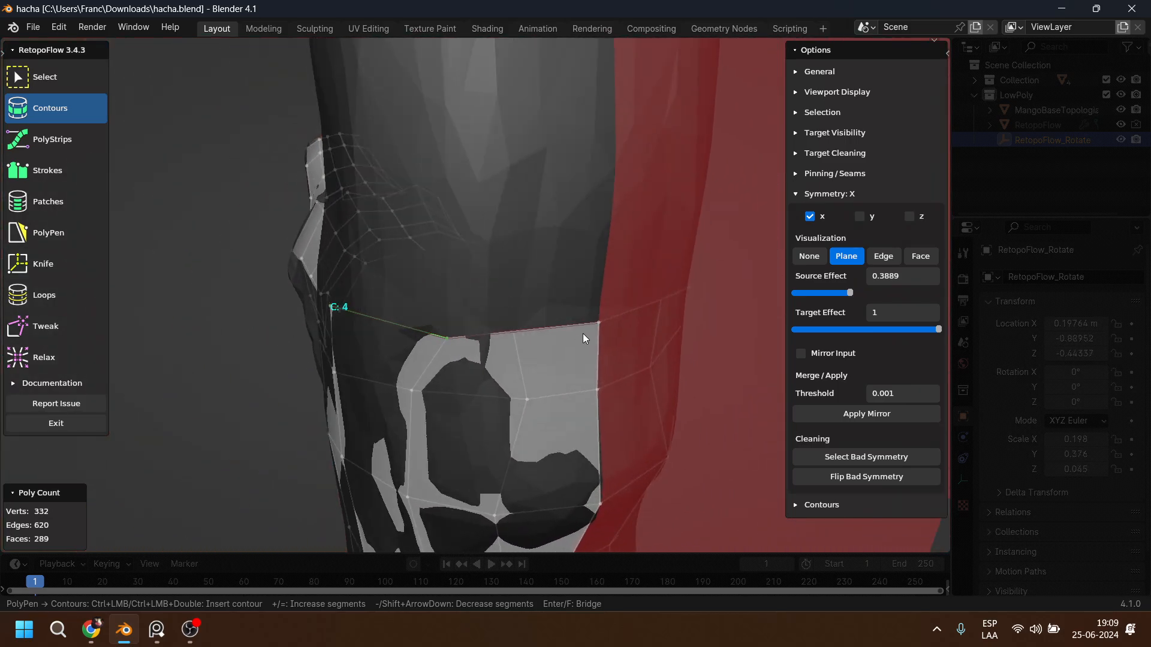
pyautogui.keyDown('shift'); pyautogui.click(489, 333); pyautogui.keyUp('shift')
pyautogui.keyDown('shift'); pyautogui.click(544, 329); pyautogui.keyUp('shift')
pyautogui.moveTo(432, 292); pyautogui.dragTo(563, 274, button='middle')
pyautogui.keyDown('ctrl'); pyautogui.moveTo(245, 198); pyautogui.dragTo(678, 200); pyautogui.keyUp('ctrl')
pyautogui.hotkey('ctrl', 'z')
pyautogui.moveTo(470, 245); pyautogui.dragTo(322, 303, button='middle')
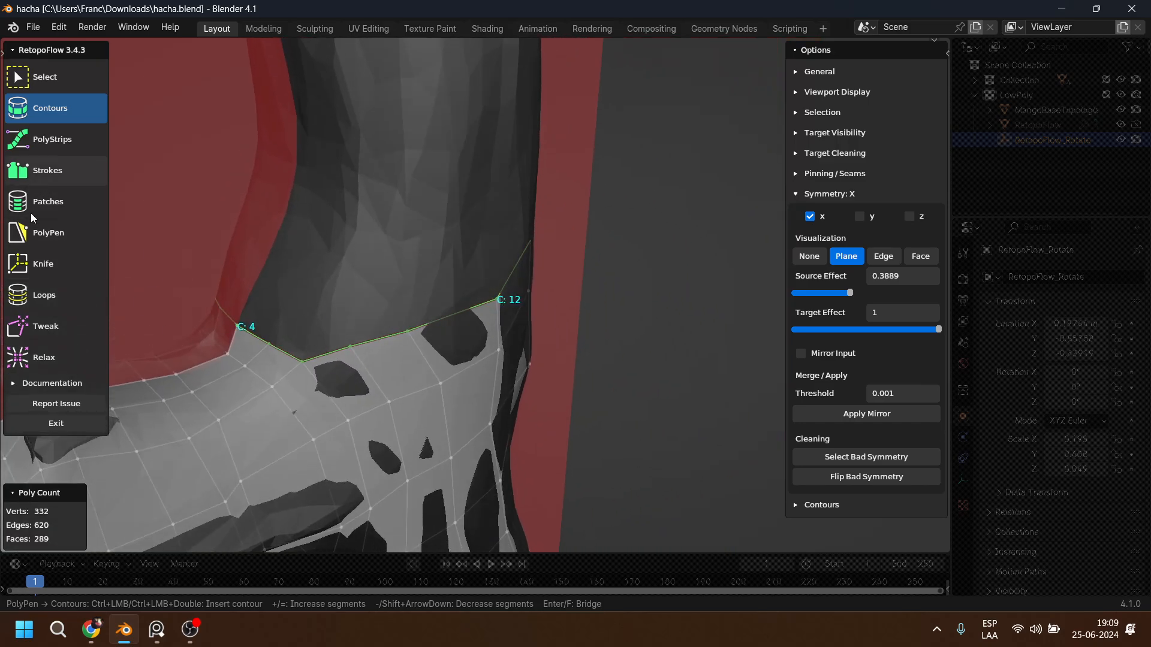
# Build four PolyPen quads above the handle's rim, starting at the symmetry plane over the branch and continuing along the side.
pyautogui.click(55, 237)
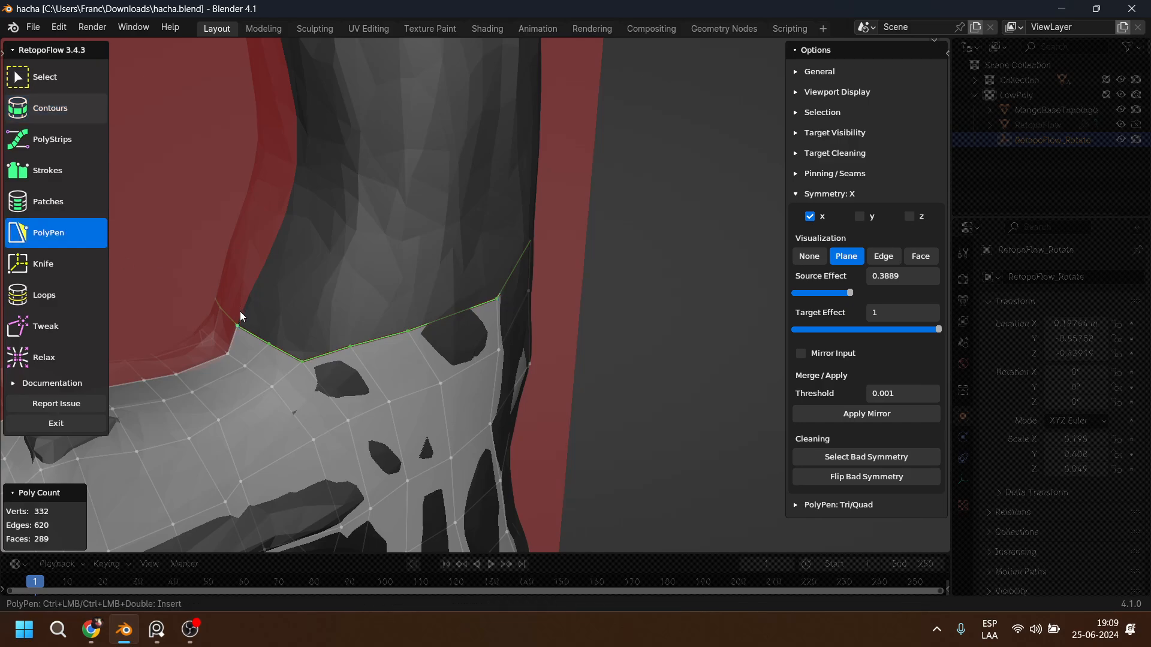
pyautogui.click(80, 200)
pyautogui.moveTo(347, 289)
pyautogui.mouseDown(button='middle')
pyautogui.moveTo(412, 272)
pyautogui.moveTo(358, 290)
pyautogui.mouseUp(button='middle')
pyautogui.click(64, 238)
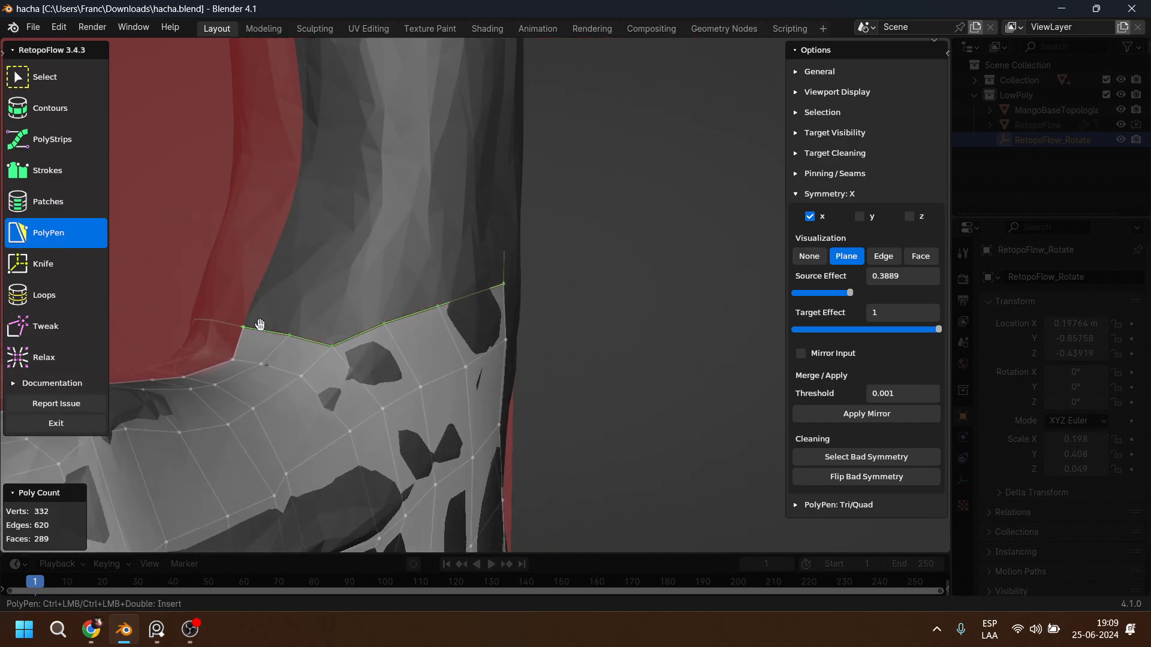
pyautogui.click(268, 267)
pyautogui.keyDown('ctrl'); pyautogui.click(315, 269); pyautogui.keyUp('ctrl')
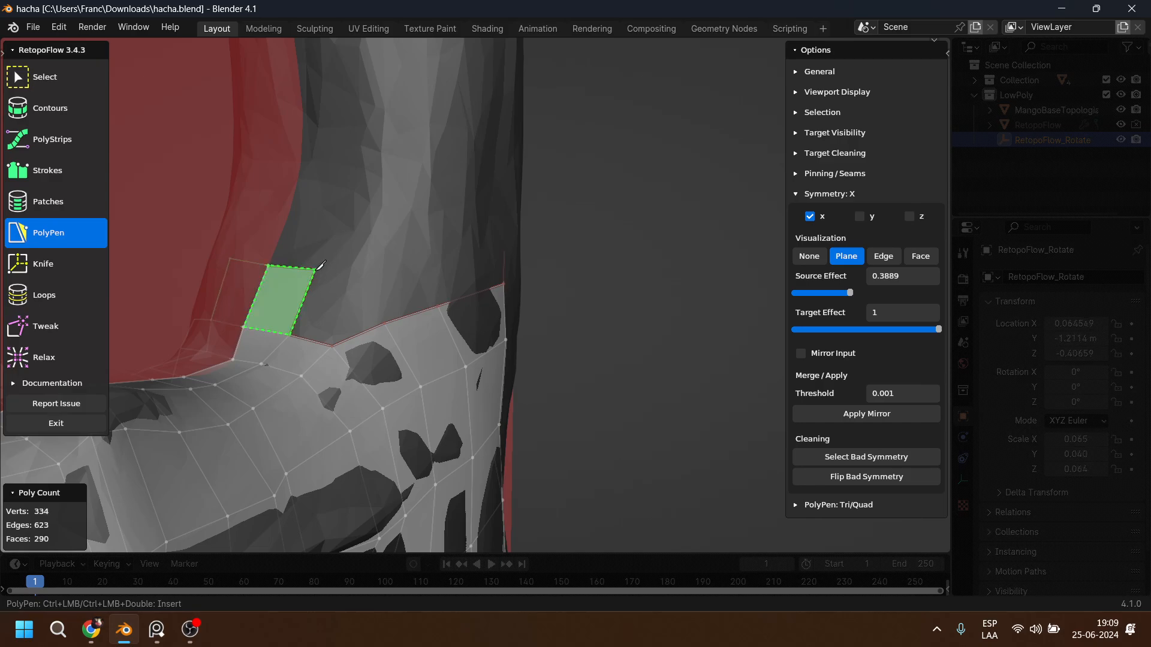
pyautogui.keyDown('ctrl'); pyautogui.click(349, 265); pyautogui.keyUp('ctrl')
pyautogui.keyDown('ctrl'); pyautogui.click(333, 344); pyautogui.keyUp('ctrl')
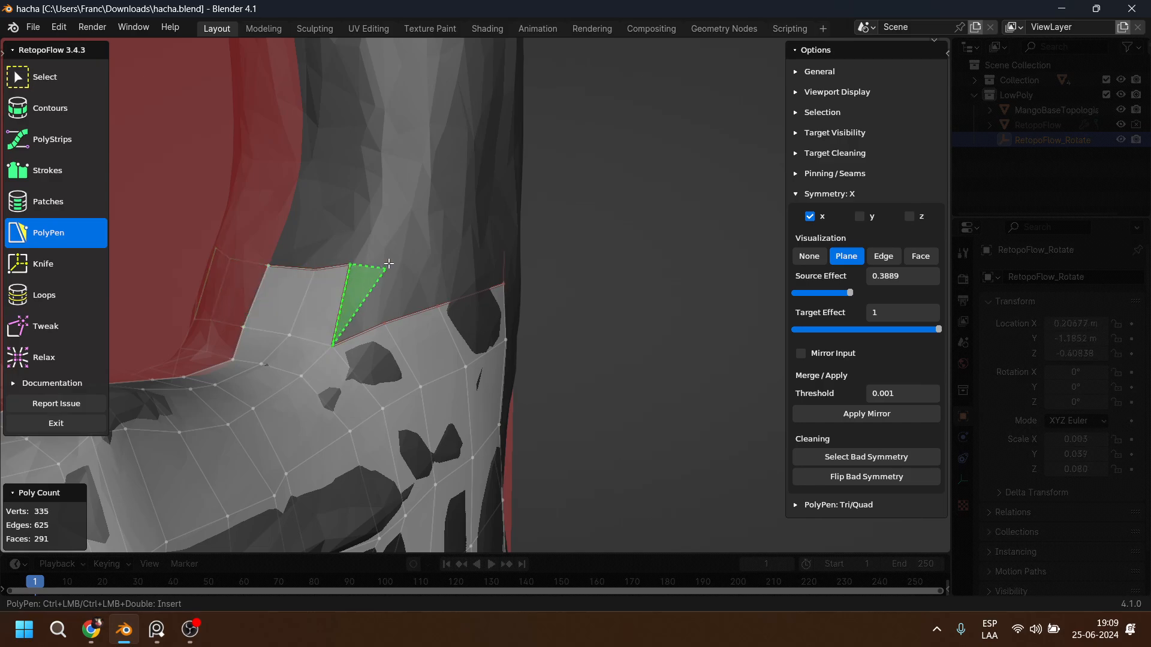
pyautogui.keyDown('ctrl'); pyautogui.click(387, 257); pyautogui.keyUp('ctrl')
pyautogui.keyDown('ctrl'); pyautogui.click(388, 322); pyautogui.keyUp('ctrl')
pyautogui.keyDown('ctrl'); pyautogui.click(441, 245); pyautogui.keyUp('ctrl')
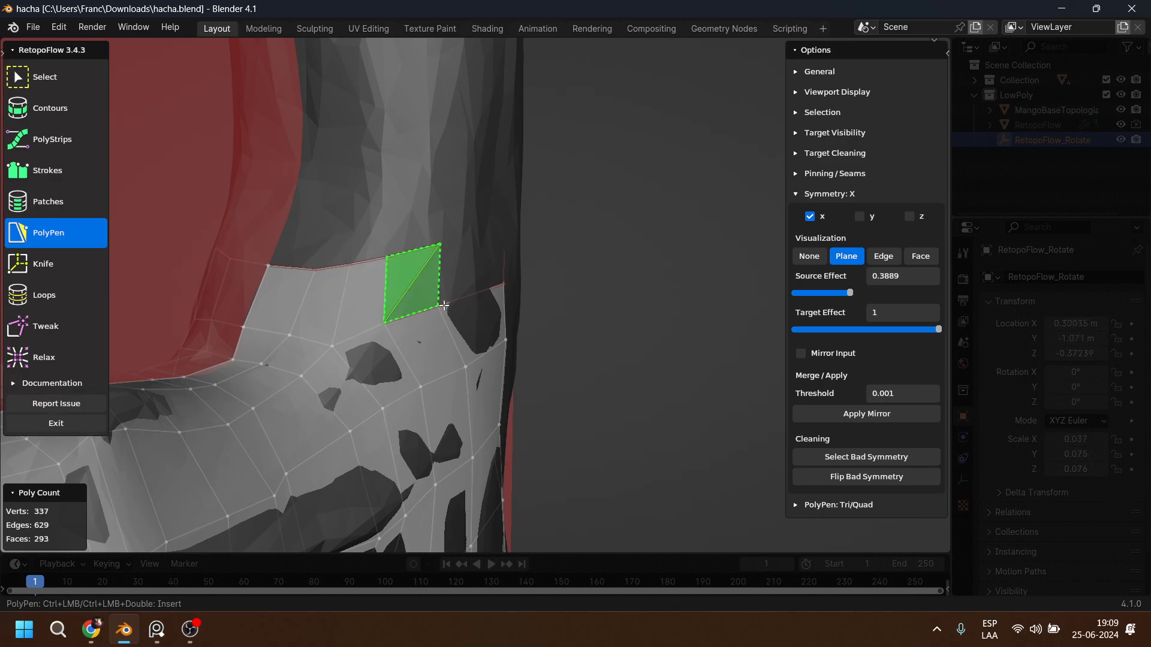
# Continue the PolyPen row with four more quads around the back to the symmetry plane, shifting one upper corner vertex to even their widths.
pyautogui.moveTo(537, 293); pyautogui.dragTo(434, 301, button='middle')
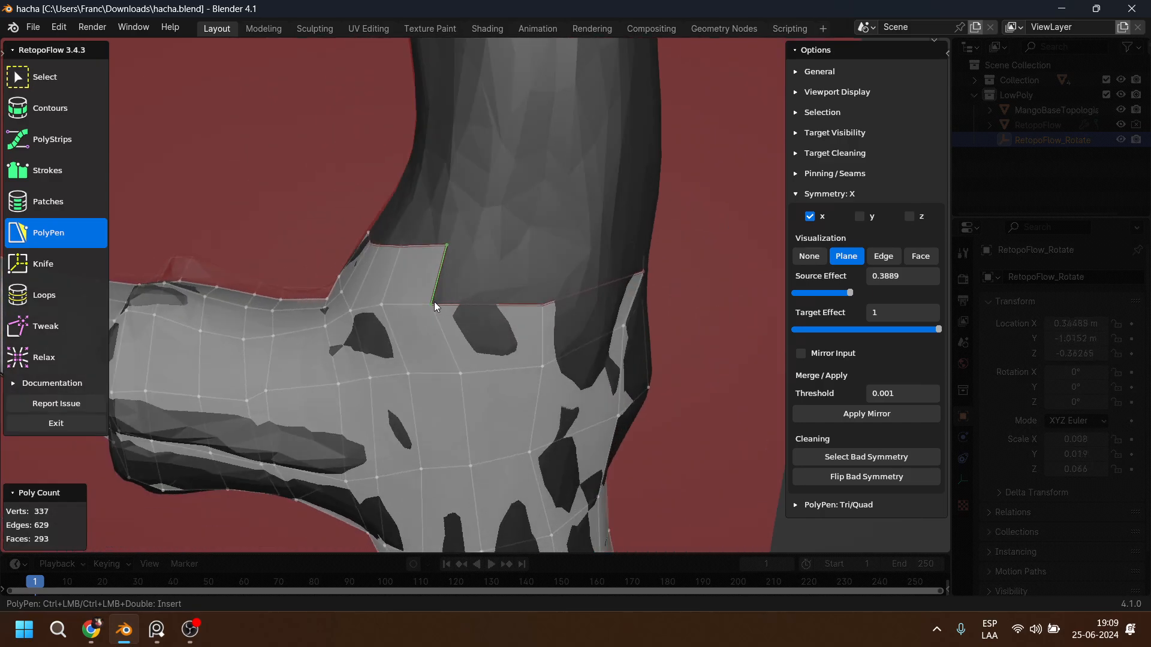
pyautogui.keyDown('ctrl'); pyautogui.click(545, 246); pyautogui.keyUp('ctrl')
pyautogui.moveTo(545, 247); pyautogui.dragTo(672, 251, button='middle')
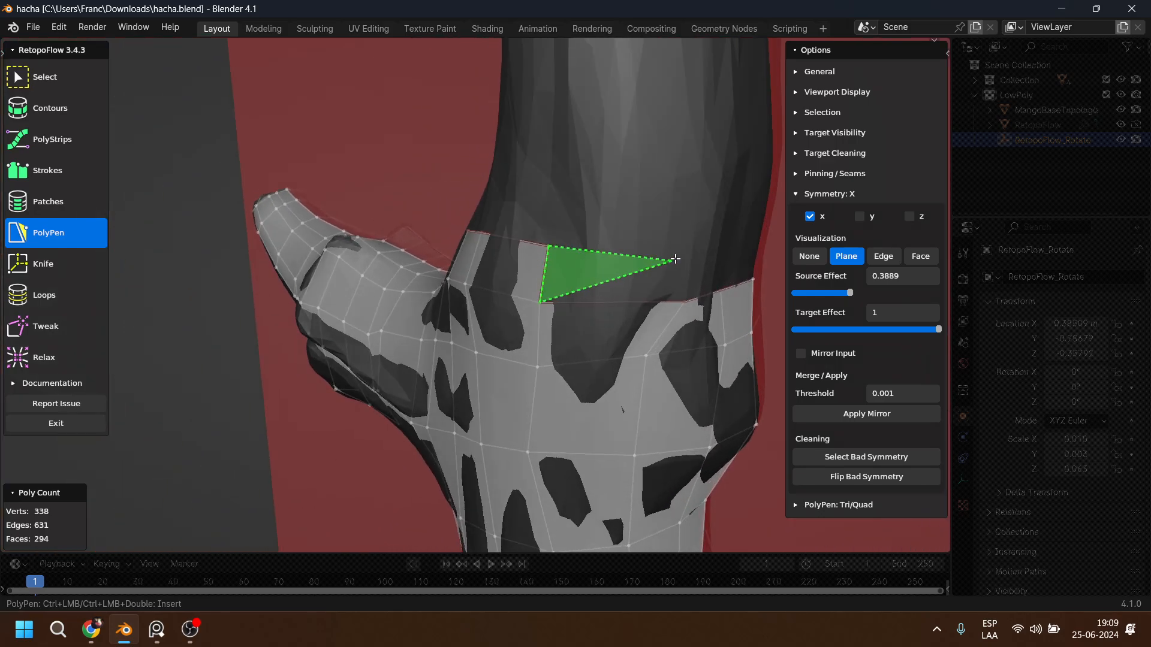
pyautogui.keyDown('ctrl'); pyautogui.click(685, 306); pyautogui.keyUp('ctrl')
pyautogui.moveTo(685, 307); pyautogui.dragTo(569, 224, button='middle')
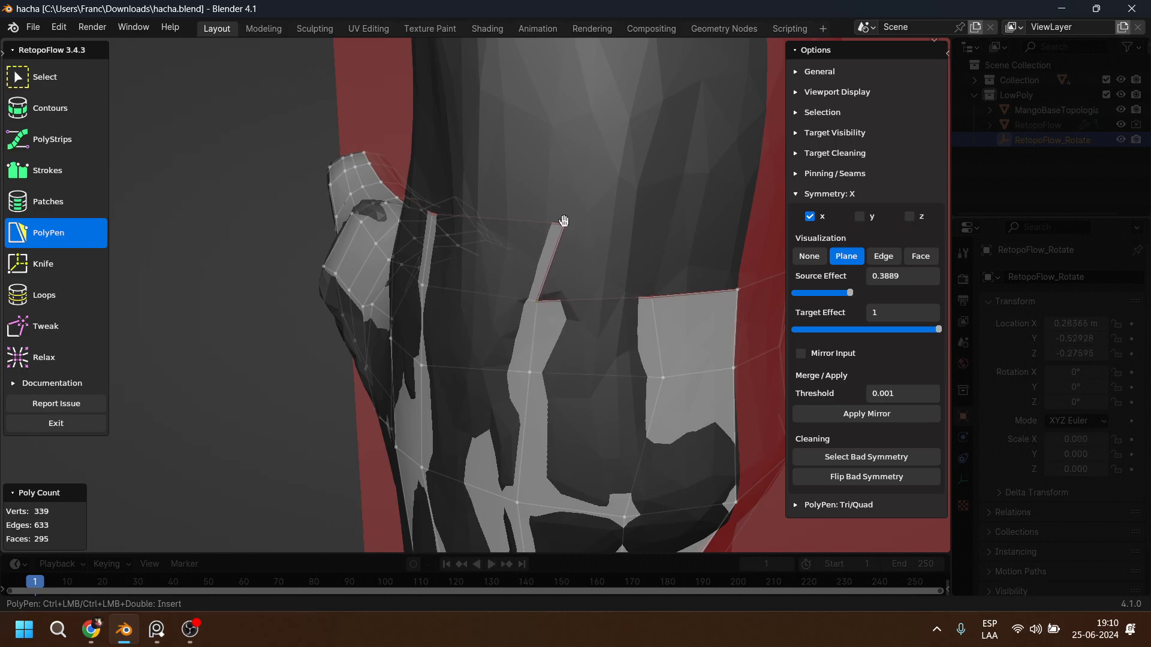
pyautogui.moveTo(564, 221); pyautogui.dragTo(551, 219)
pyautogui.click(545, 245)
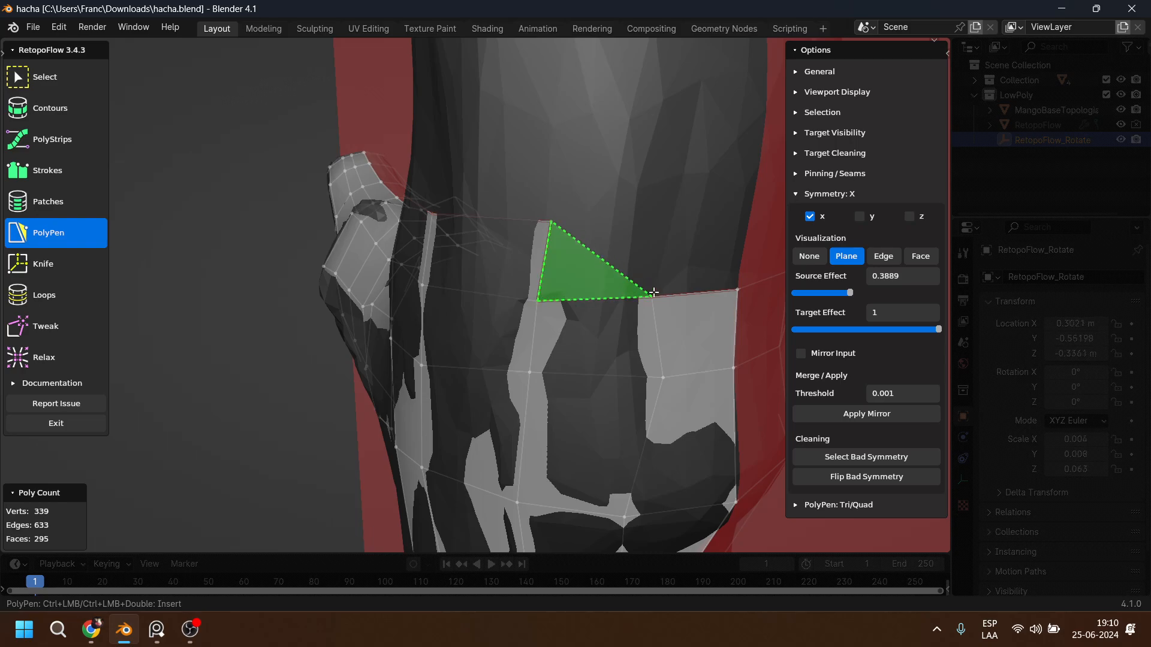
pyautogui.click(654, 292)
pyautogui.moveTo(655, 246); pyautogui.dragTo(659, 319, button='middle')
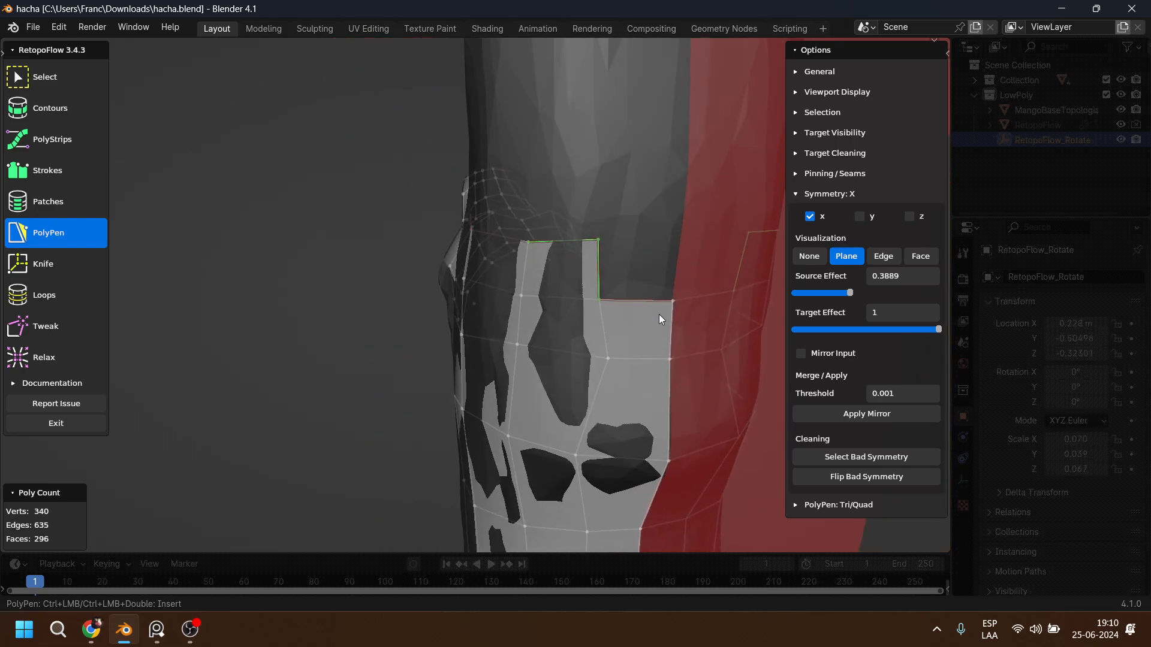
pyautogui.click(680, 239)
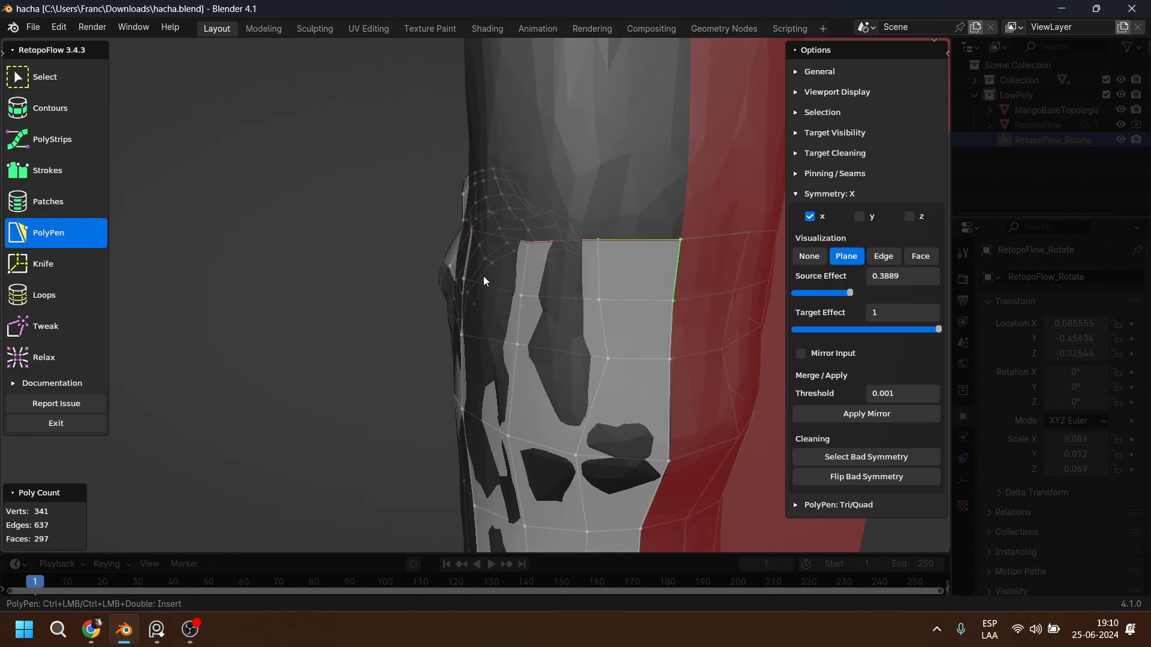
# Select the new upper rim edges and extend them with three Contours rings along the lower handle shaft.
pyautogui.moveTo(485, 281); pyautogui.dragTo(387, 335, button='middle')
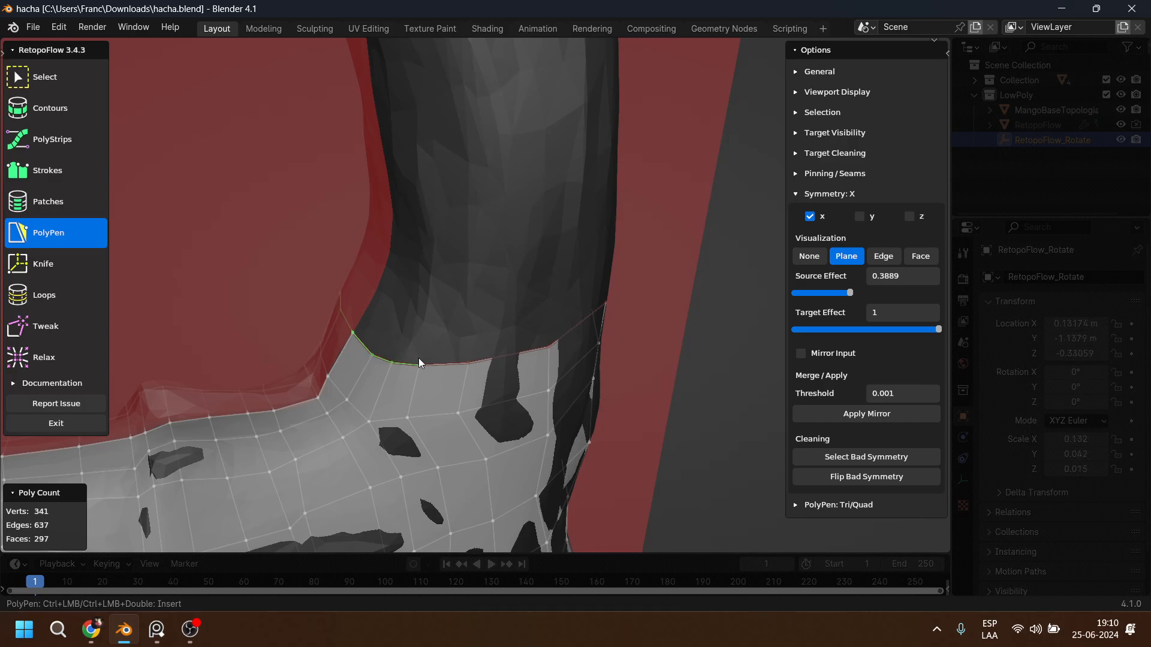
pyautogui.moveTo(568, 330); pyautogui.dragTo(532, 361, button='middle')
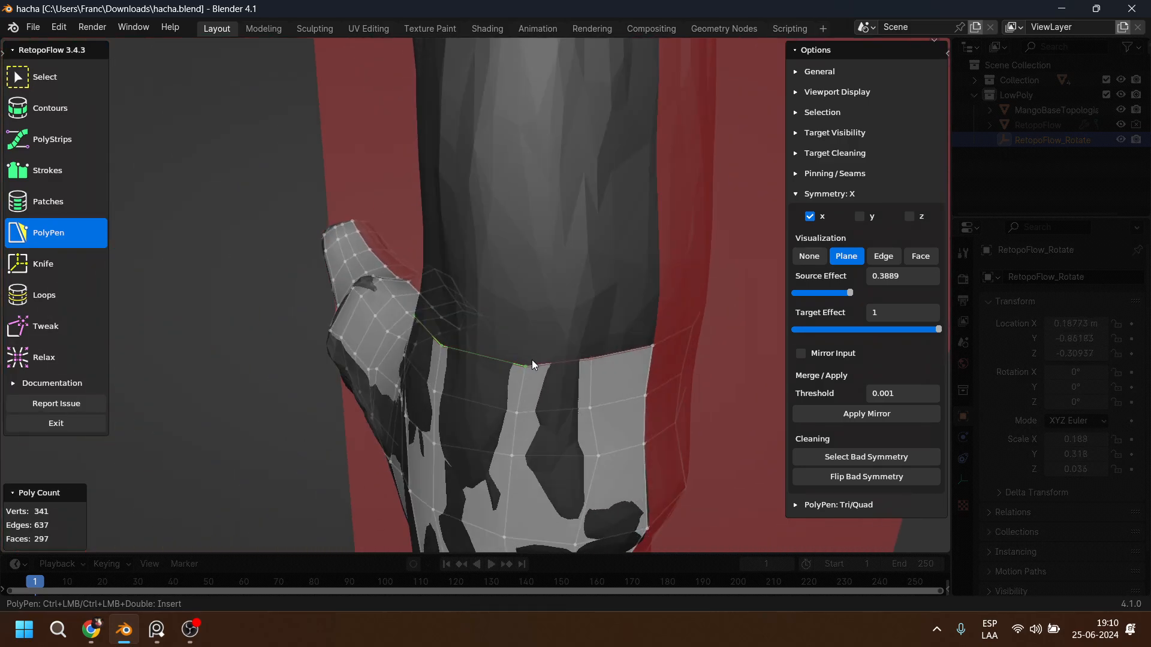
pyautogui.moveTo(469, 304); pyautogui.dragTo(211, 280, button='middle')
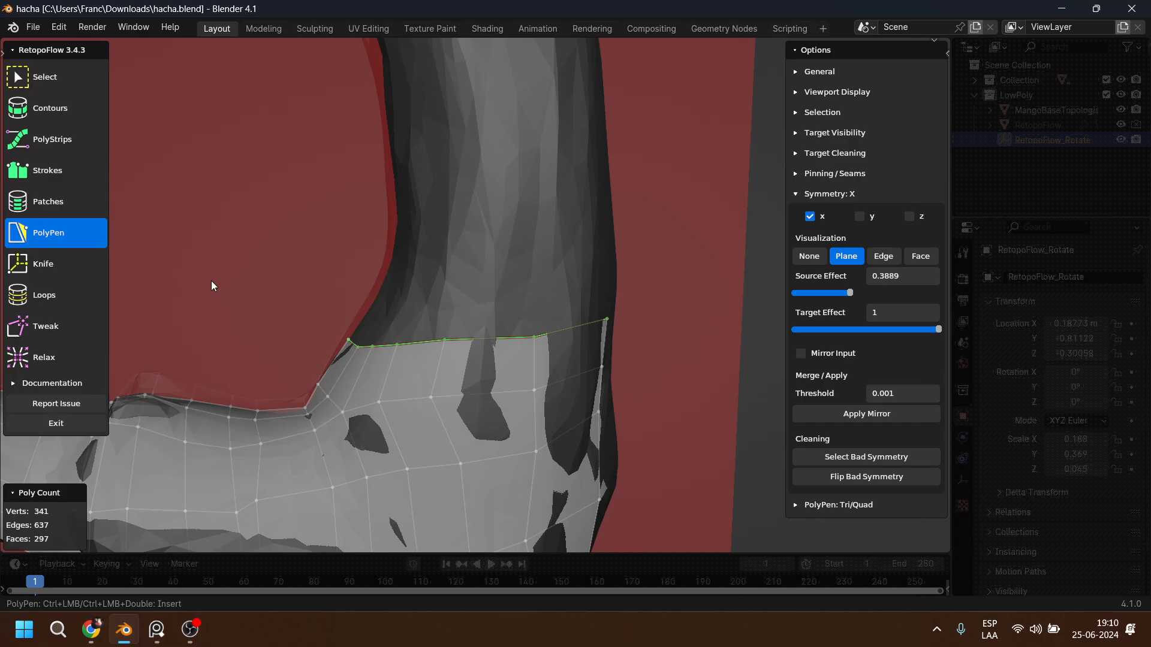
pyautogui.click(79, 115)
pyautogui.moveTo(496, 265); pyautogui.dragTo(478, 265, button='middle')
pyautogui.keyDown('ctrl'); pyautogui.moveTo(350, 258); pyautogui.dragTo(687, 226); pyautogui.keyUp('ctrl')
pyautogui.moveTo(659, 211); pyautogui.dragTo(397, 303, button='middle')
pyautogui.keyDown('ctrl'); pyautogui.moveTo(397, 303); pyautogui.dragTo(689, 258); pyautogui.keyUp('ctrl')
pyautogui.keyDown('ctrl'); pyautogui.moveTo(503, 176); pyautogui.dragTo(642, 117); pyautogui.keyUp('ctrl')
# Add four more 16-segment Contours rings up the handle shaft, following its curve.
pyautogui.moveTo(642, 118); pyautogui.dragTo(591, 321, button='middle')
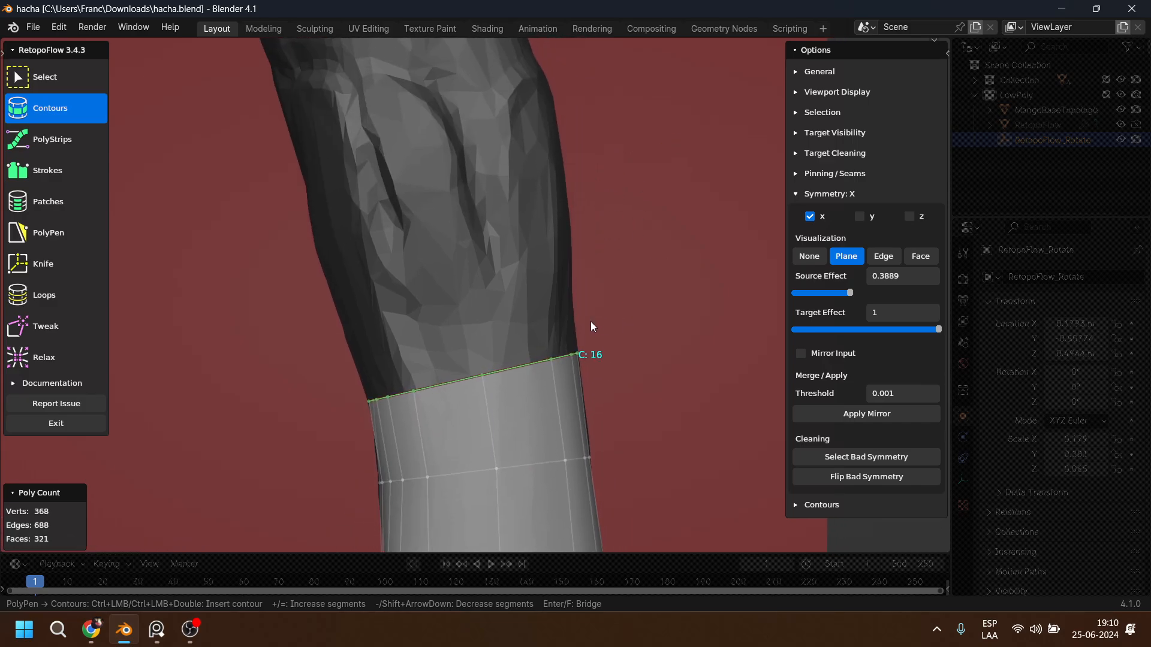
pyautogui.keyDown('ctrl'); pyautogui.moveTo(290, 310); pyautogui.dragTo(638, 223); pyautogui.keyUp('ctrl')
pyautogui.keyDown('ctrl'); pyautogui.moveTo(244, 222); pyautogui.dragTo(623, 123); pyautogui.keyUp('ctrl')
pyautogui.moveTo(595, 88); pyautogui.dragTo(618, 396, button='middle')
pyautogui.keyDown('ctrl'); pyautogui.moveTo(279, 400); pyautogui.dragTo(640, 273); pyautogui.keyUp('ctrl')
pyautogui.keyDown('ctrl'); pyautogui.moveTo(227, 229); pyautogui.dragTo(504, 135); pyautogui.keyUp('ctrl')
# Add five Contours rings from the upper shaft onto the flared bulge, spacing them closer where the handle widens.
pyautogui.moveTo(505, 135); pyautogui.dragTo(369, 336, button='middle')
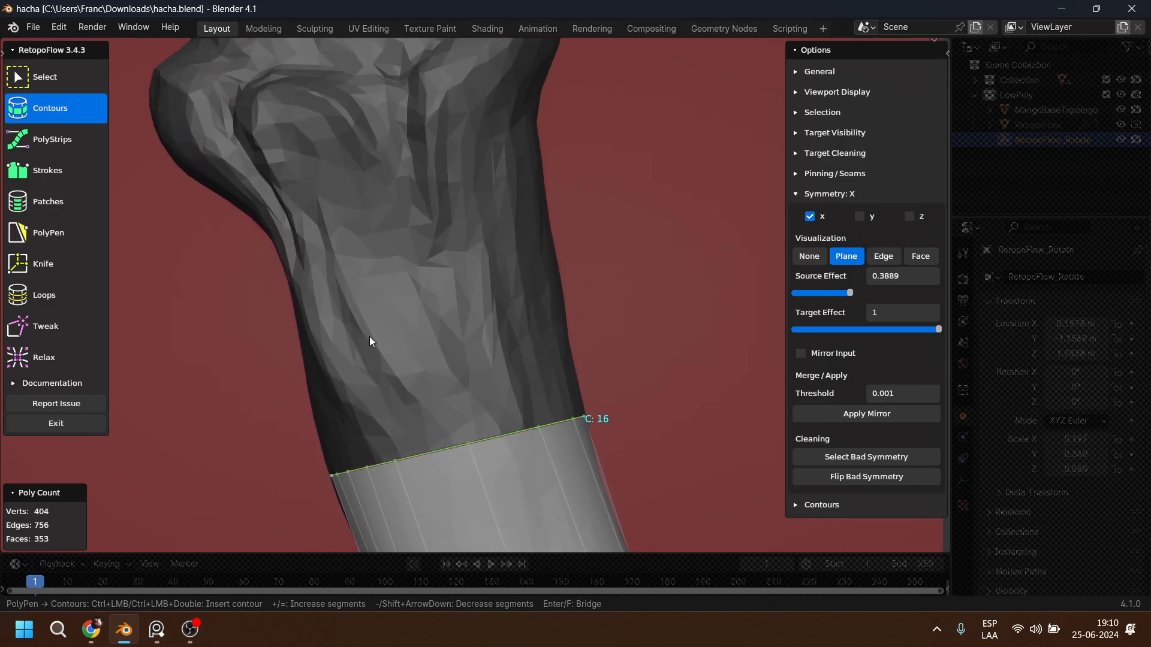
pyautogui.keyDown('ctrl'); pyautogui.moveTo(624, 256); pyautogui.dragTo(623, 256); pyautogui.keyUp('ctrl')
pyautogui.keyDown('ctrl'); pyautogui.moveTo(283, 244); pyautogui.dragTo(601, 114); pyautogui.keyUp('ctrl')
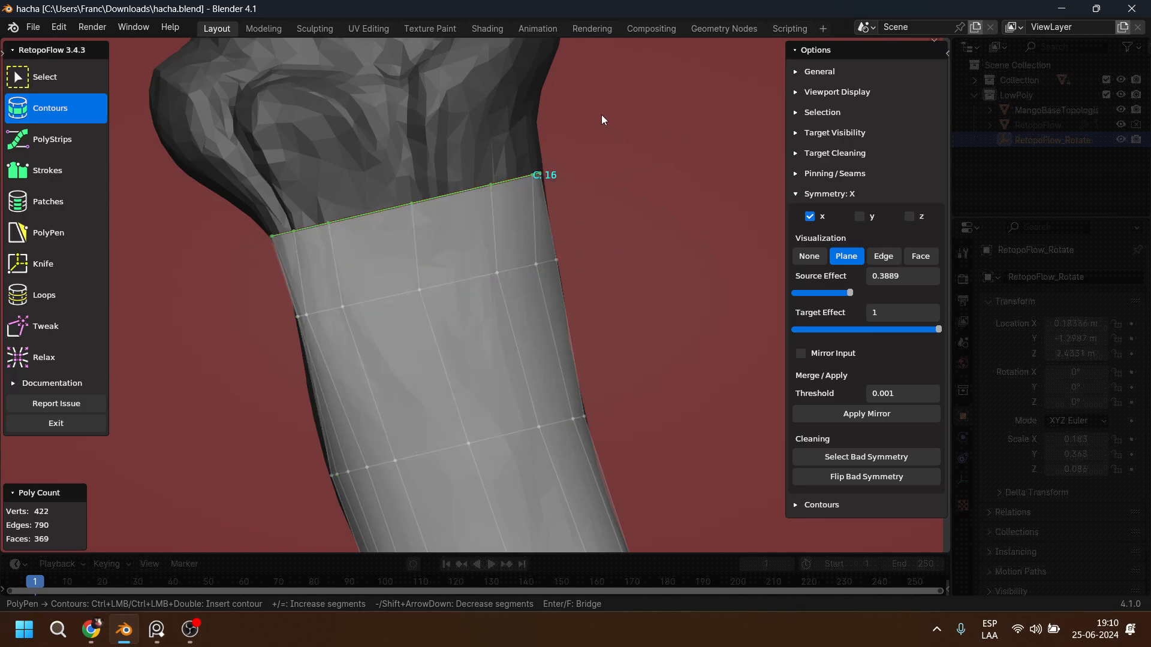
pyautogui.moveTo(602, 114); pyautogui.dragTo(365, 293, button='middle')
pyautogui.keyDown('ctrl'); pyautogui.moveTo(246, 347); pyautogui.dragTo(665, 209); pyautogui.keyUp('ctrl')
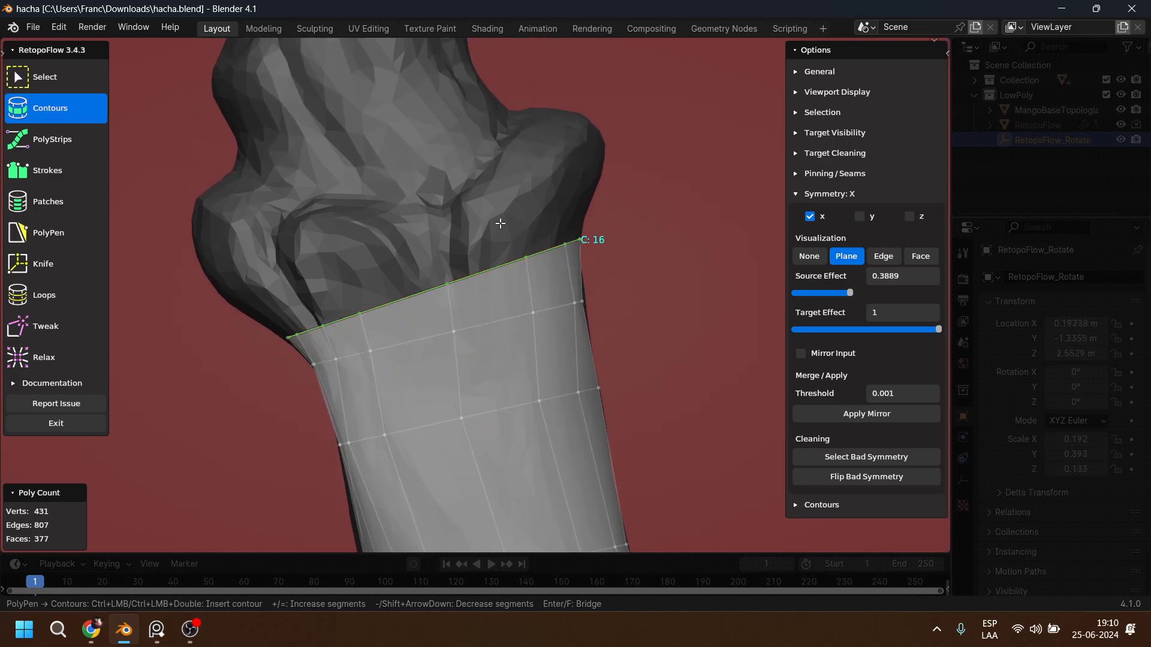
pyautogui.keyDown('ctrl'); pyautogui.moveTo(211, 315); pyautogui.dragTo(668, 158); pyautogui.keyUp('ctrl')
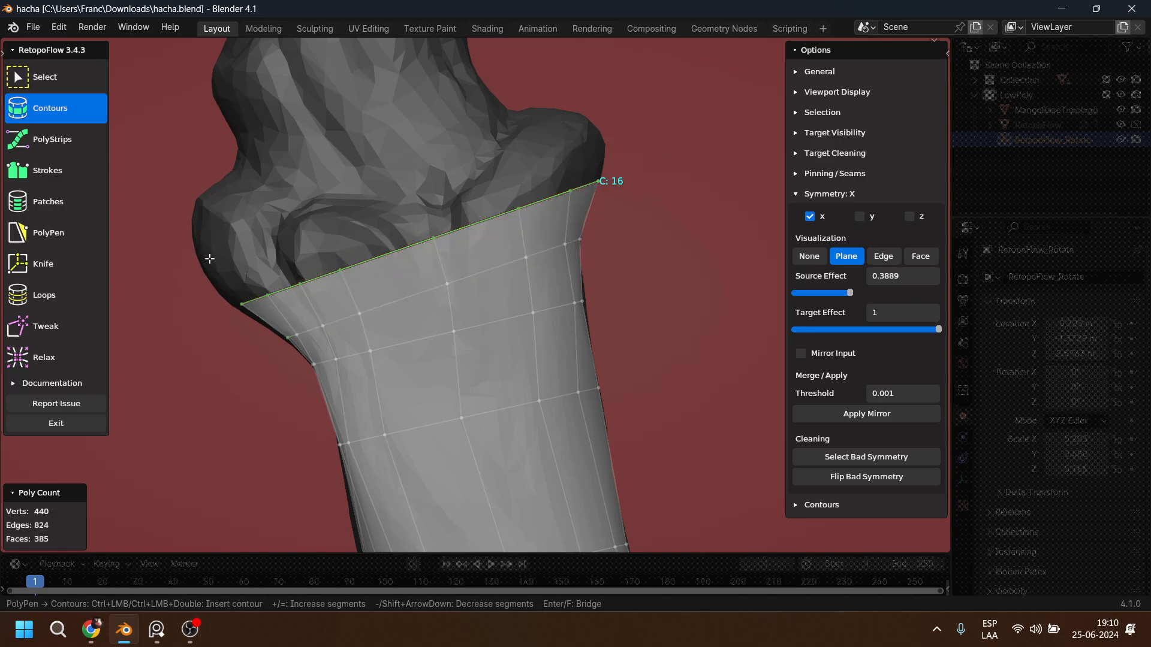
pyautogui.keyDown('ctrl'); pyautogui.moveTo(198, 259); pyautogui.dragTo(688, 109); pyautogui.keyUp('ctrl')
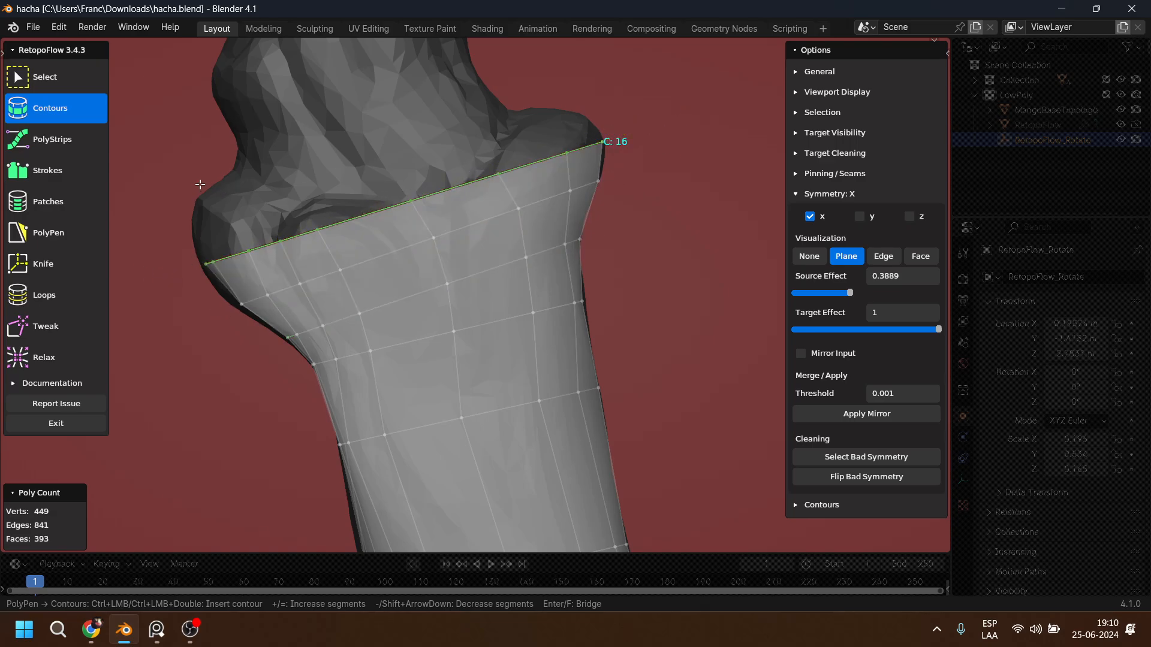
# Add two 16-segment Contours rings over the widest part of the bulge up to its upper edge, redrawing each at a better position.
pyautogui.keyDown('ctrl'); pyautogui.moveTo(159, 209); pyautogui.dragTo(662, 106); pyautogui.keyUp('ctrl')
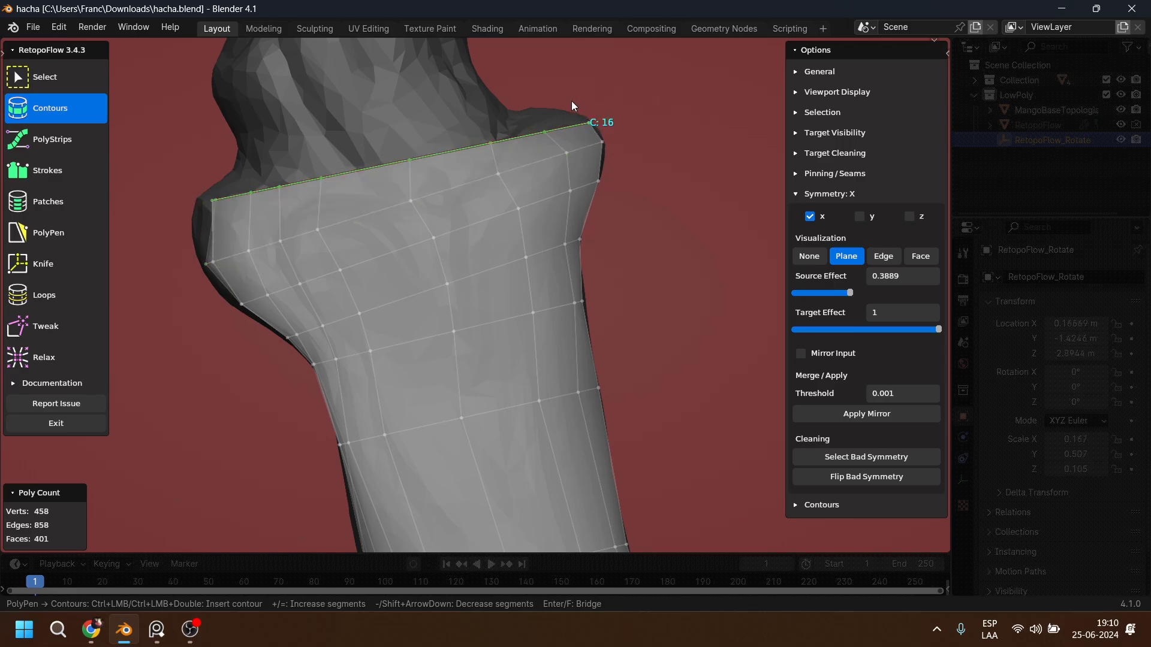
pyautogui.hotkey('ctrl', 'z')
pyautogui.moveTo(171, 240)
pyautogui.keyDown('ctrl'); pyautogui.mouseDown()
pyautogui.moveTo(635, 115)
pyautogui.moveTo(624, 117)
pyautogui.mouseUp(); pyautogui.keyUp('ctrl')
pyautogui.keyDown('shift'); pyautogui.moveTo(625, 117); pyautogui.dragTo(656, 231, button='middle'); pyautogui.keyUp('shift')
pyautogui.moveTo(219, 266)
pyautogui.keyDown('ctrl'); pyautogui.mouseDown()
pyautogui.moveTo(644, 206)
pyautogui.moveTo(636, 170)
pyautogui.mouseUp(); pyautogui.keyUp('ctrl')
pyautogui.hotkey('ctrl', 'z')
pyautogui.keyDown('ctrl'); pyautogui.moveTo(207, 284); pyautogui.dragTo(649, 209); pyautogui.keyUp('ctrl')
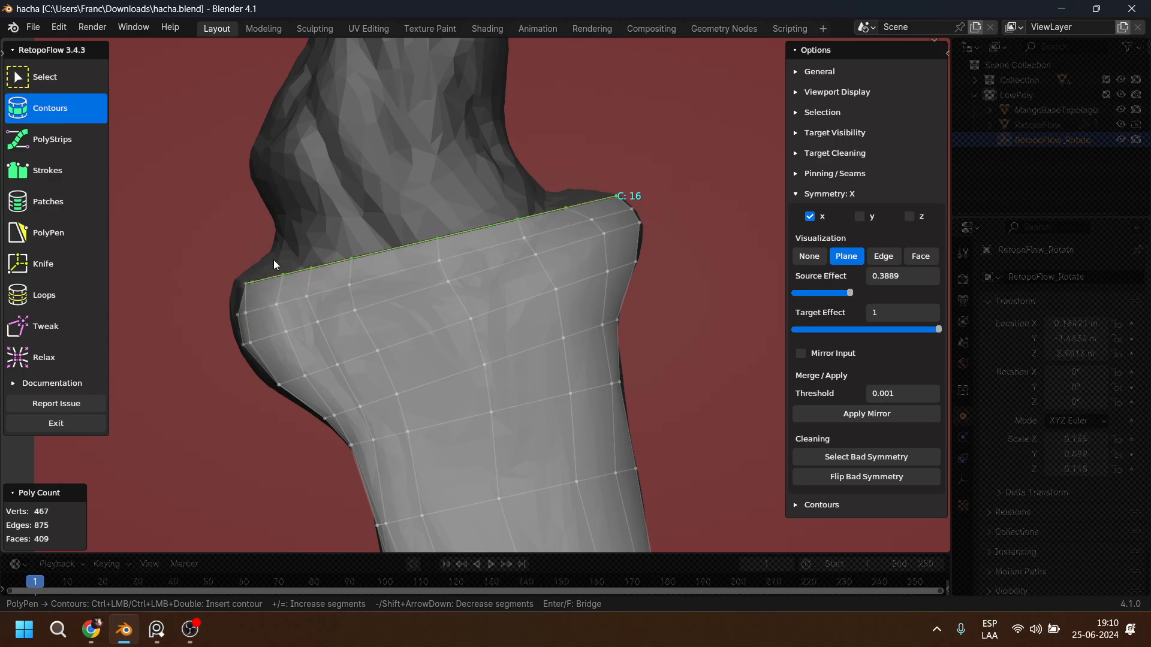
# Add three 16-segment Contours rings around the narrow neck above the bulge, up to the base of the tapering end.
pyautogui.moveTo(274, 264)
pyautogui.mouseDown(button='middle')
pyautogui.moveTo(360, 269)
pyautogui.moveTo(264, 275)
pyautogui.mouseUp(button='middle')
pyautogui.keyDown('ctrl'); pyautogui.moveTo(272, 246); pyautogui.dragTo(642, 182); pyautogui.keyUp('ctrl')
pyautogui.keyDown('ctrl'); pyautogui.moveTo(497, 157); pyautogui.dragTo(612, 116); pyautogui.keyUp('ctrl')
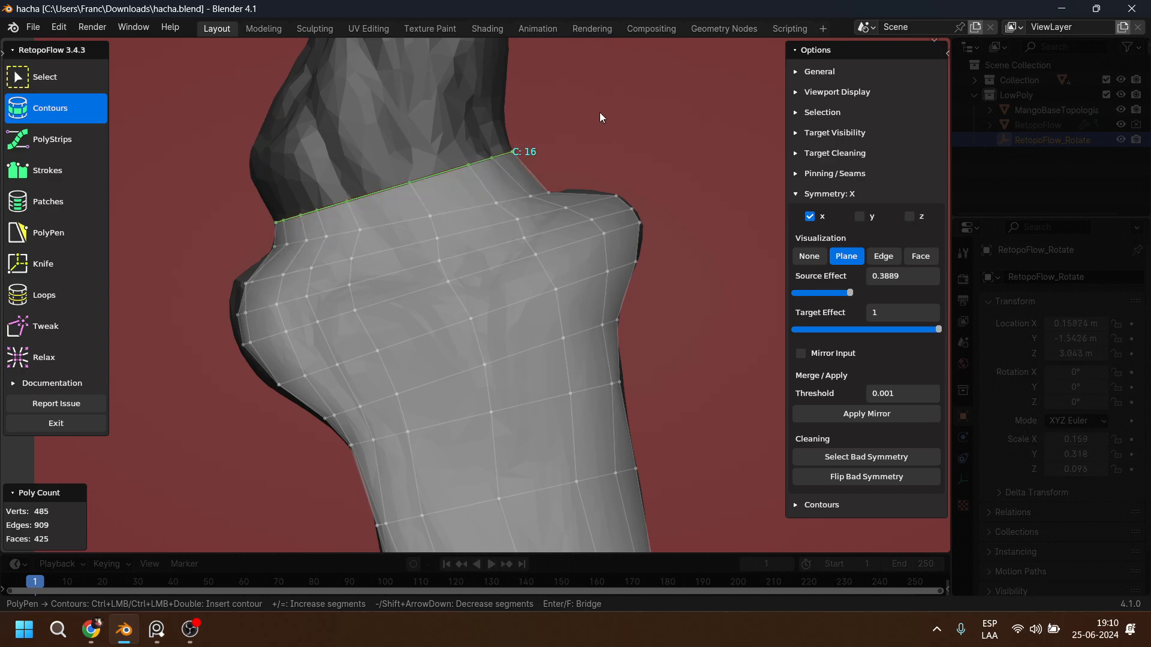
pyautogui.keyDown('shift'); pyautogui.moveTo(428, 178); pyautogui.dragTo(462, 322, button='middle'); pyautogui.keyUp('shift')
pyautogui.moveTo(279, 343)
pyautogui.keyDown('ctrl'); pyautogui.mouseDown()
pyautogui.moveTo(698, 252)
pyautogui.moveTo(602, 259)
pyautogui.mouseUp(); pyautogui.keyUp('ctrl')
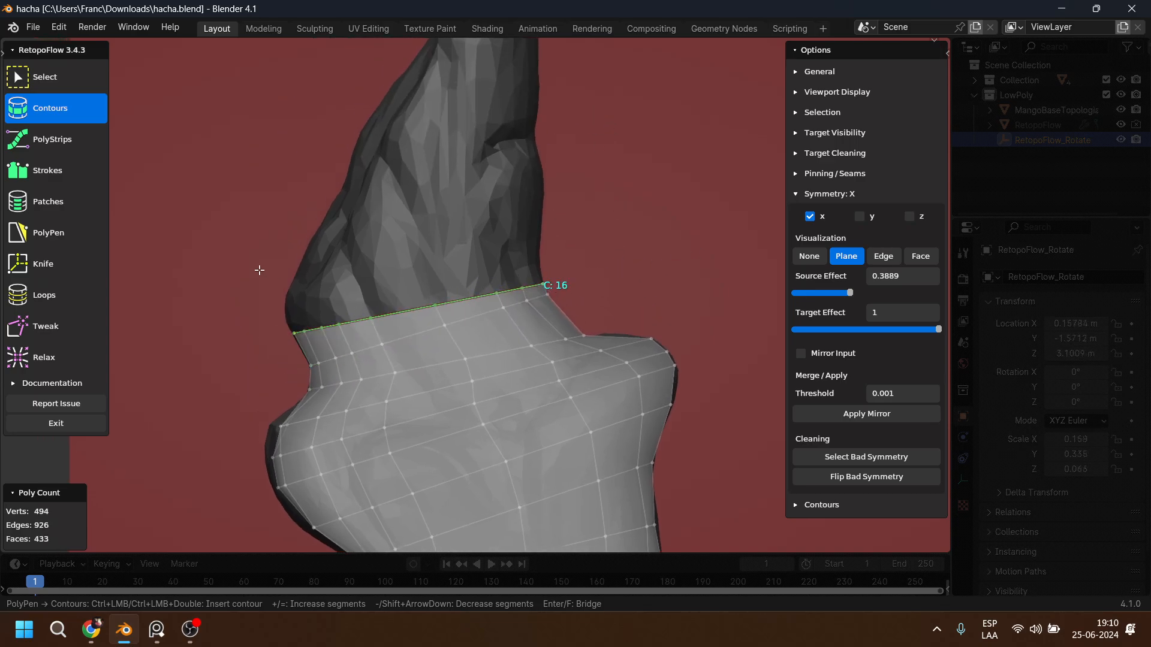
# Add five 16-segment Contours rings up the tapering end of the handle, stopping just below its rounded tip.
pyautogui.keyDown('ctrl'); pyautogui.moveTo(253, 296); pyautogui.dragTo(581, 222); pyautogui.keyUp('ctrl')
pyautogui.keyDown('ctrl'); pyautogui.moveTo(329, 226); pyautogui.dragTo(663, 191); pyautogui.keyUp('ctrl')
pyautogui.keyDown('ctrl'); pyautogui.moveTo(329, 175); pyautogui.dragTo(663, 164); pyautogui.keyUp('ctrl')
pyautogui.keyDown('shift'); pyautogui.moveTo(626, 173); pyautogui.dragTo(642, 338, button='middle'); pyautogui.keyUp('shift')
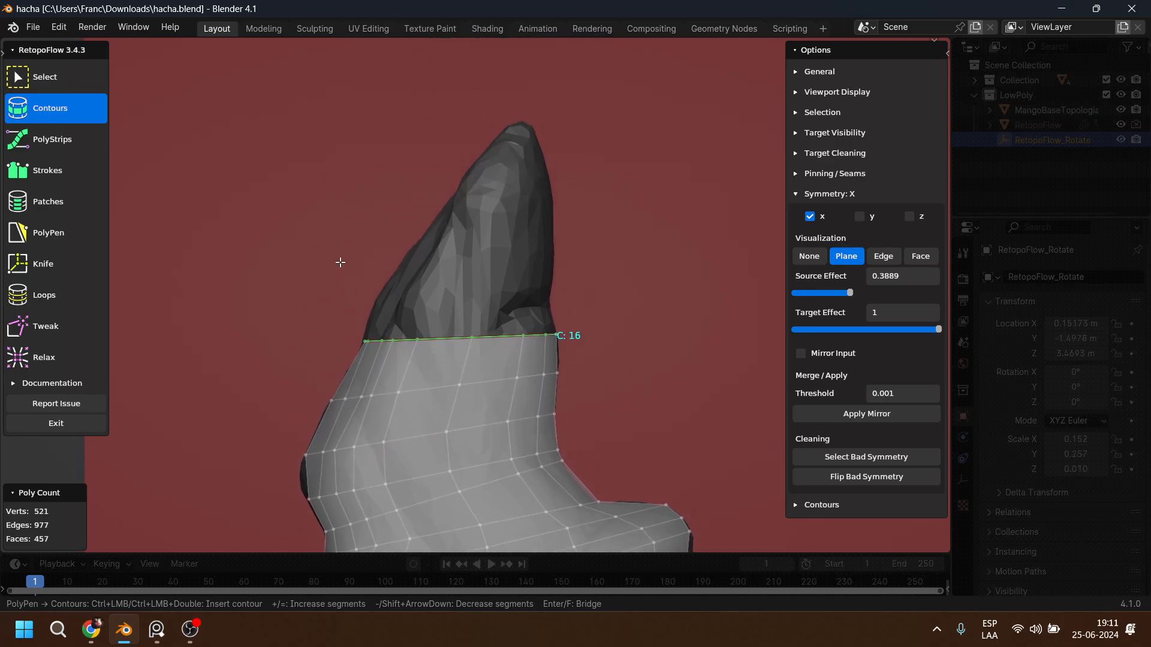
pyautogui.keyDown('ctrl'); pyautogui.moveTo(360, 264); pyautogui.dragTo(745, 222); pyautogui.keyUp('ctrl')
pyautogui.keyDown('ctrl'); pyautogui.moveTo(414, 188); pyautogui.dragTo(658, 175); pyautogui.keyUp('ctrl')
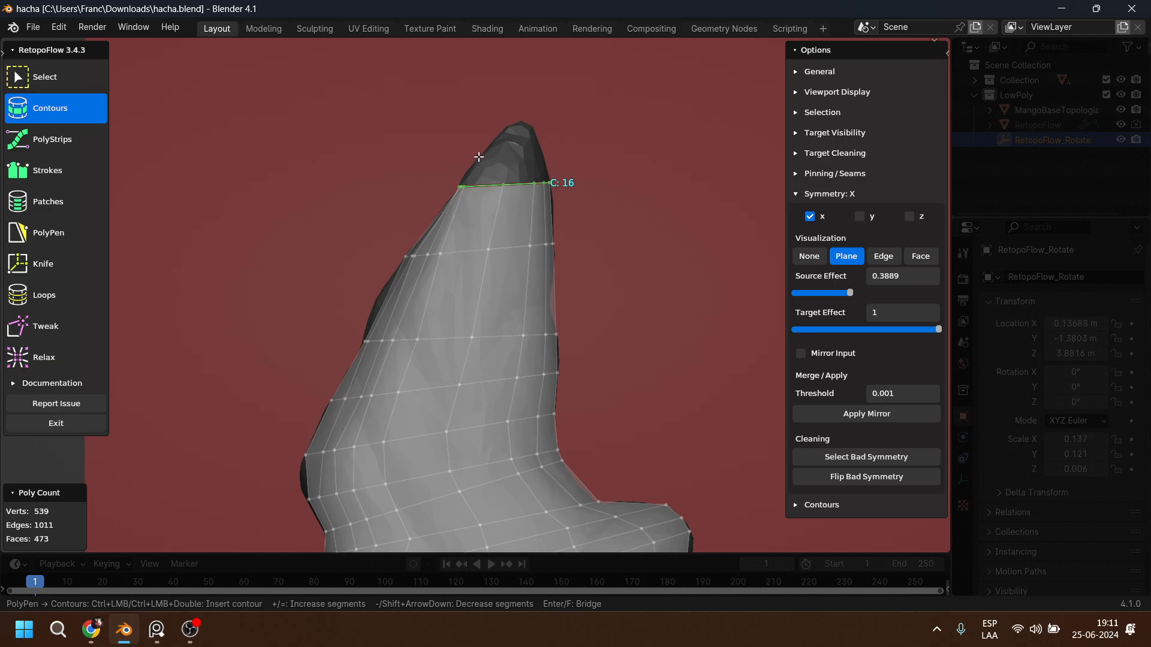
# Add two 16-segment contour rings above the existing top ring, extending the mesh toward the handle's pointed tip.
pyautogui.keyDown('ctrl'); pyautogui.moveTo(460, 150); pyautogui.dragTo(672, 145); pyautogui.keyUp('ctrl')
pyautogui.keyDown('ctrl'); pyautogui.moveTo(441, 162); pyautogui.dragTo(661, 145); pyautogui.keyUp('ctrl')
pyautogui.moveTo(573, 157)
pyautogui.mouseDown(button='middle')
pyautogui.moveTo(645, 217)
pyautogui.moveTo(566, 218)
pyautogui.moveTo(551, 389)
pyautogui.mouseUp(button='middle')
pyautogui.scroll(5, 591, 197)
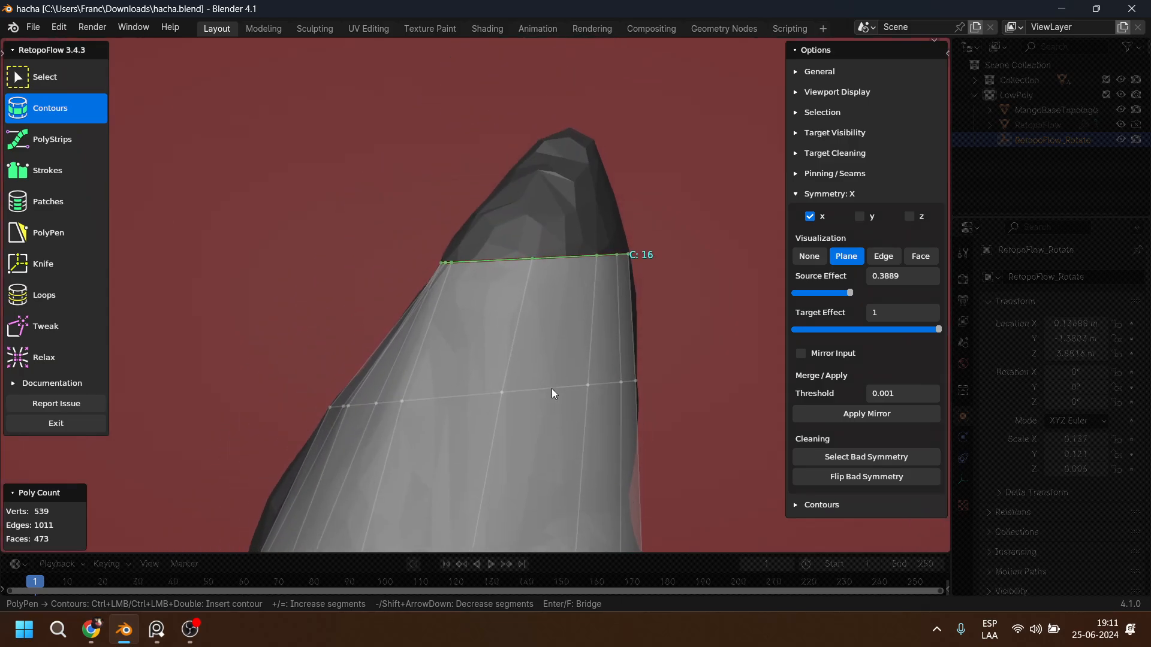
pyautogui.keyDown('ctrl'); pyautogui.moveTo(431, 189); pyautogui.dragTo(713, 183); pyautogui.keyUp('ctrl')
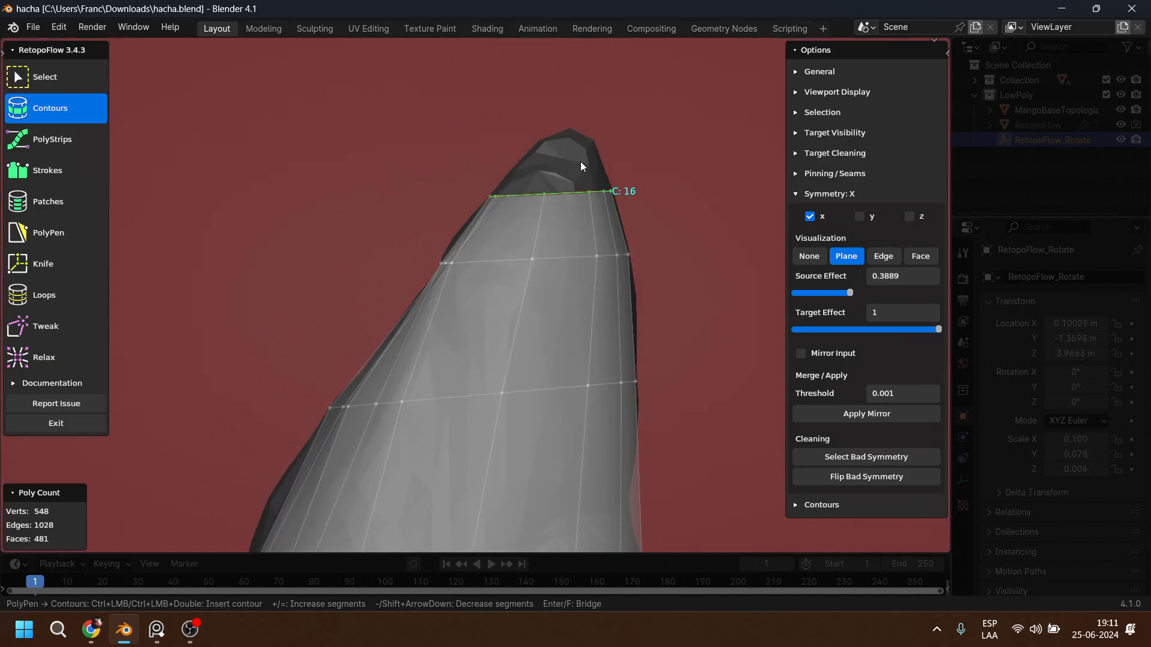
pyautogui.keyDown('ctrl'); pyautogui.moveTo(489, 154); pyautogui.dragTo(693, 145); pyautogui.keyUp('ctrl')
# Insert two lengthwise edge loops along the handle and one crosswise edge loop around its shaft.
pyautogui.moveTo(645, 158)
pyautogui.mouseDown(button='middle')
pyautogui.moveTo(685, 242)
pyautogui.moveTo(545, 246)
pyautogui.moveTo(552, 419)
pyautogui.moveTo(581, 308)
pyautogui.moveTo(524, 232)
pyautogui.moveTo(495, 251)
pyautogui.mouseUp(button='middle')
pyautogui.click(67, 302)
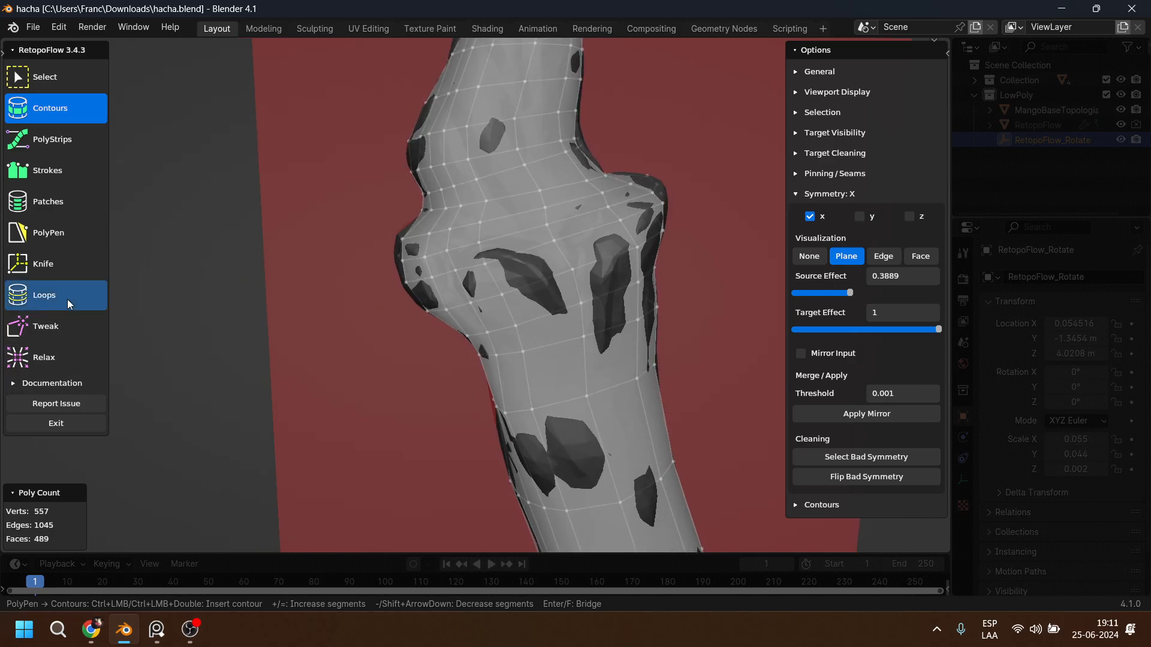
pyautogui.keyDown('ctrl'); pyautogui.click(610, 292); pyautogui.keyUp('ctrl')
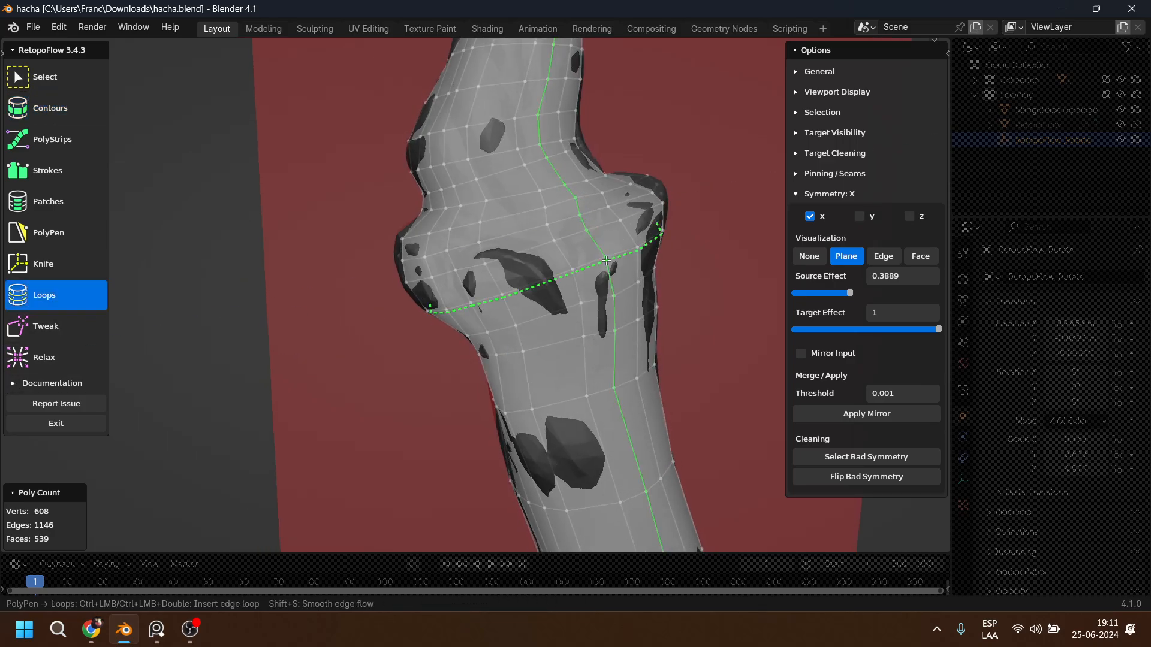
pyautogui.keyDown('ctrl'); pyautogui.click(512, 297); pyautogui.keyUp('ctrl')
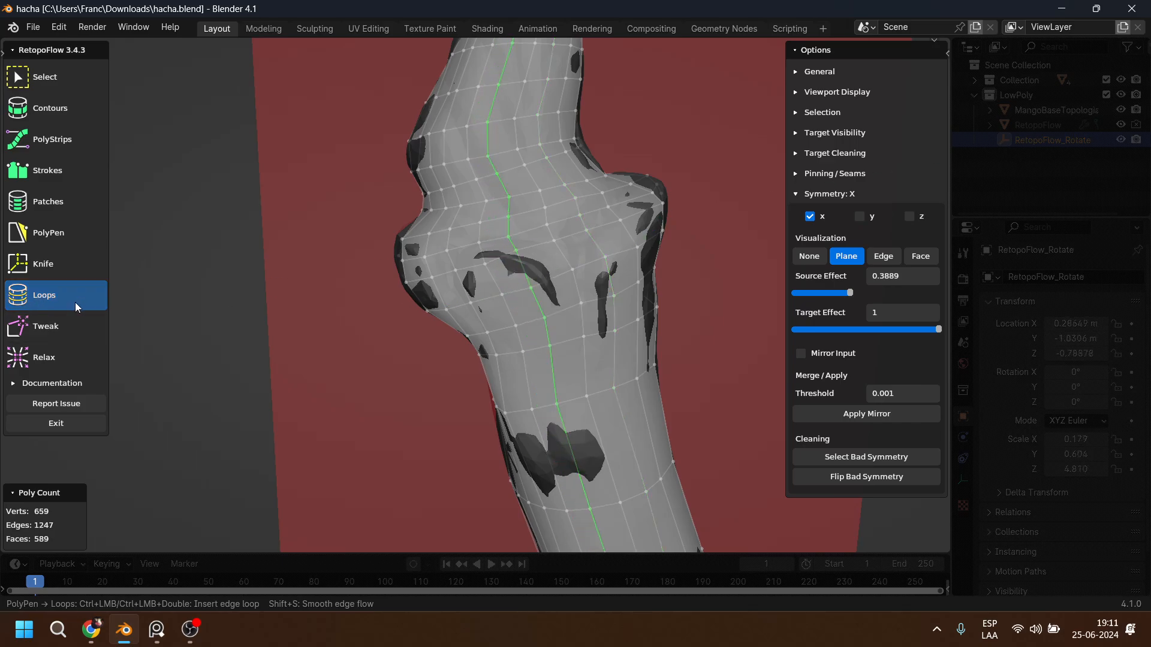
pyautogui.scroll(-2, 523, 299)
pyautogui.moveTo(522, 301); pyautogui.dragTo(559, 337, button='middle')
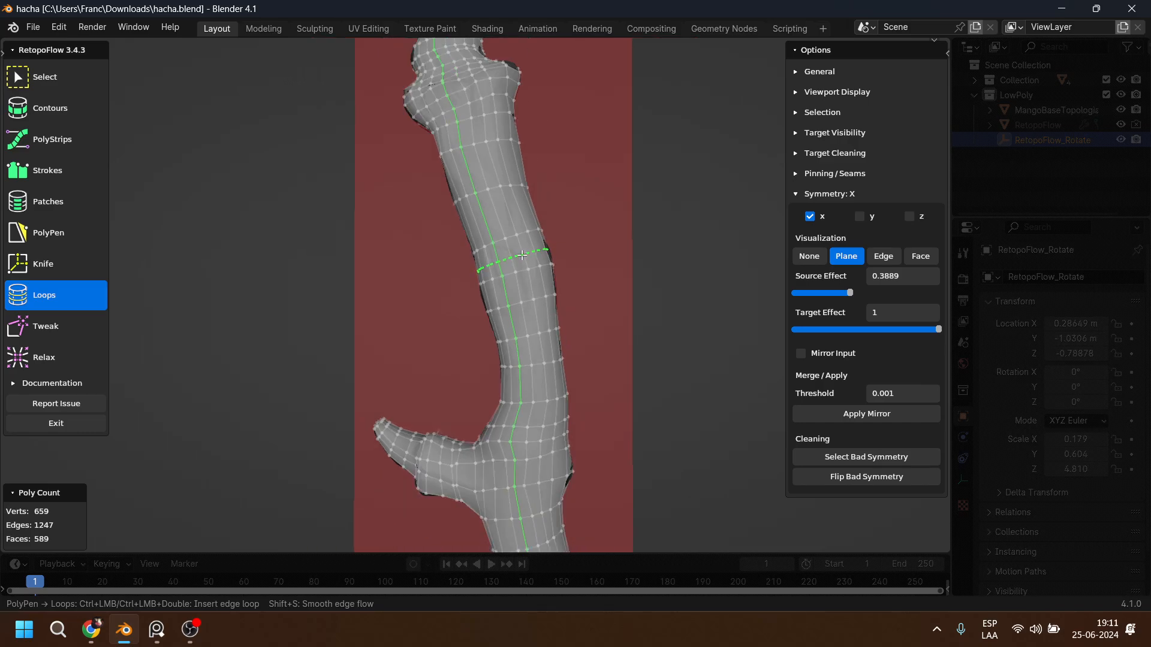
pyautogui.keyDown('shift'); pyautogui.moveTo(552, 471); pyautogui.dragTo(564, 204, button='middle'); pyautogui.keyUp('shift')
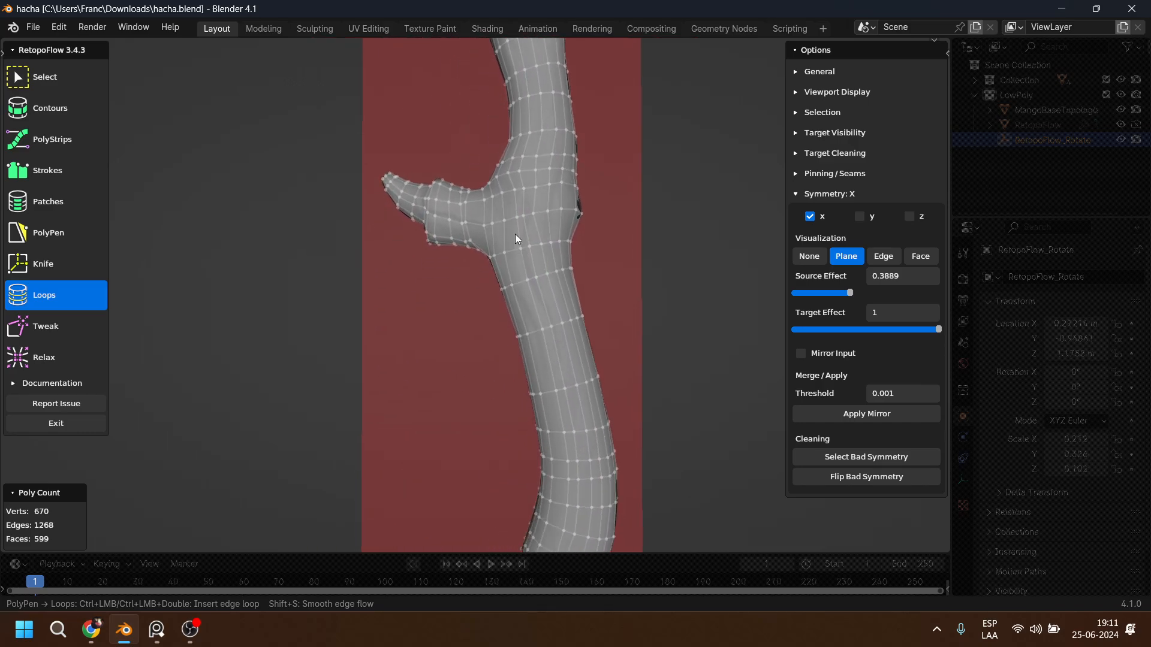
# Insert two more lengthwise edge loops along the handle with the Loops tool.
pyautogui.moveTo(532, 128); pyautogui.dragTo(586, 218, button='middle')
pyautogui.scroll(4, 621, 303)
pyautogui.moveTo(622, 303); pyautogui.dragTo(547, 293, button='middle')
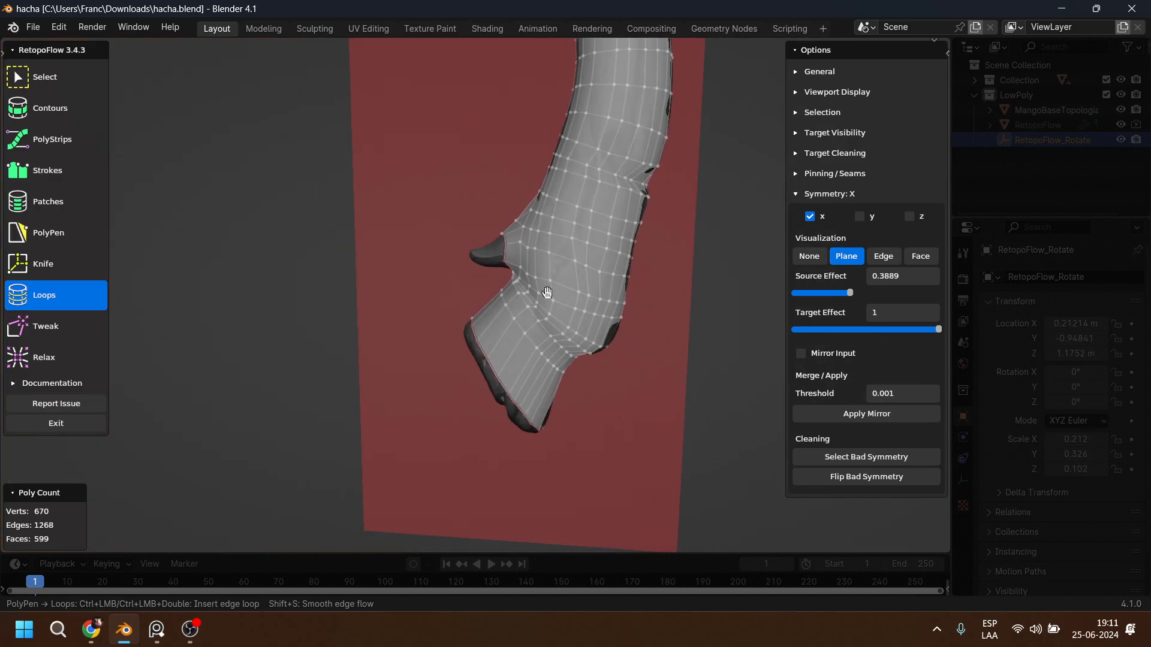
pyautogui.moveTo(606, 107); pyautogui.dragTo(638, 337, button='middle')
pyautogui.keyDown('ctrl'); pyautogui.click(658, 370); pyautogui.keyUp('ctrl')
pyautogui.keyDown('ctrl'); pyautogui.click(541, 379); pyautogui.keyUp('ctrl')
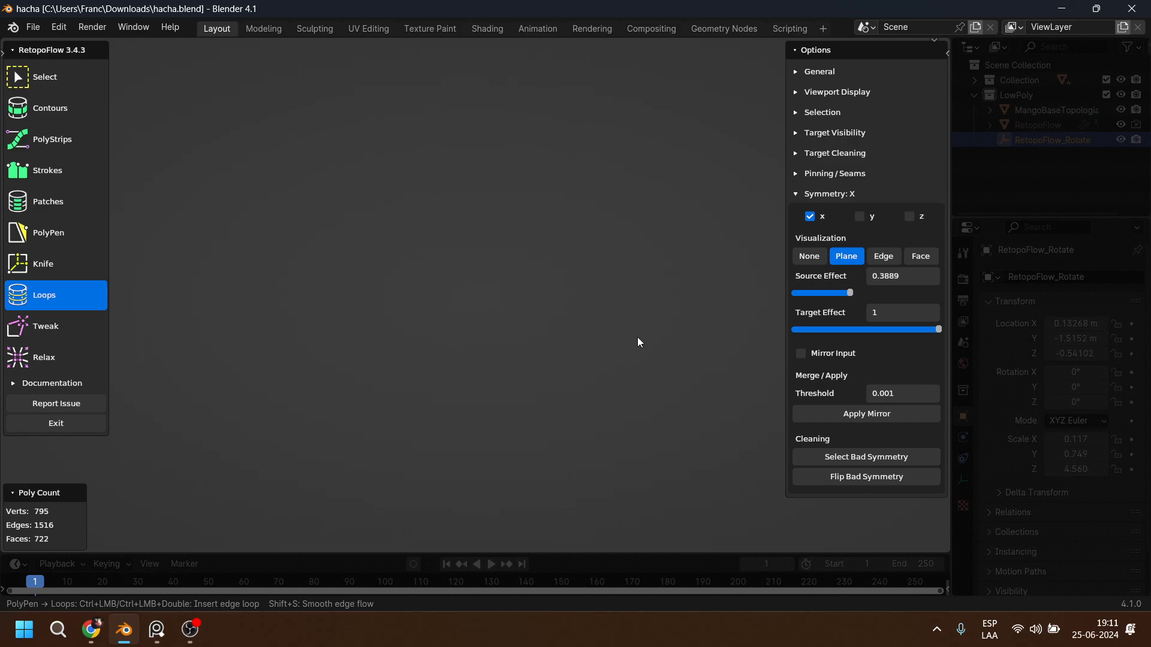
# Start capping the open tip with PolyPen by building a quad from the boundary edge beside the symmetry plane.
pyautogui.scroll(-8, 637, 422)
pyautogui.scroll(10, 437, 390)
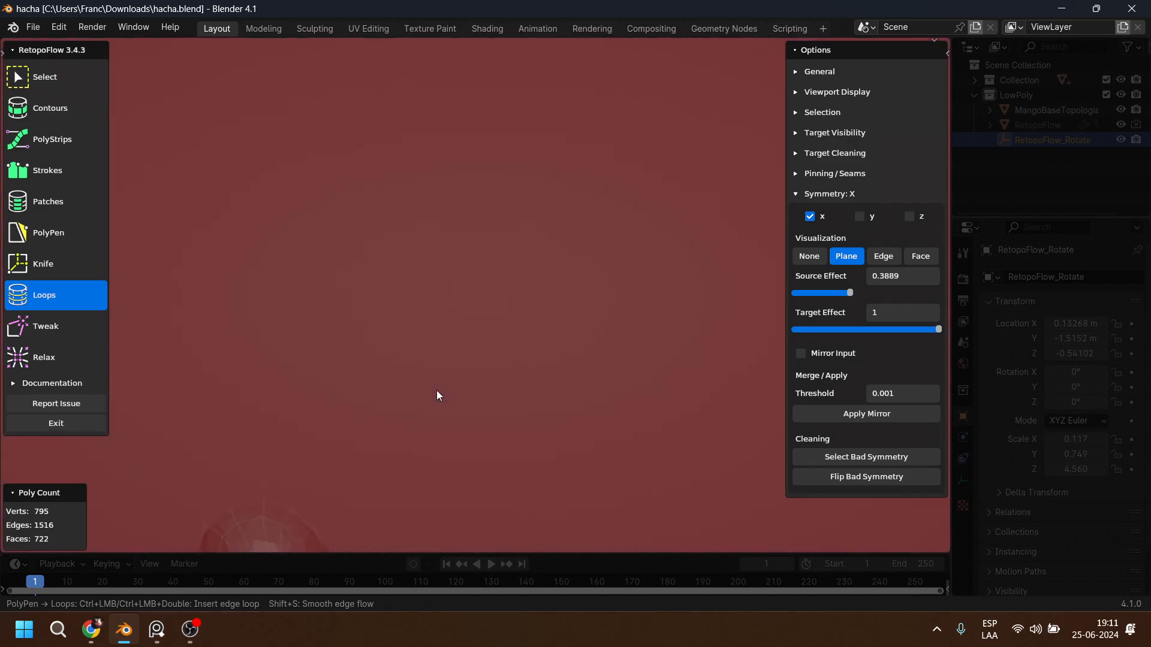
pyautogui.moveTo(470, 321); pyautogui.dragTo(463, 346, button='middle')
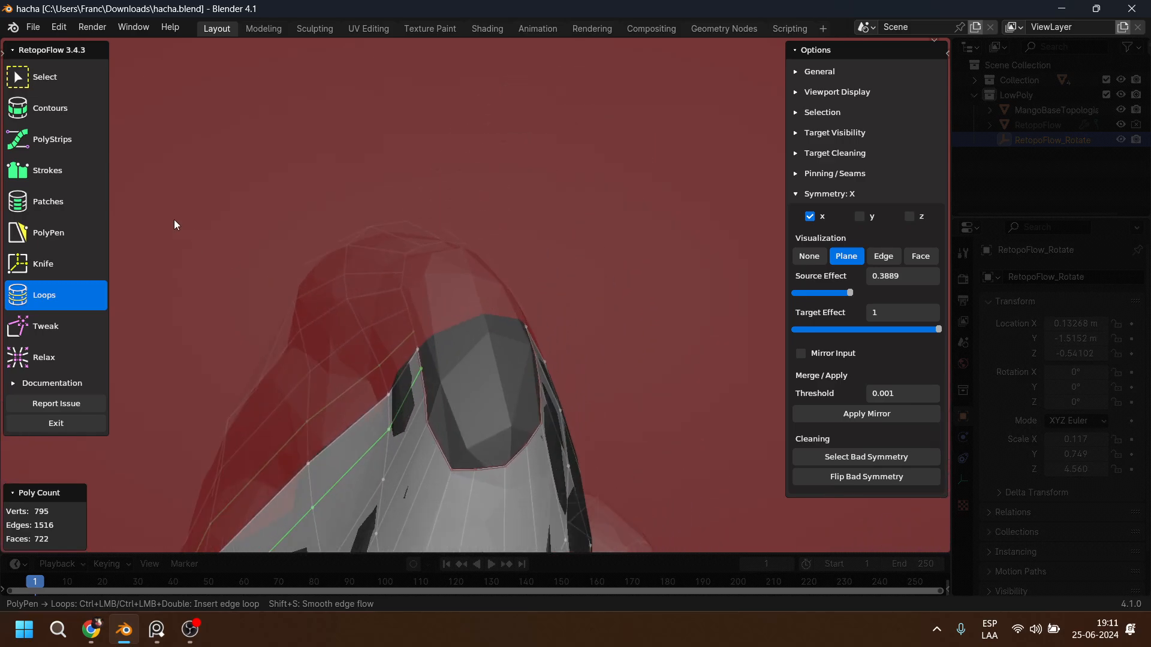
pyautogui.click(70, 234)
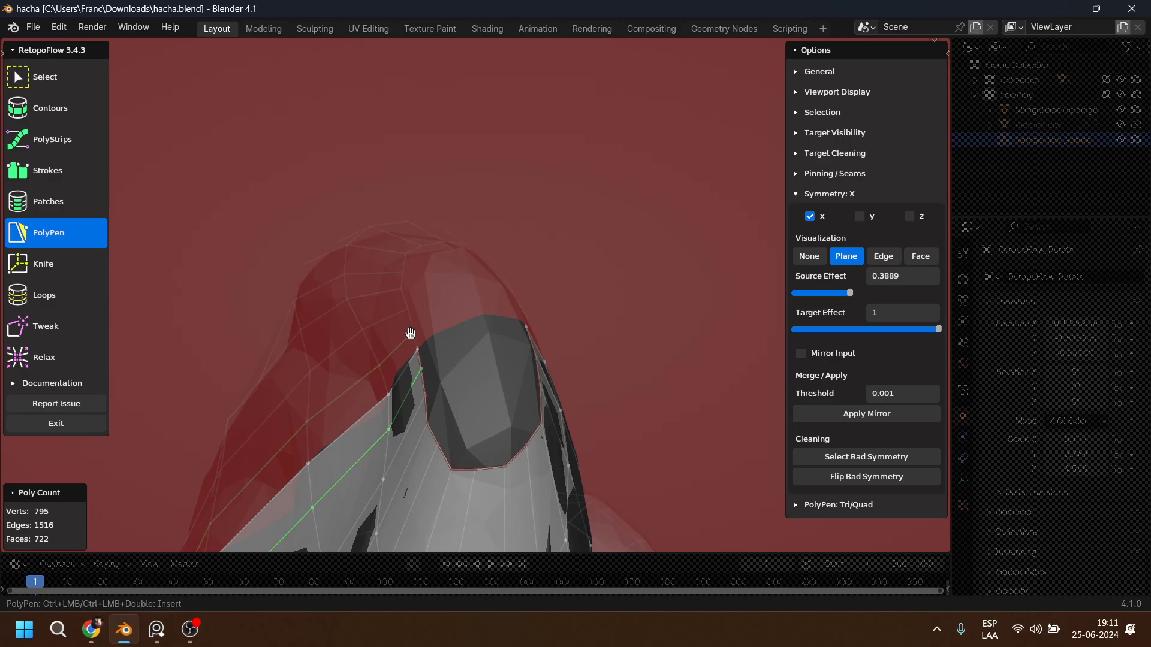
pyautogui.click(420, 360)
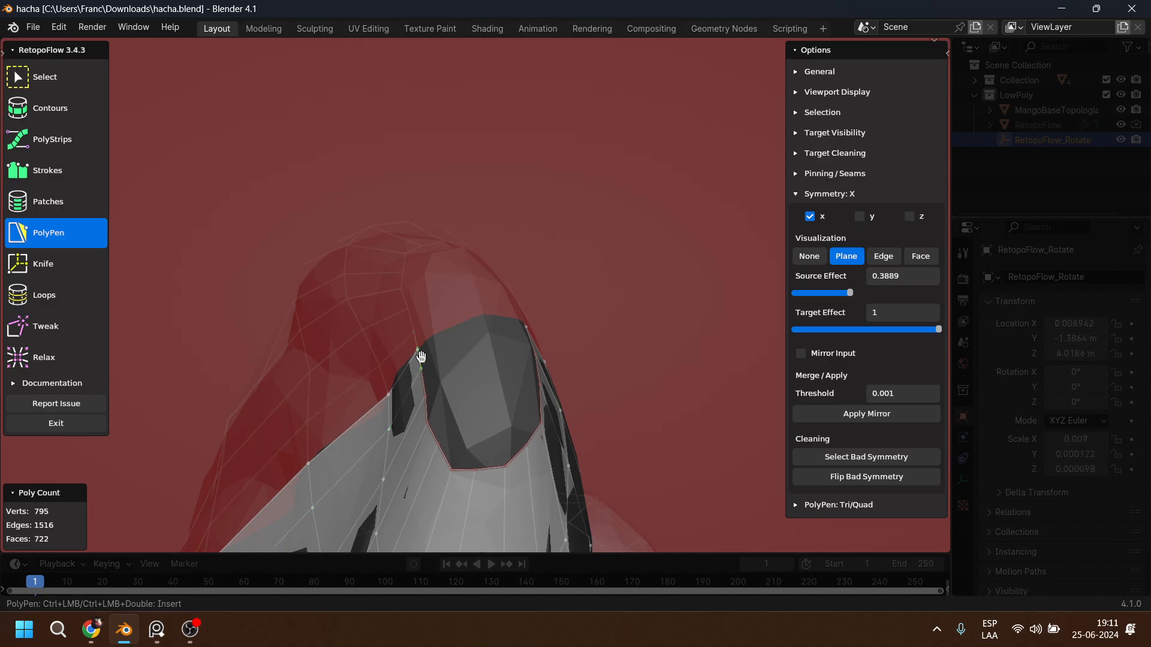
pyautogui.keyDown('ctrl'); pyautogui.click(450, 324); pyautogui.keyUp('ctrl')
pyautogui.keyDown('ctrl'); pyautogui.click(459, 349); pyautogui.keyUp('ctrl')
pyautogui.moveTo(460, 349); pyautogui.dragTo(475, 376, button='middle')
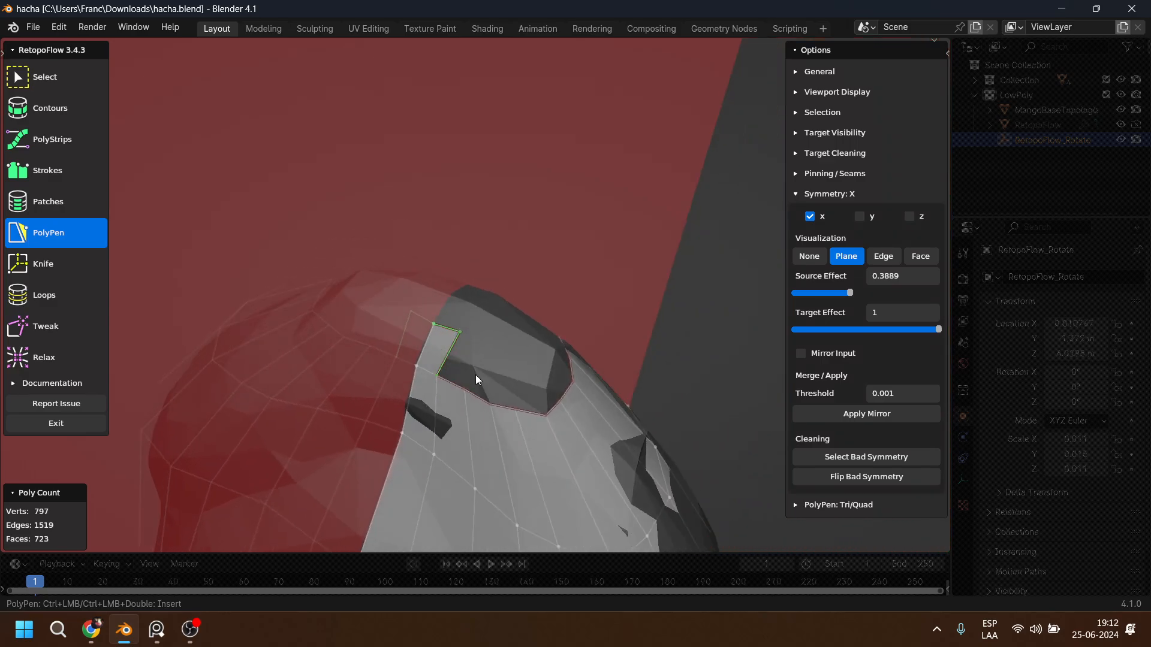
# Continue the row of PolyPen faces along the rim of the tip opening, from the first quad to the opening's corner.
pyautogui.keyDown('ctrl'); pyautogui.click(466, 389); pyautogui.keyUp('ctrl')
pyautogui.keyDown('ctrl'); pyautogui.click(491, 346); pyautogui.keyUp('ctrl')
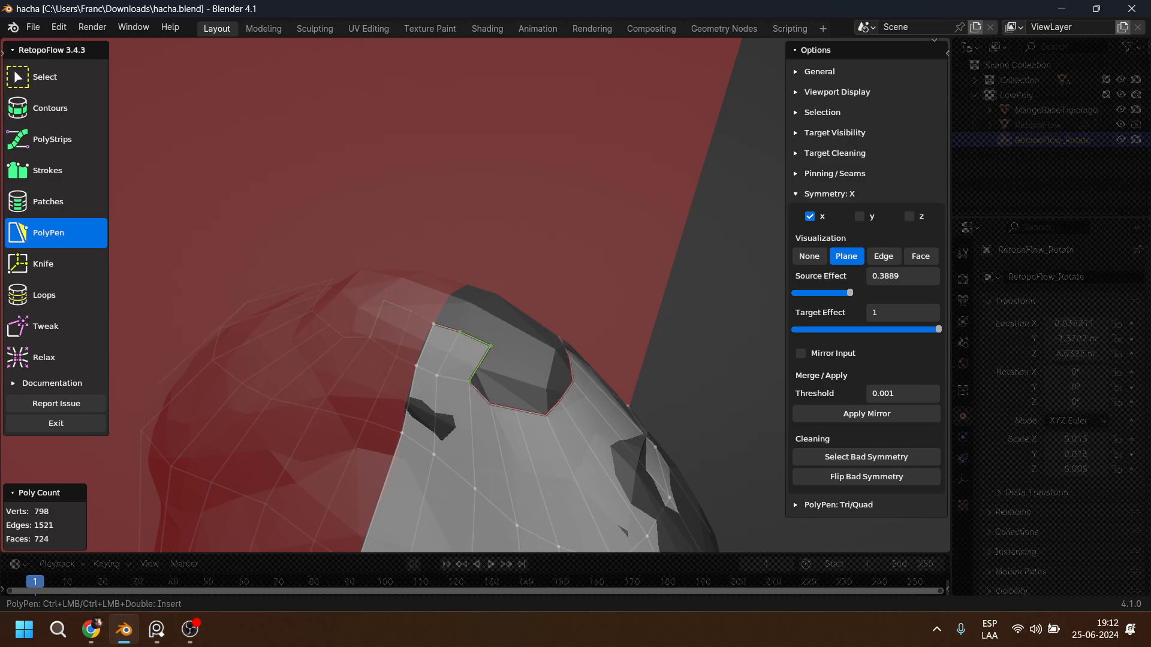
pyautogui.keyDown('ctrl'); pyautogui.click(519, 349); pyautogui.keyUp('ctrl')
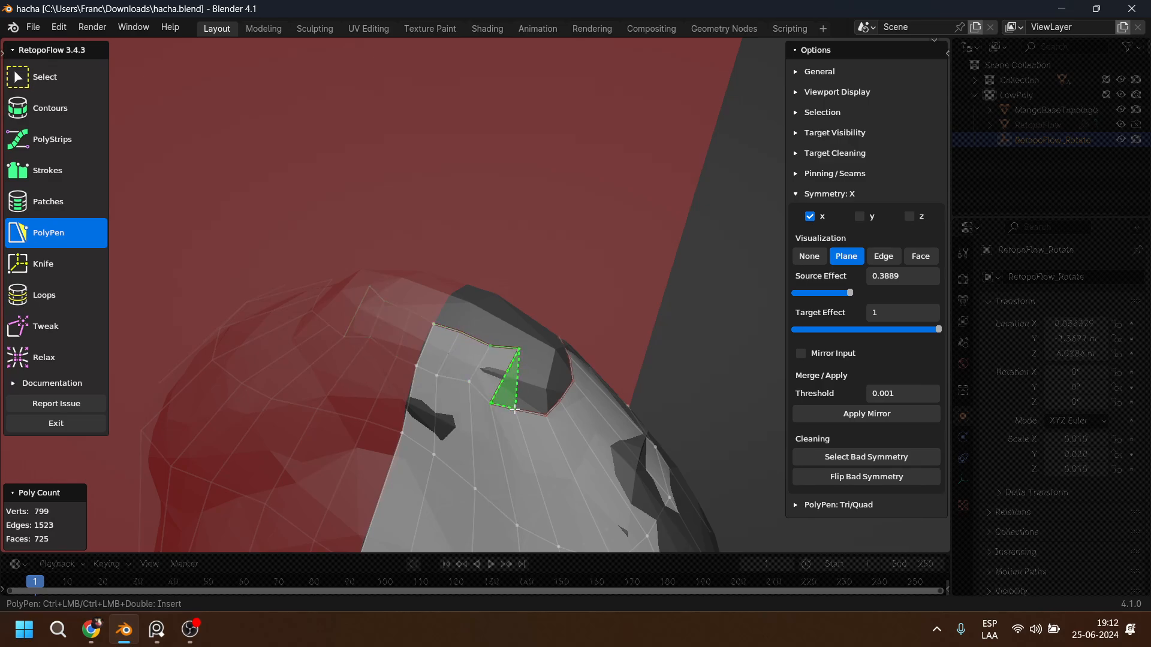
pyautogui.keyDown('ctrl'); pyautogui.click(532, 350); pyautogui.keyUp('ctrl')
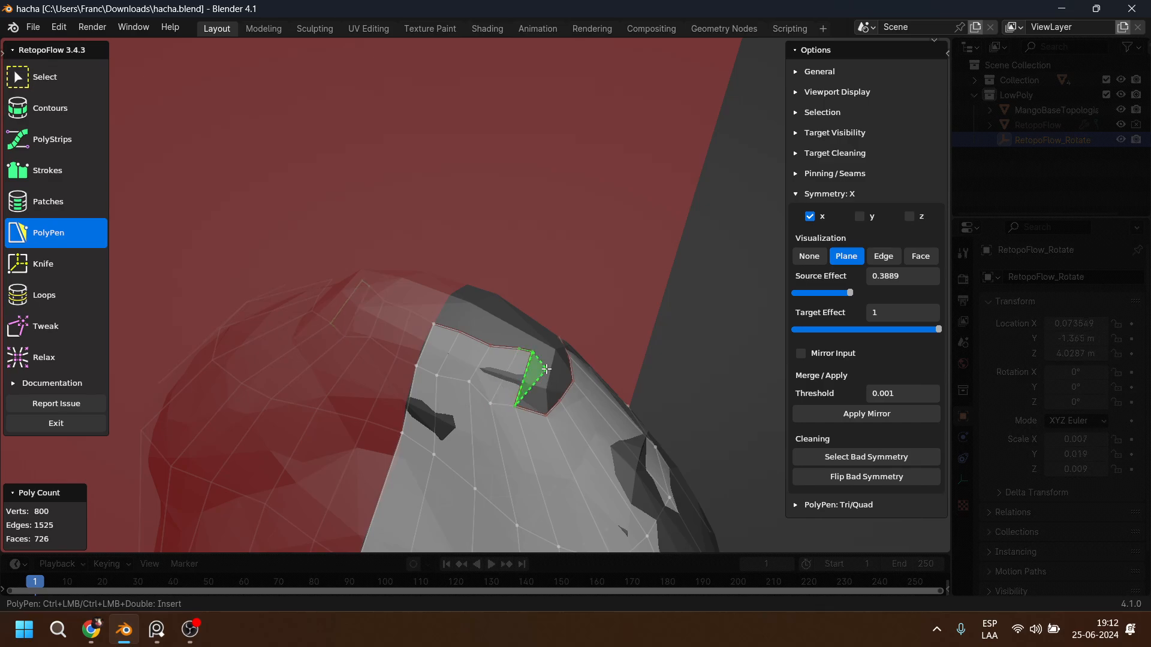
pyautogui.keyDown('ctrl'); pyautogui.click(547, 366); pyautogui.keyUp('ctrl')
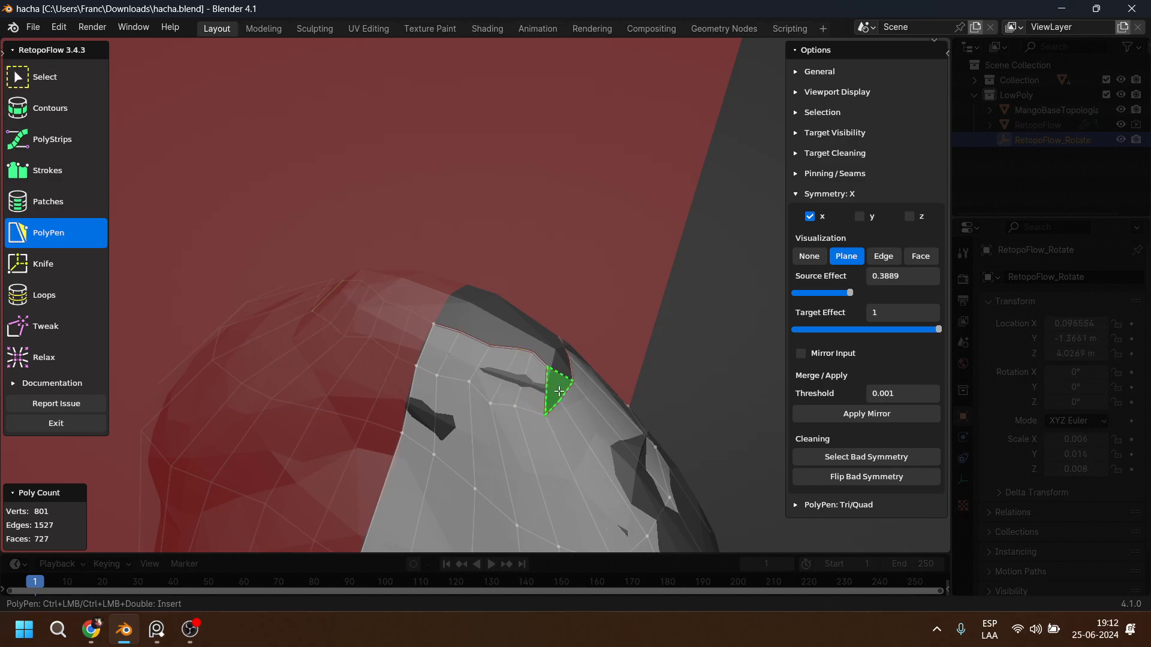
pyautogui.keyDown('ctrl'); pyautogui.click(560, 390); pyautogui.keyUp('ctrl')
# Build a second row of PolyPen faces inside the tip opening, working from the corner back toward the symmetry plane.
pyautogui.moveTo(577, 356); pyautogui.dragTo(657, 326, button='middle')
pyautogui.keyDown('ctrl'); pyautogui.click(568, 356); pyautogui.keyUp('ctrl')
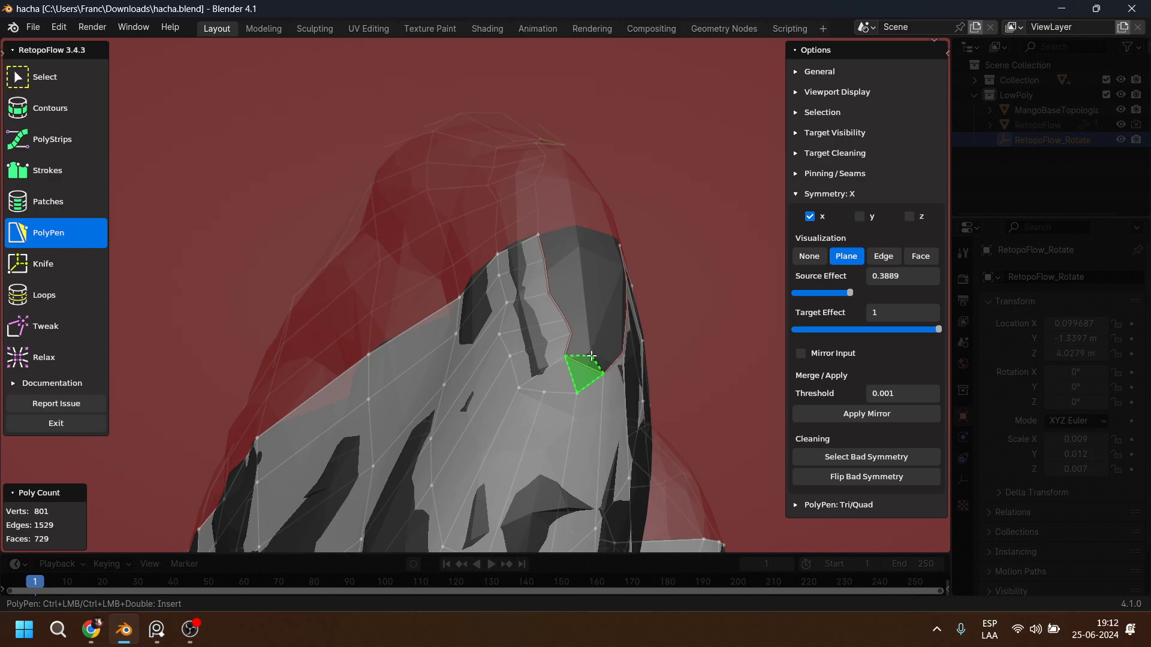
pyautogui.keyDown('ctrl'); pyautogui.click(593, 349); pyautogui.keyUp('ctrl')
pyautogui.keyDown('ctrl'); pyautogui.click(599, 322); pyautogui.keyUp('ctrl')
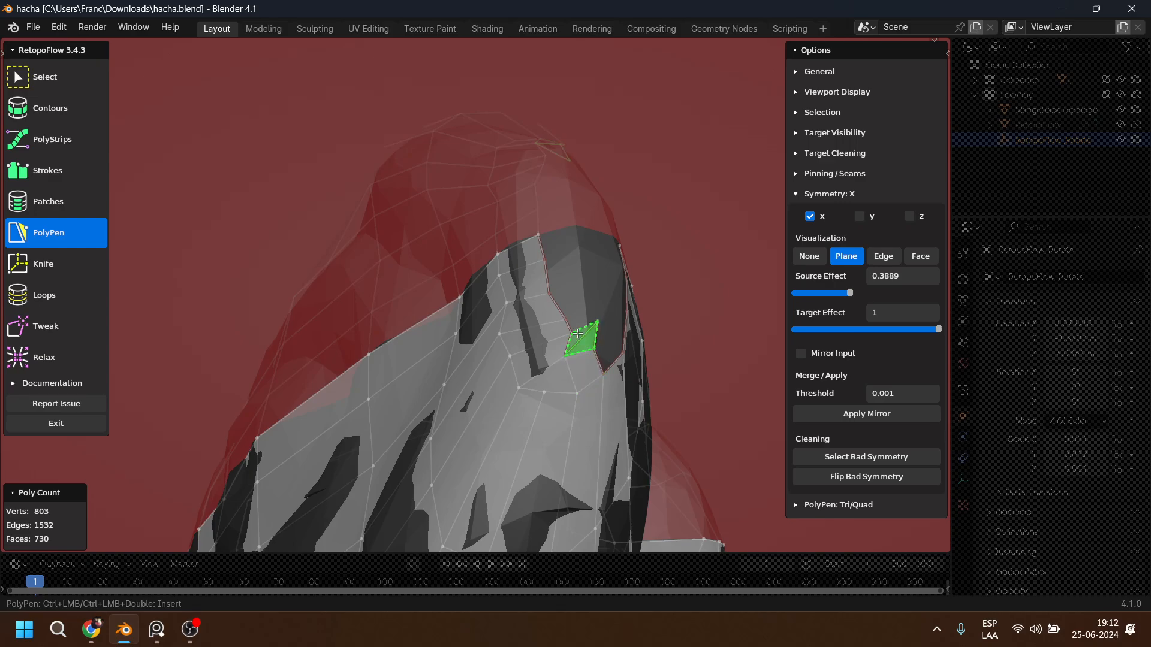
pyautogui.keyDown('ctrl'); pyautogui.click(594, 303); pyautogui.keyUp('ctrl')
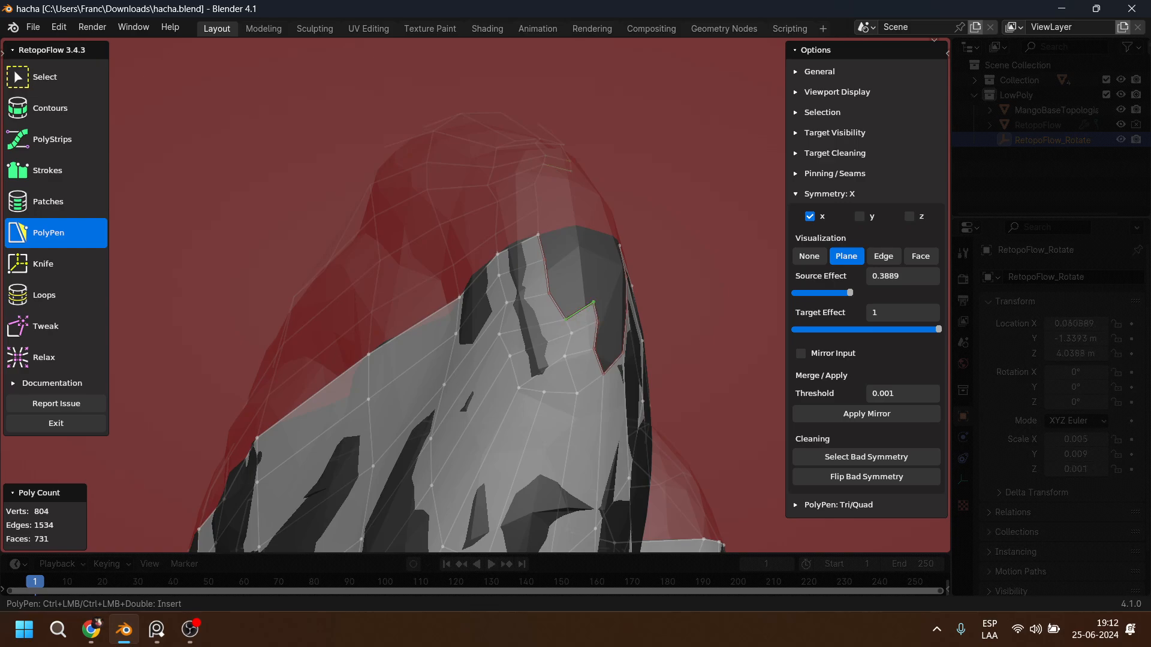
pyautogui.keyDown('ctrl'); pyautogui.click(586, 273); pyautogui.keyUp('ctrl')
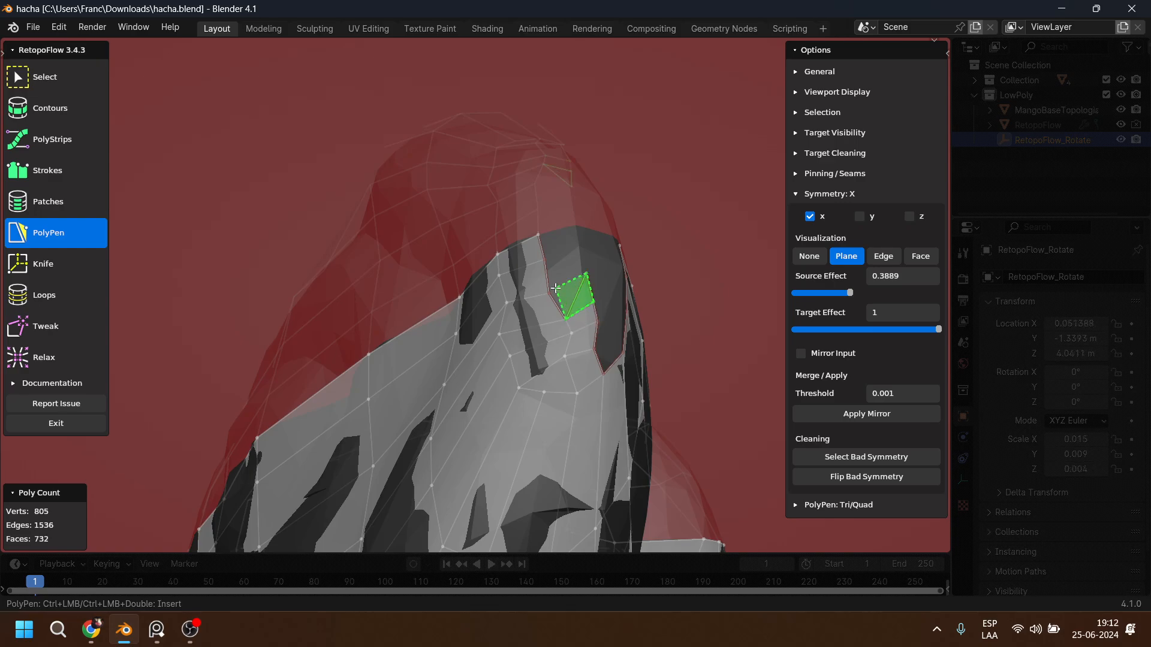
pyautogui.keyDown('ctrl'); pyautogui.click(576, 246); pyautogui.keyUp('ctrl')
pyautogui.keyDown('ctrl'); pyautogui.click(569, 223); pyautogui.keyUp('ctrl')
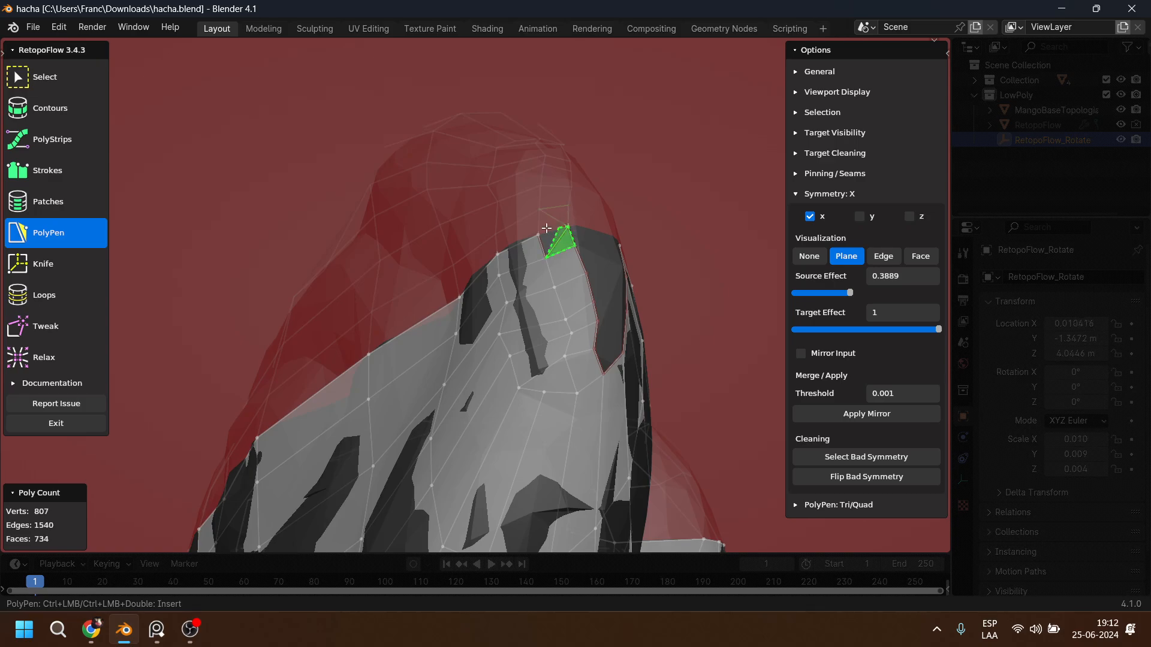
# Close the remaining gap in the tip cap with PolyPen faces, from the symmetry plane across to the far corner.
pyautogui.moveTo(533, 233); pyautogui.dragTo(559, 240, button='middle')
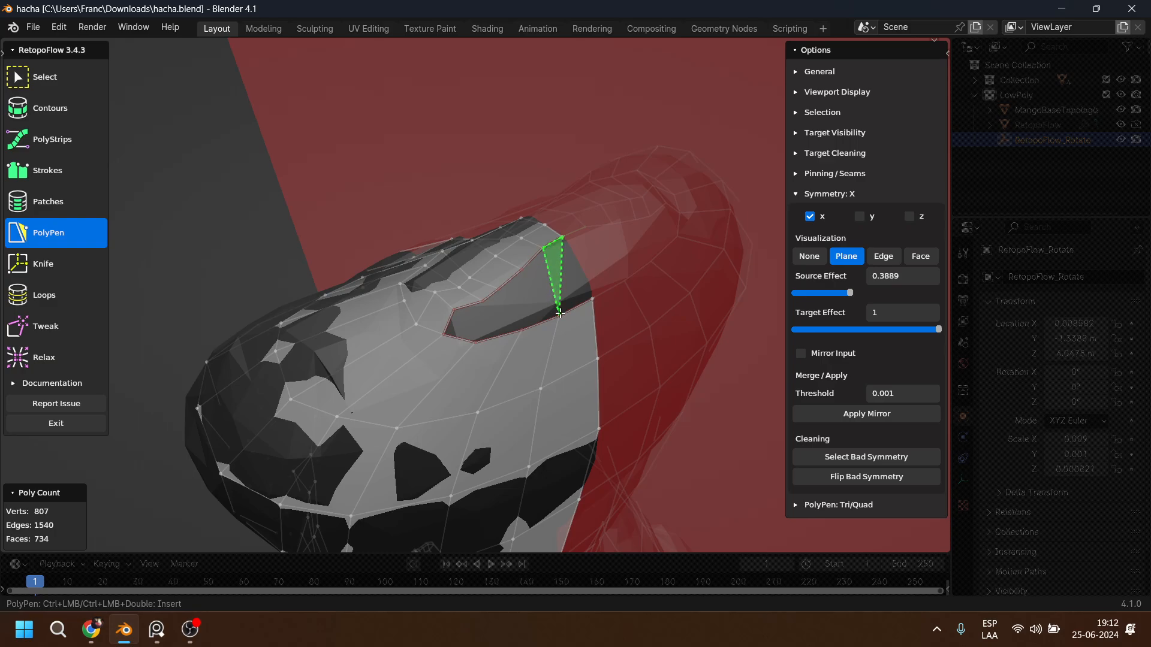
pyautogui.keyDown('ctrl'); pyautogui.click(560, 313); pyautogui.keyUp('ctrl')
pyautogui.moveTo(560, 313); pyautogui.dragTo(550, 325, button='middle')
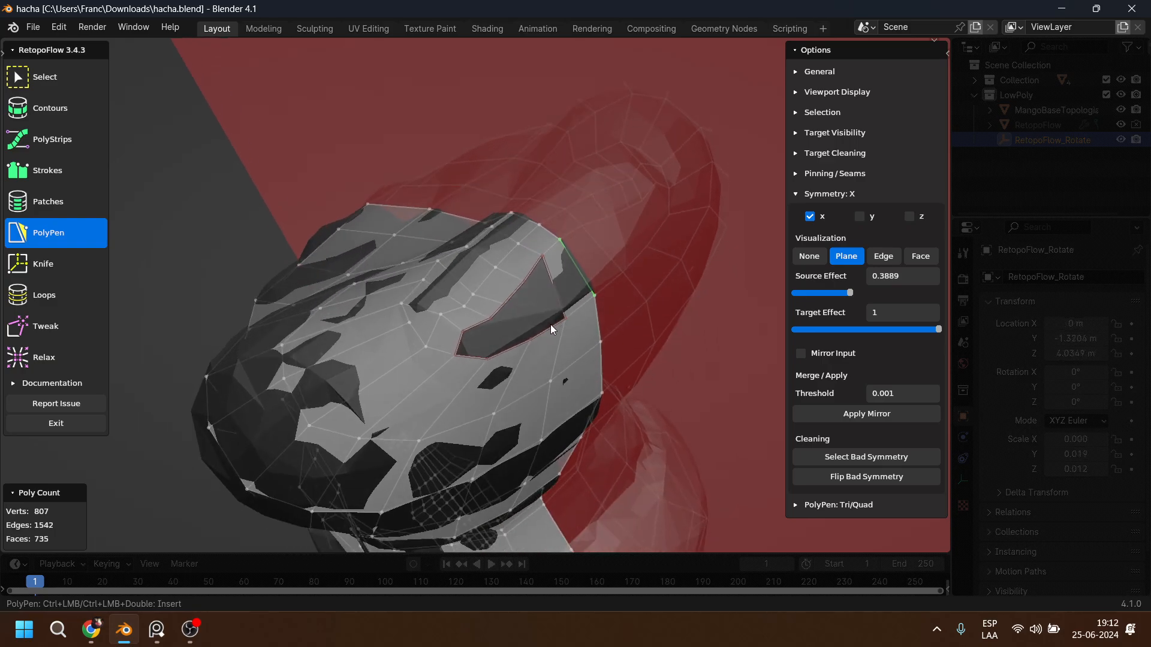
pyautogui.keyDown('ctrl'); pyautogui.click(542, 293); pyautogui.keyUp('ctrl')
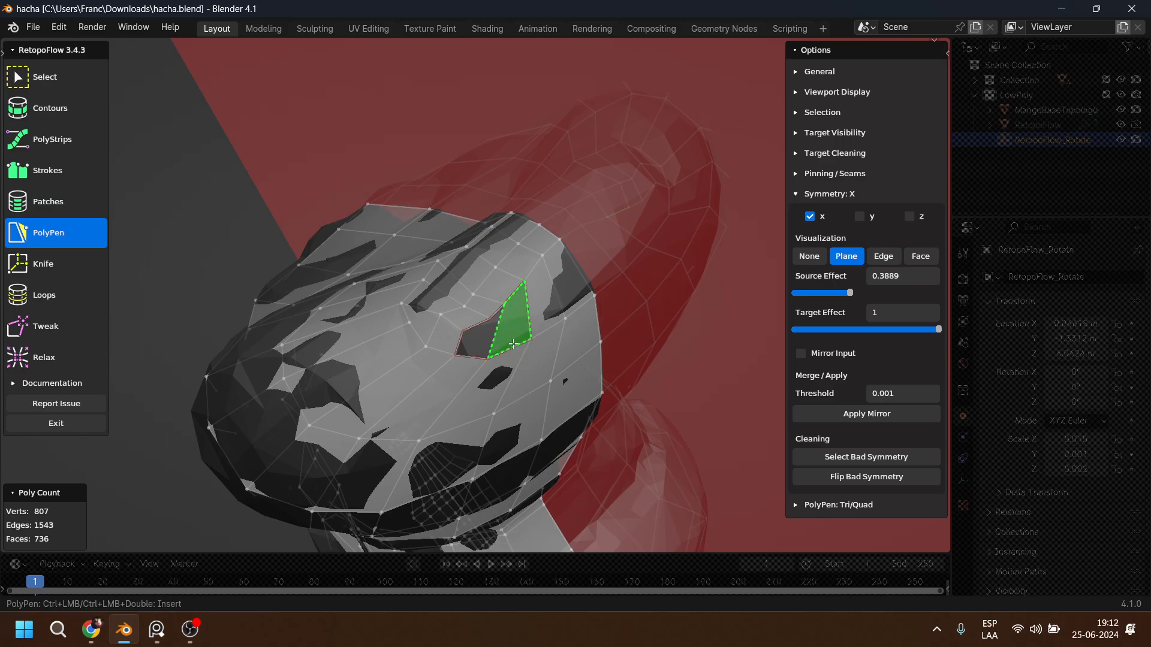
pyautogui.keyDown('ctrl'); pyautogui.click(514, 344); pyautogui.keyUp('ctrl')
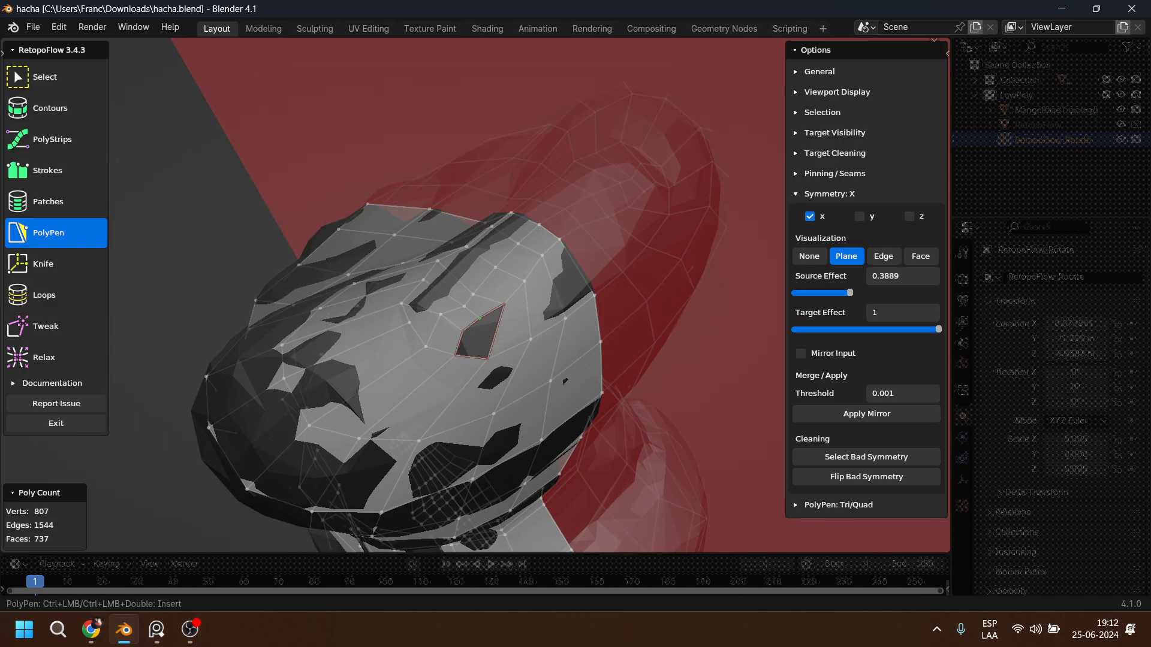
pyautogui.keyDown('ctrl'); pyautogui.click(487, 354); pyautogui.keyUp('ctrl')
pyautogui.keyDown('ctrl'); pyautogui.click(473, 326); pyautogui.keyUp('ctrl')
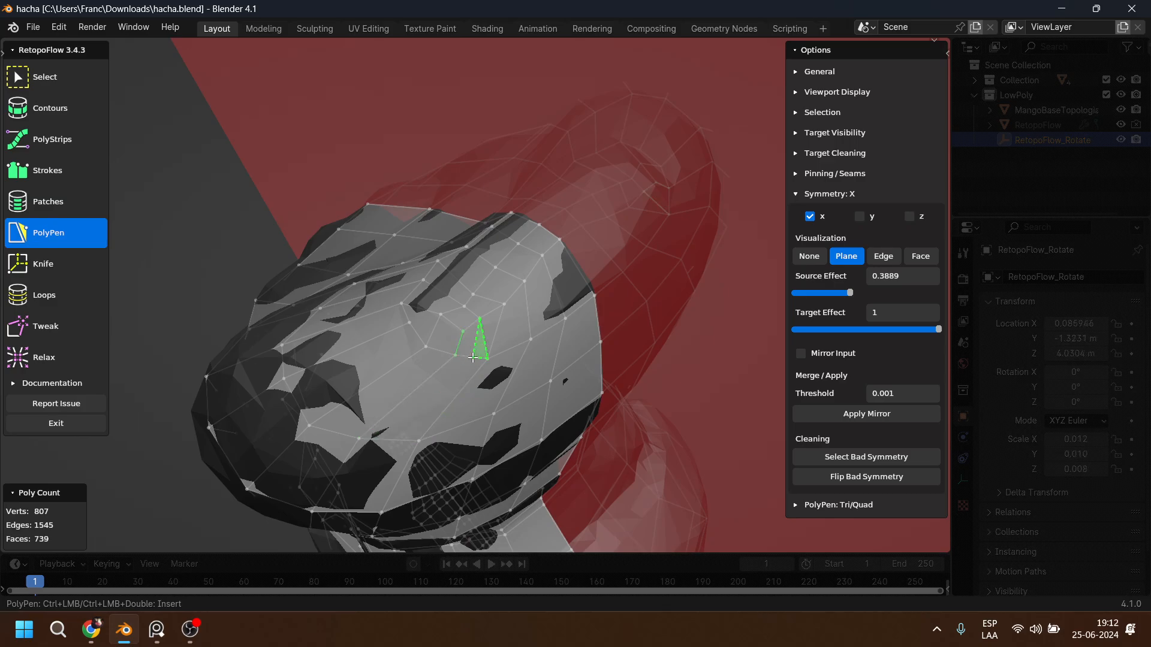
# Insert crosswise edge loops around the handle, one near the pointed tip and one on the shaft below the upper knob.
pyautogui.moveTo(504, 357); pyautogui.dragTo(340, 286, button='middle')
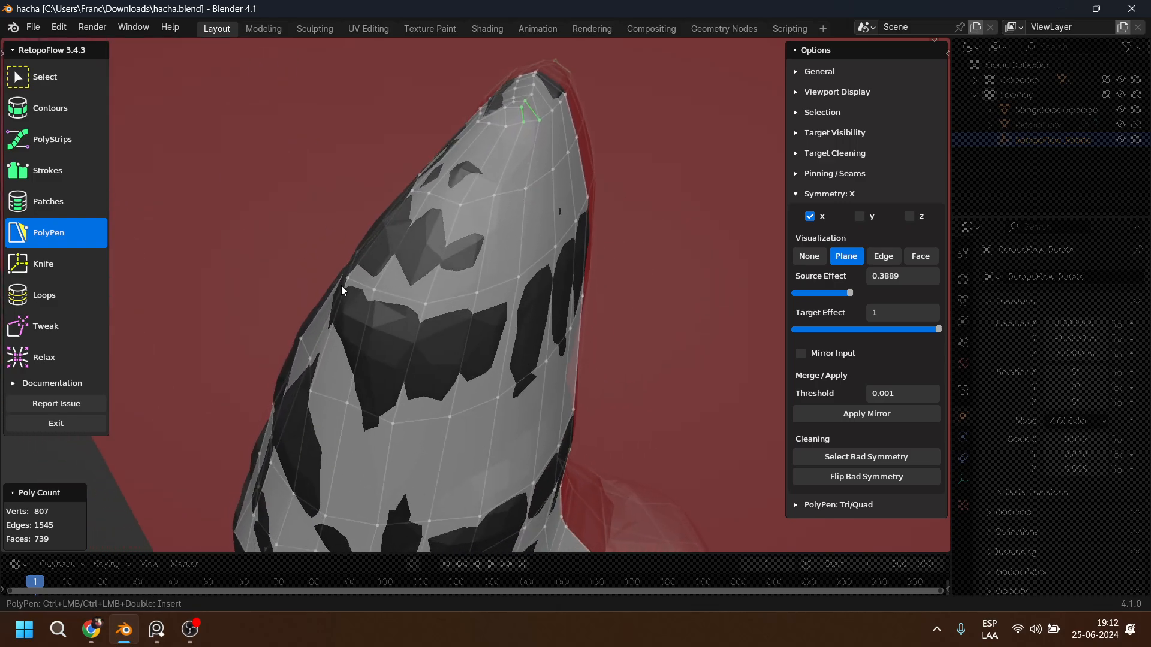
pyautogui.click(80, 297)
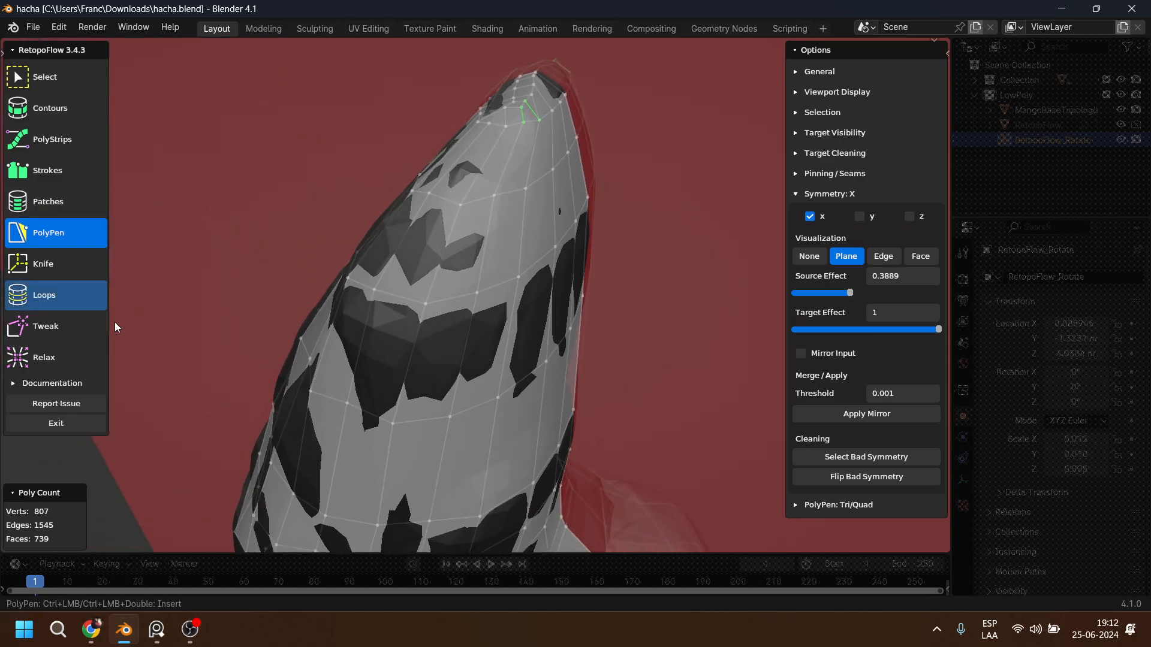
pyautogui.keyDown('ctrl'); pyautogui.click(411, 365); pyautogui.keyUp('ctrl')
pyautogui.scroll(-3, 414, 366)
pyautogui.moveTo(413, 365); pyautogui.dragTo(535, 213, button='middle')
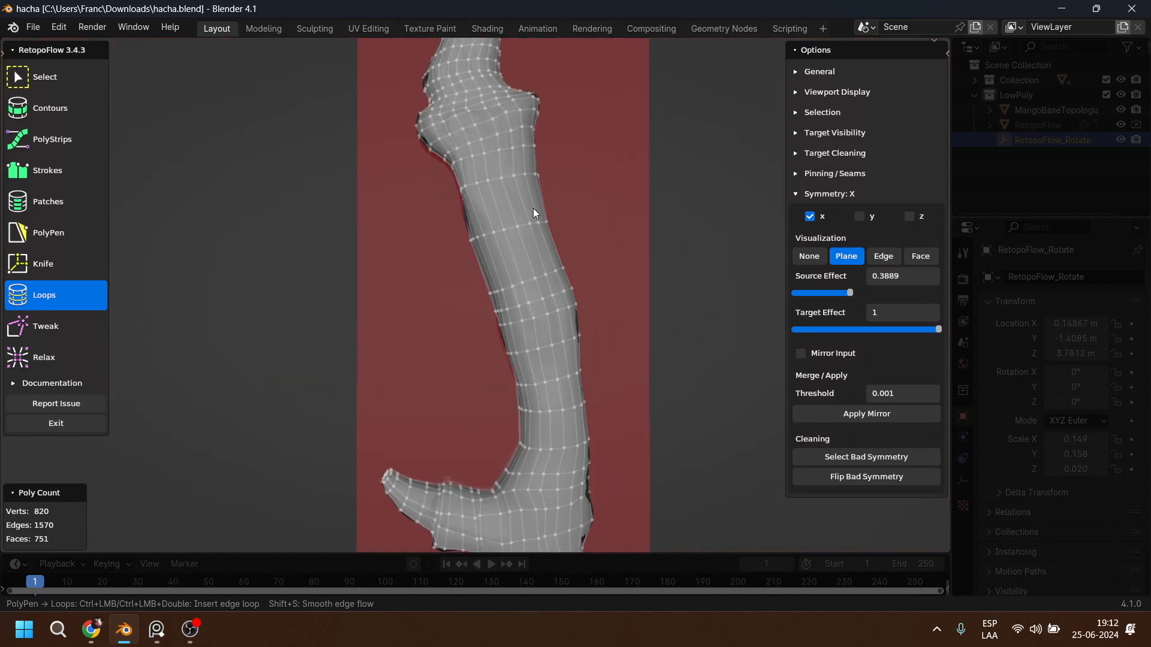
pyautogui.keyDown('ctrl'); pyautogui.click(486, 206); pyautogui.keyUp('ctrl')
# Insert another crosswise edge loop around the lower part of the handle, near its open bottom end.
pyautogui.moveTo(509, 398); pyautogui.dragTo(570, 103, button='middle')
pyautogui.moveTo(619, 312); pyautogui.dragTo(583, 270, button='middle')
pyautogui.scroll(5, 548, 407)
pyautogui.moveTo(569, 412); pyautogui.dragTo(427, 340, button='middle')
pyautogui.keyDown('ctrl'); pyautogui.click(621, 266); pyautogui.keyUp('ctrl')
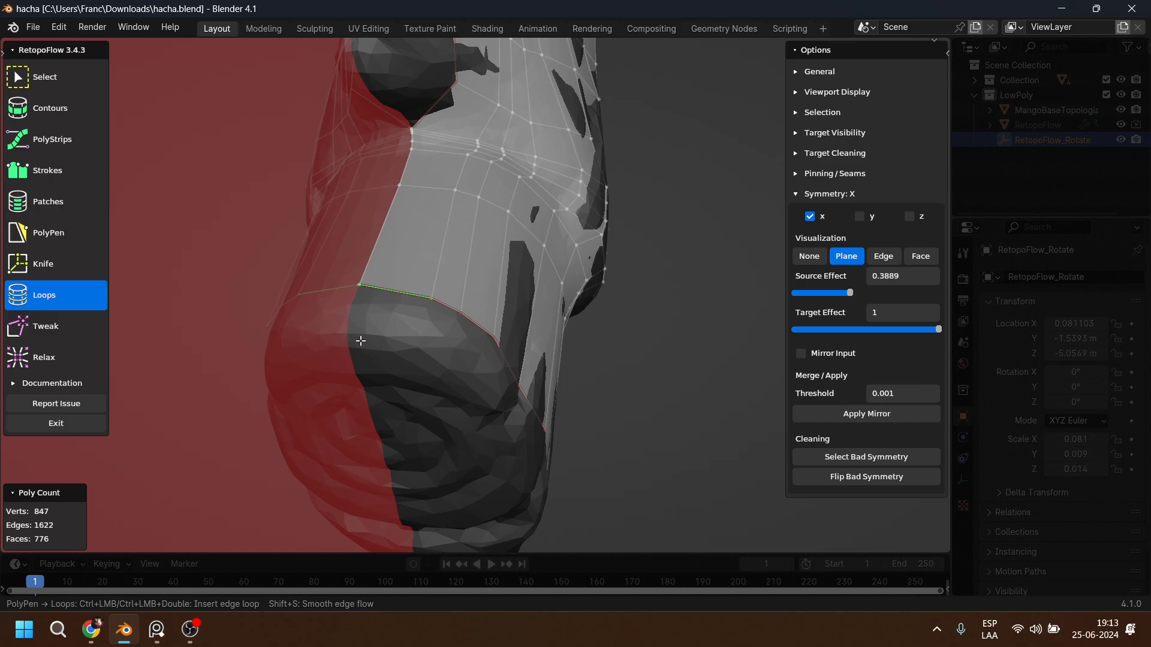
# Start a rim row of PolyPen faces around the open bottom end, from the symmetry plane below the knob toward the side.
pyautogui.press('5')
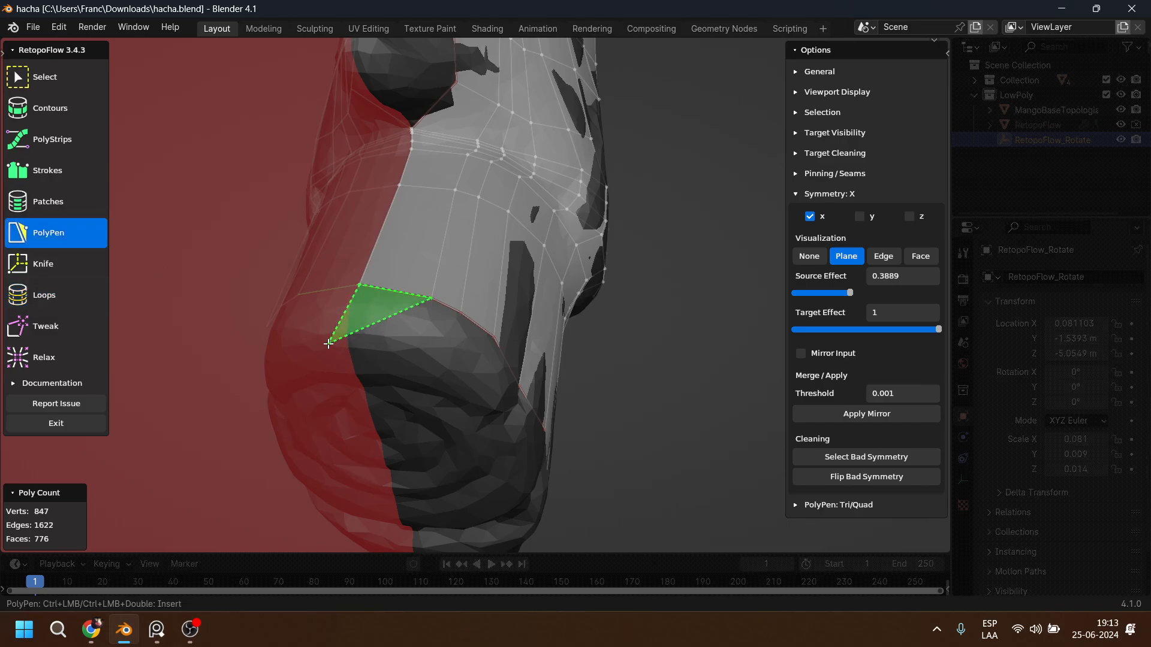
pyautogui.keyDown('ctrl'); pyautogui.click(347, 346); pyautogui.keyUp('ctrl')
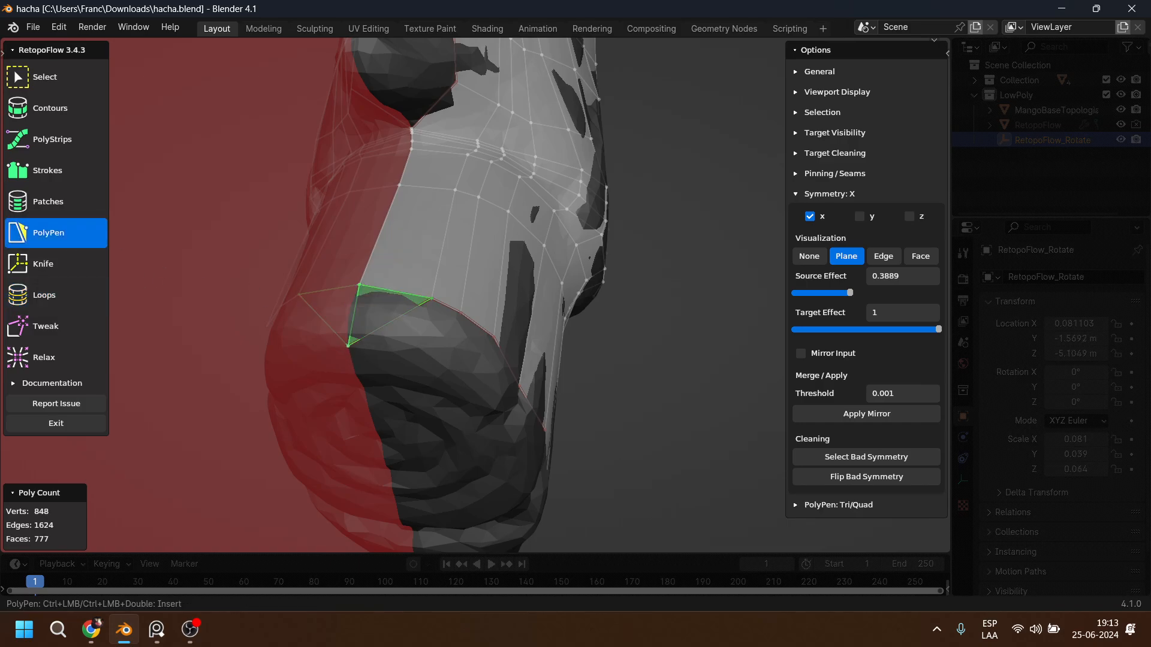
pyautogui.keyDown('ctrl'); pyautogui.click(417, 352); pyautogui.keyUp('ctrl')
pyautogui.moveTo(491, 412); pyautogui.dragTo(467, 377, button='middle')
pyautogui.keyDown('ctrl'); pyautogui.click(444, 358); pyautogui.keyUp('ctrl')
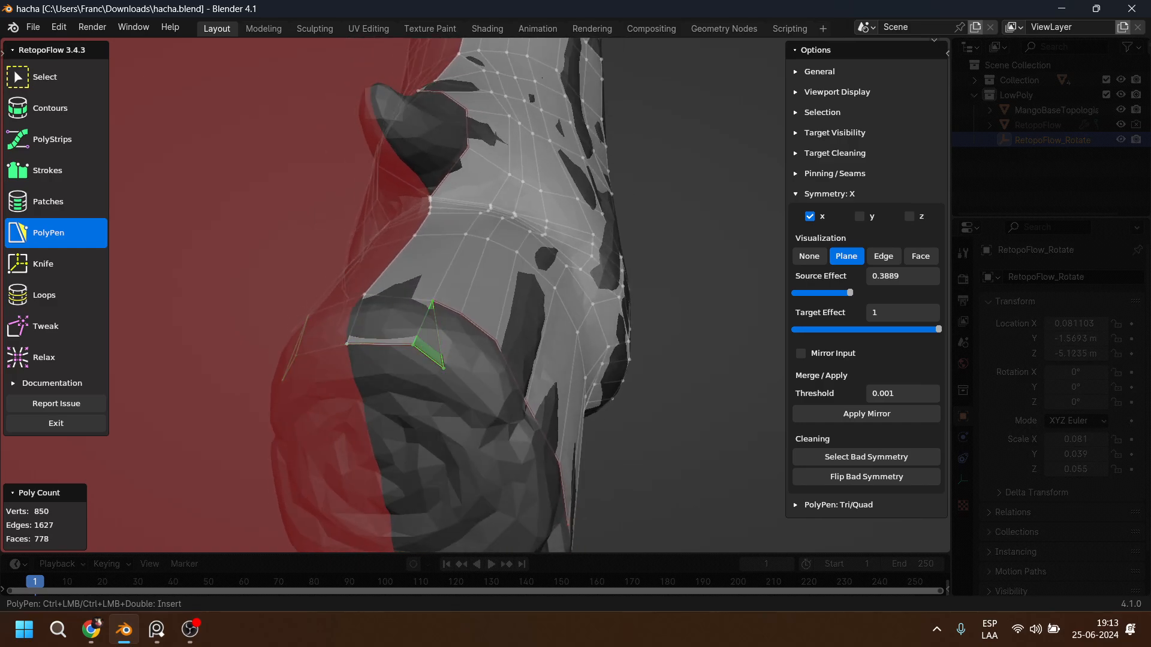
pyautogui.keyDown('ctrl'); pyautogui.click(483, 393); pyautogui.keyUp('ctrl')
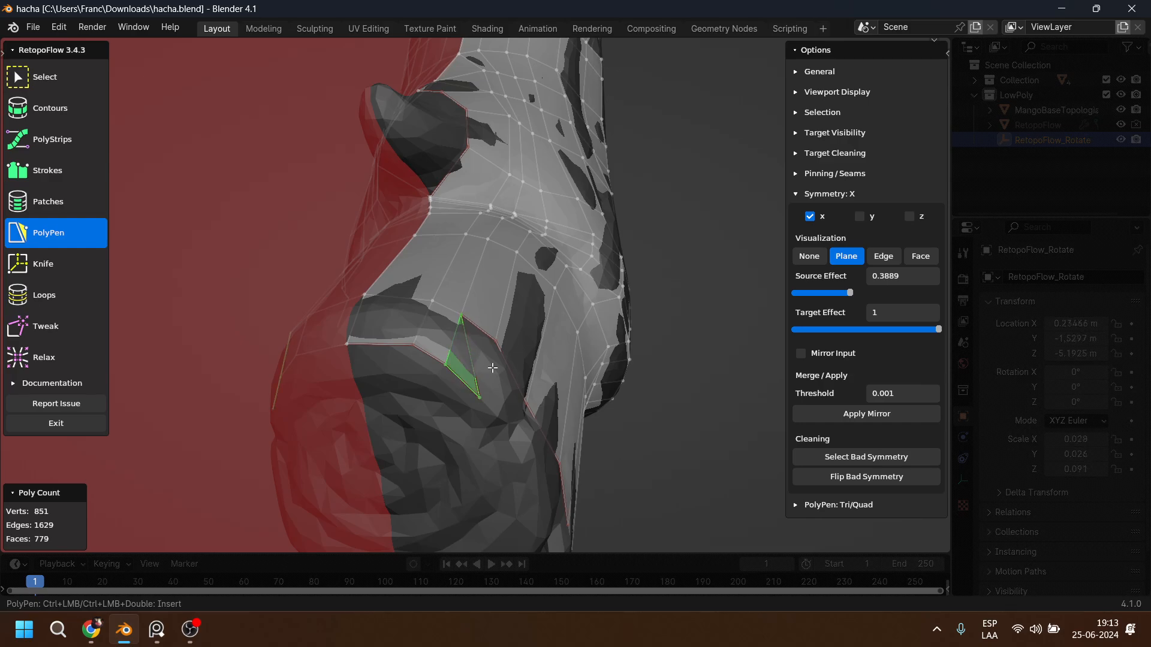
pyautogui.moveTo(486, 396); pyautogui.dragTo(537, 429, button='middle')
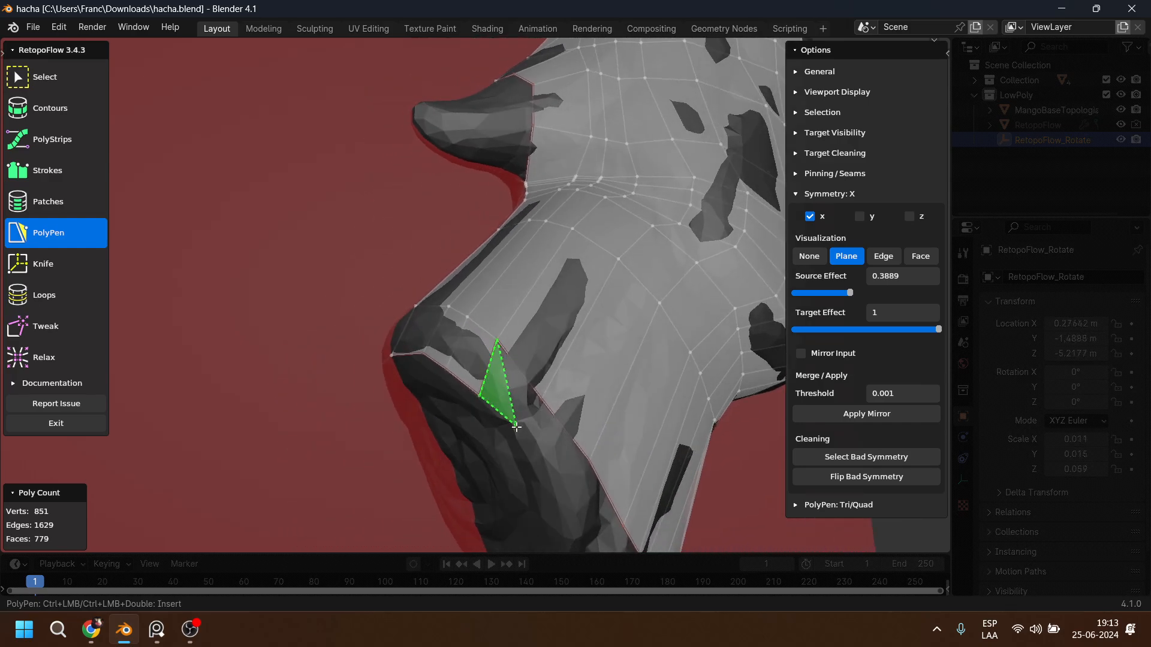
pyautogui.keyDown('ctrl'); pyautogui.click(541, 402); pyautogui.keyUp('ctrl')
# Extend the rim row of PolyPen faces down along the side edge of the bottom opening.
pyautogui.keyDown('shift'); pyautogui.moveTo(590, 460); pyautogui.dragTo(540, 325, button='middle'); pyautogui.keyUp('shift')
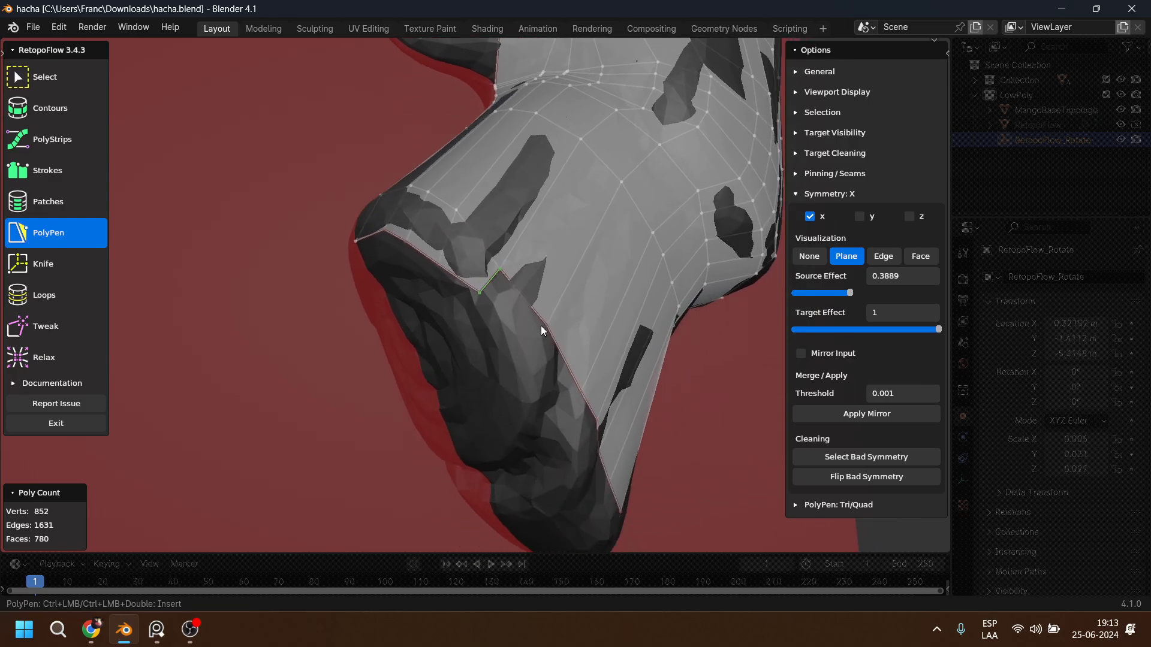
pyautogui.keyDown('ctrl'); pyautogui.click(546, 324); pyautogui.keyUp('ctrl')
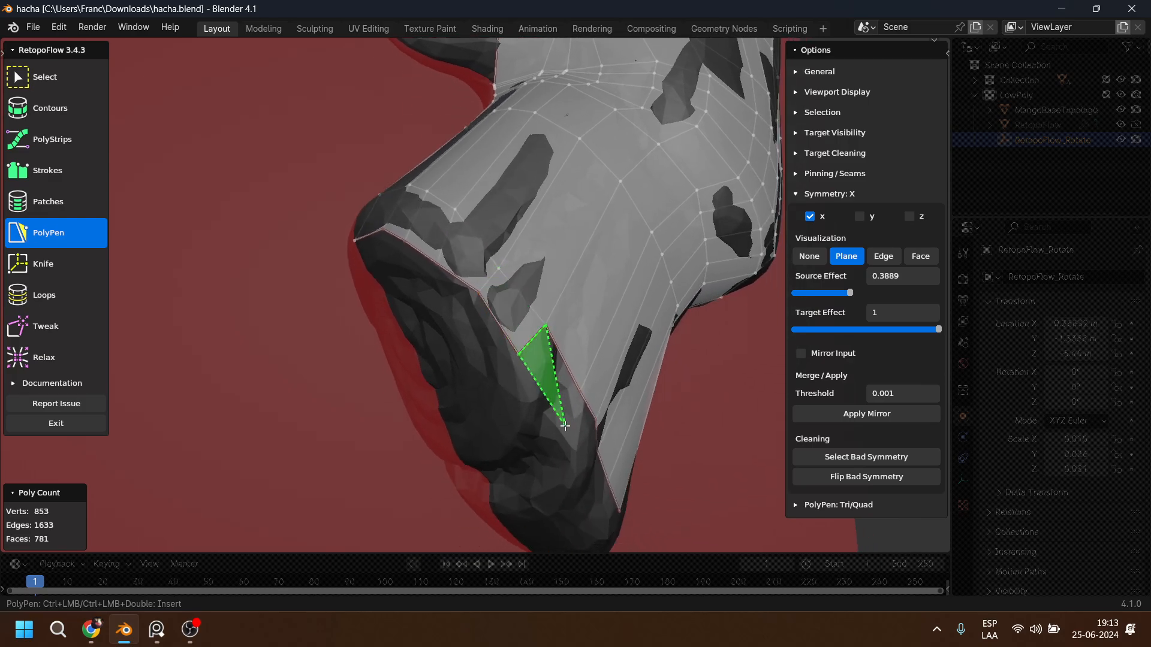
pyautogui.keyDown('ctrl'); pyautogui.click(580, 394); pyautogui.keyUp('ctrl')
pyautogui.moveTo(579, 394); pyautogui.dragTo(576, 457, button='middle')
pyautogui.keyDown('ctrl'); pyautogui.click(583, 467); pyautogui.keyUp('ctrl')
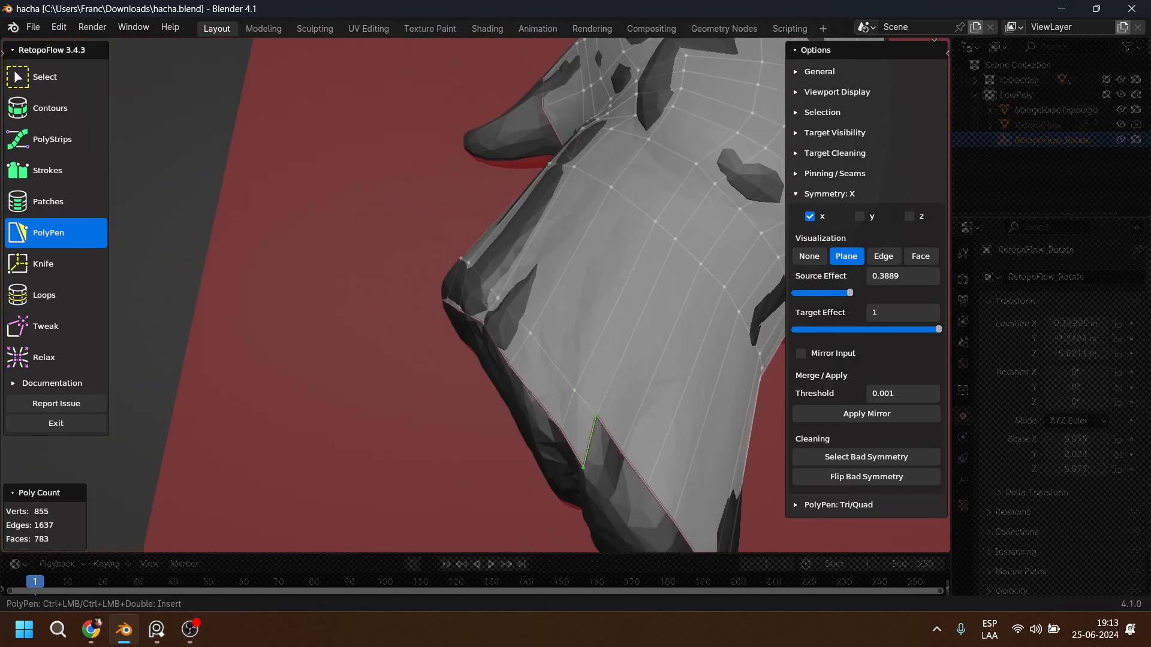
pyautogui.moveTo(607, 501); pyautogui.dragTo(560, 369, button='middle')
pyautogui.keyDown('ctrl'); pyautogui.click(547, 376); pyautogui.keyUp('ctrl')
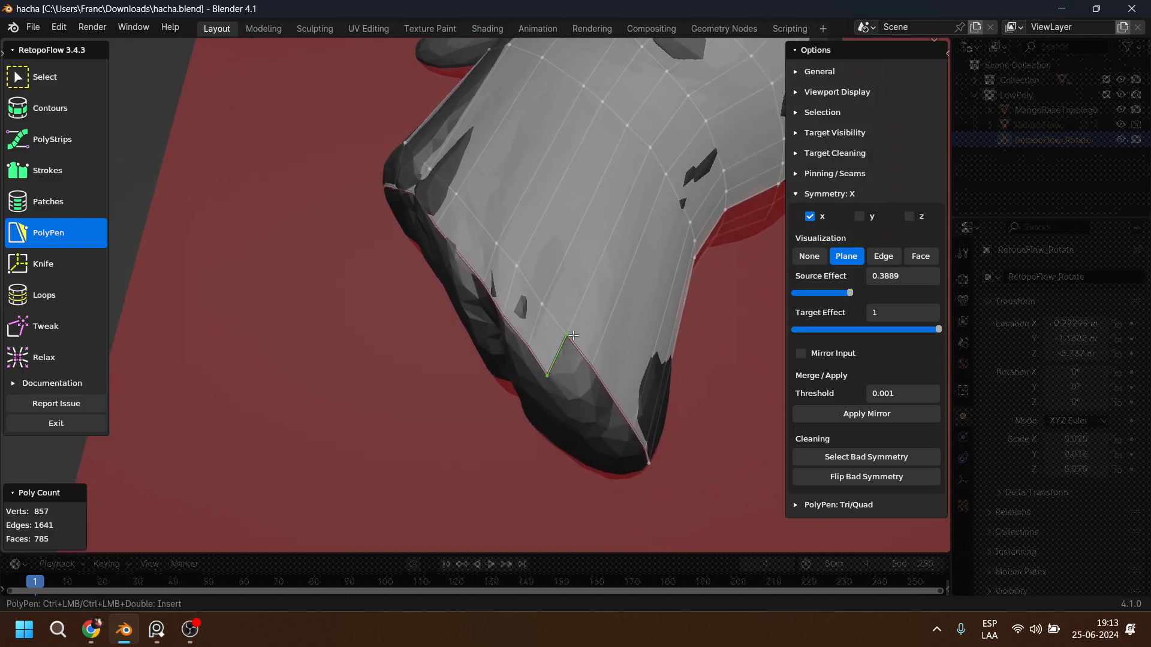
# Complete the rim row with PolyPen faces around the far corner of the opening, ending on the symmetry plane.
pyautogui.moveTo(595, 375); pyautogui.dragTo(513, 347, button='middle')
pyautogui.keyDown('ctrl'); pyautogui.click(619, 375); pyautogui.keyUp('ctrl')
pyautogui.keyDown('ctrl'); pyautogui.click(625, 345); pyautogui.keyUp('ctrl')
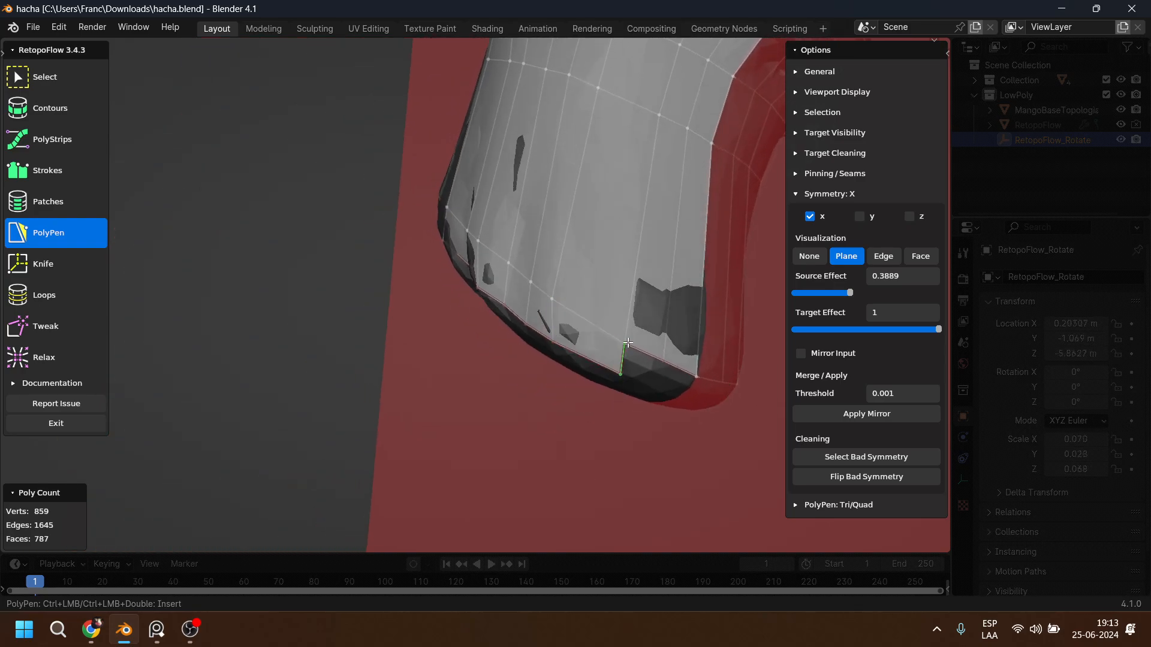
pyautogui.keyDown('ctrl'); pyautogui.click(648, 397); pyautogui.keyUp('ctrl')
pyautogui.moveTo(665, 373); pyautogui.dragTo(649, 224, button='middle')
pyautogui.keyDown('ctrl'); pyautogui.click(695, 395); pyautogui.keyUp('ctrl')
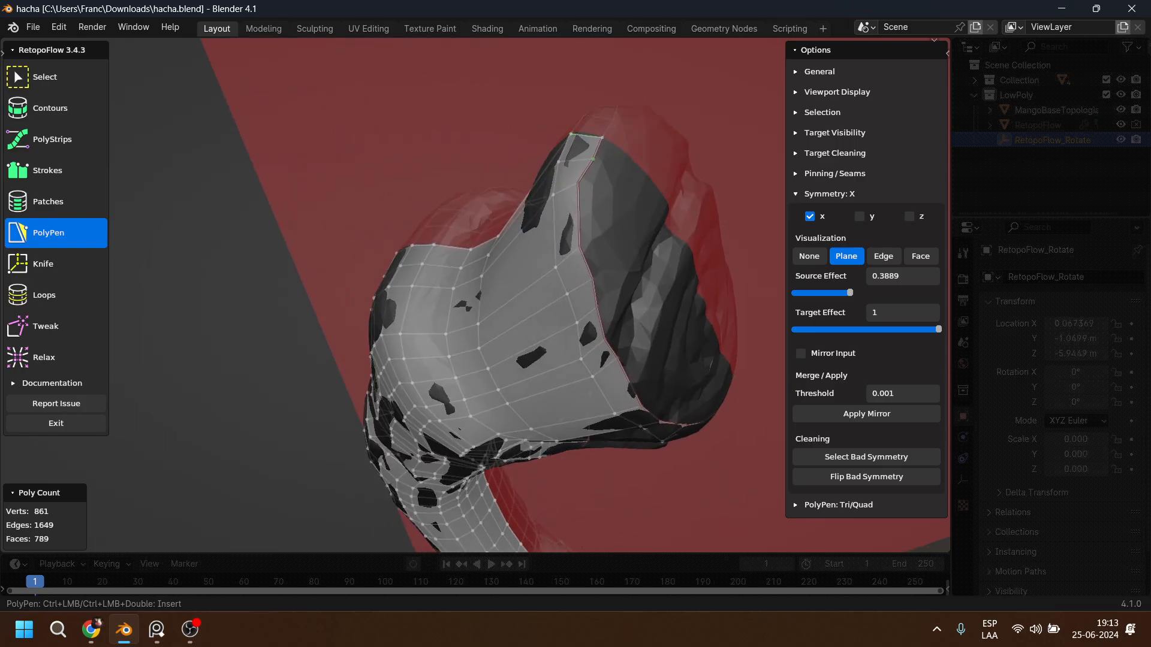
# Start a second row of PolyPen faces across the far end of the opening, between the symmetry plane and the side rim.
pyautogui.moveTo(594, 149); pyautogui.dragTo(588, 188, button='middle')
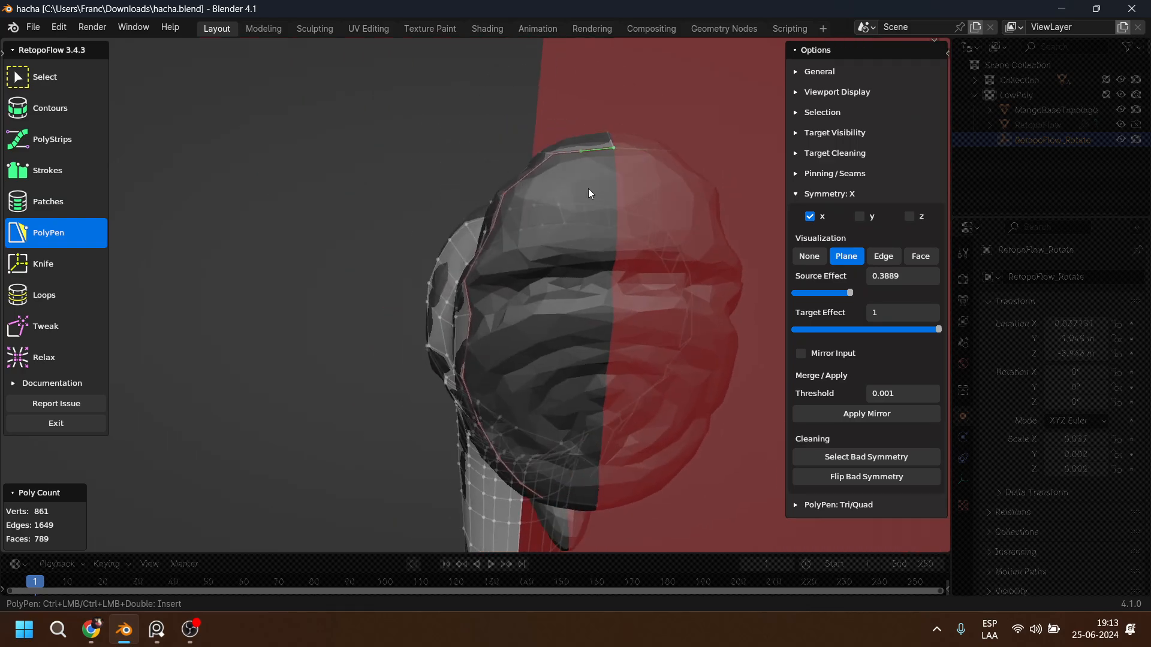
pyautogui.click(592, 222)
pyautogui.click(624, 223)
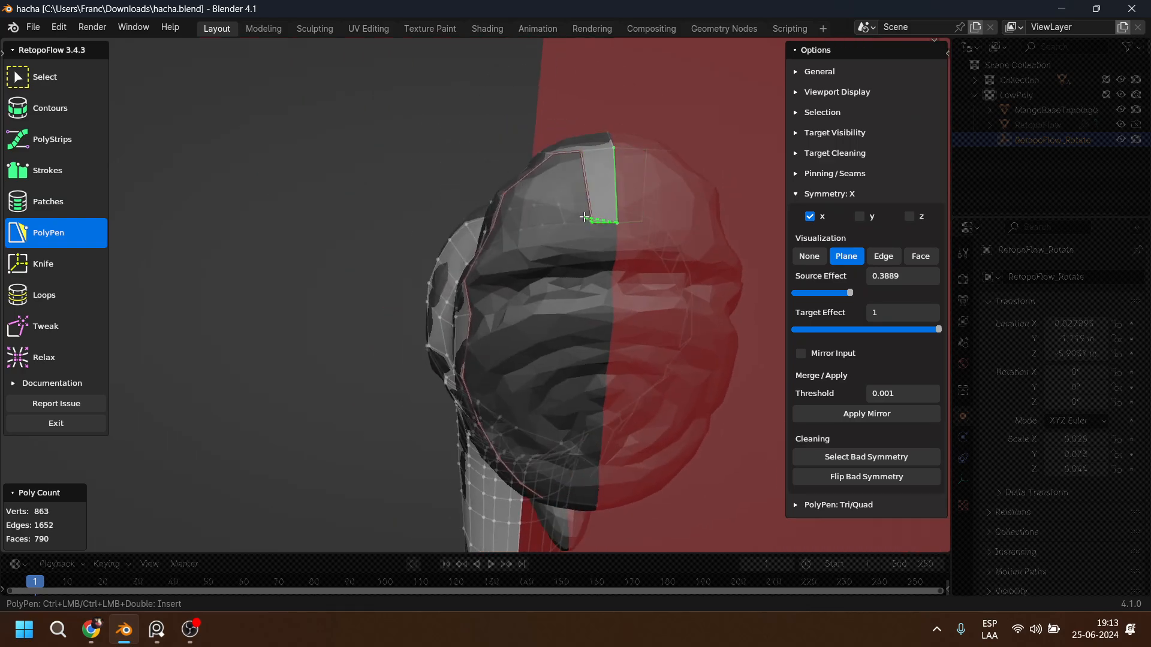
pyautogui.moveTo(569, 209); pyautogui.dragTo(551, 191, button='middle')
pyautogui.click(527, 231)
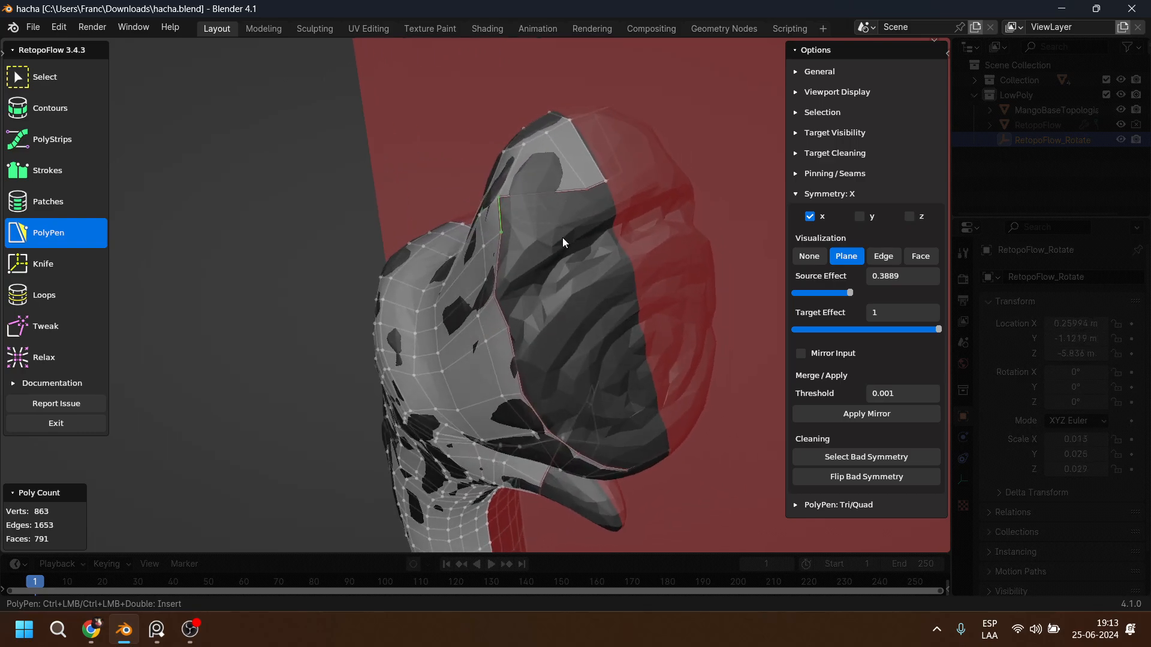
pyautogui.click(589, 222)
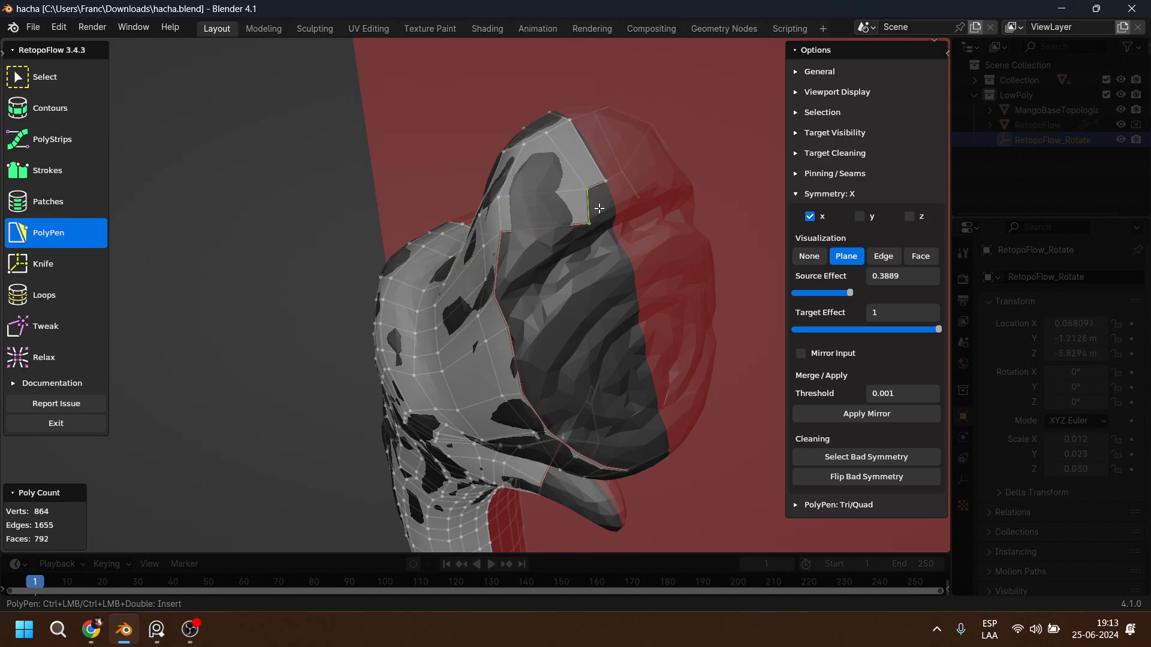
pyautogui.moveTo(616, 214); pyautogui.dragTo(601, 189, button='middle')
pyautogui.click(605, 189)
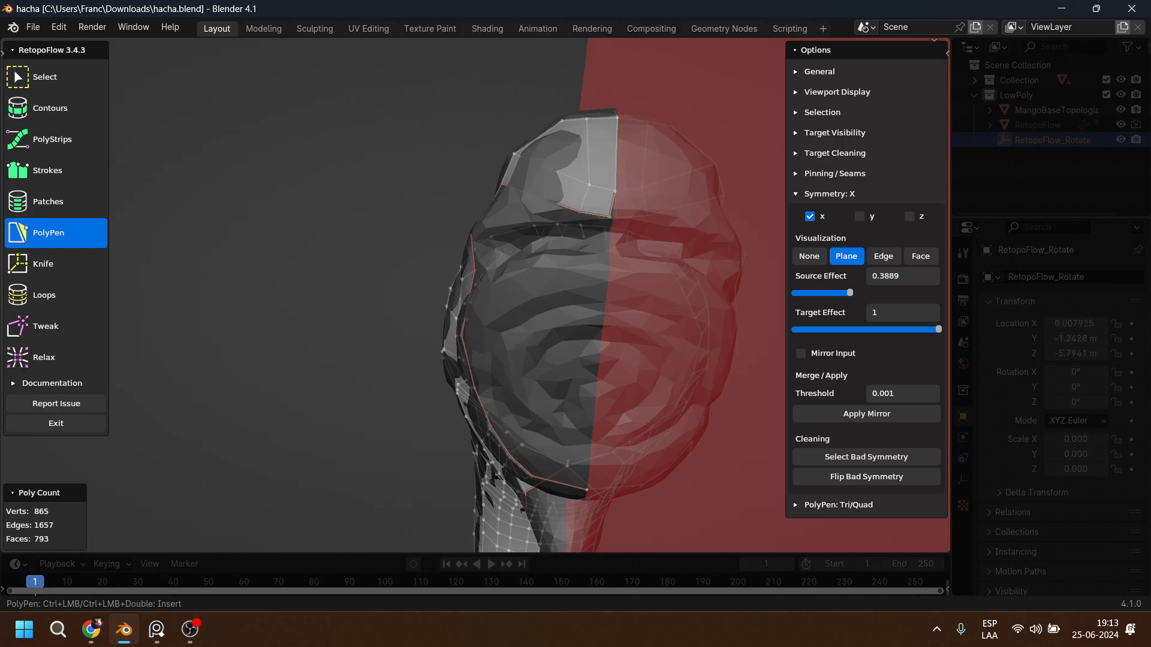
# Continue the second row of PolyPen faces inward along the side rim, over the grooved part of the end cap.
pyautogui.moveTo(577, 239); pyautogui.dragTo(688, 222, button='middle')
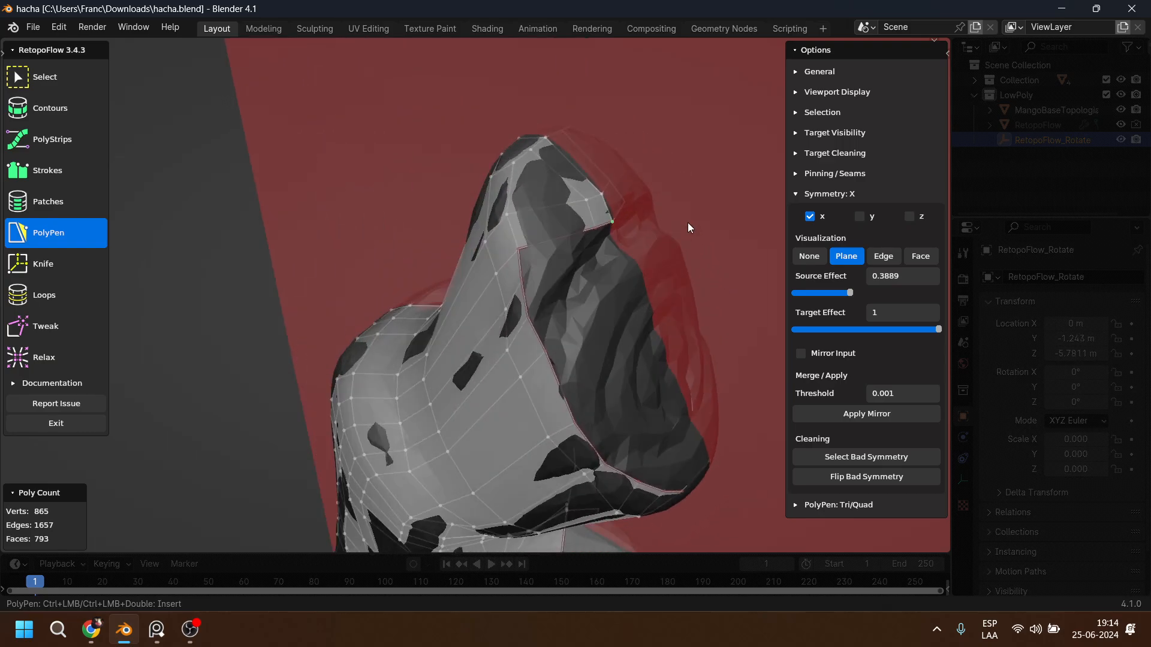
pyautogui.scroll(3, 557, 228)
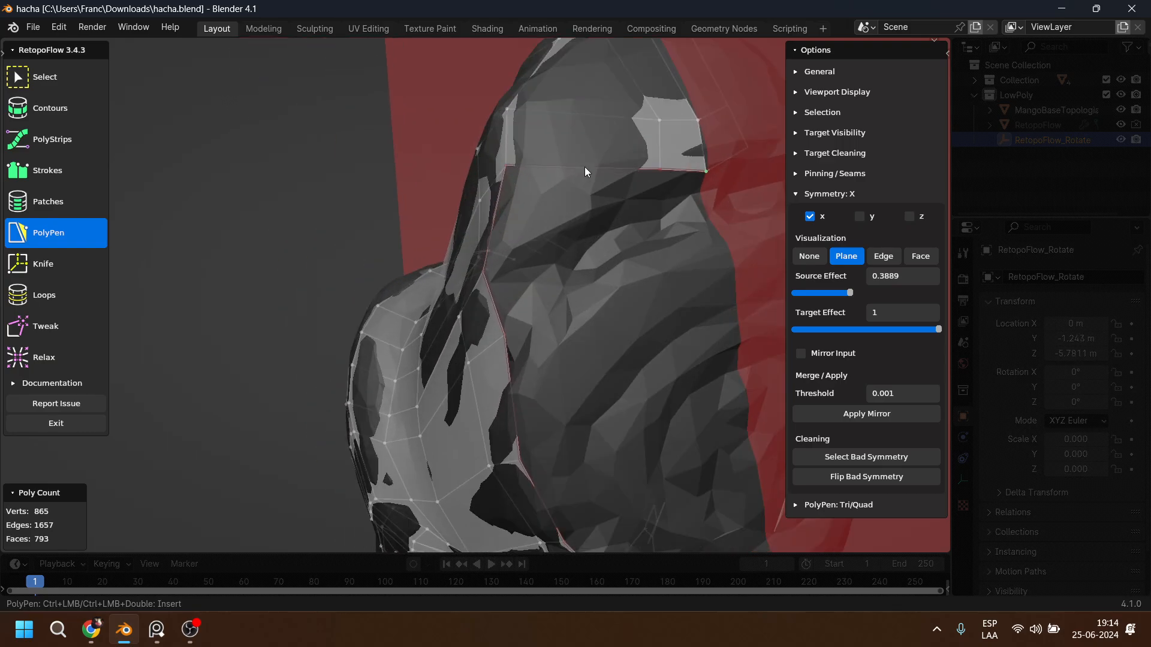
pyautogui.keyDown('ctrl'); pyautogui.click(495, 214); pyautogui.keyUp('ctrl')
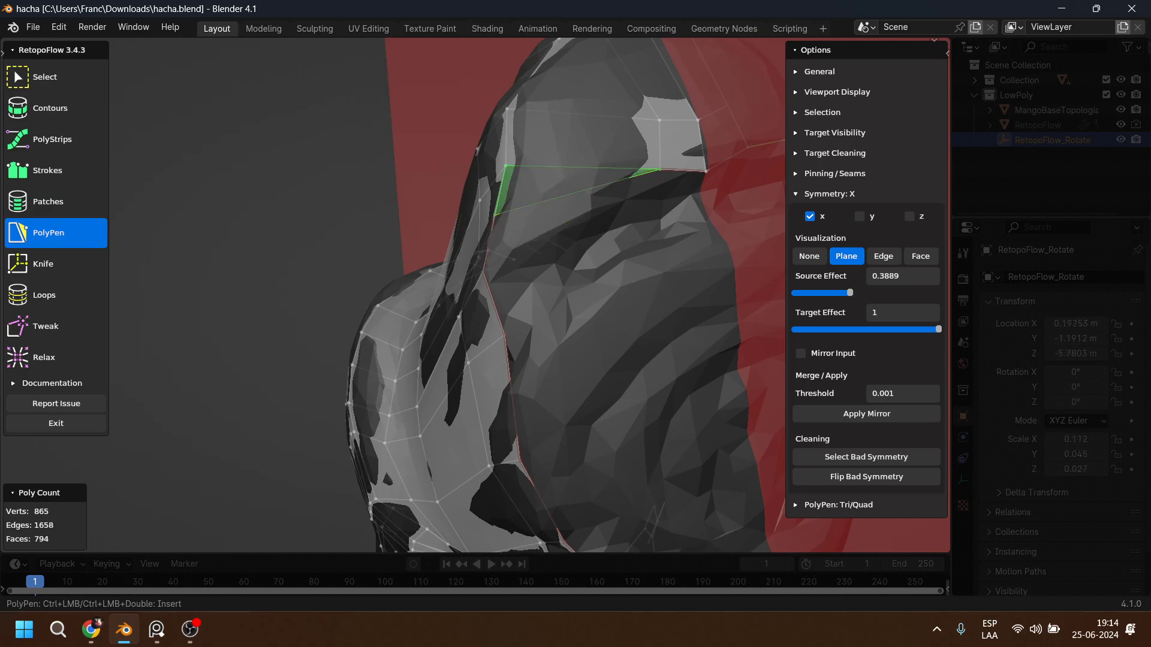
pyautogui.keyDown('ctrl'); pyautogui.click(652, 236); pyautogui.keyUp('ctrl')
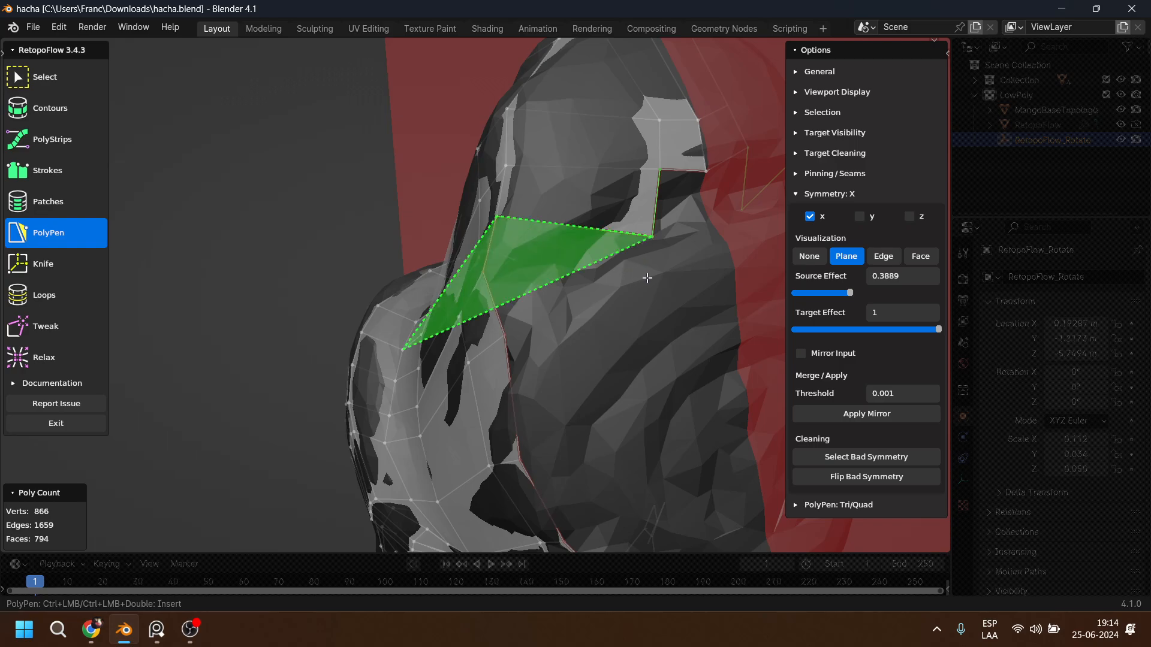
pyautogui.moveTo(647, 275)
pyautogui.mouseDown(button='middle')
pyautogui.moveTo(659, 307)
pyautogui.moveTo(651, 252)
pyautogui.mouseUp(button='middle')
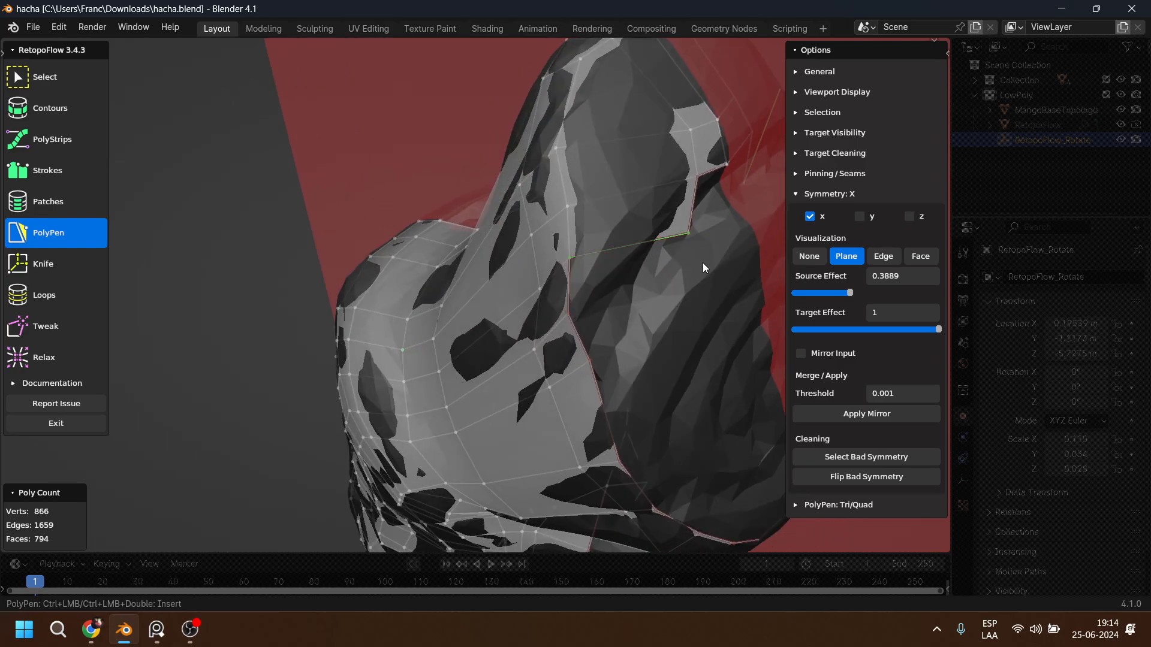
pyautogui.keyDown('ctrl'); pyautogui.click(692, 339); pyautogui.keyUp('ctrl')
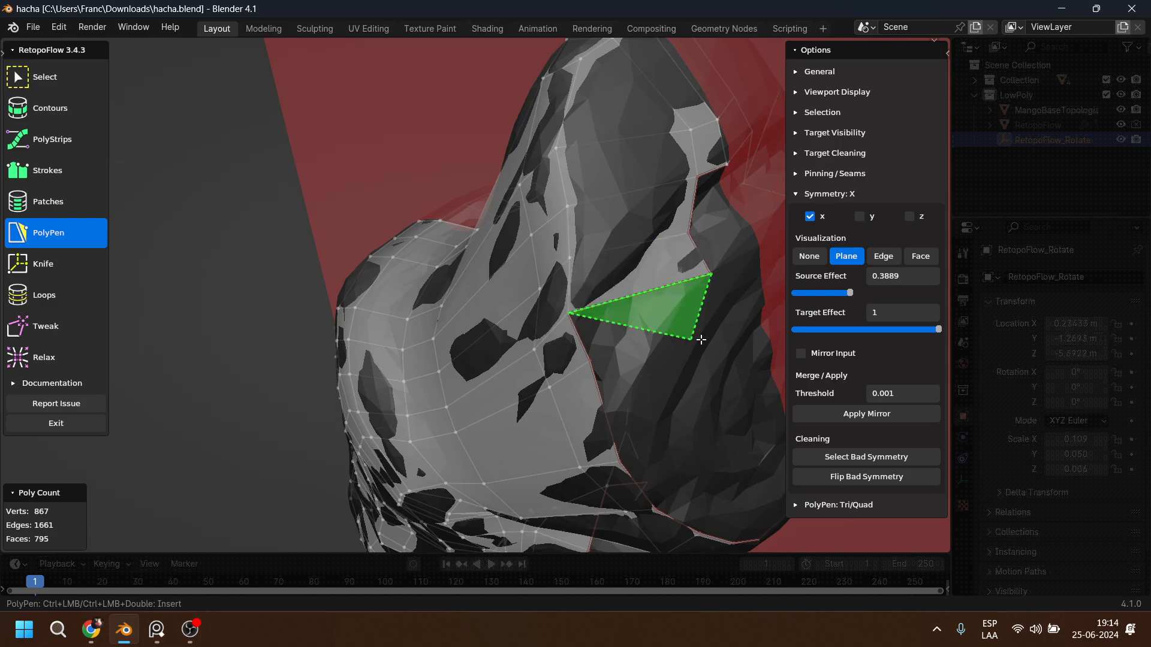
pyautogui.keyDown('ctrl'); pyautogui.click(591, 376); pyautogui.keyUp('ctrl')
pyautogui.moveTo(591, 376); pyautogui.dragTo(613, 273, button='middle')
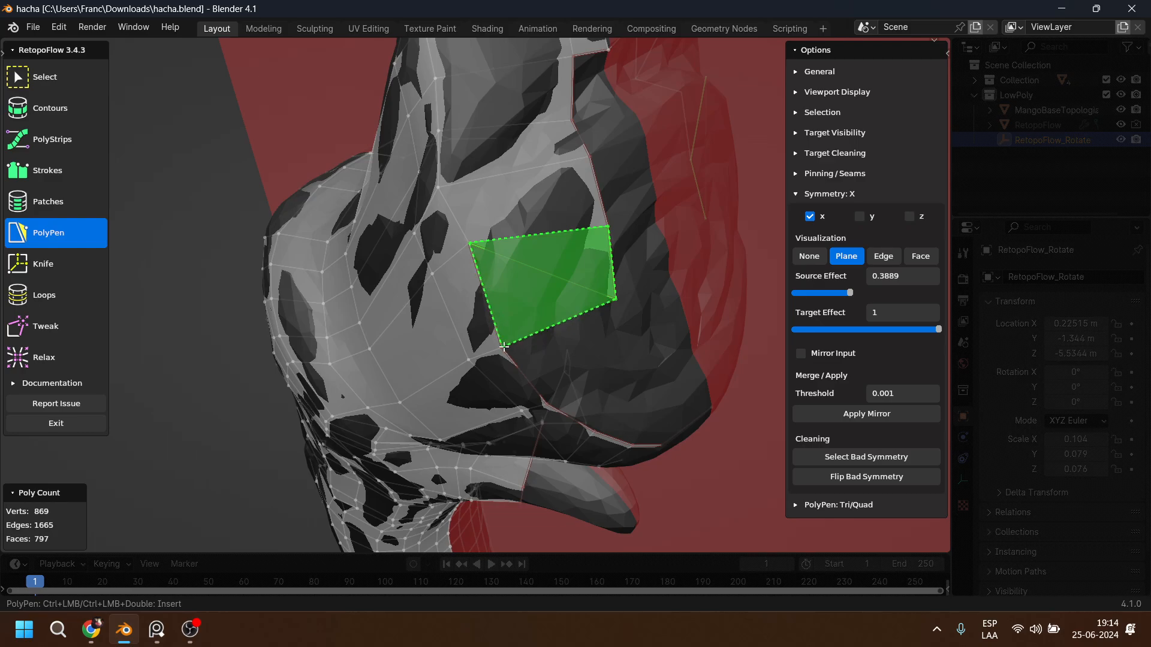
# Carry the second row of PolyPen faces along the rest of the side rim and around to the symmetry plane.
pyautogui.moveTo(599, 323); pyautogui.dragTo(635, 352, button='middle')
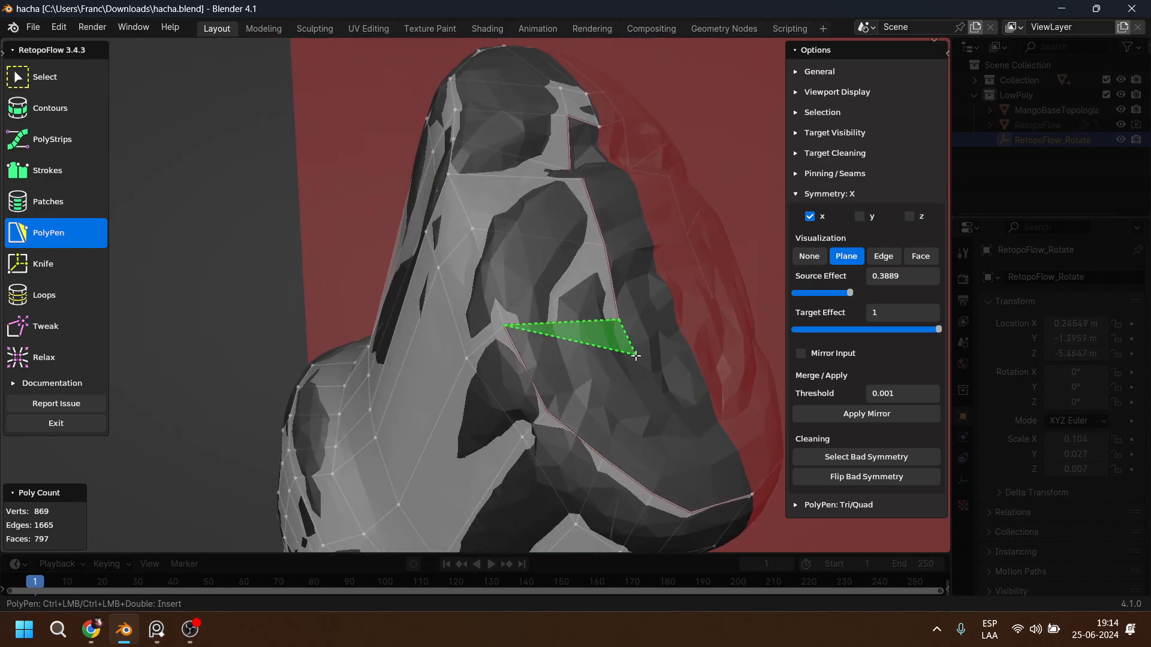
pyautogui.keyDown('ctrl'); pyautogui.click(634, 360); pyautogui.keyUp('ctrl')
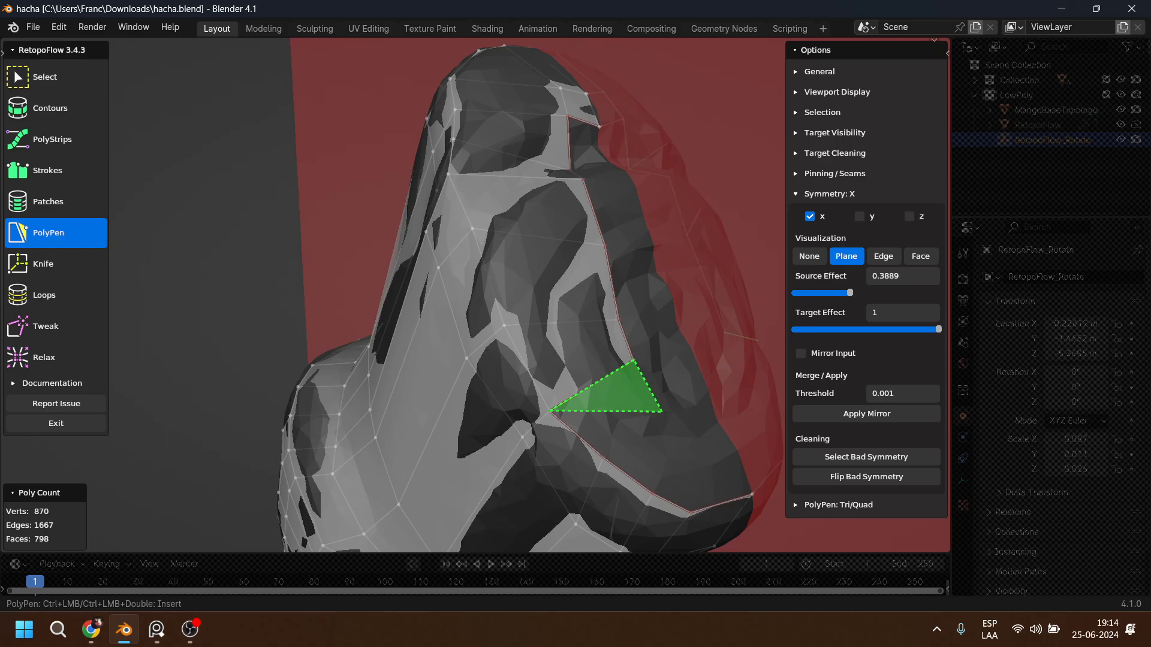
pyautogui.keyDown('ctrl'); pyautogui.click(661, 412); pyautogui.keyUp('ctrl')
pyautogui.keyDown('ctrl'); pyautogui.click(603, 457); pyautogui.keyUp('ctrl')
pyautogui.keyDown('ctrl'); pyautogui.click(683, 428); pyautogui.keyUp('ctrl')
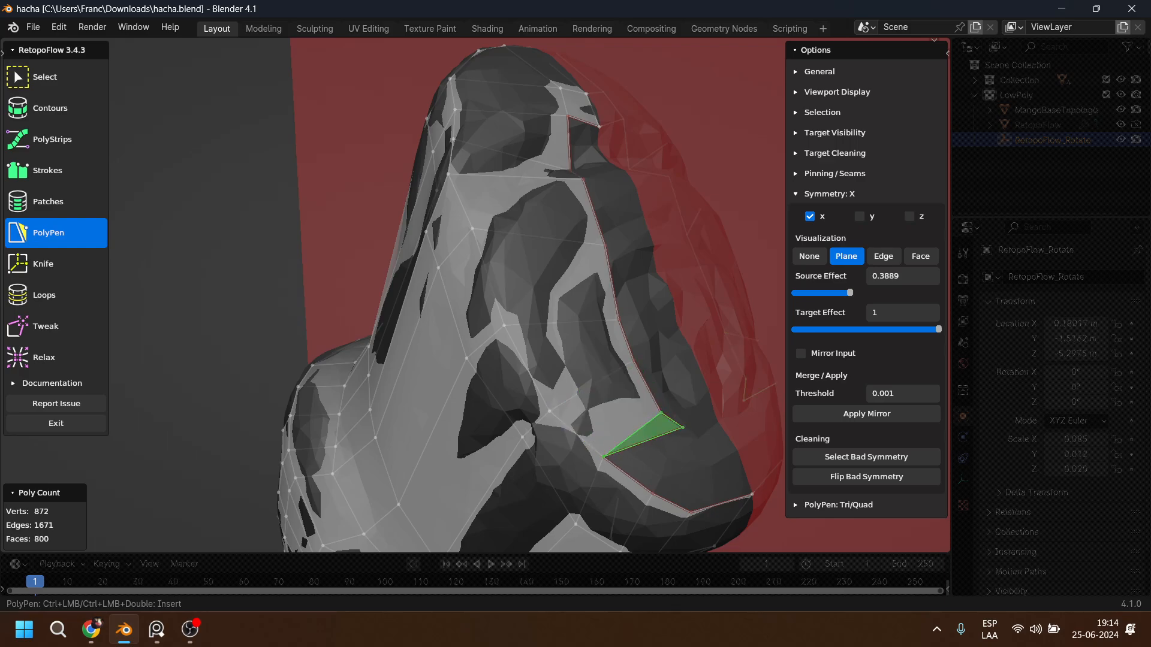
pyautogui.keyDown('ctrl'); pyautogui.click(654, 492); pyautogui.keyUp('ctrl')
pyautogui.keyDown('ctrl'); pyautogui.click(708, 434); pyautogui.keyUp('ctrl')
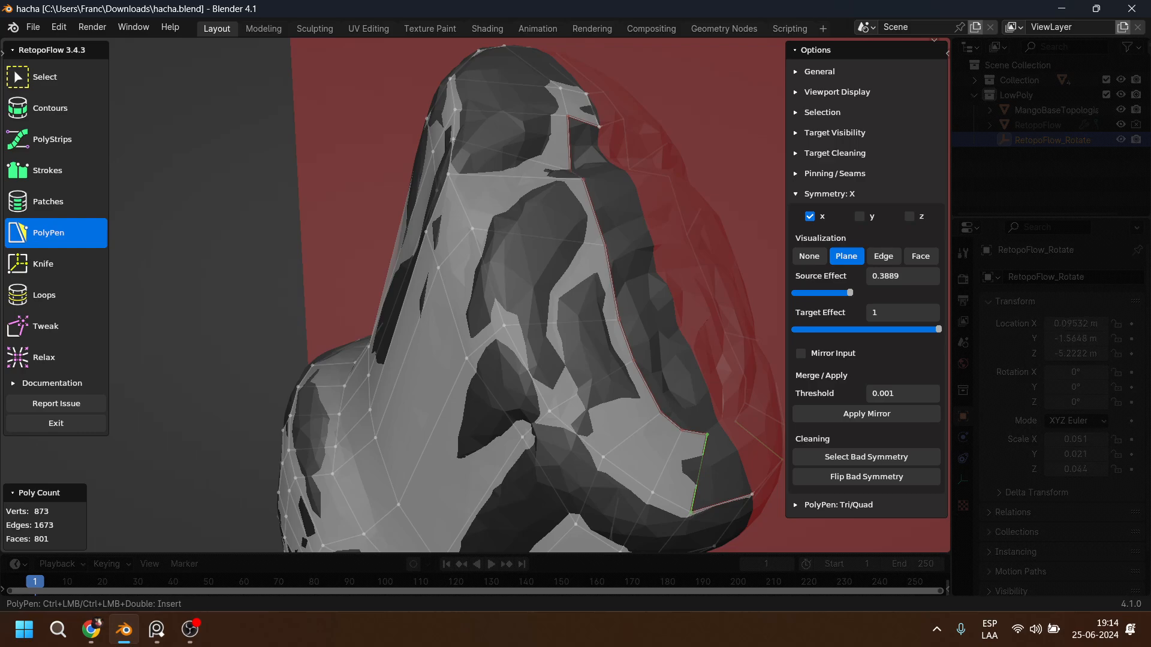
pyautogui.moveTo(695, 509); pyautogui.dragTo(548, 389, button='middle')
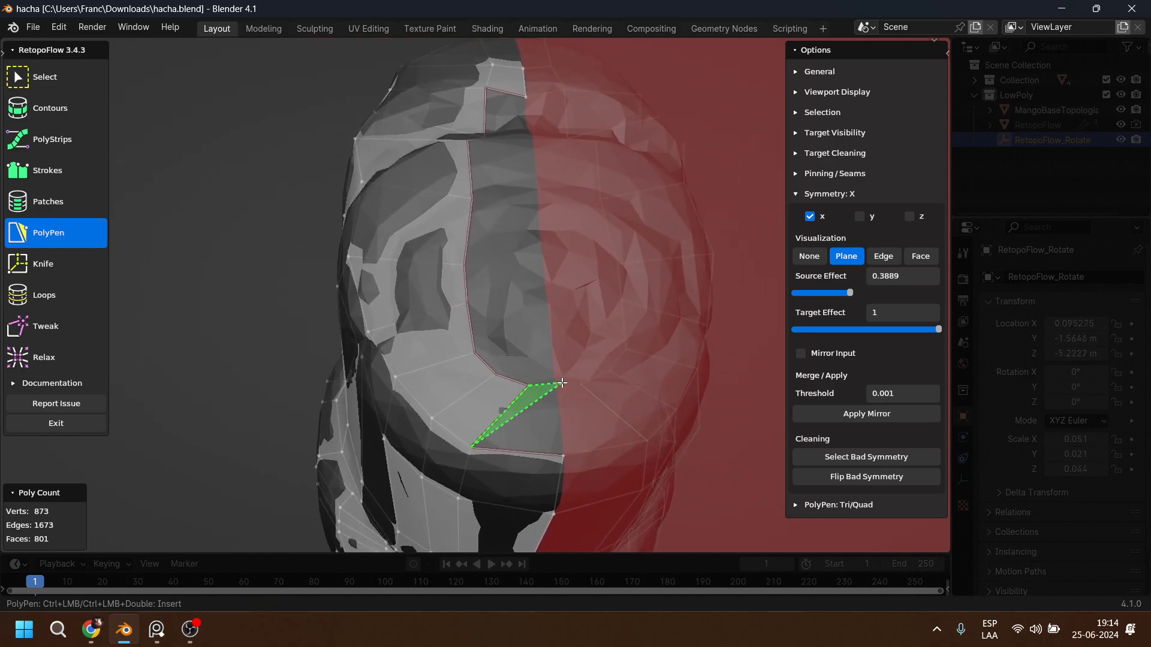
pyautogui.keyDown('ctrl'); pyautogui.click(552, 385); pyautogui.keyUp('ctrl')
# Fill the rounded end of the central gap with PolyPen faces between the second row and the symmetry plane.
pyautogui.moveTo(531, 328); pyautogui.dragTo(542, 375, button='middle')
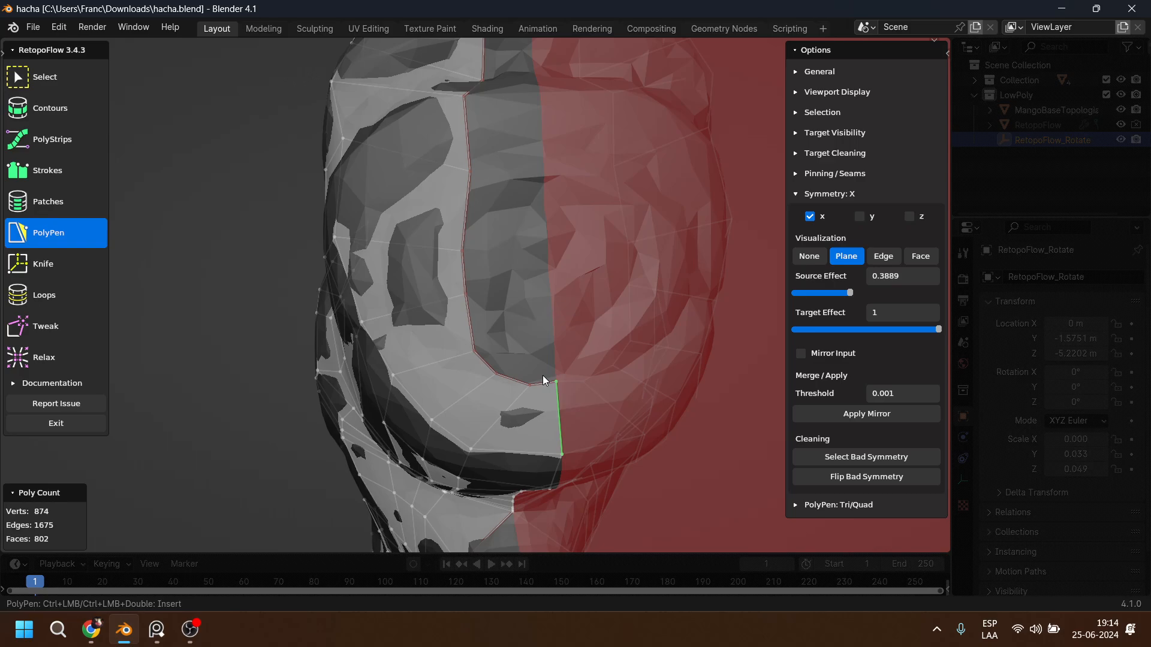
pyautogui.click(546, 384)
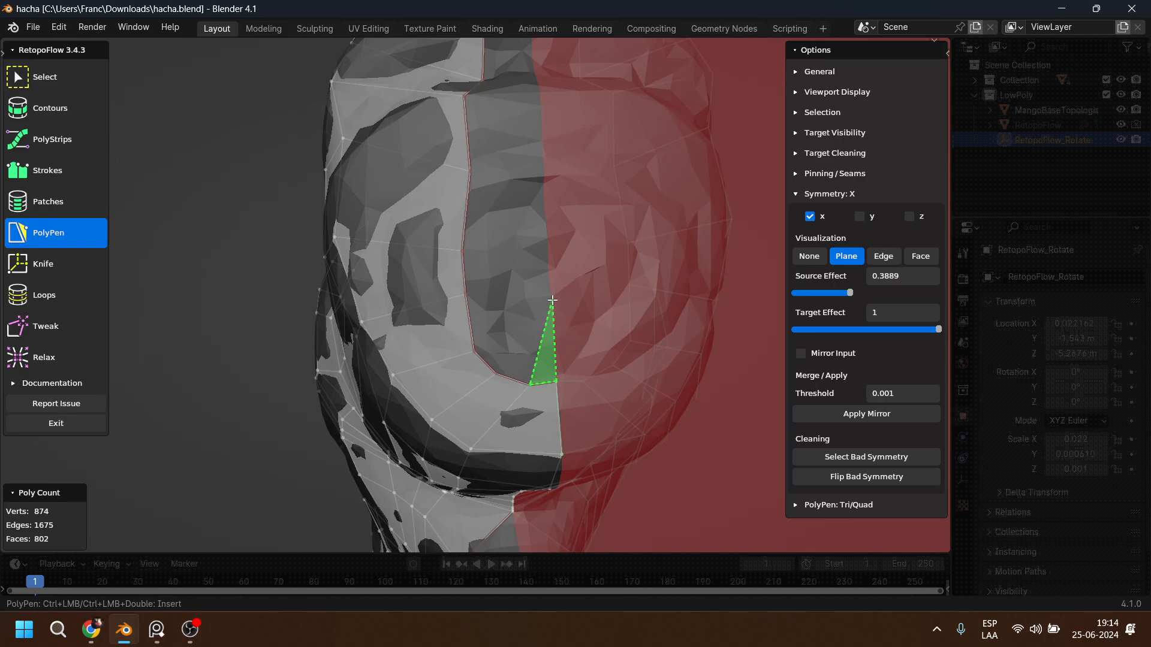
pyautogui.keyDown('ctrl'); pyautogui.click(553, 340); pyautogui.keyUp('ctrl')
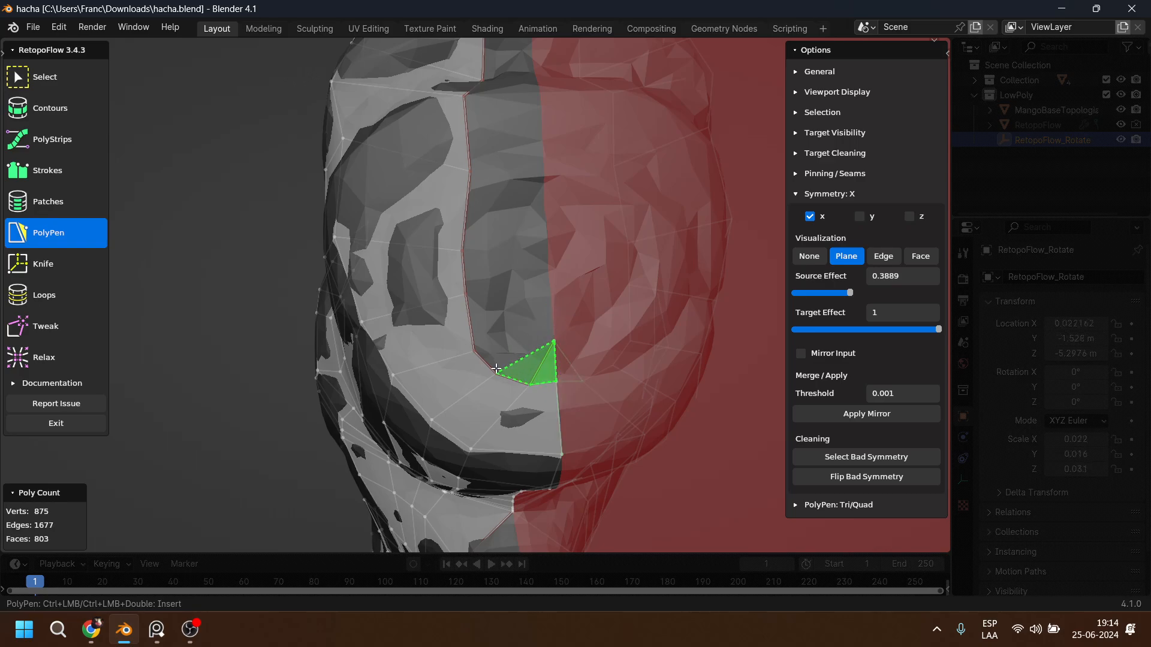
pyautogui.keyDown('ctrl'); pyautogui.click(555, 297); pyautogui.keyUp('ctrl')
pyautogui.keyDown('ctrl'); pyautogui.click(475, 351); pyautogui.keyUp('ctrl')
pyautogui.click(501, 327)
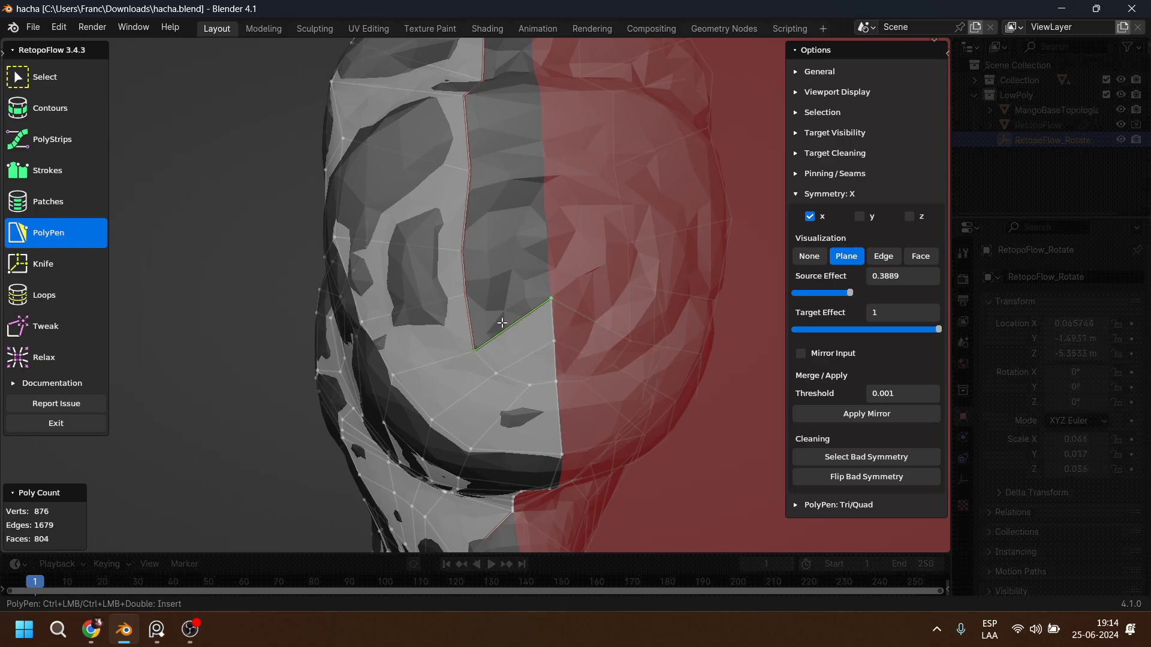
# Continue the PolyPen faces along the central gap of the end cap, between the inner row and the symmetry plane.
pyautogui.keyDown('ctrl'); pyautogui.click(556, 264); pyautogui.keyUp('ctrl')
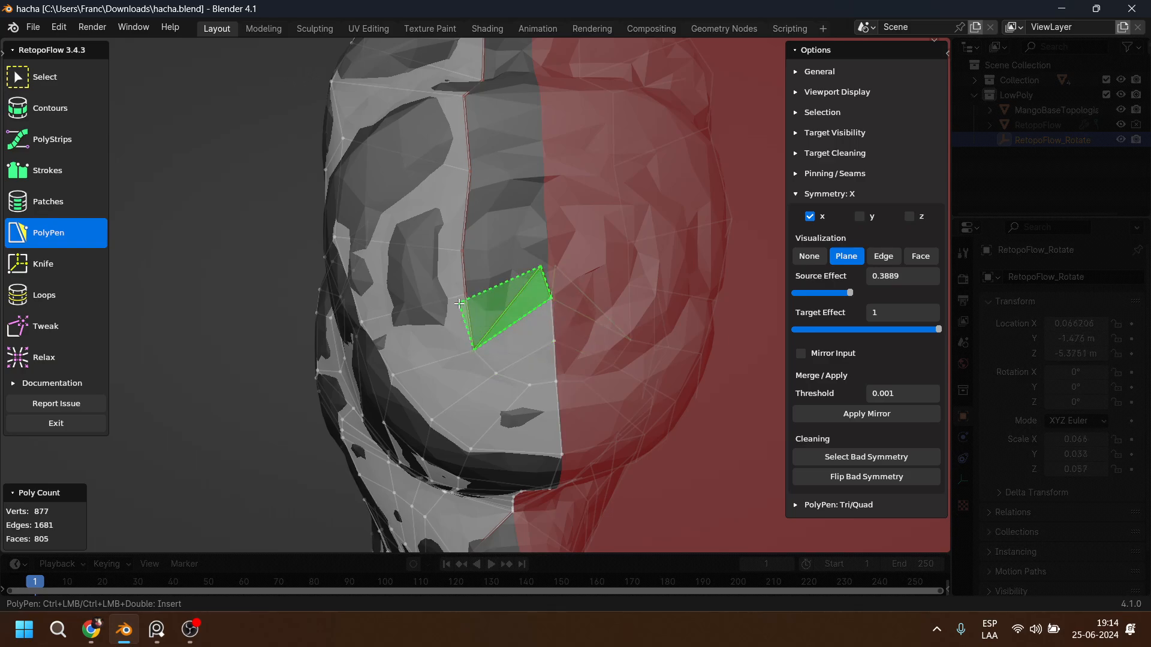
pyautogui.keyDown('ctrl'); pyautogui.click(546, 232); pyautogui.keyUp('ctrl')
pyautogui.keyDown('ctrl'); pyautogui.click(463, 252); pyautogui.keyUp('ctrl')
pyautogui.moveTo(462, 252); pyautogui.dragTo(548, 267)
pyautogui.keyDown('shift'); pyautogui.moveTo(555, 225); pyautogui.dragTo(549, 306, button='middle'); pyautogui.keyUp('shift')
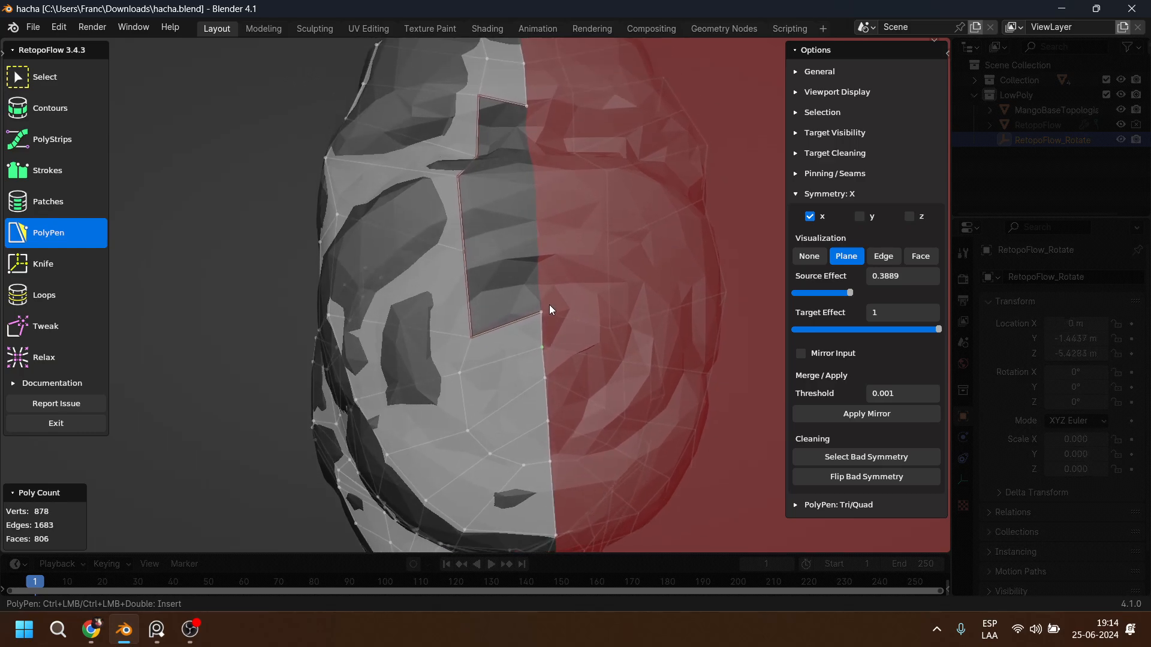
# Close the rest of the central gap with PolyPen faces, placing their inner corners on the symmetry plane.
pyautogui.click(519, 318)
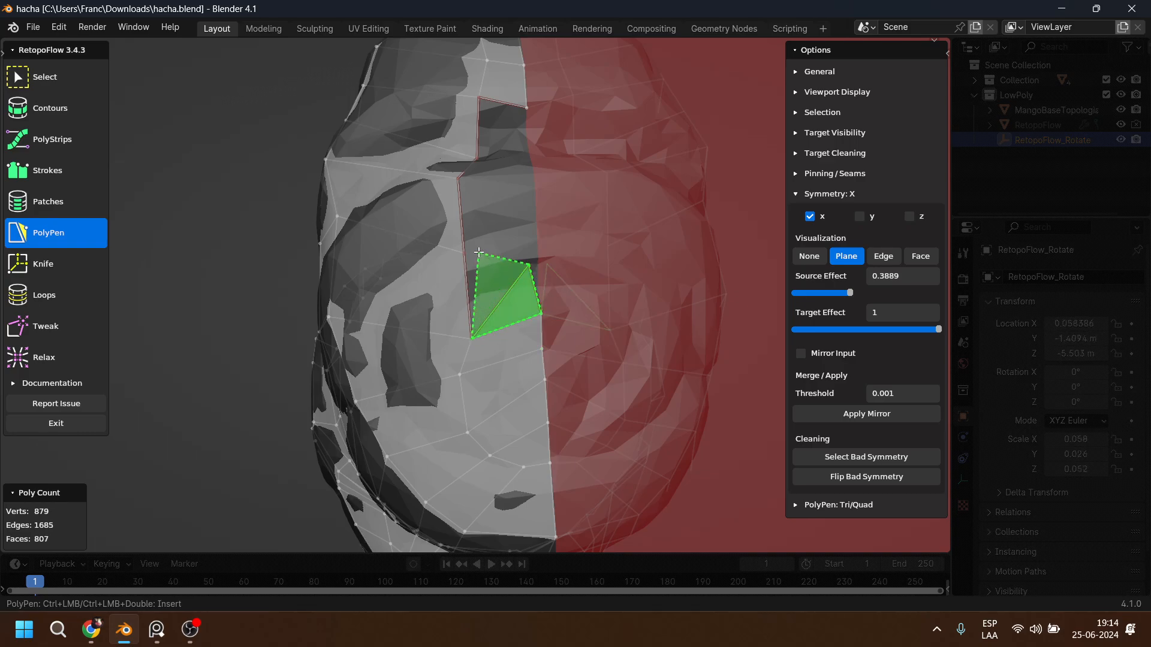
pyautogui.click(525, 264)
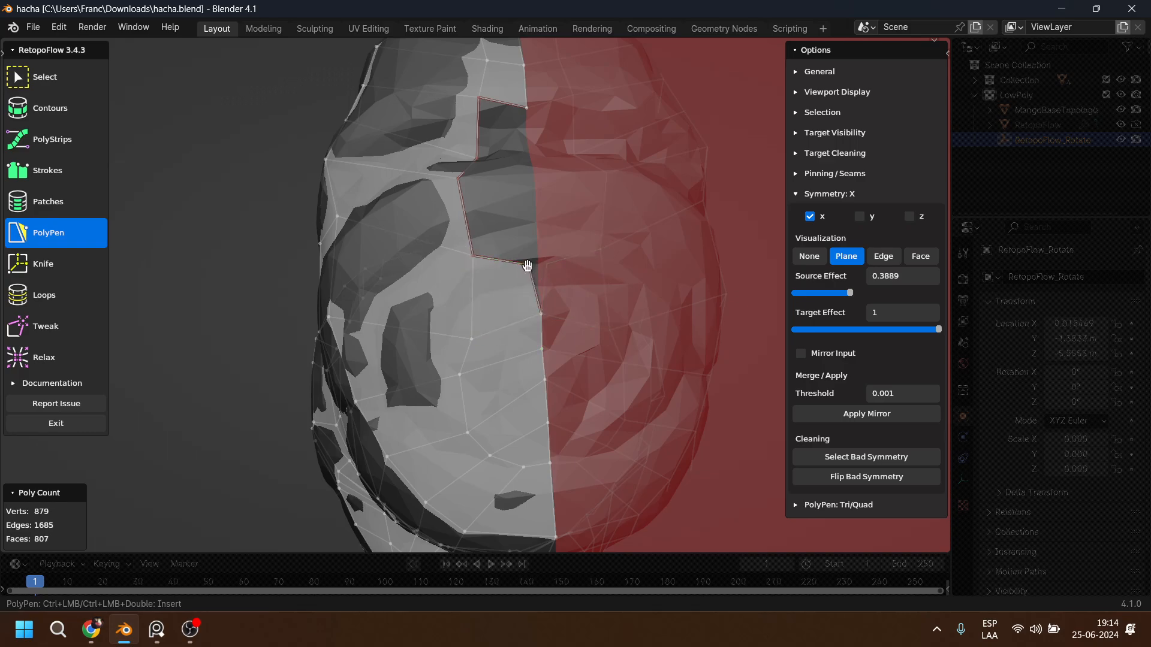
pyautogui.moveTo(528, 264); pyautogui.dragTo(557, 264)
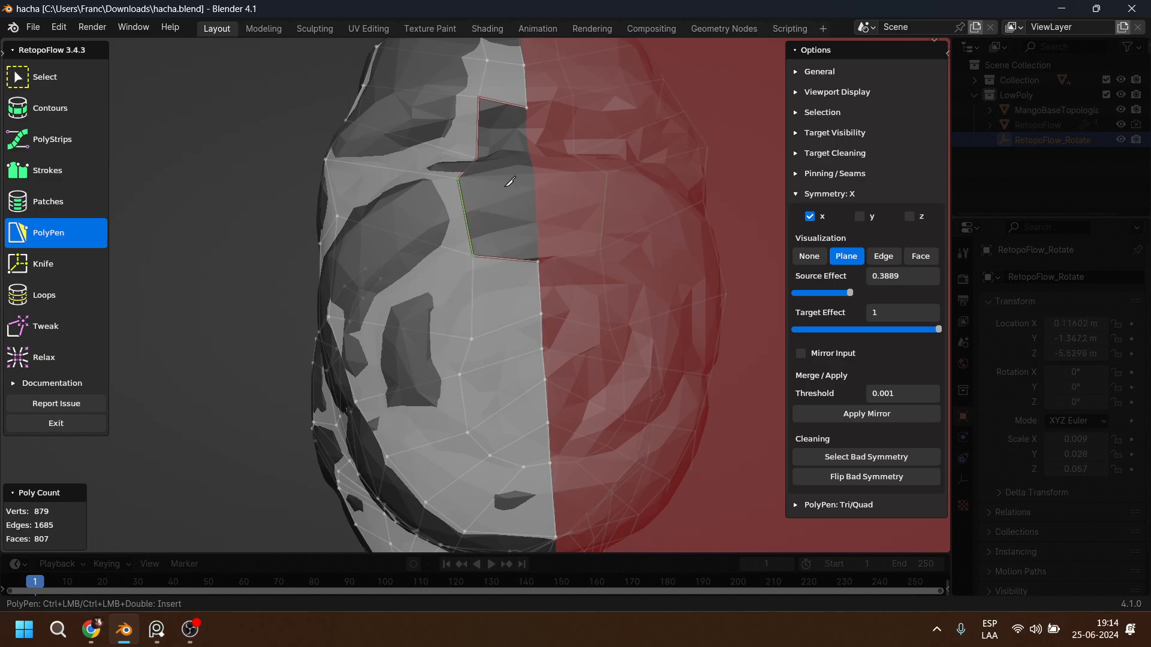
pyautogui.click(533, 184)
pyautogui.keyDown('shift'); pyautogui.moveTo(533, 190); pyautogui.dragTo(472, 248, button='middle'); pyautogui.keyUp('shift')
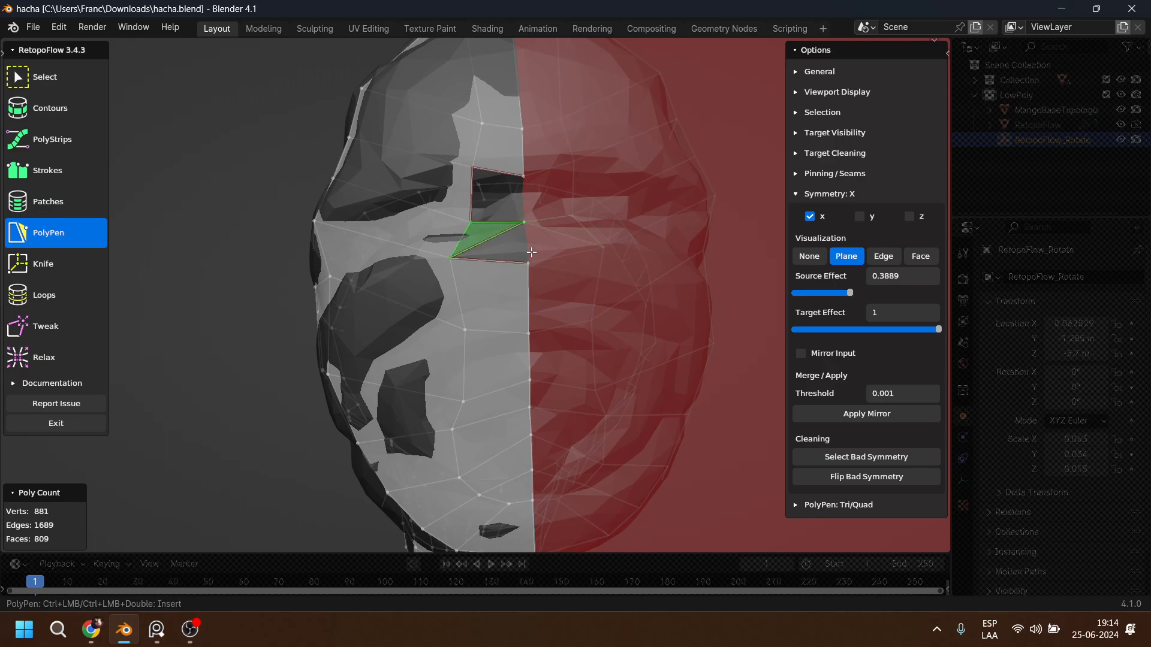
pyautogui.click(524, 221)
pyautogui.click(504, 216)
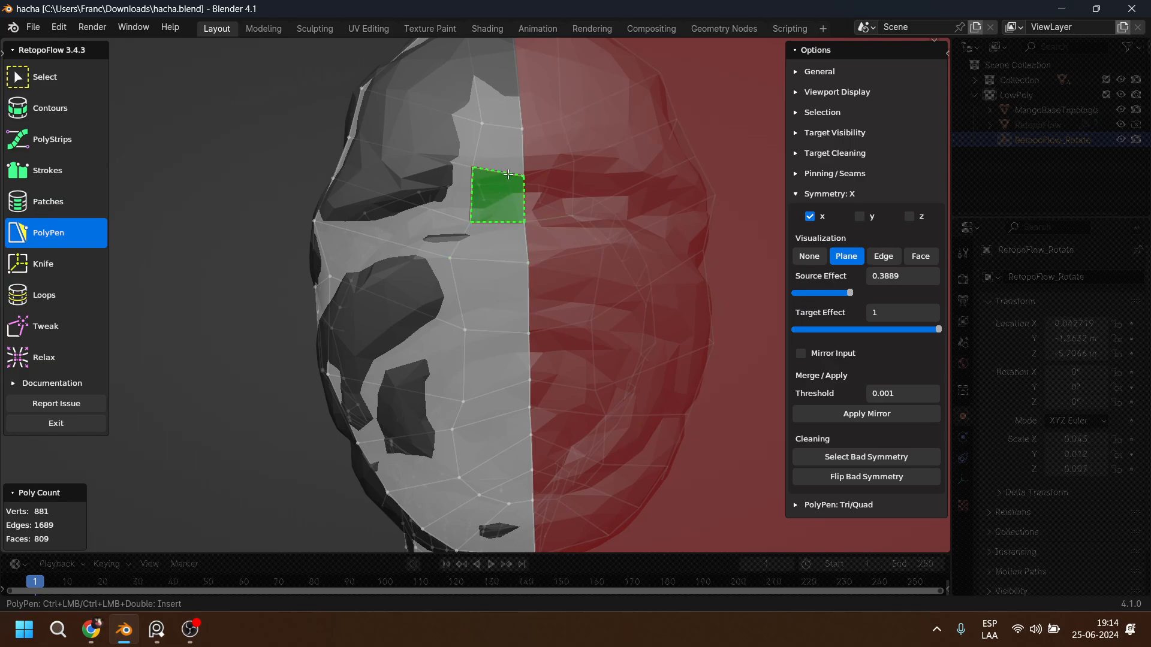
# Try inserting a lengthwise edge loop through the end cap and handle, and undo it.
pyautogui.moveTo(503, 215); pyautogui.dragTo(133, 225, button='middle')
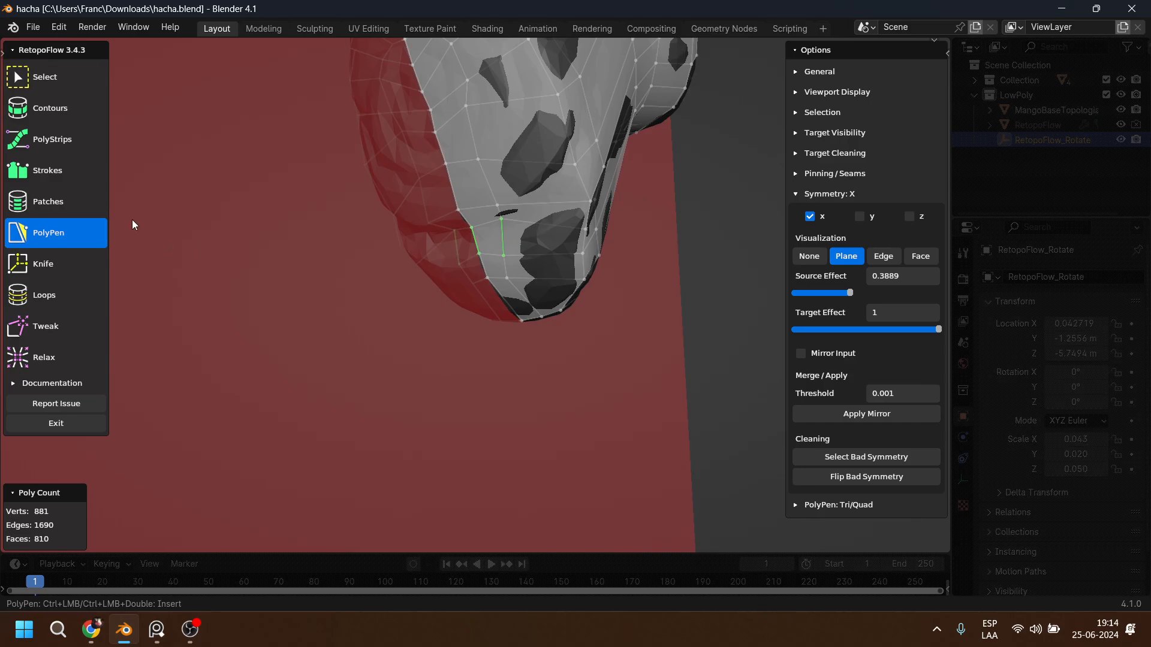
pyautogui.click(71, 289)
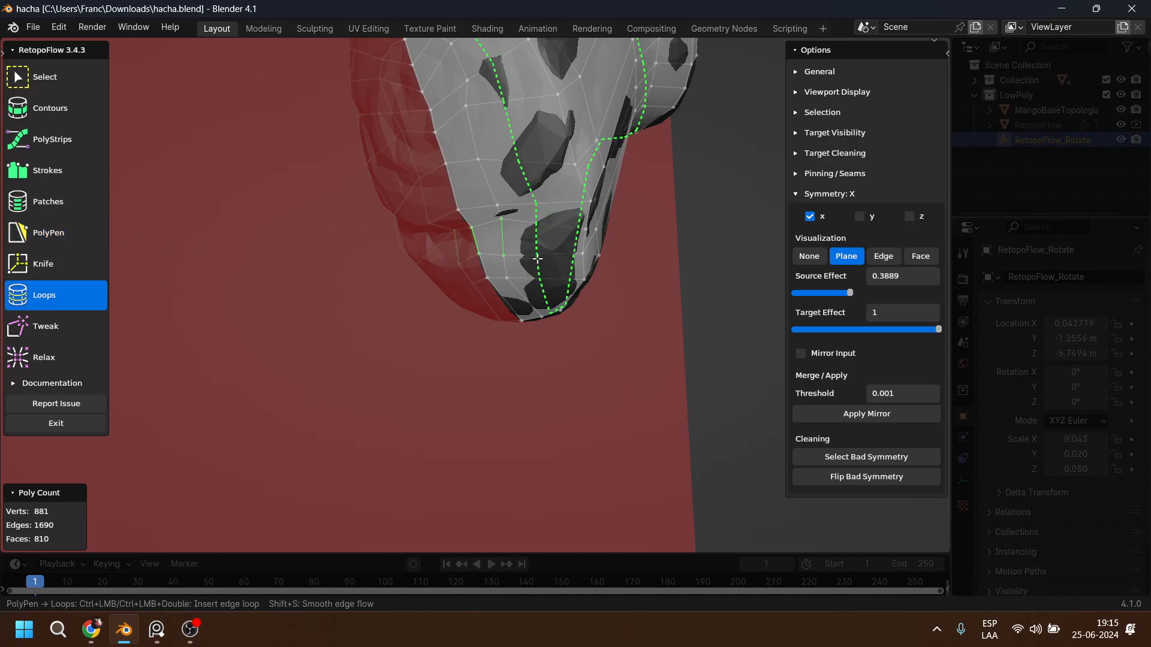
pyautogui.keyDown('ctrl'); pyautogui.click(529, 262); pyautogui.keyUp('ctrl')
pyautogui.moveTo(529, 262); pyautogui.dragTo(558, 209, button='middle')
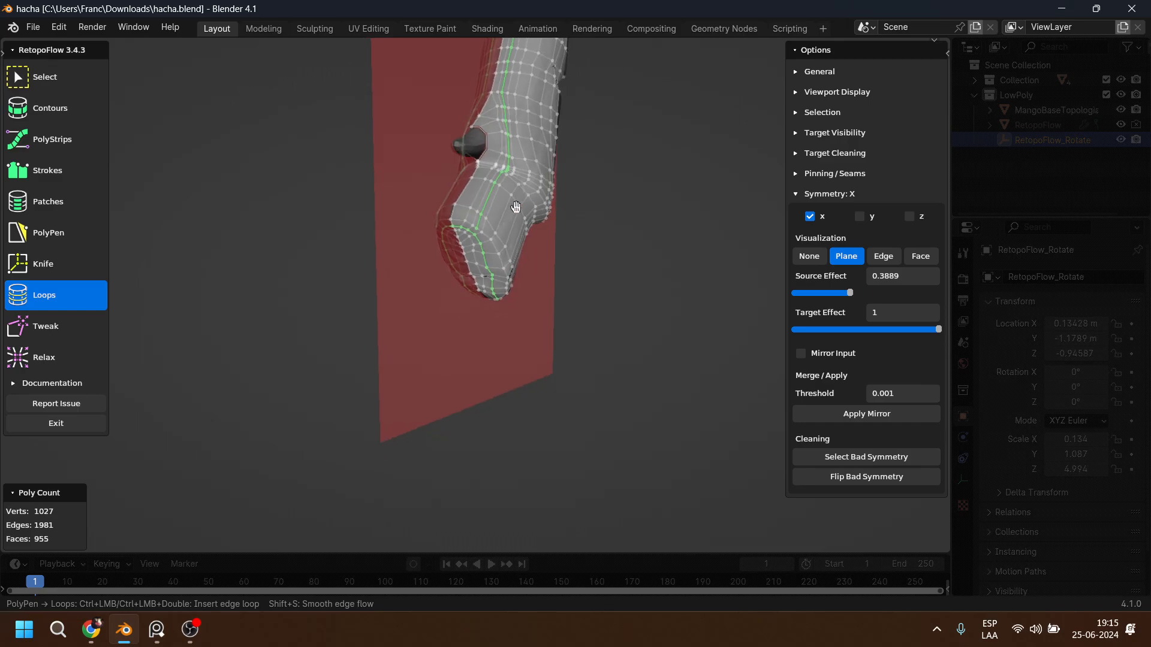
pyautogui.scroll(5, 513, 205)
pyautogui.moveTo(521, 159); pyautogui.dragTo(506, 215, button='middle')
pyautogui.scroll(3, 514, 202)
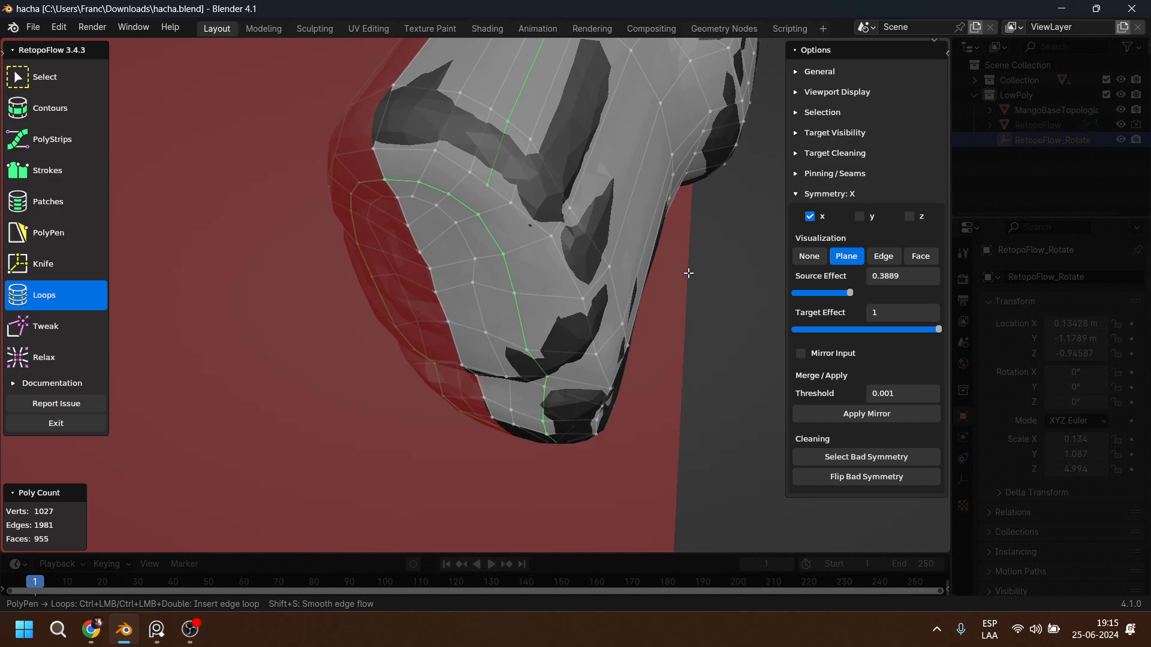
pyautogui.hotkey('ctrl', 'z')
# Insert an edge loop around the handle just above the rim of the end cap.
pyautogui.moveTo(669, 275); pyautogui.dragTo(595, 221, button='middle')
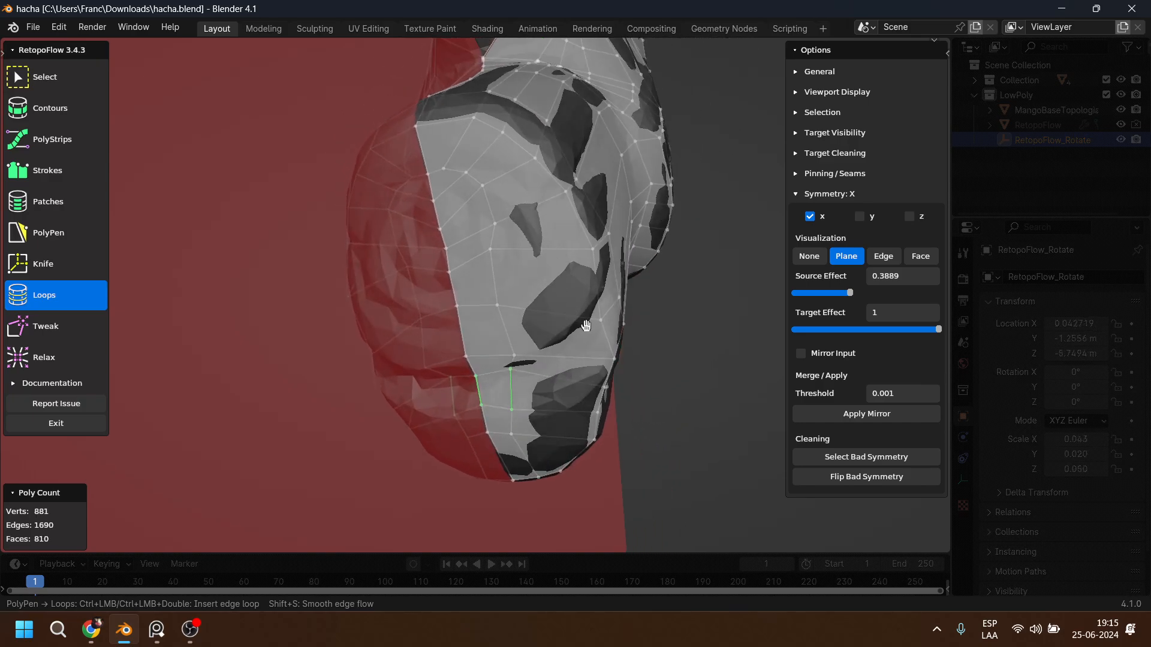
pyautogui.moveTo(586, 325); pyautogui.dragTo(618, 287, button='middle')
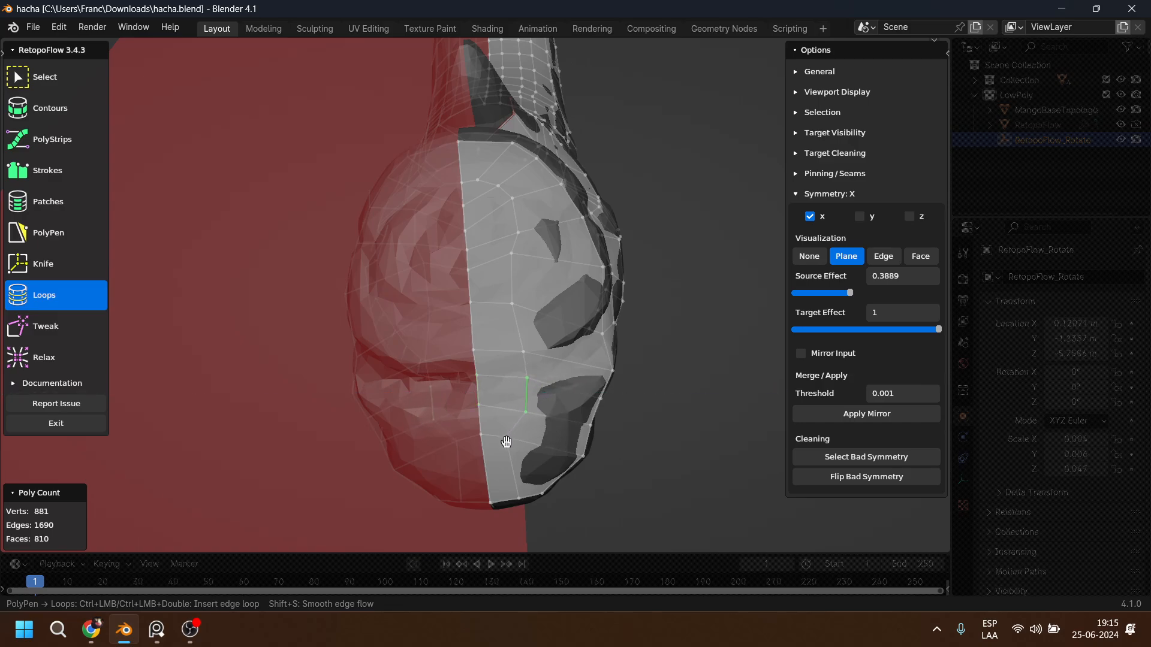
pyautogui.press('5')
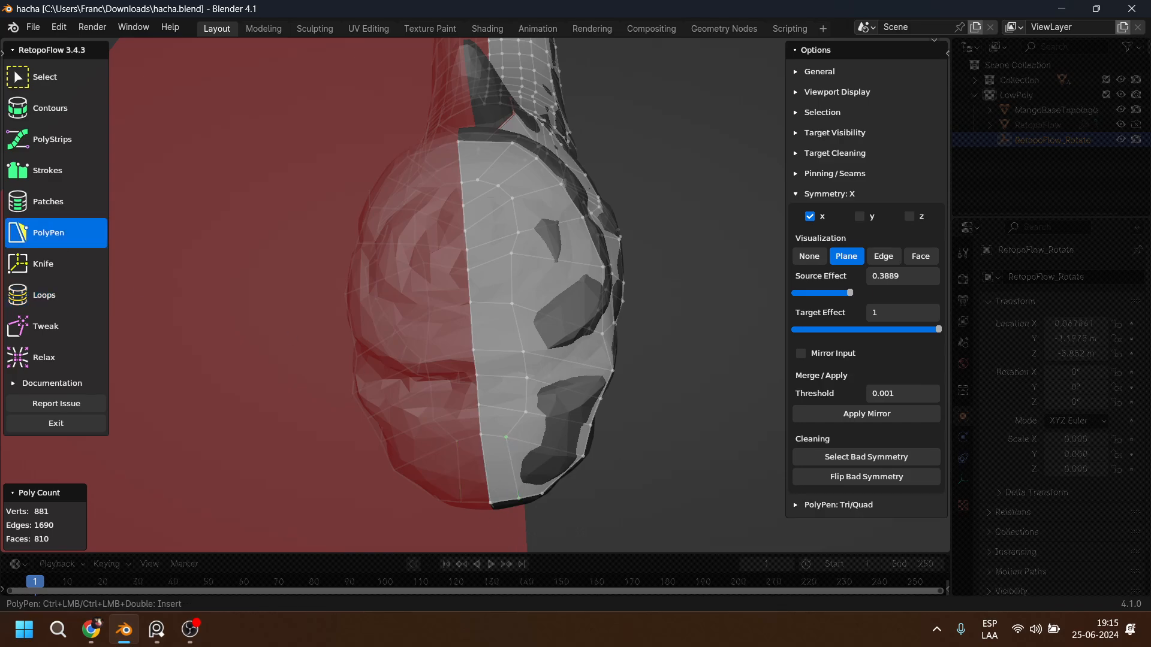
pyautogui.moveTo(530, 362); pyautogui.dragTo(425, 303, button='middle')
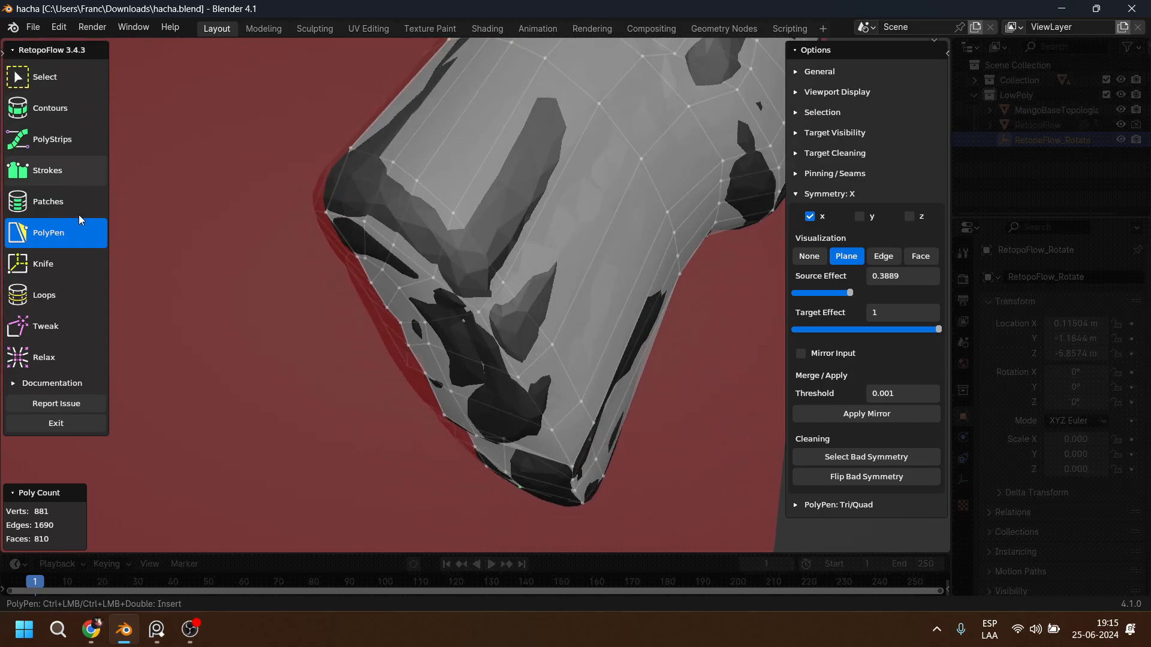
pyautogui.click(77, 294)
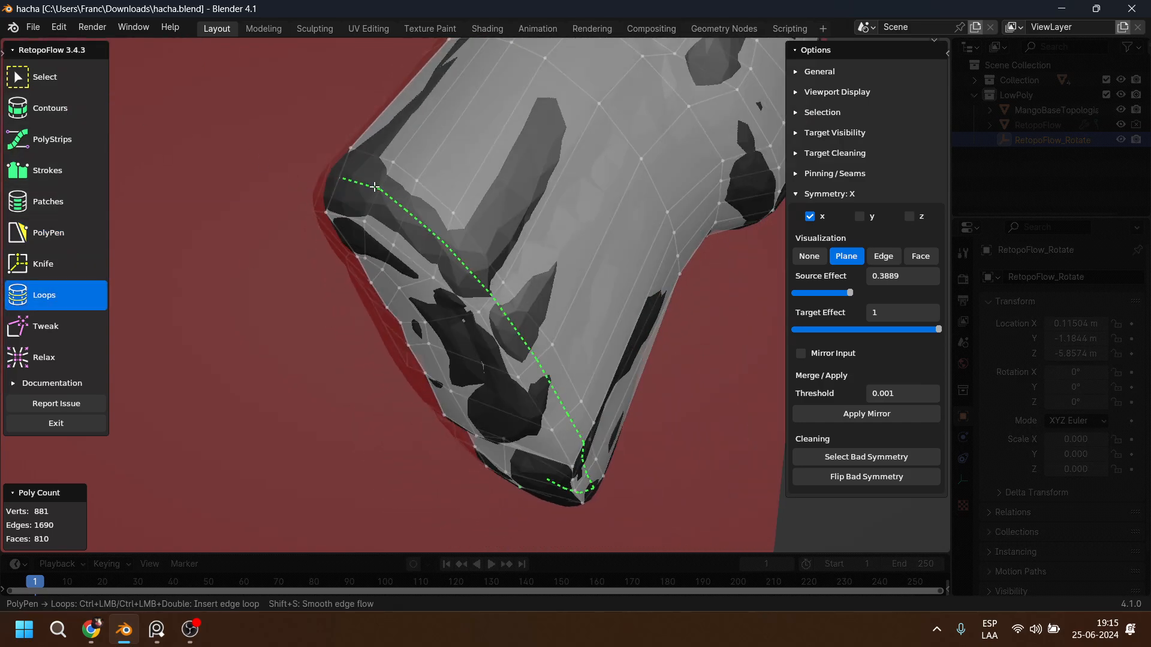
pyautogui.keyDown('ctrl'); pyautogui.click(490, 309); pyautogui.keyUp('ctrl')
pyautogui.moveTo(552, 346); pyautogui.dragTo(561, 339, button='middle')
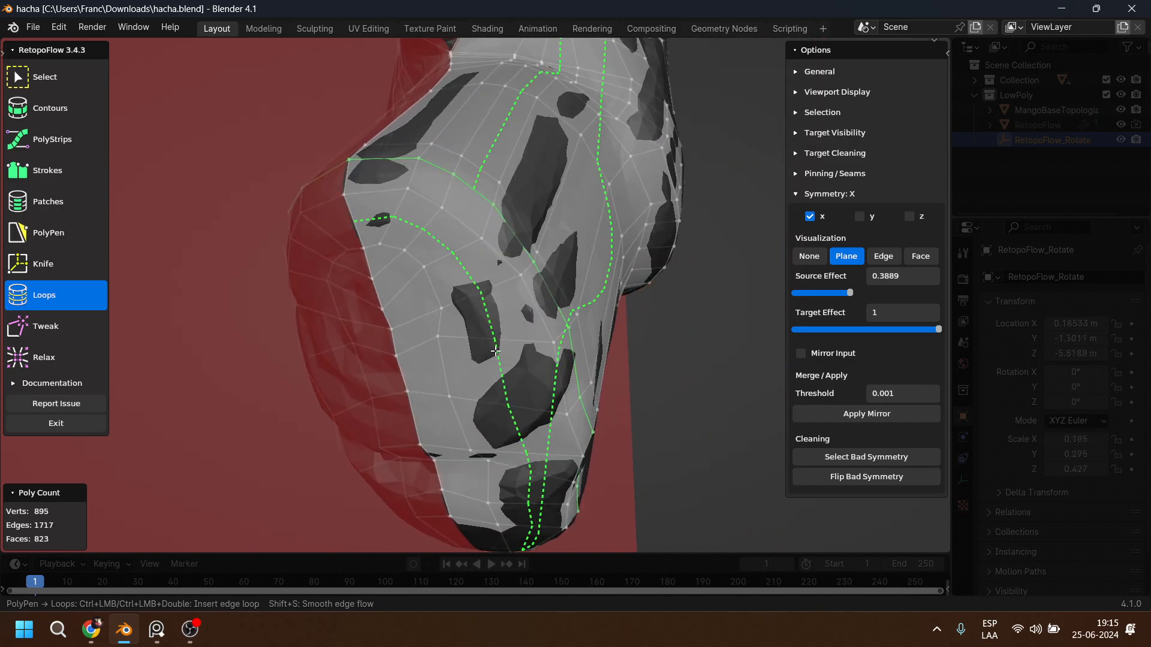
# Reposition the lower vertex of the opening around the pointed protrusion against the protrusion's base at the symmetry plane.
pyautogui.moveTo(522, 218); pyautogui.dragTo(483, 249, button='middle')
pyautogui.scroll(-3, 501, 198)
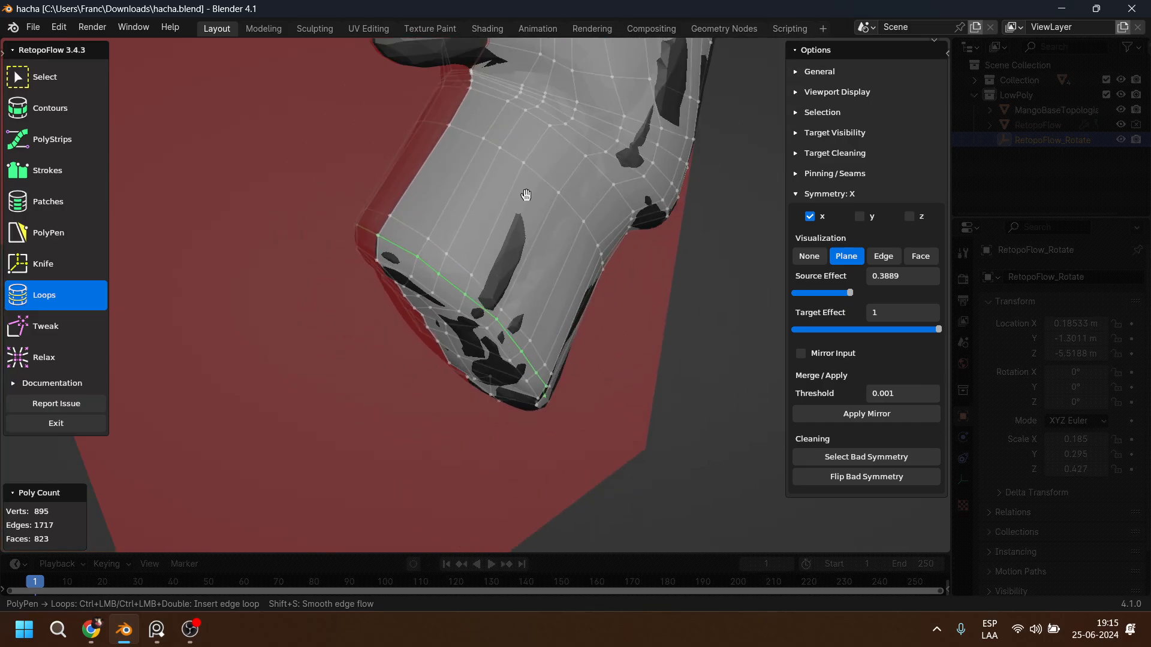
pyautogui.keyDown('shift'); pyautogui.moveTo(526, 196); pyautogui.dragTo(518, 387, button='middle'); pyautogui.keyUp('shift')
pyautogui.keyDown('shift'); pyautogui.moveTo(450, 151); pyautogui.dragTo(501, 196, button='middle'); pyautogui.keyUp('shift')
pyautogui.scroll(-3, 501, 195)
pyautogui.scroll(5, 500, 269)
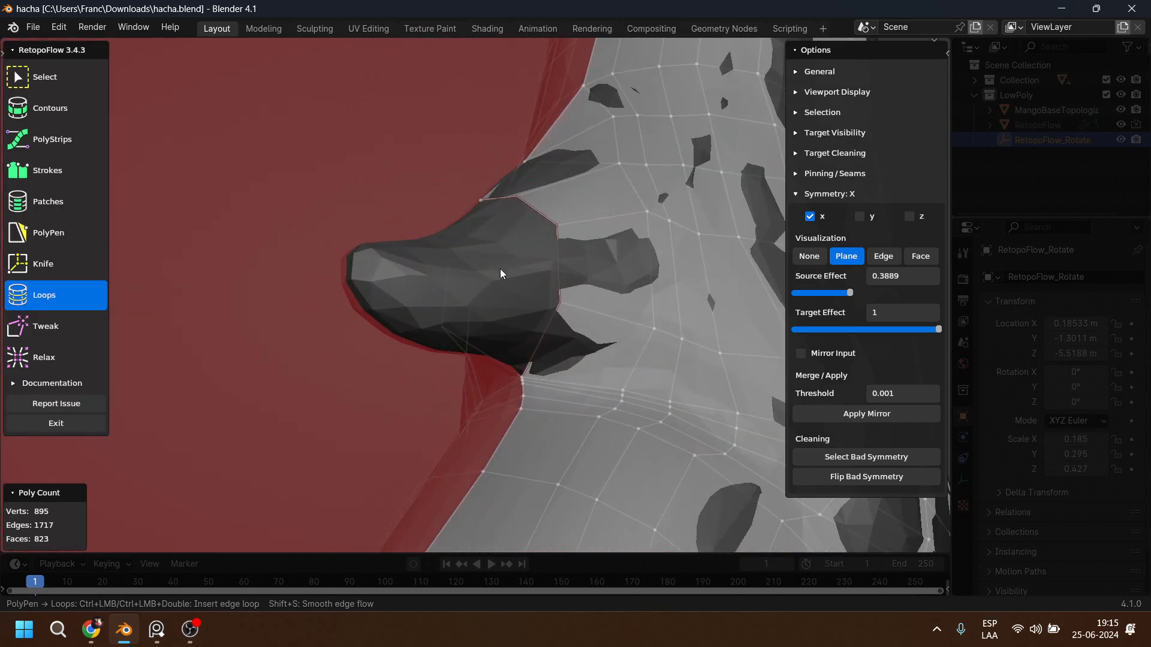
pyautogui.scroll(5, 536, 379)
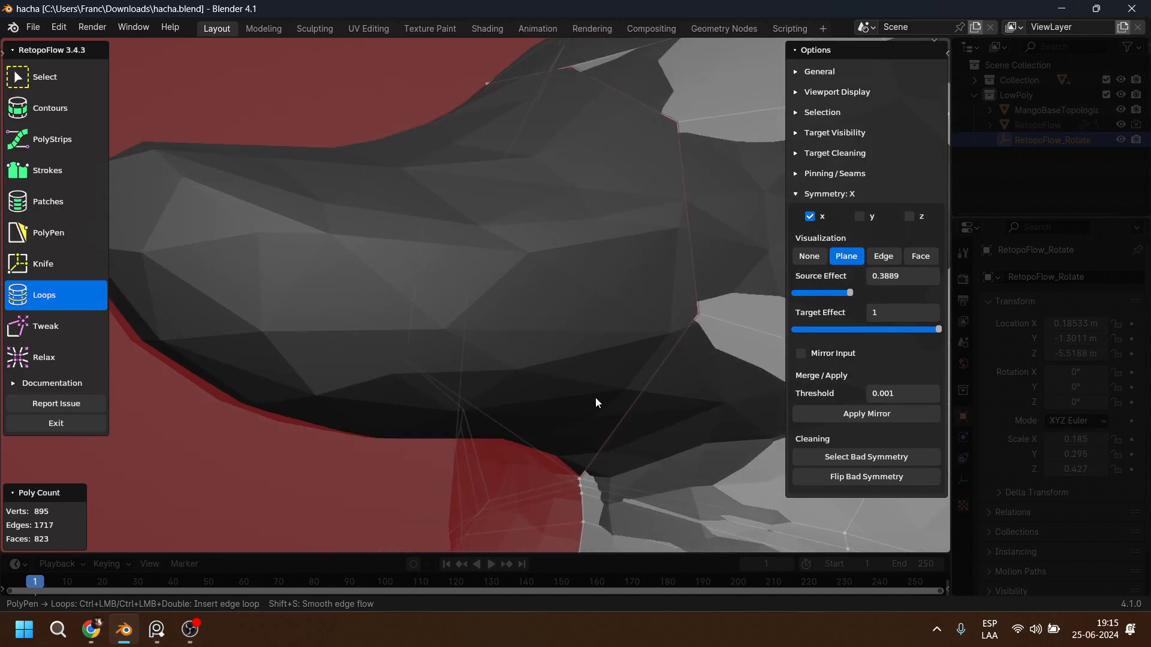
pyautogui.keyDown('shift'); pyautogui.moveTo(596, 401); pyautogui.dragTo(602, 262, button='middle'); pyautogui.keyUp('shift')
pyautogui.moveTo(562, 353); pyautogui.dragTo(525, 324)
pyautogui.hotkey('ctrl', 'z')
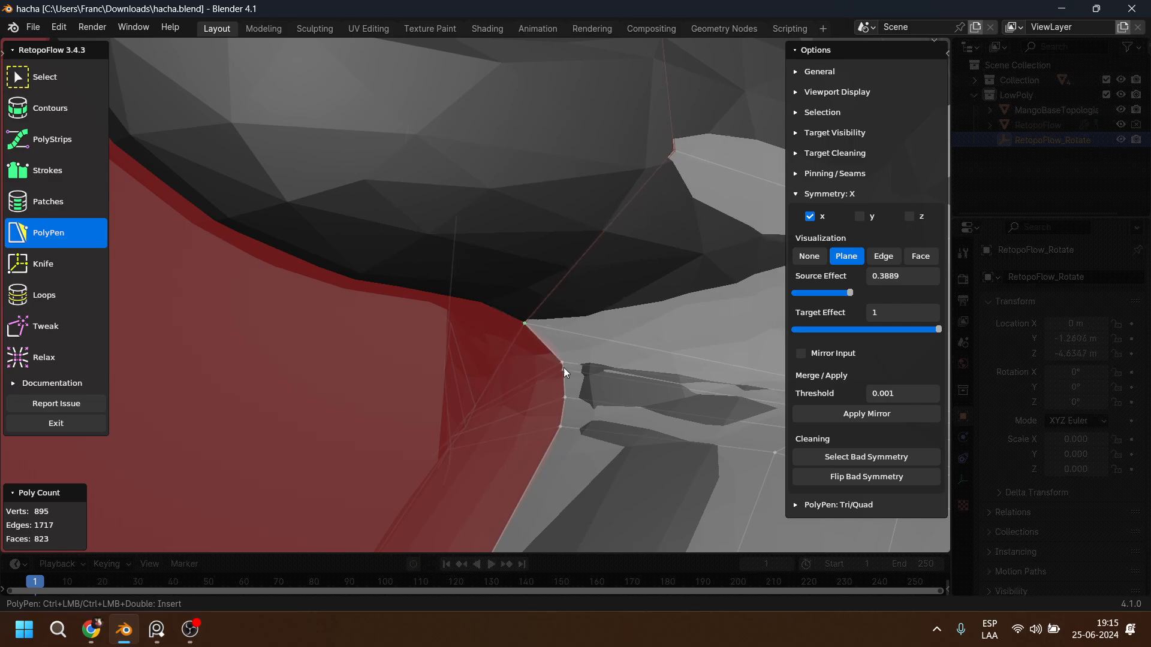
# Extend the mesh from the opening's border along the protrusion with three Contours cuts, ending near its tip.
pyautogui.keyDown('ctrl'); pyautogui.click(564, 381); pyautogui.keyUp('ctrl')
pyautogui.scroll(-3, 563, 359)
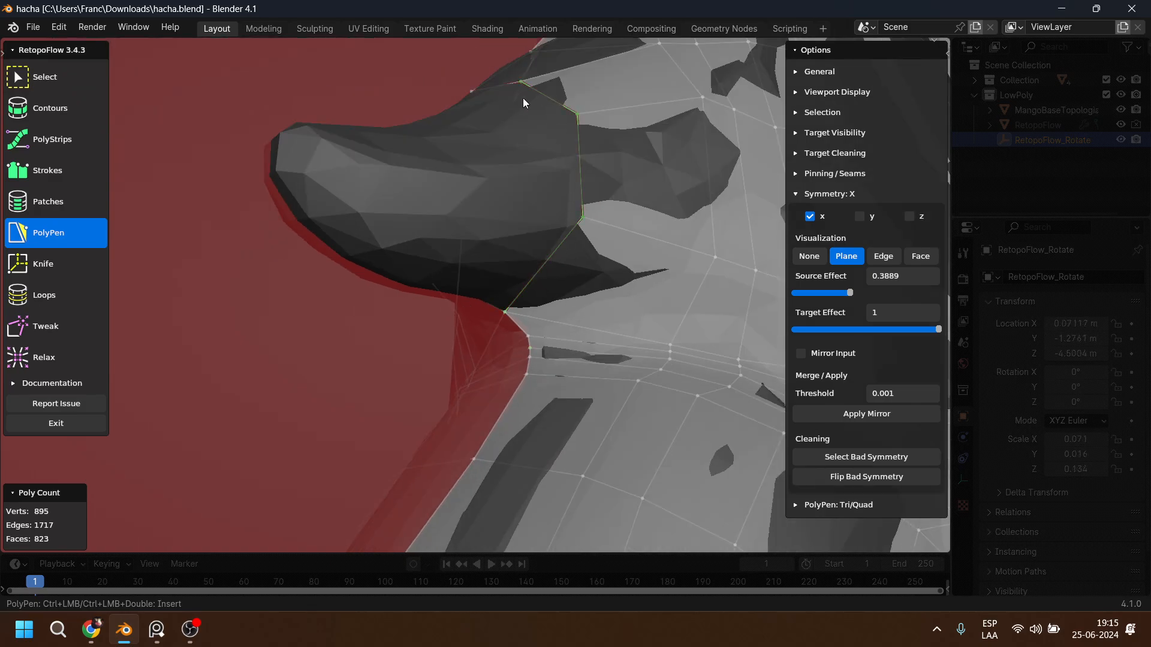
pyautogui.moveTo(523, 99); pyautogui.dragTo(506, 218, button='middle')
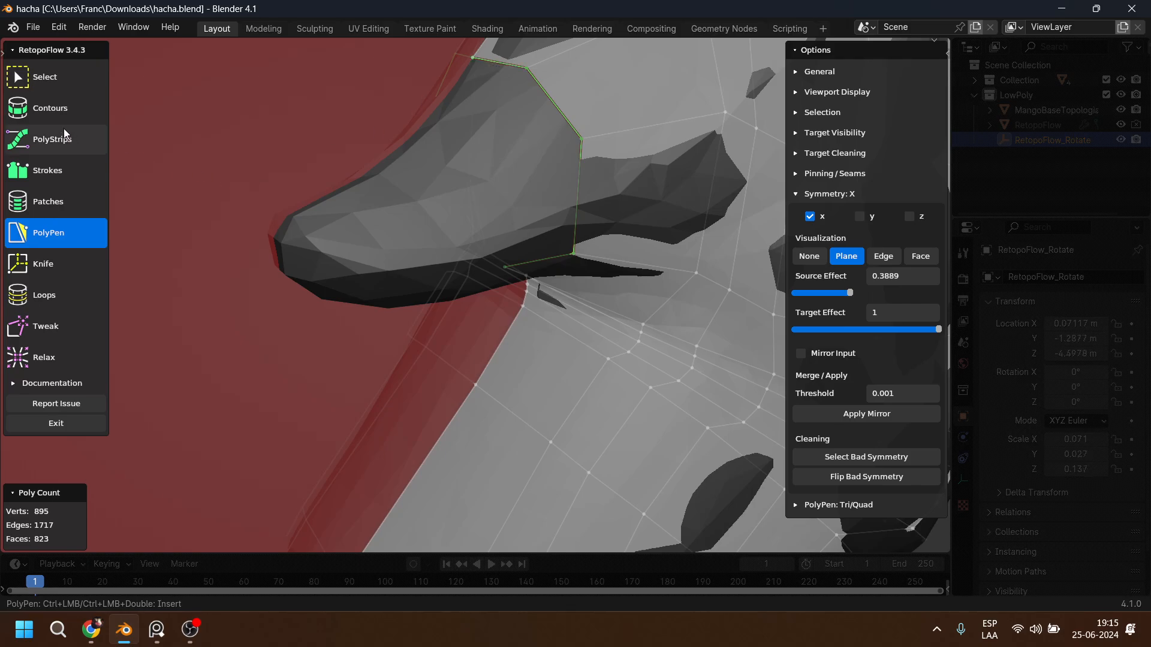
pyautogui.click(59, 108)
pyautogui.moveTo(584, 273); pyautogui.dragTo(538, 249, button='middle')
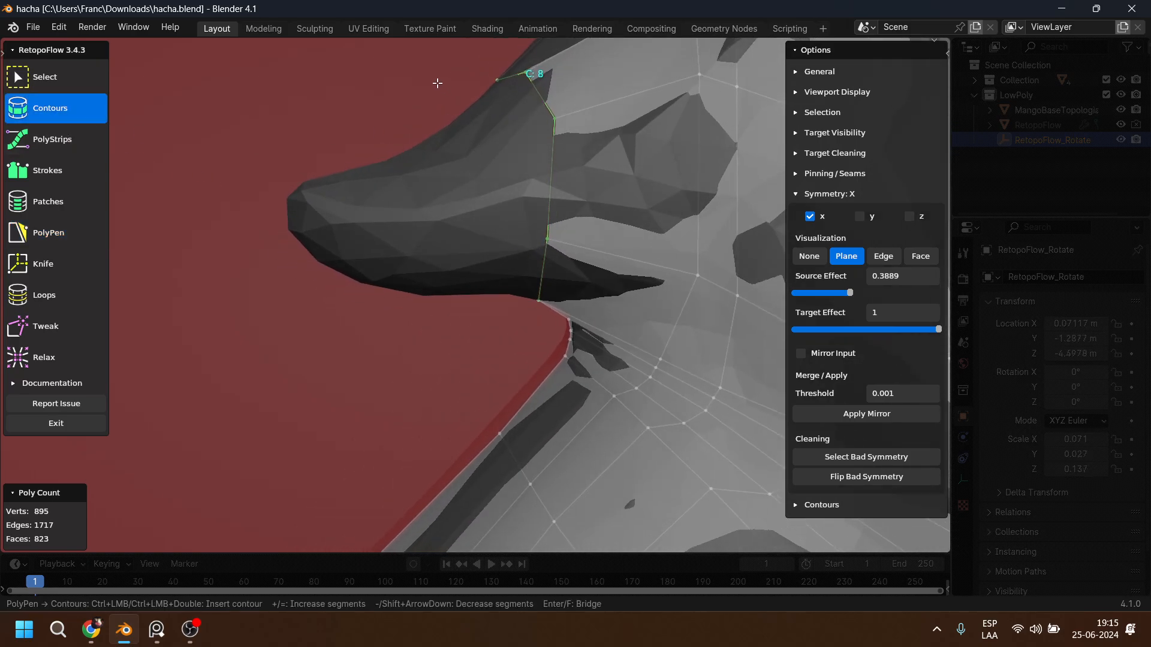
pyautogui.moveTo(437, 81); pyautogui.dragTo(500, 388)
pyautogui.moveTo(369, 132); pyautogui.dragTo(367, 377)
pyautogui.moveTo(318, 140); pyautogui.dragTo(295, 320)
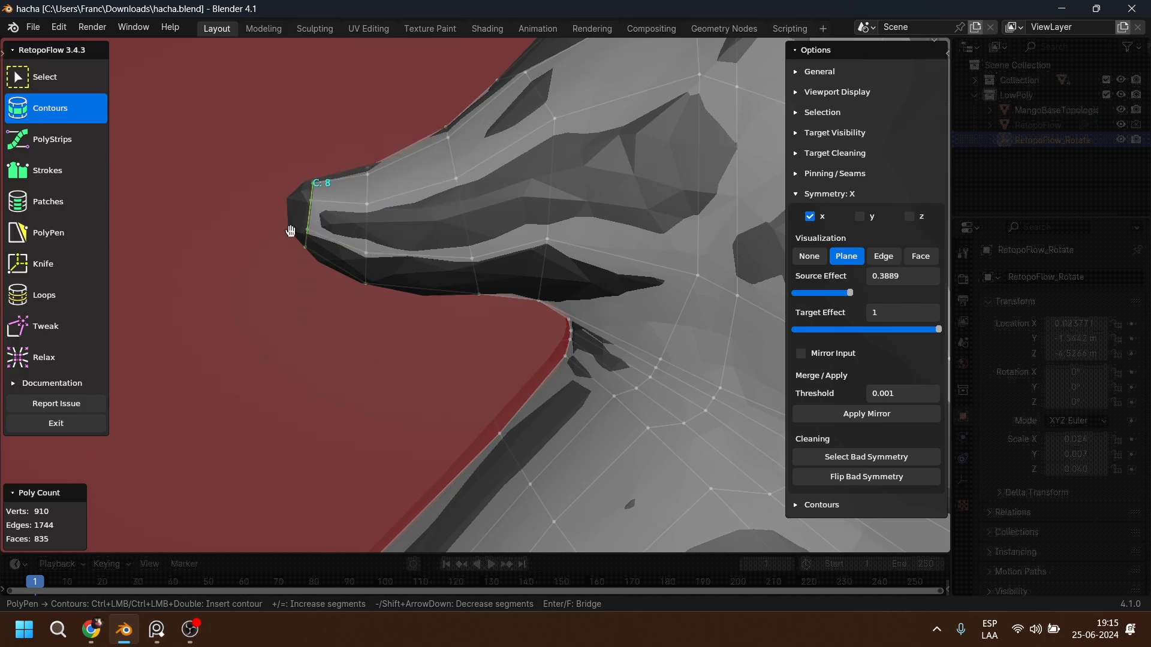
# Start closing the protrusion's open tip with PolyPen faces along the underside and outer side of its border.
pyautogui.moveTo(290, 232)
pyautogui.mouseDown(button='middle')
pyautogui.moveTo(354, 247)
pyautogui.moveTo(257, 207)
pyautogui.moveTo(264, 218)
pyautogui.mouseUp(button='middle')
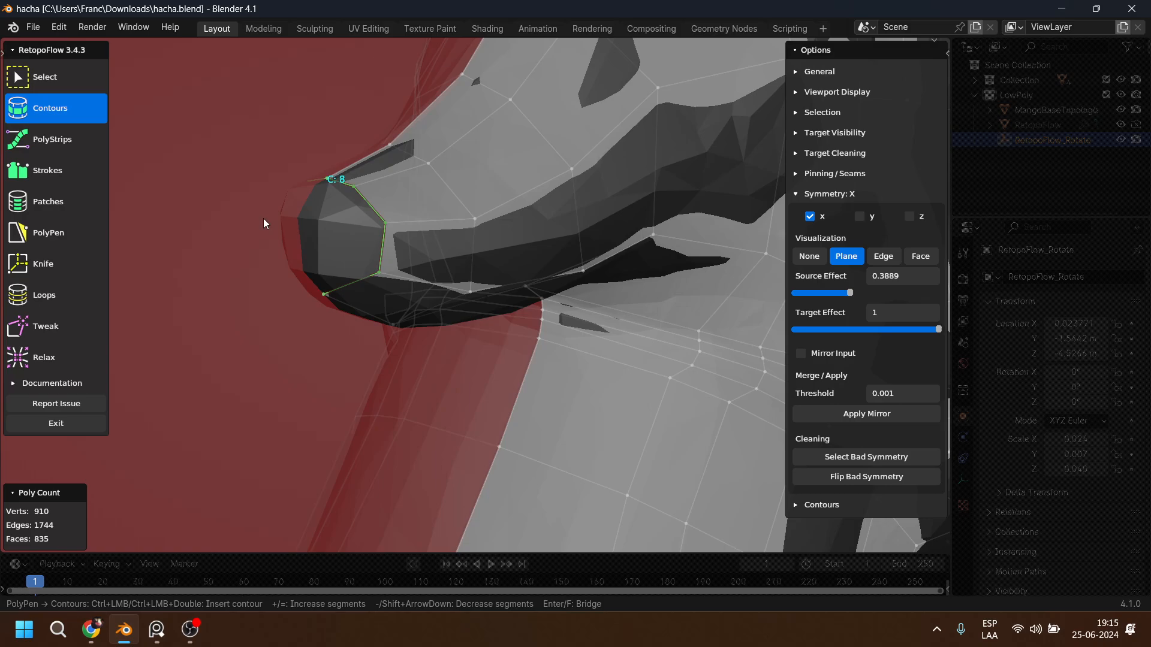
pyautogui.click(48, 232)
pyautogui.moveTo(339, 242); pyautogui.dragTo(324, 293, button='middle')
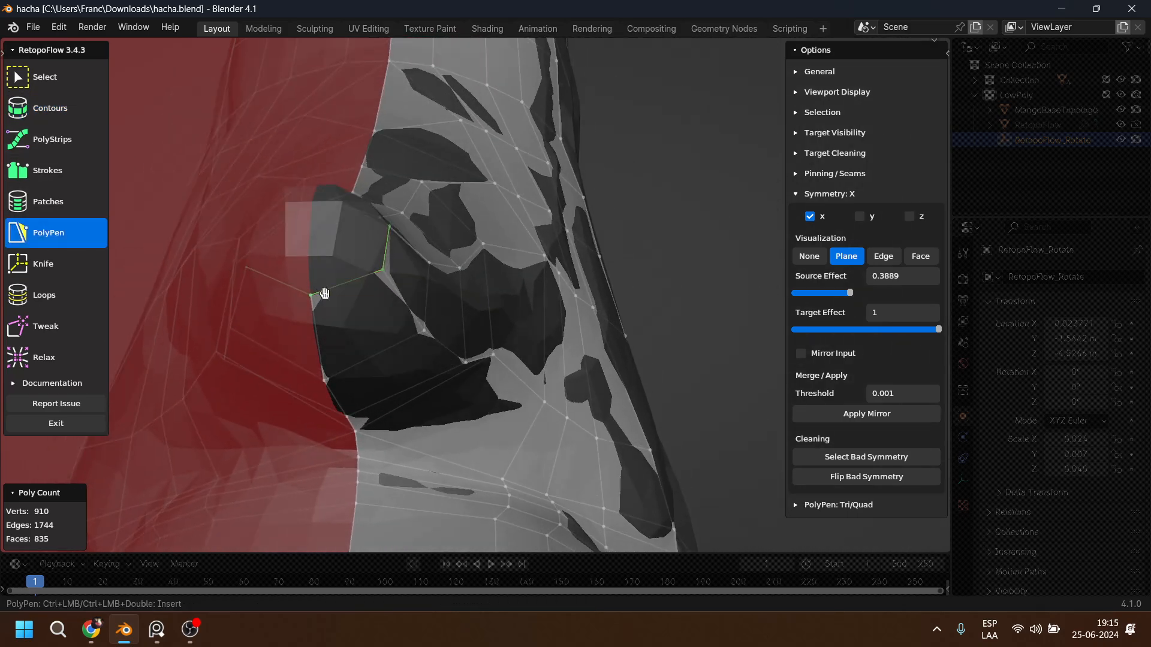
pyautogui.keyDown('ctrl'); pyautogui.click(347, 229); pyautogui.keyUp('ctrl')
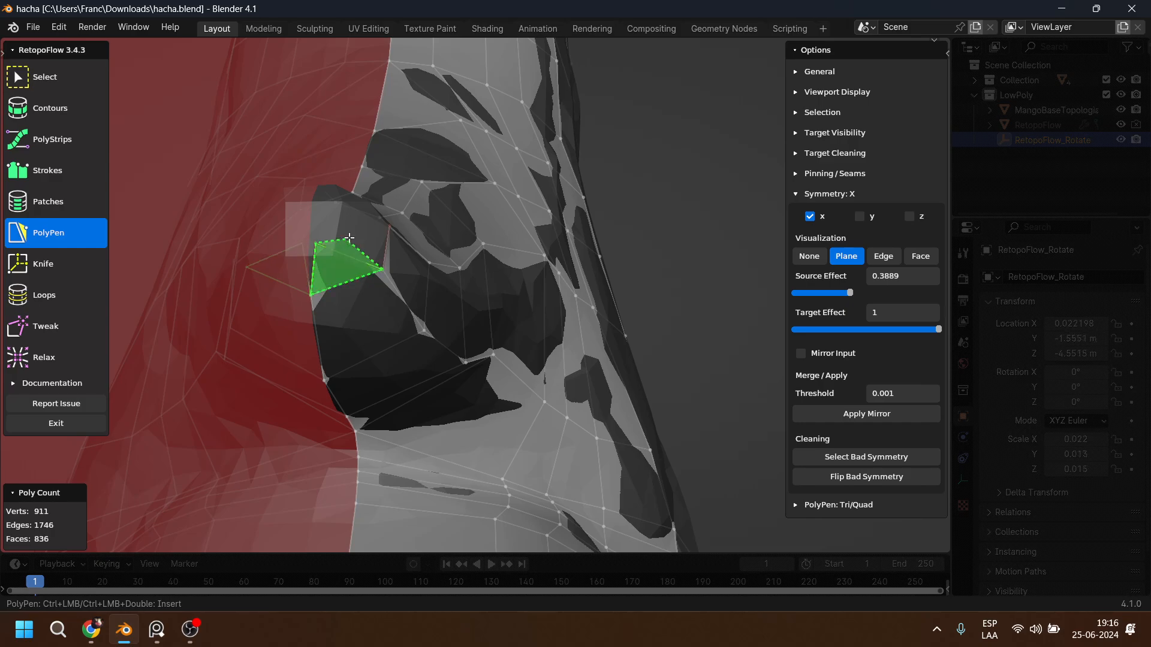
pyautogui.keyDown('ctrl'); pyautogui.click(347, 229); pyautogui.keyUp('ctrl')
pyautogui.moveTo(364, 203); pyautogui.dragTo(318, 246, button='middle')
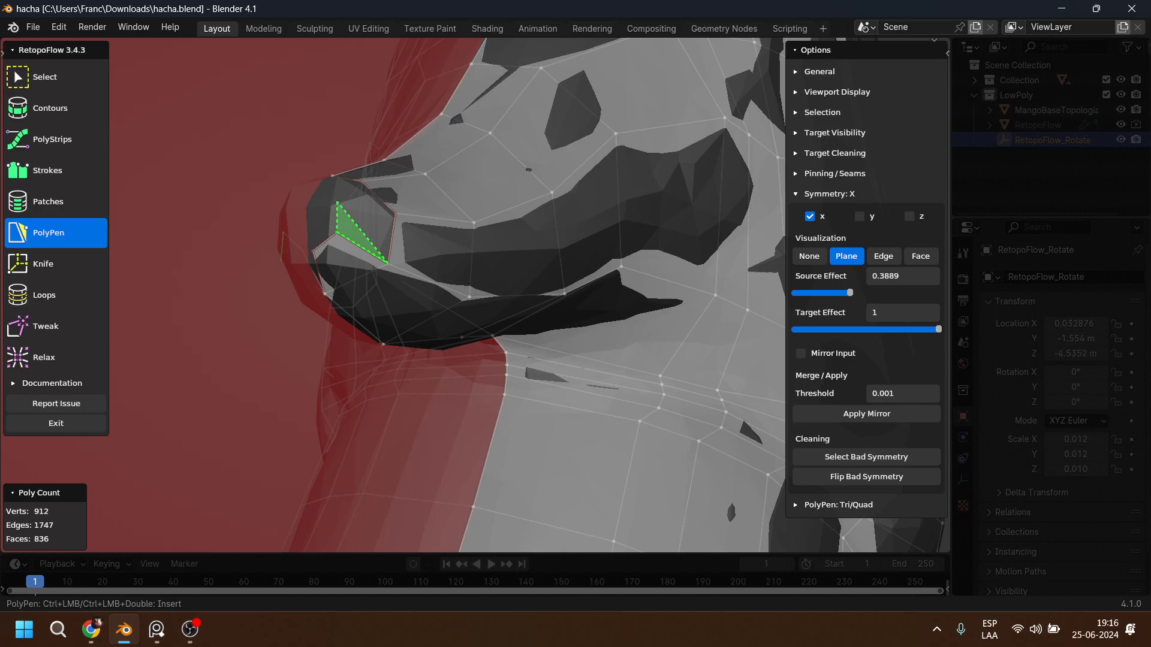
pyautogui.keyDown('ctrl'); pyautogui.click(387, 259); pyautogui.keyUp('ctrl')
# Continue the PolyPen faces along the upper border of the protrusion's tip to the symmetry plane.
pyautogui.moveTo(387, 259); pyautogui.dragTo(354, 238, button='middle')
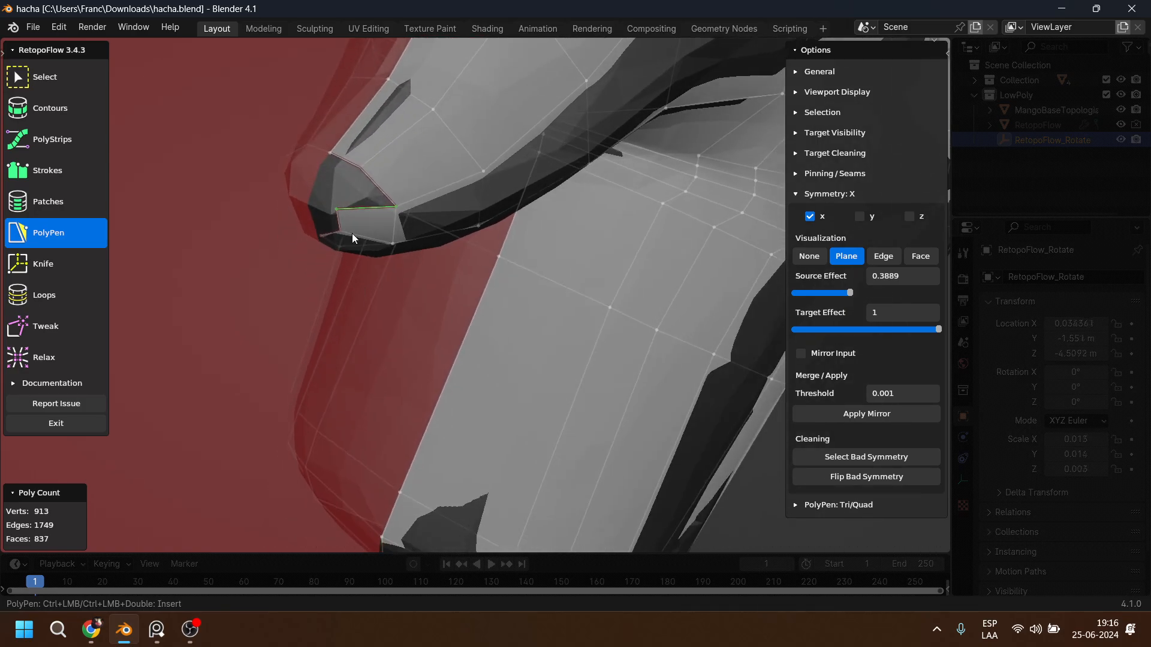
pyautogui.keyDown('ctrl'); pyautogui.click(329, 183); pyautogui.keyUp('ctrl')
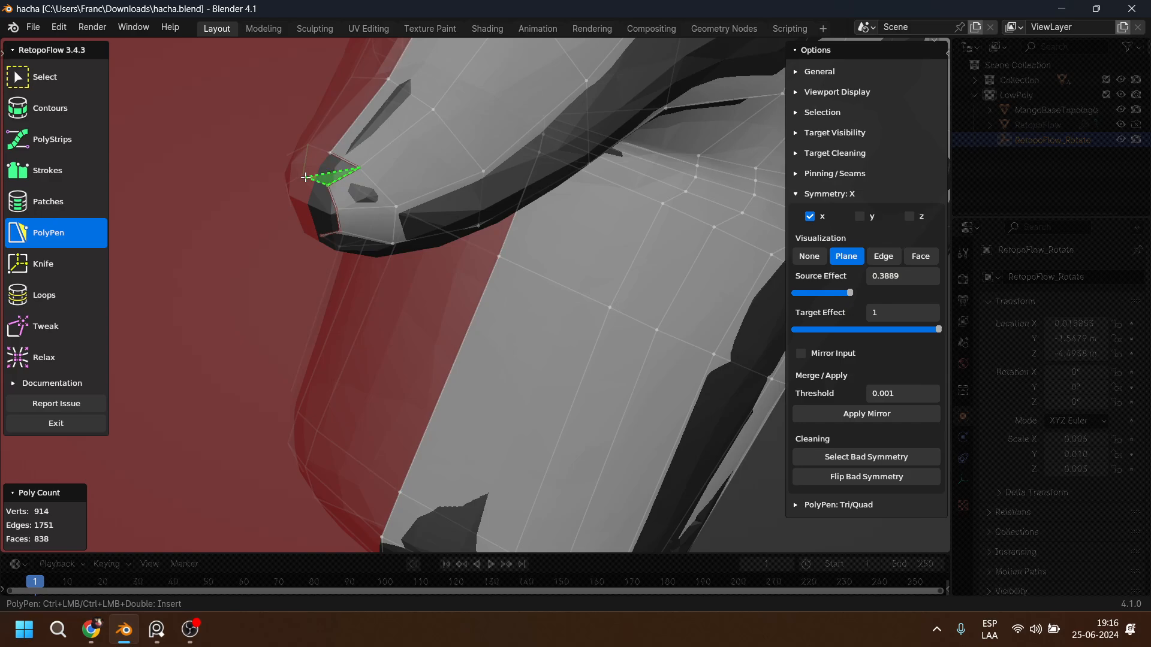
pyautogui.keyDown('ctrl'); pyautogui.click(329, 175); pyautogui.keyUp('ctrl')
pyautogui.moveTo(332, 231); pyautogui.dragTo(394, 173, button='middle')
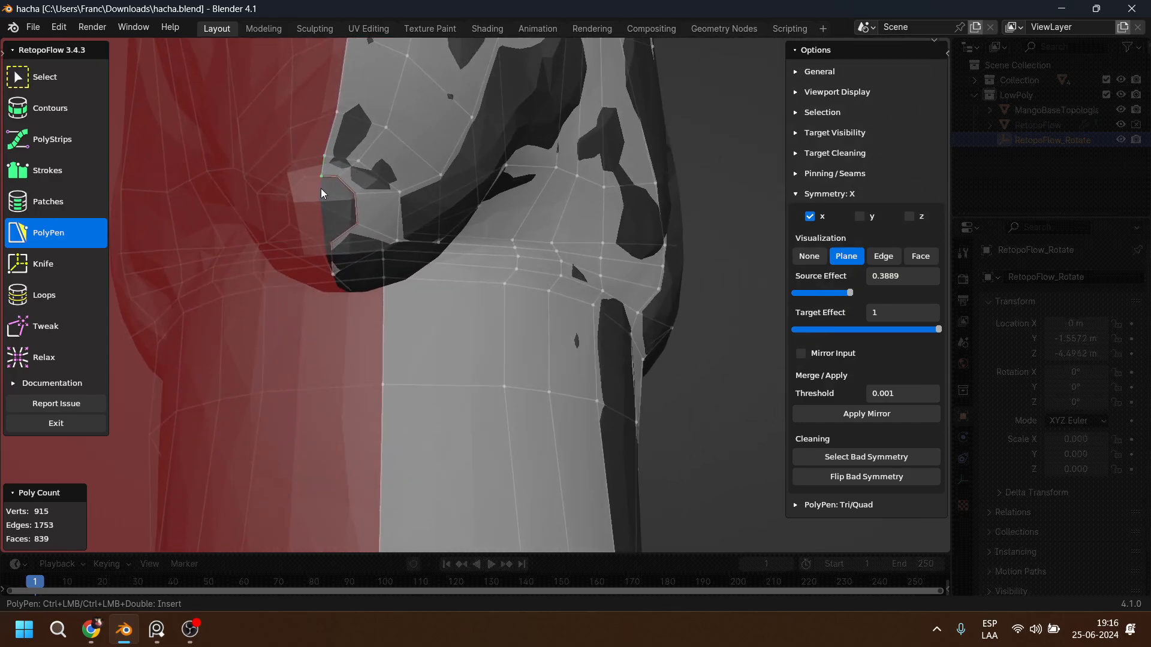
# Close the rest of the protrusion's open tip with PolyPen faces down along the symmetry plane.
pyautogui.moveTo(333, 181); pyautogui.dragTo(336, 239, button='middle')
pyautogui.keyDown('ctrl'); pyautogui.click(327, 266); pyautogui.keyUp('ctrl')
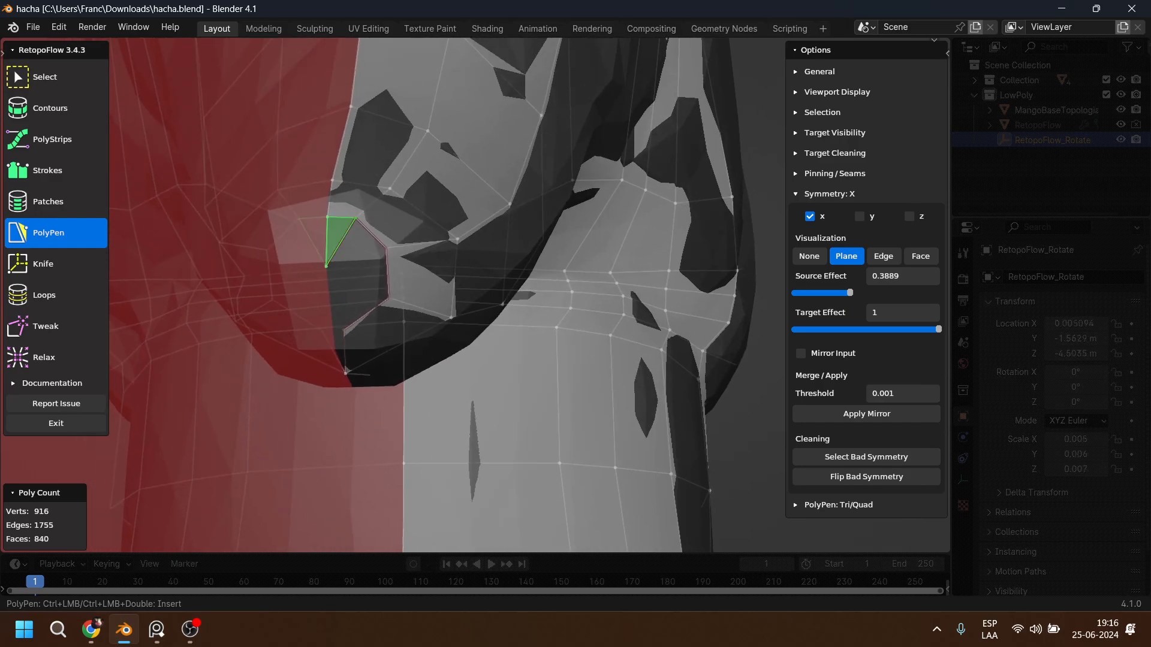
pyautogui.keyDown('ctrl'); pyautogui.click(385, 248); pyautogui.keyUp('ctrl')
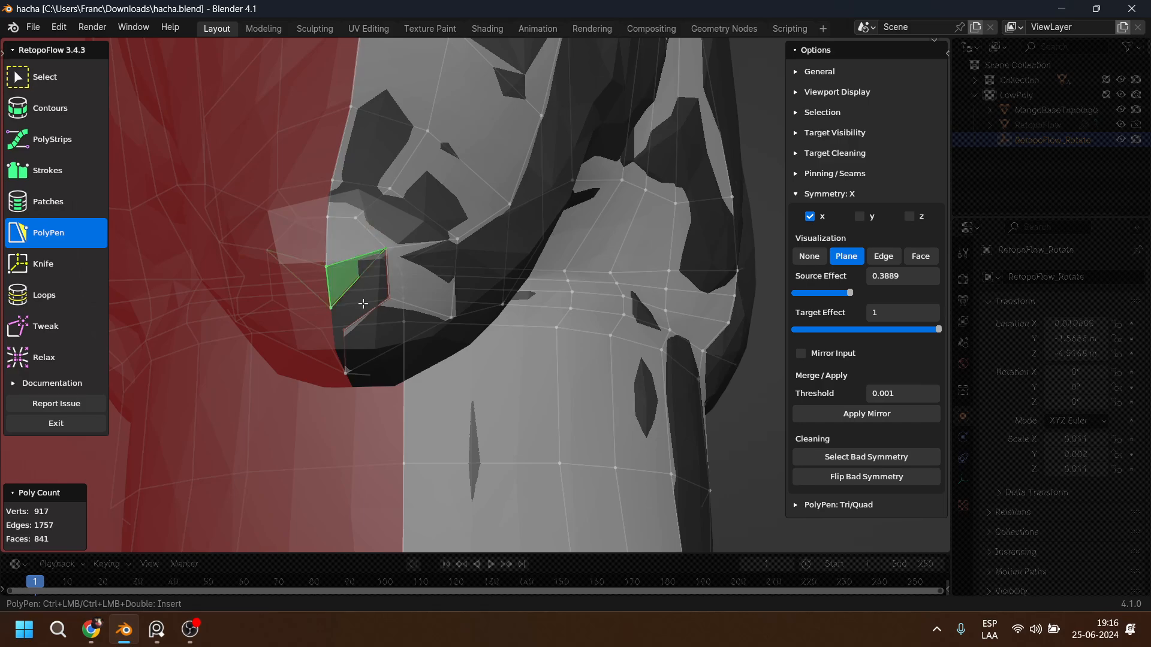
pyautogui.keyDown('ctrl'); pyautogui.click(331, 307); pyautogui.keyUp('ctrl')
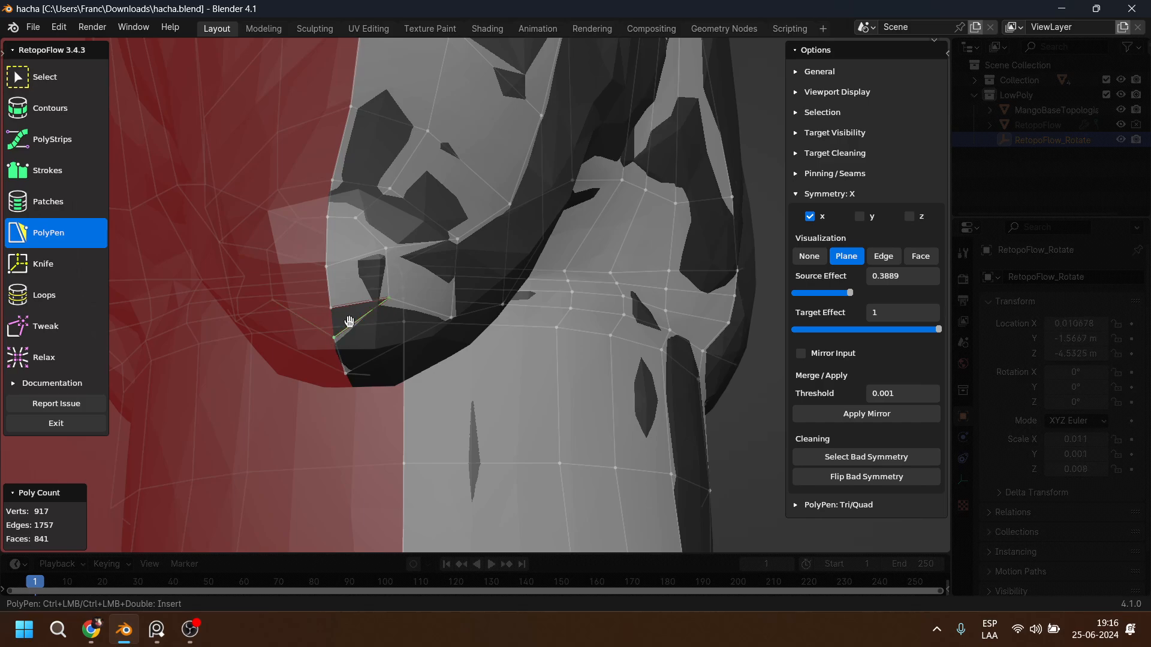
pyautogui.keyDown('ctrl'); pyautogui.click(331, 308); pyautogui.keyUp('ctrl')
# Exit RetopoFlow and delete the MangoBaseTopologia object from the LowPoly collection.
pyautogui.scroll(-11, 470, 284)
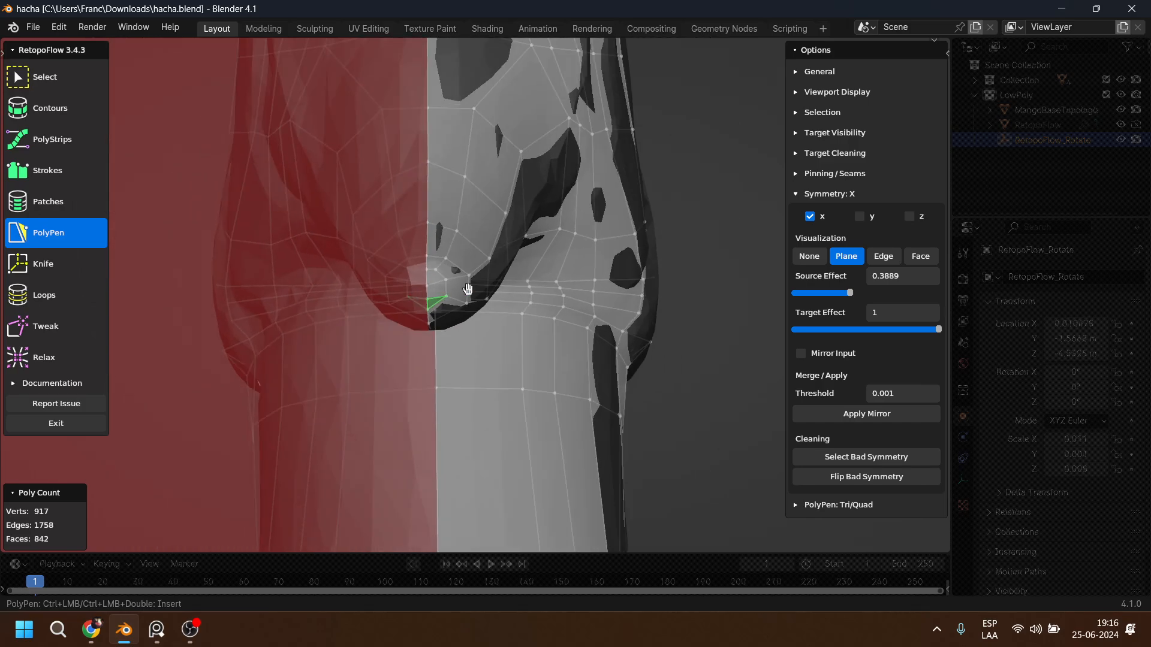
pyautogui.moveTo(500, 290); pyautogui.dragTo(534, 264, button='middle')
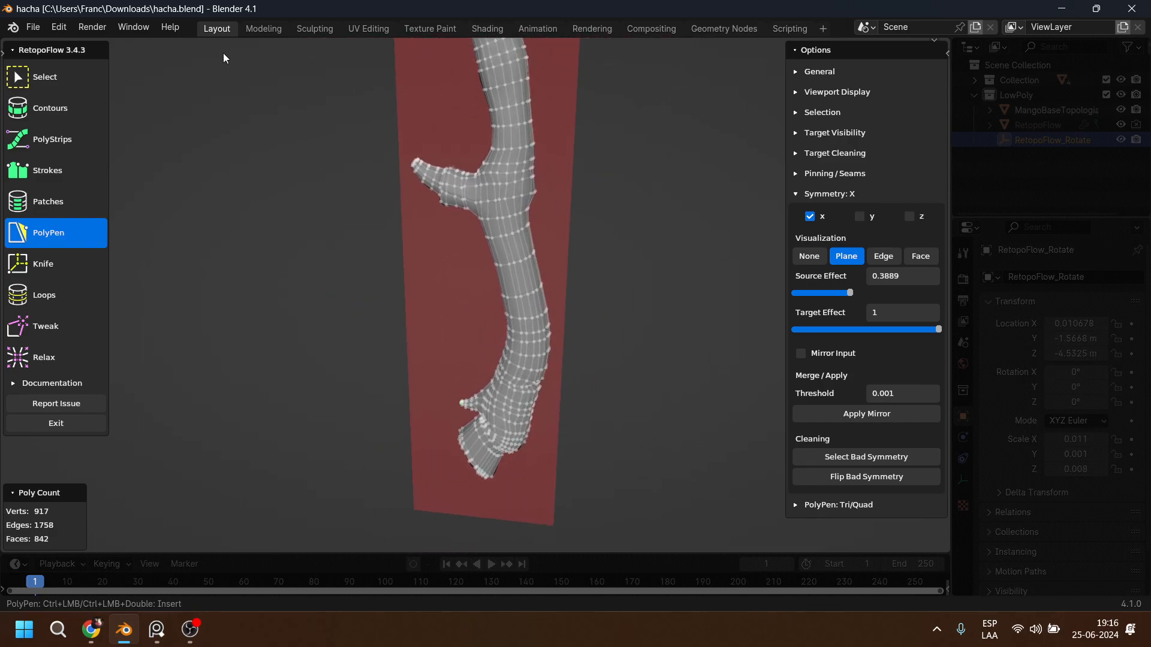
pyautogui.click(69, 423)
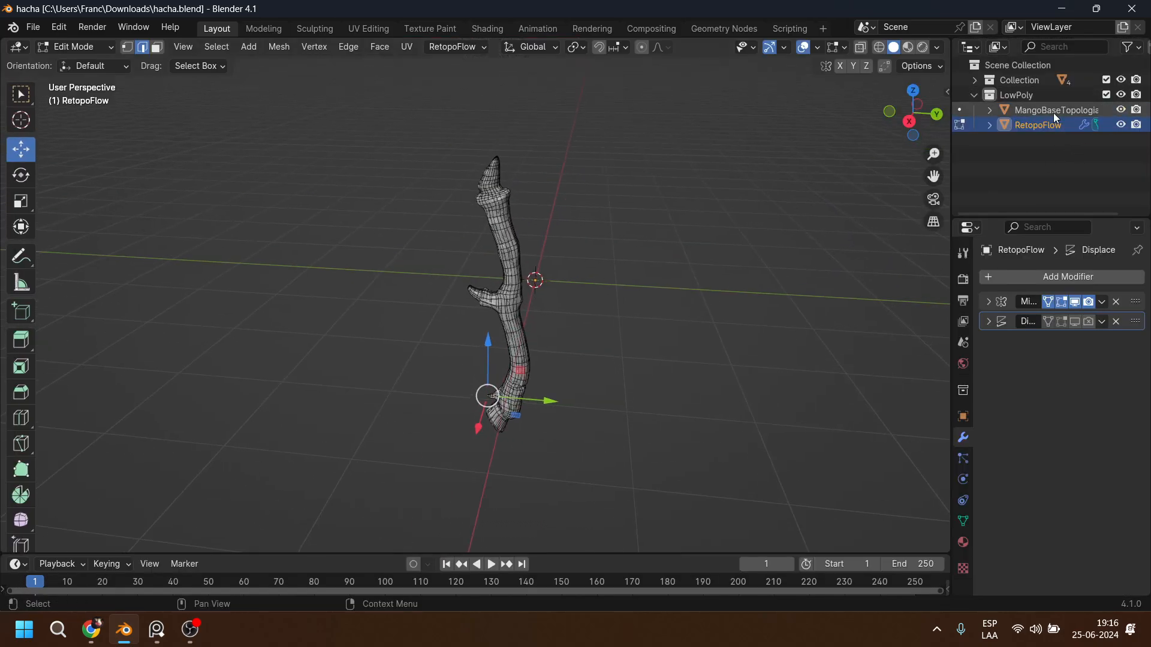
pyautogui.click(1033, 115)
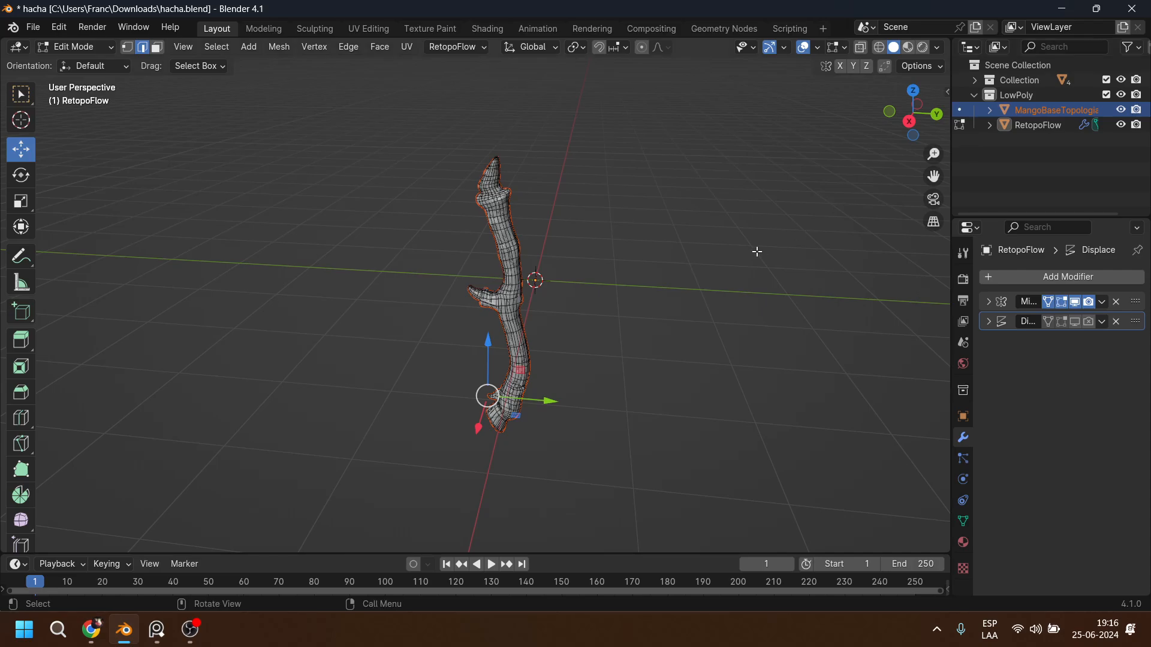
pyautogui.press('x')
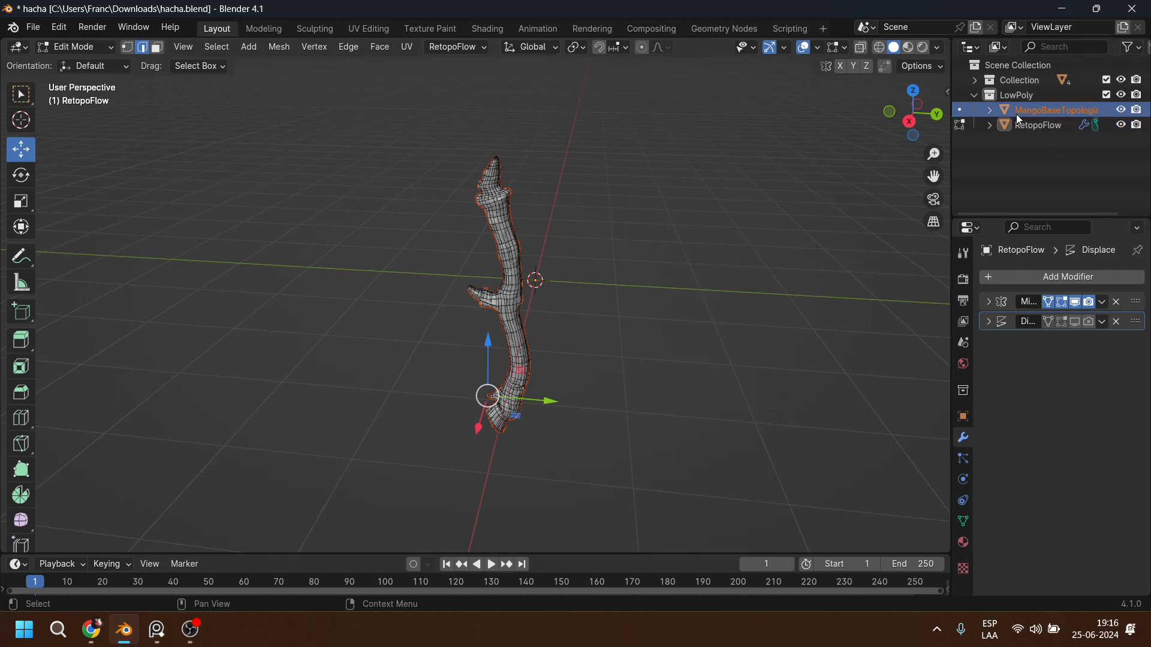
pyautogui.press('x')
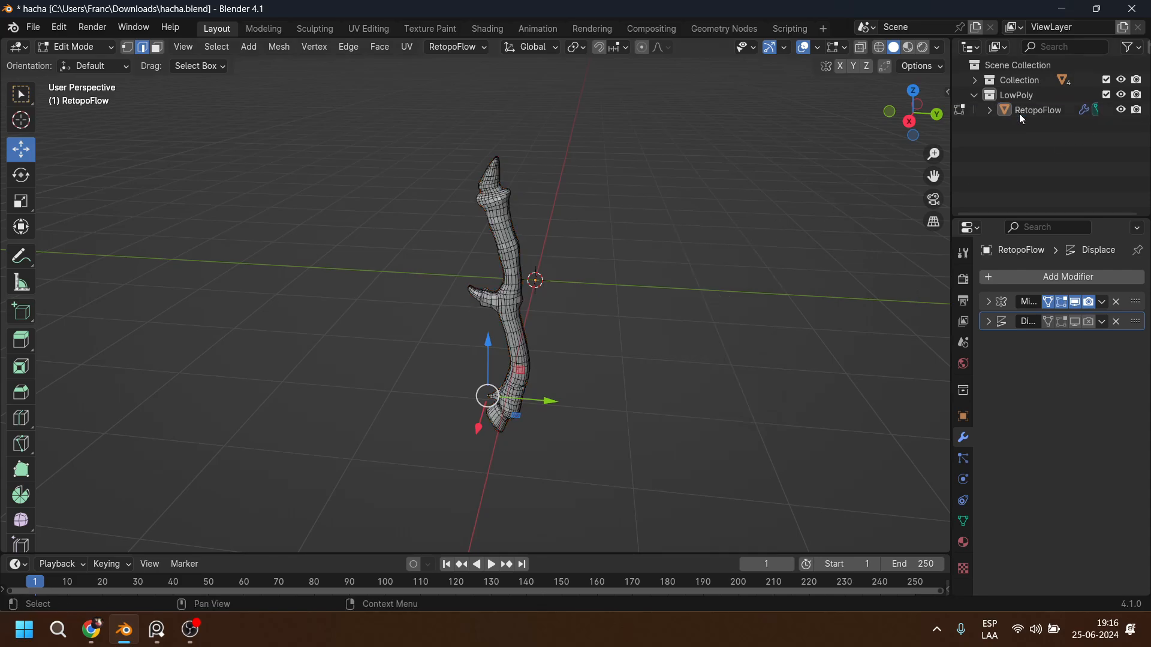
# Rename the RetopoFlow object as Mango_low.
pyautogui.scroll(5, 707, 316)
pyautogui.scroll(-5, 706, 316)
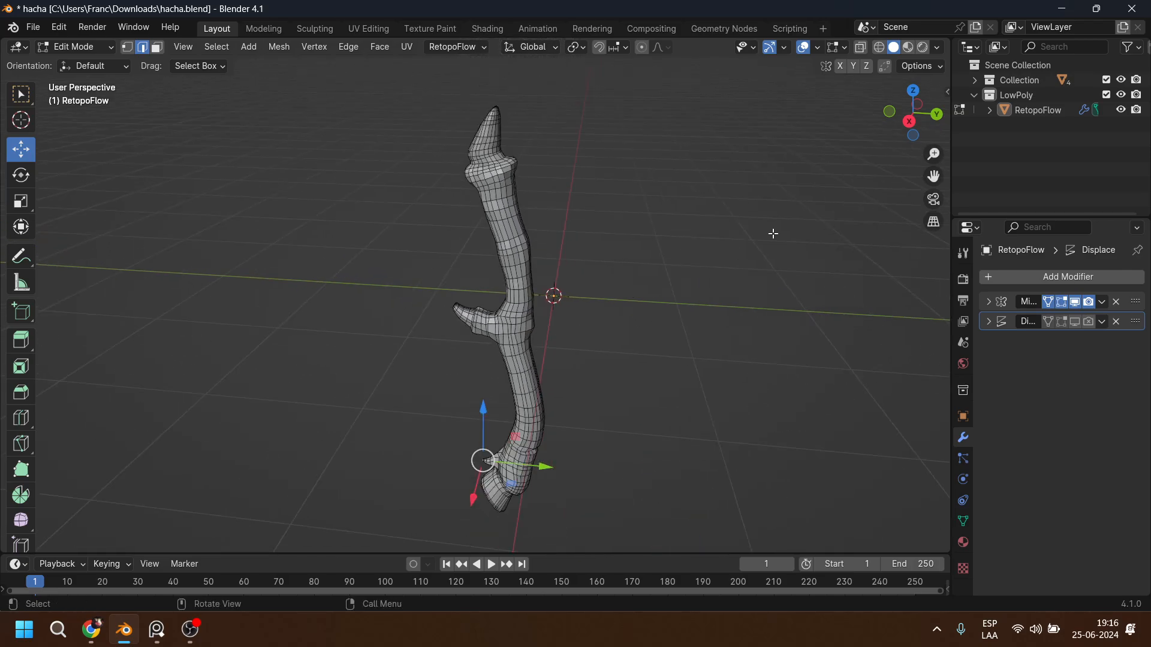
pyautogui.doubleClick(1020, 111)
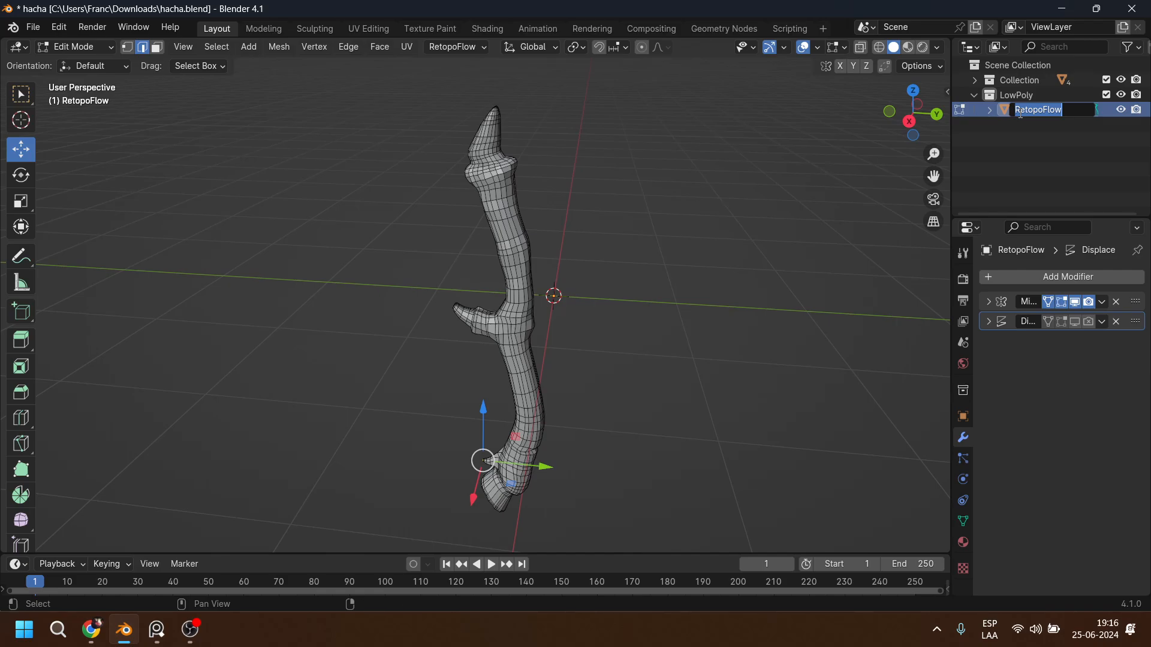
pyautogui.write('Mango_')
pyautogui.press('Return')
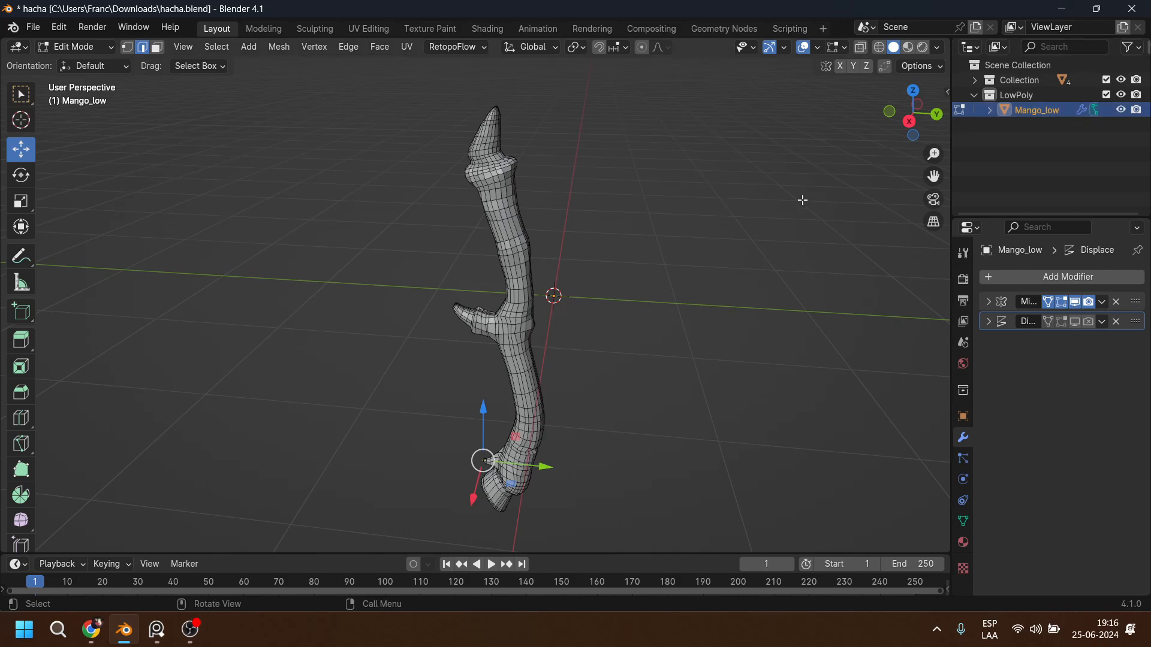
# Return Mango_low to Object Mode and apply Shade Smooth to it.
pyautogui.press('Tab')
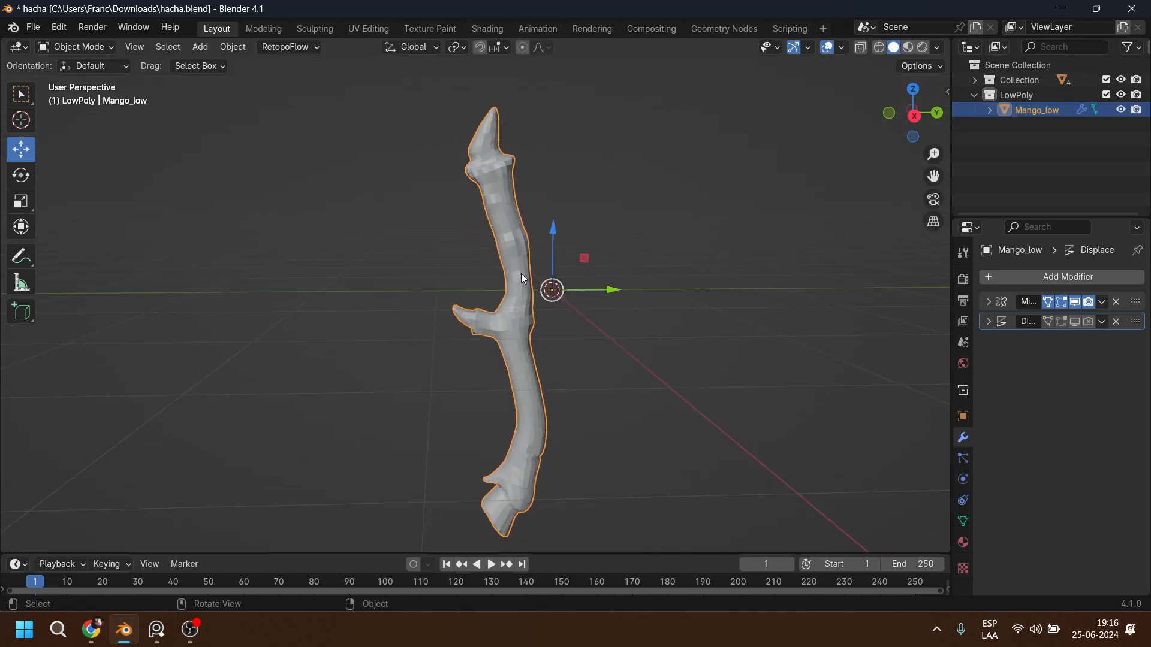
pyautogui.rightClick(520, 273)
pyautogui.click(519, 273)
pyautogui.moveTo(606, 273); pyautogui.dragTo(462, 301, button='middle')
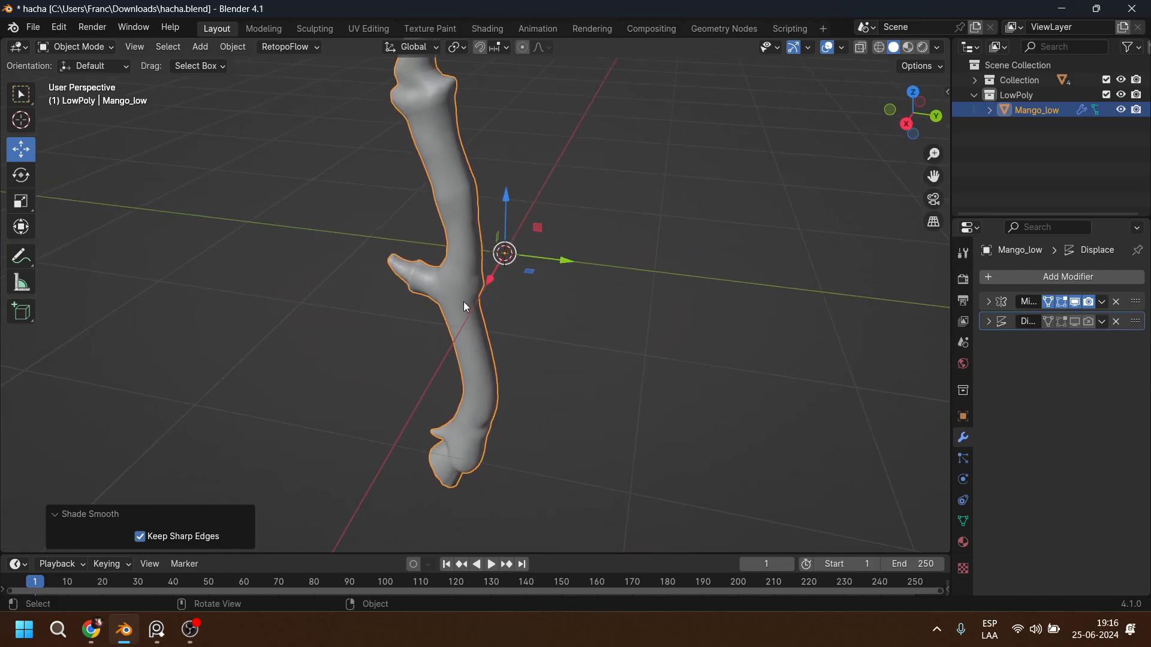
# Show and select the sculpted Mango object in the original collection, and hide Mango_low.
pyautogui.click(975, 80)
pyautogui.click(1120, 125)
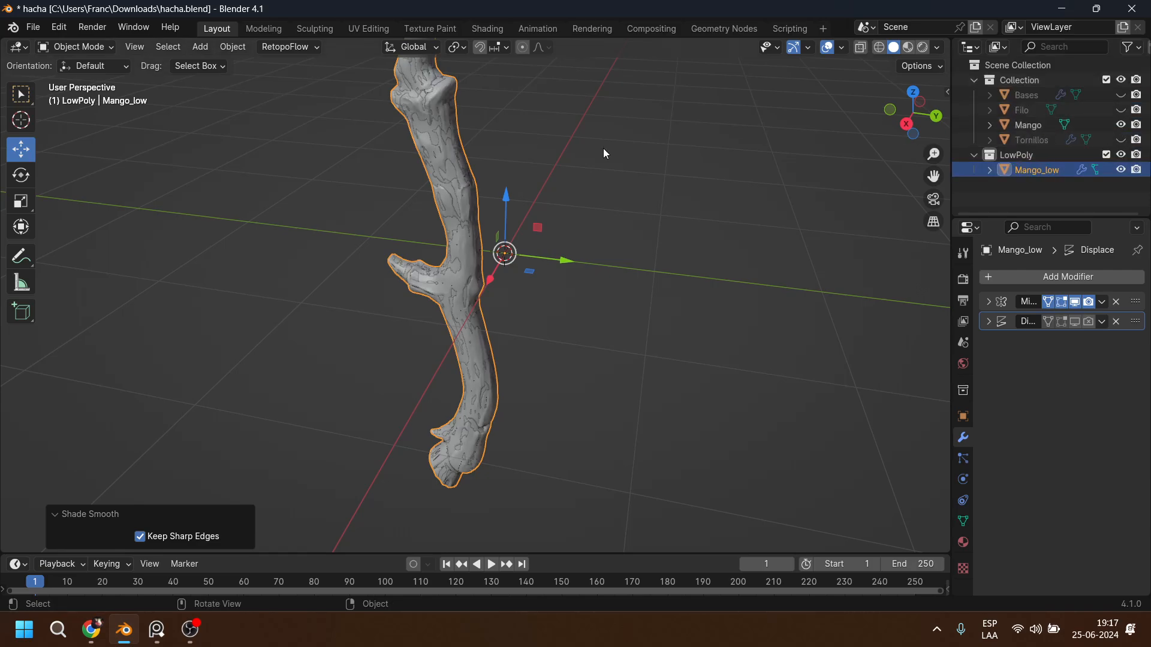
pyautogui.scroll(-2, 606, 148)
pyautogui.click(1026, 125)
pyautogui.scroll(2, 642, 249)
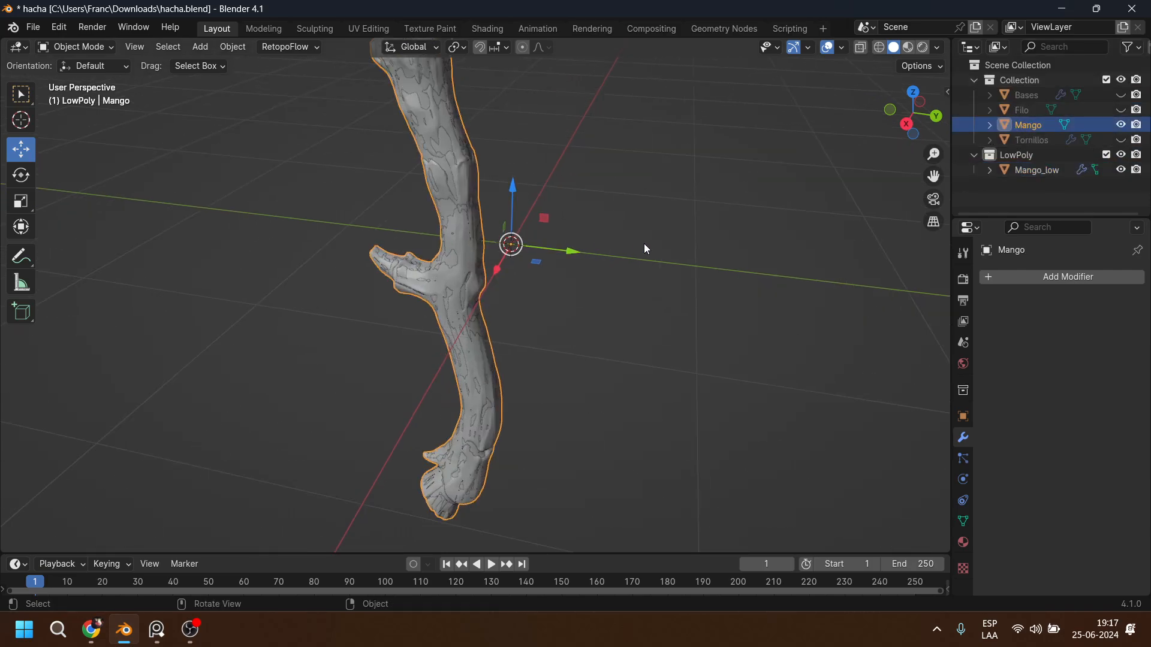
pyautogui.click(1119, 170)
pyautogui.moveTo(542, 262); pyautogui.dragTo(563, 226, button='middle')
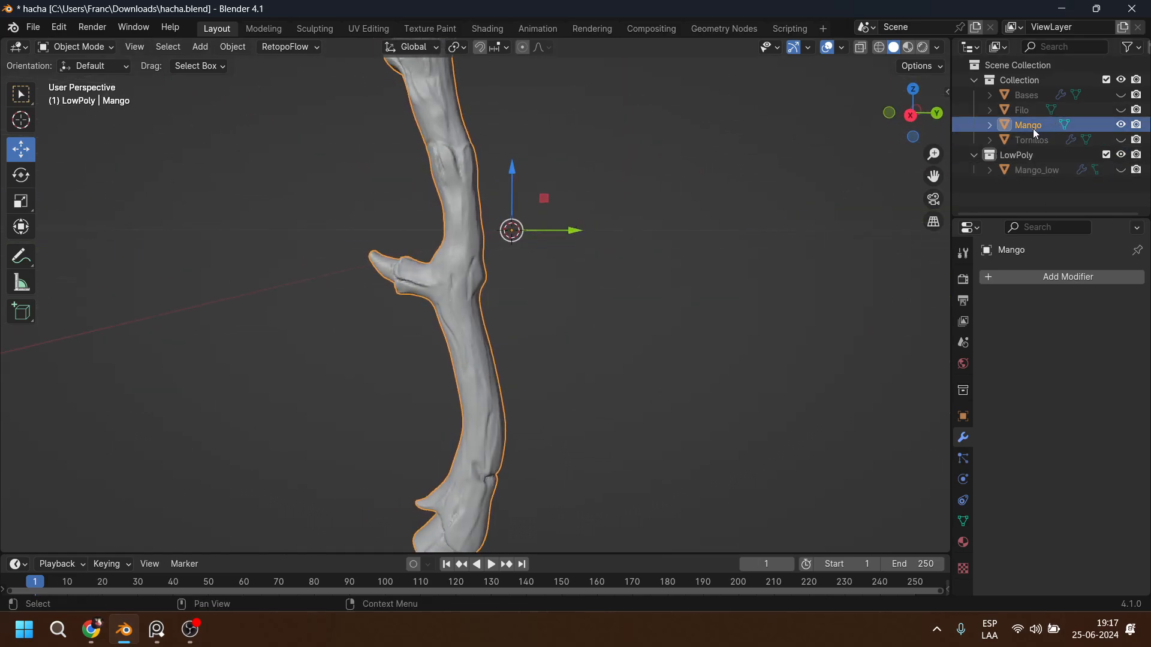
# Rename the sculpted handle object as Mango_high and the collection that holds it as Highpoly.
pyautogui.doubleClick(1033, 126)
pyautogui.click(1047, 126)
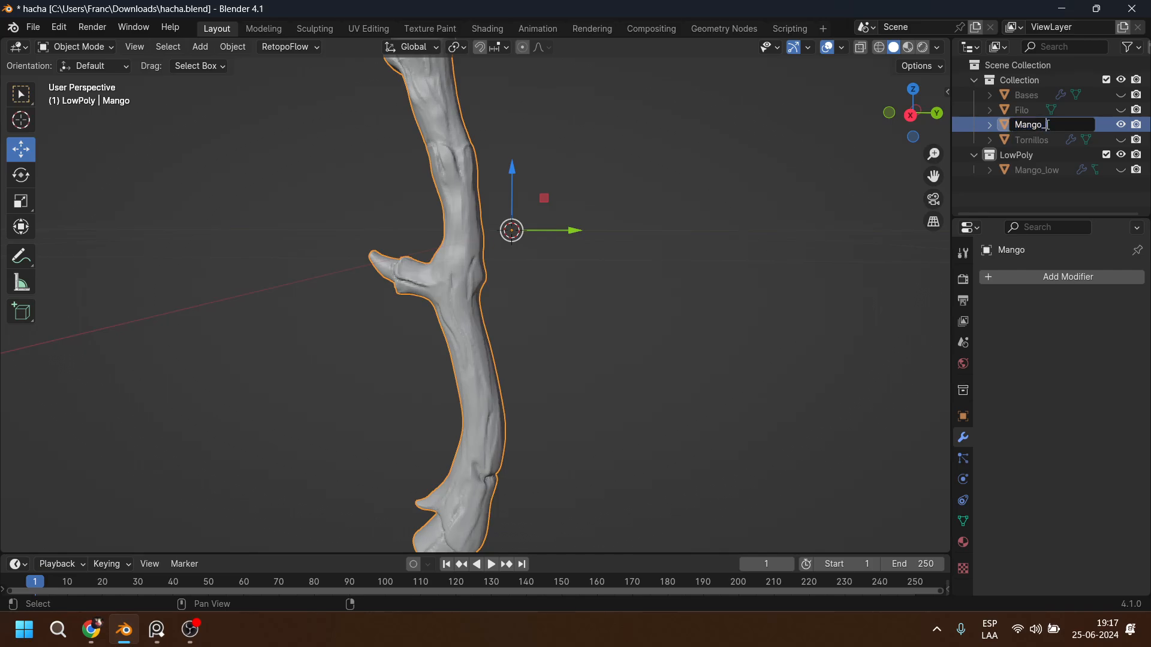
pyautogui.write('_high')
pyautogui.press('Return')
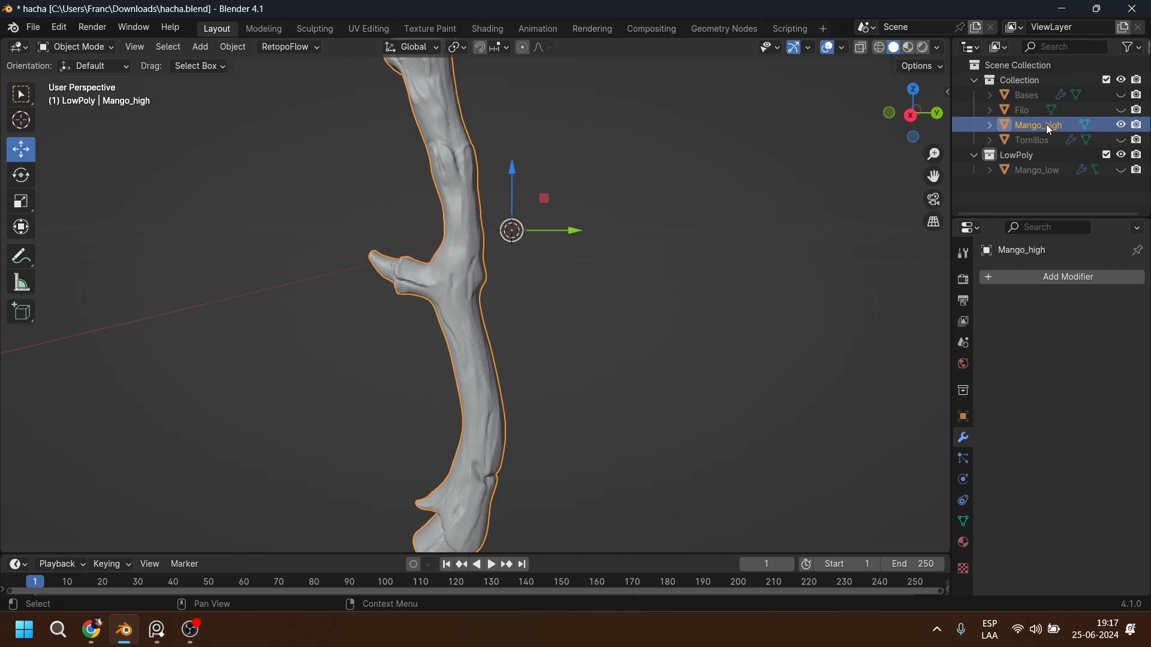
pyautogui.scroll(-3, 542, 277)
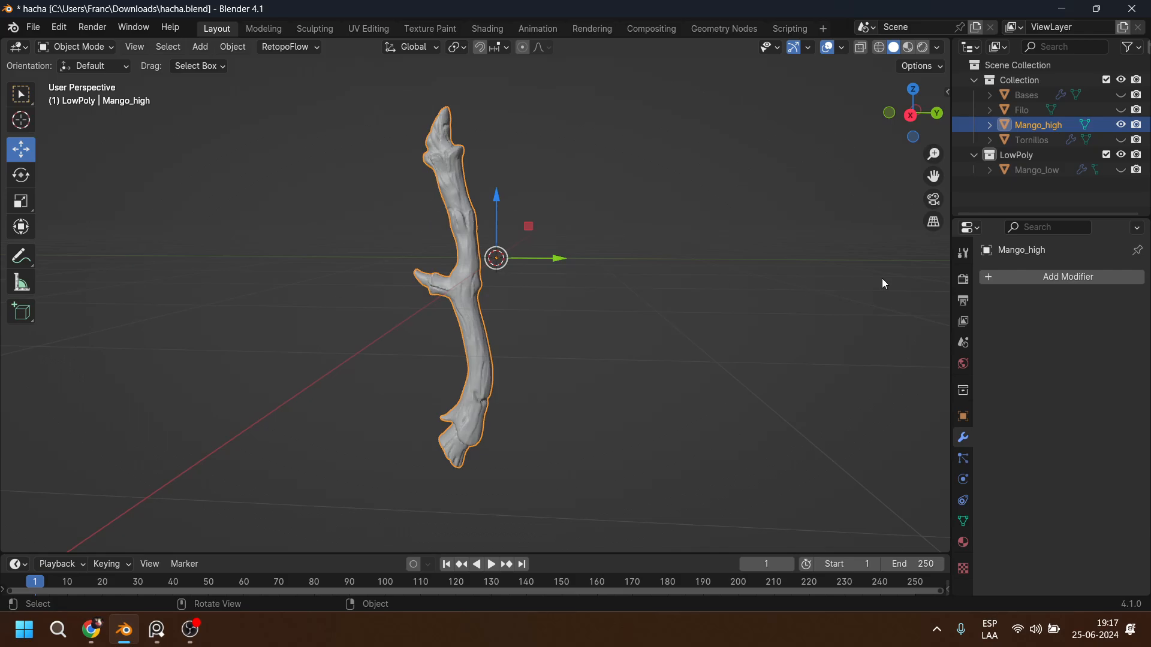
pyautogui.doubleClick(1021, 80)
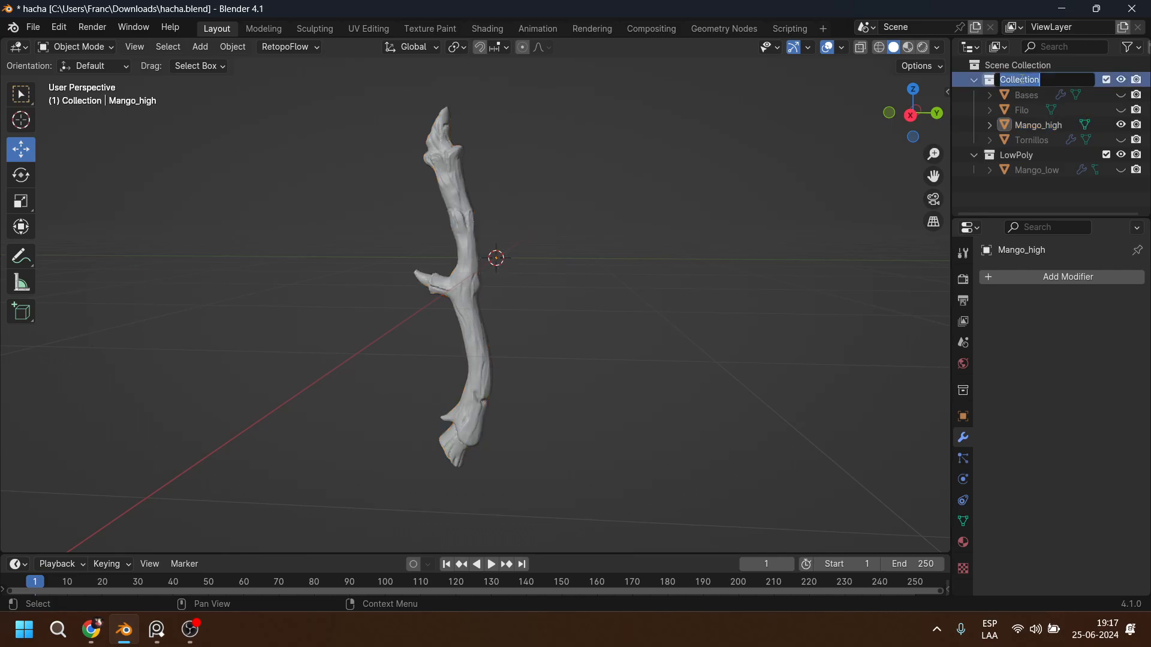
pyautogui.write('Highpoly')
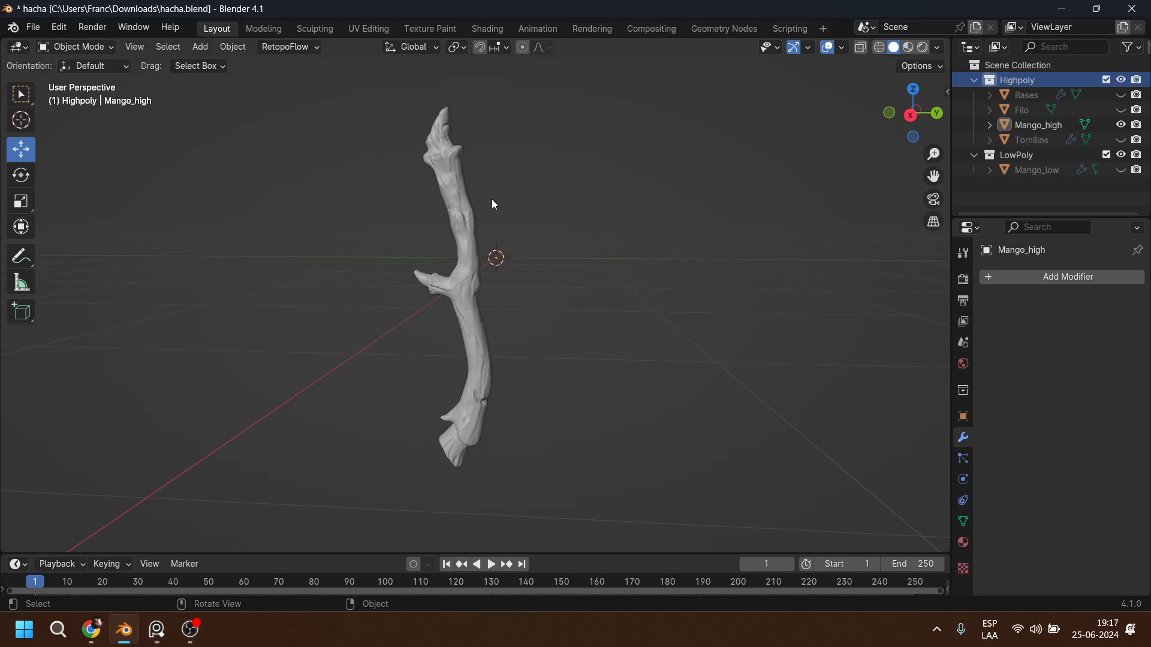
# Start an FBX export of Mango_high and browse to the folder D:\proyectos 3d\clases 3D 2023.
pyautogui.click(453, 193)
pyautogui.moveTo(662, 235); pyautogui.dragTo(620, 288, button='middle')
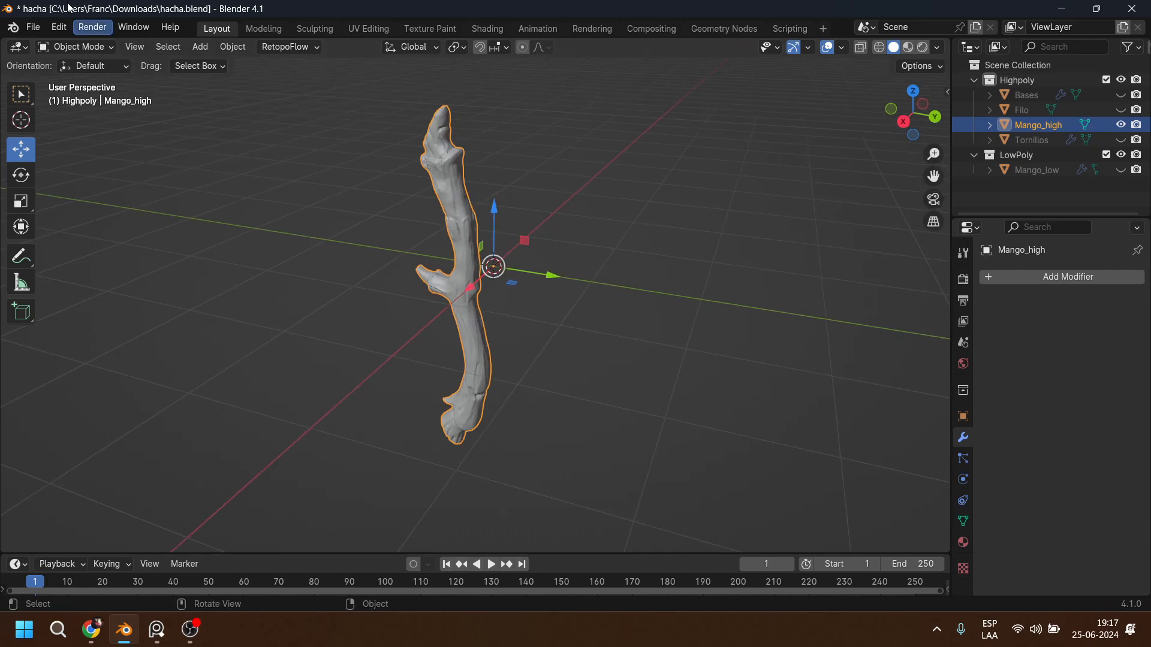
pyautogui.click(33, 28)
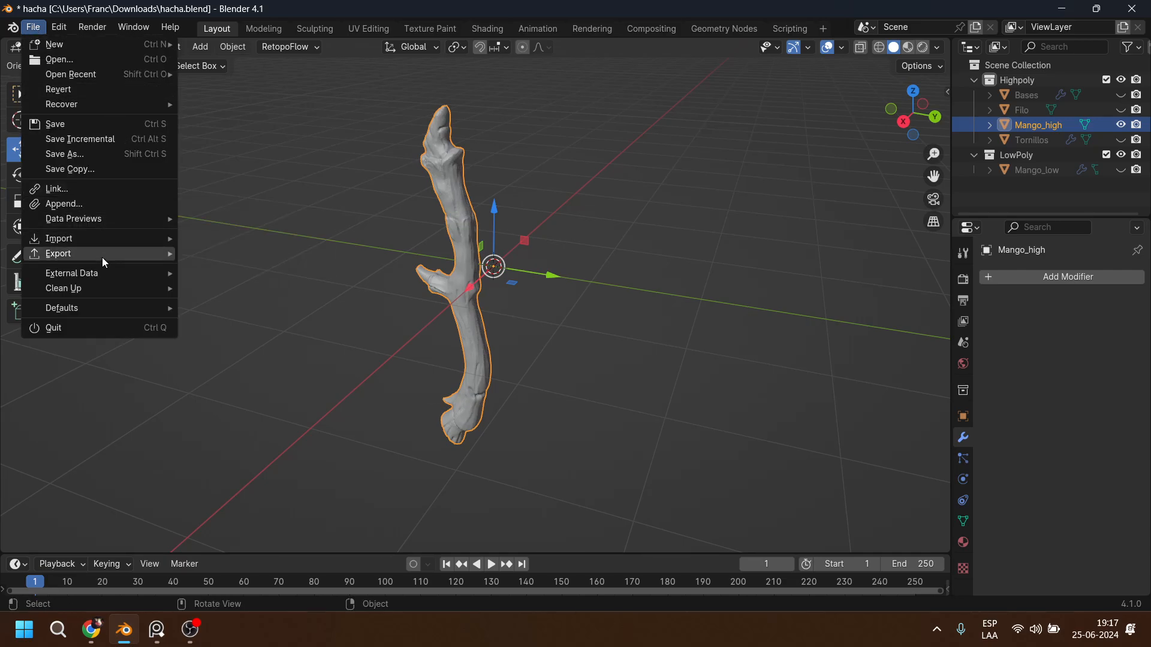
pyautogui.moveTo(102, 257)
pyautogui.click(238, 402)
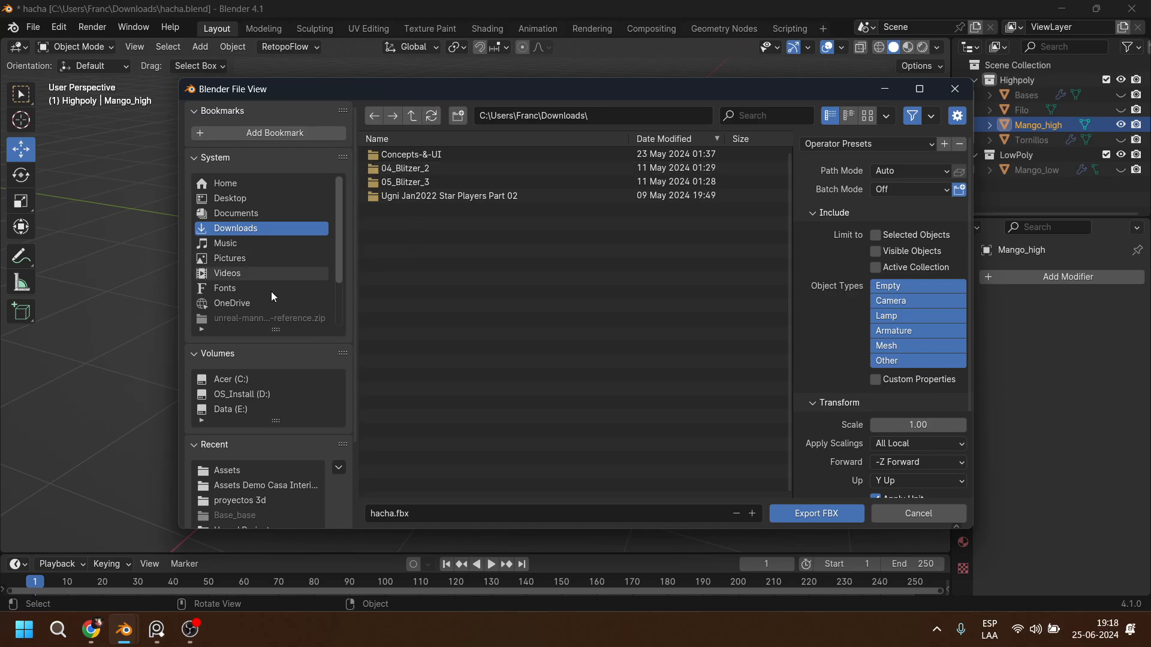
pyautogui.scroll(-3, 249, 395)
pyautogui.click(239, 410)
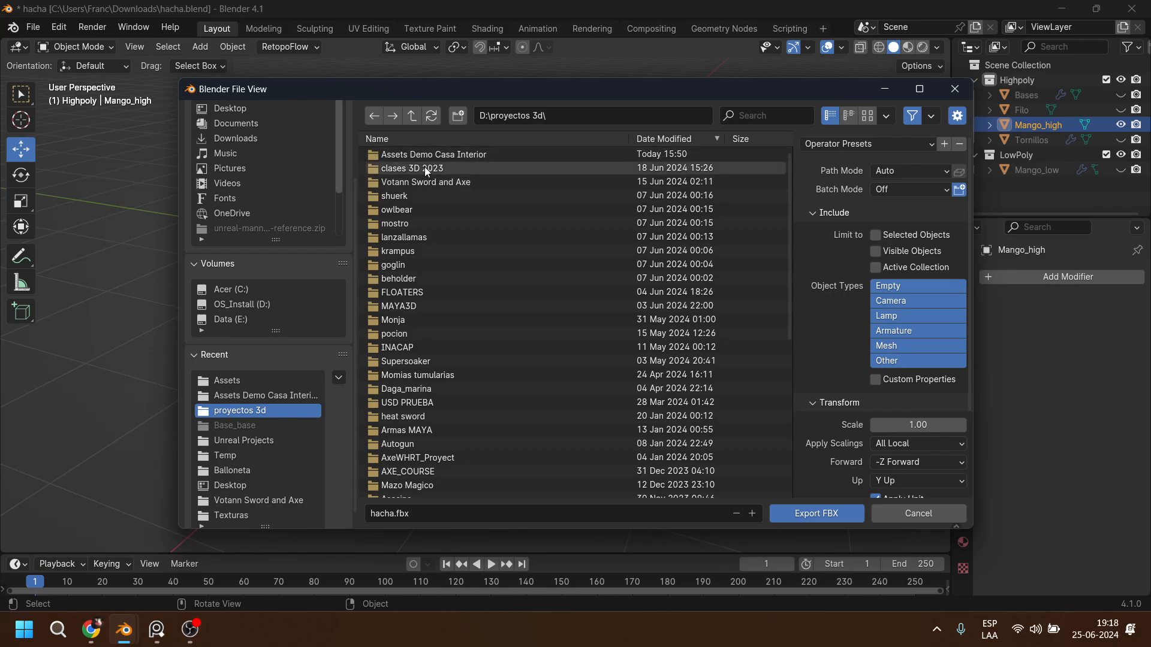
pyautogui.doubleClick(424, 168)
# Create a new folder named Mango in the current directory and open it as the export destination.
pyautogui.click(454, 120)
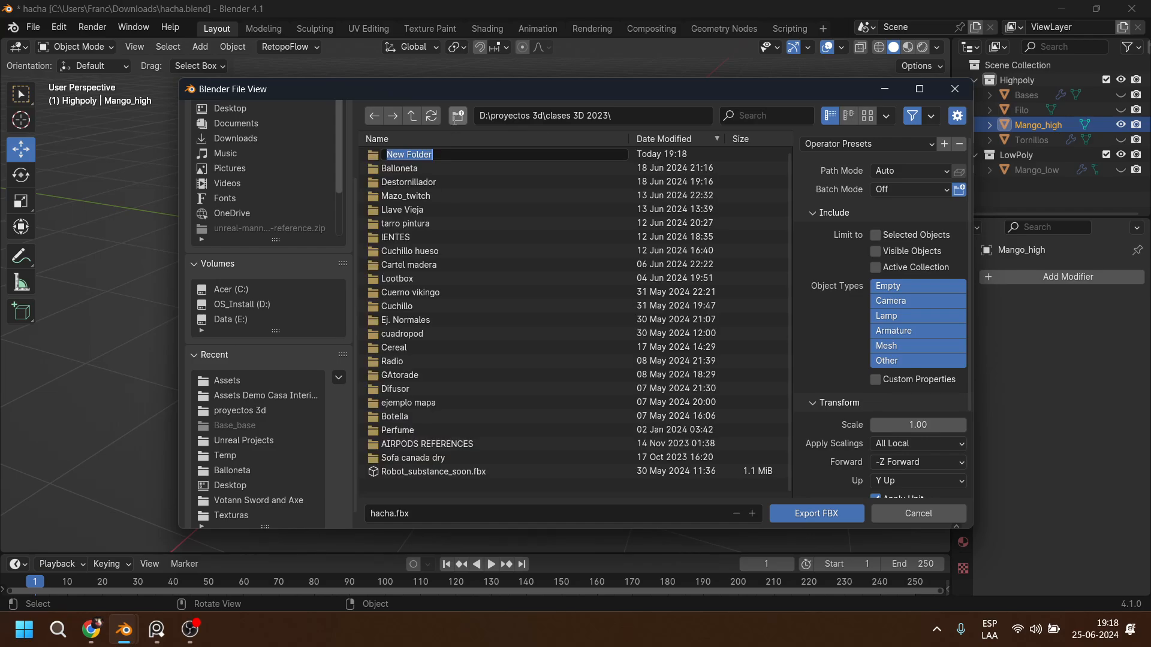
pyautogui.write('Mango')
pyautogui.press('Return')
pyautogui.doubleClick(384, 154)
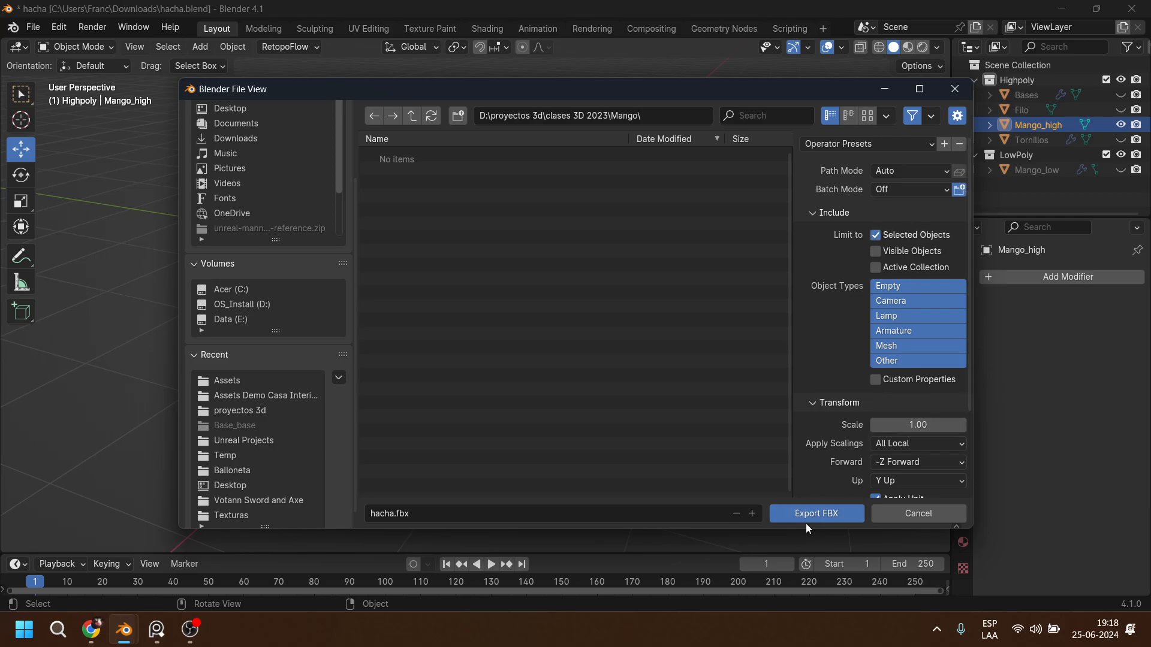
# Export the FBX as hacha_high.fbx, limited to selected objects.
pyautogui.click(391, 513)
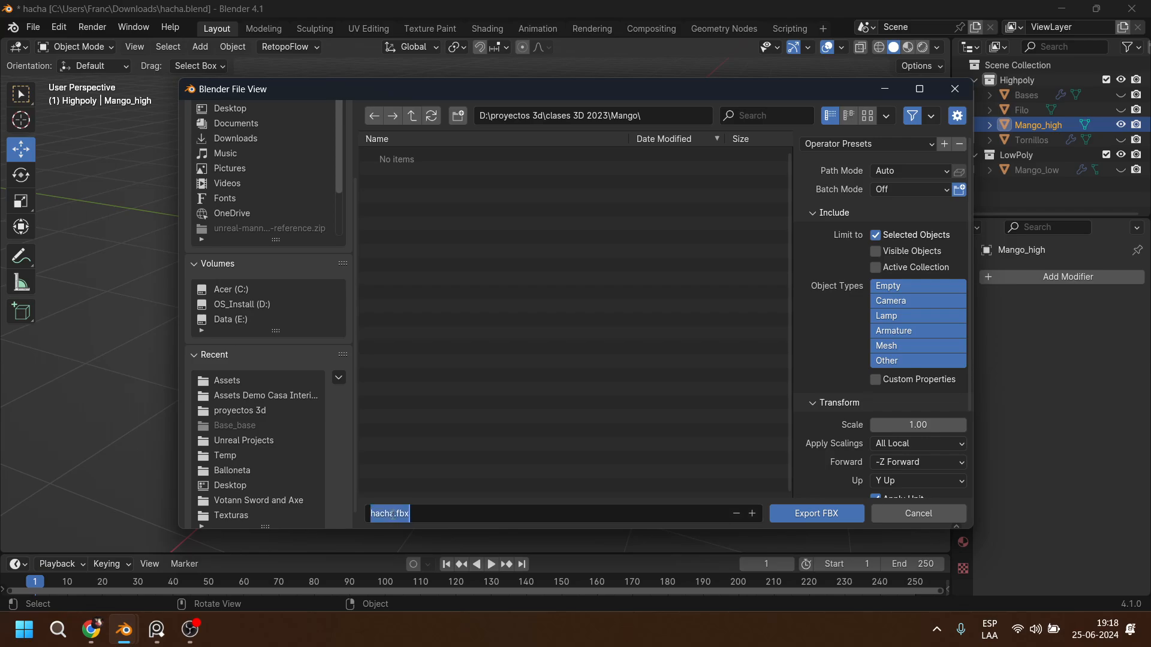
pyautogui.click(394, 514)
pyautogui.write('_high')
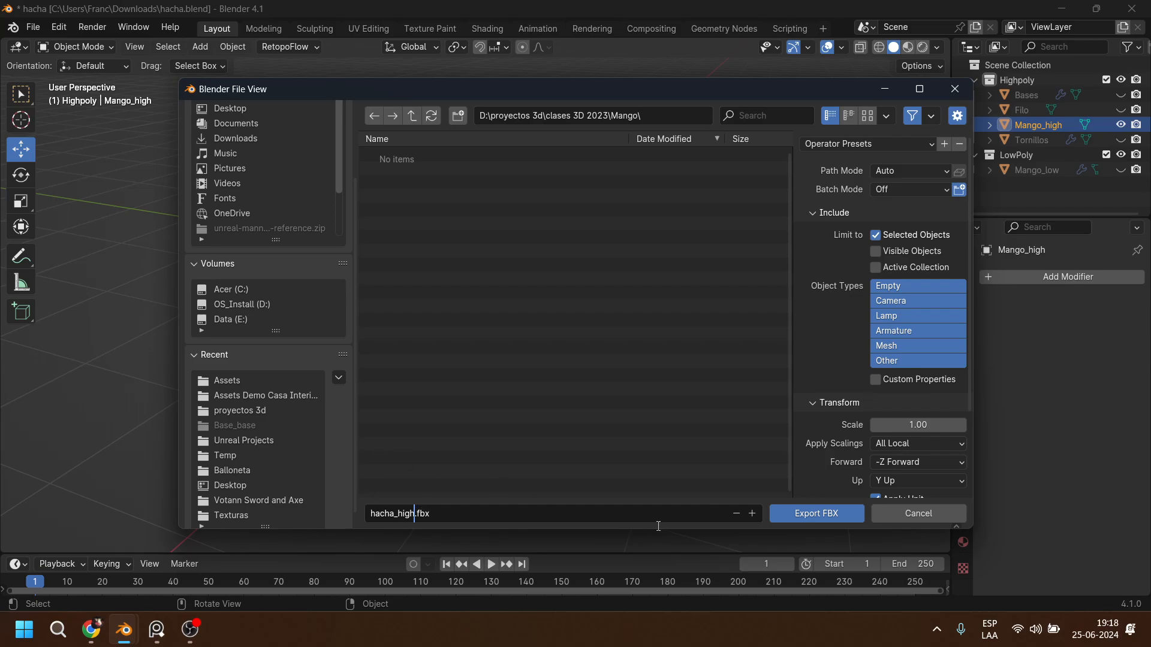
pyautogui.click(792, 515)
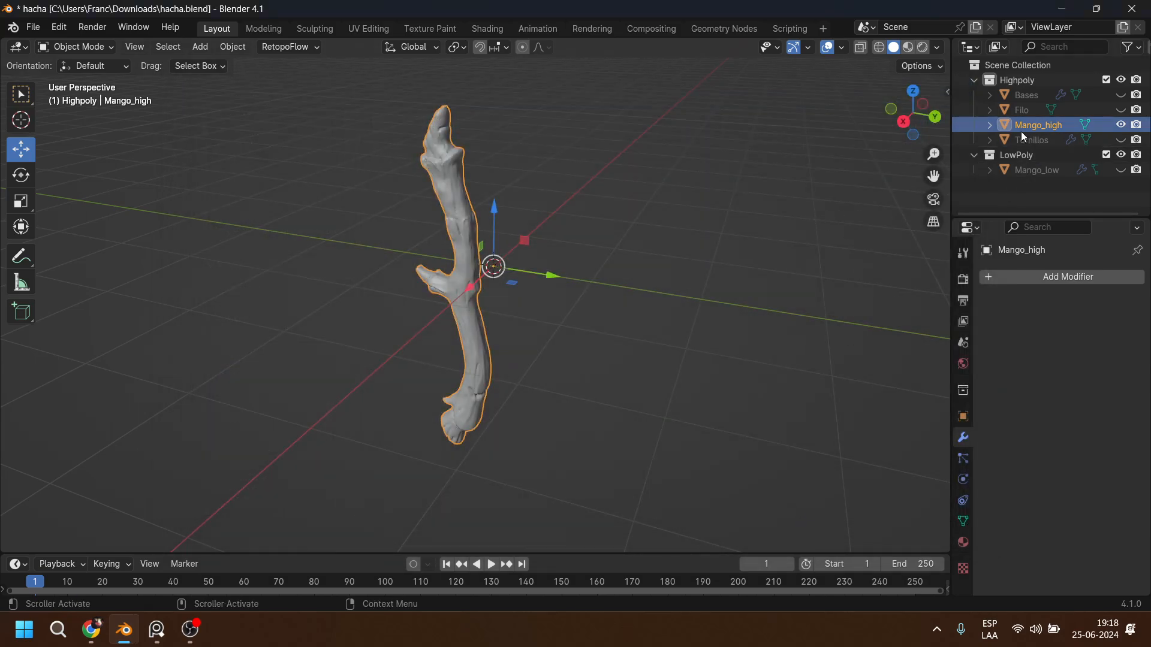
# Hide Mango_high, show Mango_low and select it in the viewport.
pyautogui.click(1120, 125)
pyautogui.click(1118, 170)
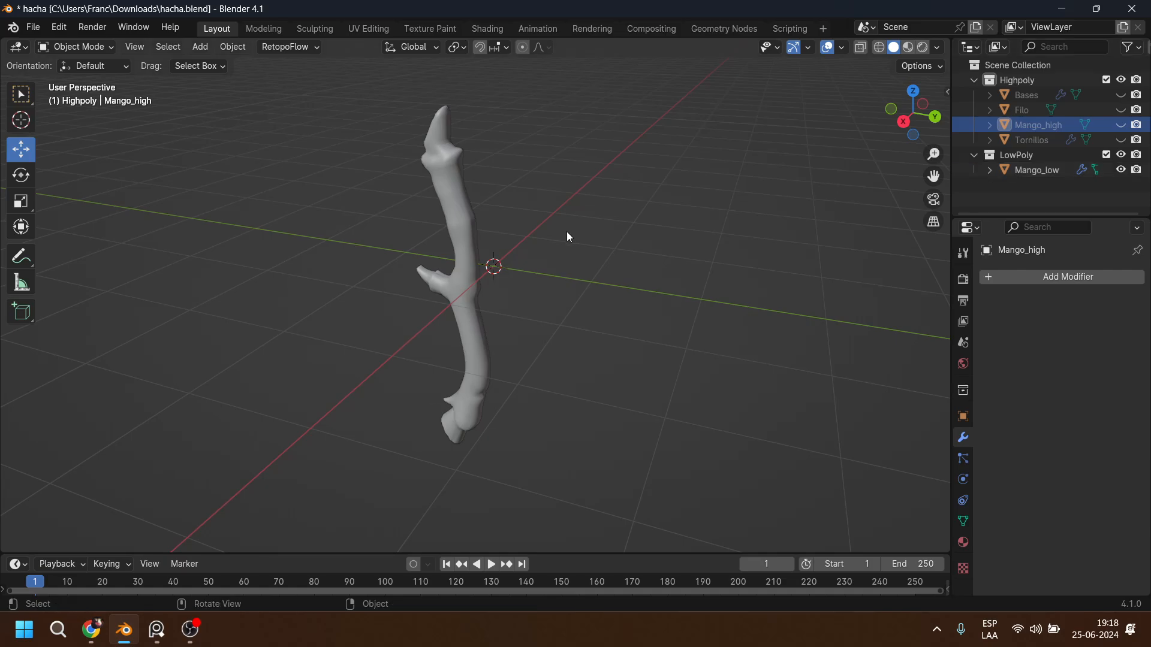
pyautogui.click(448, 220)
# Export Mango_low as hacha_low.fbx into the Mango folder, limited to selected objects.
pyautogui.click(35, 28)
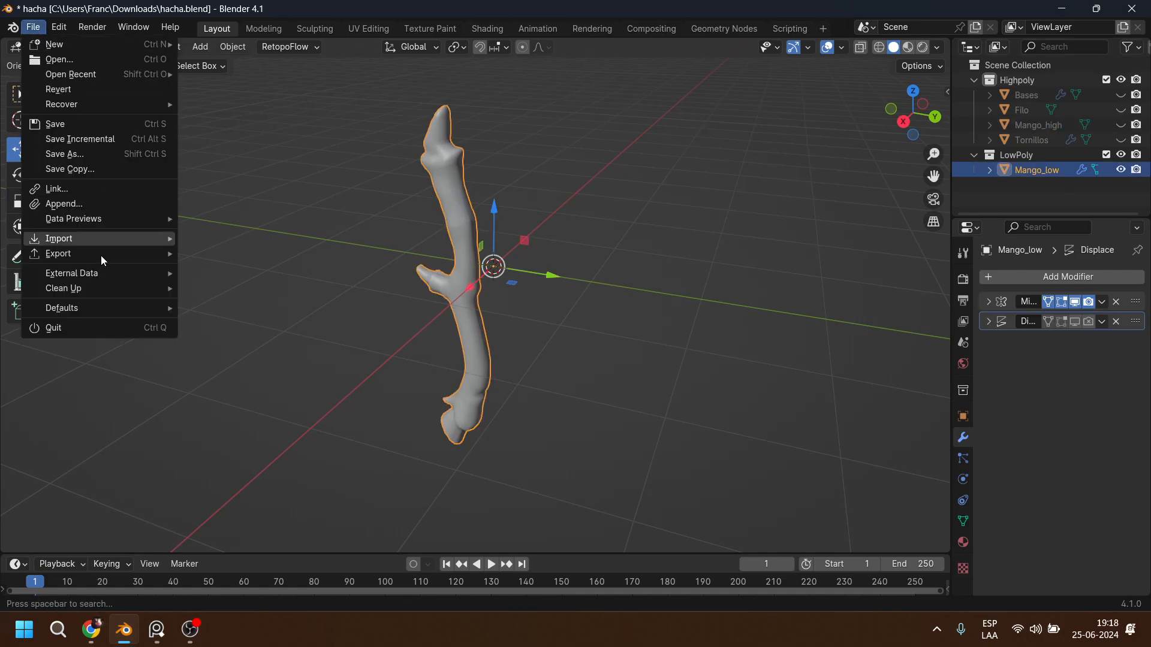
pyautogui.moveTo(90, 255)
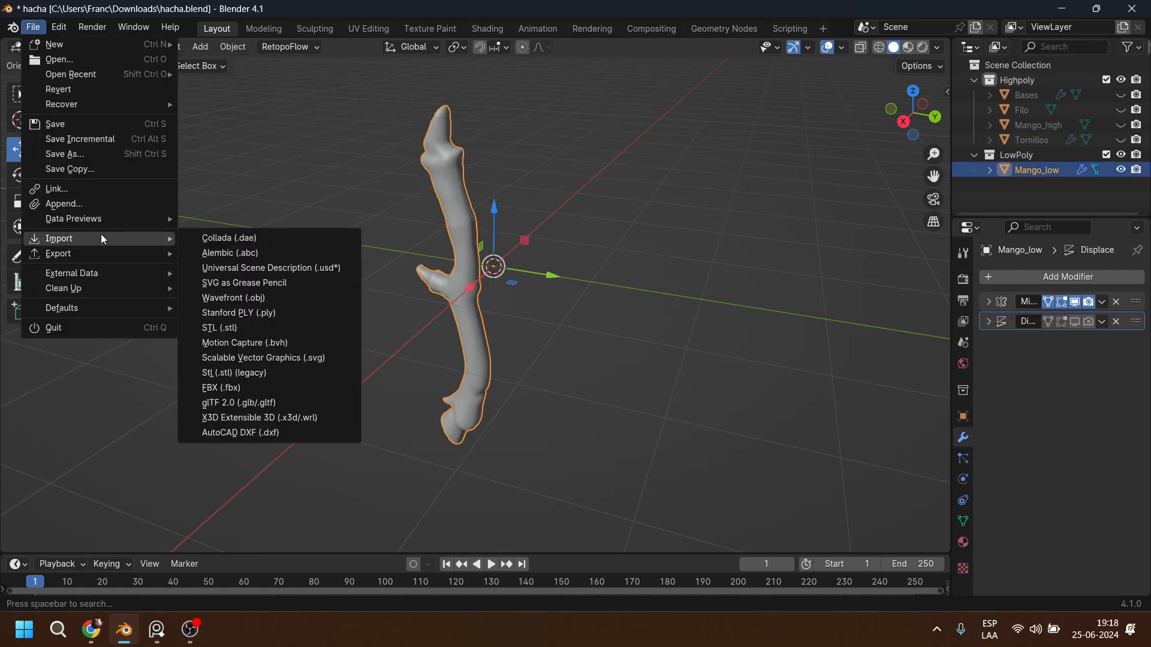
pyautogui.click(251, 401)
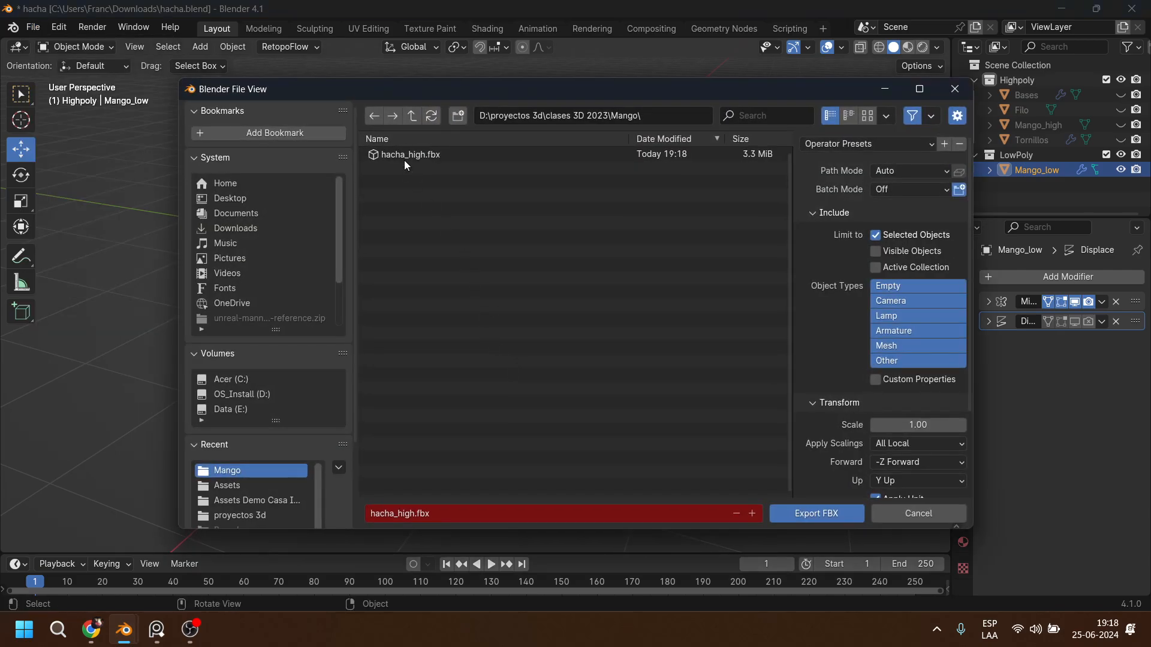
pyautogui.click(404, 157)
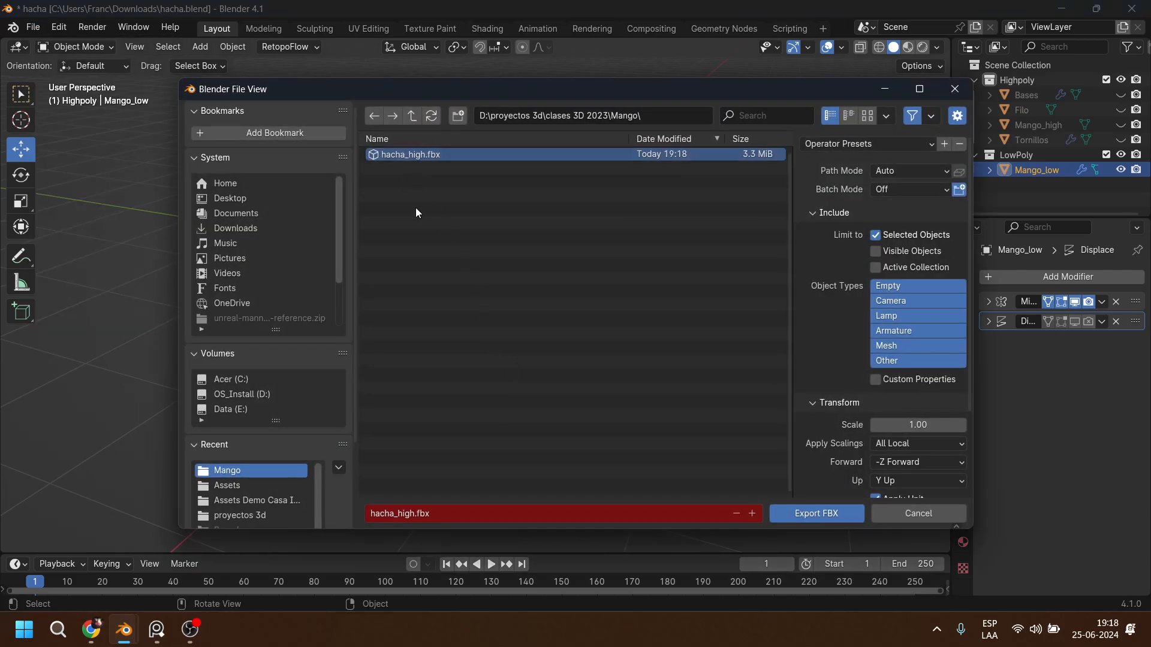
pyautogui.click(411, 513)
pyautogui.press('Delete')
pyautogui.press('BackSpace')
pyautogui.press('BackSpace')
pyautogui.press('BackSpace')
pyautogui.write('low')
pyautogui.click(822, 517)
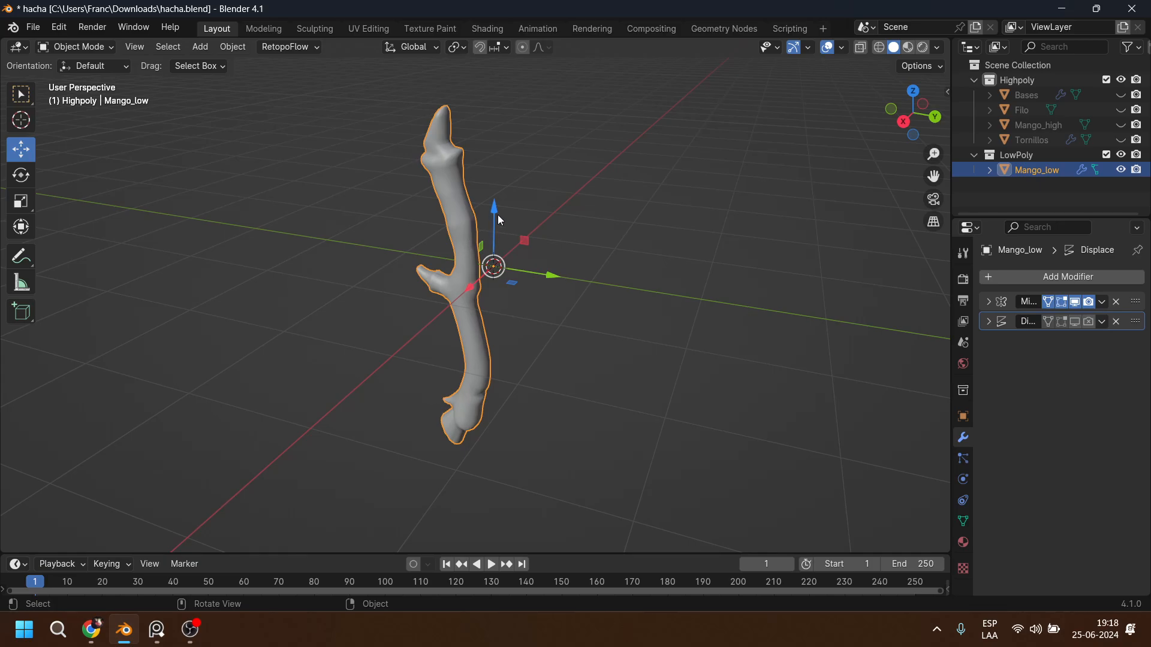
# Switch to the UV Editing workspace with Mango_low in Edit Mode and get a close view of the handle mesh.
pyautogui.moveTo(500, 220); pyautogui.dragTo(569, 125, button='middle')
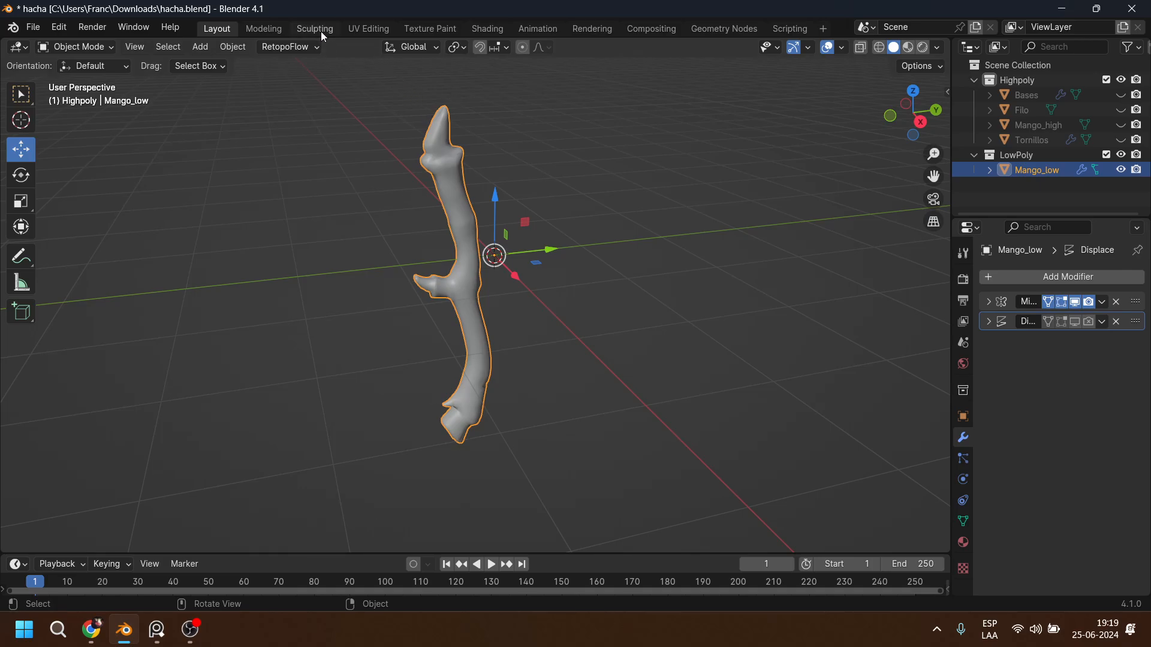
pyautogui.click(372, 33)
pyautogui.scroll(10, 711, 336)
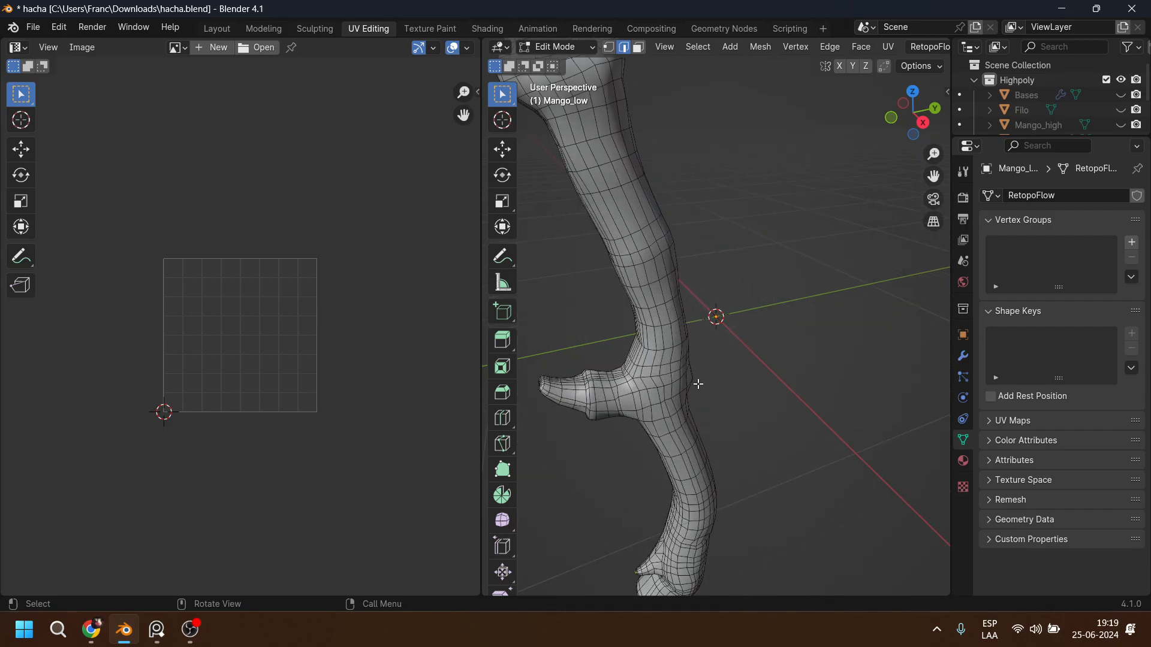
pyautogui.keyDown('shift'); pyautogui.moveTo(686, 384); pyautogui.dragTo(703, 219, button='middle'); pyautogui.keyUp('shift')
pyautogui.moveTo(760, 358); pyautogui.dragTo(778, 355, button='middle')
pyautogui.scroll(4, 779, 355)
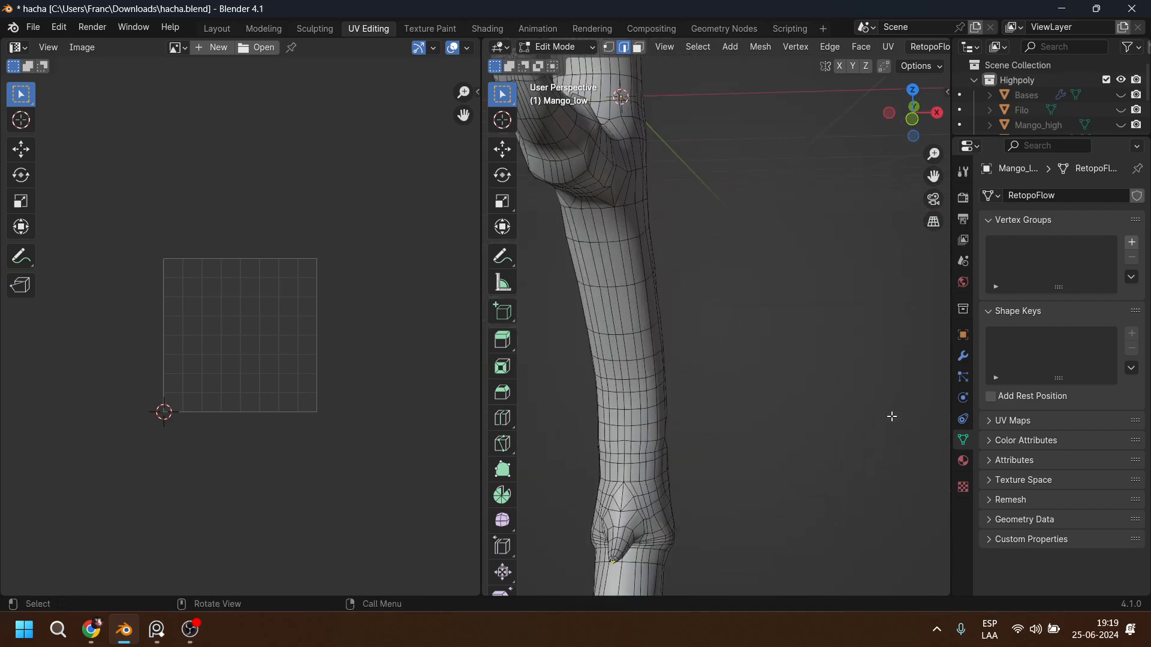
# Turn off the Mirror modifier's display in Edit Mode for Mango_low, leaving only the real half of the mesh shown.
pyautogui.click(963, 357)
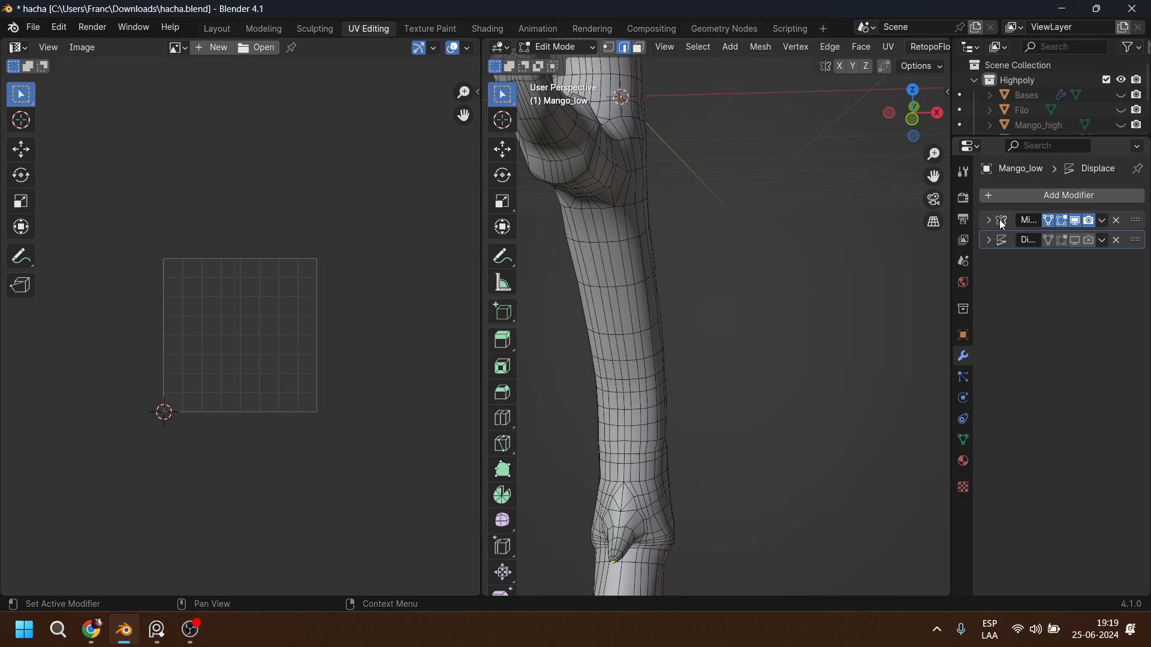
pyautogui.scroll(-3, 631, 290)
pyautogui.scroll(1, 789, 302)
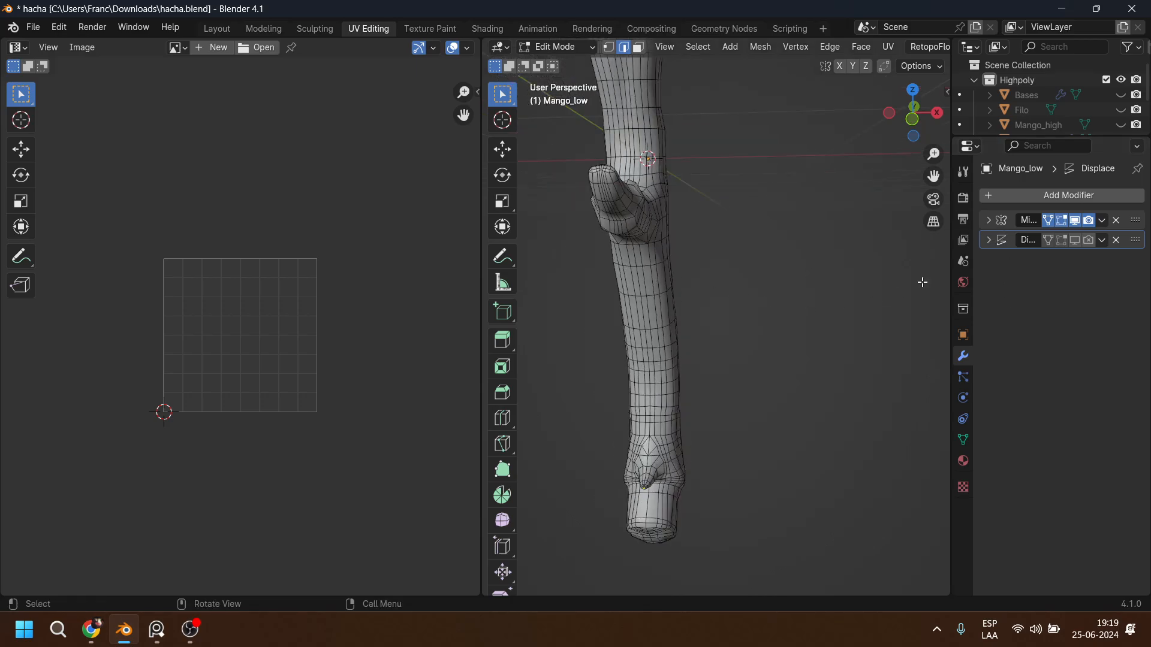
pyautogui.click(1062, 223)
pyautogui.moveTo(675, 265); pyautogui.dragTo(827, 264, button='middle')
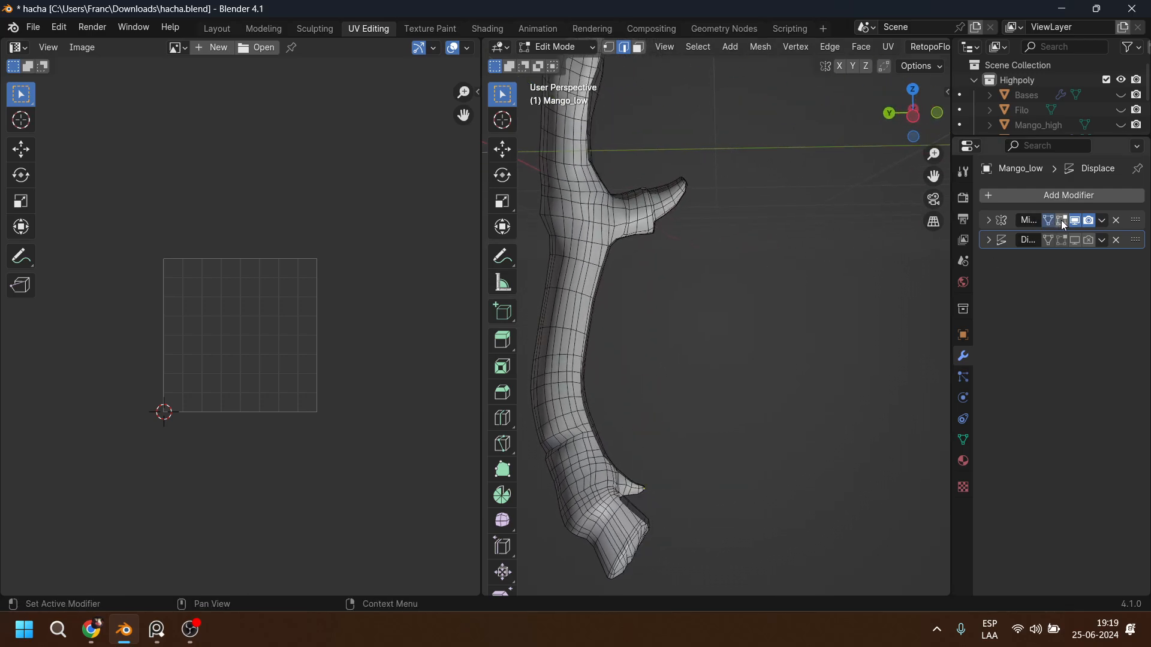
pyautogui.scroll(-3, 773, 239)
pyautogui.moveTo(742, 182); pyautogui.dragTo(732, 241, button='middle')
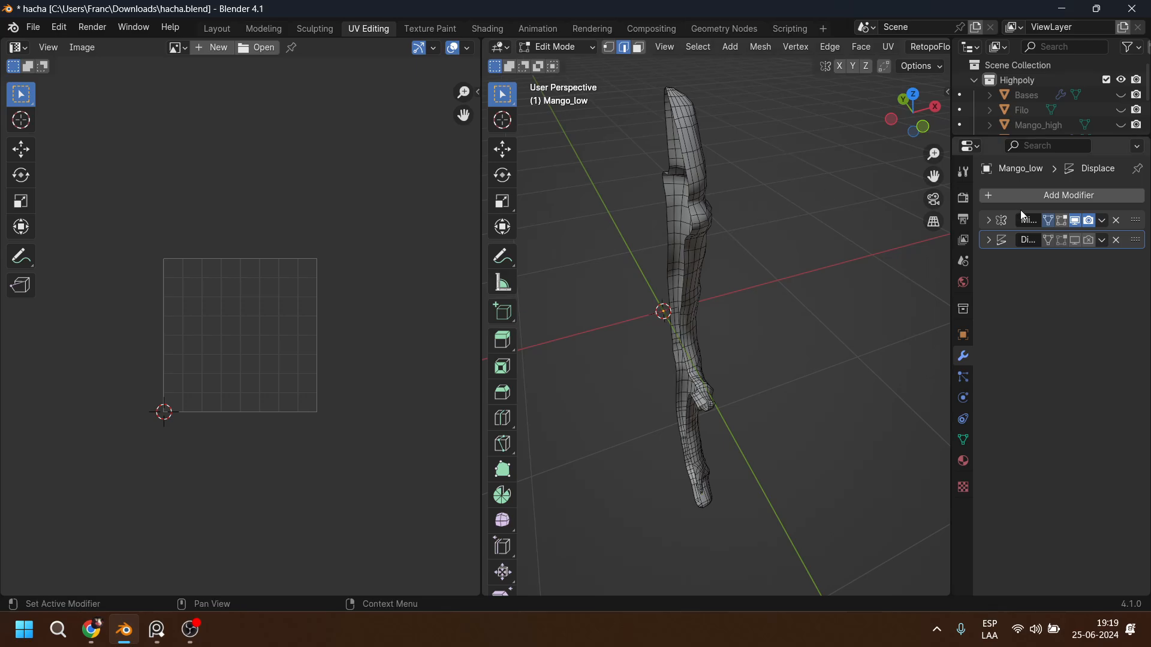
pyautogui.click(1061, 223)
pyautogui.click(1061, 223)
# Select the edge path around the side branch midway along the handle, just outside its collar, and mark it as a seam.
pyautogui.moveTo(729, 260); pyautogui.dragTo(541, 216, button='middle')
pyautogui.scroll(4, 724, 182)
pyautogui.moveTo(724, 181); pyautogui.dragTo(696, 265, button='middle')
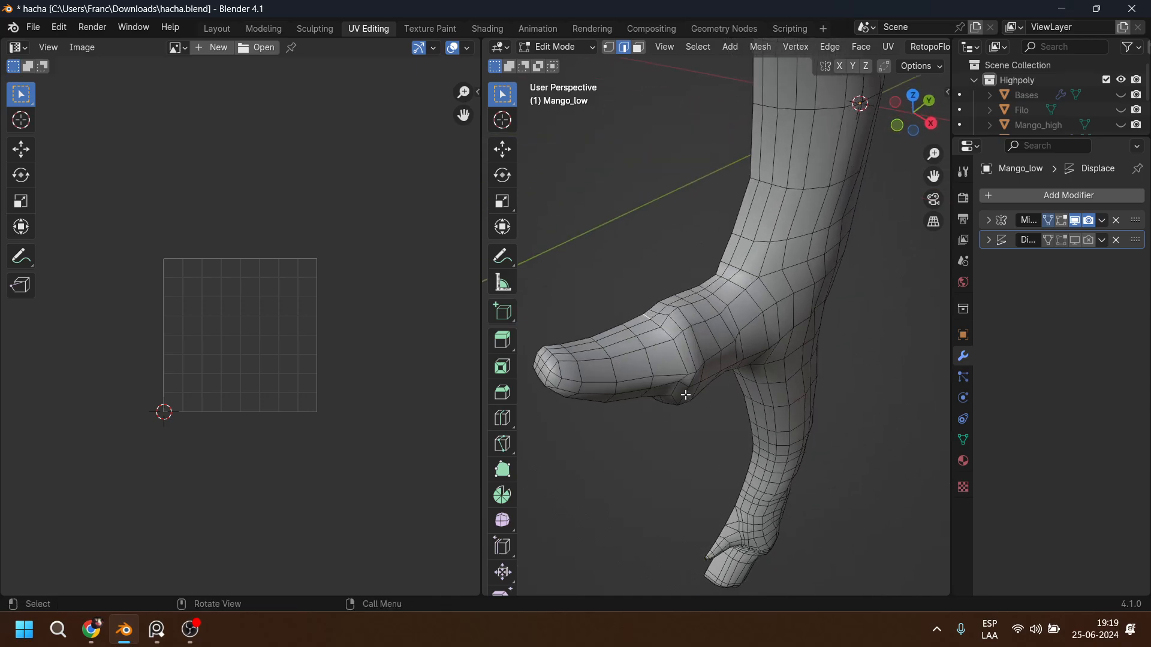
pyautogui.moveTo(686, 395); pyautogui.dragTo(657, 396, button='middle')
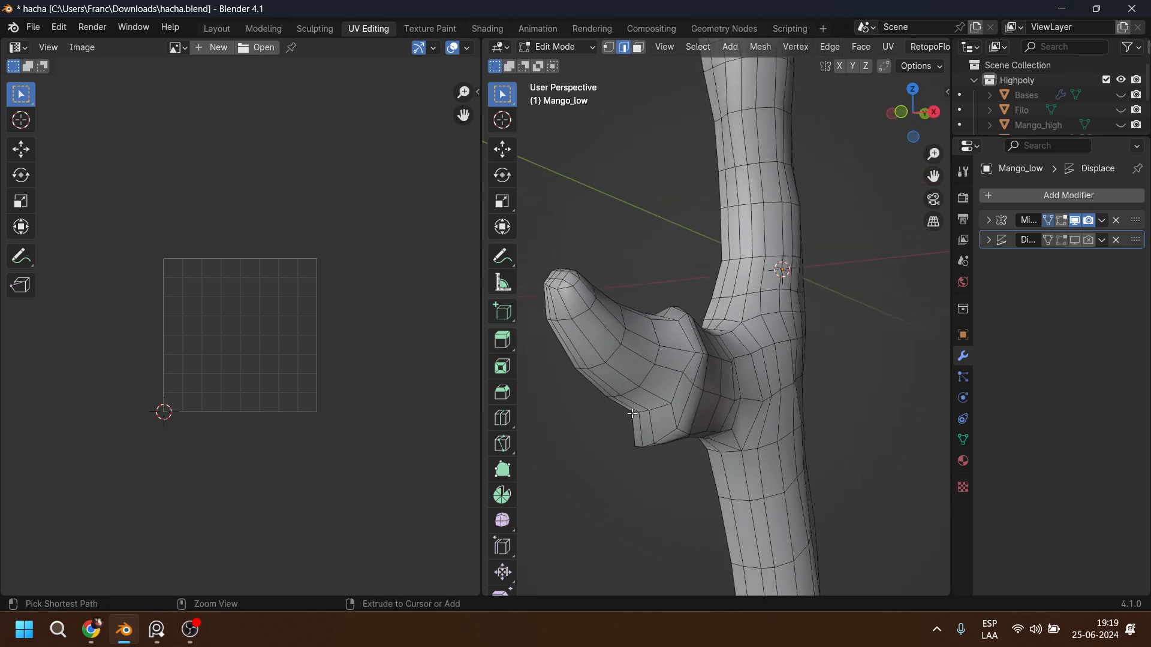
pyautogui.keyDown('ctrl'); pyautogui.click(632, 413); pyautogui.keyUp('ctrl')
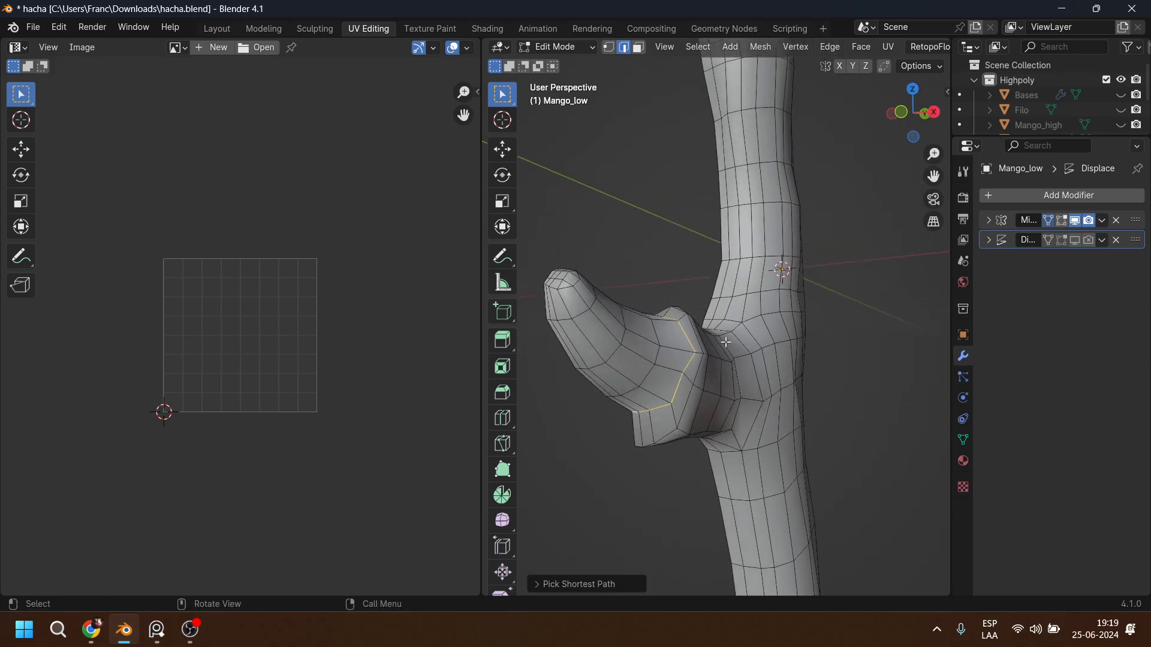
pyautogui.hotkey('ctrl', 'e')
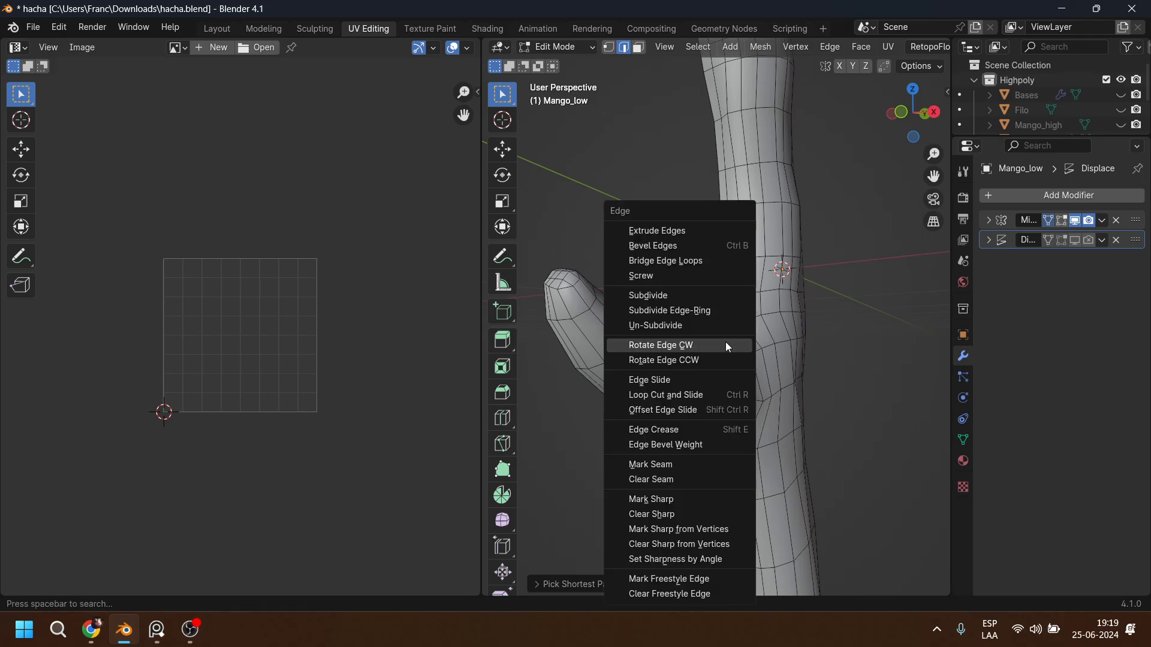
pyautogui.click(694, 468)
pyautogui.moveTo(695, 468); pyautogui.dragTo(696, 327, button='middle')
pyautogui.scroll(2, 695, 326)
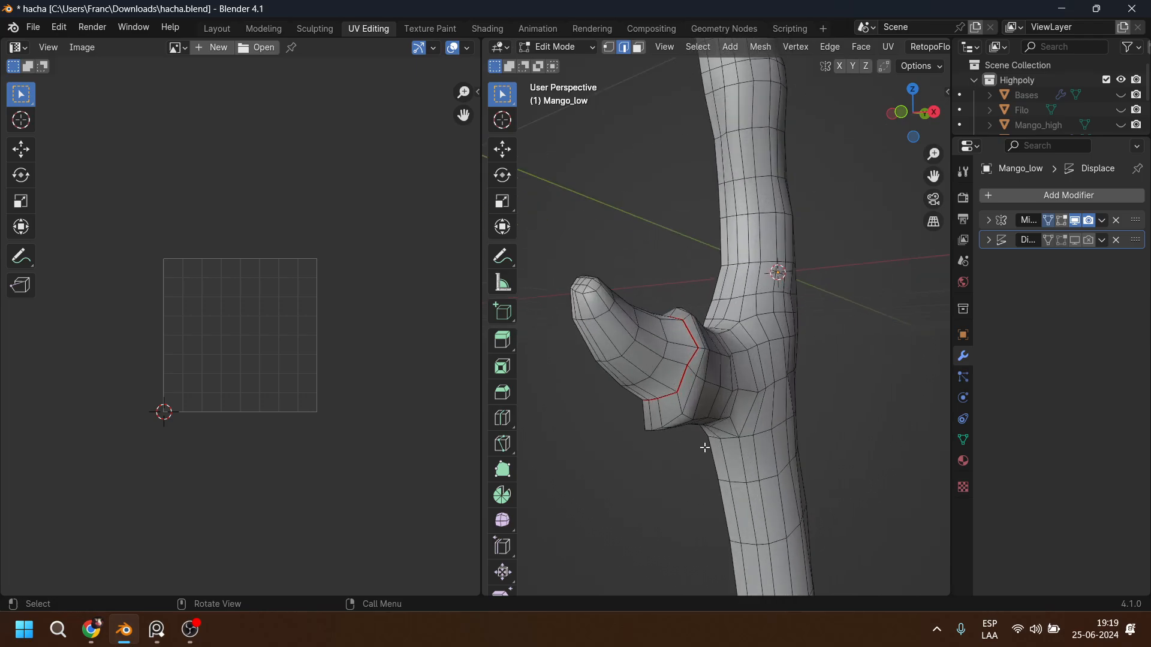
# Select the edge path below the small spike near the handle's lower end, correcting stray edges, and mark it as a seam.
pyautogui.moveTo(705, 448); pyautogui.dragTo(629, 397, button='middle')
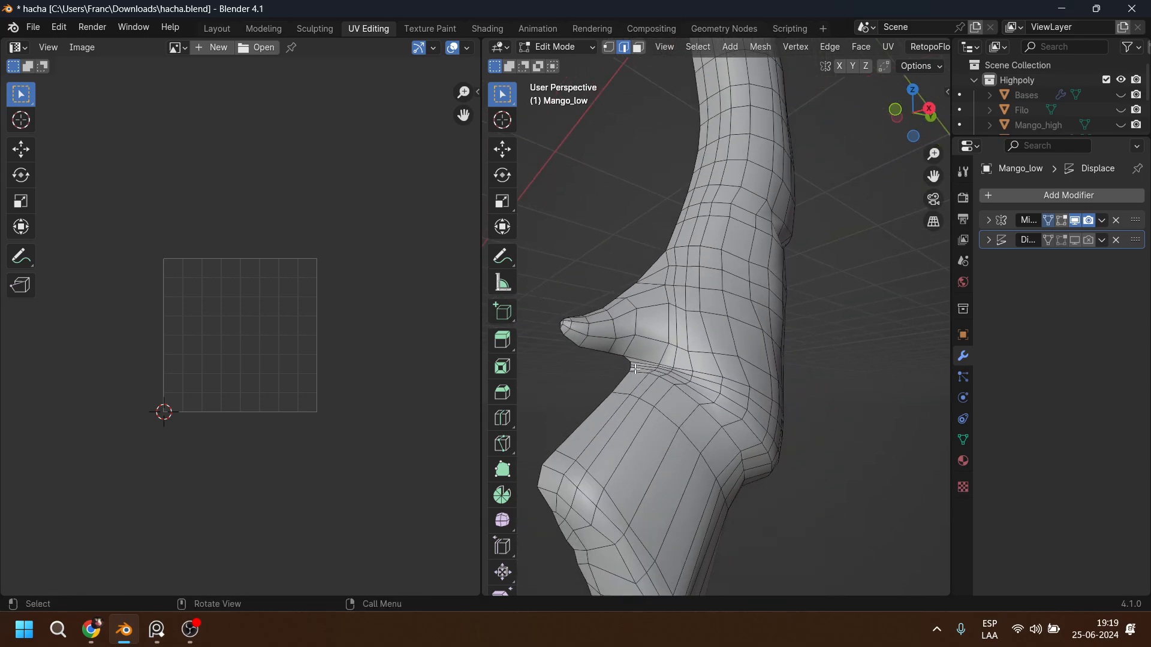
pyautogui.moveTo(760, 419); pyautogui.dragTo(677, 401, button='middle')
pyautogui.keyDown('ctrl'); pyautogui.click(773, 463); pyautogui.keyUp('ctrl')
pyautogui.keyDown('shift'); pyautogui.click(779, 458); pyautogui.keyUp('shift')
pyautogui.moveTo(842, 465); pyautogui.dragTo(711, 393, button='middle')
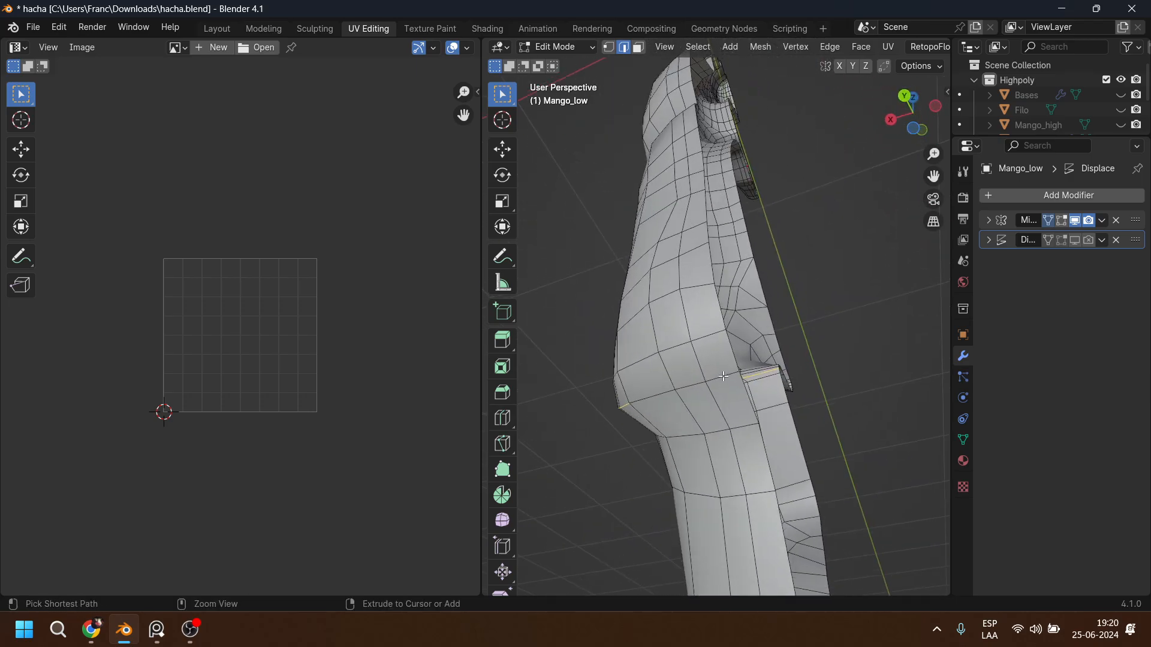
pyautogui.moveTo(807, 397); pyautogui.dragTo(838, 285, button='middle')
pyautogui.keyDown('ctrl'); pyautogui.click(834, 263); pyautogui.keyUp('ctrl')
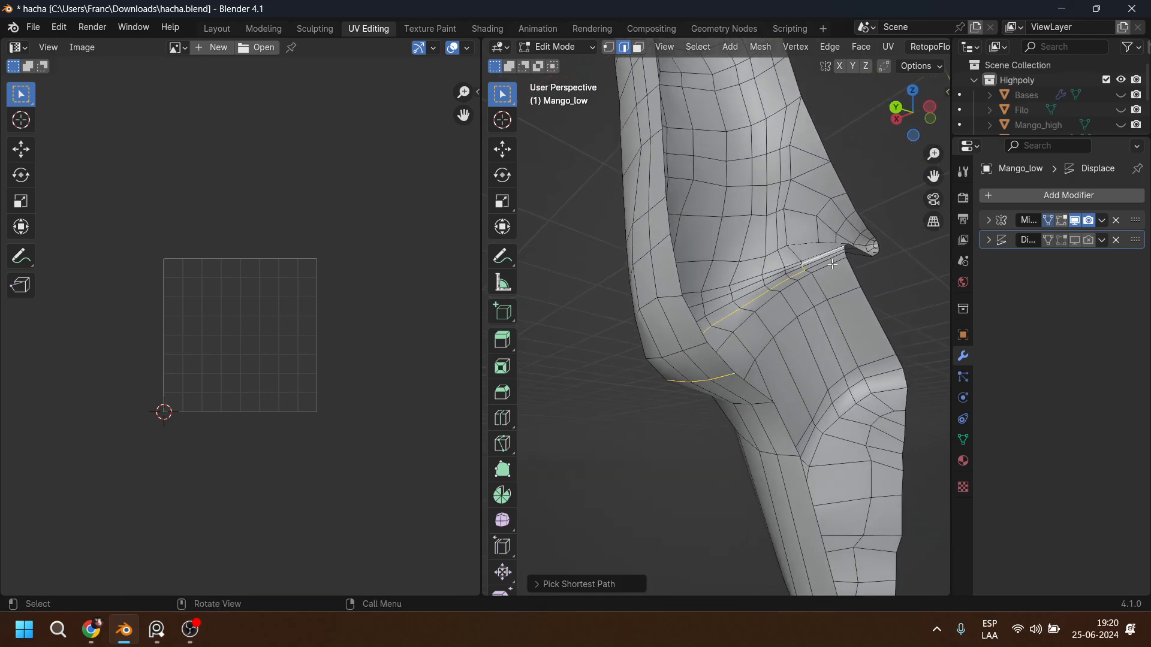
pyautogui.scroll(5, 834, 259)
pyautogui.scroll(-5, 853, 250)
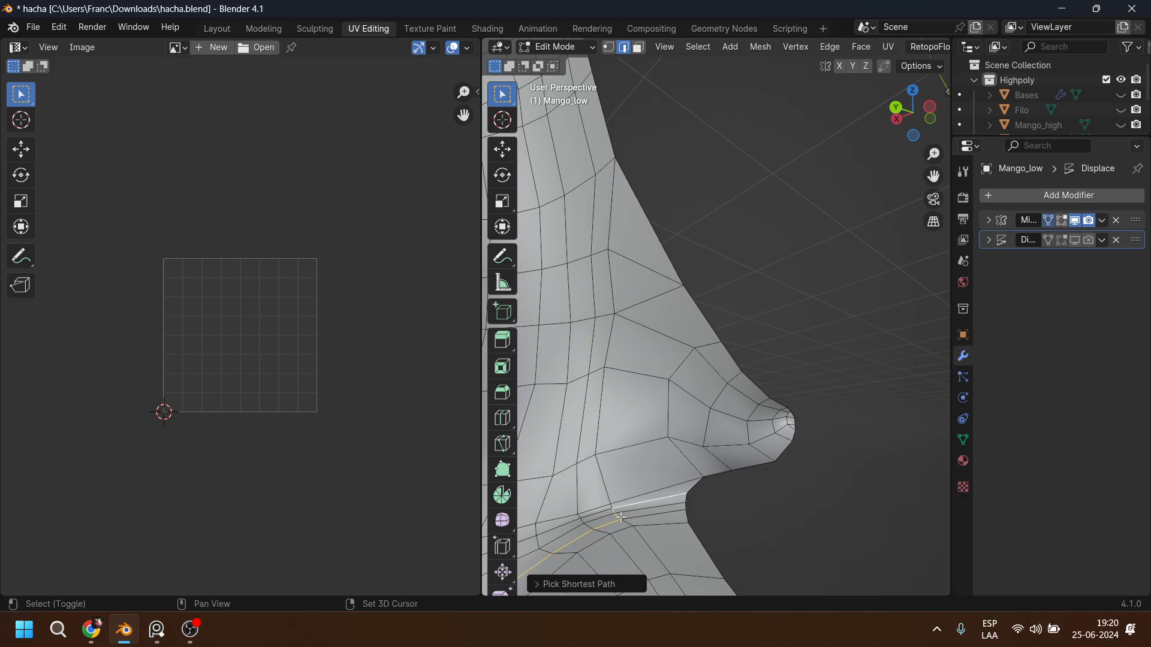
pyautogui.keyDown('shift'); pyautogui.click(610, 511); pyautogui.keyUp('shift')
pyautogui.keyDown('shift'); pyautogui.click(620, 508); pyautogui.keyUp('shift')
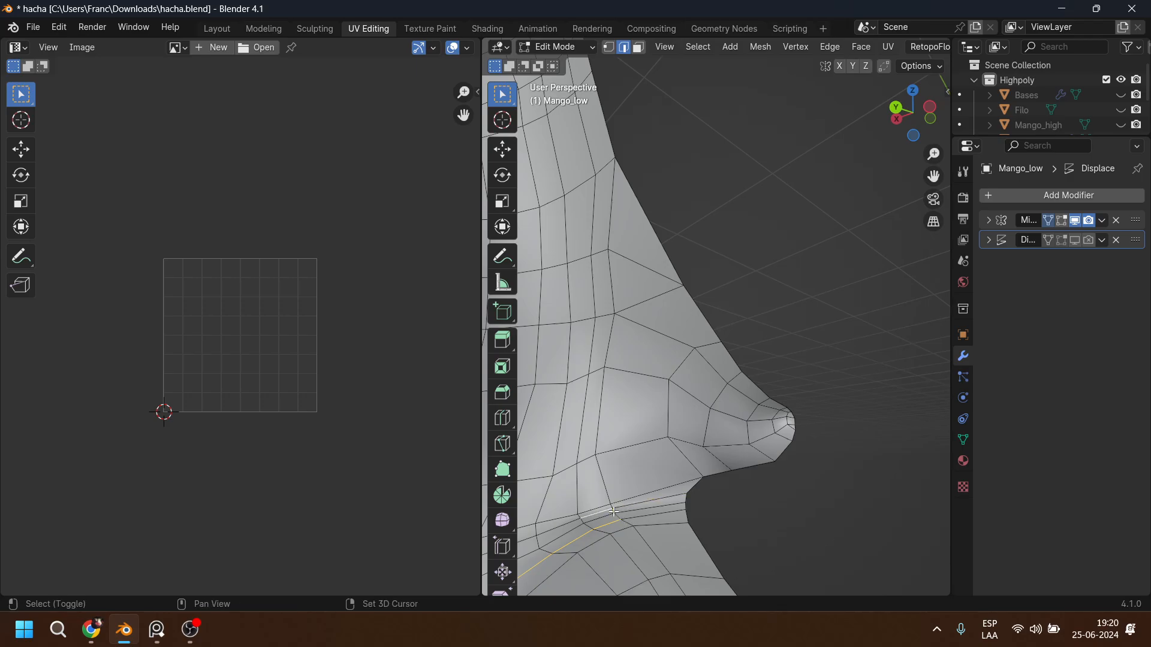
pyautogui.keyDown('shift'); pyautogui.click(653, 517); pyautogui.keyUp('shift')
pyautogui.scroll(-4, 659, 491)
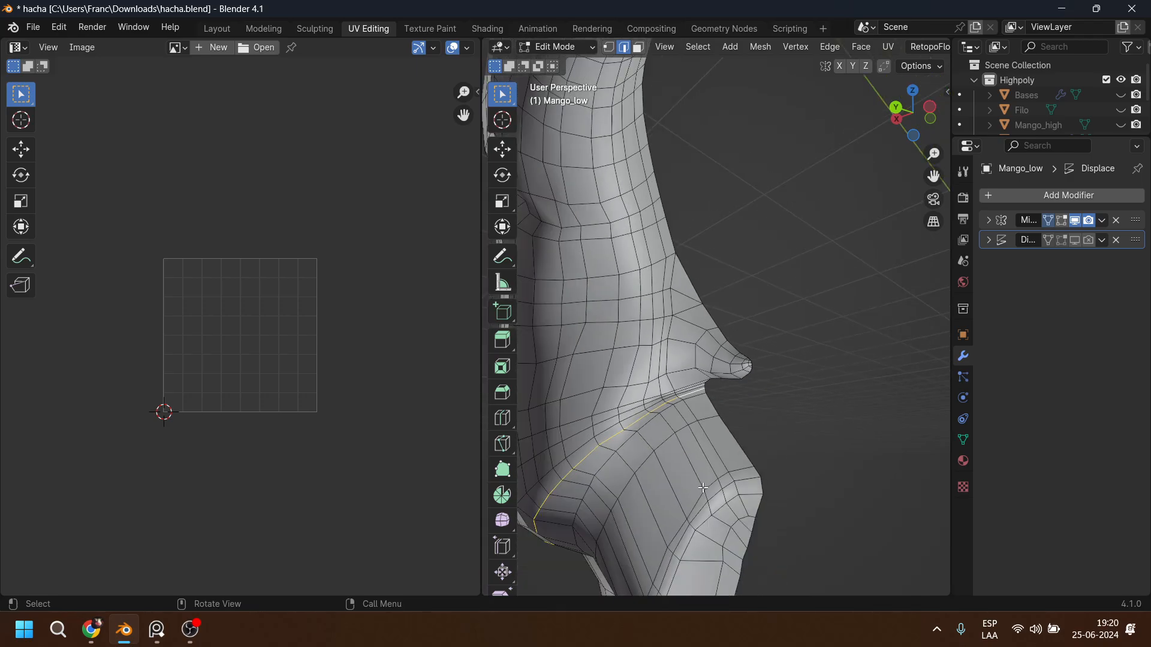
pyautogui.moveTo(667, 468); pyautogui.dragTo(708, 471, button='middle')
pyautogui.hotkey('ctrl', 'e')
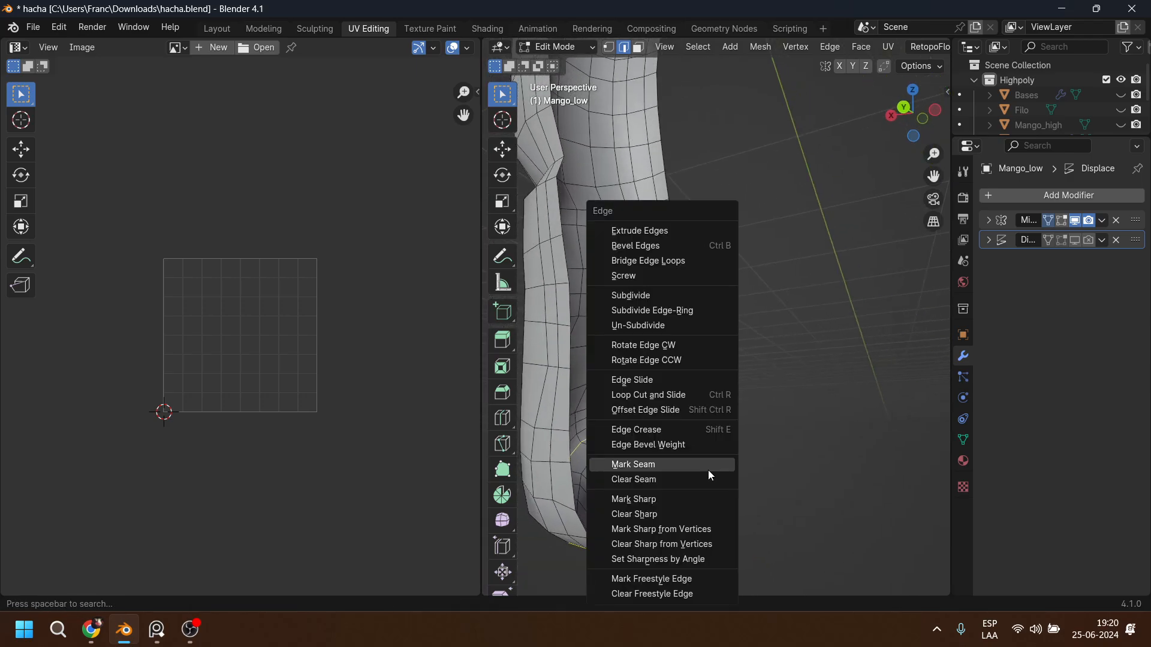
pyautogui.click(707, 469)
# Select the edge path where the handle's upper tip meets the bulge beneath it and mark it as a seam.
pyautogui.scroll(-5, 749, 420)
pyautogui.moveTo(786, 388); pyautogui.dragTo(812, 424, button='middle')
pyautogui.moveTo(662, 233); pyautogui.dragTo(747, 316, button='middle')
pyautogui.scroll(3, 719, 288)
pyautogui.scroll(2, 546, 218)
pyautogui.keyDown('shift'); pyautogui.moveTo(546, 218); pyautogui.dragTo(887, 316, button='middle'); pyautogui.keyUp('shift')
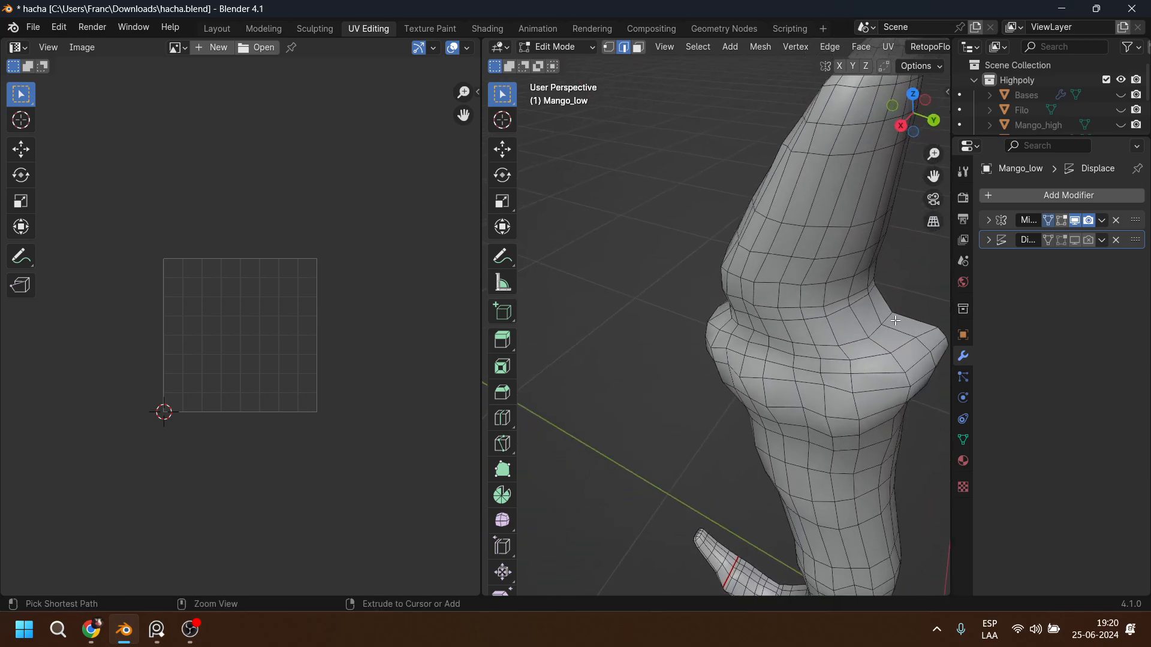
pyautogui.keyDown('ctrl'); pyautogui.click(890, 317); pyautogui.keyUp('ctrl')
pyautogui.hotkey('ctrl', 'e')
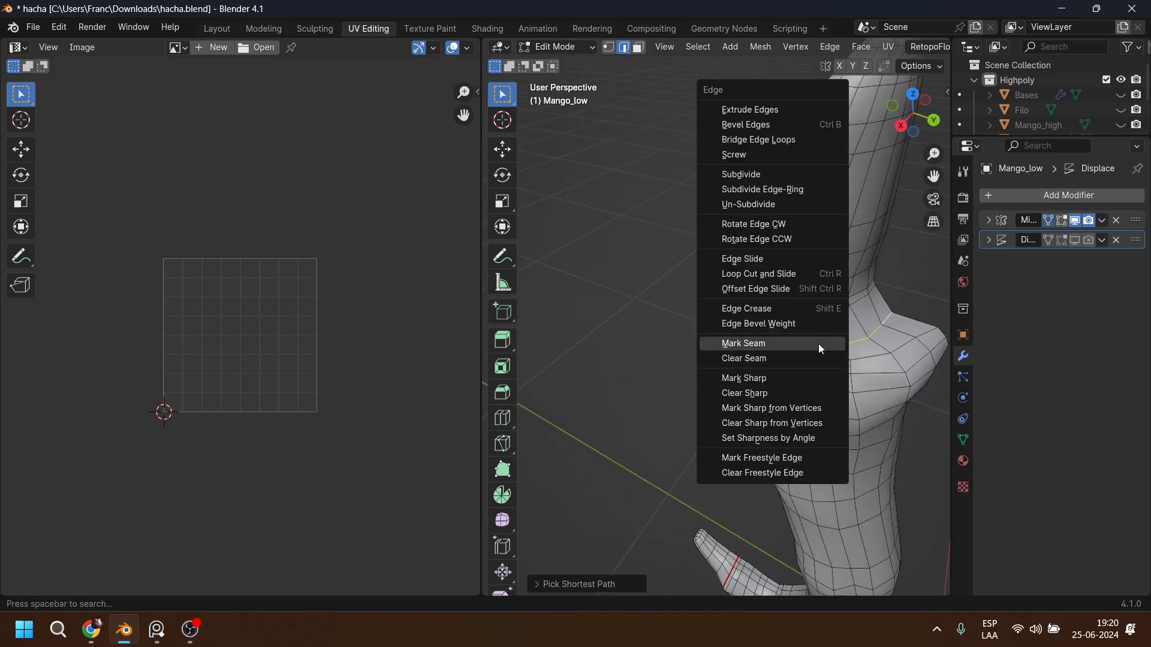
pyautogui.click(819, 339)
# Turn the Mirror modifier's Edit Mode display back on and return Mango_low to Object Mode.
pyautogui.scroll(-6, 818, 339)
pyautogui.moveTo(818, 339); pyautogui.dragTo(793, 282, button='middle')
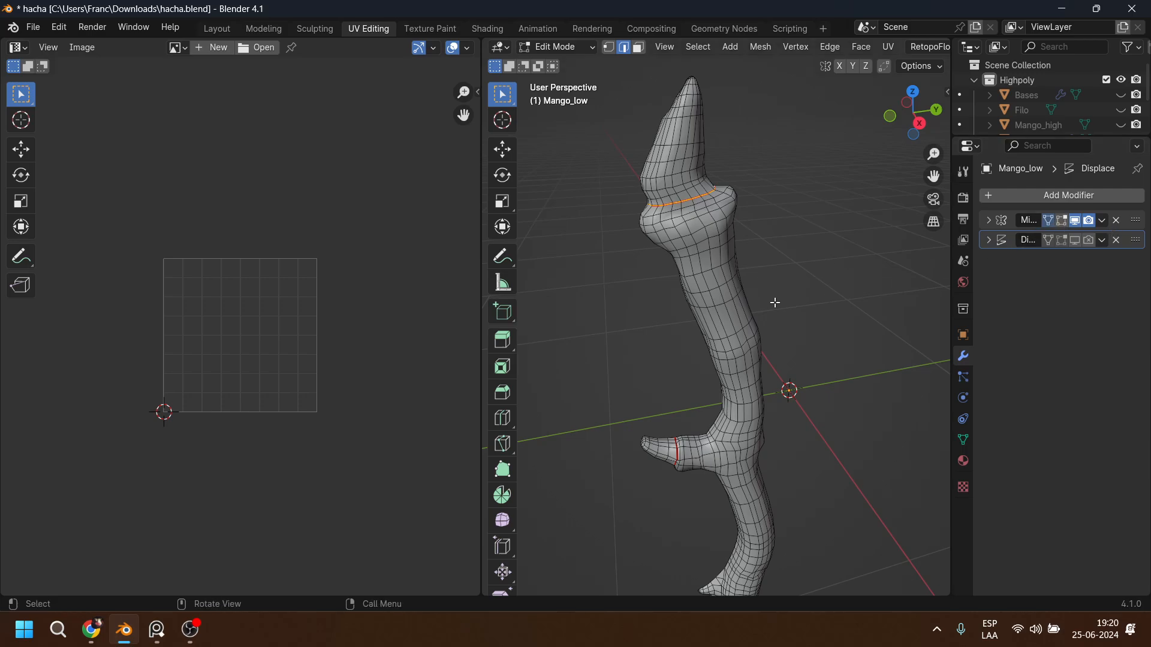
pyautogui.moveTo(775, 302); pyautogui.dragTo(833, 280, button='middle')
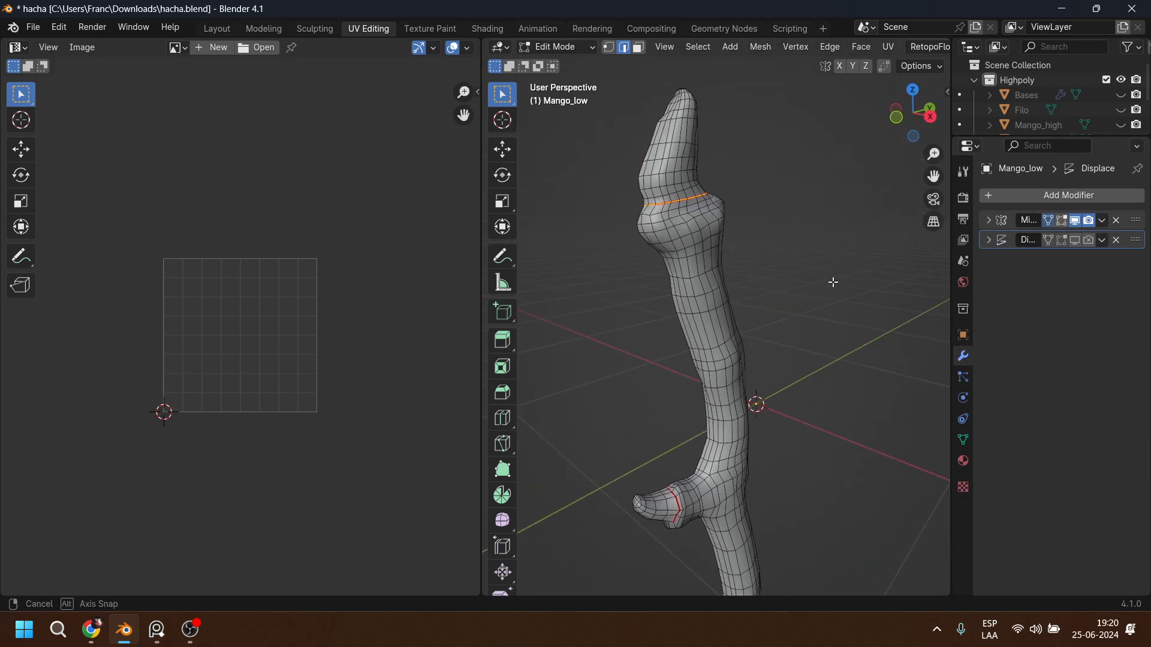
pyautogui.click(1062, 227)
pyautogui.moveTo(642, 256); pyautogui.dragTo(758, 261, button='middle')
pyautogui.click(800, 271)
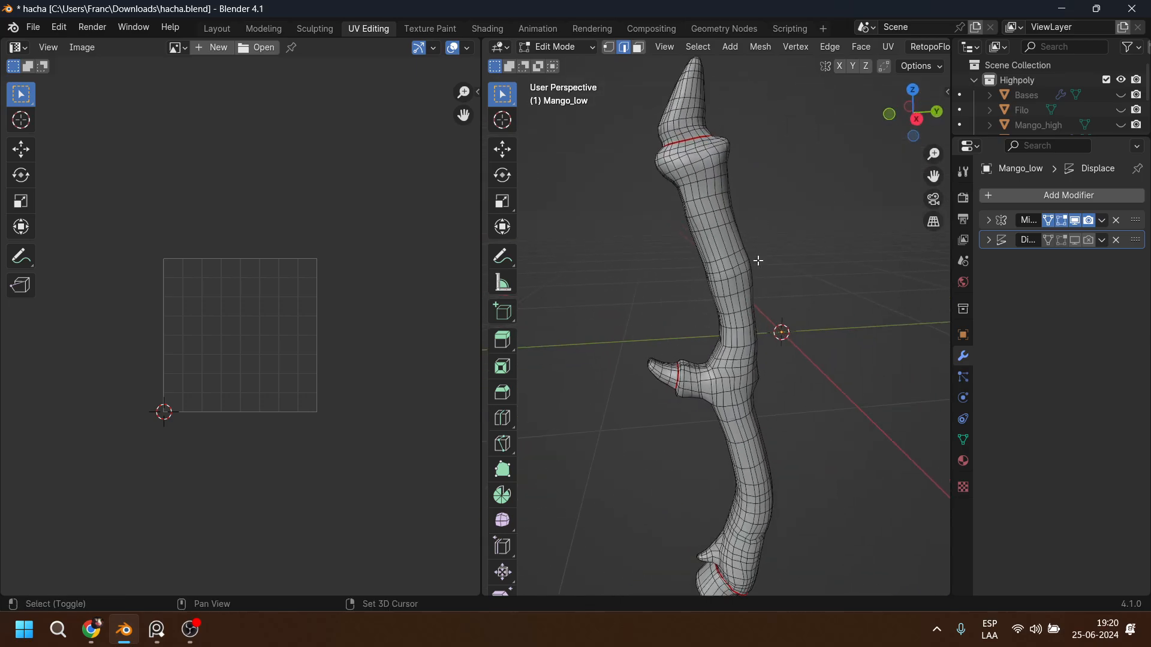
pyautogui.click(1103, 225)
pyautogui.press('Tab')
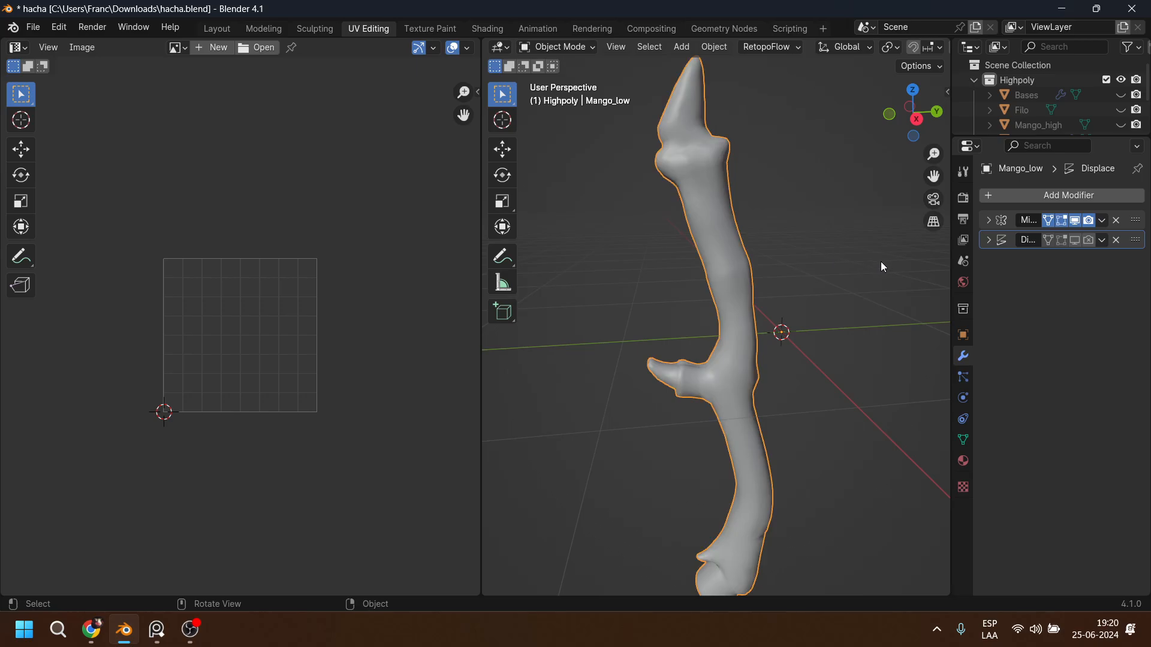
# Try applying Mango_low's Mirror modifier first and its Displace modifier second, and check the mesh in Edit Mode.
pyautogui.click(1102, 221)
pyautogui.click(1080, 238)
pyautogui.click(1101, 222)
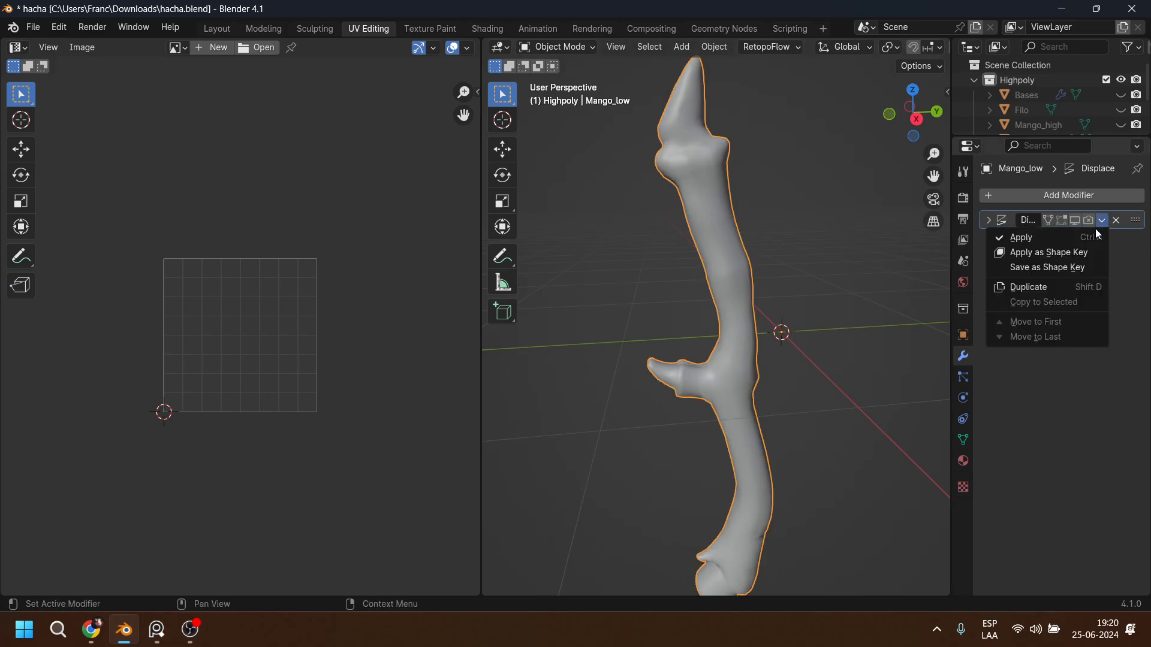
pyautogui.click(1031, 238)
pyautogui.press('Tab')
pyautogui.press('Tab')
pyautogui.press('Tab')
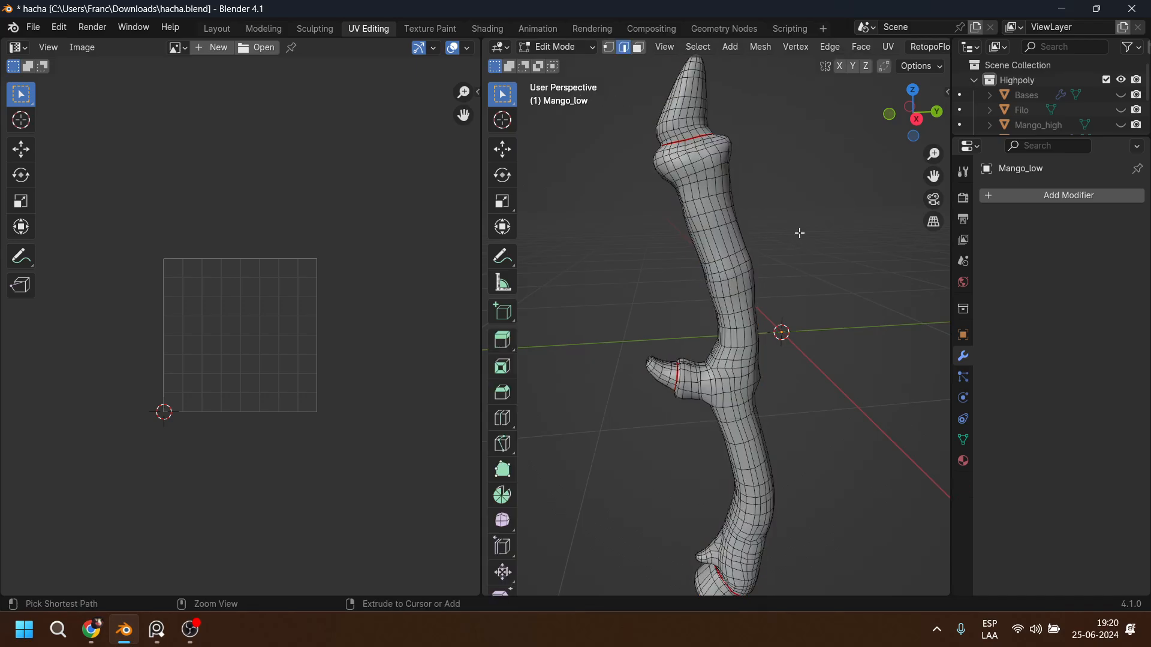
# Undo the application of the Mirror and Displace modifiers, back to Object Mode.
pyautogui.hotkey('ctrl', 'z')
pyautogui.hotkey('ctrl', 'z')
pyautogui.hotkey('ctrl', 'z')
pyautogui.hotkey('ctrl', 'z')
pyautogui.hotkey('ctrl', 'z')
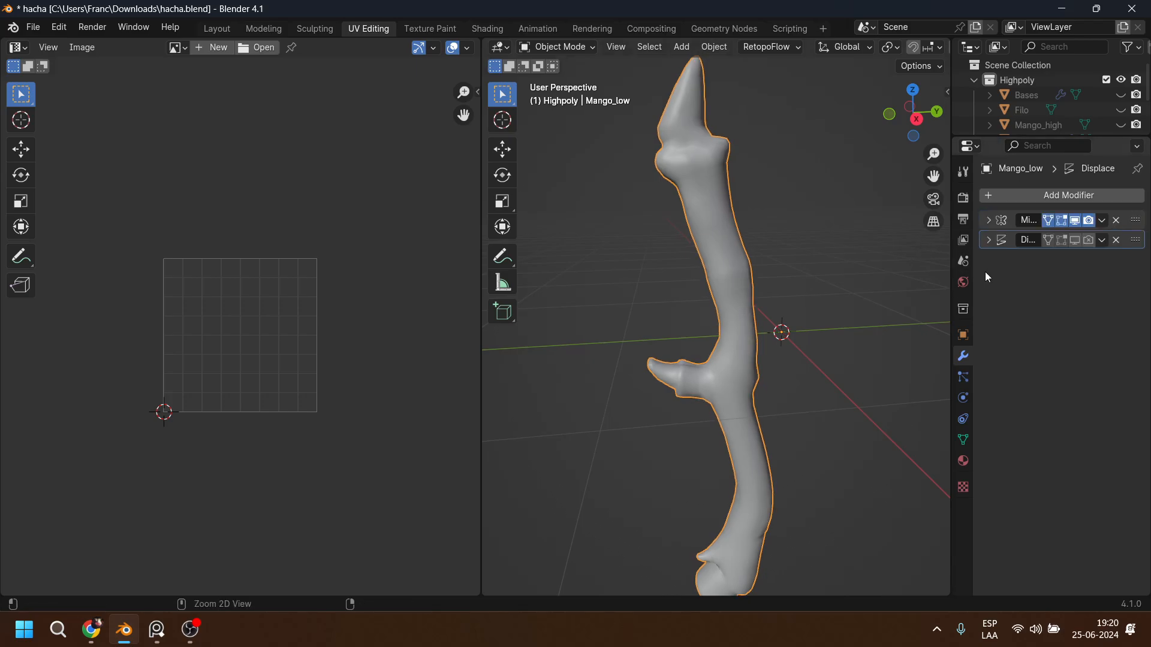
# Apply Mango_low's Displace modifier ahead of its Mirror modifier.
pyautogui.click(1102, 240)
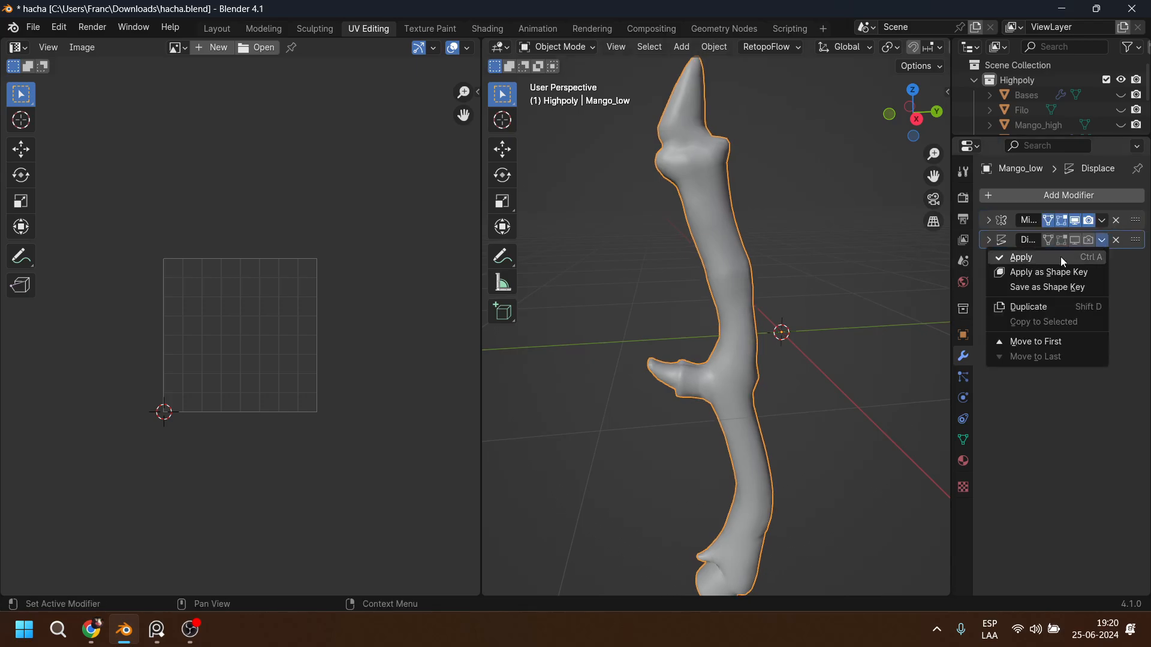
pyautogui.click(1059, 257)
# Try applying the Mirror modifier after the Displace and check the handle's center edge loop in Edit Mode.
pyautogui.click(1102, 220)
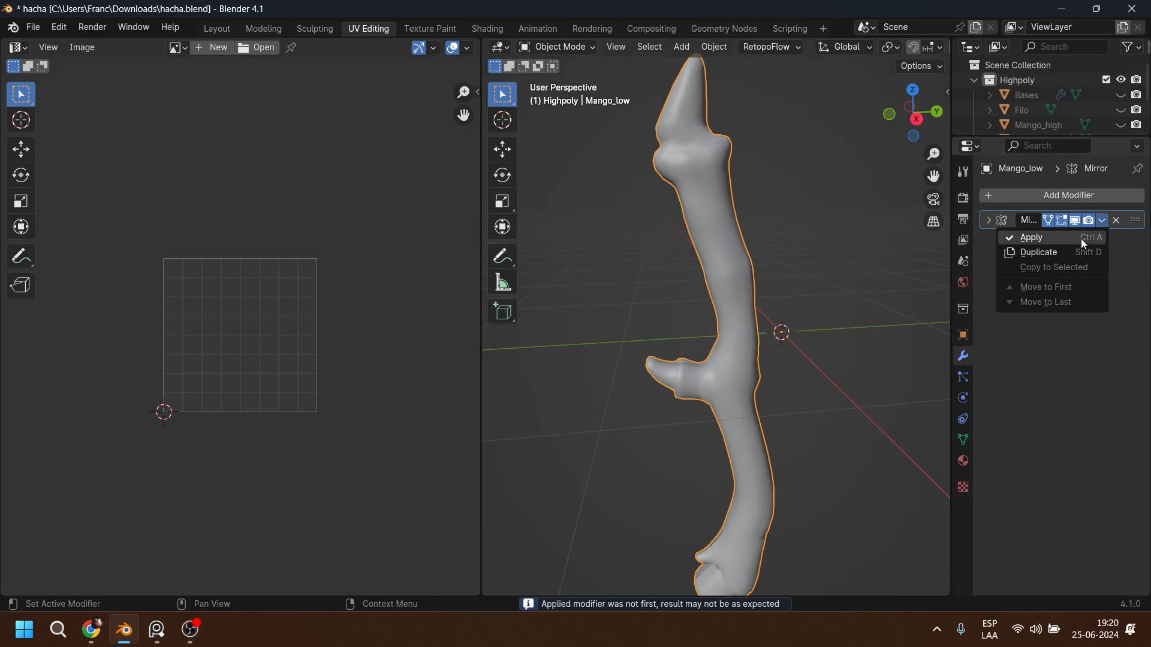
pyautogui.click(1081, 239)
pyautogui.press('Tab')
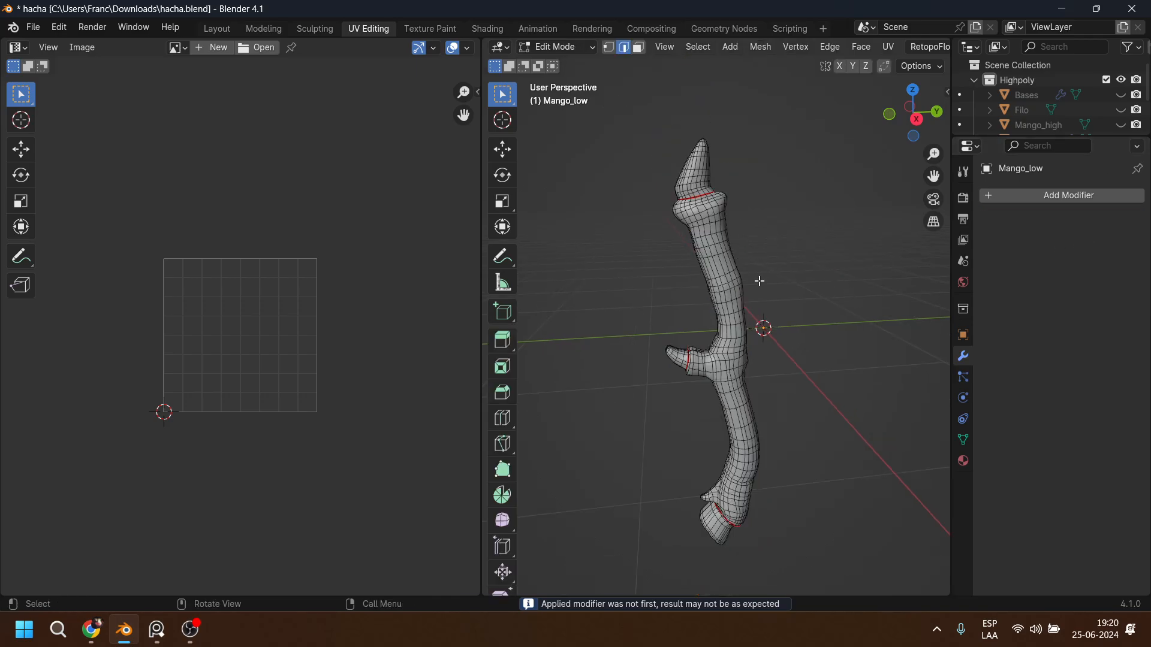
pyautogui.moveTo(758, 281); pyautogui.dragTo(800, 291, button='middle')
pyautogui.moveTo(756, 294); pyautogui.dragTo(857, 309, button='middle')
pyautogui.scroll(5, 813, 276)
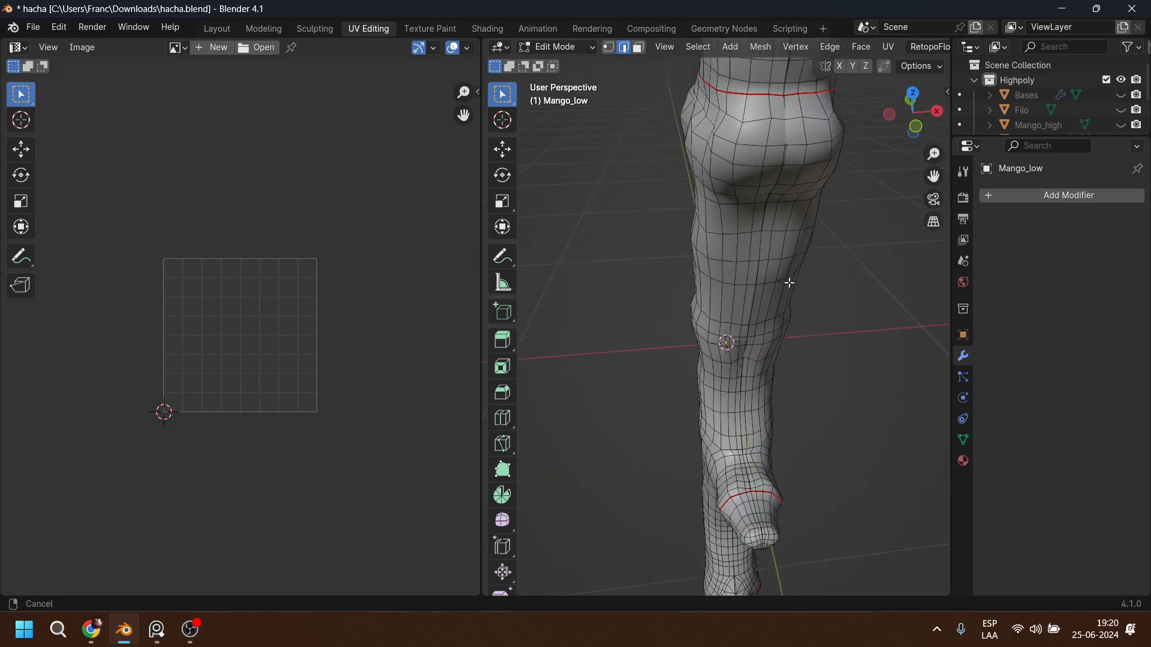
pyautogui.scroll(3, 791, 280)
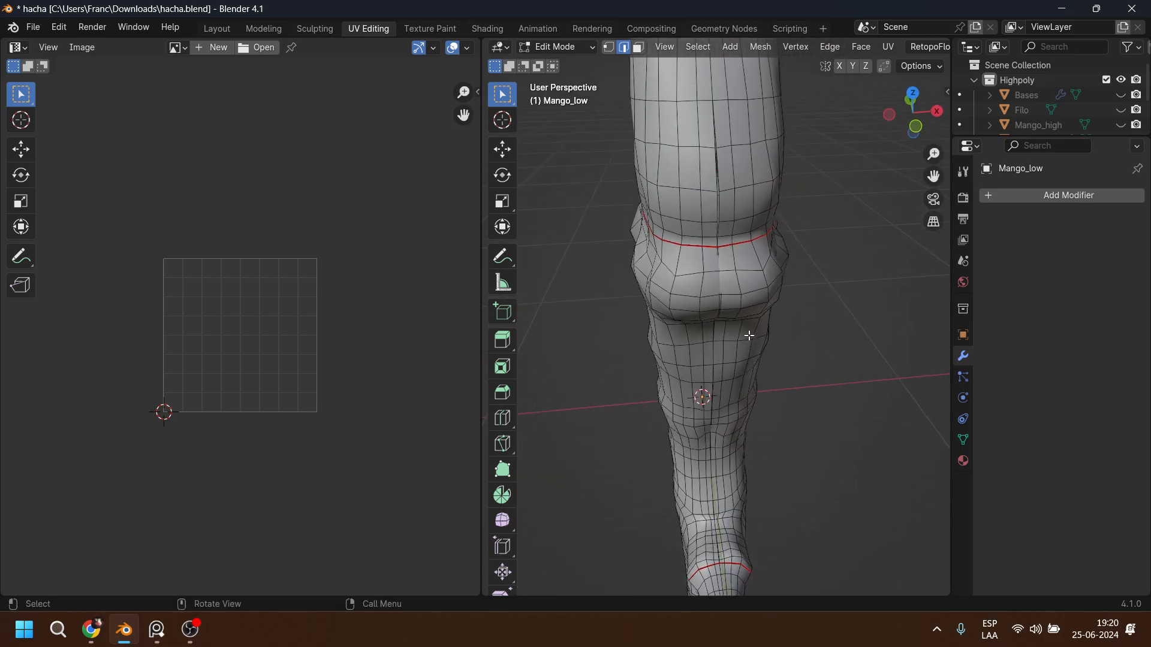
pyautogui.keyDown('alt'); pyautogui.click(711, 184); pyautogui.keyUp('alt')
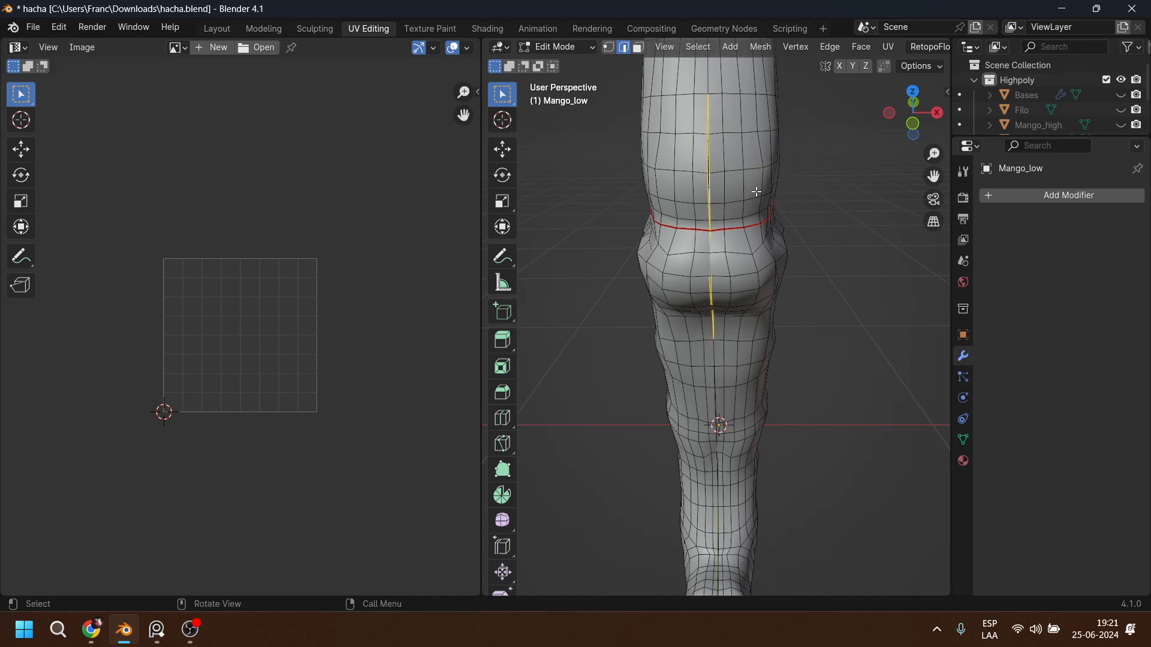
# Undo the application of the Mirror modifier, back to Object Mode with the Displace still applied.
pyautogui.hotkey('ctrl', 'z')
pyautogui.hotkey('ctrl', 'z')
pyautogui.hotkey('ctrl', 'z')
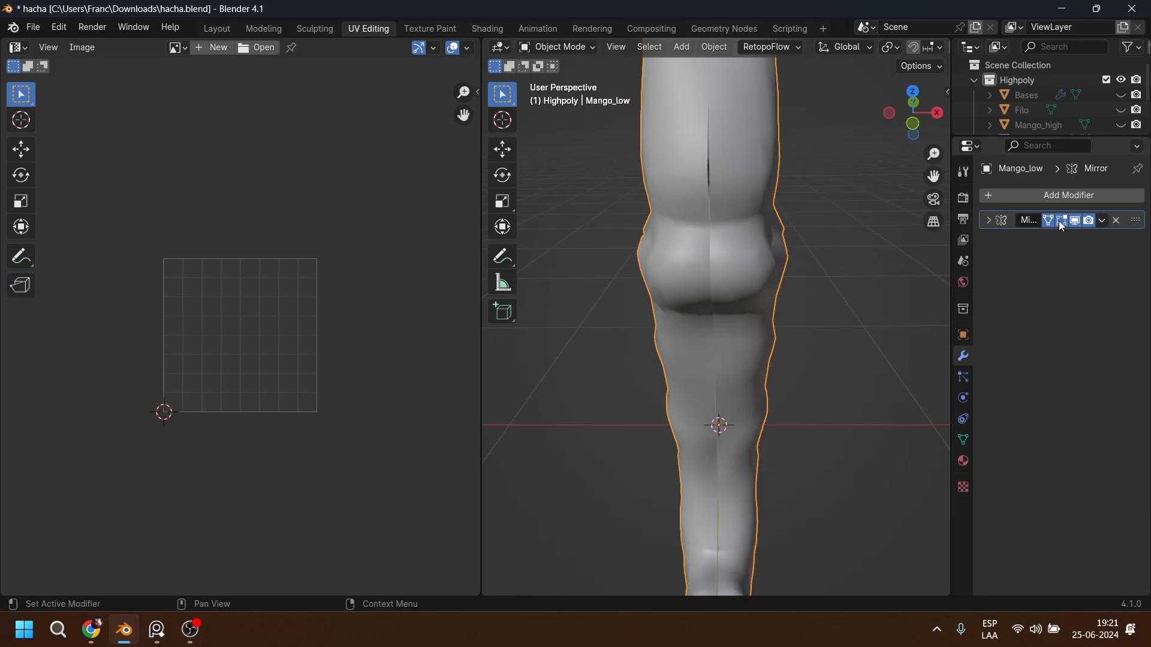
# Turn on the Mirror modifier's Edit Mode display for Mango_low and select the edge loop along the handle's center line.
pyautogui.press('Tab')
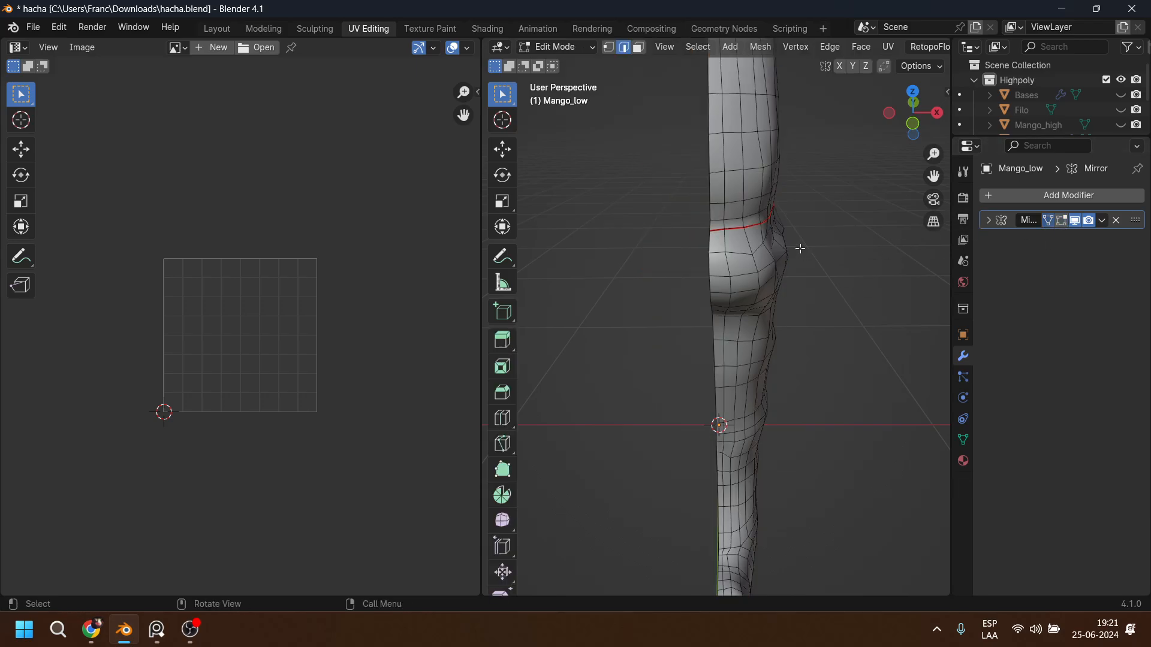
pyautogui.click(1062, 226)
pyautogui.keyDown('alt'); pyautogui.click(710, 192); pyautogui.keyUp('alt')
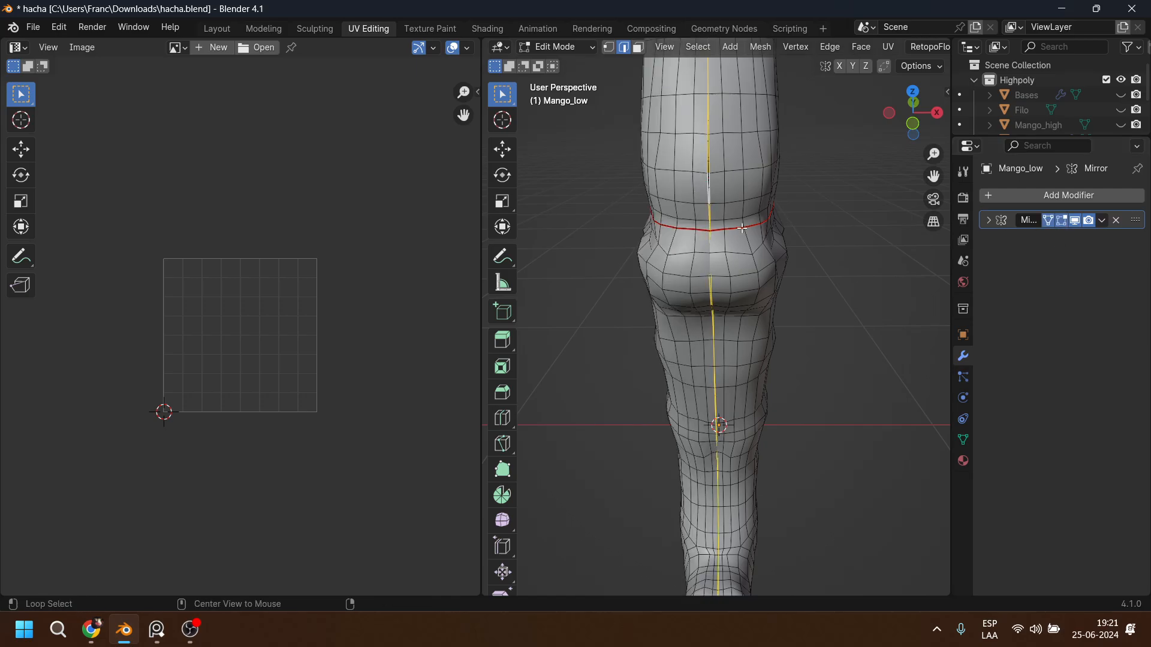
pyautogui.click(988, 221)
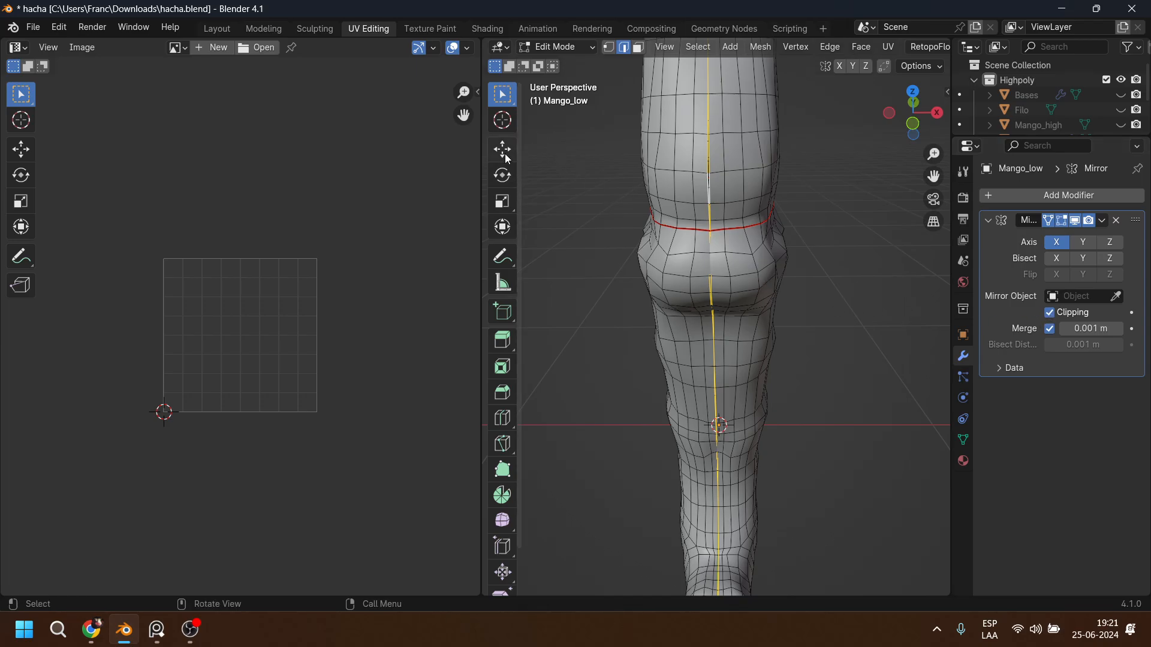
pyautogui.click(507, 157)
pyautogui.moveTo(833, 456); pyautogui.dragTo(791, 433, button='middle')
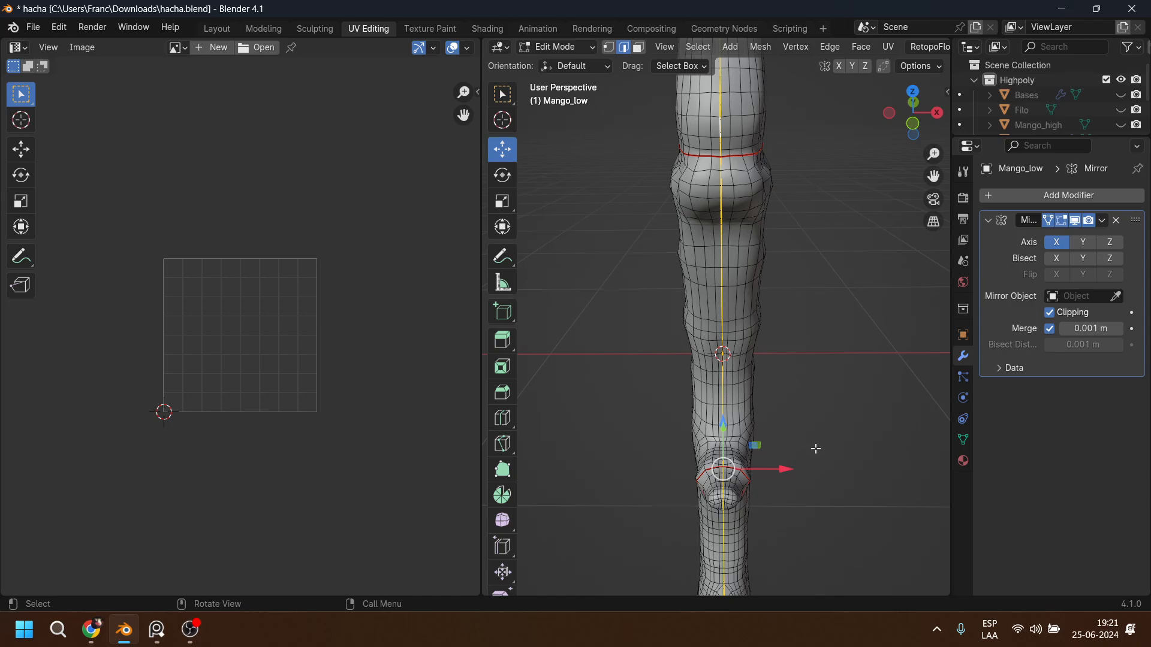
# Flatten the selected center edge loop by scaling it to 0 along X, and shift it along X against the mirror plane.
pyautogui.press('s')
pyautogui.press('x')
pyautogui.press('0')
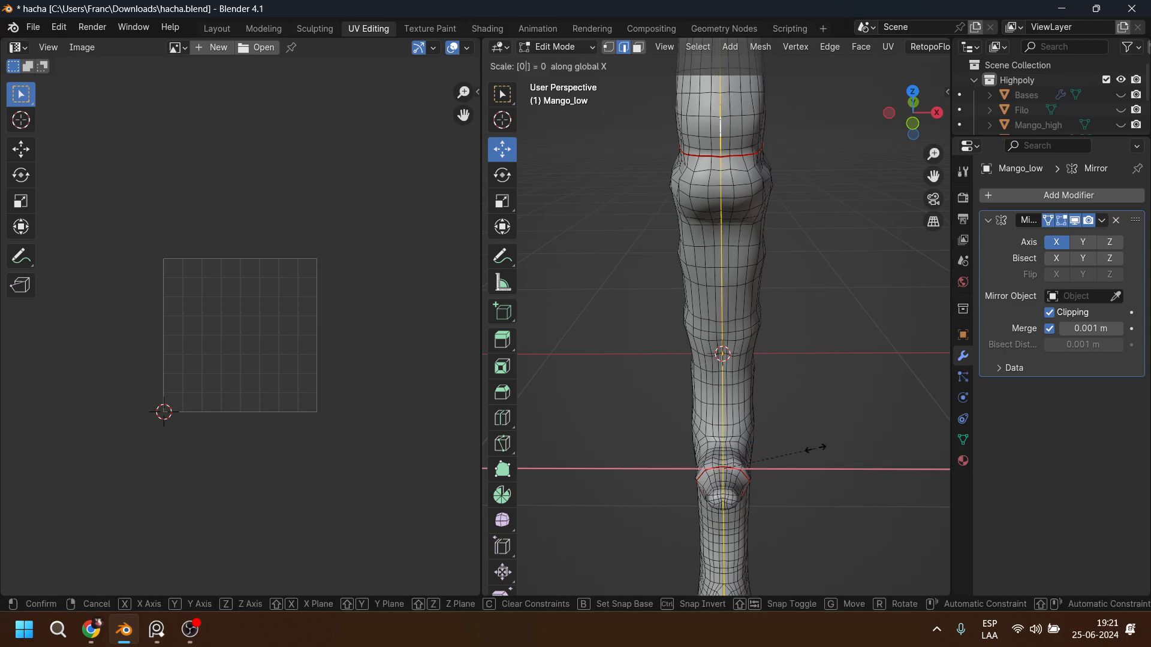
pyautogui.press('Return')
pyautogui.moveTo(794, 477); pyautogui.dragTo(776, 414)
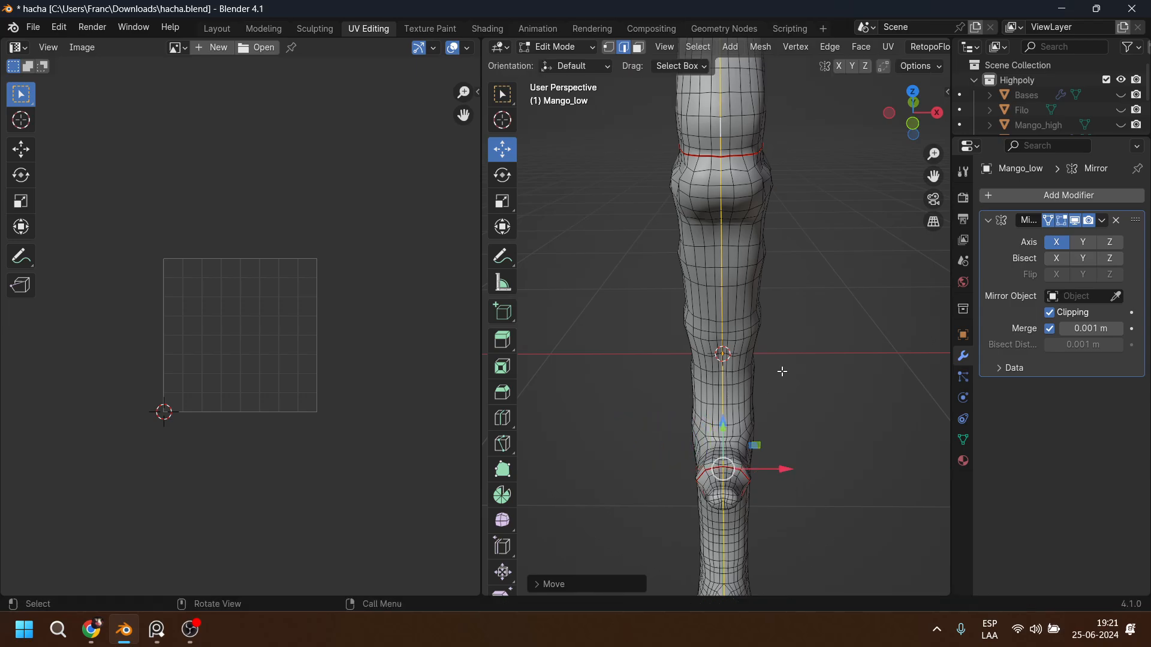
# Select all of Mango_low's vertices and merge them by distance.
pyautogui.moveTo(783, 372); pyautogui.dragTo(667, 334, button='middle')
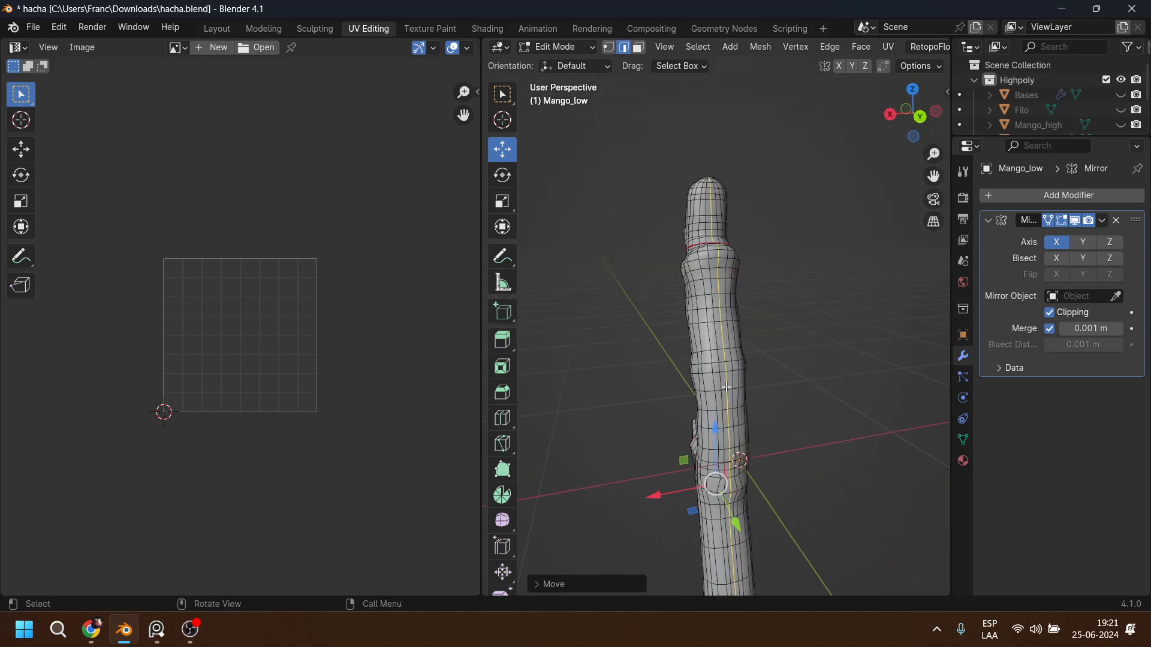
pyautogui.press('a')
pyautogui.press('1')
pyautogui.press('m')
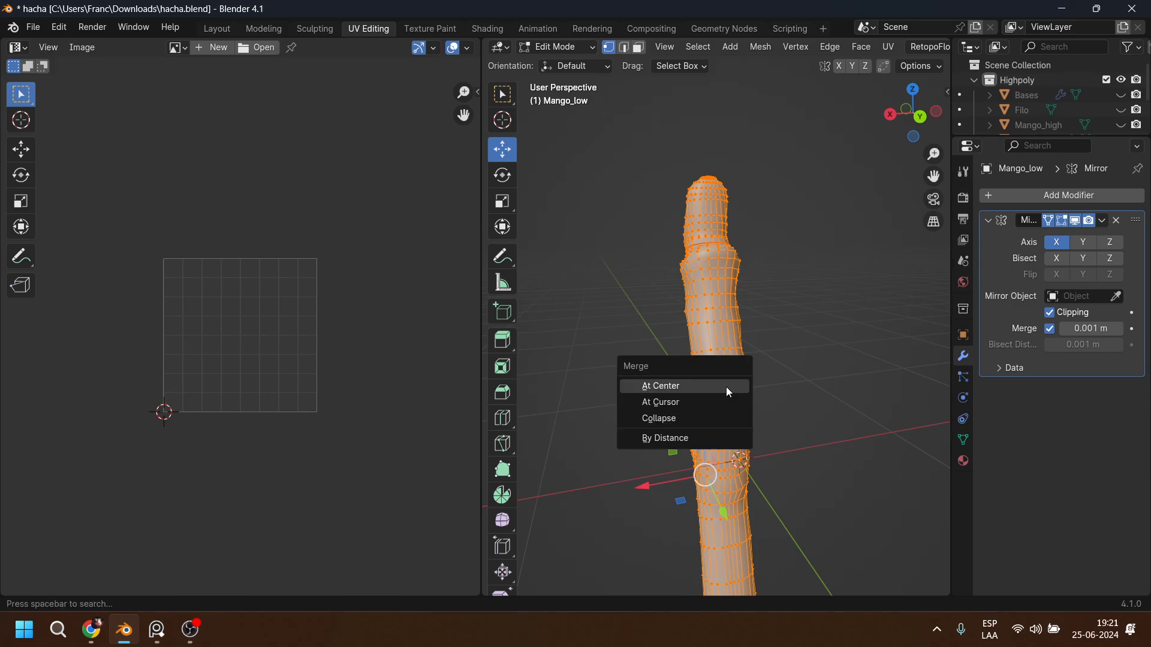
pyautogui.click(710, 440)
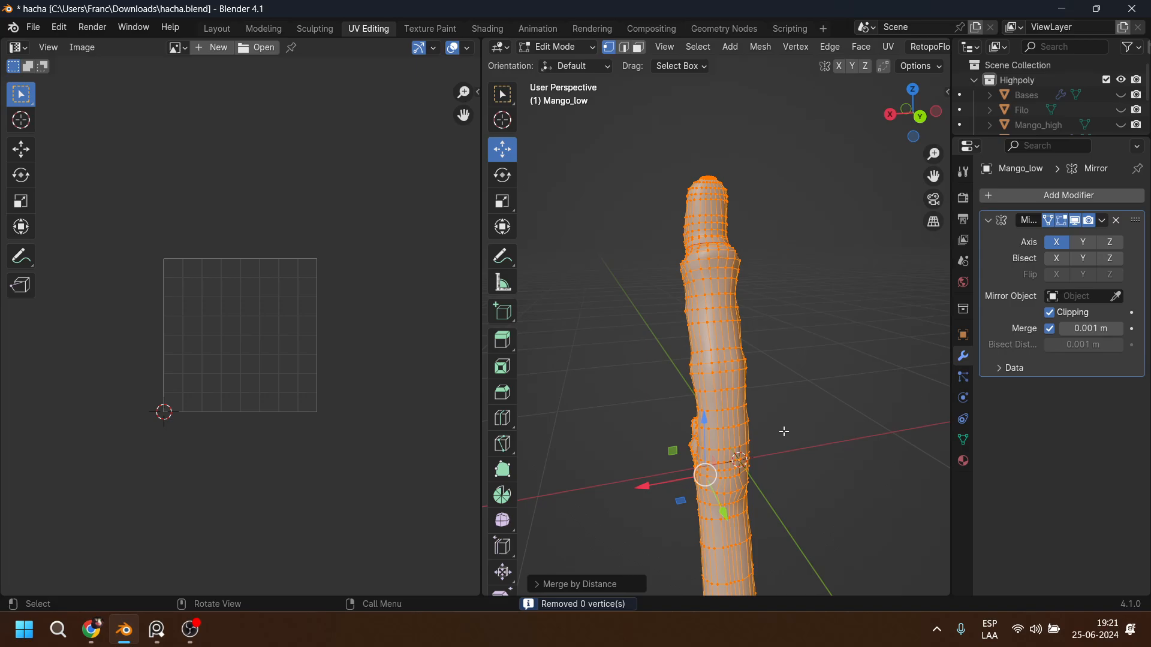
# Check the handle from several sides, reselect the whole Mango_low mesh and unwrap its UVs.
pyautogui.moveTo(711, 289); pyautogui.dragTo(736, 273, button='middle')
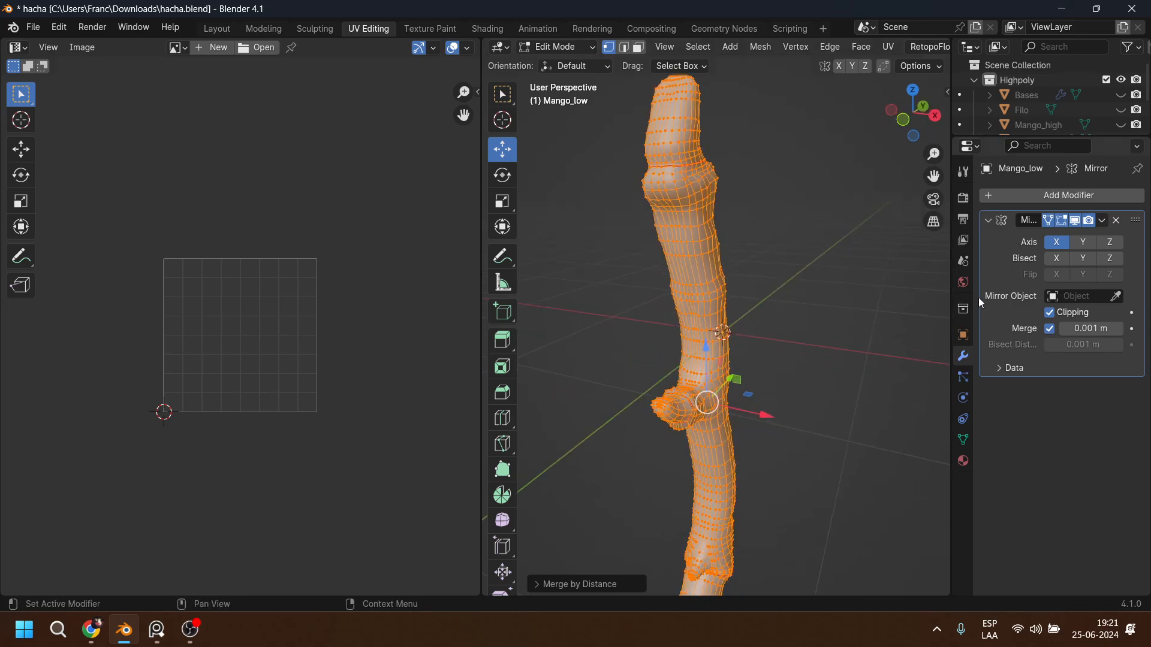
pyautogui.scroll(2, 739, 276)
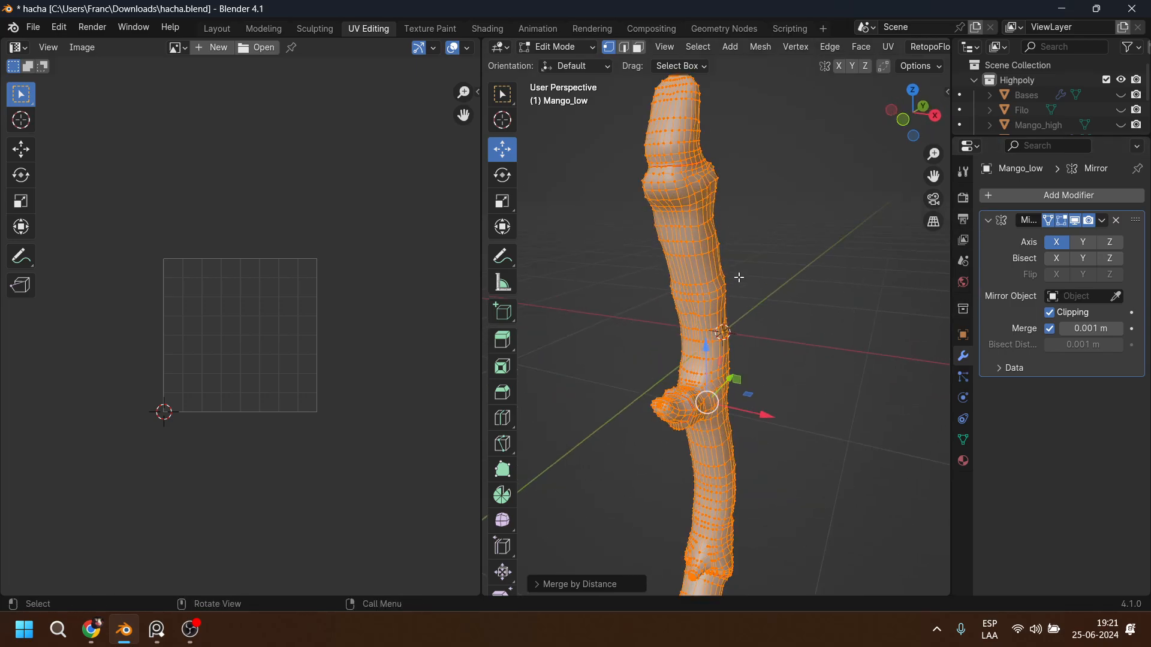
pyautogui.moveTo(751, 287); pyautogui.dragTo(744, 314, button='middle')
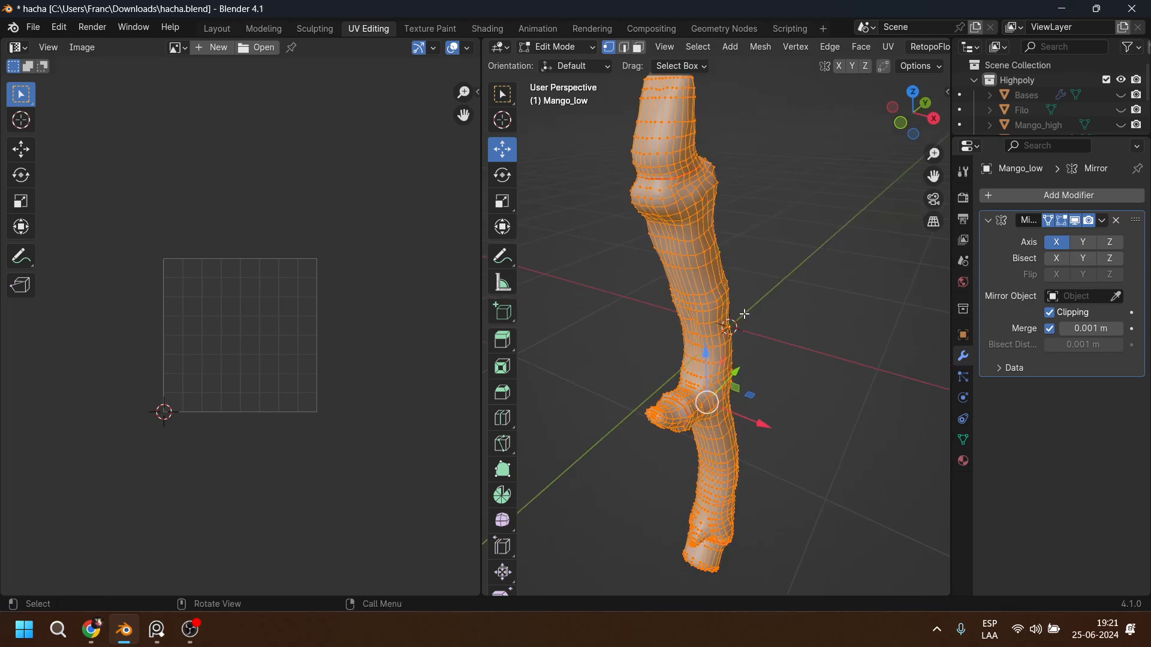
pyautogui.moveTo(753, 261); pyautogui.dragTo(866, 240, button='middle')
pyautogui.click(817, 258)
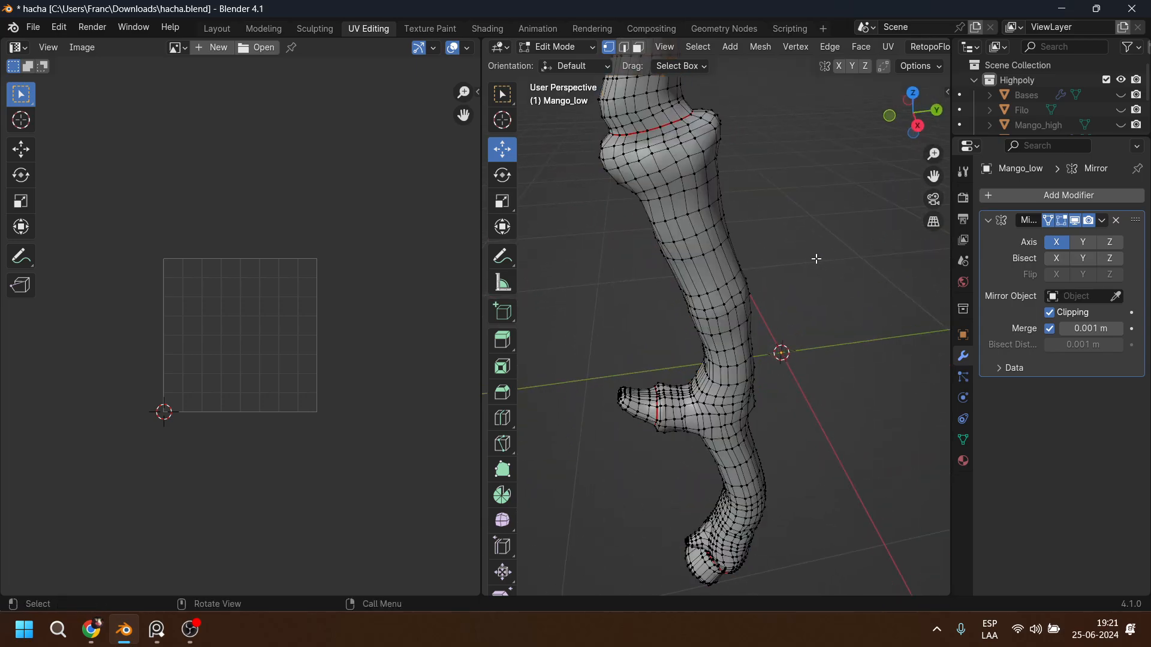
pyautogui.press('a')
pyautogui.press('u')
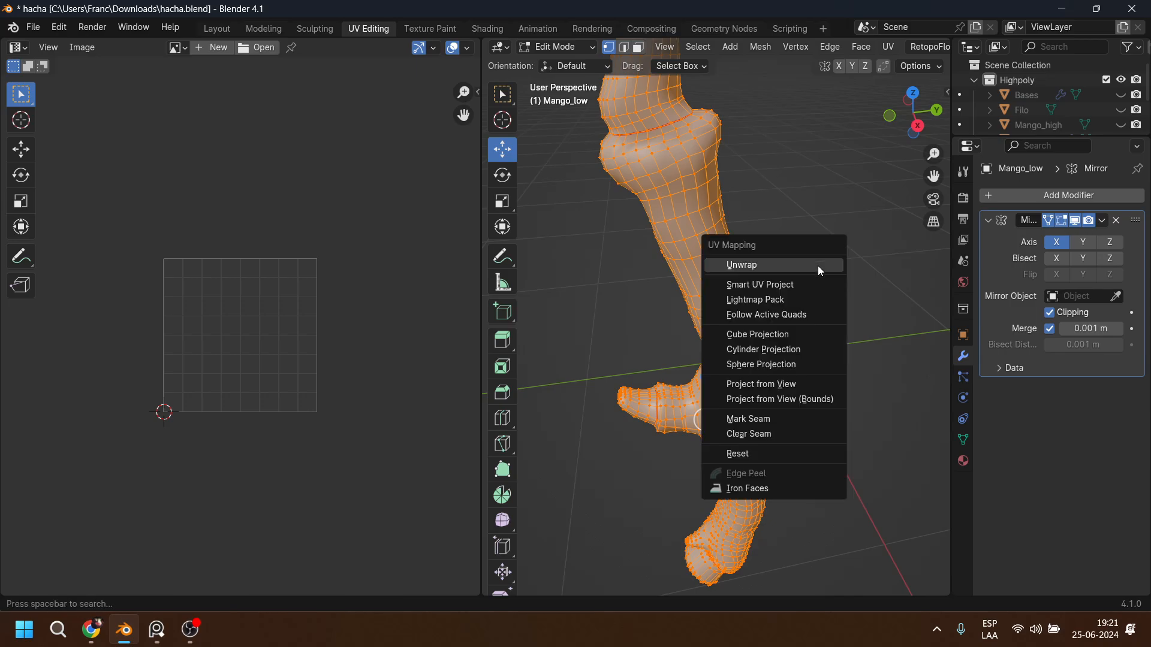
pyautogui.click(818, 265)
# Examine the unwrapped UV islands and compare them with the handle's mesh along its center line.
pyautogui.scroll(5, 262, 336)
pyautogui.moveTo(262, 337); pyautogui.dragTo(323, 274, button='middle')
pyautogui.scroll(3, 323, 273)
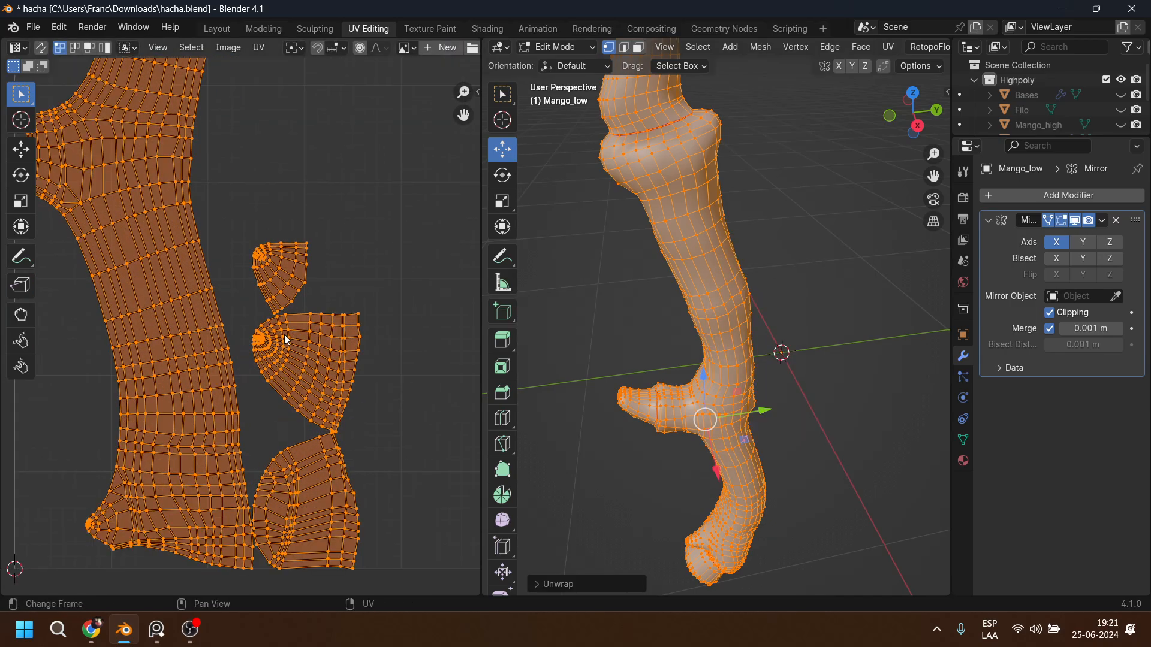
pyautogui.scroll(-2, 245, 336)
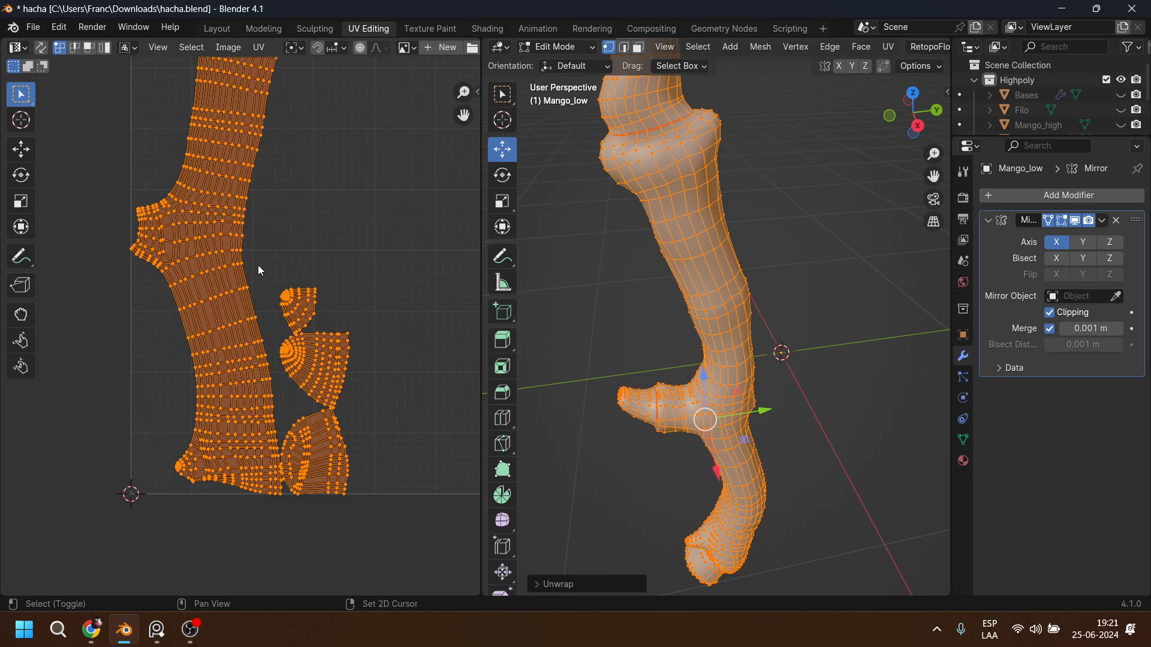
pyautogui.keyDown('shift'); pyautogui.moveTo(269, 275); pyautogui.dragTo(243, 382, button='middle'); pyautogui.keyUp('shift')
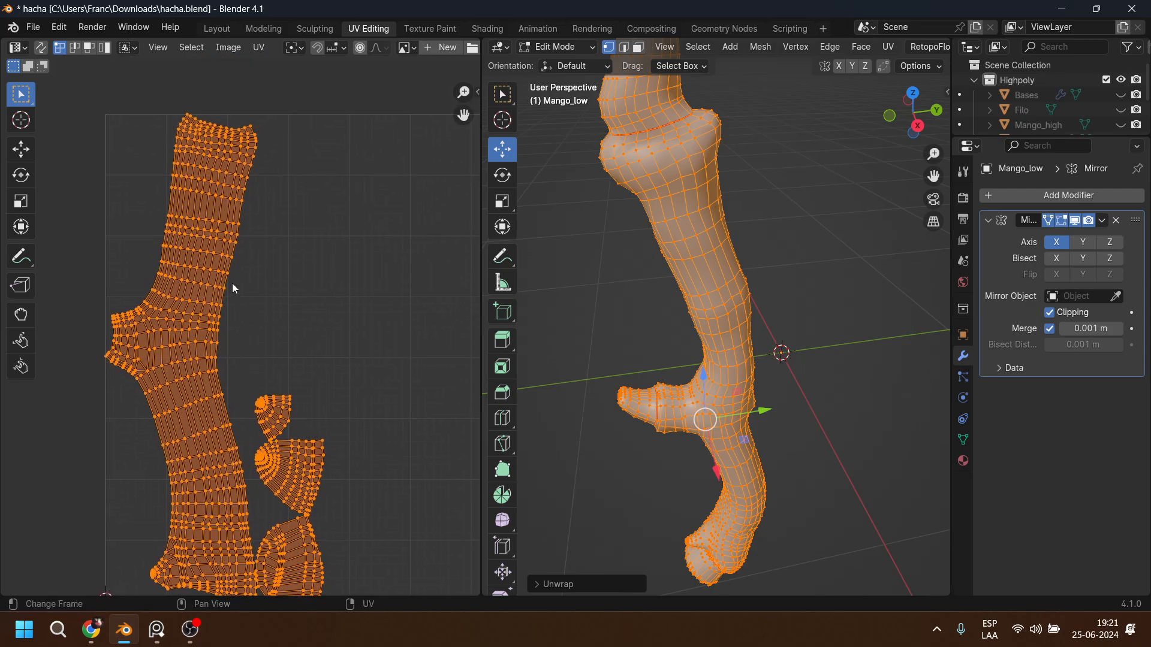
pyautogui.scroll(-3, 671, 326)
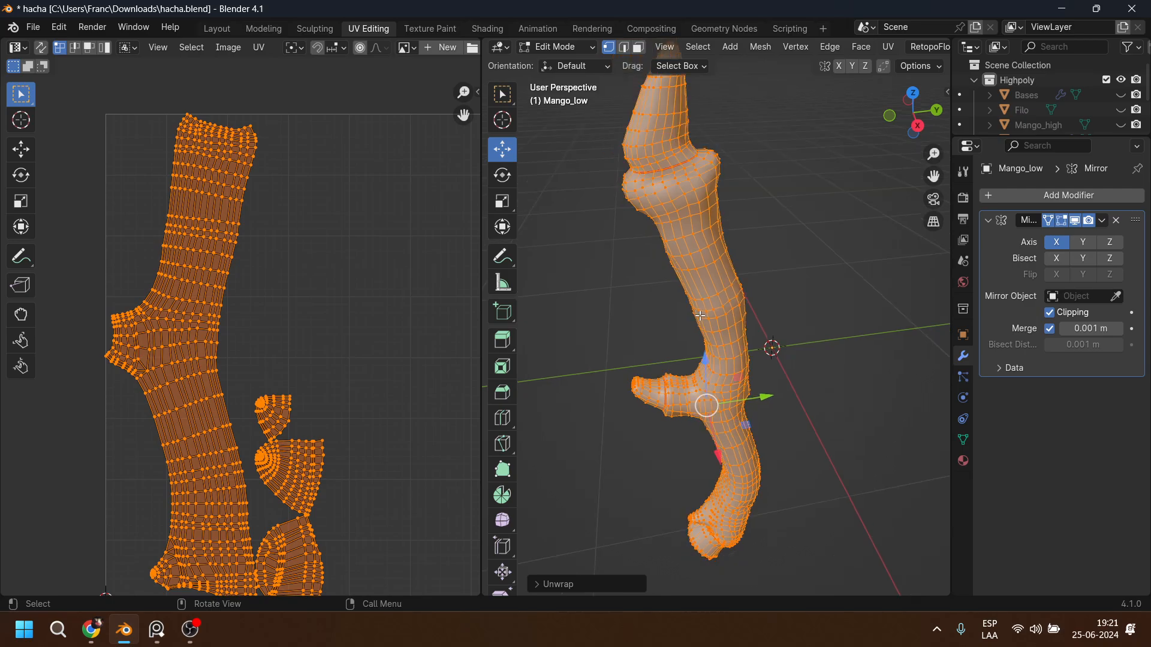
pyautogui.moveTo(693, 330); pyautogui.dragTo(744, 332, button='middle')
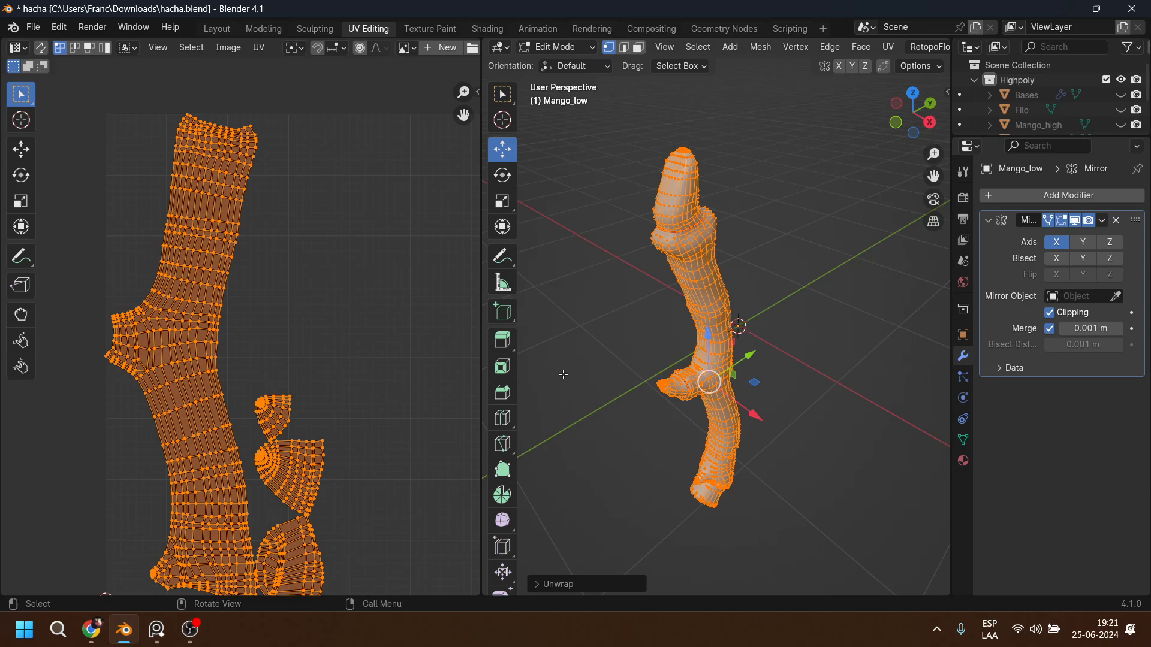
pyautogui.moveTo(680, 320); pyautogui.dragTo(771, 329, button='middle')
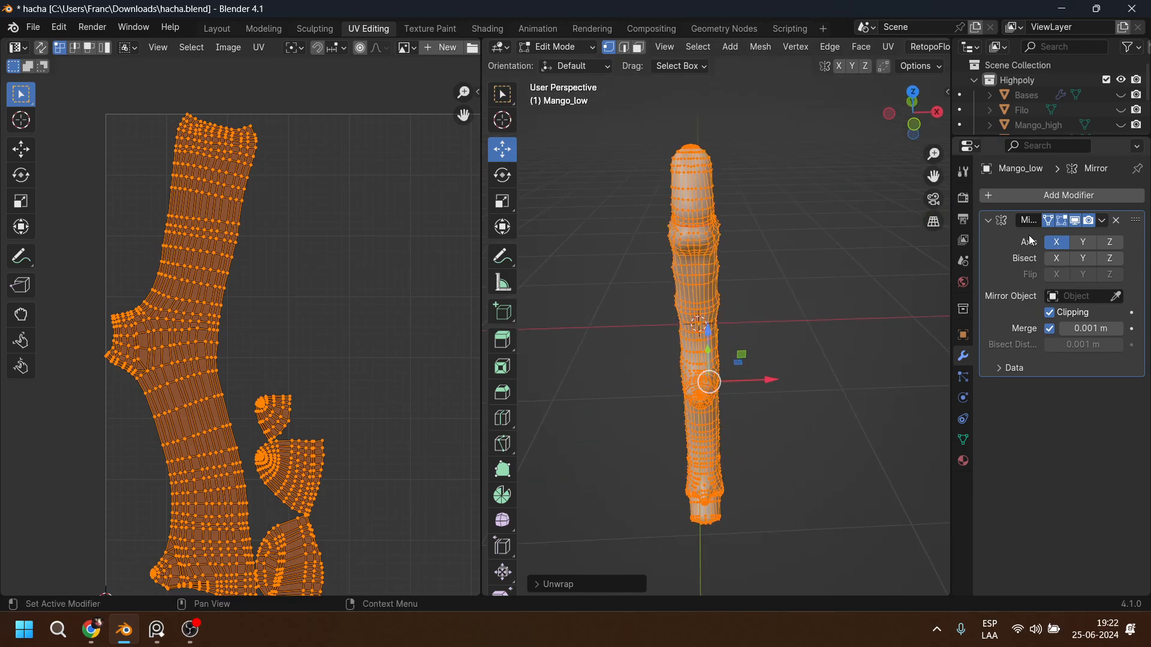
pyautogui.scroll(-1, 653, 311)
pyautogui.scroll(5, 782, 311)
pyautogui.keyDown('shift'); pyautogui.moveTo(785, 279); pyautogui.dragTo(797, 348, button='middle'); pyautogui.keyUp('shift')
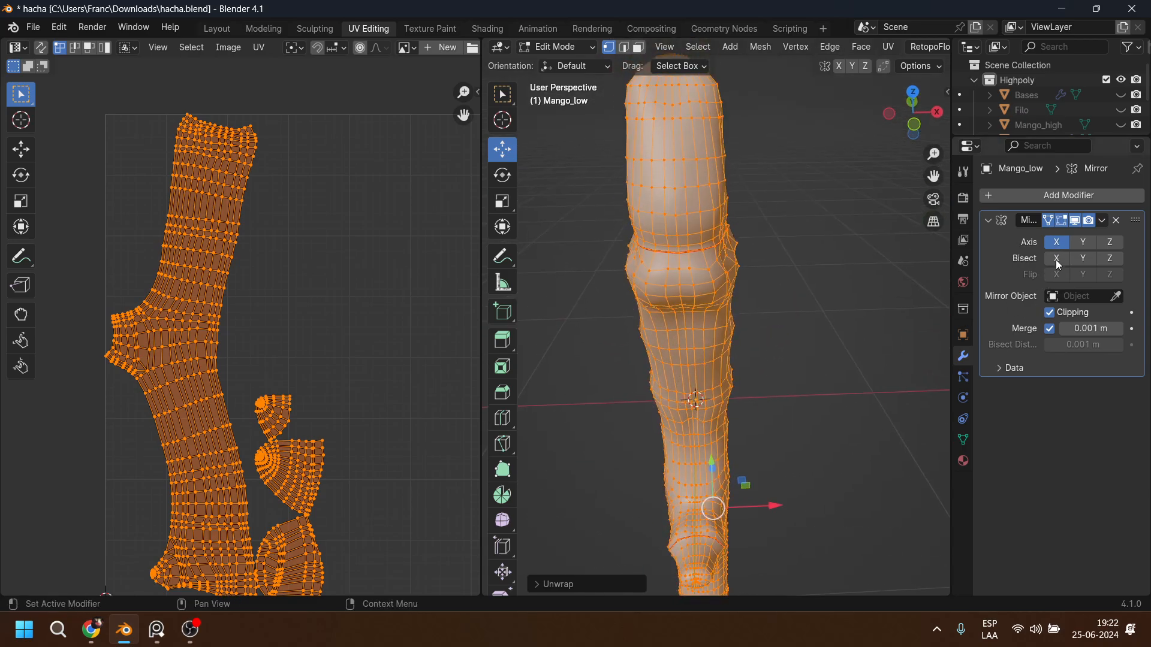
# Return Mango_low to Object Mode and apply its Mirror modifier.
pyautogui.click(1102, 219)
pyautogui.press('Tab')
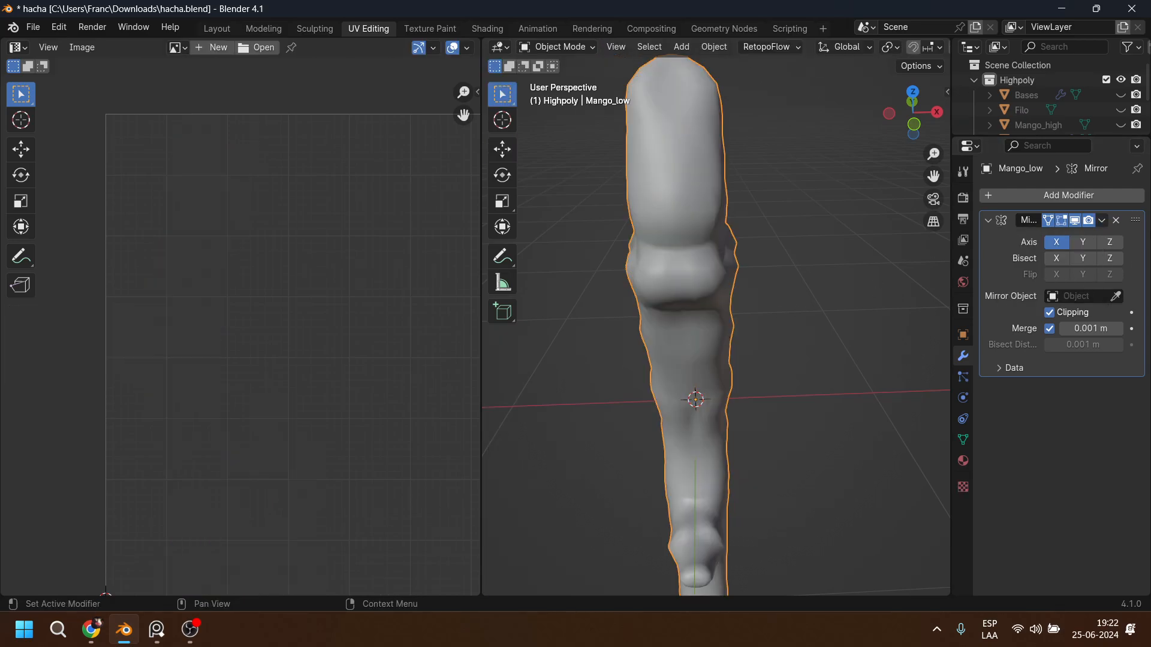
pyautogui.click(1102, 220)
pyautogui.click(1018, 239)
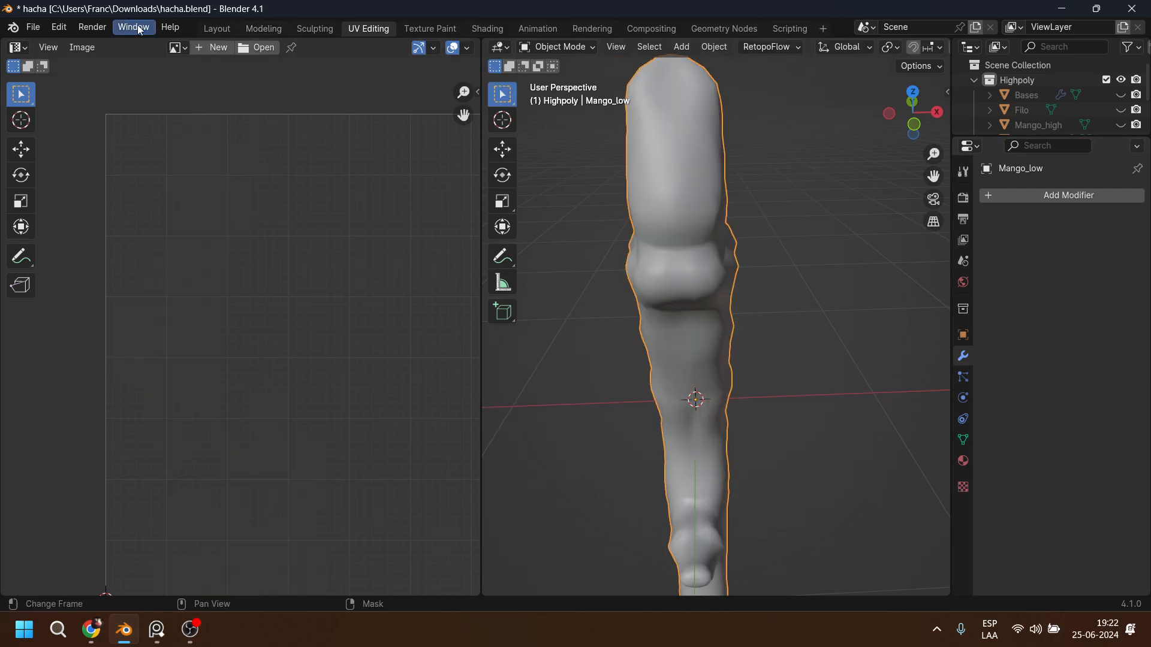
# Export Mango_low as FBX from the Layout workspace, overwriting hacha_low.fbx in the Mango folder.
pyautogui.click(223, 29)
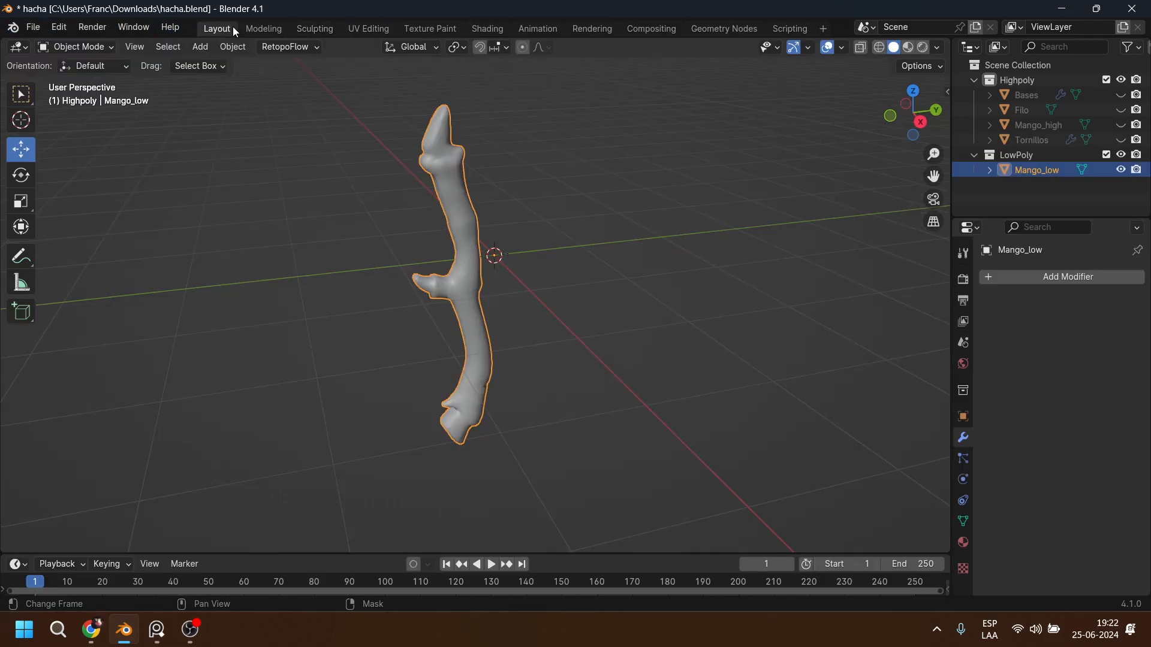
pyautogui.click(33, 28)
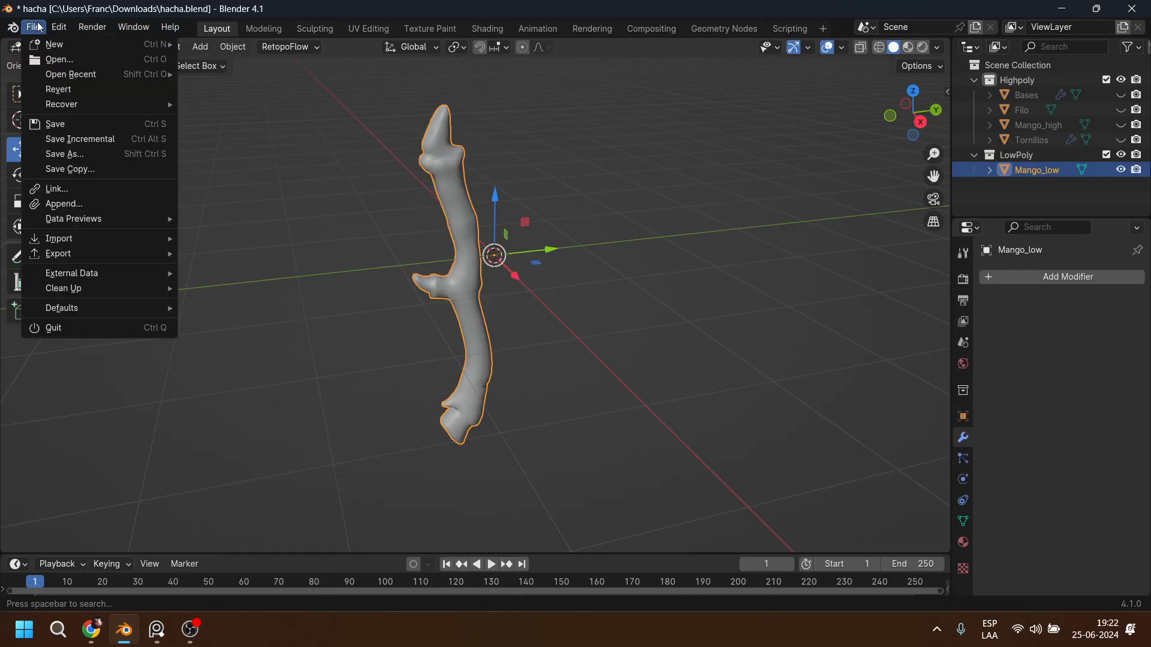
pyautogui.moveTo(86, 256)
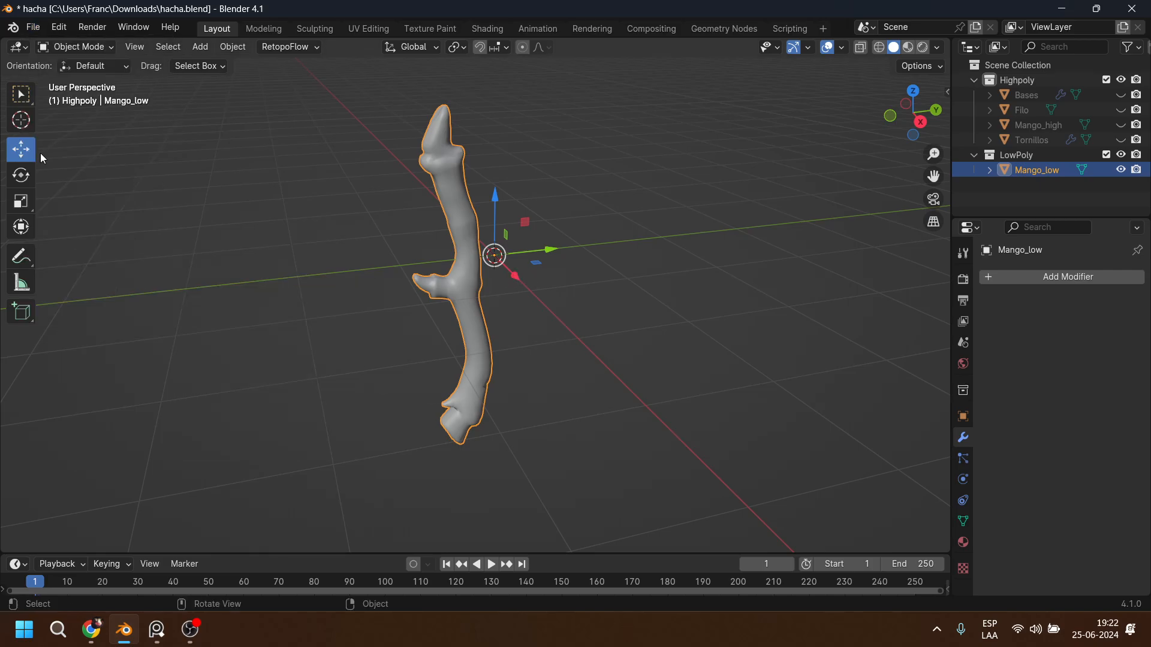
pyautogui.click(33, 34)
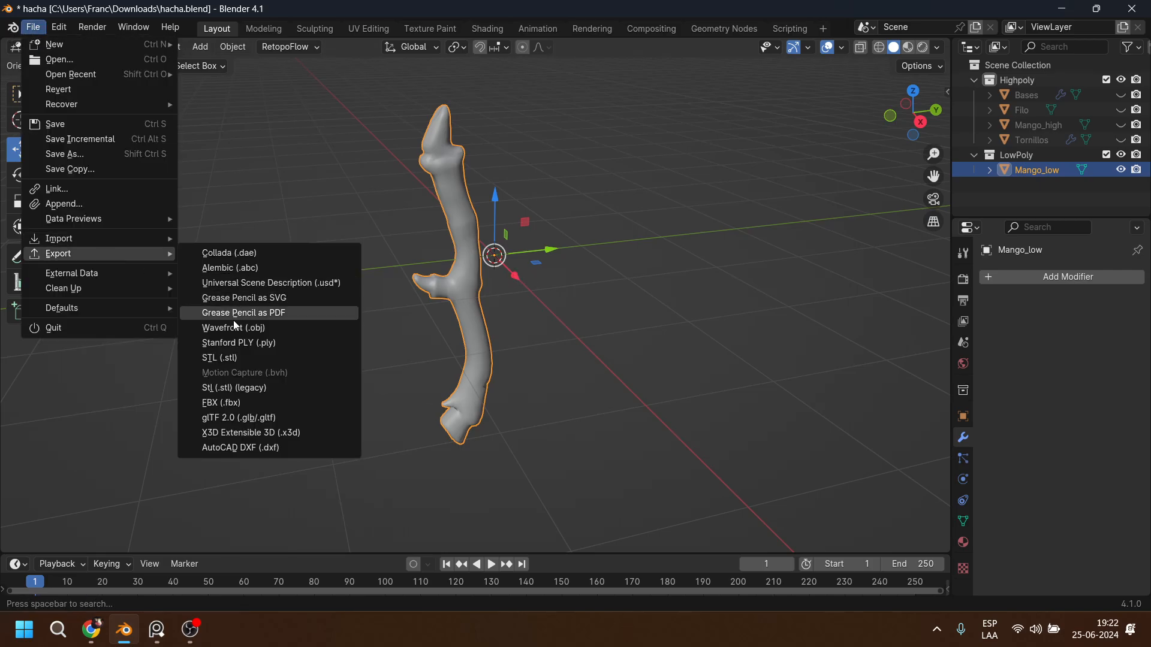
pyautogui.click(232, 403)
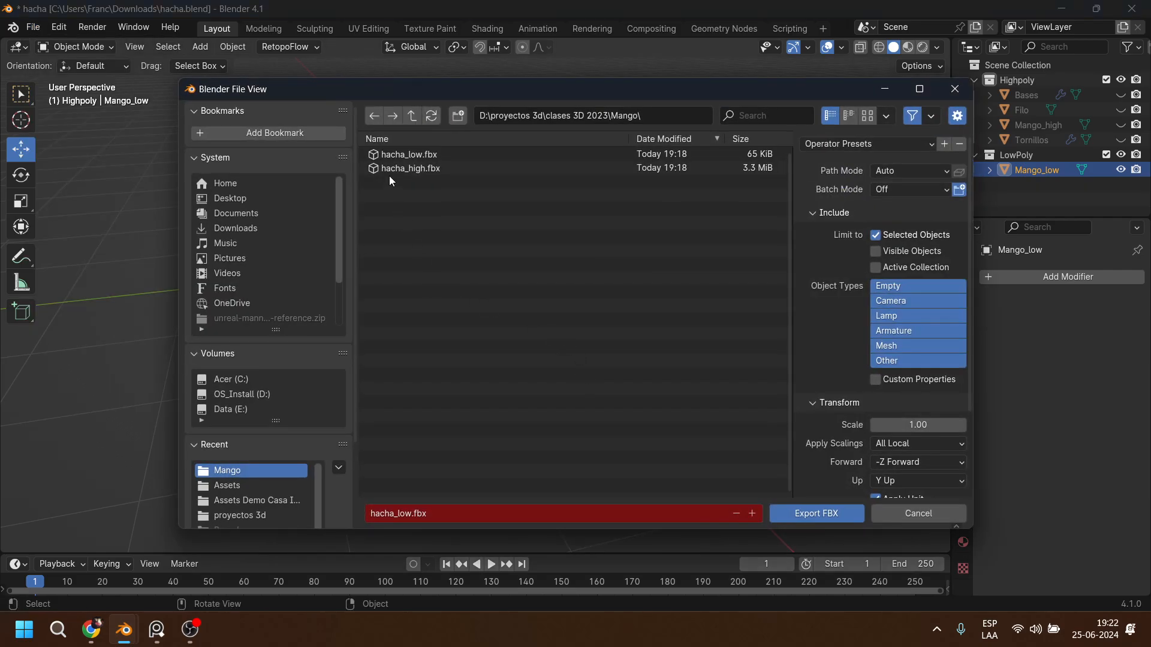
pyautogui.click(401, 156)
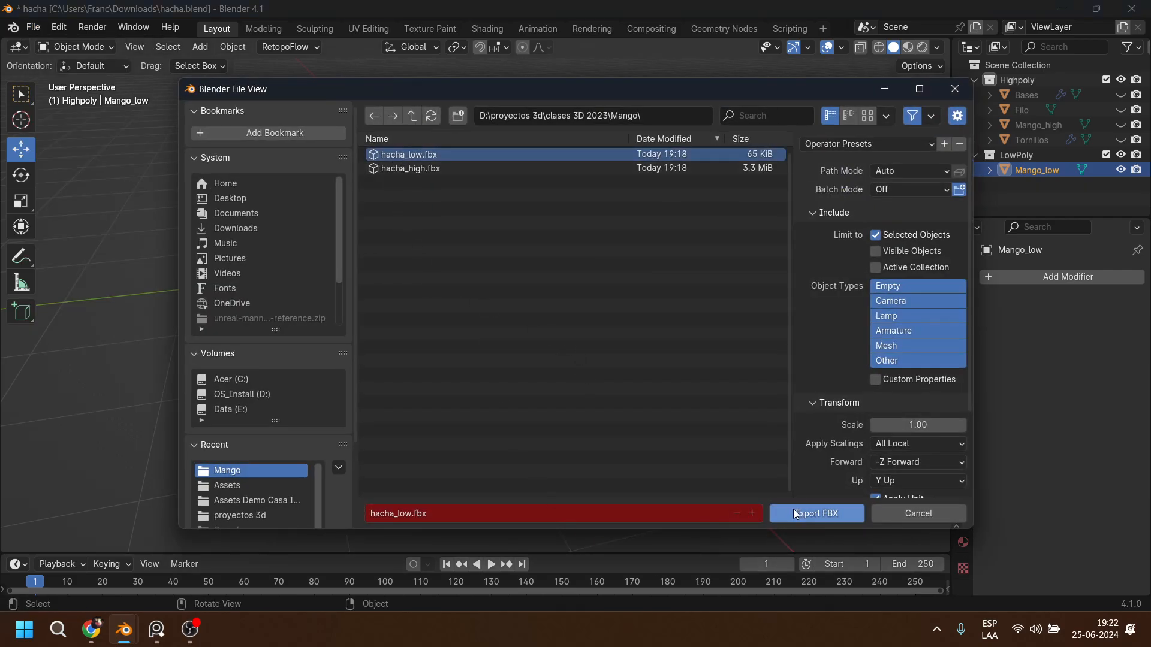
pyautogui.click(794, 514)
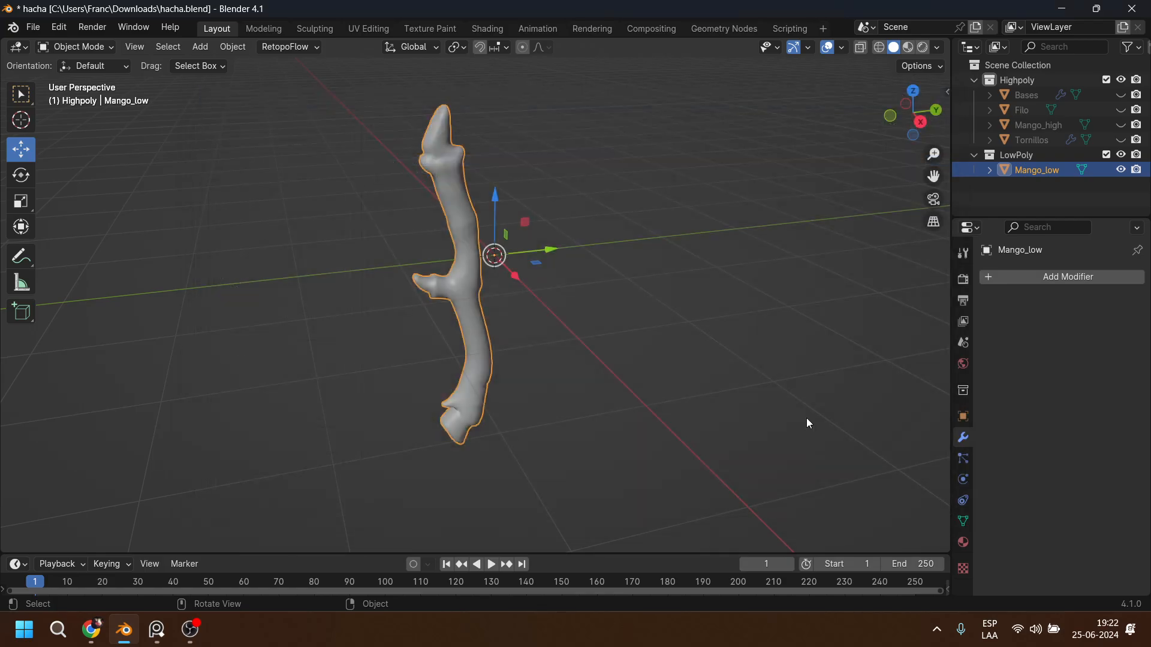
# Switch to Adobe Substance 3D Painter and start a new project.
pyautogui.click(22, 630)
pyautogui.click(443, 182)
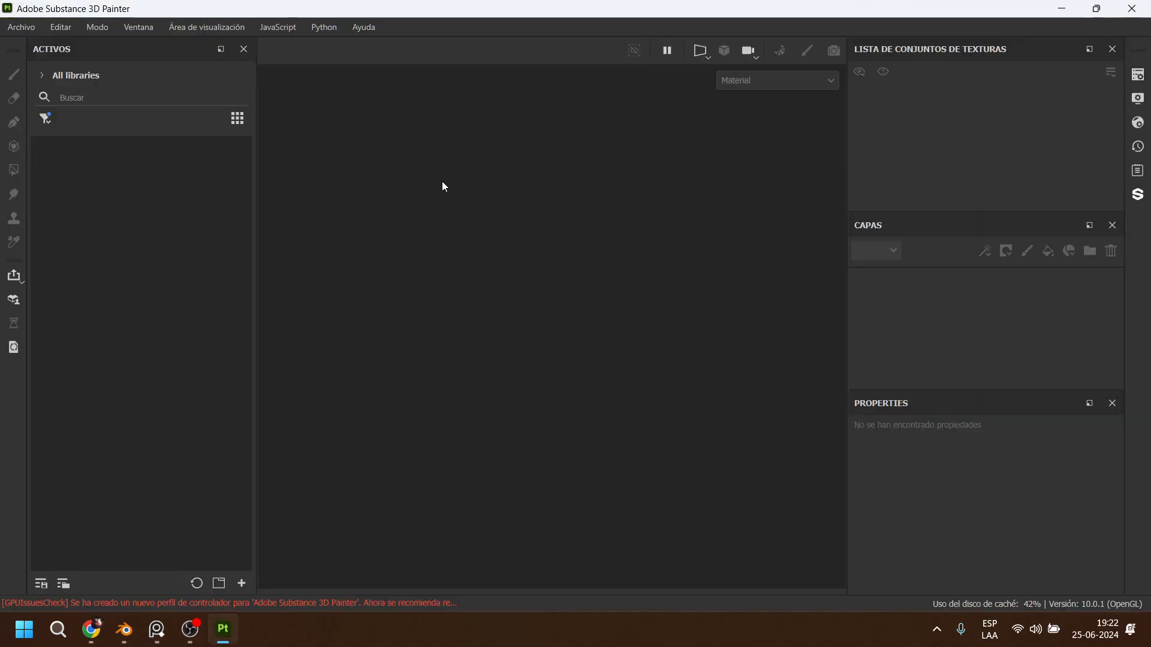
pyautogui.click(26, 27)
pyautogui.click(39, 45)
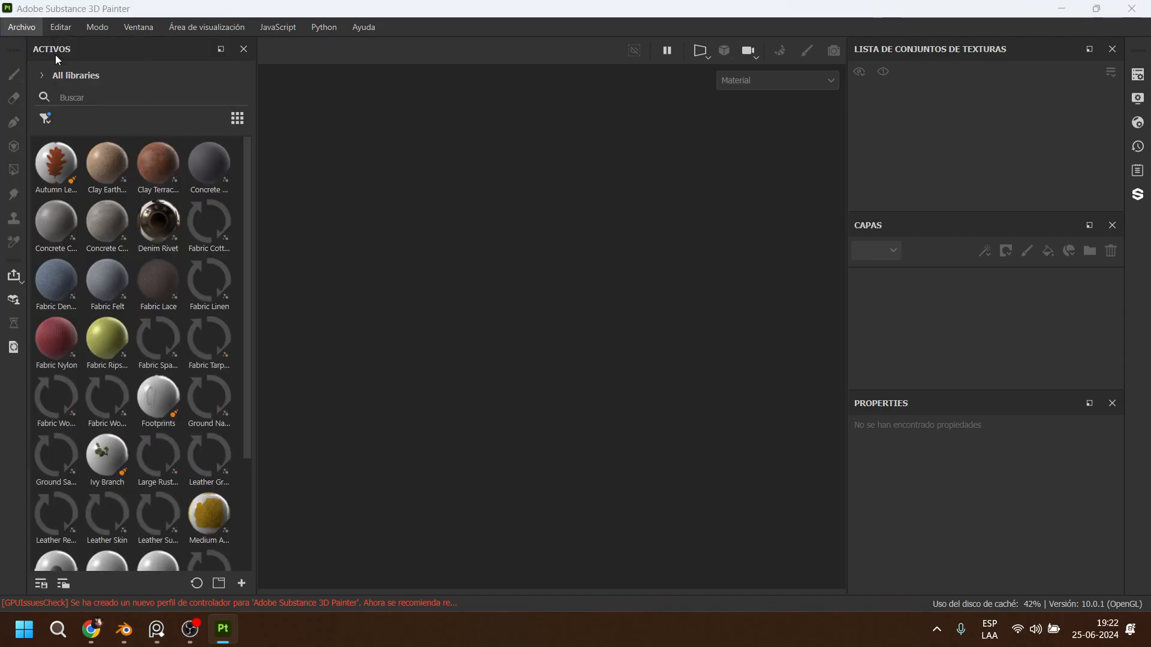
# Choose hacha_low from the clases 3D 2023 > Mango folder as the new project's mesh file.
pyautogui.click(734, 146)
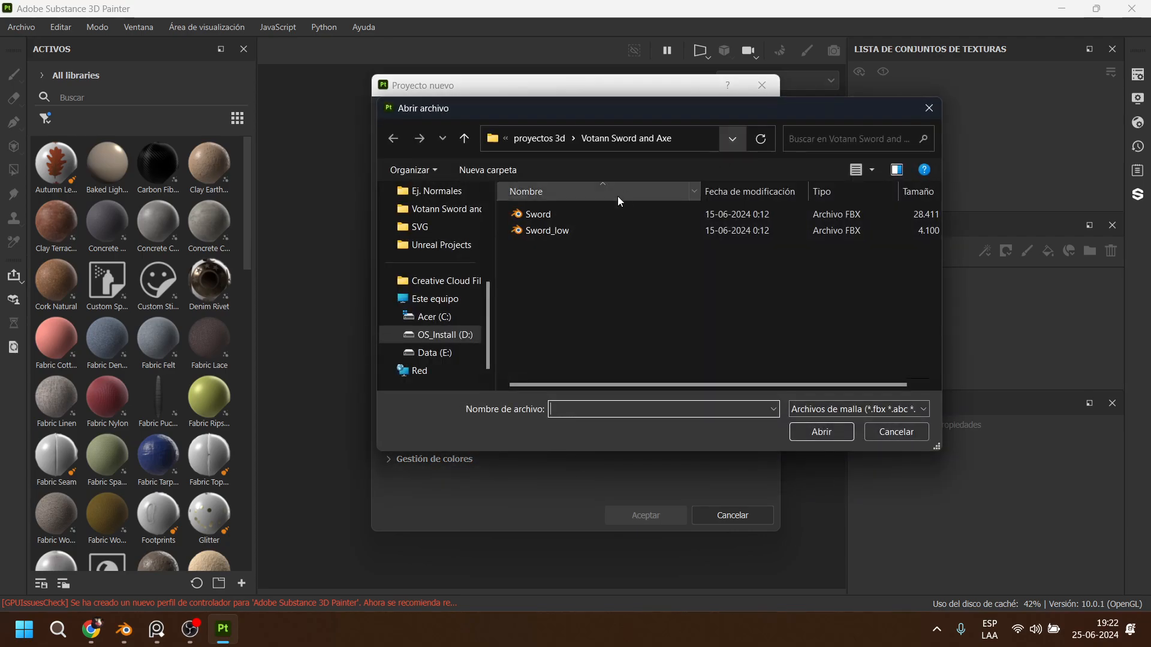
pyautogui.click(538, 135)
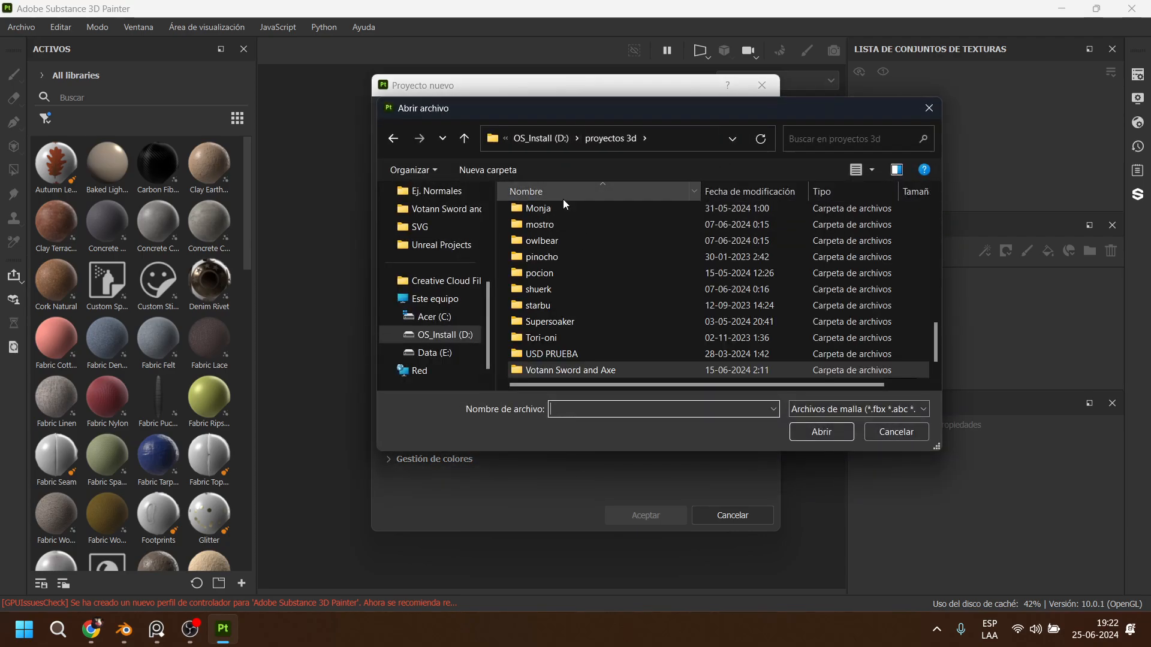
pyautogui.scroll(-1, 577, 258)
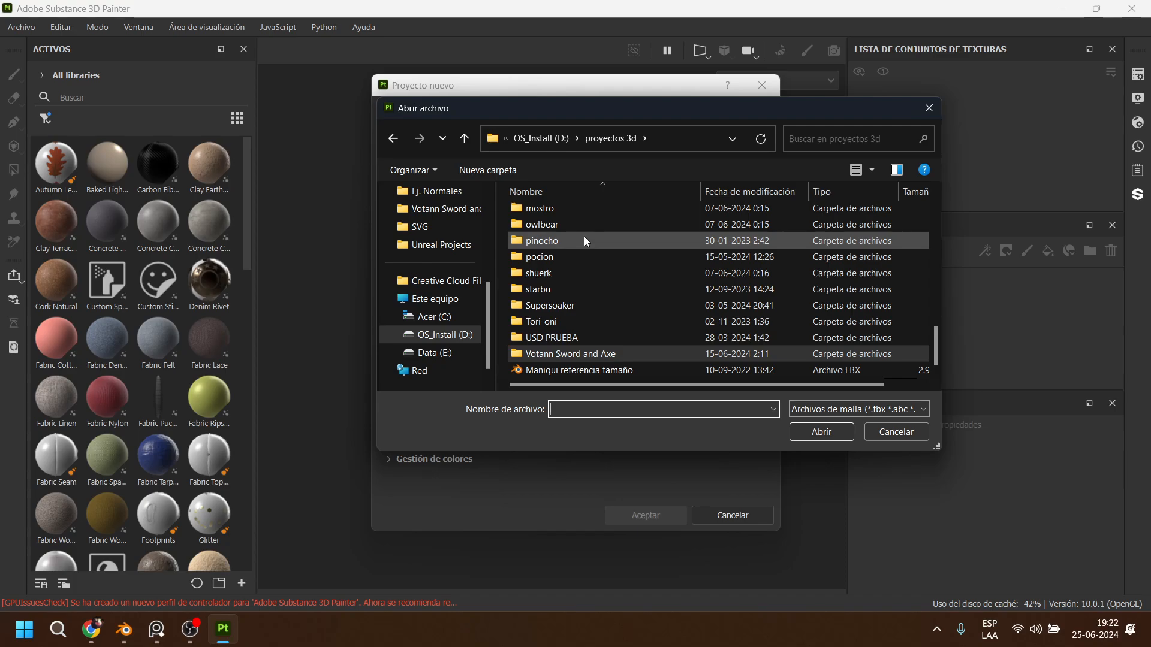
pyautogui.scroll(3, 578, 342)
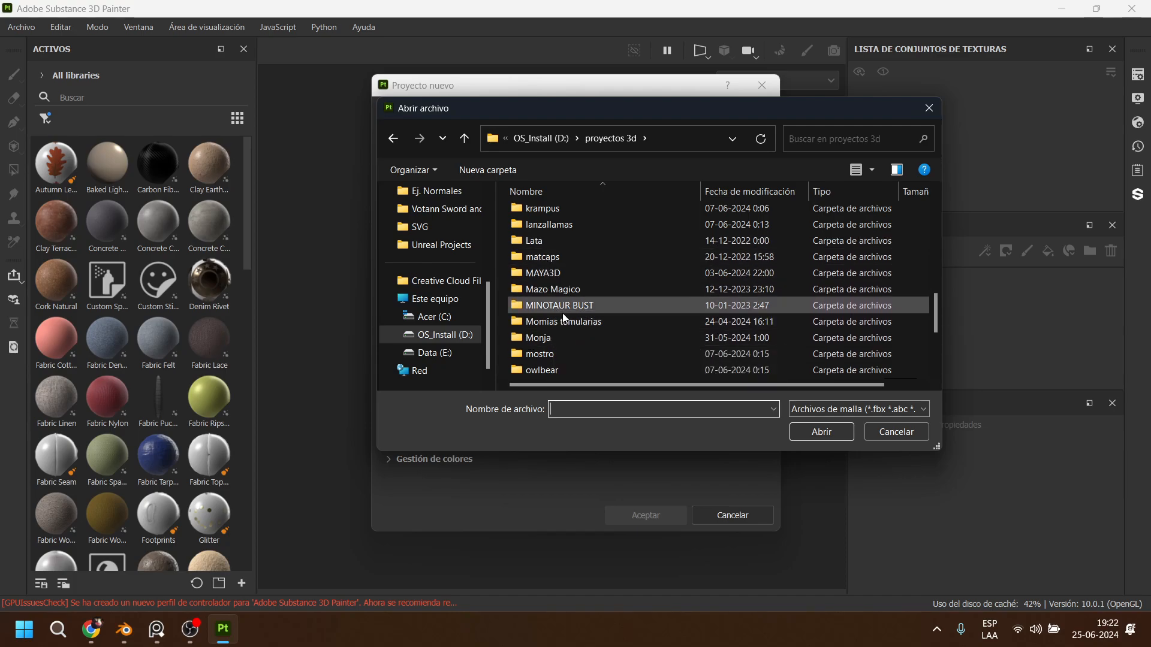
pyautogui.scroll(5, 584, 250)
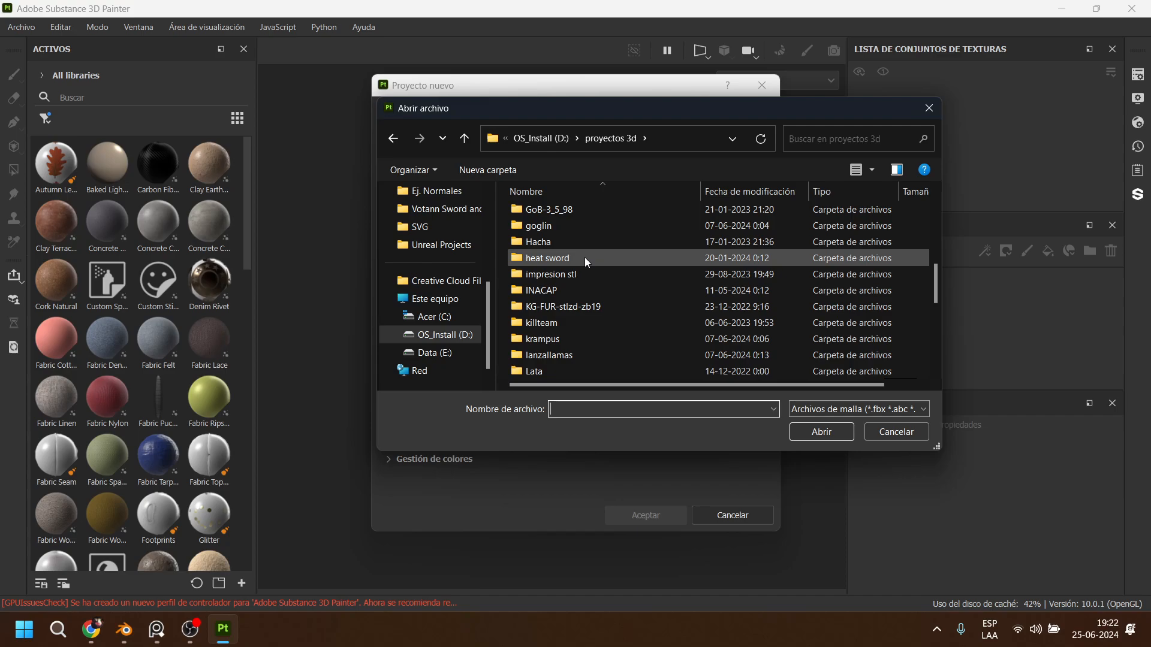
pyautogui.doubleClick(564, 241)
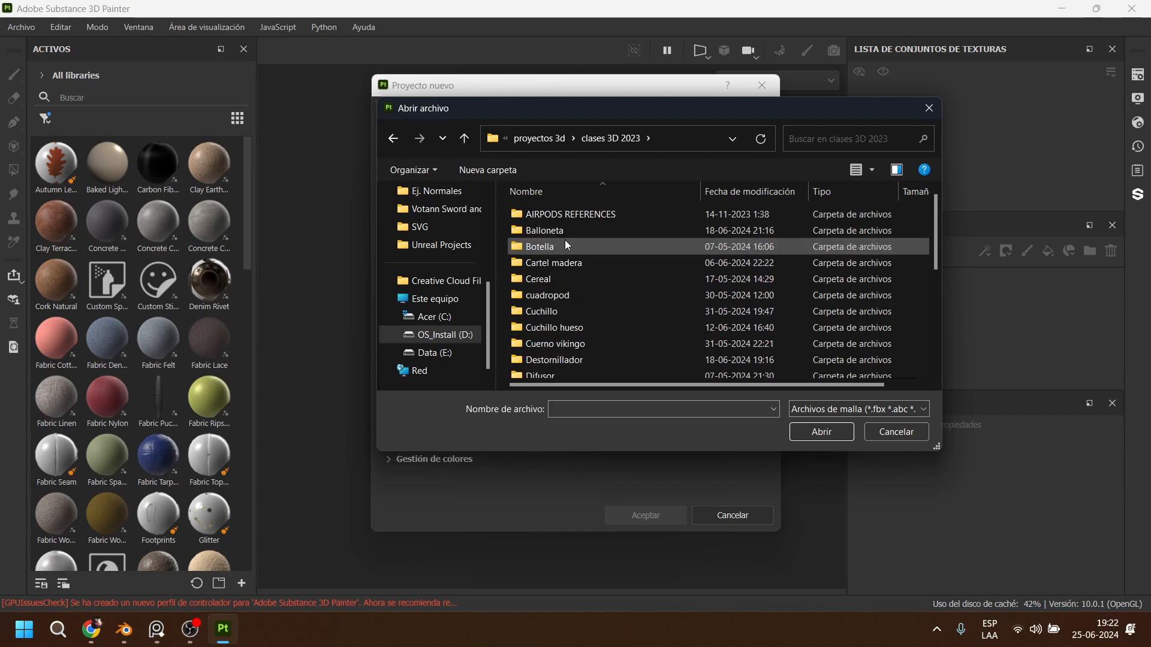
pyautogui.scroll(-1, 571, 308)
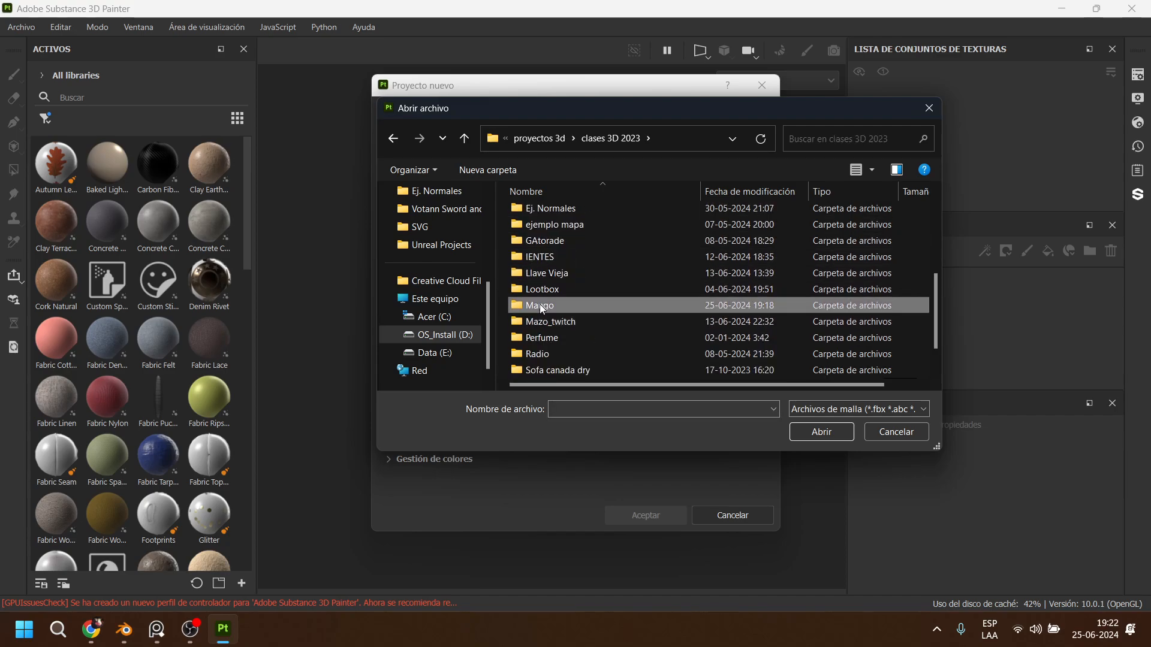
pyautogui.doubleClick(558, 303)
pyautogui.click(549, 231)
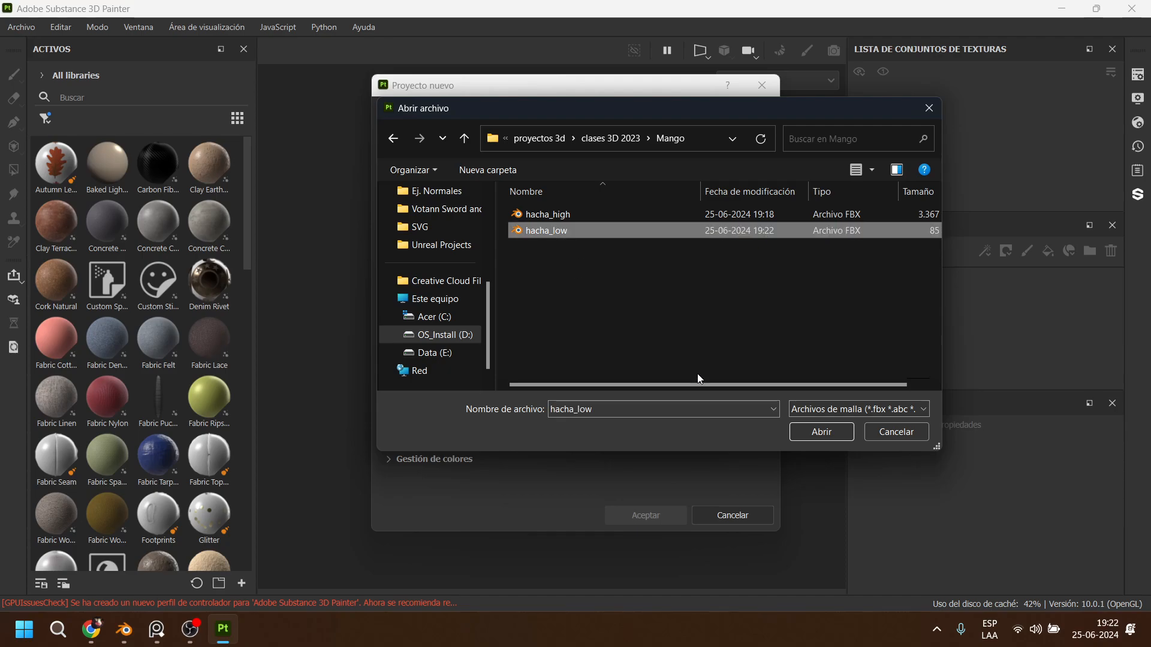
pyautogui.click(821, 431)
# Set the new project's document resolution to 4096 and create the project.
pyautogui.click(547, 190)
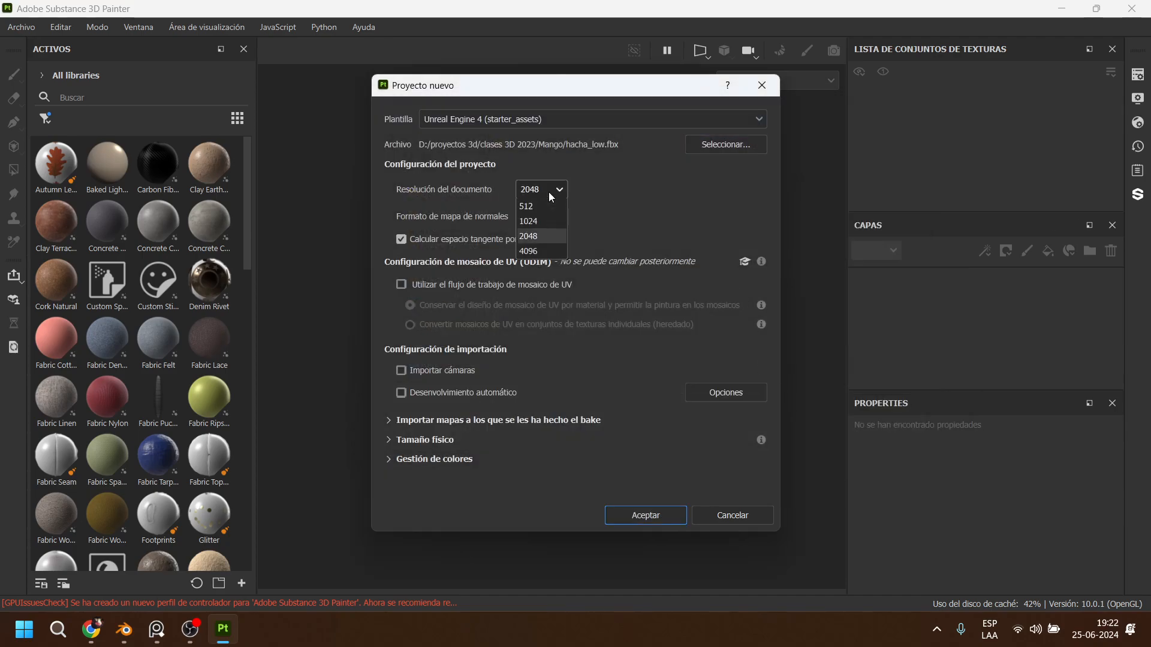
pyautogui.click(544, 263)
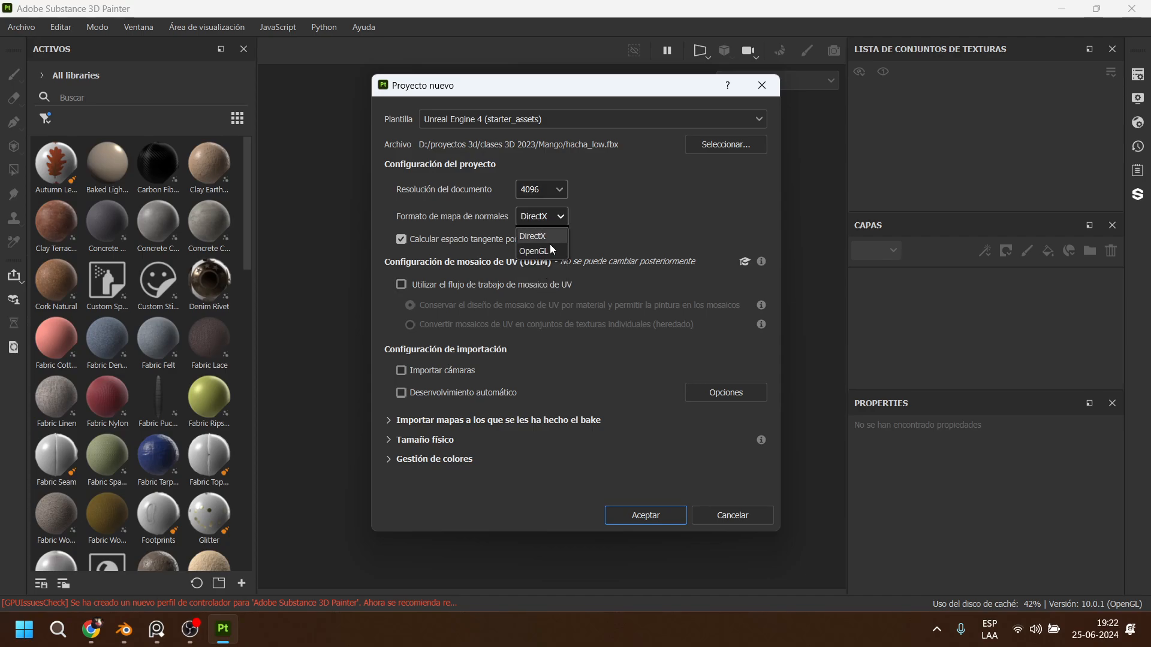
pyautogui.click(645, 516)
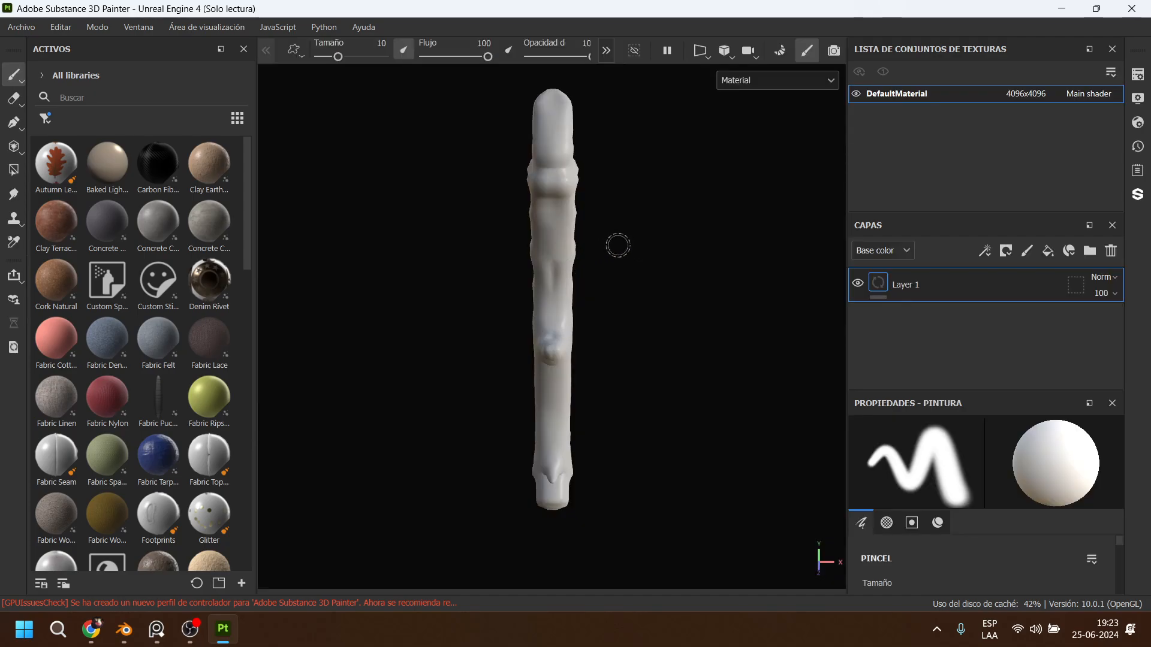
# Inspect the imported handle, enter baking mode and load hacha_high from the Mango folder as the high-definition mesh.
pyautogui.keyDown('alt'); pyautogui.moveTo(637, 236); pyautogui.dragTo(617, 262); pyautogui.keyUp('alt')
pyautogui.scroll(5, 586, 200)
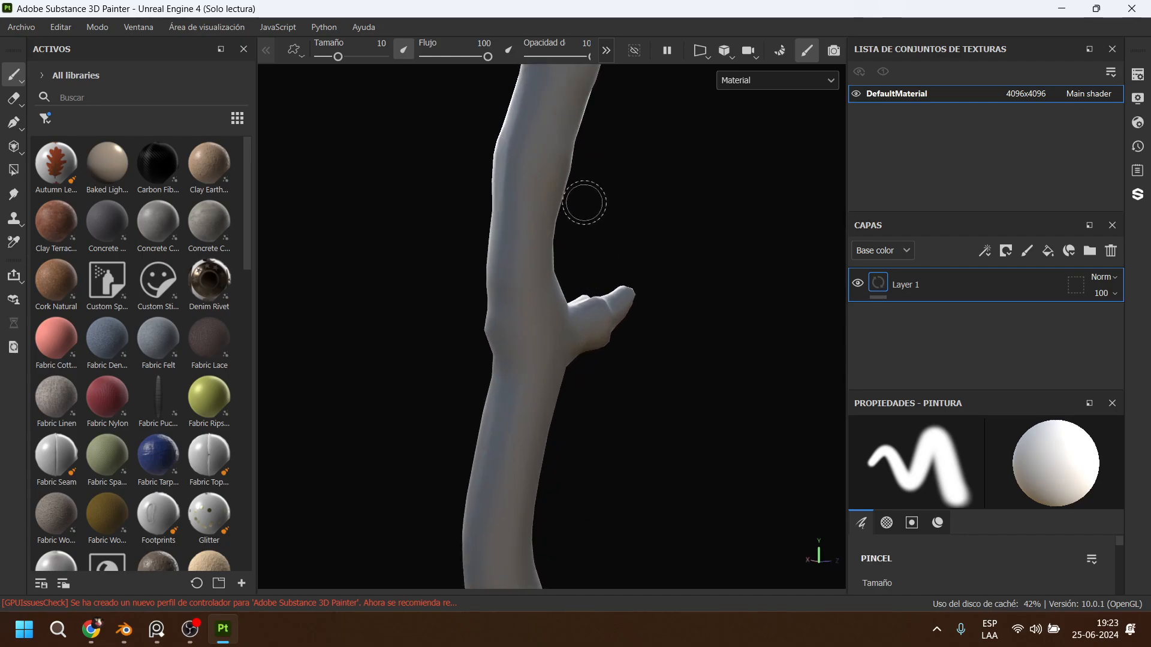
pyautogui.moveTo(480, 343)
pyautogui.keyDown('alt'); pyautogui.mouseDown()
pyautogui.moveTo(763, 354)
pyautogui.moveTo(634, 368)
pyautogui.moveTo(610, 352)
pyautogui.mouseUp(); pyautogui.keyUp('alt')
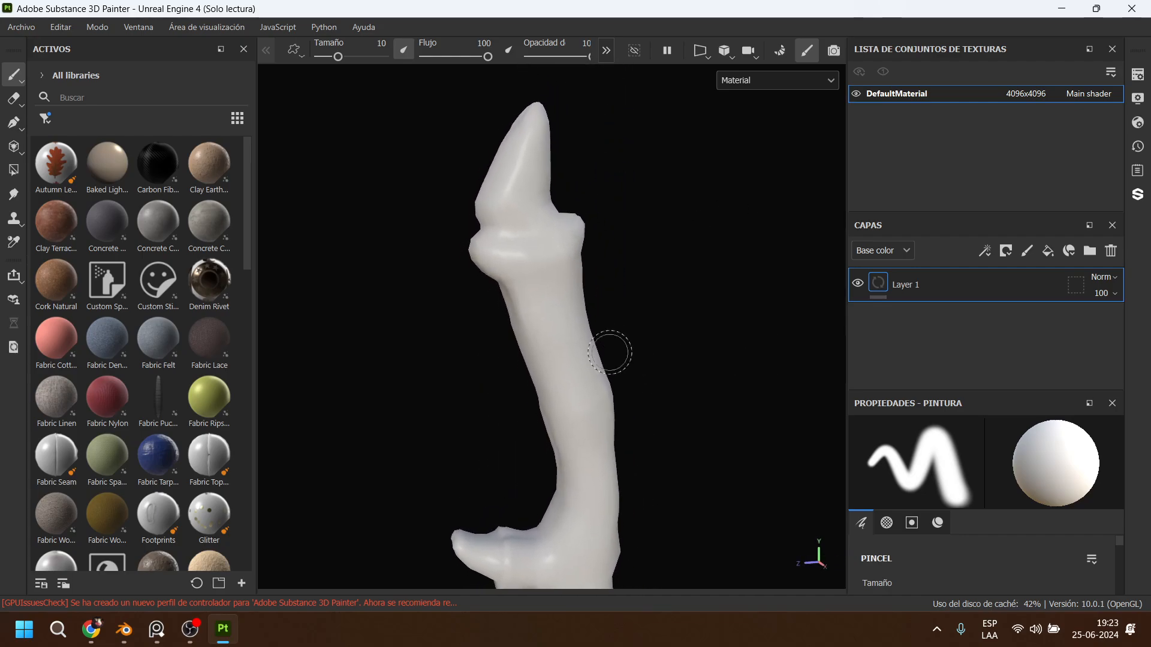
pyautogui.click(782, 53)
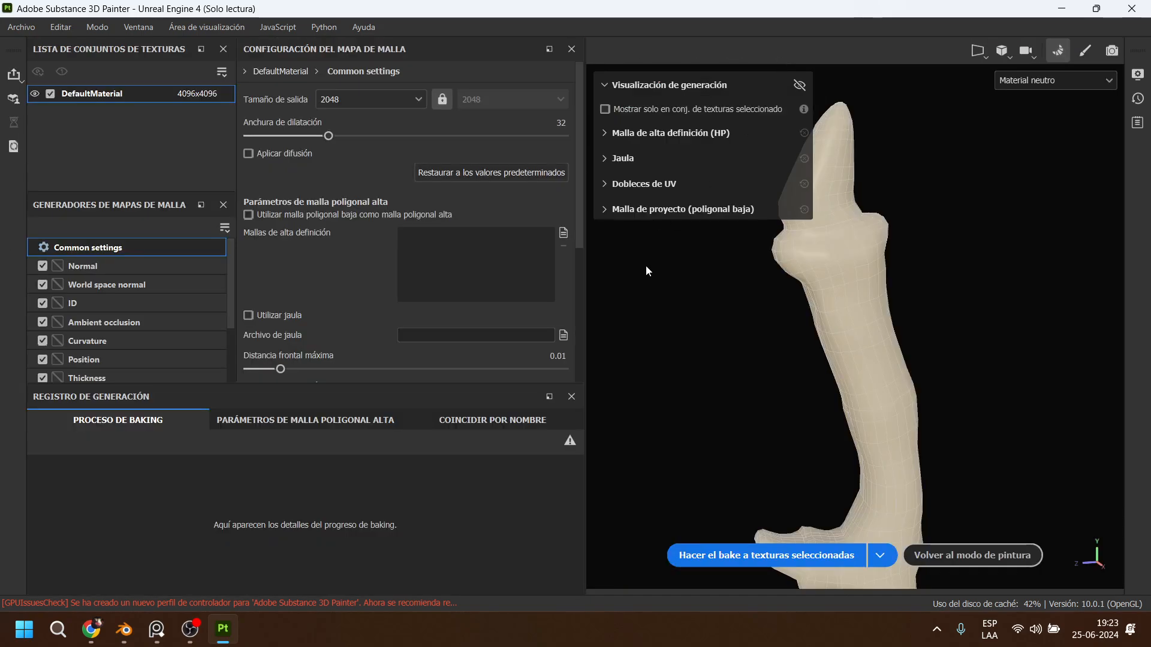
pyautogui.click(562, 232)
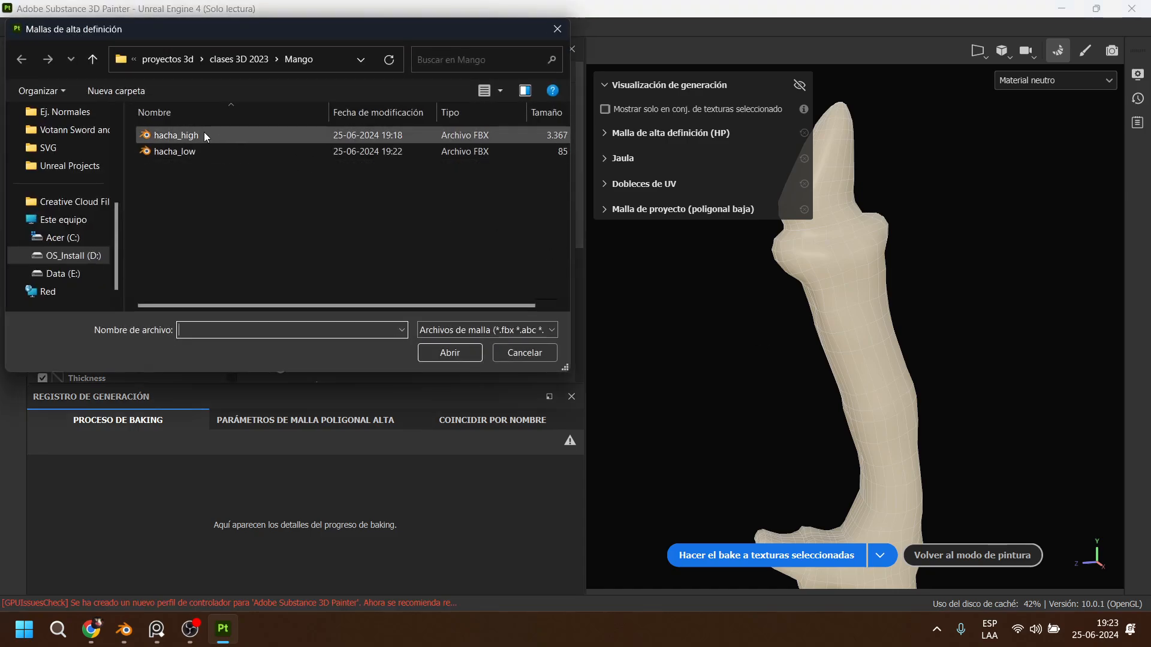
pyautogui.click(237, 59)
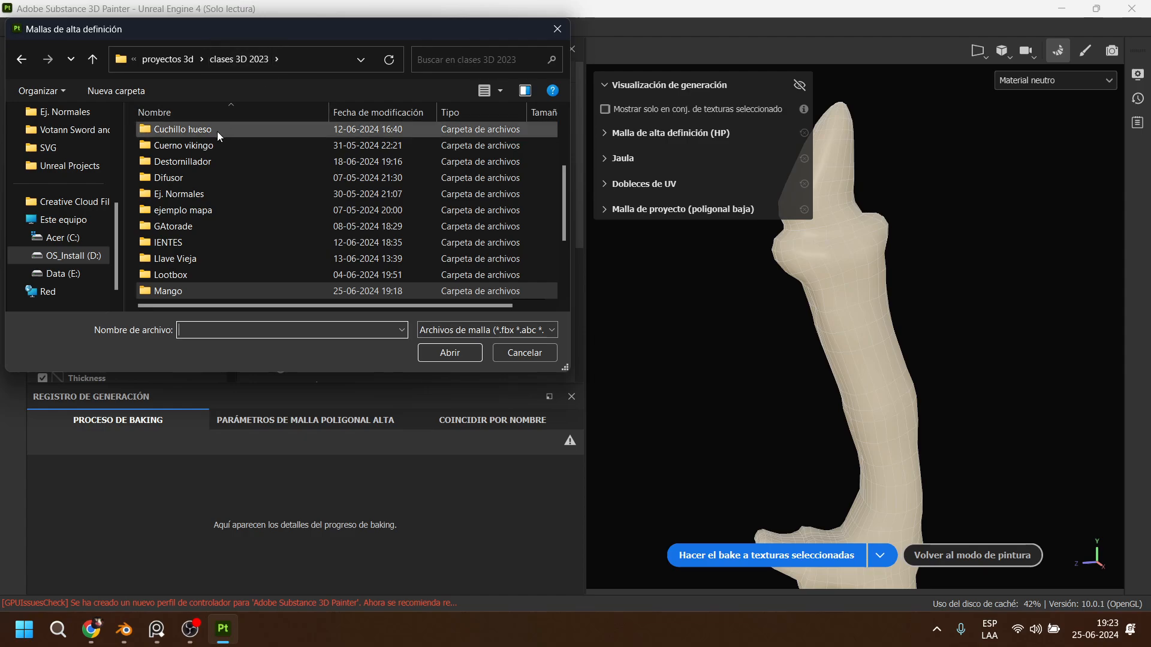
pyautogui.doubleClick(177, 287)
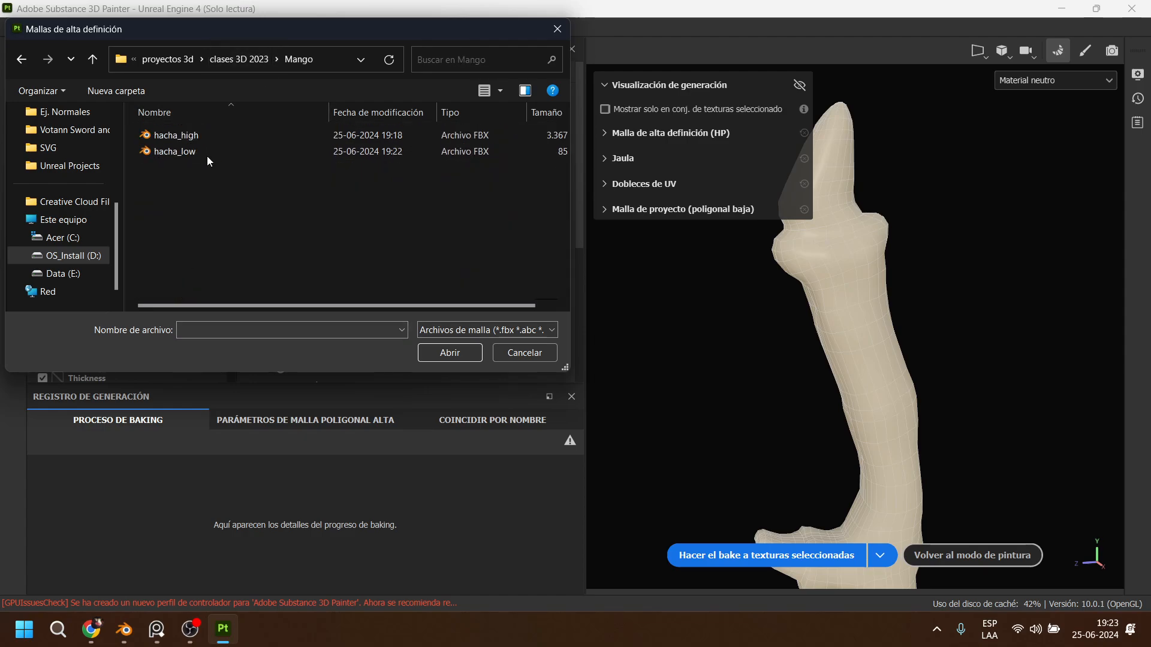
pyautogui.click(180, 135)
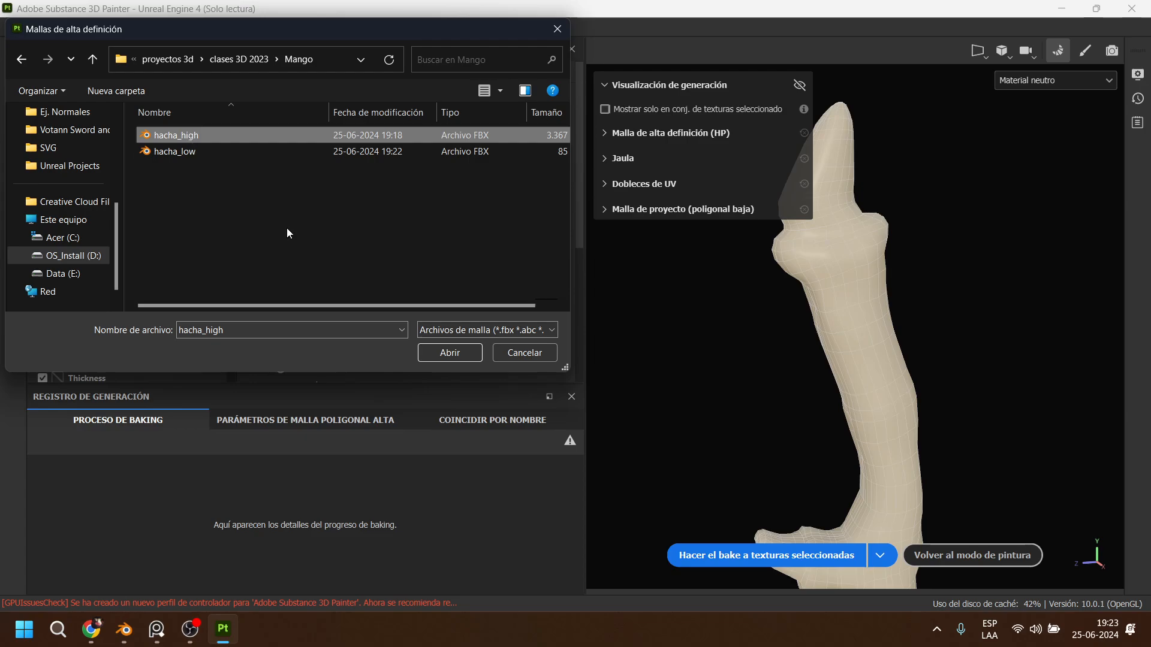
pyautogui.click(443, 352)
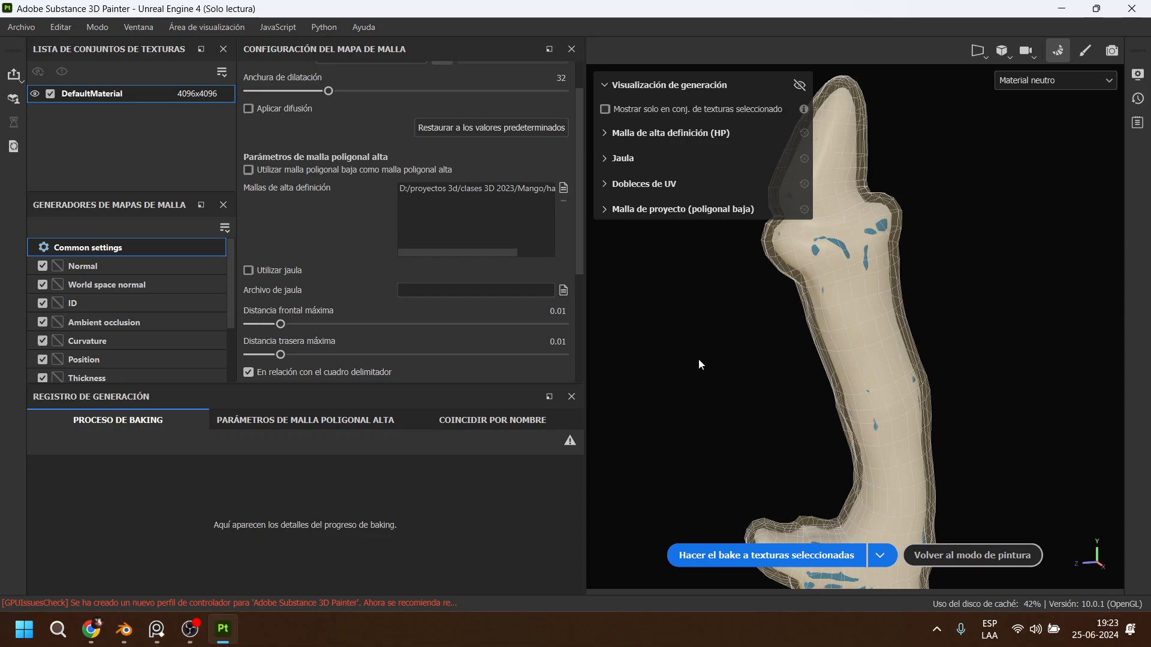
# Check the cage around the handle and set the maximum frontal distance to 0.0028 and maximum rear distance to 0.0116.
pyautogui.keyDown('alt'); pyautogui.moveTo(700, 362); pyautogui.dragTo(725, 354); pyautogui.keyUp('alt')
pyautogui.keyDown('alt'); pyautogui.moveTo(876, 394); pyautogui.dragTo(881, 284, button='middle'); pyautogui.keyUp('alt')
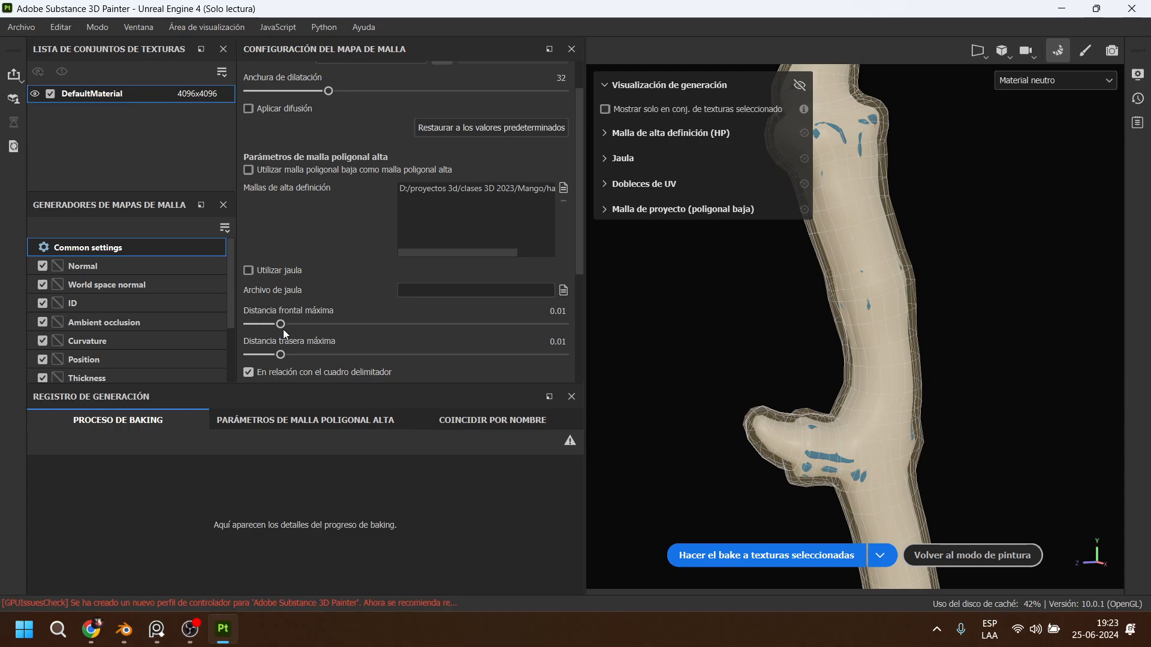
pyautogui.moveTo(282, 324); pyautogui.dragTo(279, 355)
# Set the bake's dilation width to 28 and its output size to 4096.
pyautogui.scroll(2, 348, 269)
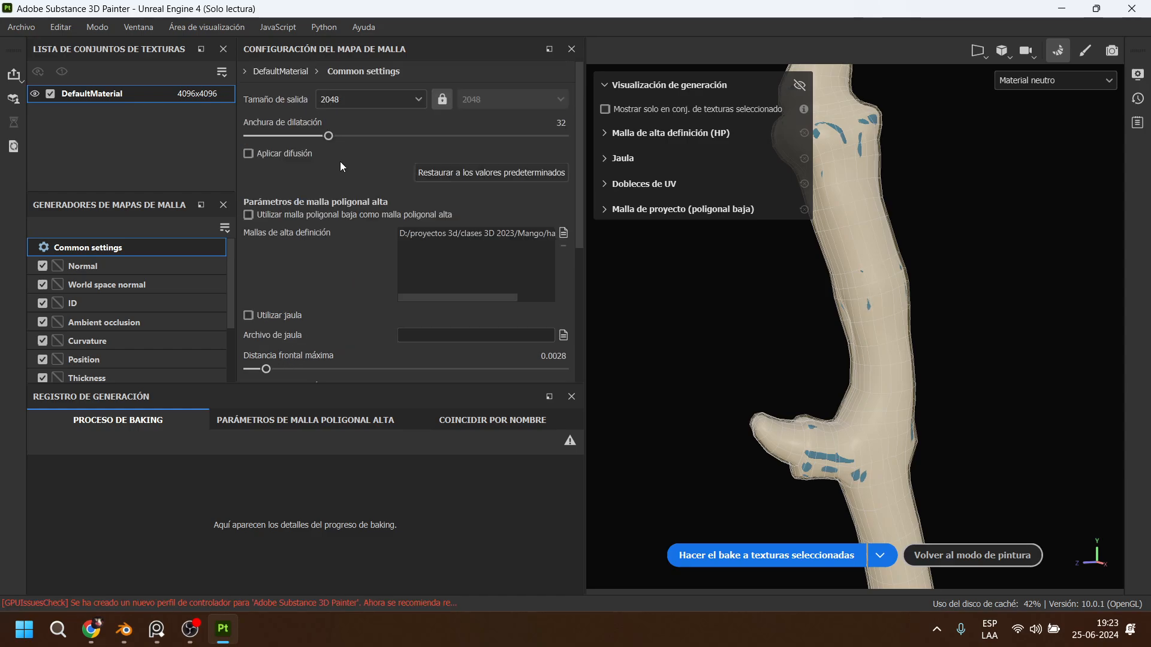
pyautogui.moveTo(327, 136); pyautogui.dragTo(317, 136)
pyautogui.click(397, 98)
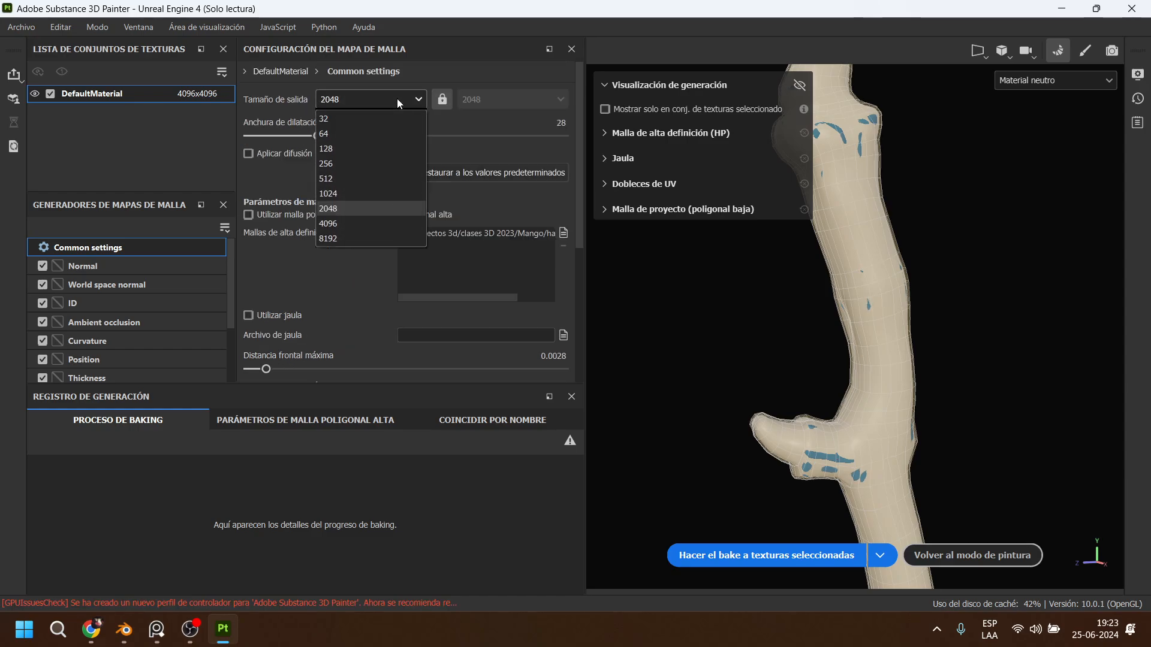
pyautogui.click(365, 223)
# Set the bake matching to by mesh name and bake the mesh maps for the selected textures.
pyautogui.scroll(-4, 484, 259)
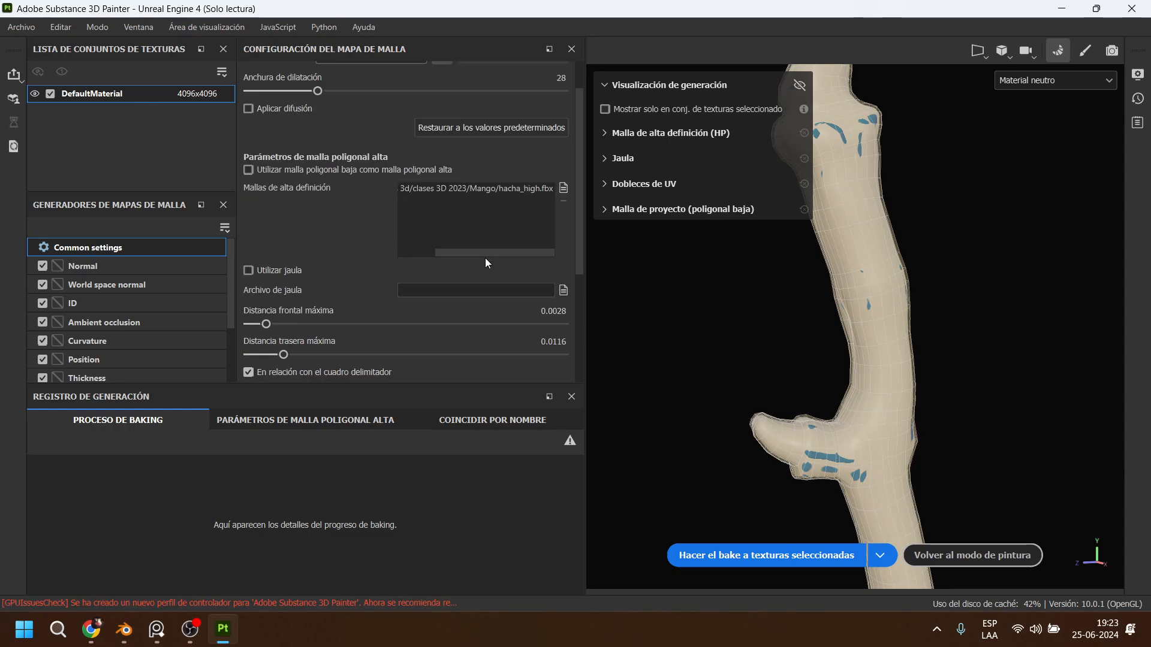
pyautogui.click(487, 278)
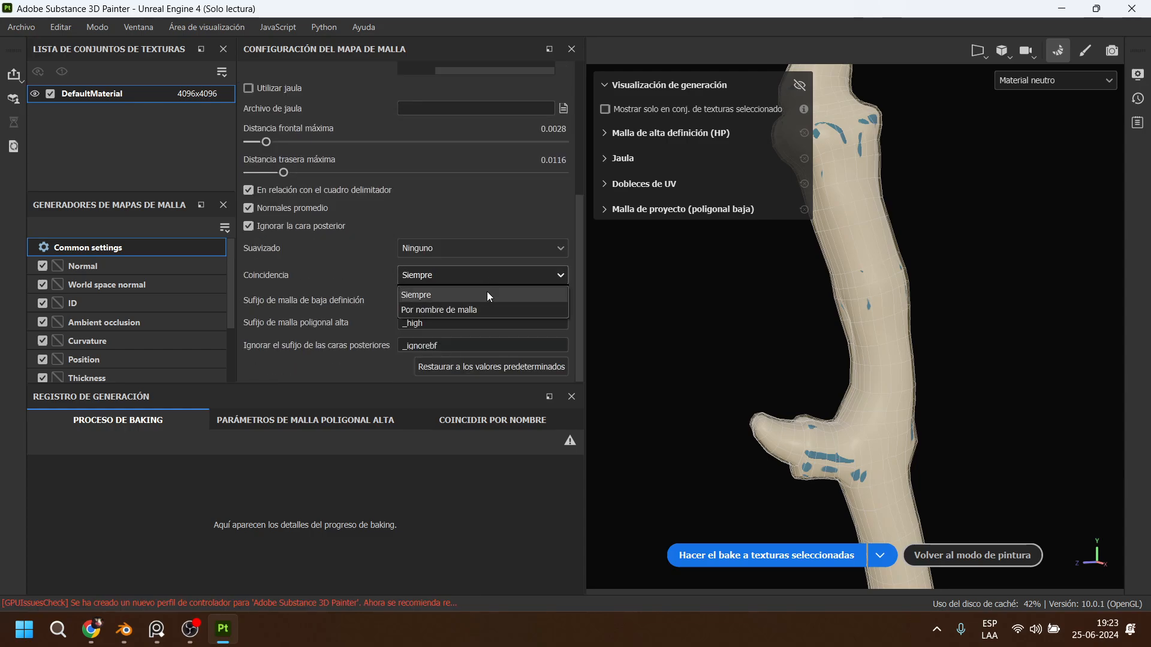
pyautogui.click(486, 310)
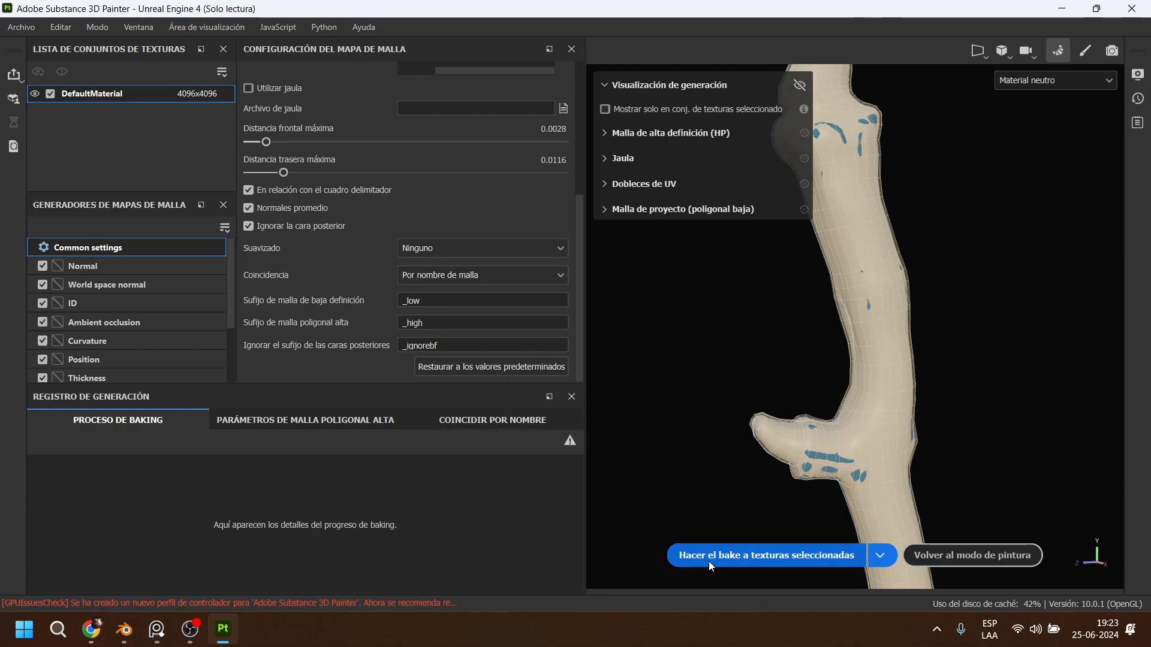
pyautogui.click(742, 548)
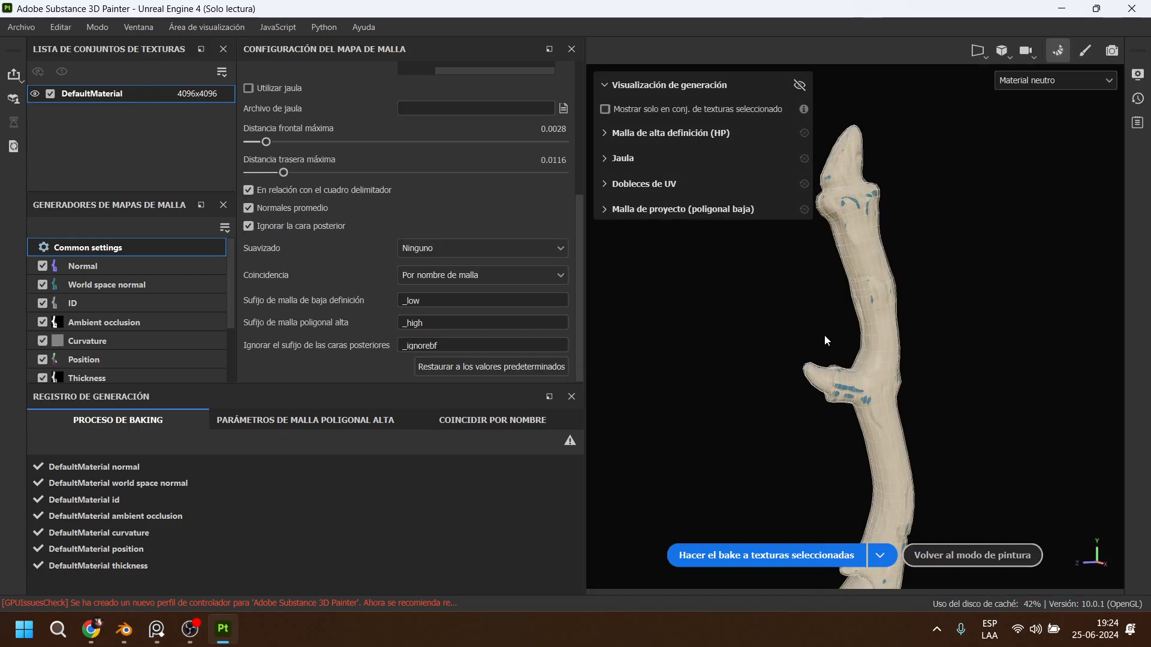
# Return to painting mode and inspect the baked details around the whole axe handle.
pyautogui.click(1088, 54)
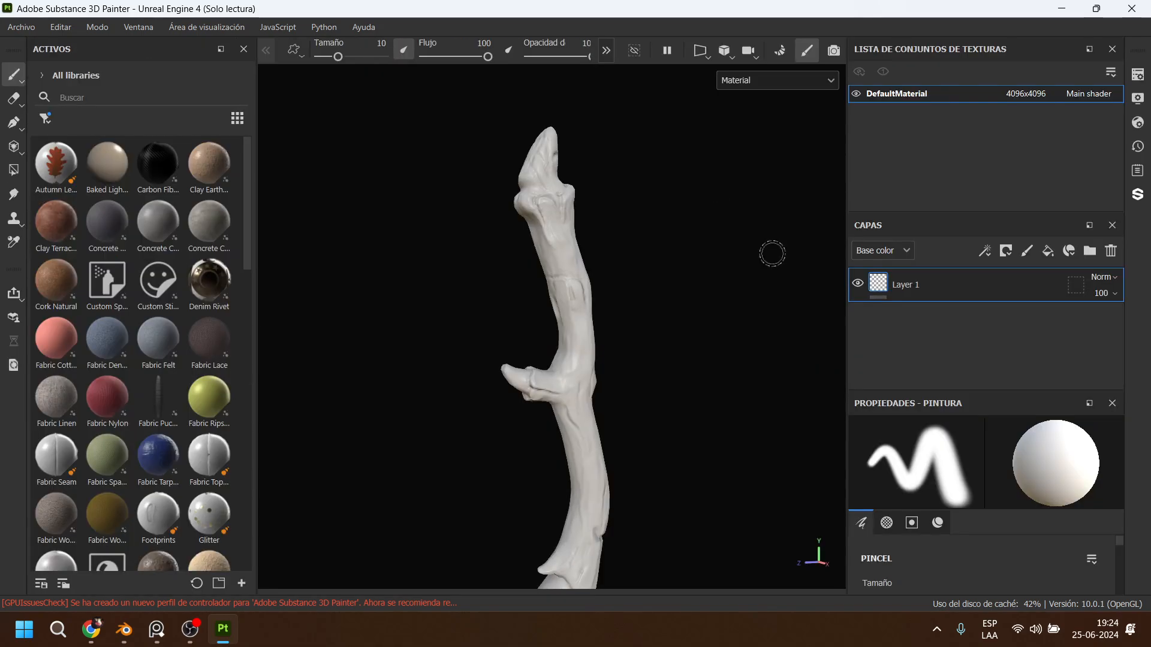
pyautogui.moveTo(622, 287)
pyautogui.keyDown('alt'); pyautogui.mouseDown()
pyautogui.moveTo(652, 226)
pyautogui.moveTo(658, 272)
pyautogui.moveTo(359, 265)
pyautogui.moveTo(548, 325)
pyautogui.moveTo(663, 341)
pyautogui.moveTo(662, 411)
pyautogui.moveTo(649, 332)
pyautogui.mouseUp(); pyautogui.keyUp('alt')
pyautogui.scroll(-2, 649, 332)
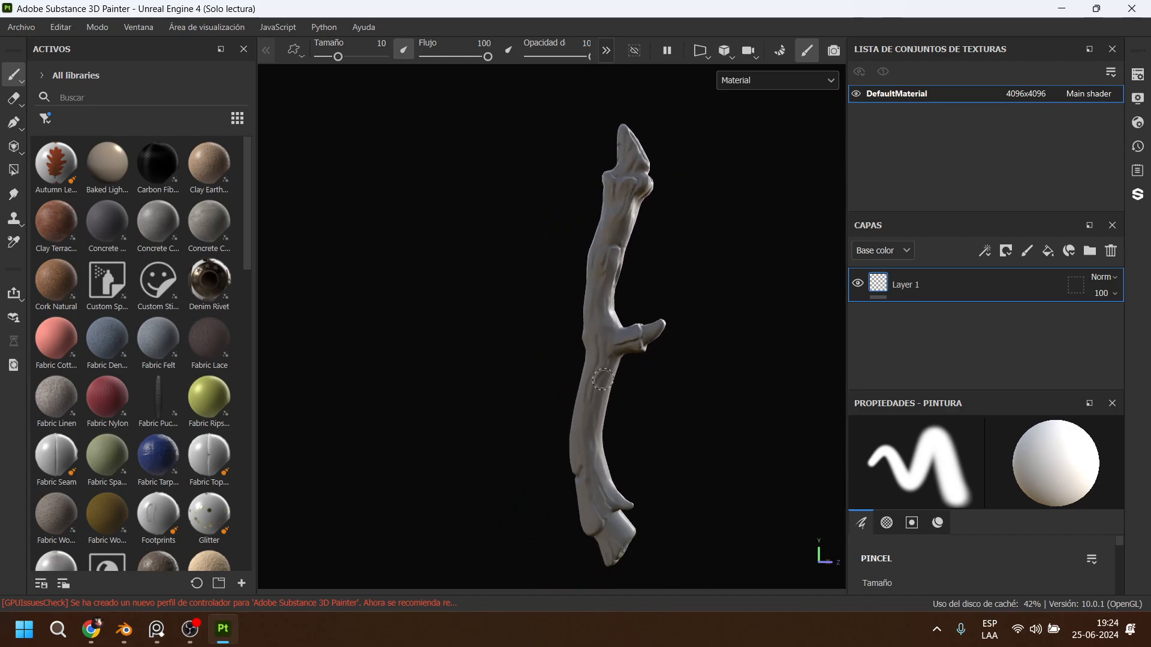
pyautogui.keyDown('alt'); pyautogui.moveTo(425, 284); pyautogui.dragTo(539, 292); pyautogui.keyUp('alt')
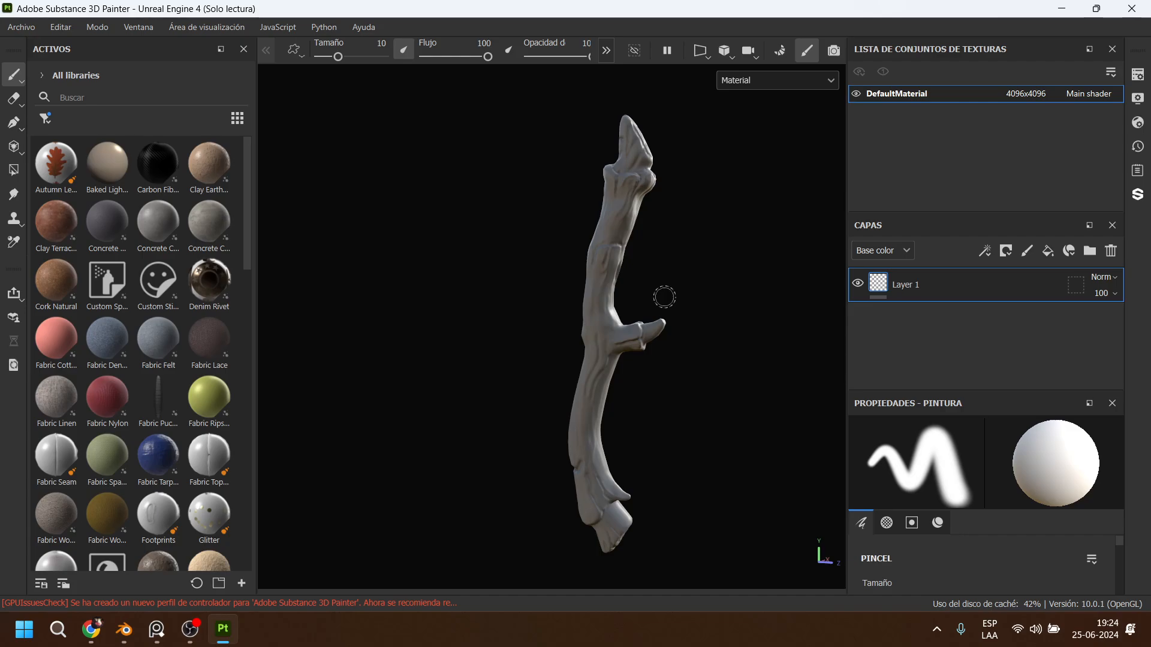
pyautogui.scroll(8, 665, 281)
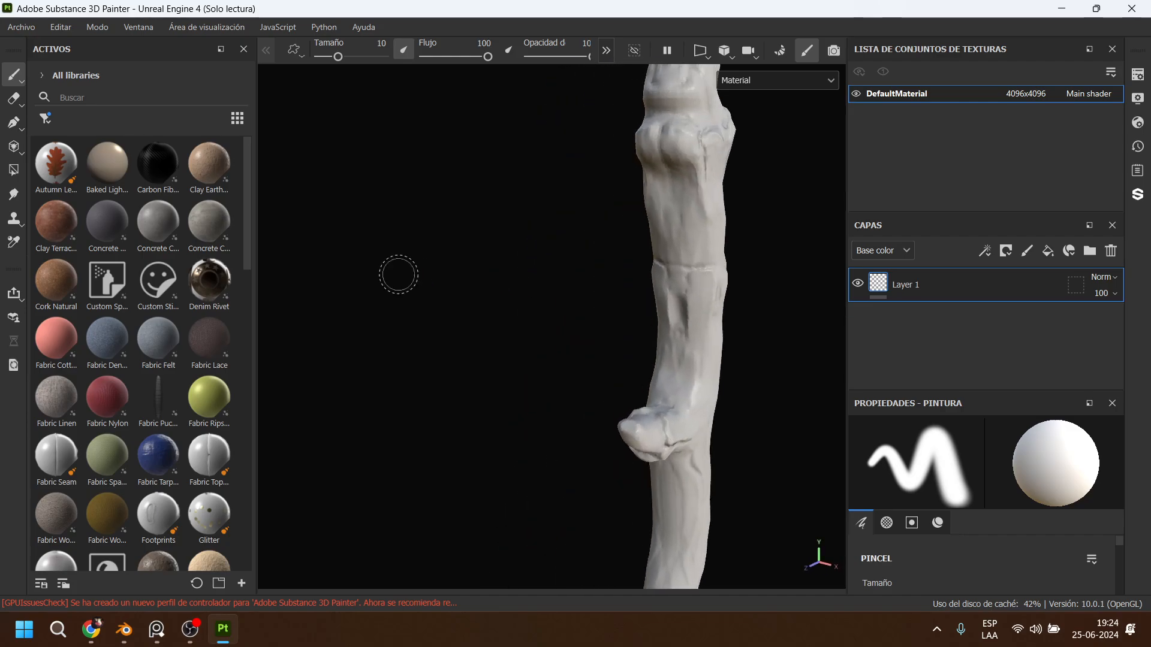
pyautogui.scroll(-10, 650, 288)
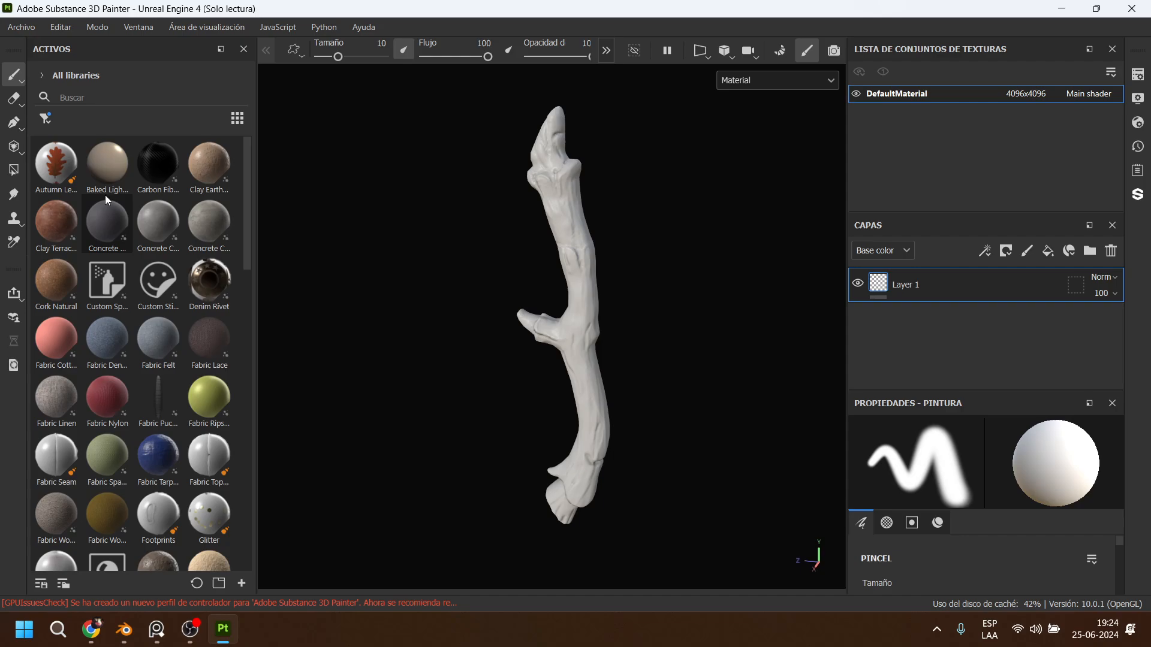
# Search the assets for wood and apply the Stylized Wood Rough material to the handle as a fill layer.
pyautogui.click(94, 97)
pyautogui.write('wood')
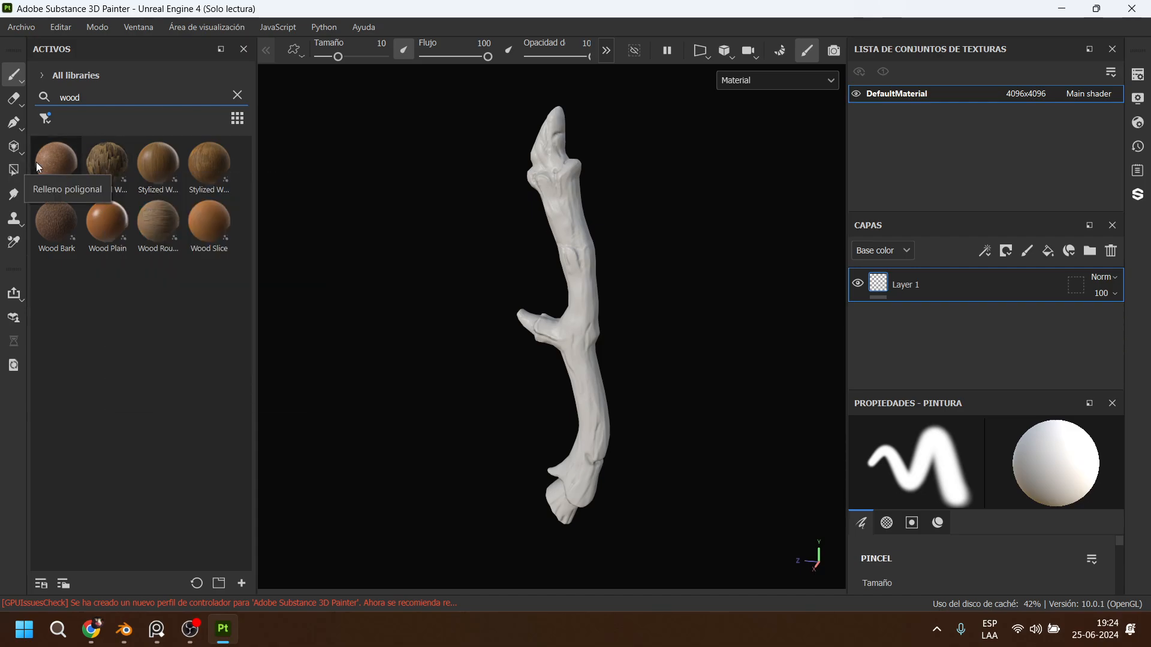
pyautogui.moveTo(103, 229)
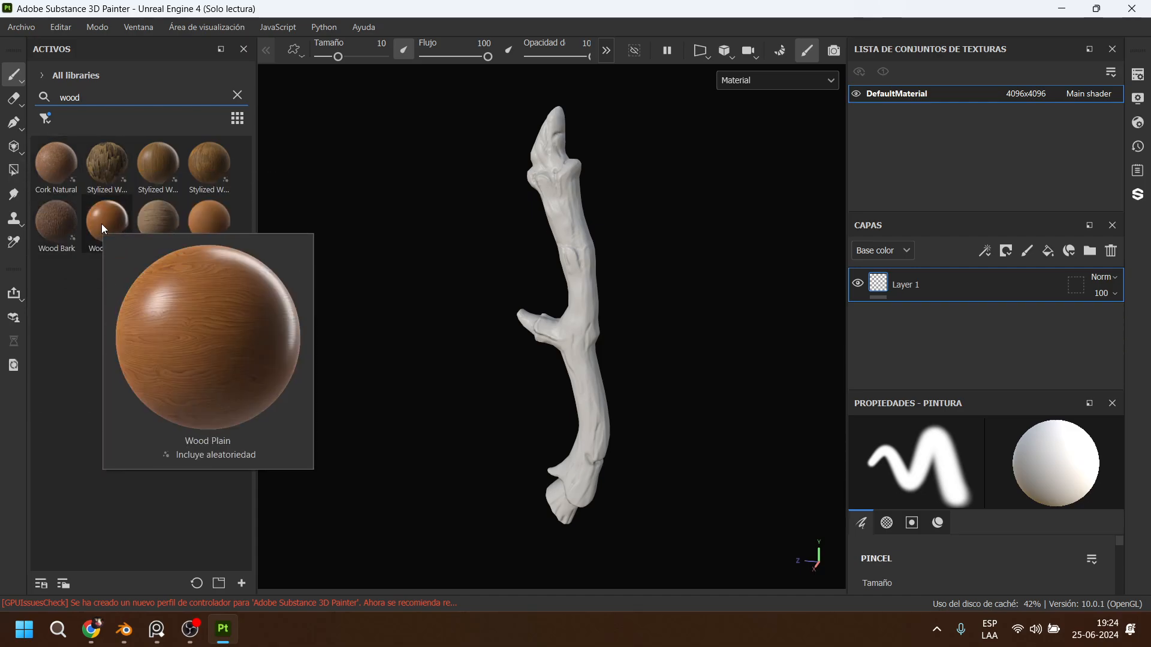
pyautogui.moveTo(156, 224)
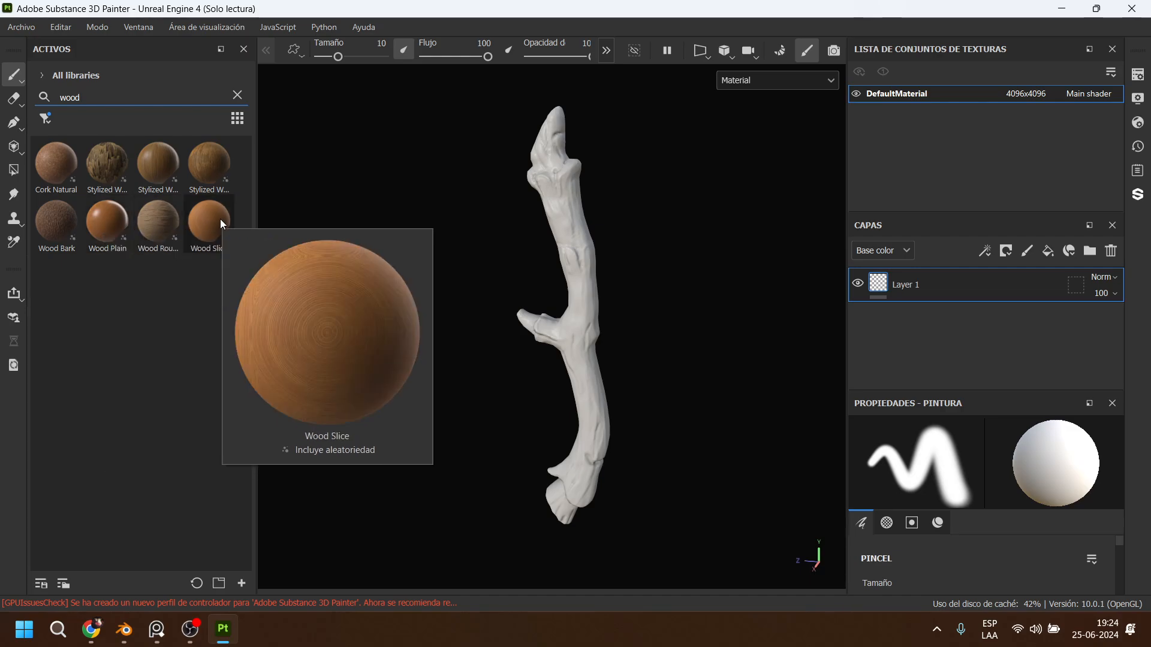
pyautogui.moveTo(212, 156)
pyautogui.moveTo(212, 156); pyautogui.dragTo(683, 255)
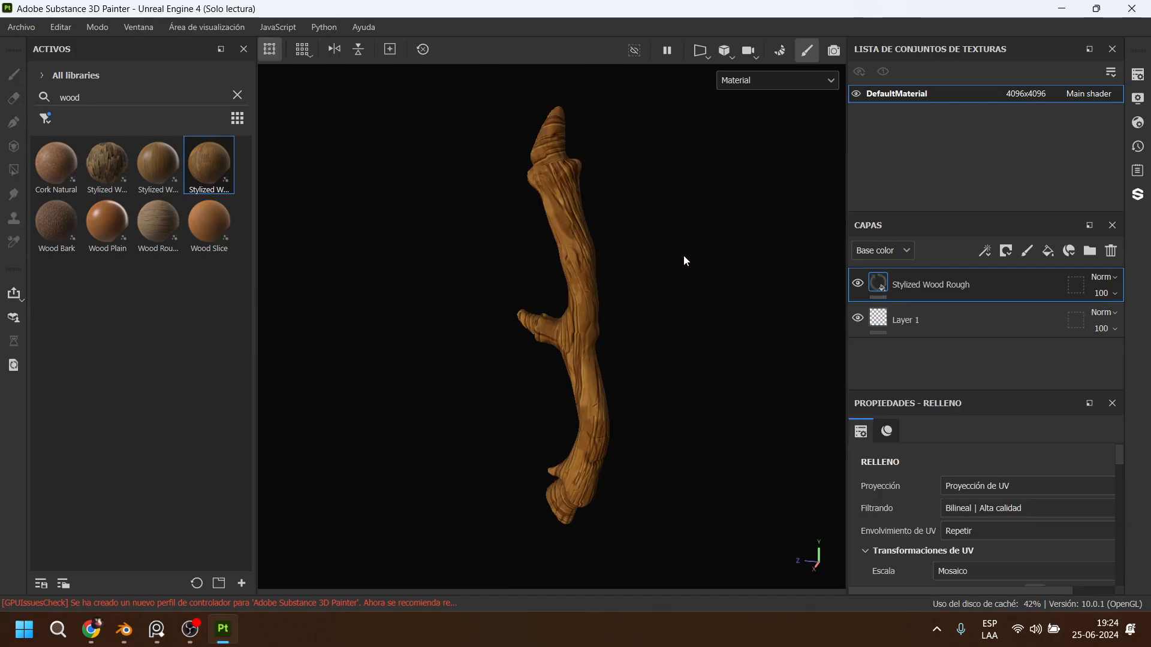
pyautogui.scroll(-3, 689, 267)
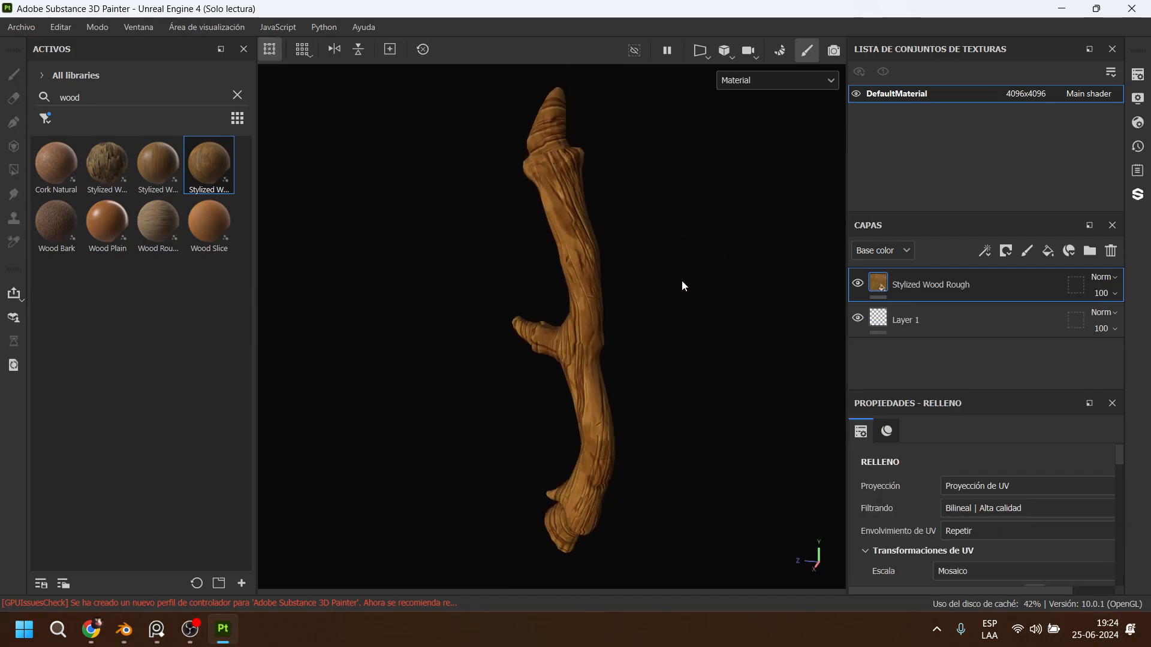
pyautogui.moveTo(635, 280)
pyautogui.keyDown('alt'); pyautogui.mouseDown()
pyautogui.moveTo(733, 284)
pyautogui.moveTo(812, 252)
pyautogui.moveTo(631, 262)
pyautogui.mouseUp(); pyautogui.keyUp('alt')
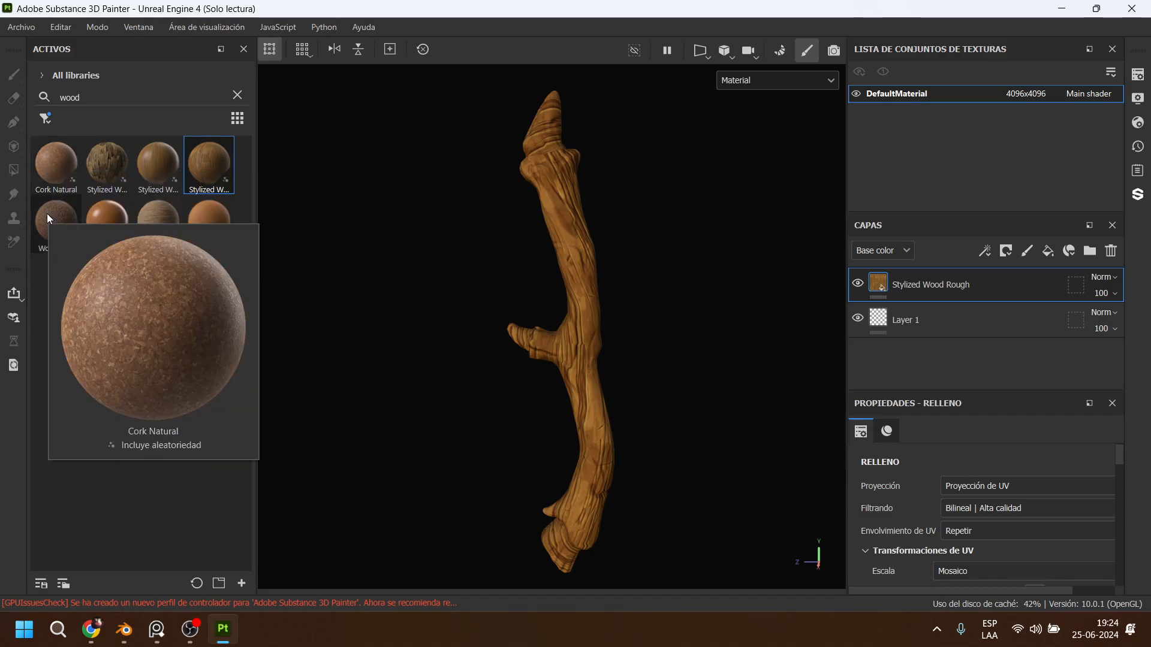
# Add the Stylized Wood Bark material above the Stylized Wood Rough layer and give it a black mask.
pyautogui.moveTo(45, 214)
pyautogui.moveTo(103, 150)
pyautogui.moveTo(103, 149); pyautogui.dragTo(976, 268)
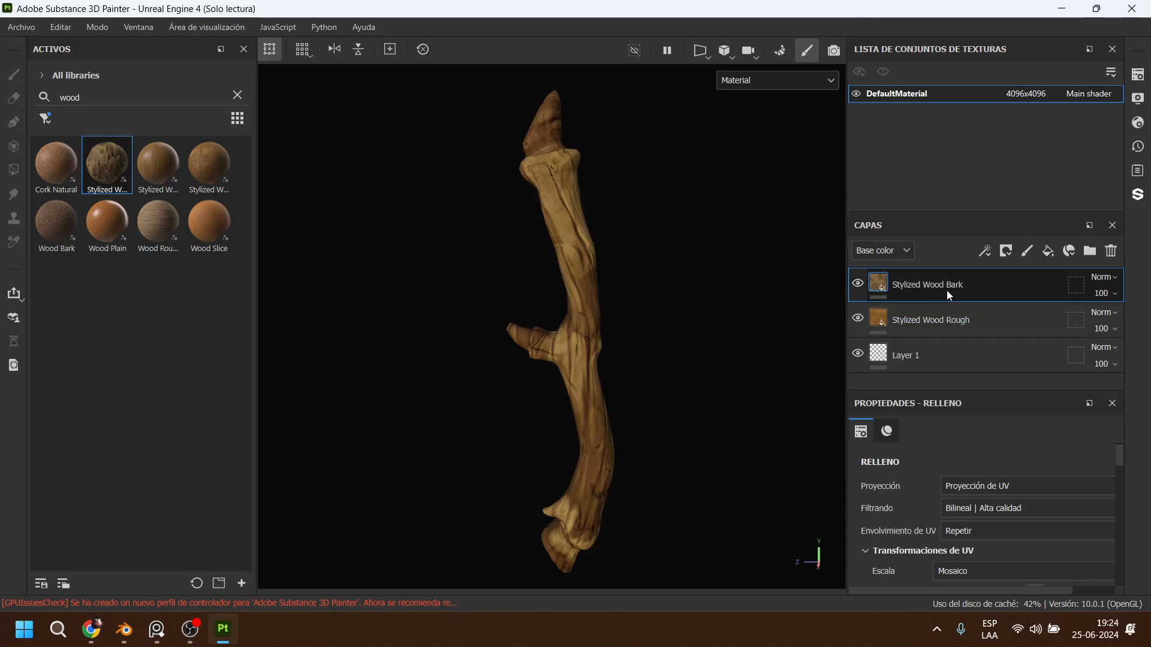
pyautogui.rightClick(926, 286)
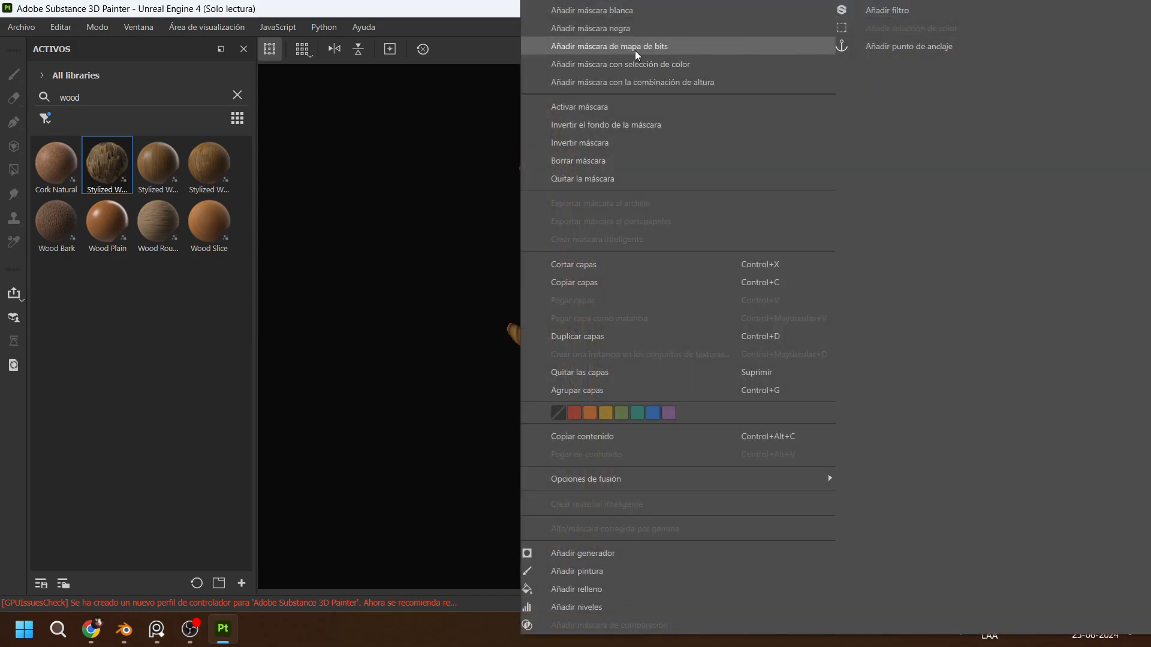
pyautogui.click(623, 28)
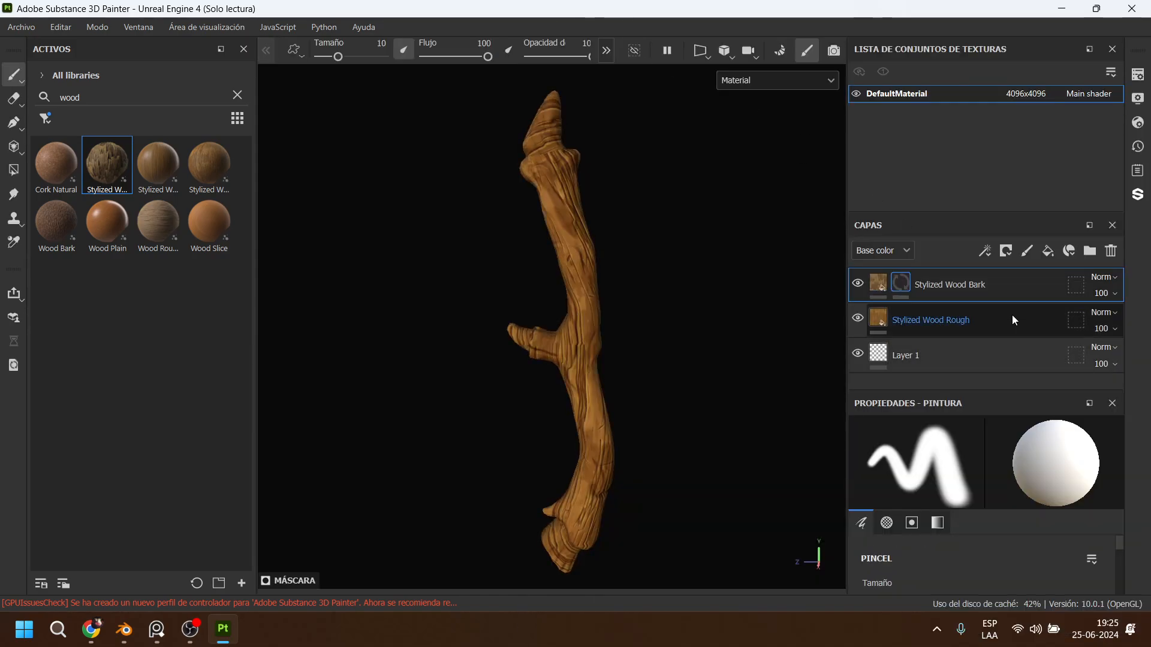
# Add a Metal Edge Wear generator to the Stylized Wood Bark mask and check its effect on the upper handle.
pyautogui.rightClick(905, 283)
pyautogui.click(933, 483)
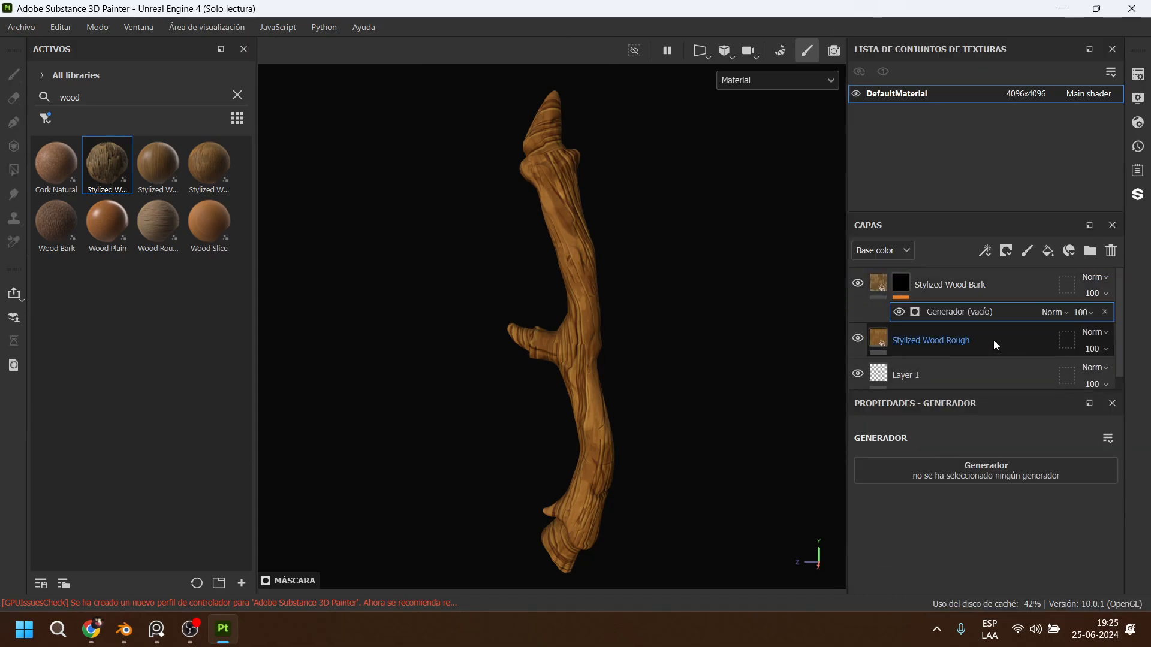
pyautogui.click(1005, 470)
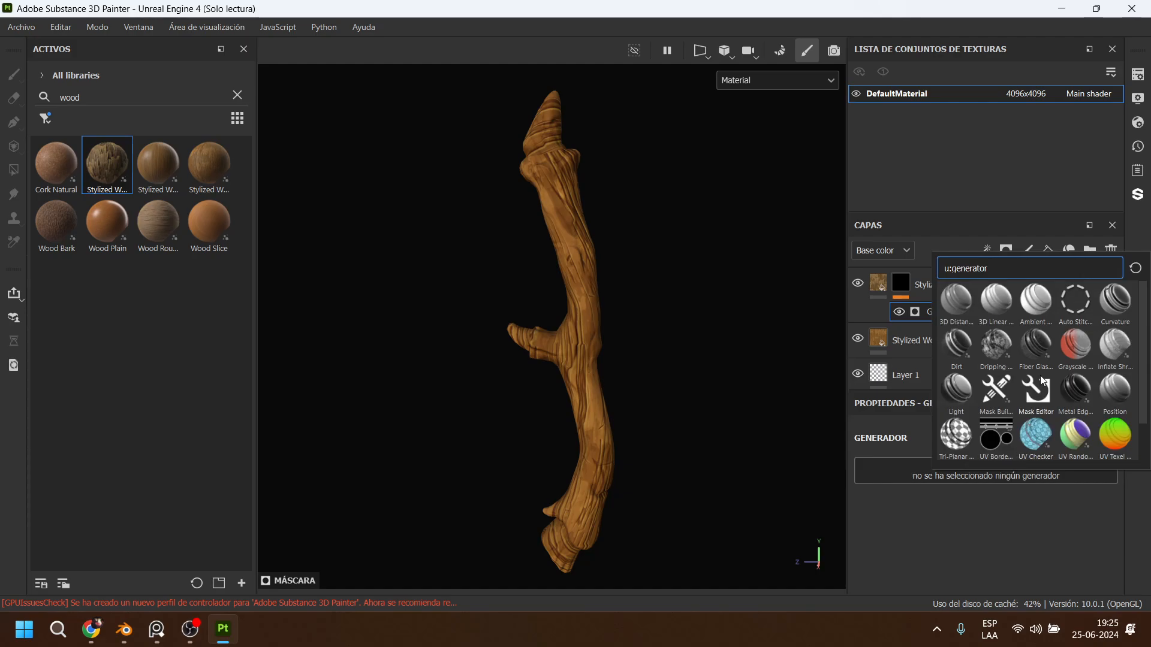
pyautogui.click(1077, 390)
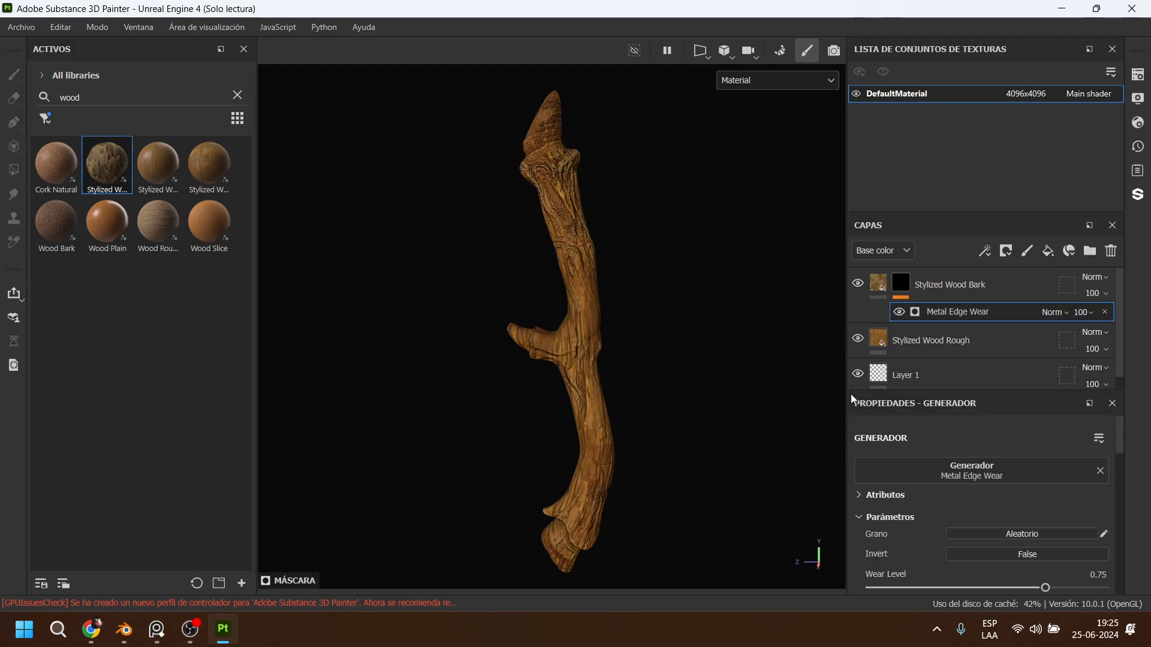
pyautogui.scroll(3, 694, 281)
pyautogui.keyDown('alt'); pyautogui.moveTo(685, 244); pyautogui.dragTo(687, 336, button='middle'); pyautogui.keyUp('alt')
pyautogui.scroll(3, 683, 327)
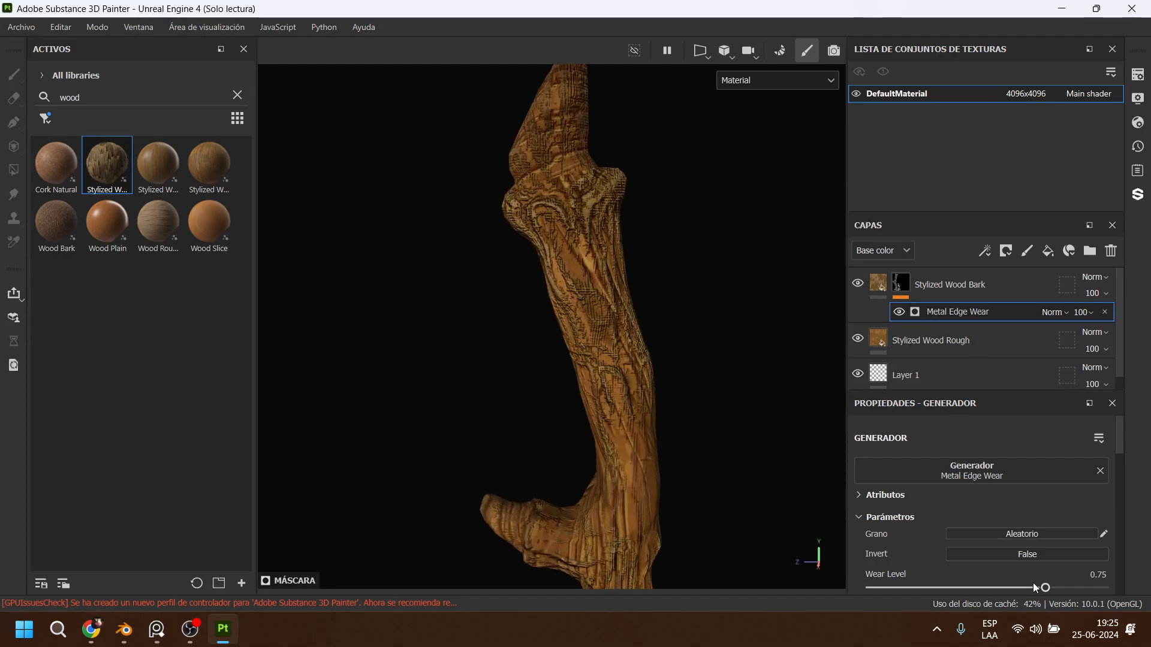
# Set the edge wear generator's wear level to 0.36, wear contrast to 0.19 and triplanar blending contrast to 0.24.
pyautogui.scroll(-3, 1029, 506)
pyautogui.moveTo(1045, 455); pyautogui.dragTo(915, 483)
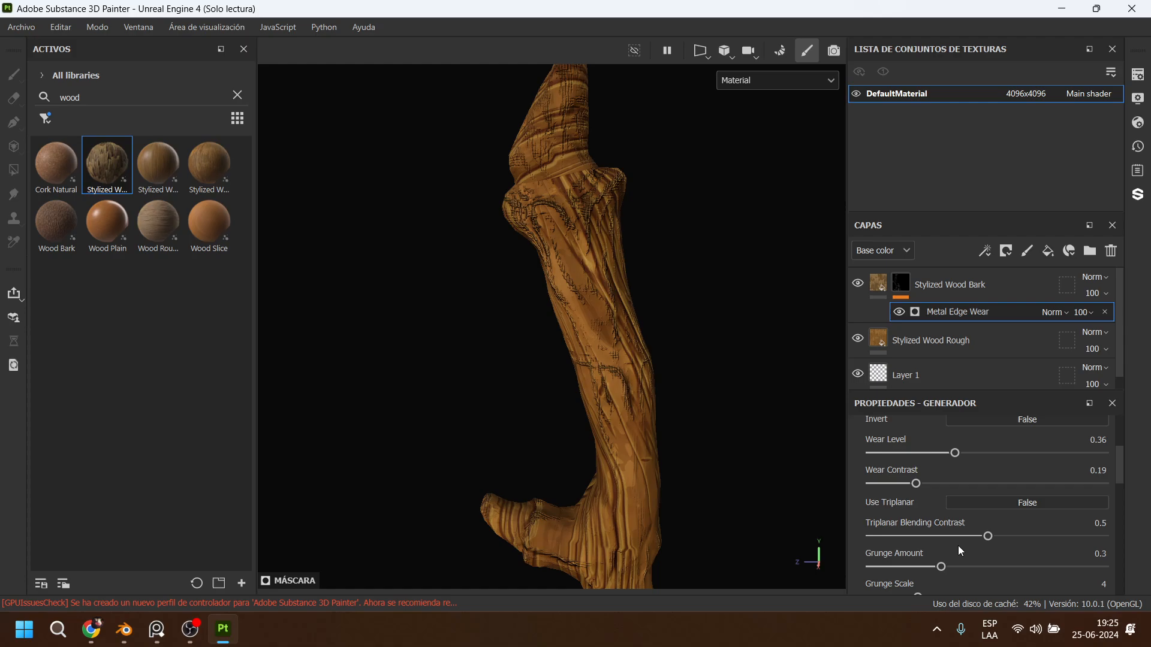
pyautogui.moveTo(987, 535); pyautogui.dragTo(926, 536)
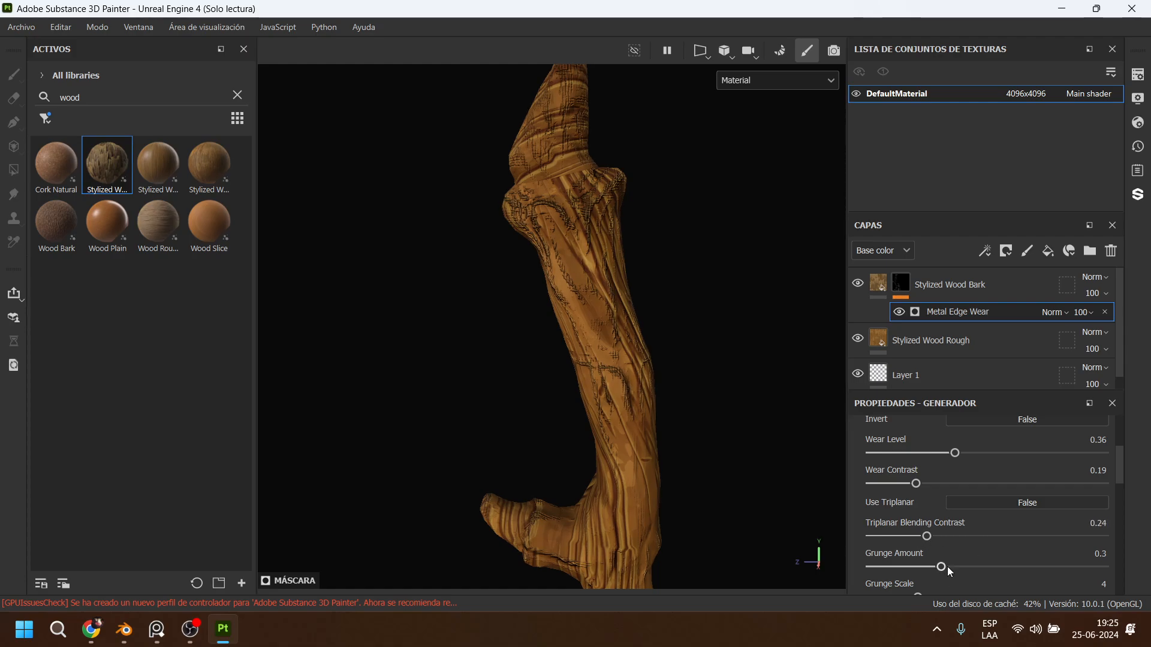
# Set the generator's grunge amount to 0.51, grunge scale to 5 and curvature weight to 0.66, and adjust edge smoothness and ambient occlusion masking.
pyautogui.scroll(-5, 988, 565)
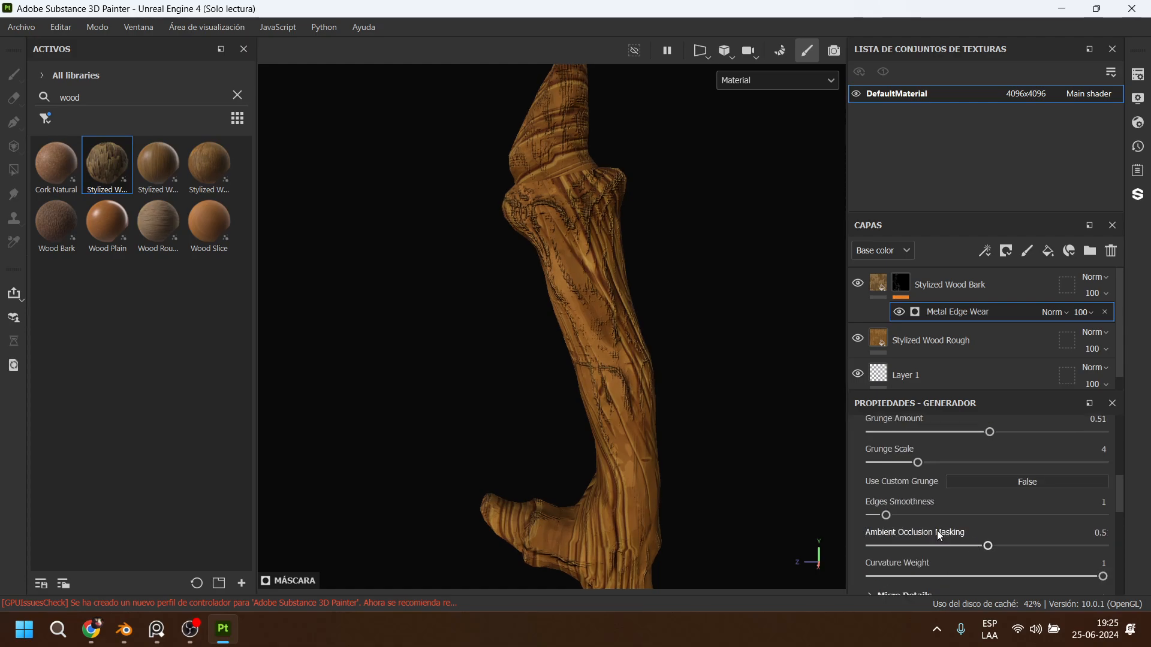
pyautogui.moveTo(920, 466)
pyautogui.mouseDown()
pyautogui.moveTo(1010, 463)
pyautogui.moveTo(930, 466)
pyautogui.mouseUp()
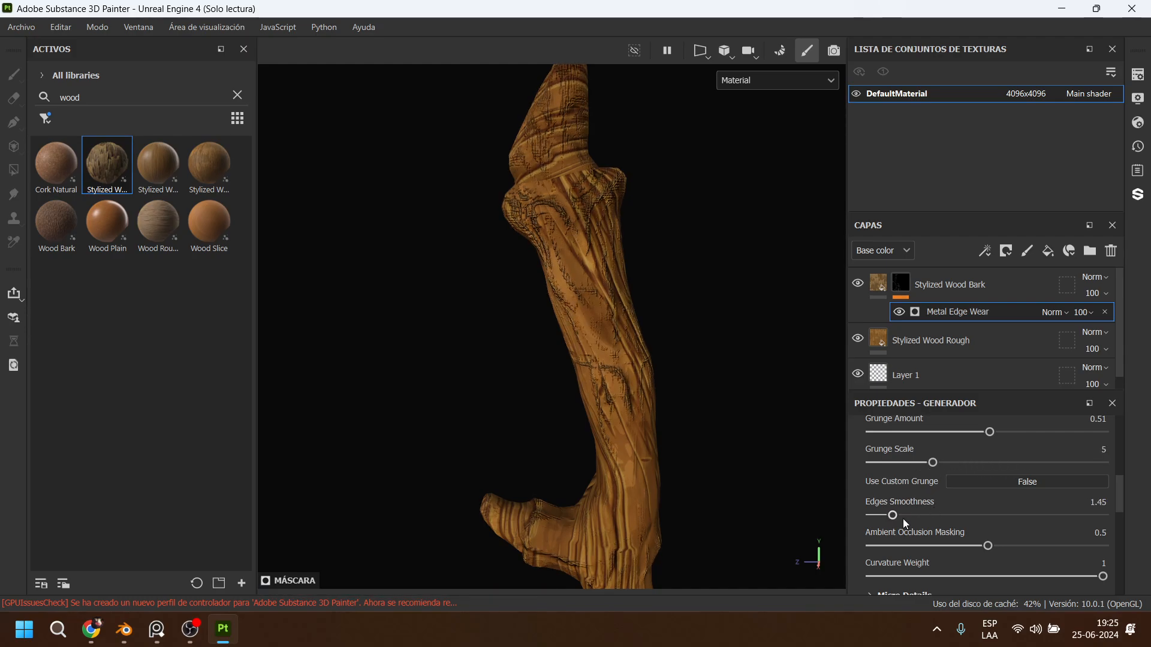
pyautogui.moveTo(987, 519)
pyautogui.mouseDown()
pyautogui.moveTo(1029, 515)
pyautogui.moveTo(1005, 516)
pyautogui.mouseUp()
pyautogui.moveTo(937, 547); pyautogui.dragTo(1038, 540)
pyautogui.scroll(-3, 1055, 522)
pyautogui.moveTo(1102, 442); pyautogui.dragTo(1020, 450)
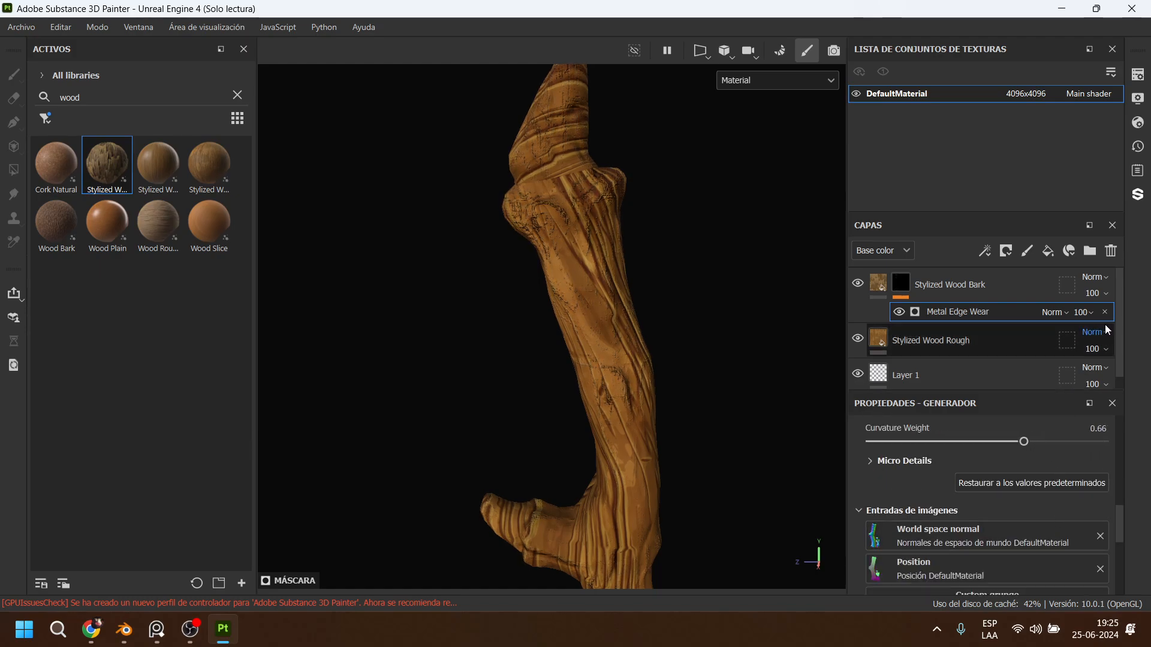
# Set the Metal Edge Wear generator's opacity to 80 and check the whole handle.
pyautogui.click(1090, 312)
pyautogui.moveTo(1138, 339)
pyautogui.mouseDown()
pyautogui.moveTo(1097, 340)
pyautogui.moveTo(1125, 339)
pyautogui.mouseUp()
pyautogui.keyDown('alt'); pyautogui.moveTo(578, 277); pyautogui.dragTo(576, 302); pyautogui.keyUp('alt')
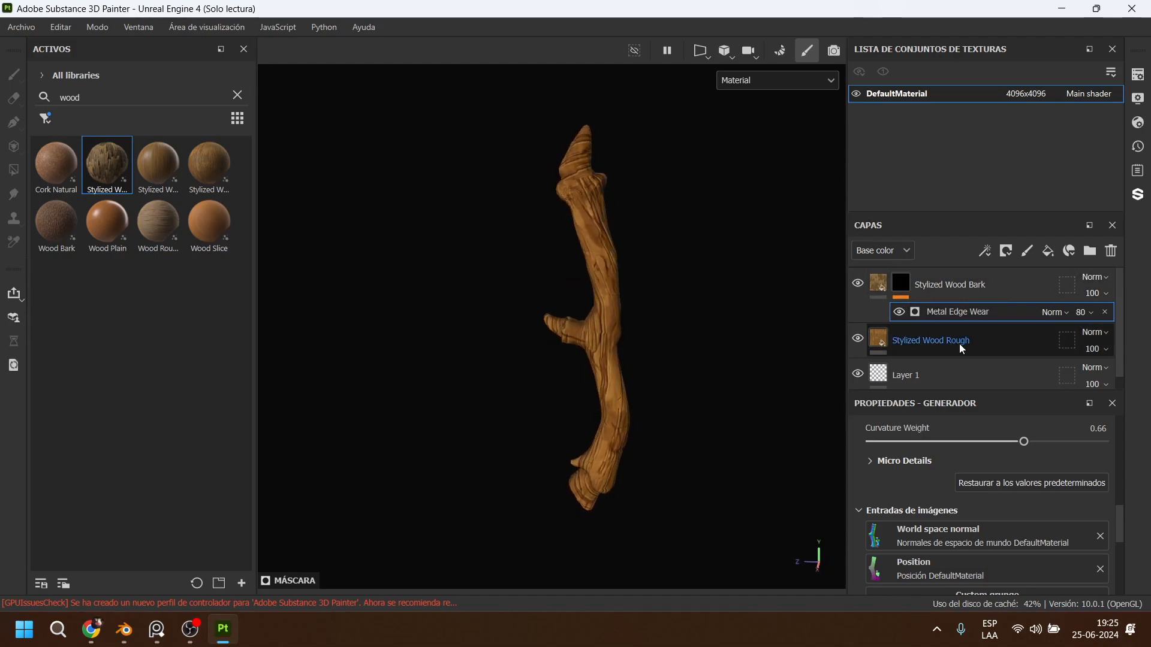
# Move the Stylized Wood Rough layer above Stylized Wood Bark and paste a copy of the bark layer's mask onto it.
pyautogui.moveTo(962, 343); pyautogui.dragTo(970, 292)
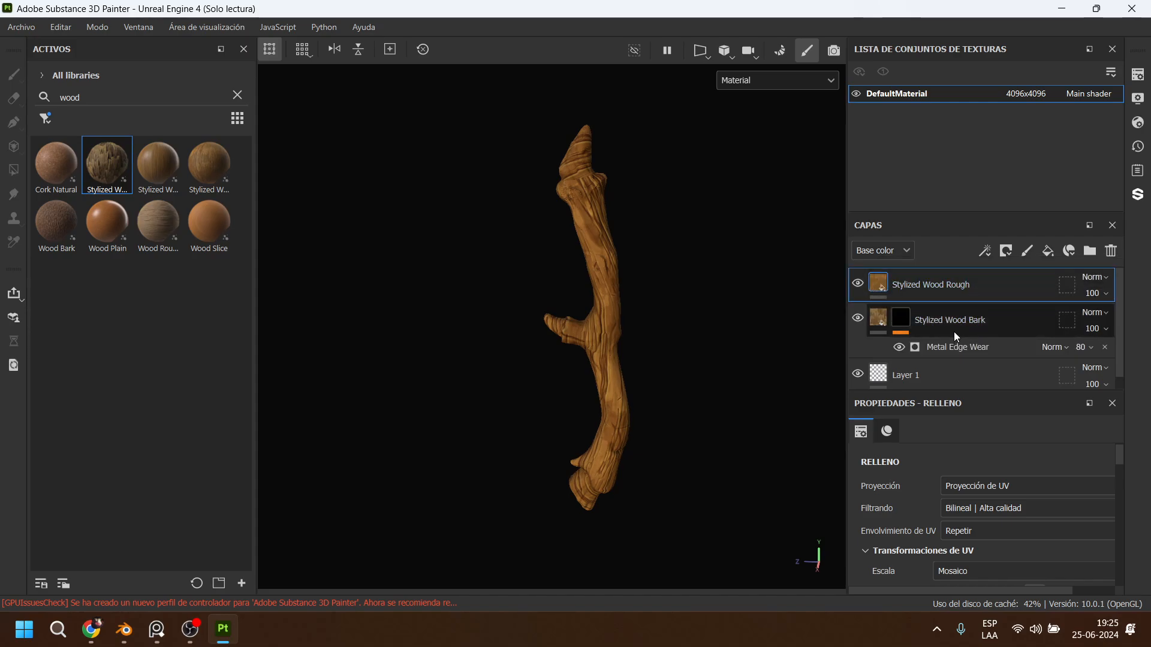
pyautogui.click(901, 318)
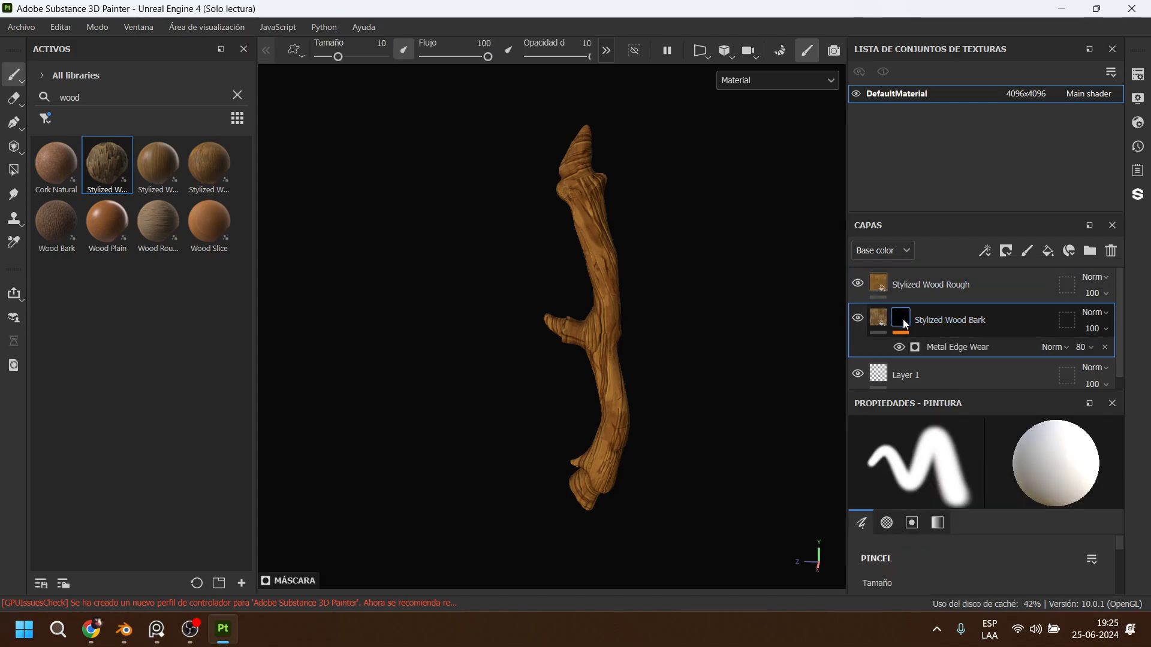
pyautogui.moveTo(902, 319)
pyautogui.mouseDown()
pyautogui.moveTo(908, 298)
pyautogui.moveTo(905, 318)
pyautogui.mouseUp()
pyautogui.rightClick(905, 319)
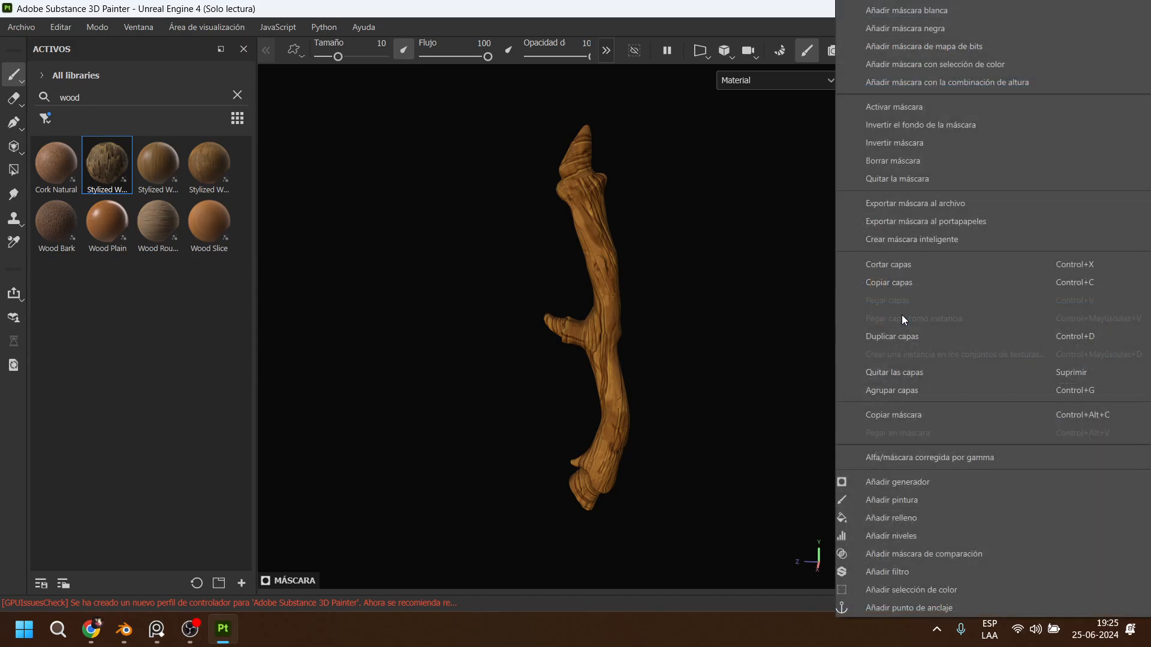
pyautogui.click(732, 320)
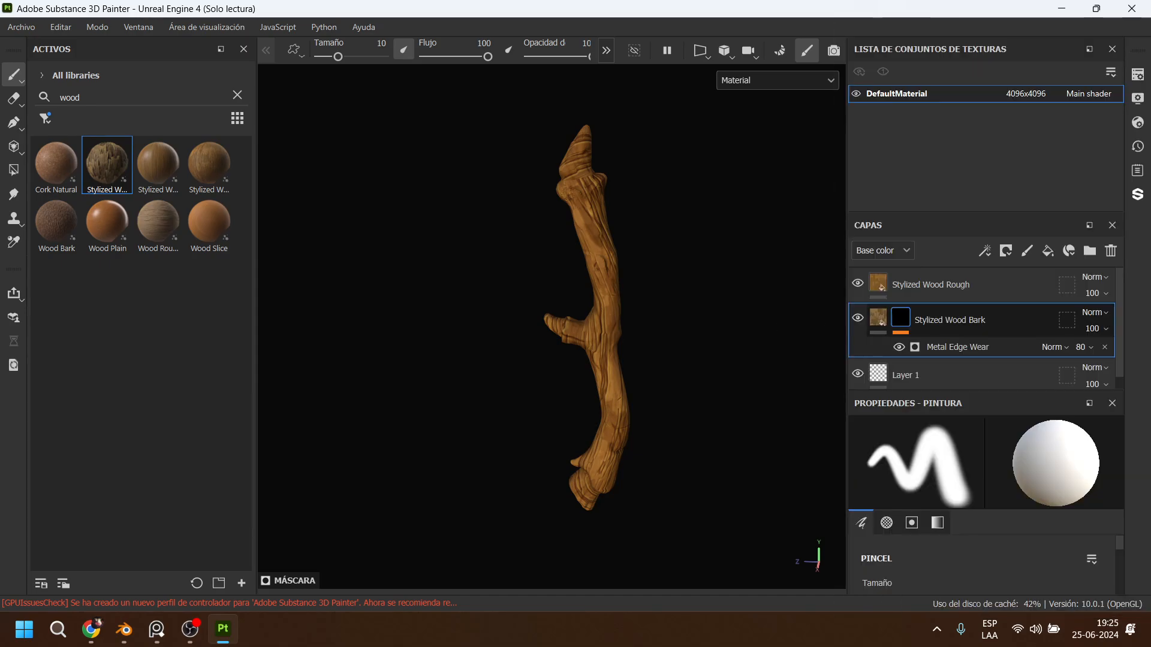
pyautogui.rightClick(904, 320)
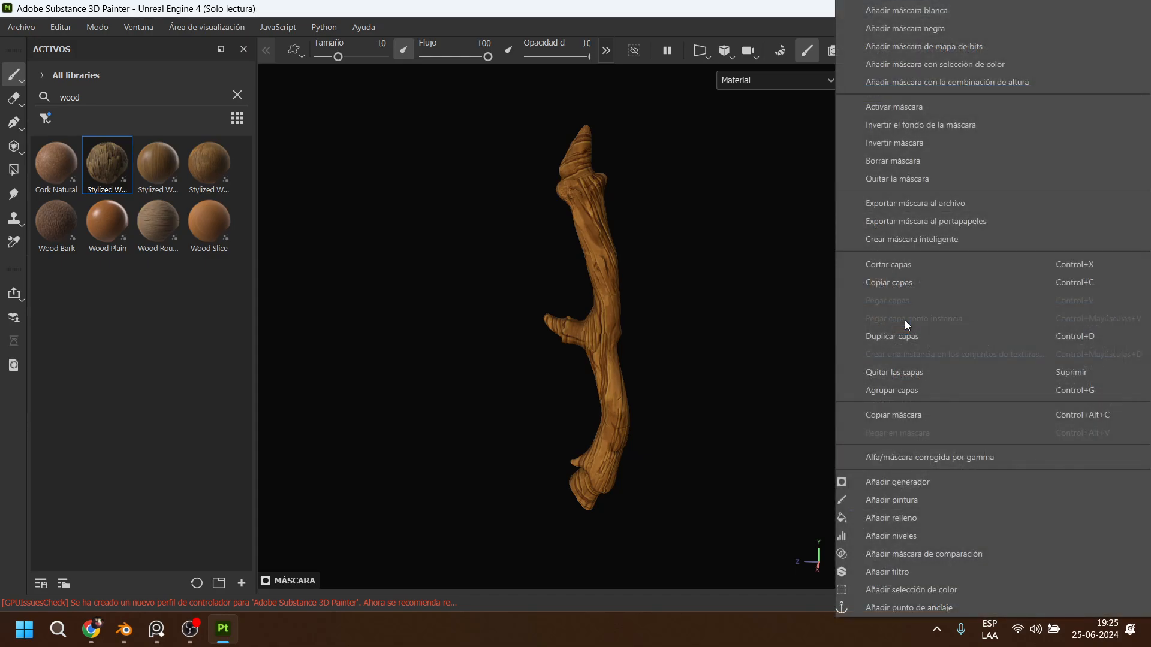
pyautogui.click(920, 414)
pyautogui.click(907, 288)
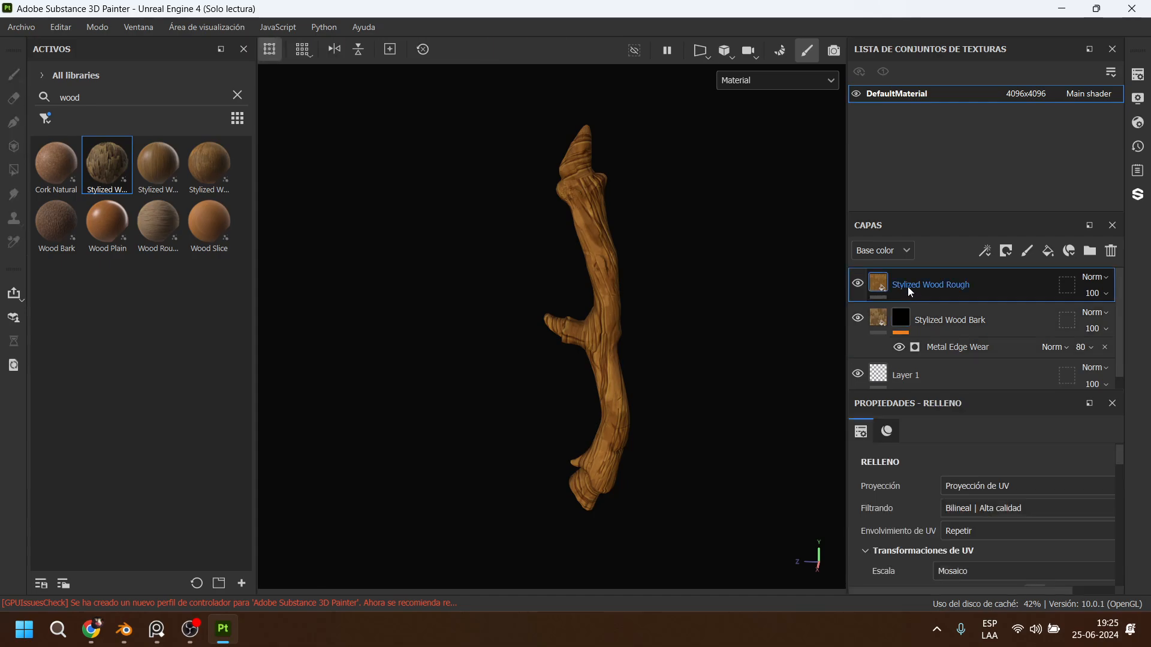
pyautogui.rightClick(908, 291)
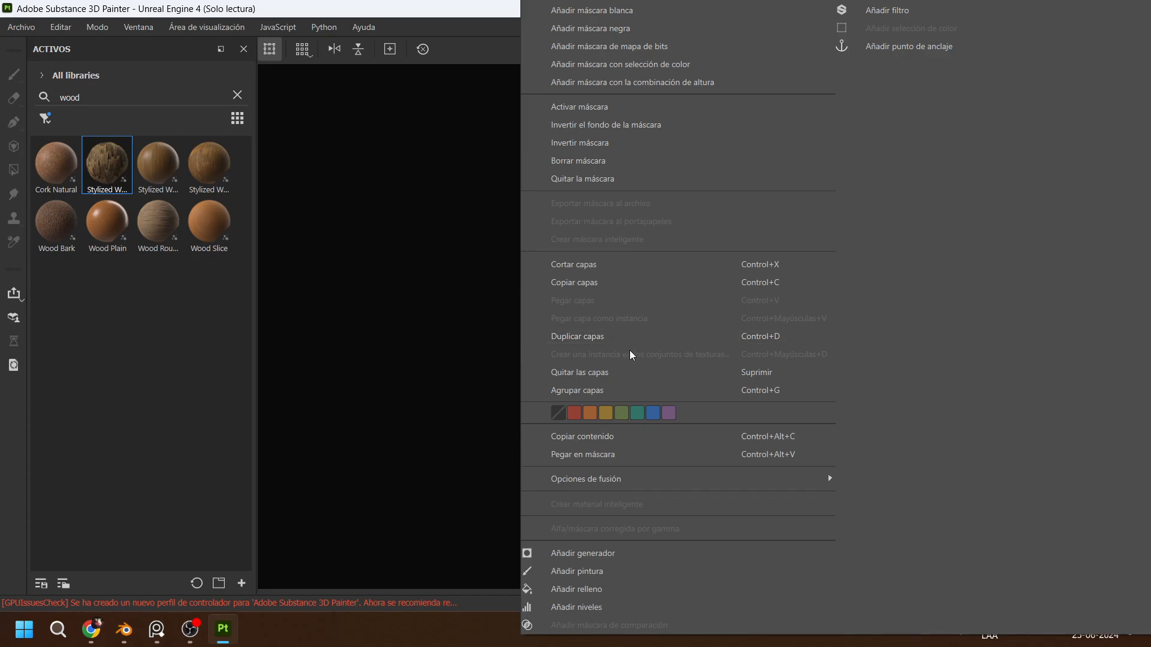
pyautogui.click(616, 455)
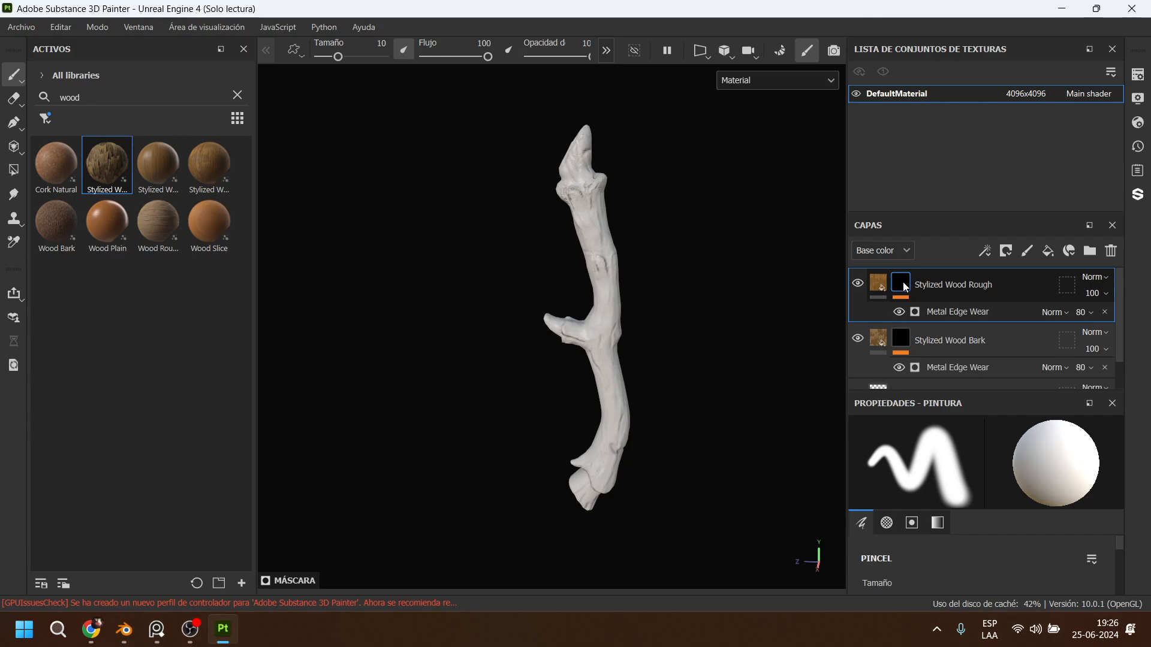
# Delete the Metal Edge Wear generator from the Stylized Wood Rough layer's mask.
pyautogui.rightClick(905, 287)
pyautogui.click(735, 323)
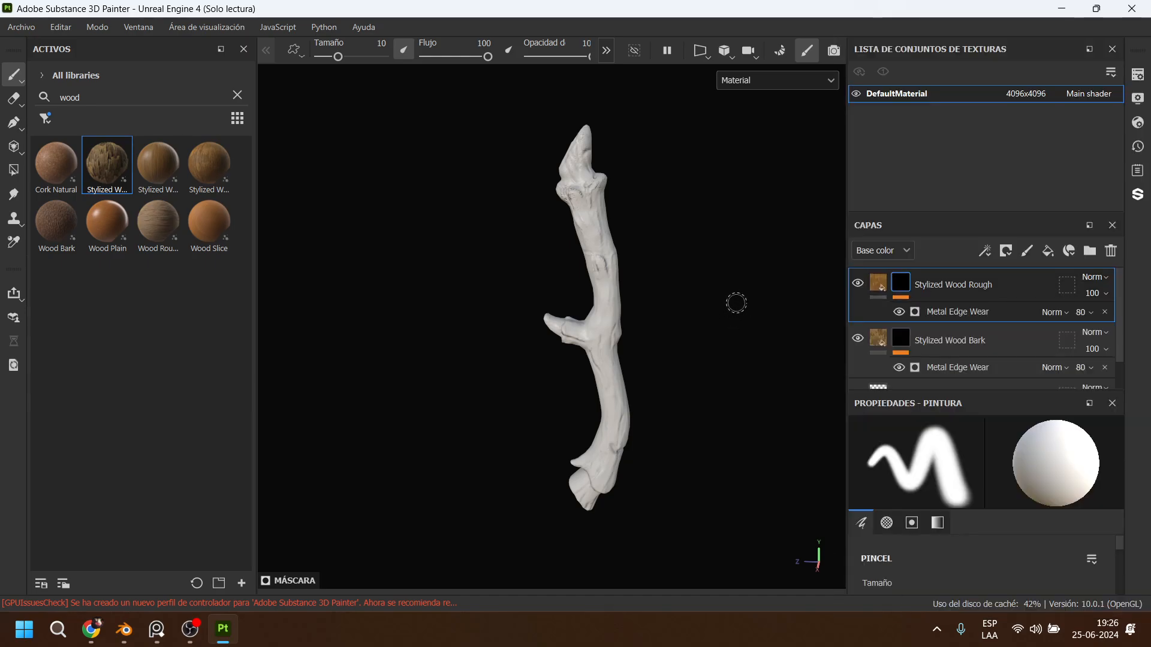
pyautogui.click(972, 312)
pyautogui.click(1105, 311)
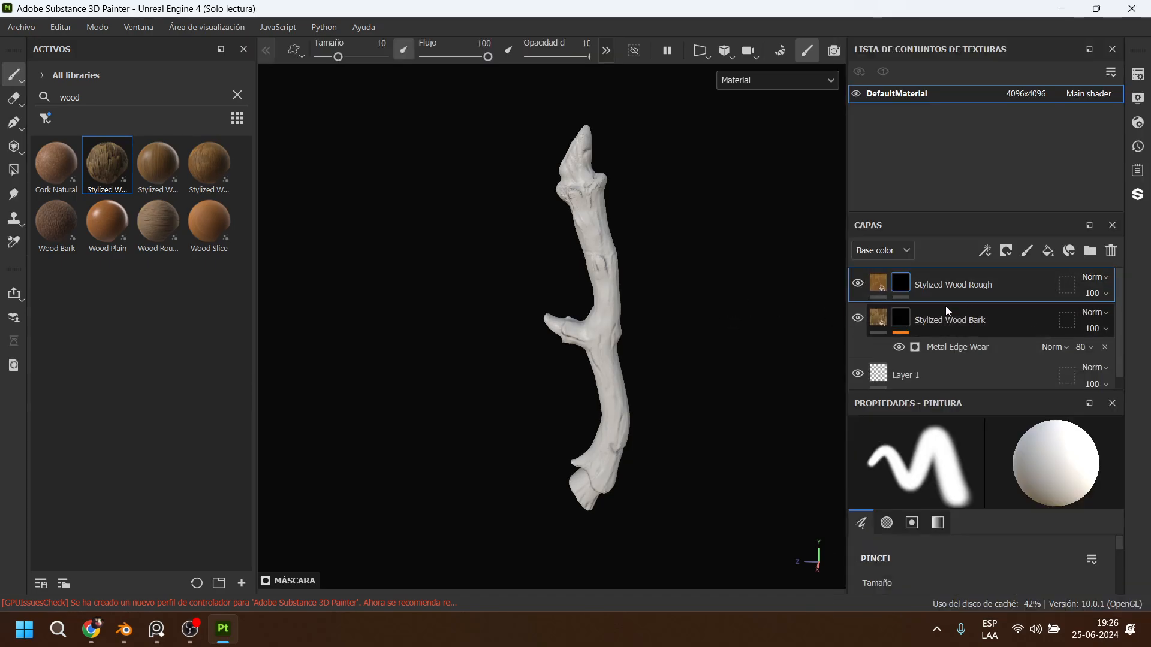
# Add a generator to the Stylized Wood Rough layer's mask and set it to Dripping Rust.
pyautogui.rightClick(902, 286)
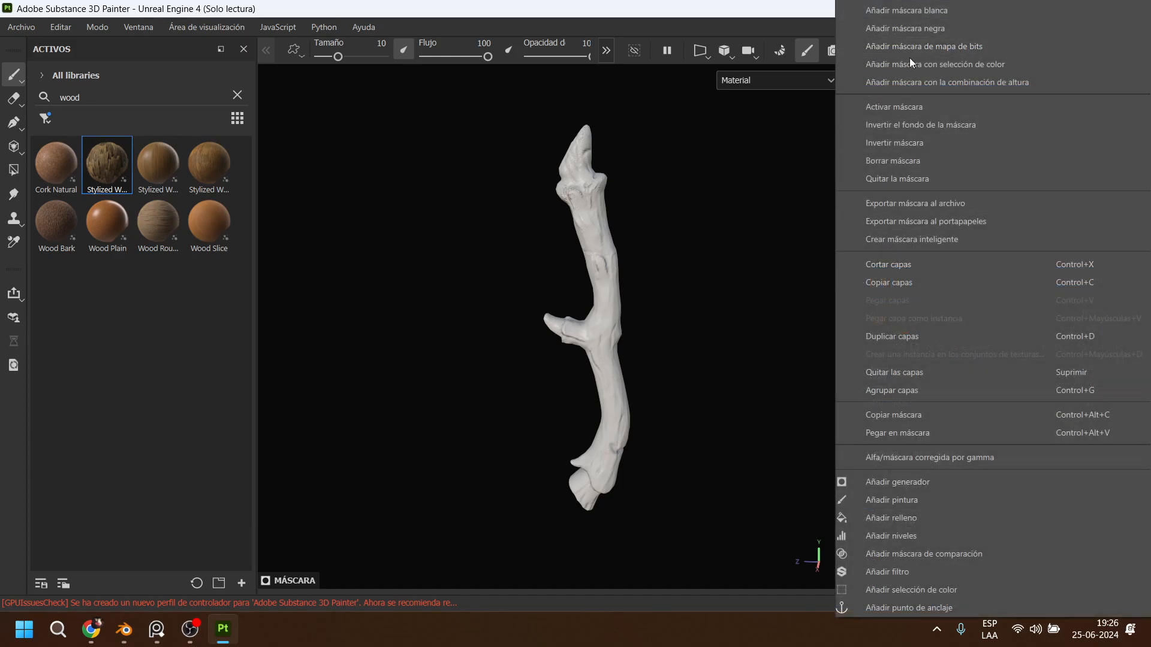
pyautogui.click(906, 10)
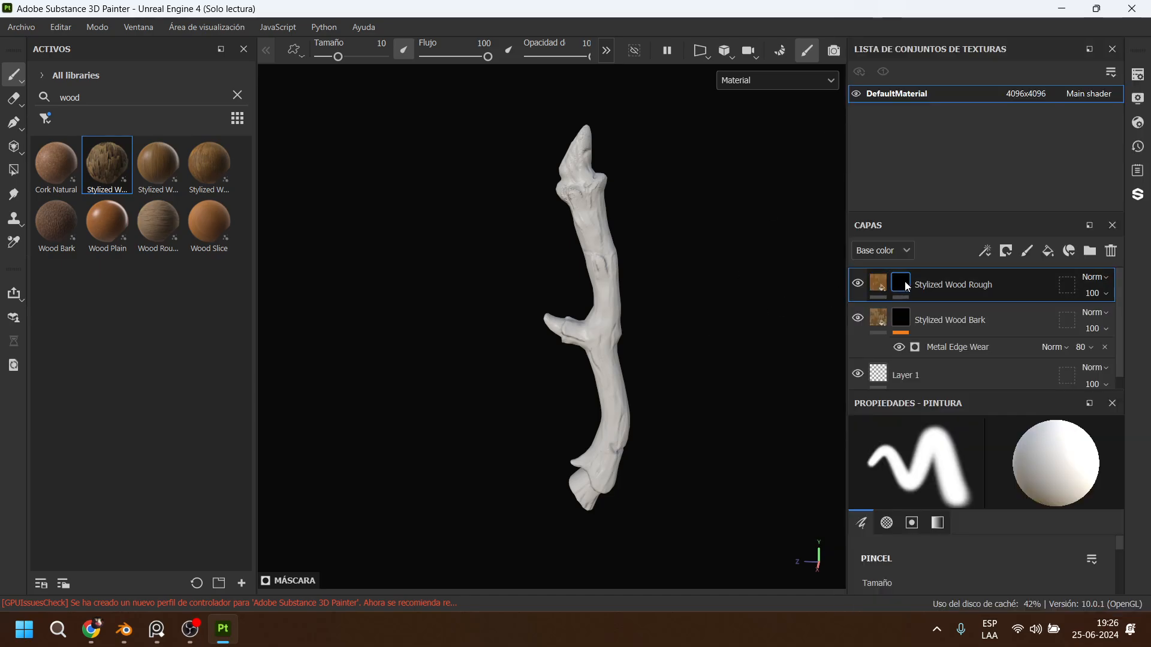
pyautogui.rightClick(936, 284)
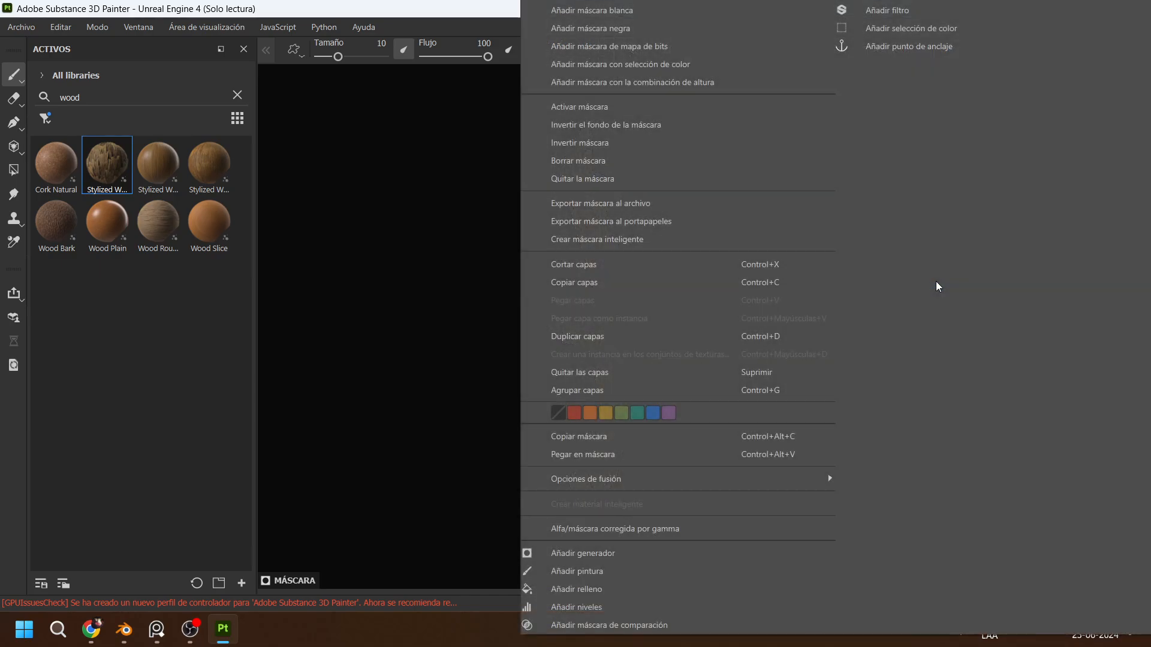
pyautogui.click(629, 553)
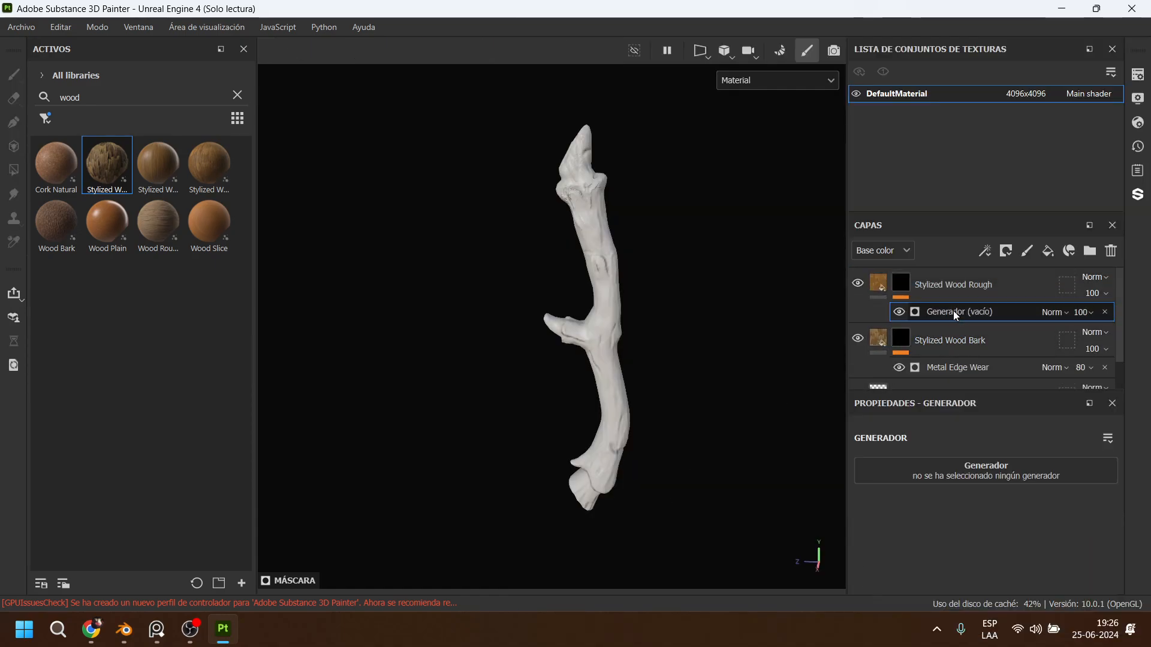
pyautogui.click(989, 472)
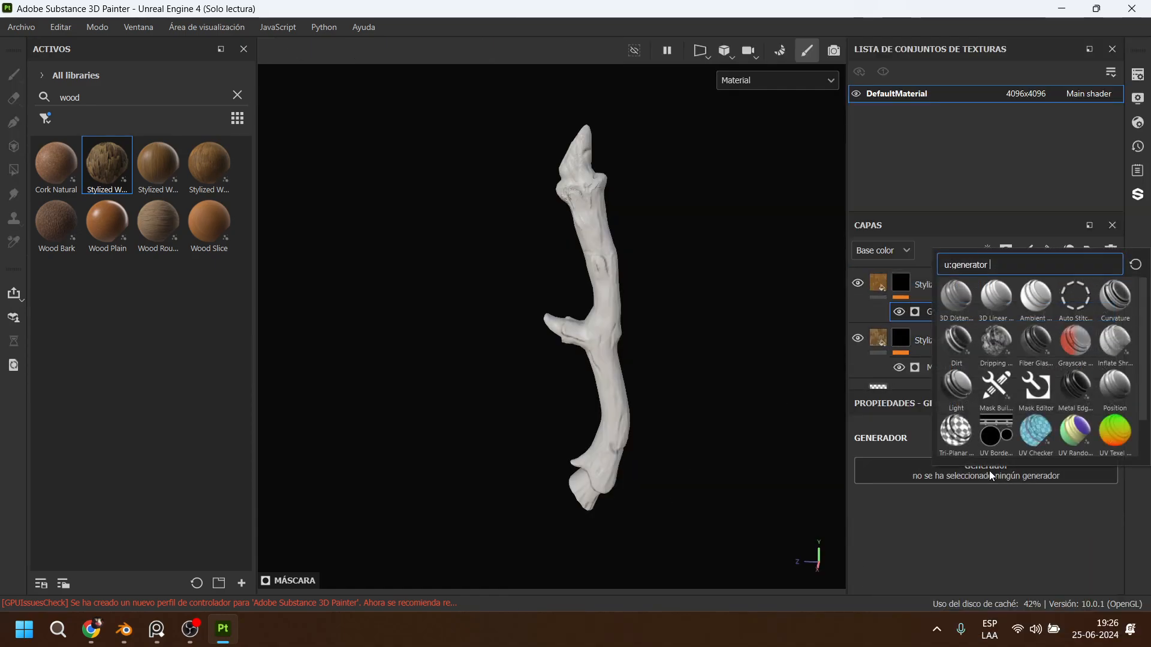
pyautogui.click(996, 342)
pyautogui.scroll(5, 657, 326)
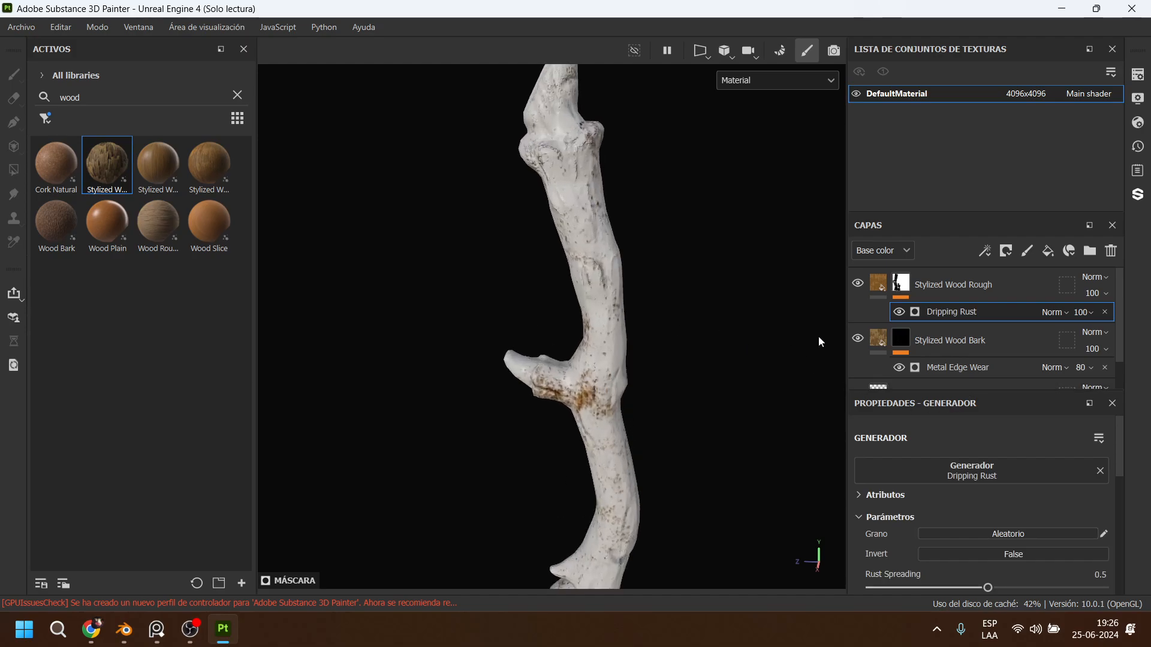
# Delete the Metal Edge Wear generator and the black mask from the Stylized Wood Bark layer, and check the whole handle.
pyautogui.click(959, 369)
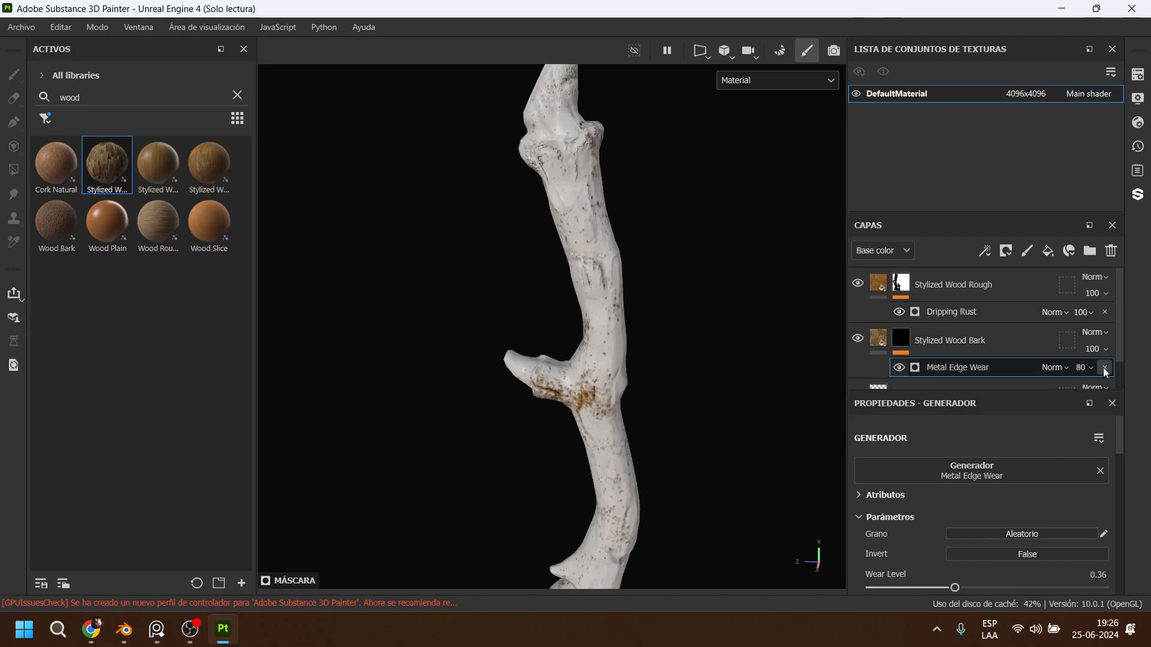
pyautogui.click(1105, 367)
pyautogui.click(904, 345)
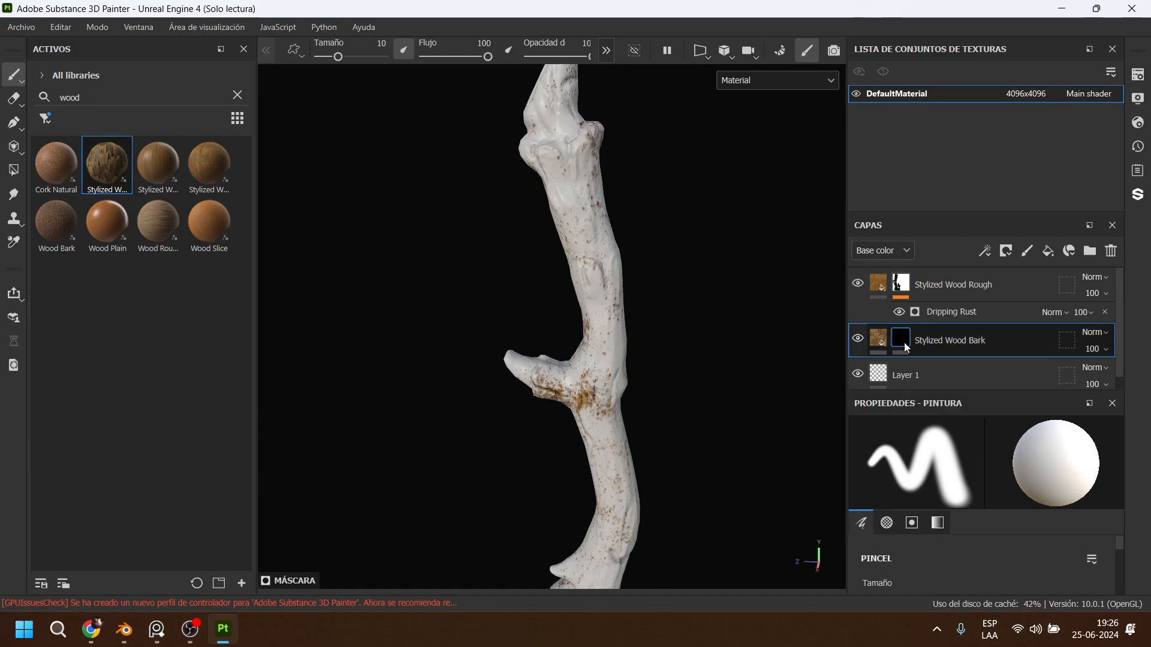
pyautogui.rightClick(905, 337)
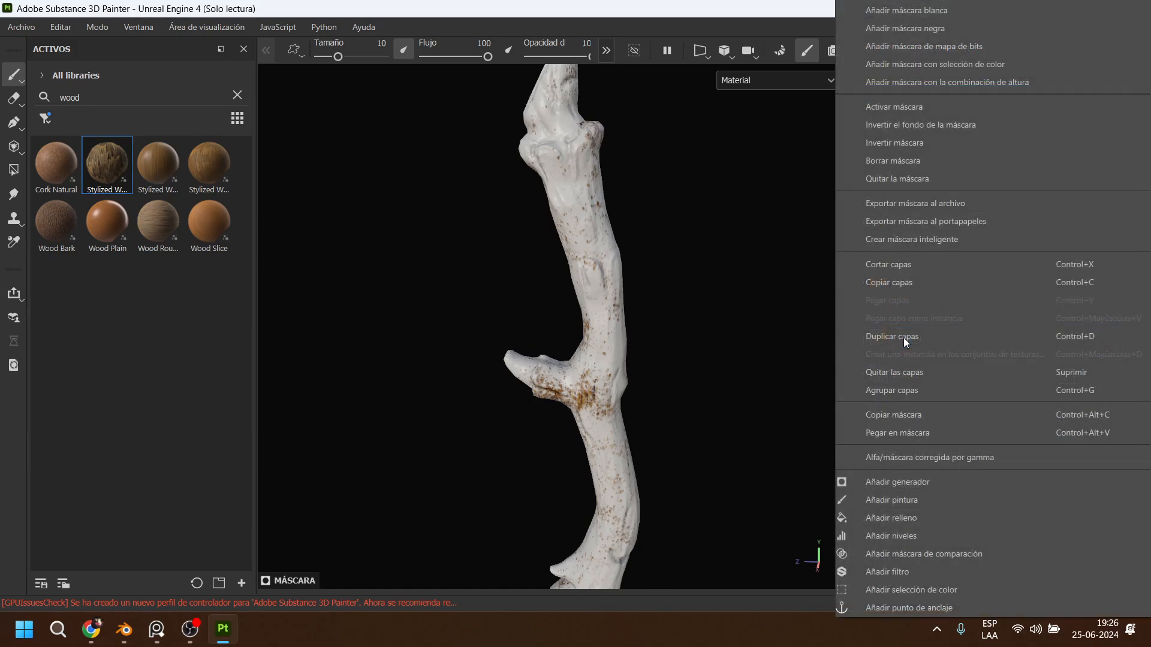
pyautogui.click(908, 176)
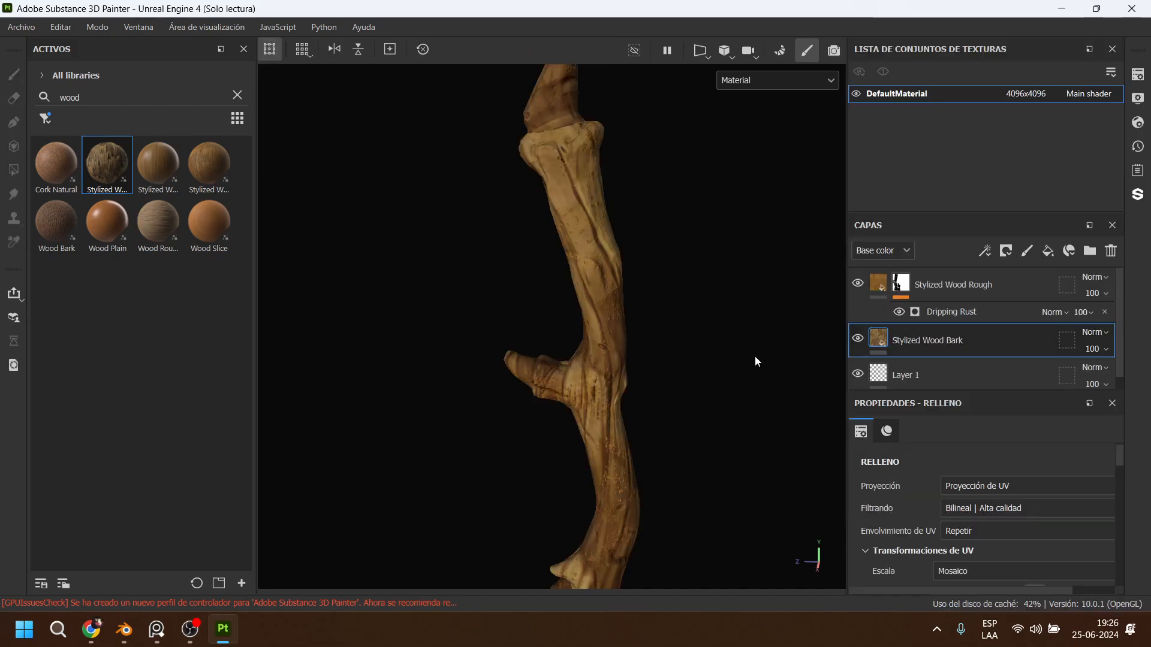
pyautogui.scroll(-5, 670, 312)
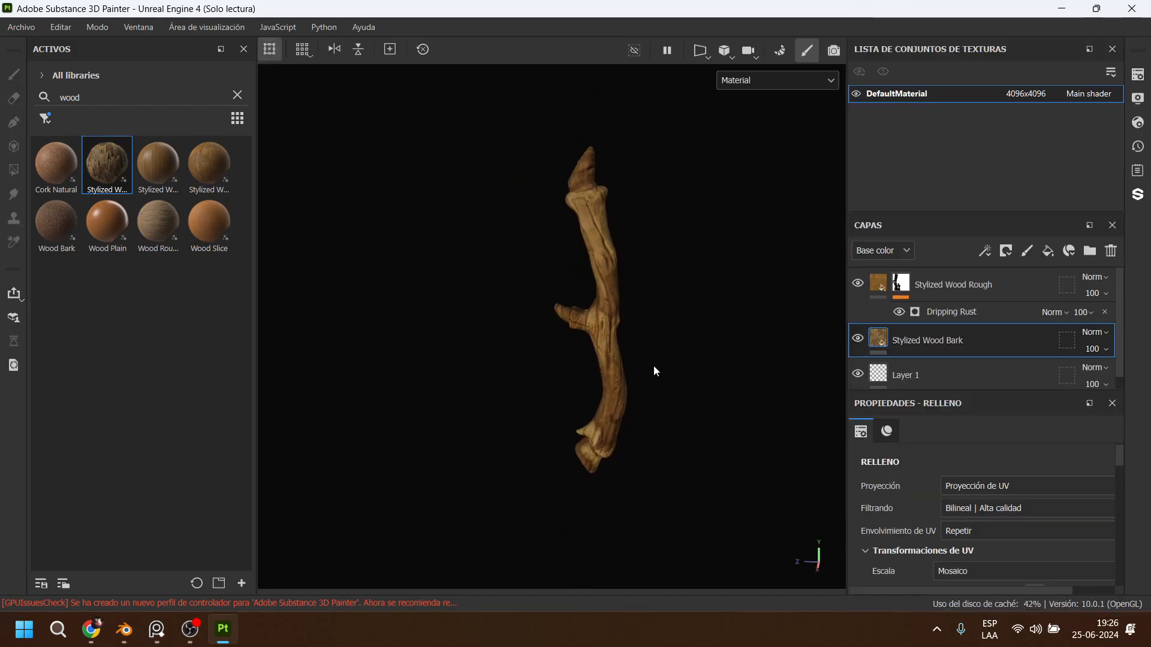
pyautogui.keyDown('alt'); pyautogui.moveTo(655, 370); pyautogui.dragTo(609, 375); pyautogui.keyUp('alt')
pyautogui.scroll(3, 650, 358)
pyautogui.scroll(-3, 547, 296)
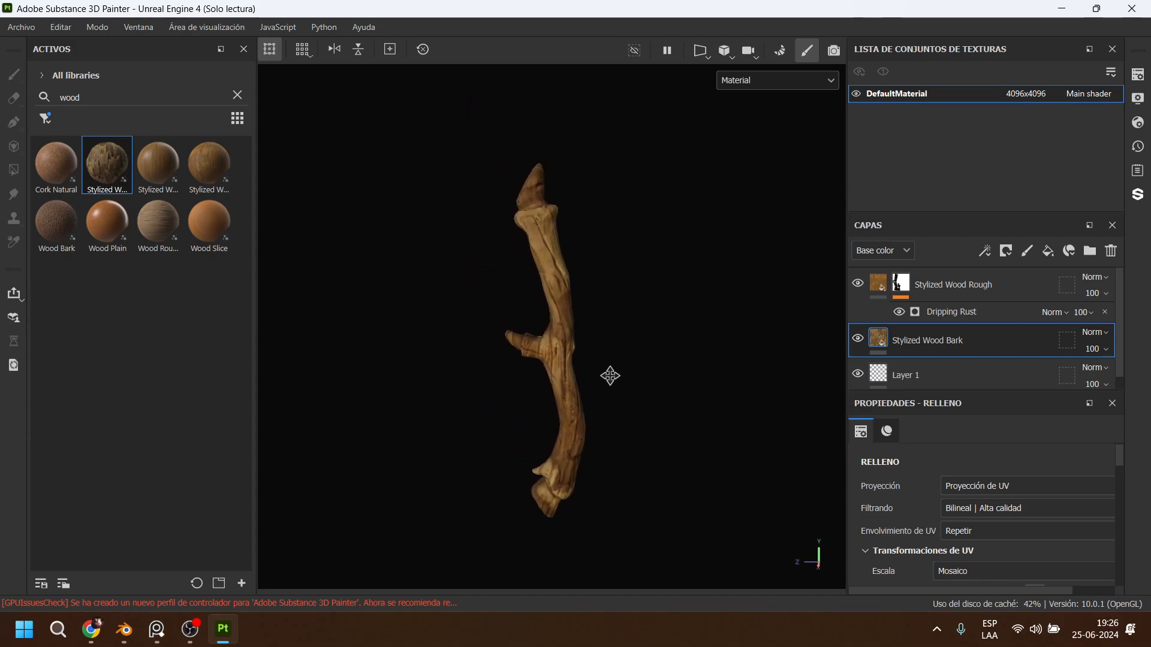
pyautogui.scroll(3, 508, 375)
pyautogui.keyDown('alt'); pyautogui.moveTo(509, 375); pyautogui.dragTo(536, 370); pyautogui.keyUp('alt')
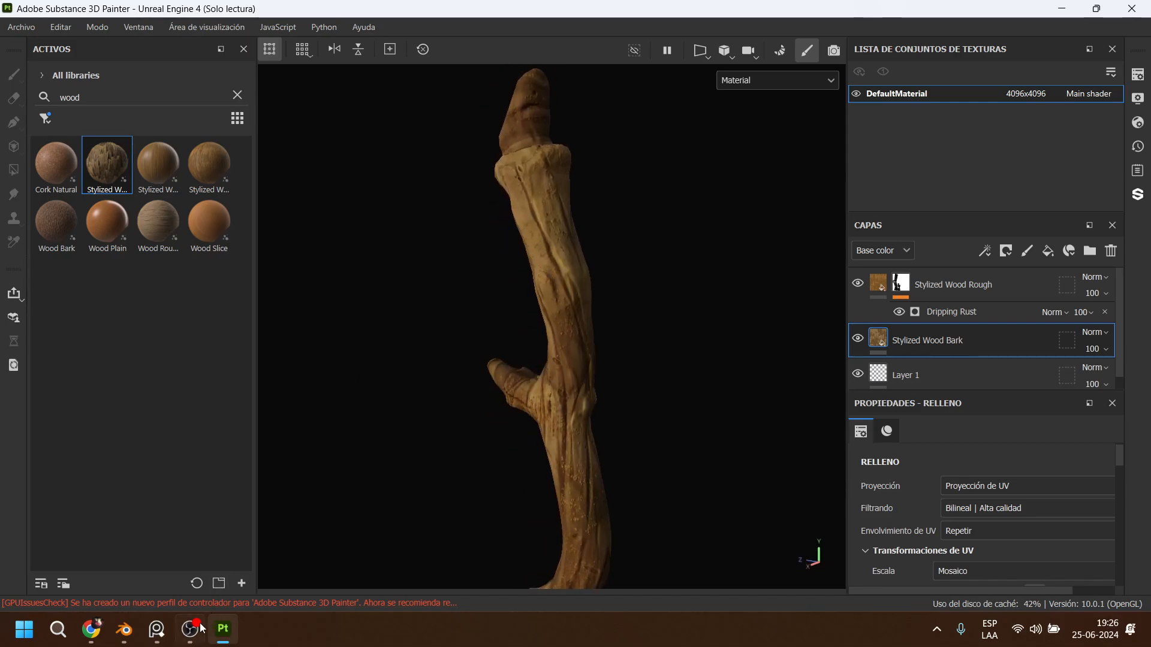
pyautogui.moveTo(198, 632)
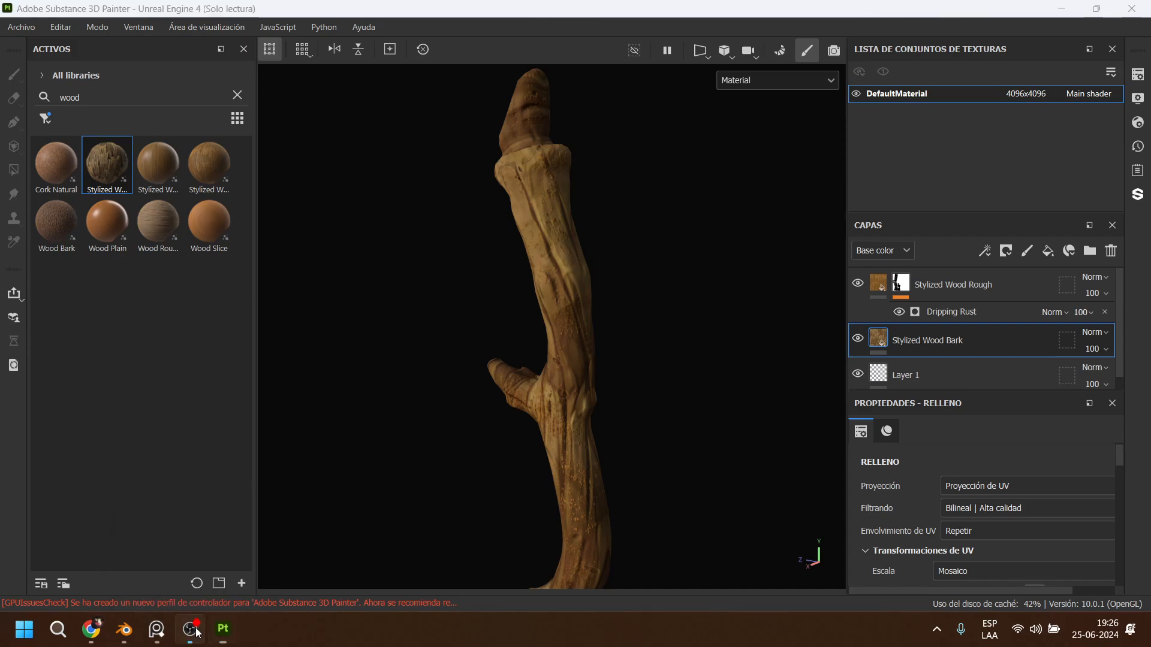
pyautogui.click(198, 632)
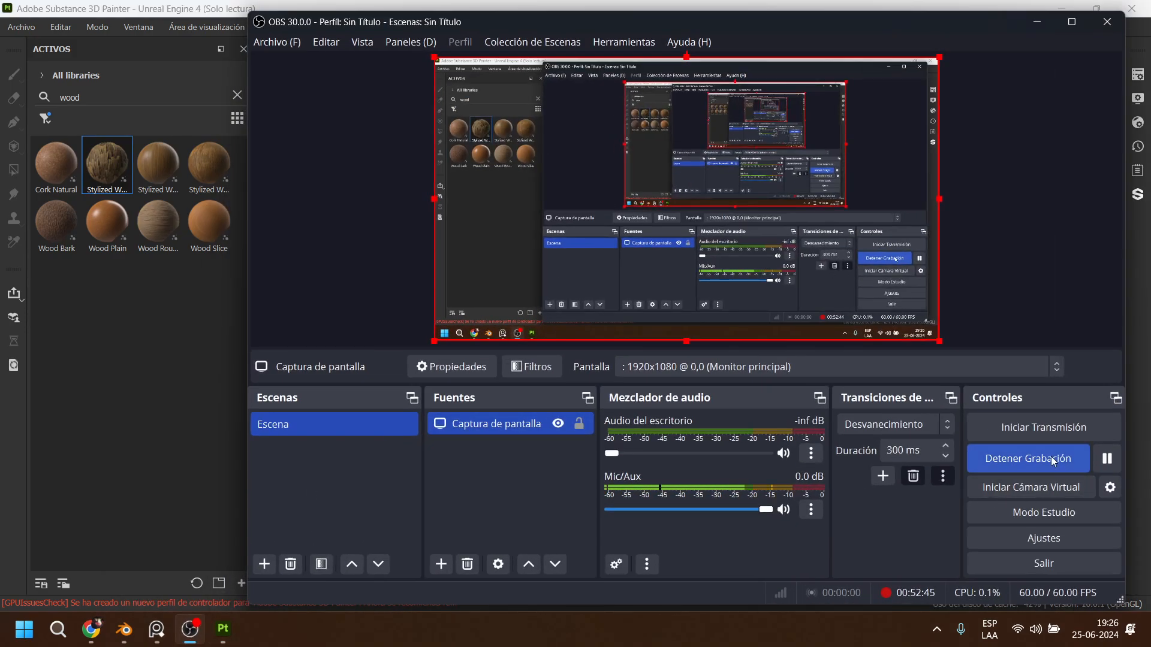